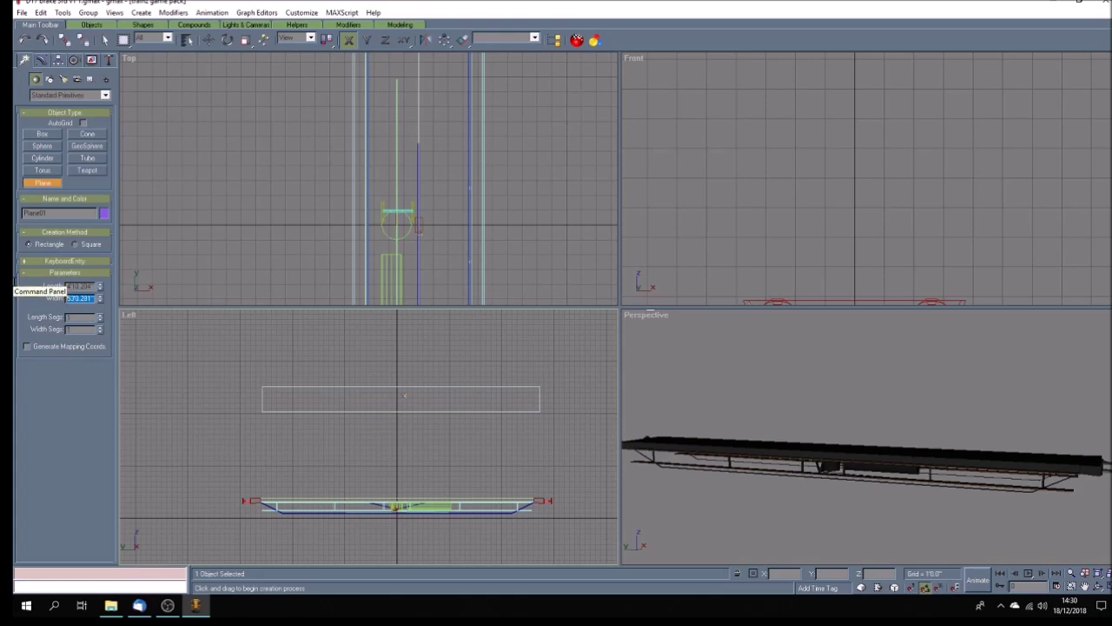
Step: Set the width and length of the new plane in the Left view to match the carriage side
{"action": "type", "text": "5583"}
{"action": "key", "text": "Return"}
{"action": "left_click_drag", "start_coordinate": [68, 286], "coordinate": [108, 290]}
{"action": "type", "text": "5"}
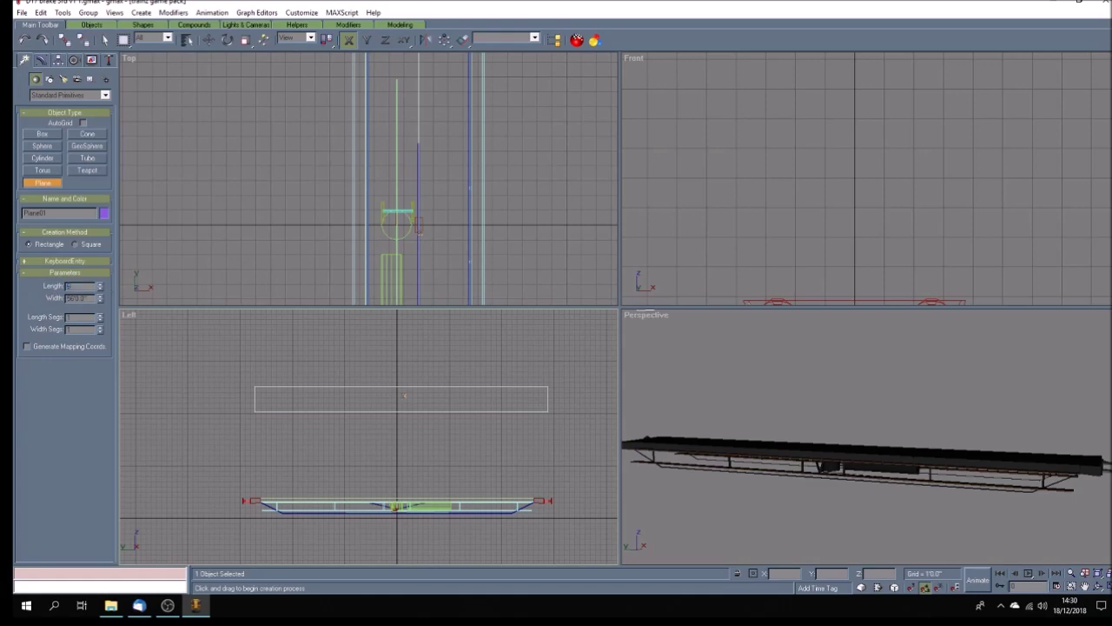
{"action": "type", "text": "'6"}
{"action": "key", "text": "Return"}
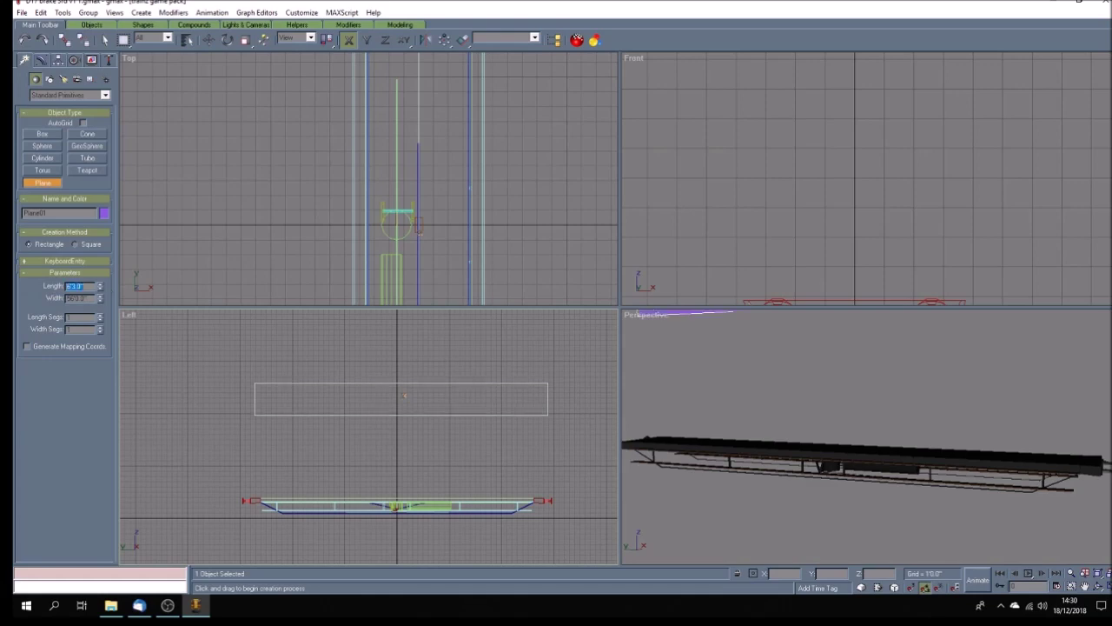
{"action": "right_click", "coordinate": [128, 314]}
{"action": "left_click", "coordinate": [139, 320]}
{"action": "right_click", "coordinate": [129, 314]}
{"action": "left_click", "coordinate": [139, 335]}
Step: Leave plane creation and open the Material Navigator, listing only the scene's materials without their maps
{"action": "left_click", "coordinate": [102, 40]}
{"action": "left_click", "coordinate": [594, 40]}
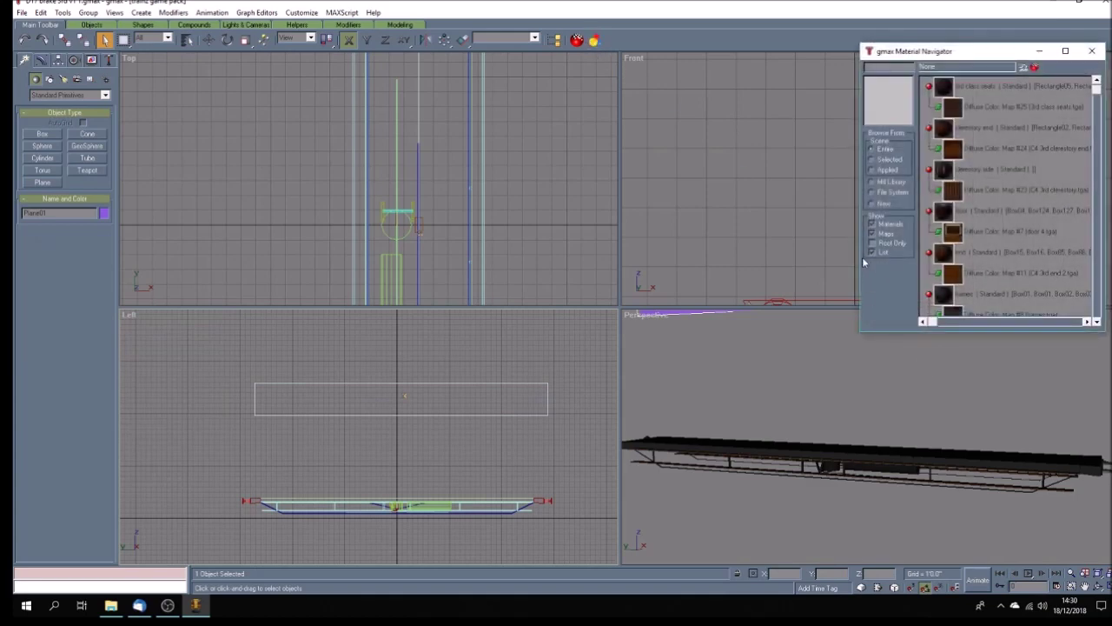
{"action": "left_click", "coordinate": [873, 234]}
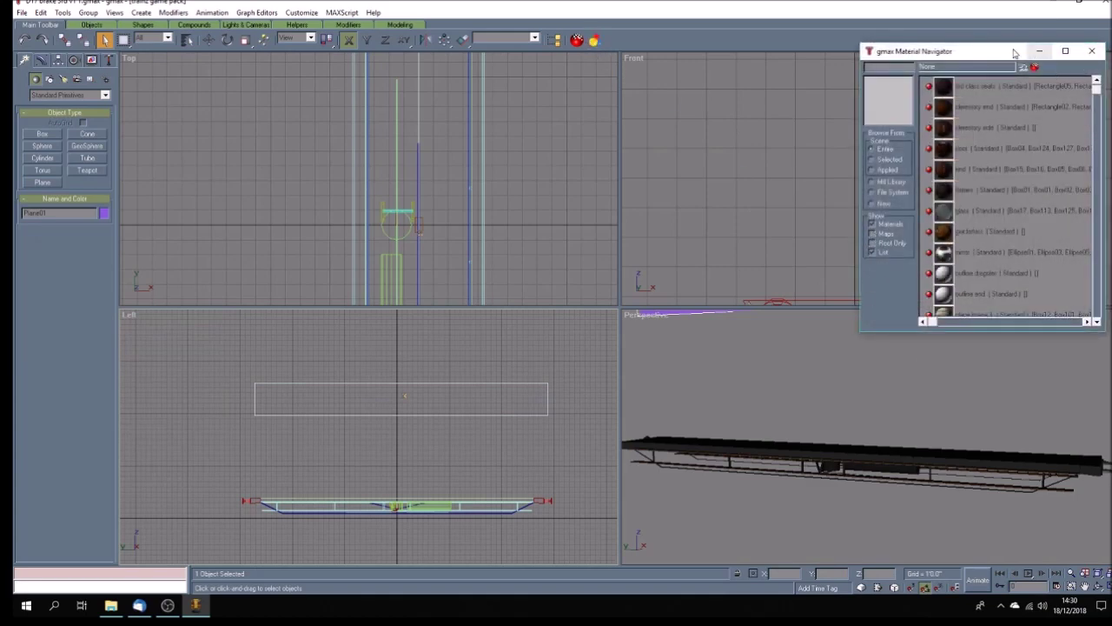
{"action": "left_click_drag", "start_coordinate": [1037, 51], "coordinate": [946, 77]}
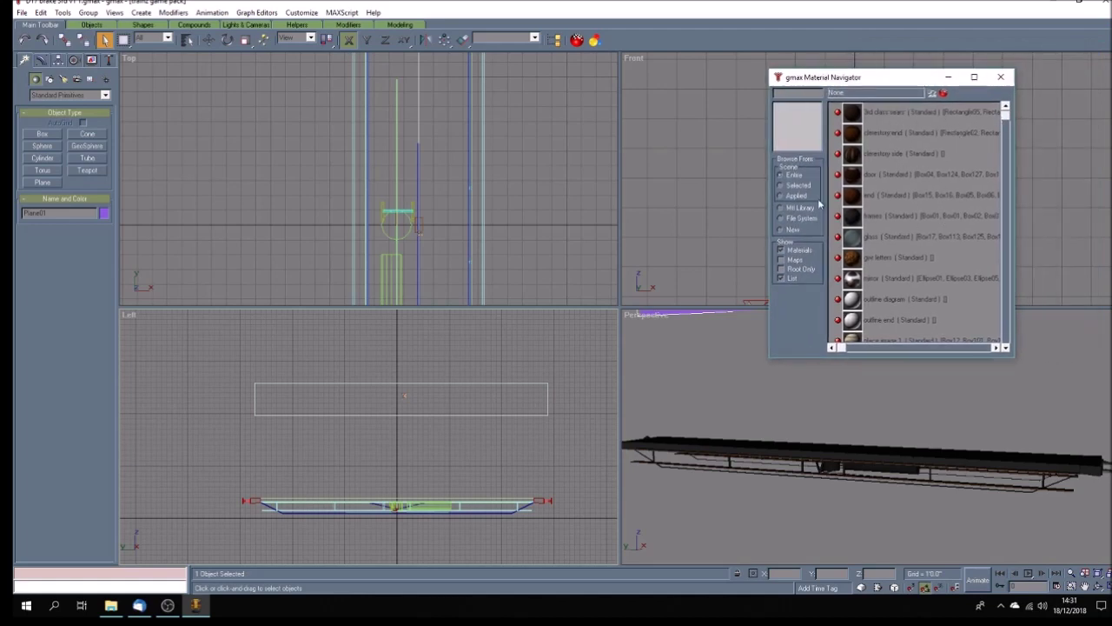
Step: Open the bitmap file selection for the clerestory side material's diffuse color map and browse to the D12 brake 3rd images
{"action": "left_click", "coordinate": [851, 154]}
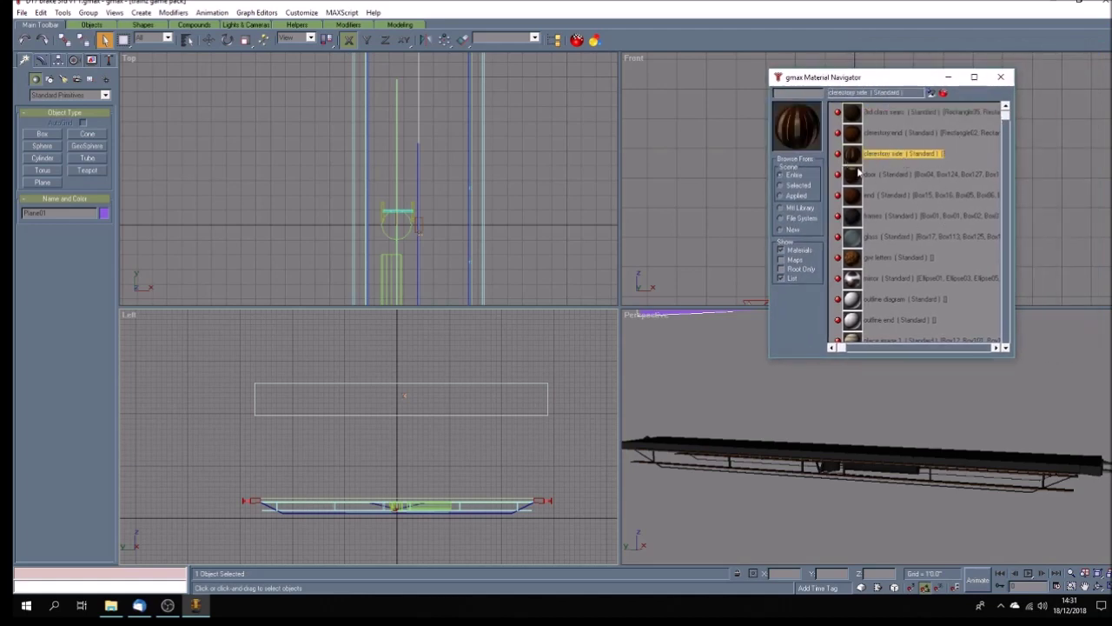
{"action": "double_click", "coordinate": [856, 154]}
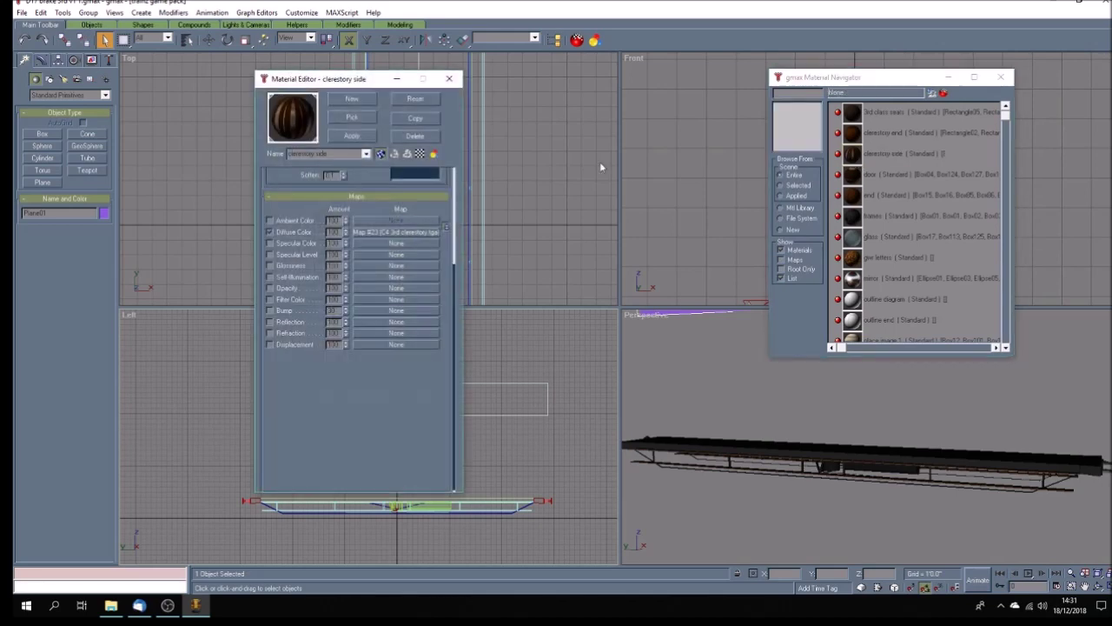
{"action": "left_click", "coordinate": [381, 232]}
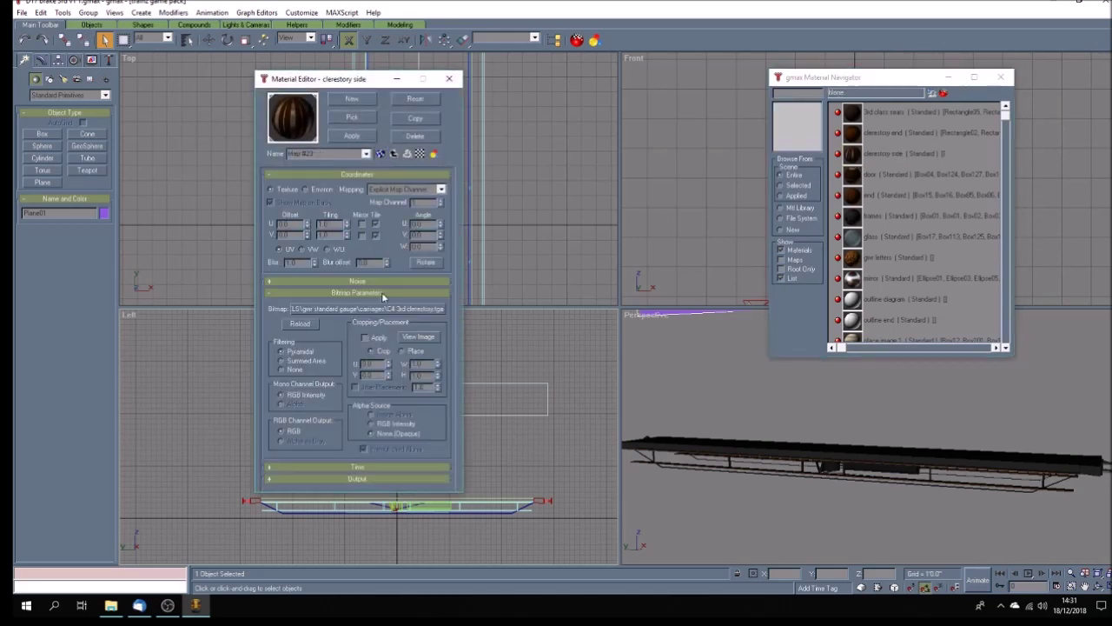
{"action": "left_click", "coordinate": [369, 310]}
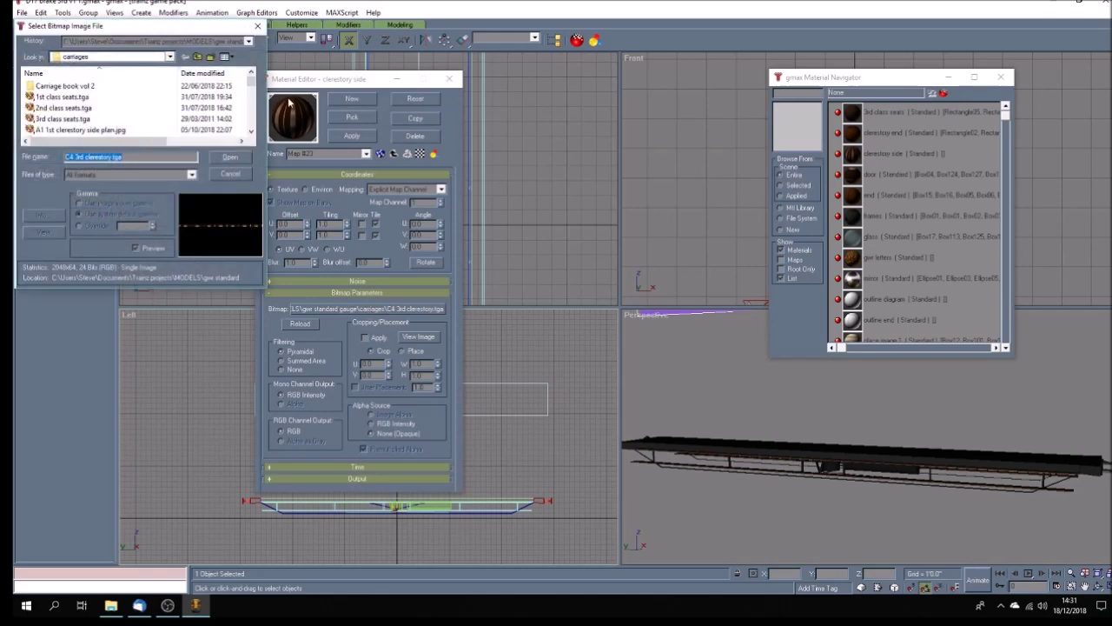
{"action": "left_click_drag", "start_coordinate": [252, 82], "coordinate": [250, 94]}
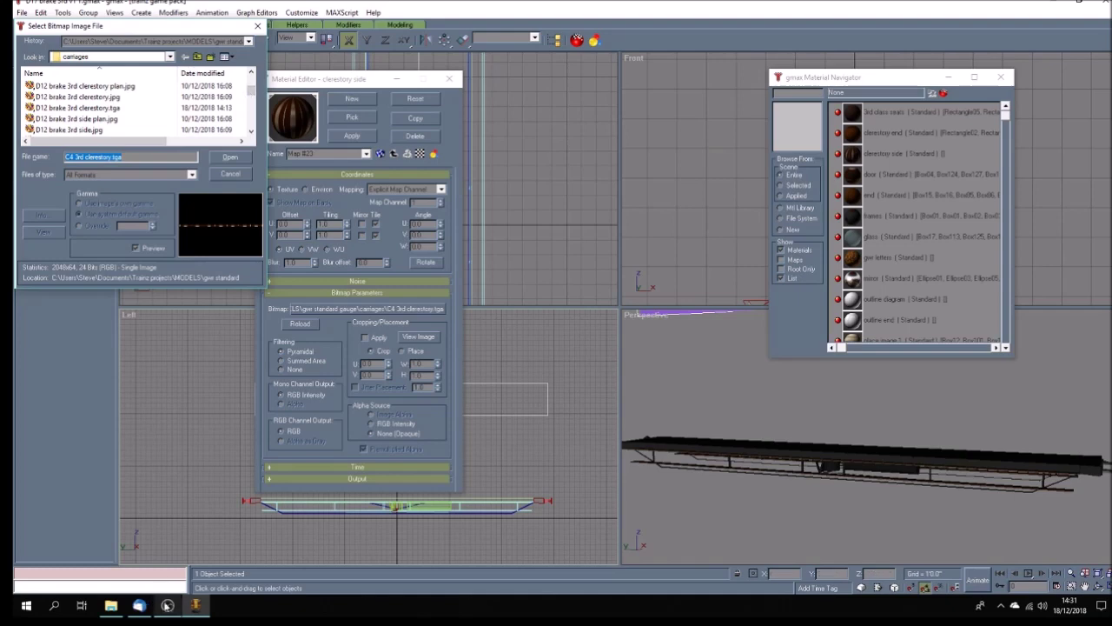
Step: Examine the carriage plan PLAN D12 brake 2nd.jpg from the carriages folder in Windows Photo Viewer, and return to gmax
{"action": "left_click", "coordinate": [110, 606]}
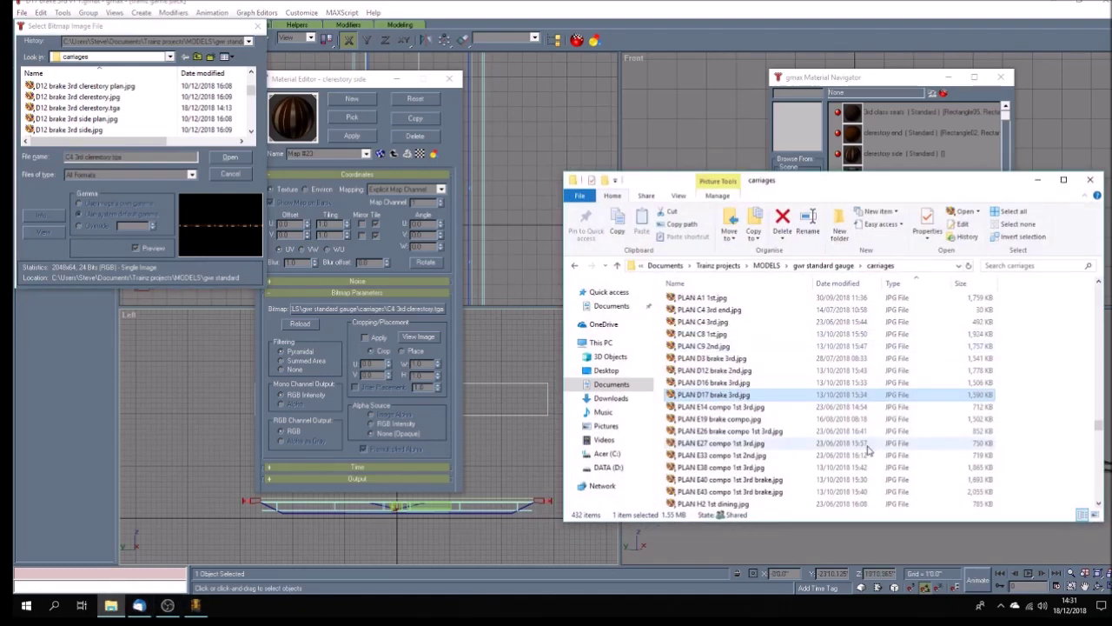
{"action": "left_click", "coordinate": [716, 372]}
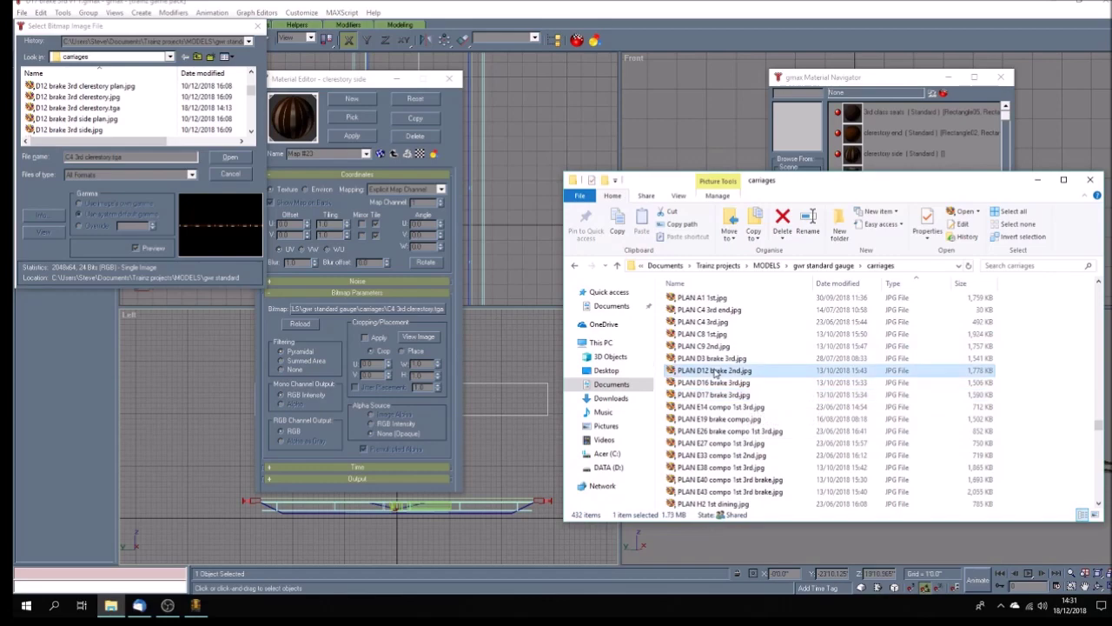
{"action": "right_click", "coordinate": [716, 371]}
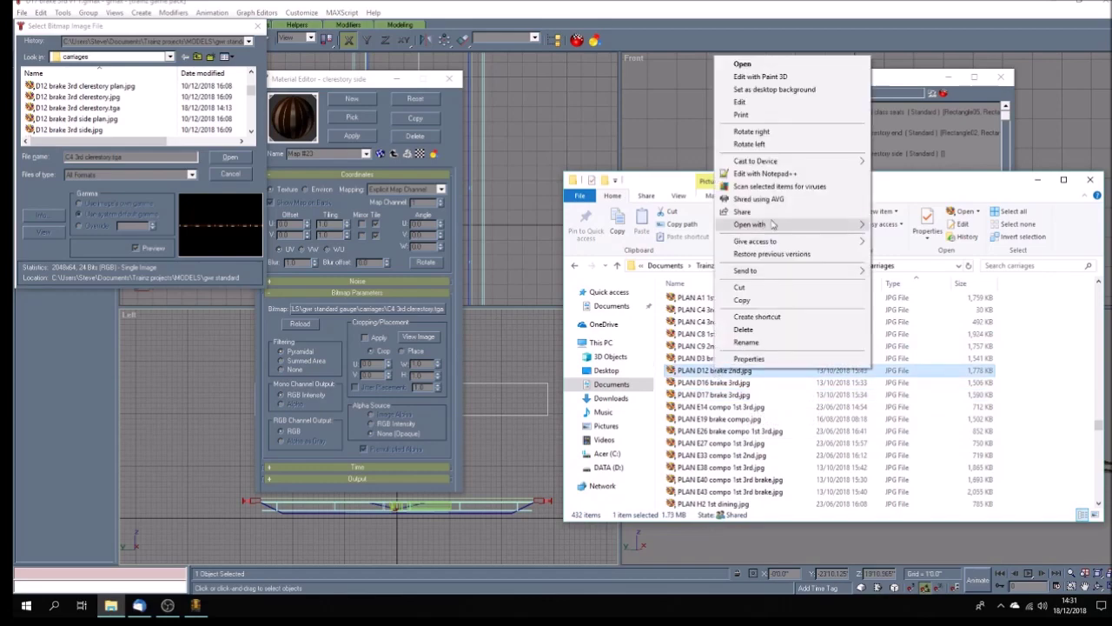
{"action": "mouse_move", "coordinate": [766, 225]}
{"action": "left_click", "coordinate": [896, 327]}
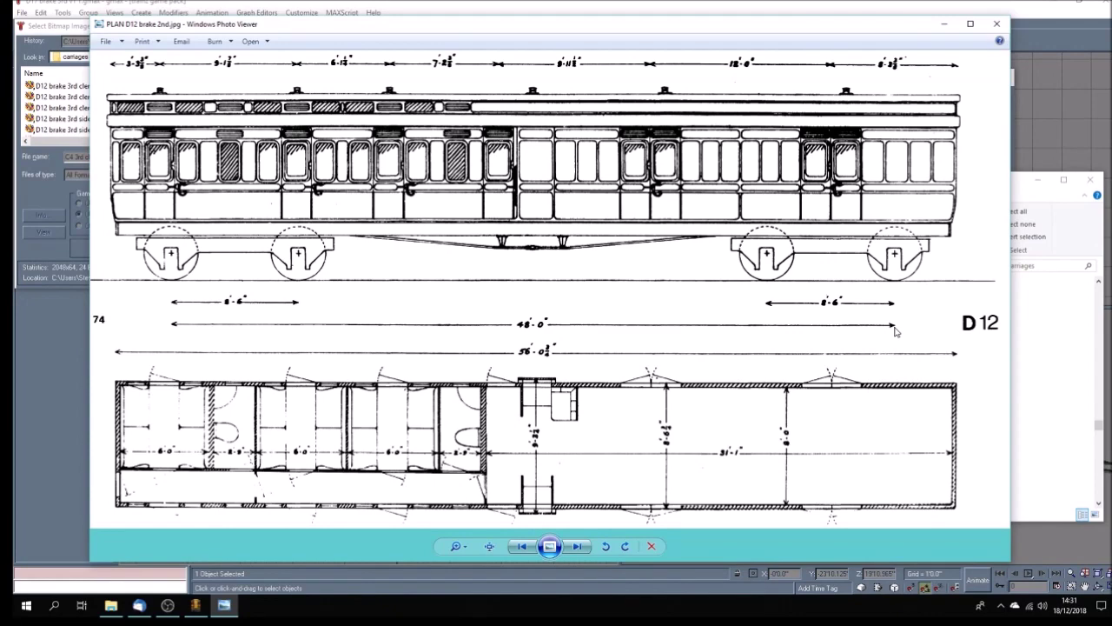
{"action": "left_click", "coordinate": [997, 23]}
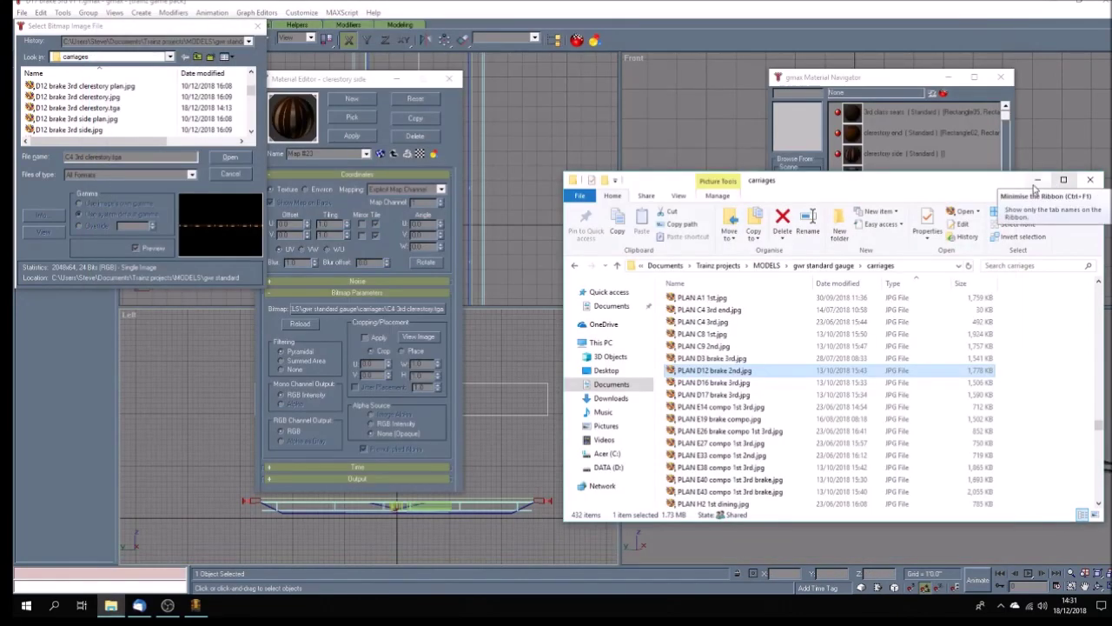
{"action": "left_click", "coordinate": [1038, 181]}
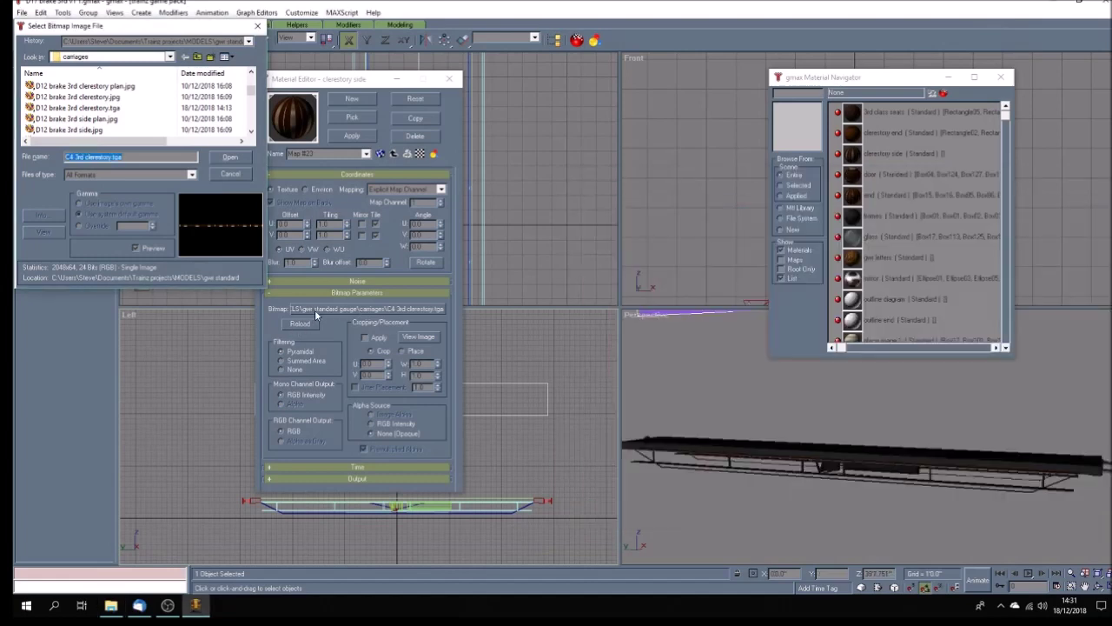
Step: Load D12 brake 3rd clerestory.tga as the clerestory side material's diffuse bitmap and save the scene
{"action": "left_click", "coordinate": [64, 109]}
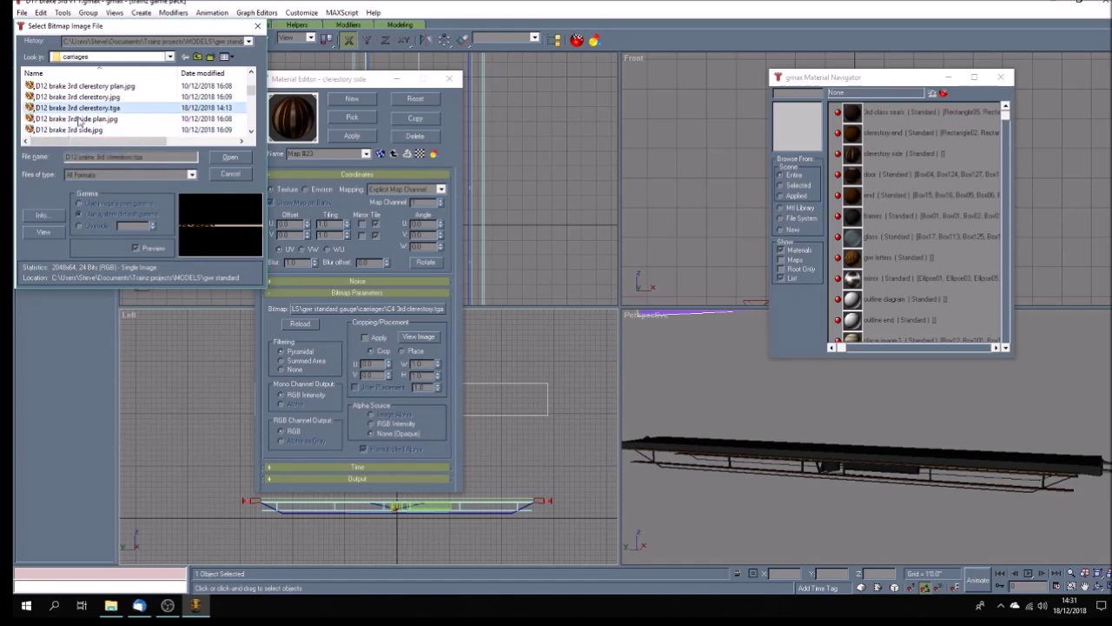
{"action": "left_click", "coordinate": [232, 159]}
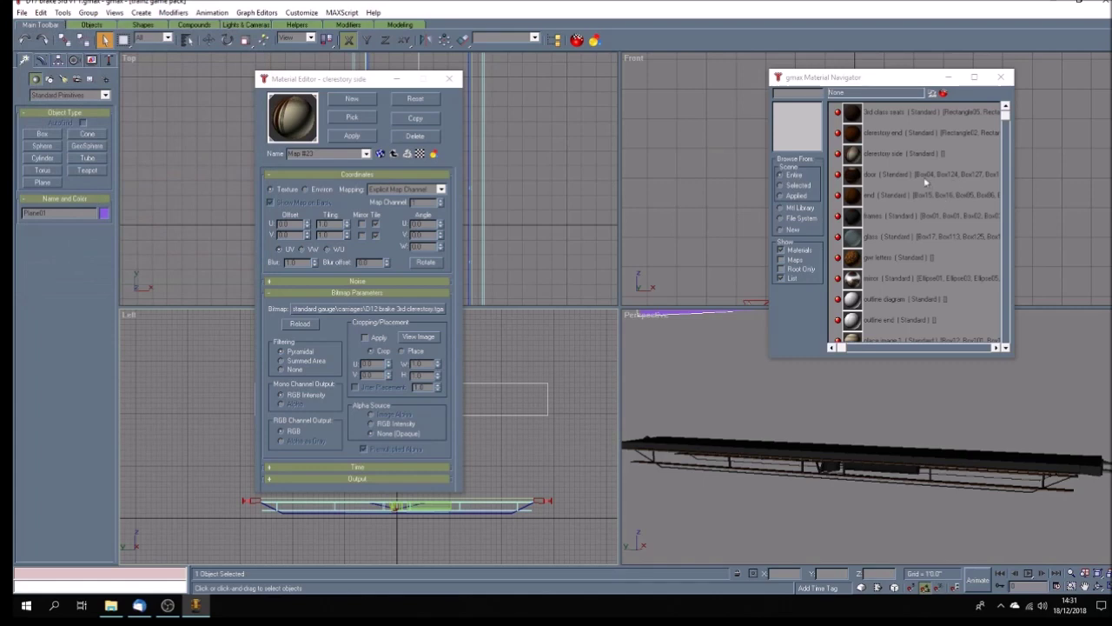
{"action": "key", "text": "ctrl+s"}
Step: Delete the unused plan c4 end material
{"action": "left_click_drag", "start_coordinate": [1007, 118], "coordinate": [1010, 348]}
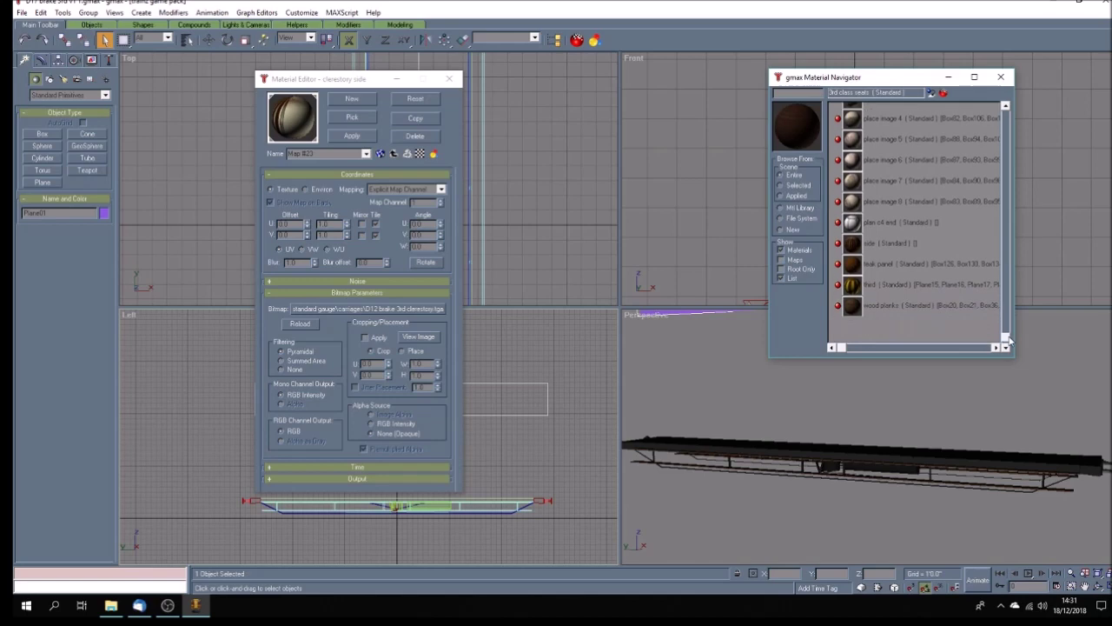
{"action": "left_click", "coordinate": [855, 223]}
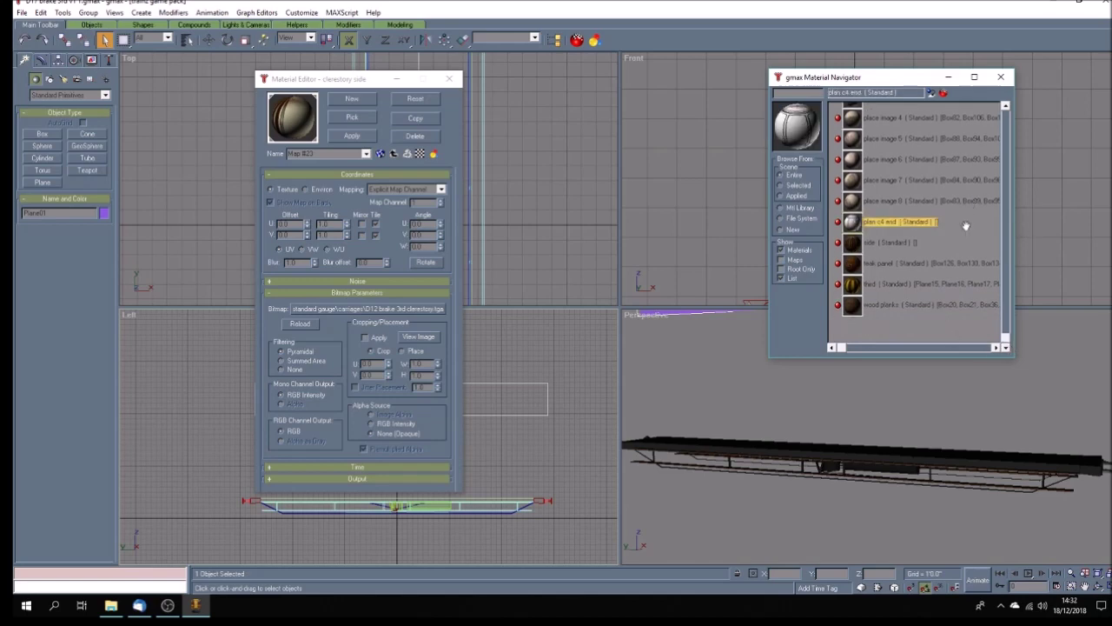
{"action": "double_click", "coordinate": [851, 224]}
{"action": "left_click", "coordinate": [419, 138]}
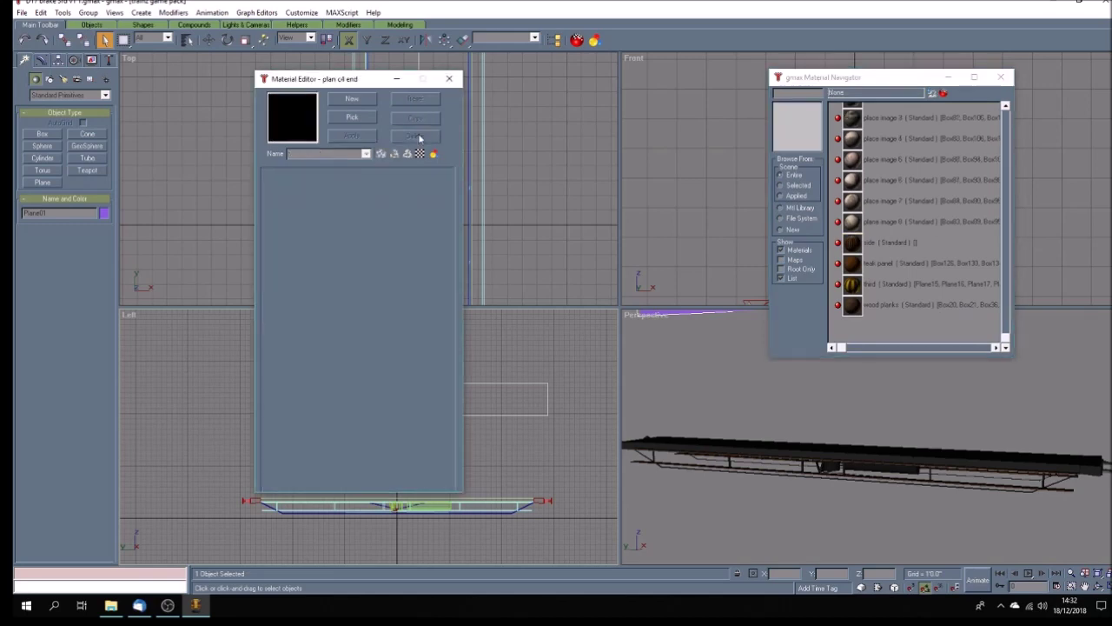
Step: Load D12 brake 3rd side.jpg as the diffuse bitmap of the side material
{"action": "double_click", "coordinate": [851, 245]}
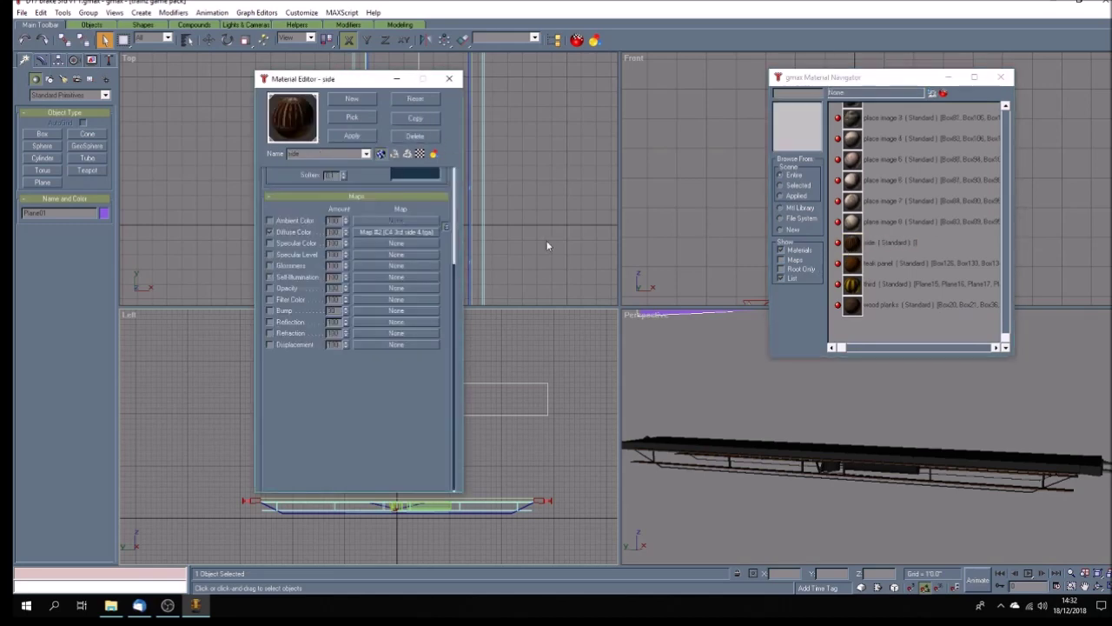
{"action": "left_click", "coordinate": [405, 235]}
{"action": "left_click", "coordinate": [398, 309]}
{"action": "left_click_drag", "start_coordinate": [250, 81], "coordinate": [250, 94]}
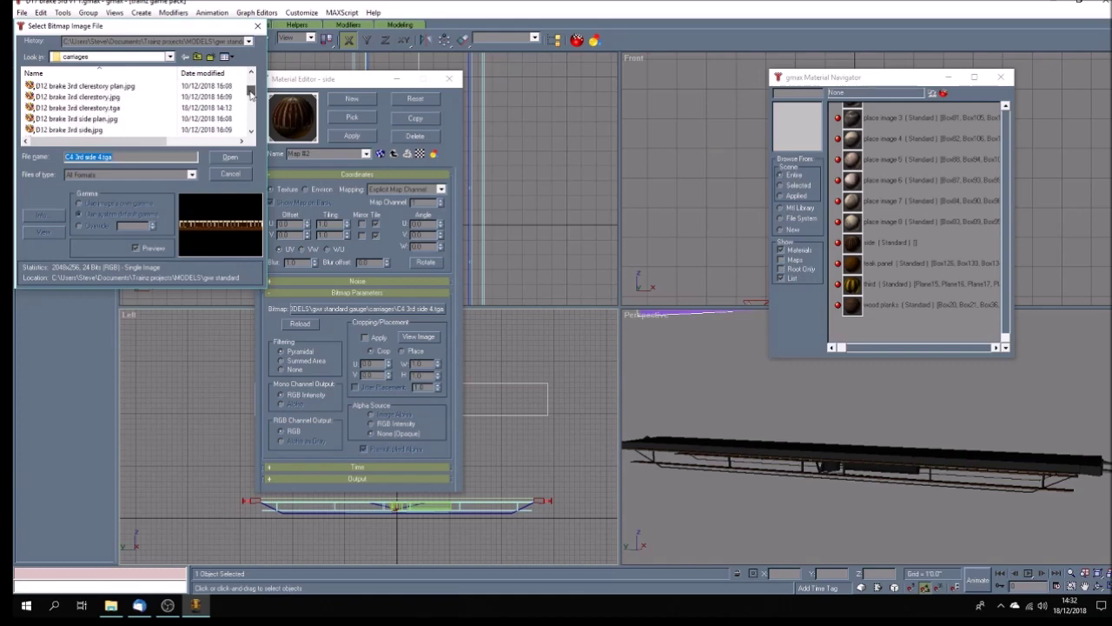
{"action": "left_click", "coordinate": [84, 131]}
{"action": "left_click", "coordinate": [234, 158]}
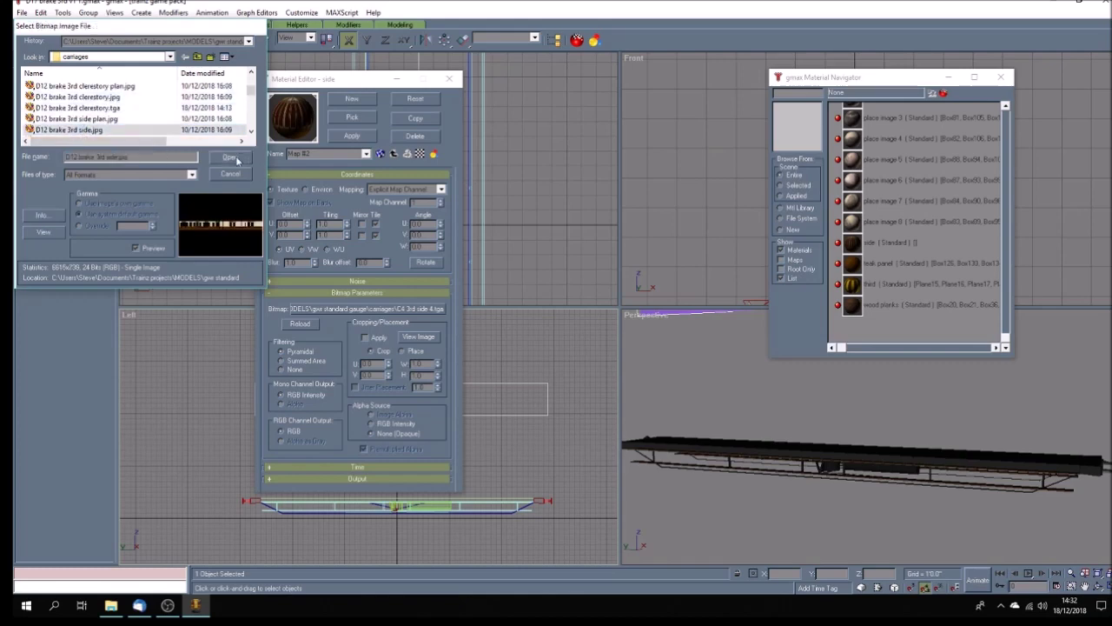
Step: Replace the side material's diffuse bitmap with D12 brake 3rd side.tga
{"action": "left_click", "coordinate": [395, 309]}
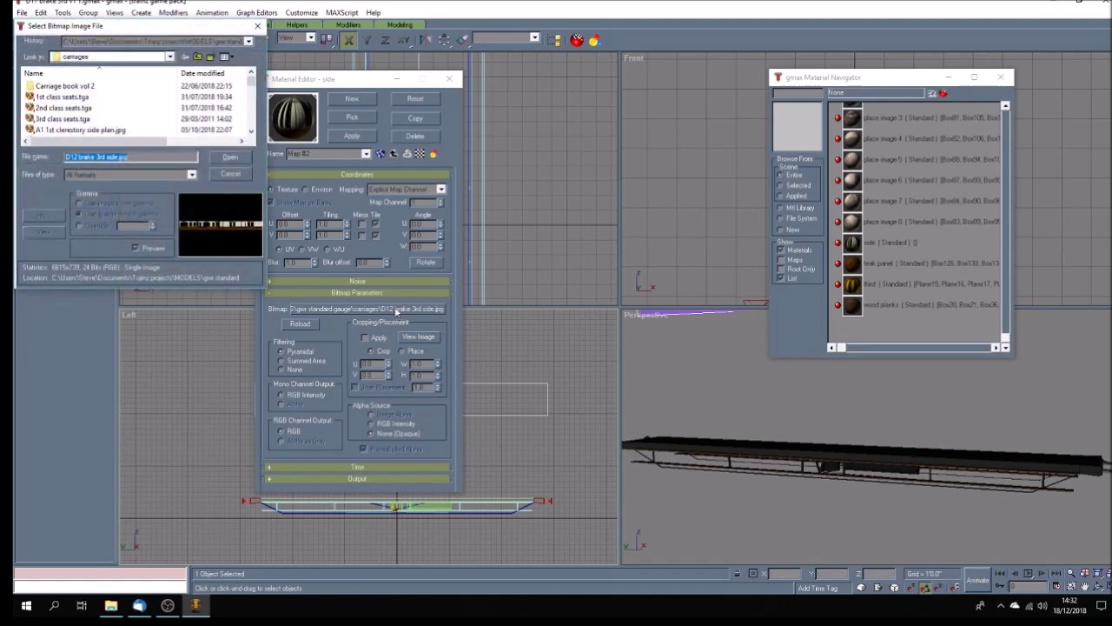
{"action": "left_click_drag", "start_coordinate": [248, 80], "coordinate": [248, 90]}
{"action": "scroll", "coordinate": [250, 94], "scroll_direction": "down", "scroll_amount": 3}
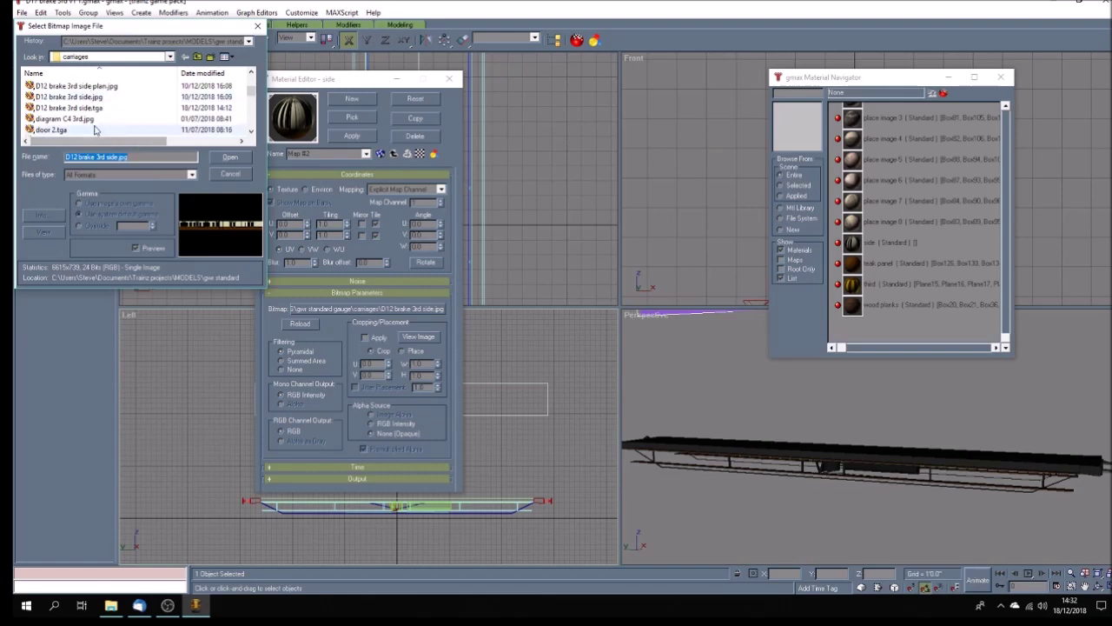
{"action": "left_click", "coordinate": [98, 113]}
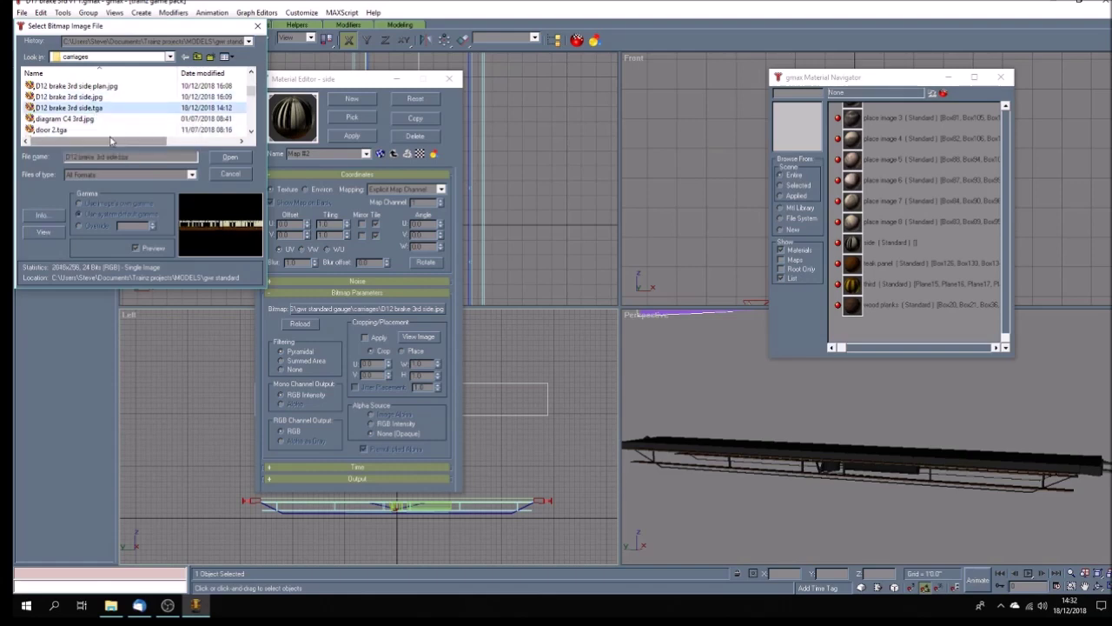
{"action": "left_click", "coordinate": [230, 157]}
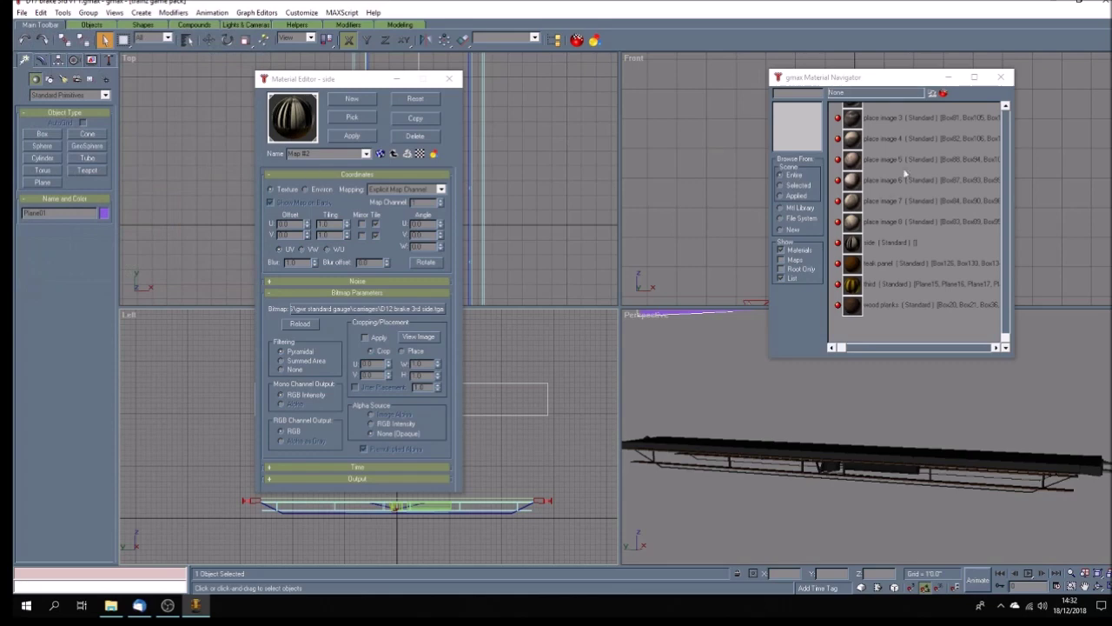
Step: Reopen the clerestory side material to check which diffuse map it uses
{"action": "left_click_drag", "start_coordinate": [1008, 338], "coordinate": [1003, 110]}
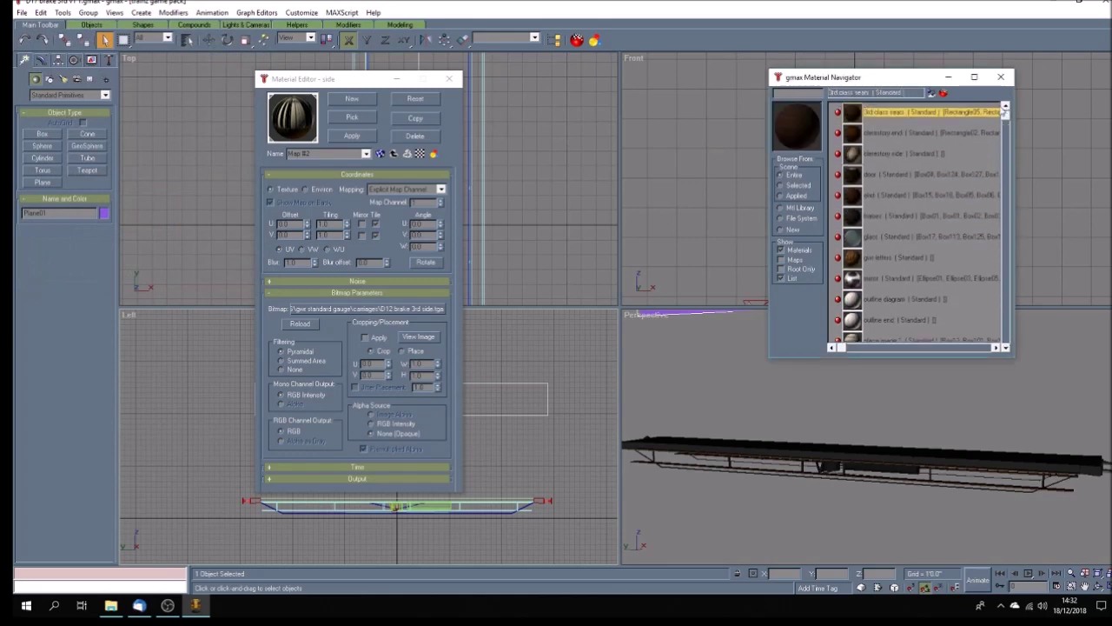
{"action": "left_click", "coordinate": [894, 153]}
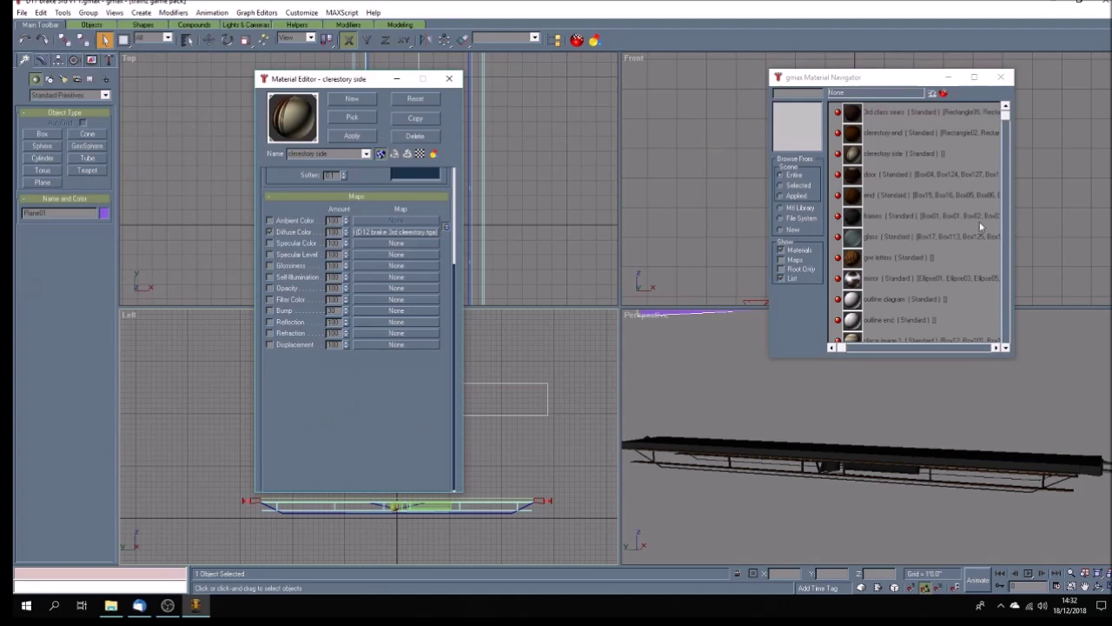
Step: Load D12 brake 3rd side plan.jpg as the diffuse bitmap of the outline diagram material
{"action": "left_click_drag", "start_coordinate": [1007, 120], "coordinate": [1005, 208]}
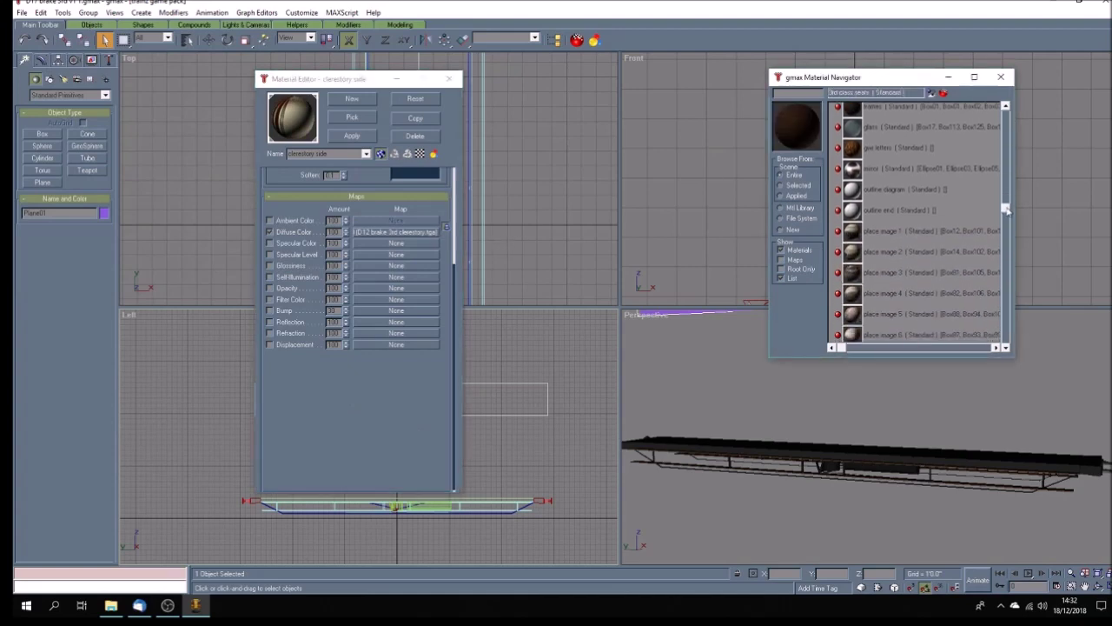
{"action": "left_click", "coordinate": [858, 191]}
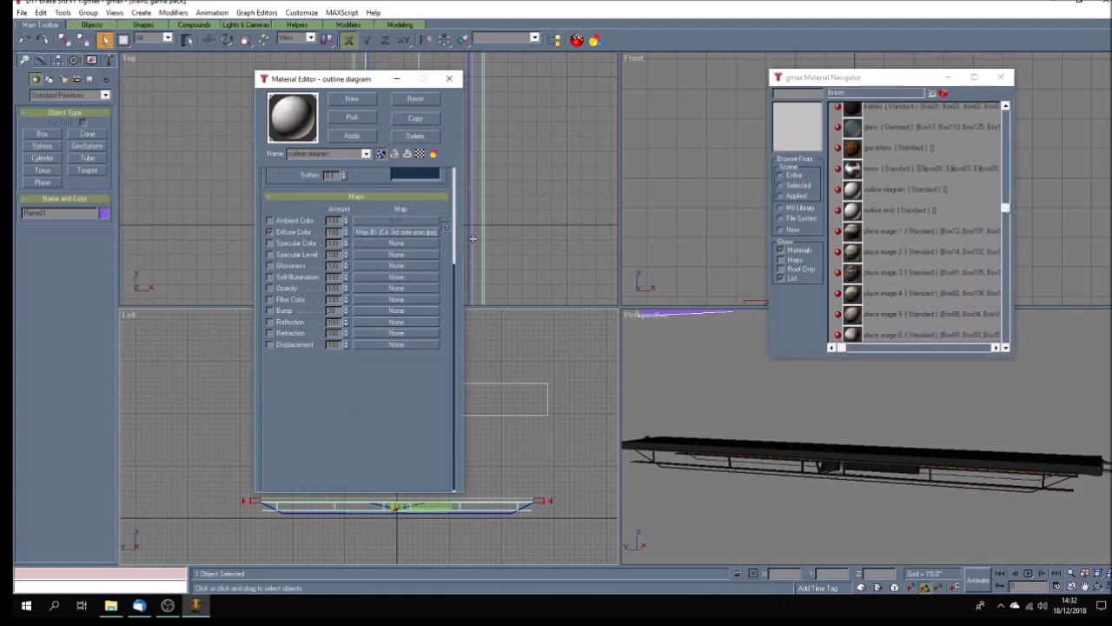
{"action": "left_click", "coordinate": [373, 233]}
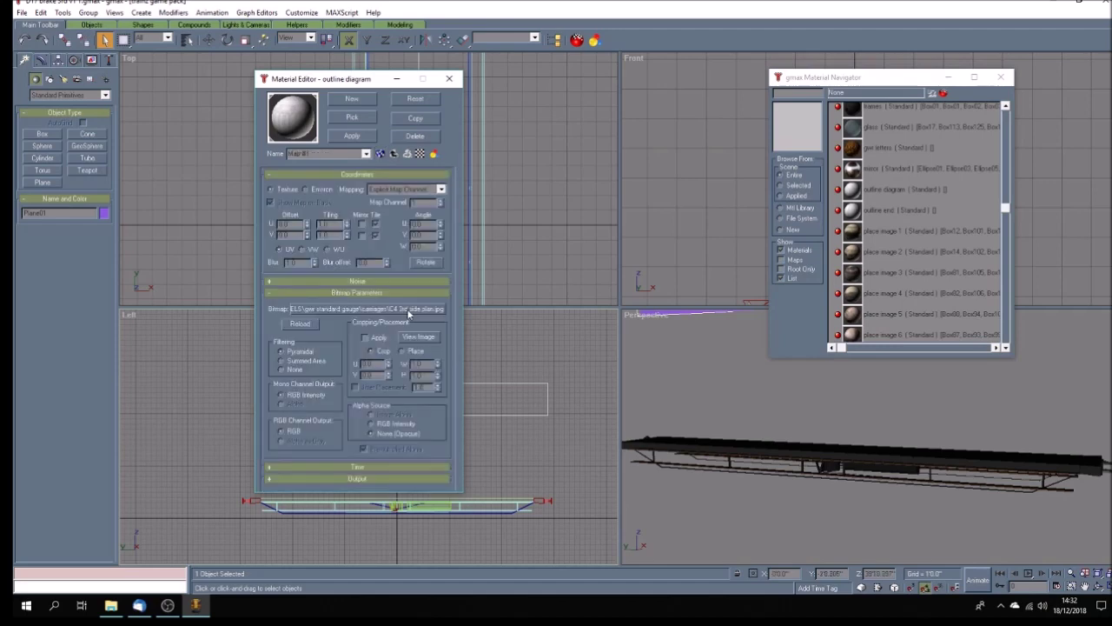
{"action": "left_click", "coordinate": [410, 312]}
{"action": "left_click", "coordinate": [252, 85]}
{"action": "left_click_drag", "start_coordinate": [252, 85], "coordinate": [252, 91]}
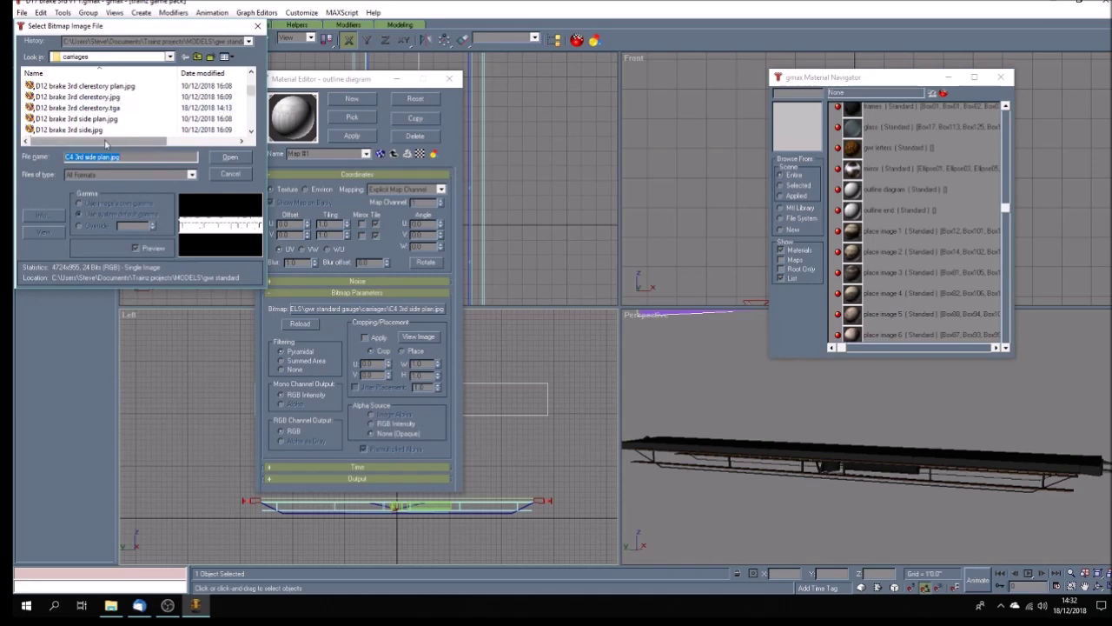
{"action": "left_click", "coordinate": [104, 119]}
{"action": "left_click", "coordinate": [245, 158]}
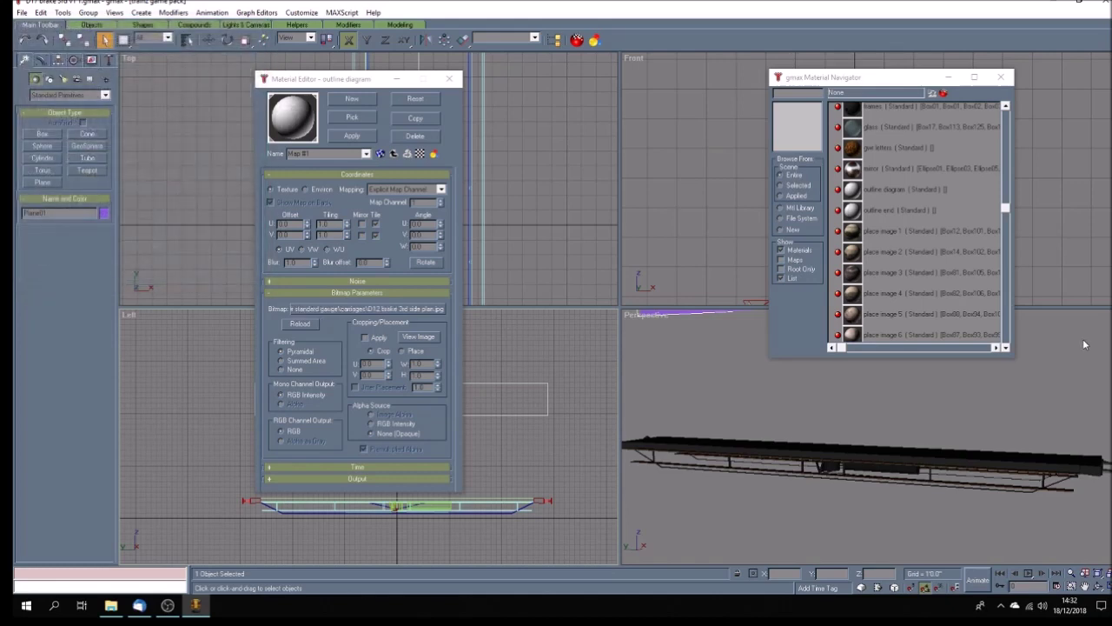
Step: Delete the outline end material from the scene
{"action": "double_click", "coordinate": [858, 215]}
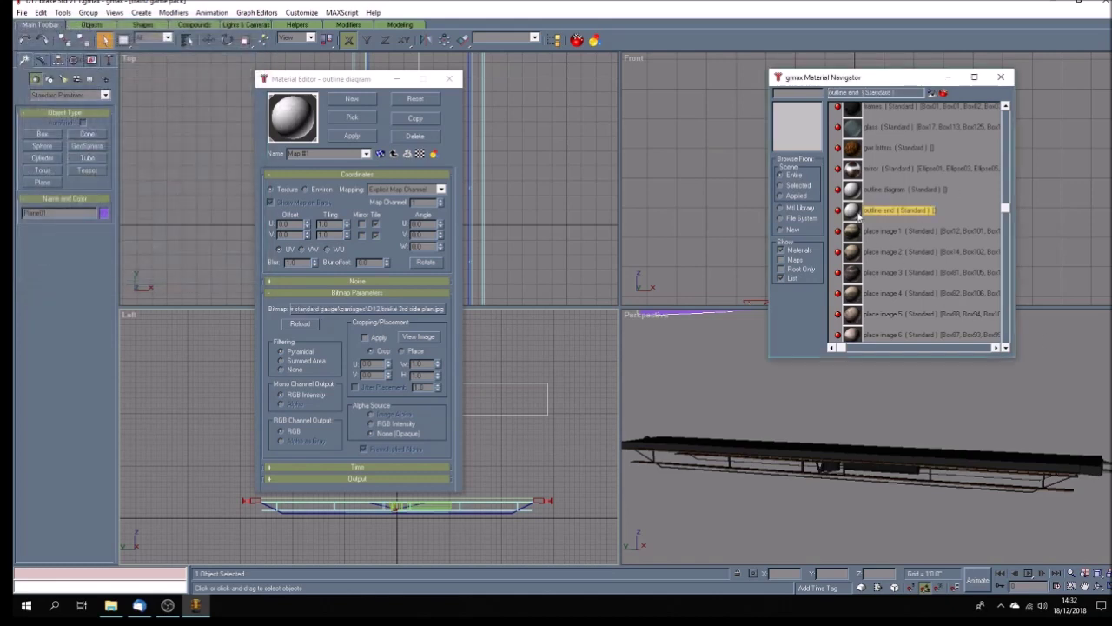
{"action": "left_click", "coordinate": [413, 139]}
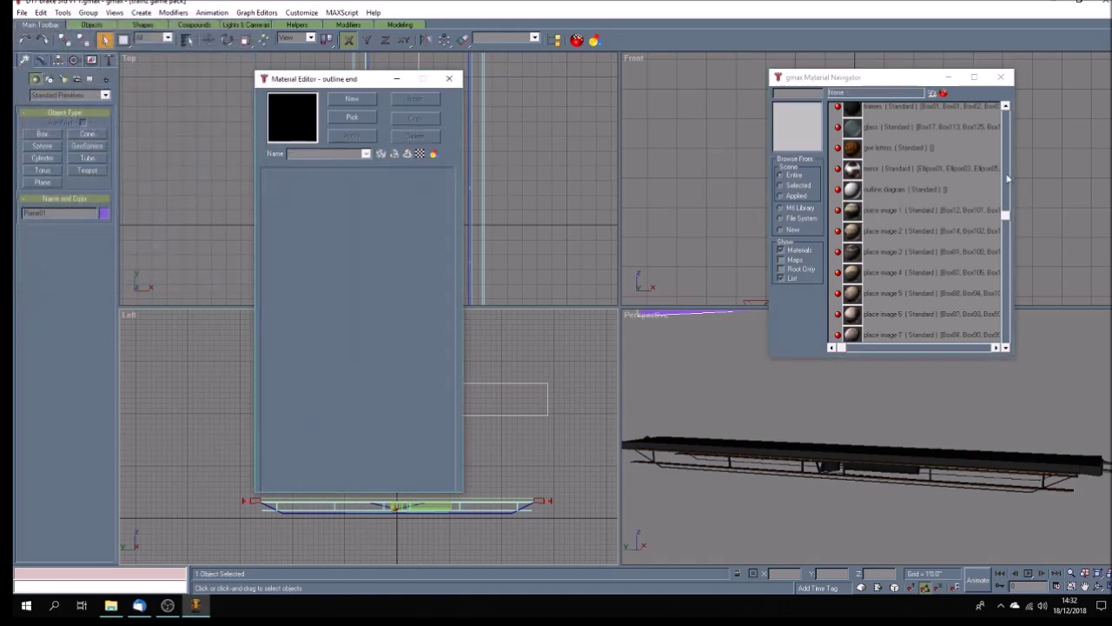
{"action": "left_click_drag", "start_coordinate": [1005, 215], "coordinate": [1005, 110]}
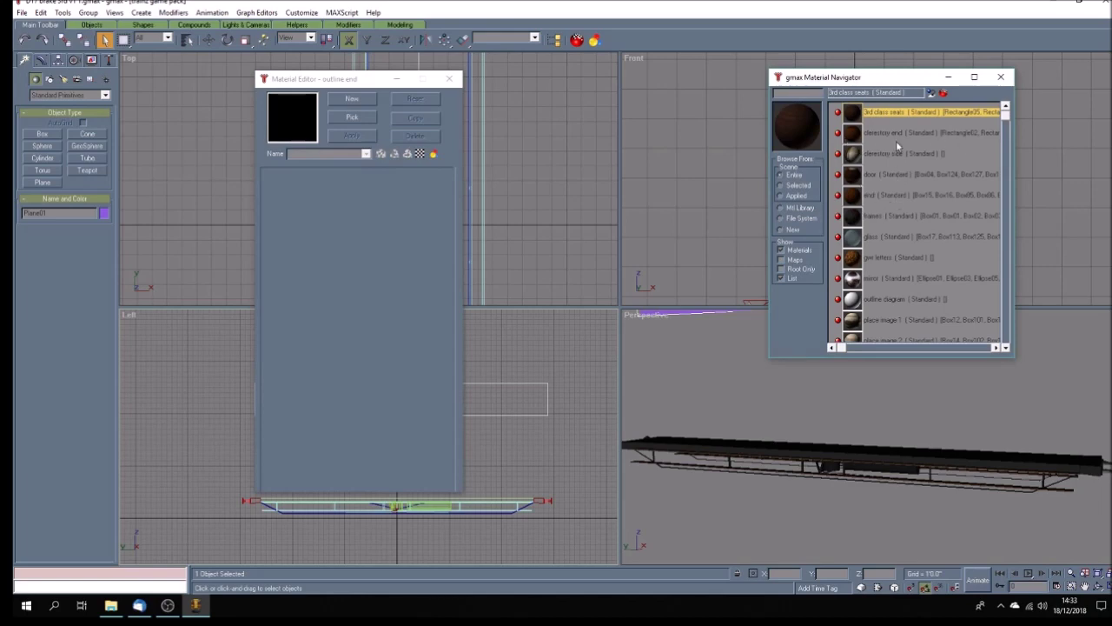
{"action": "mouse_move", "coordinate": [1007, 120]}
{"action": "left_mouse_down"}
{"action": "mouse_move", "coordinate": [1003, 317]}
{"action": "mouse_move", "coordinate": [999, 105]}
{"action": "left_mouse_up"}
Step: Create a new Standard material and name it clerestory plan
{"action": "left_click", "coordinate": [352, 101]}
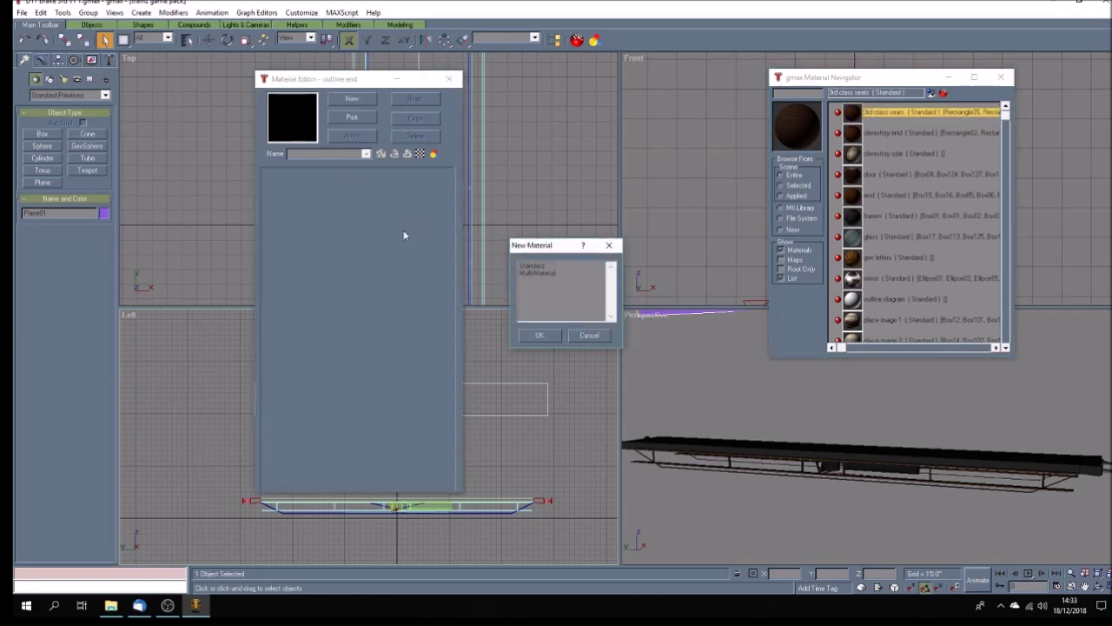
{"action": "left_click", "coordinate": [539, 265]}
{"action": "left_click", "coordinate": [560, 340]}
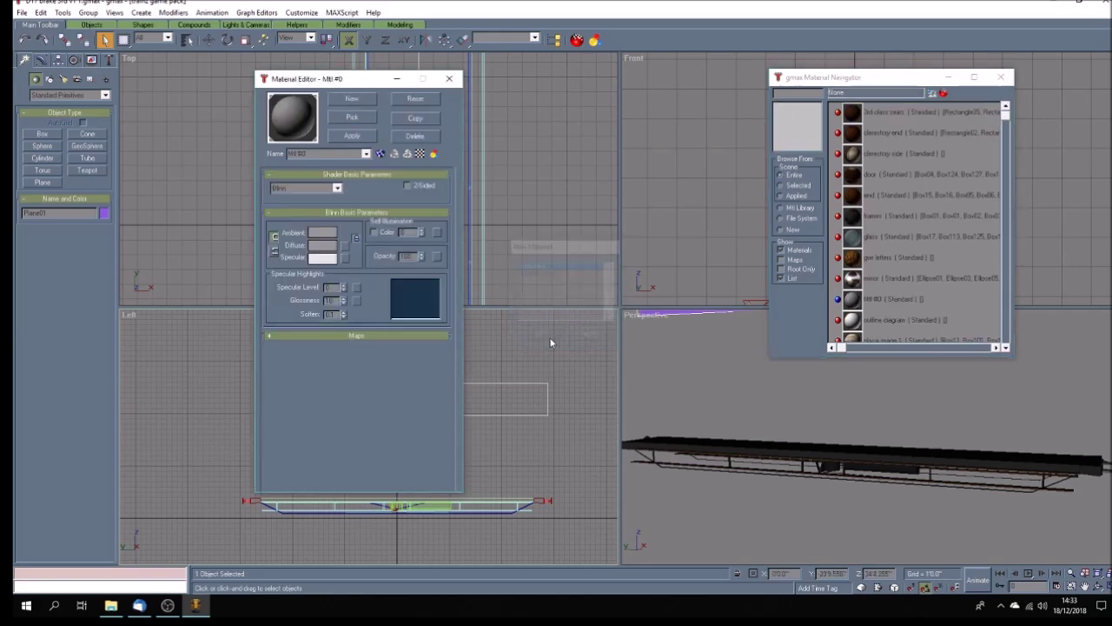
{"action": "left_click", "coordinate": [312, 153]}
{"action": "type", "text": "c"}
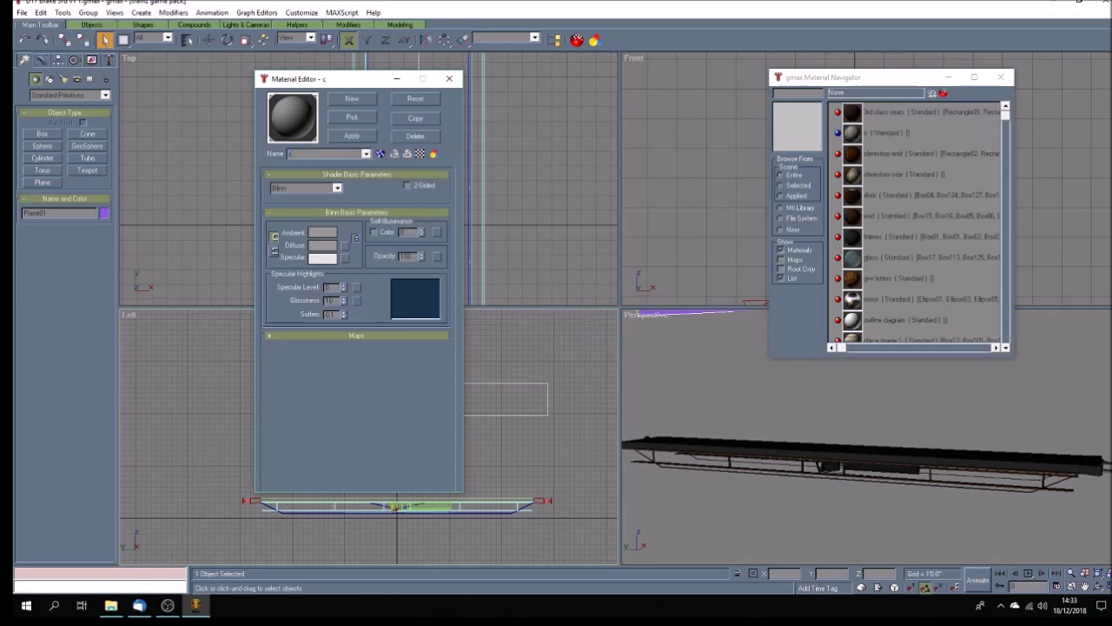
{"action": "type", "text": "lerestory pl"}
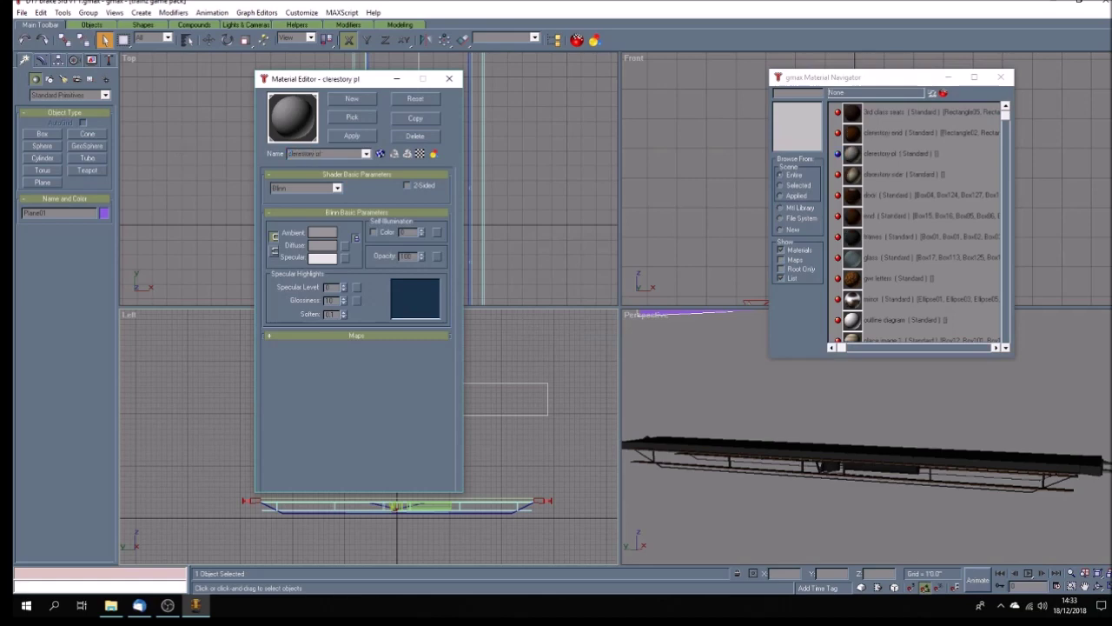
{"action": "type", "text": "an"}
Step: Load D12 brake 3rd clerestory plan.jpg as the diffuse bitmap of the clerestory plan material, and close the material editor
{"action": "left_click", "coordinate": [377, 339]}
{"action": "left_click", "coordinate": [373, 232]}
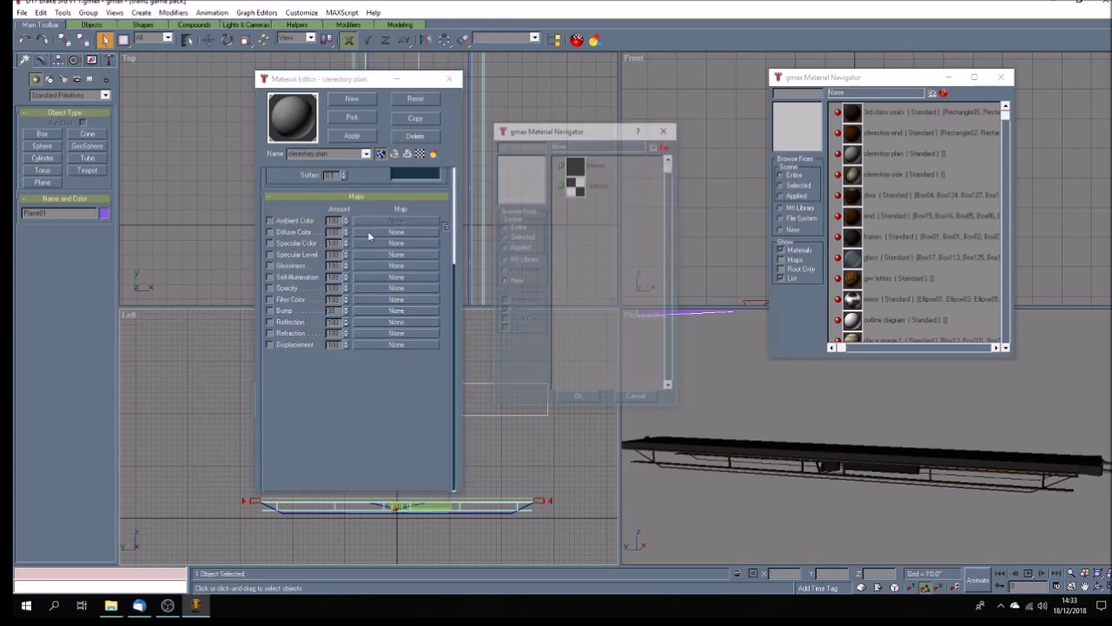
{"action": "double_click", "coordinate": [587, 168]}
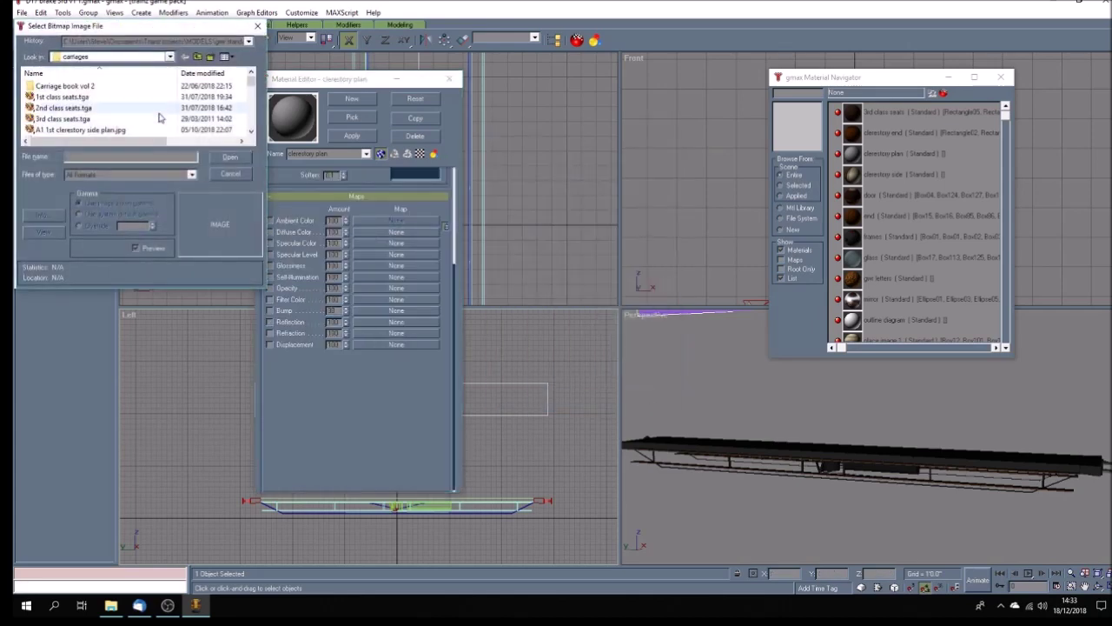
{"action": "left_click_drag", "start_coordinate": [254, 82], "coordinate": [254, 94]}
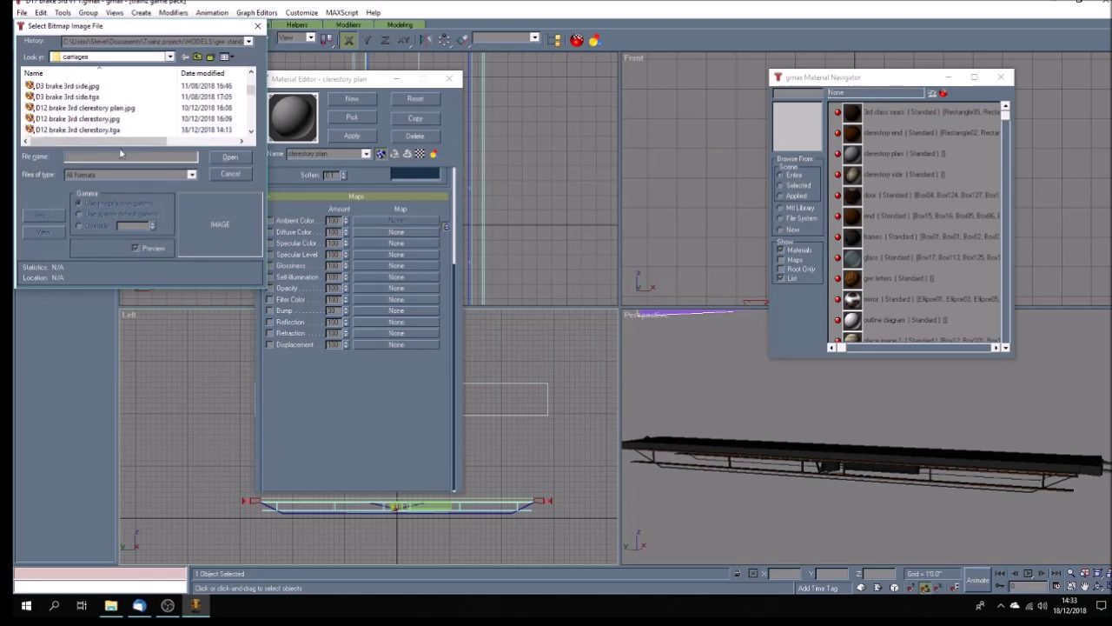
{"action": "left_click", "coordinate": [121, 108]}
{"action": "left_click", "coordinate": [231, 158]}
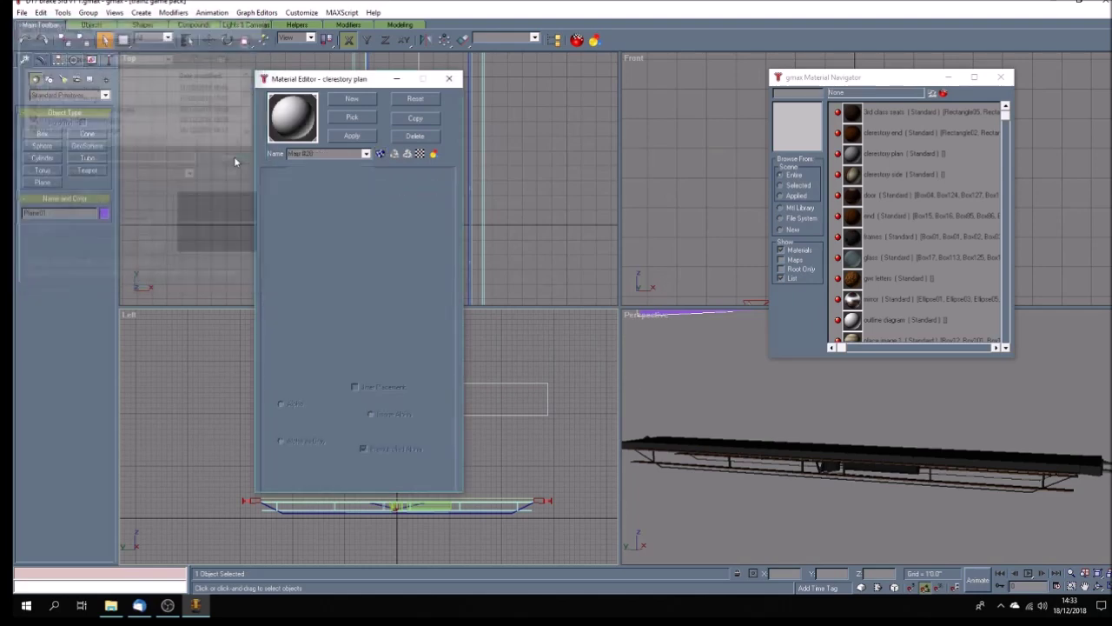
{"action": "left_click", "coordinate": [449, 79]}
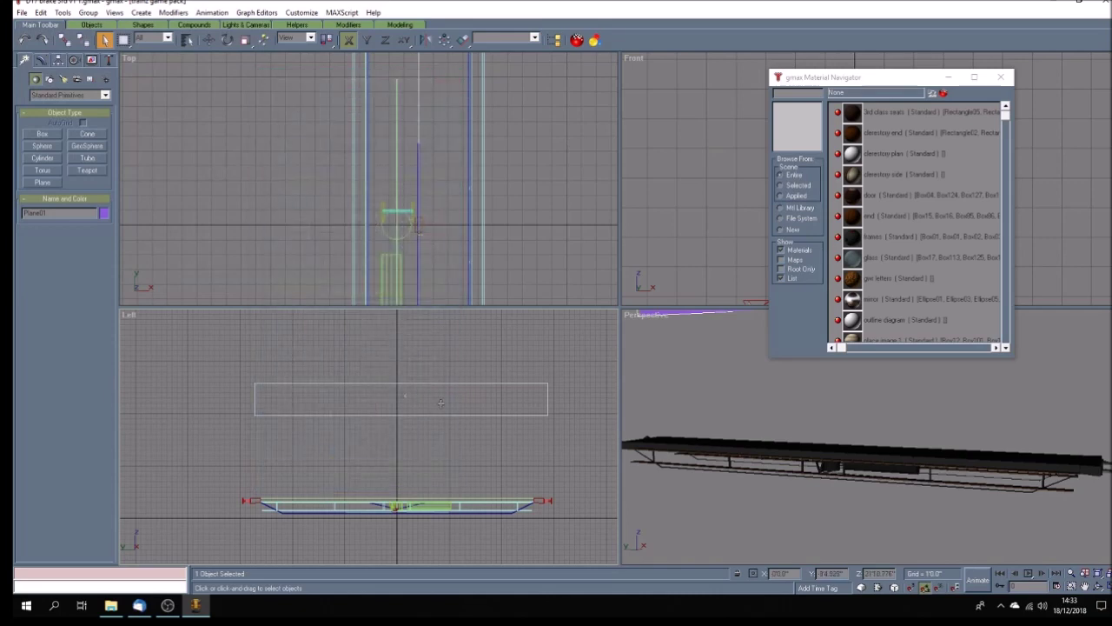
Step: Centre the selected plane's pivot on the object and align the pivot to the world
{"action": "left_click", "coordinate": [209, 39]}
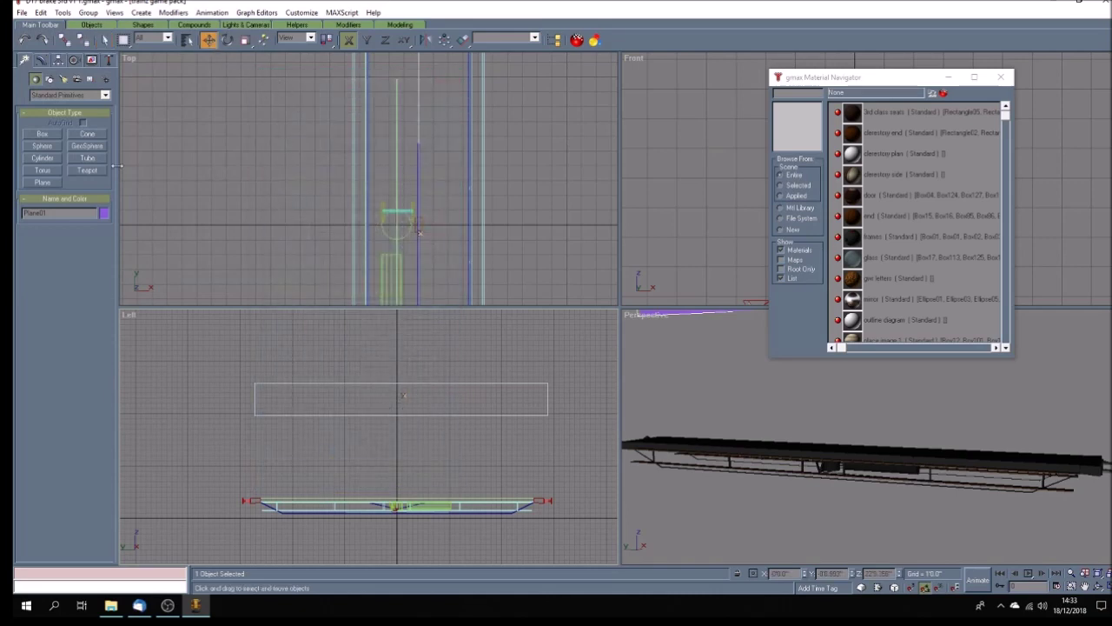
{"action": "left_click", "coordinate": [57, 59]}
{"action": "left_click", "coordinate": [64, 133]}
{"action": "left_click", "coordinate": [88, 194]}
{"action": "left_click", "coordinate": [89, 223]}
{"action": "left_click", "coordinate": [91, 133]}
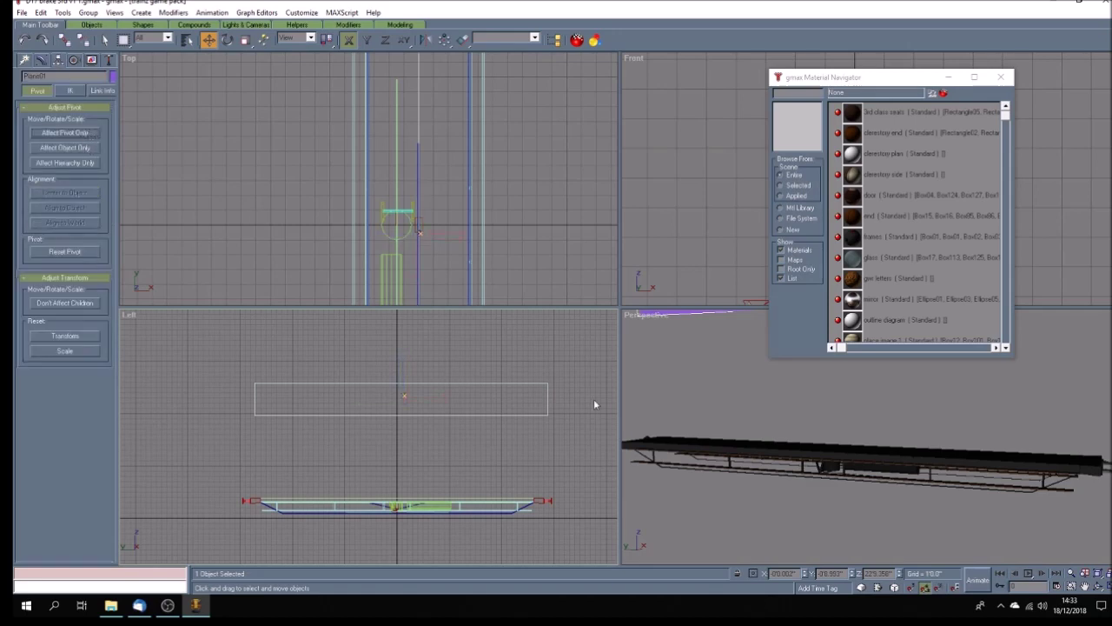
Step: Set the plane's X and Y positions to 0
{"action": "left_click_drag", "start_coordinate": [797, 576], "coordinate": [663, 559]}
{"action": "type", "text": "0"}
{"action": "key", "text": "Tab"}
{"action": "type", "text": "0"}
{"action": "key", "text": "Tab"}
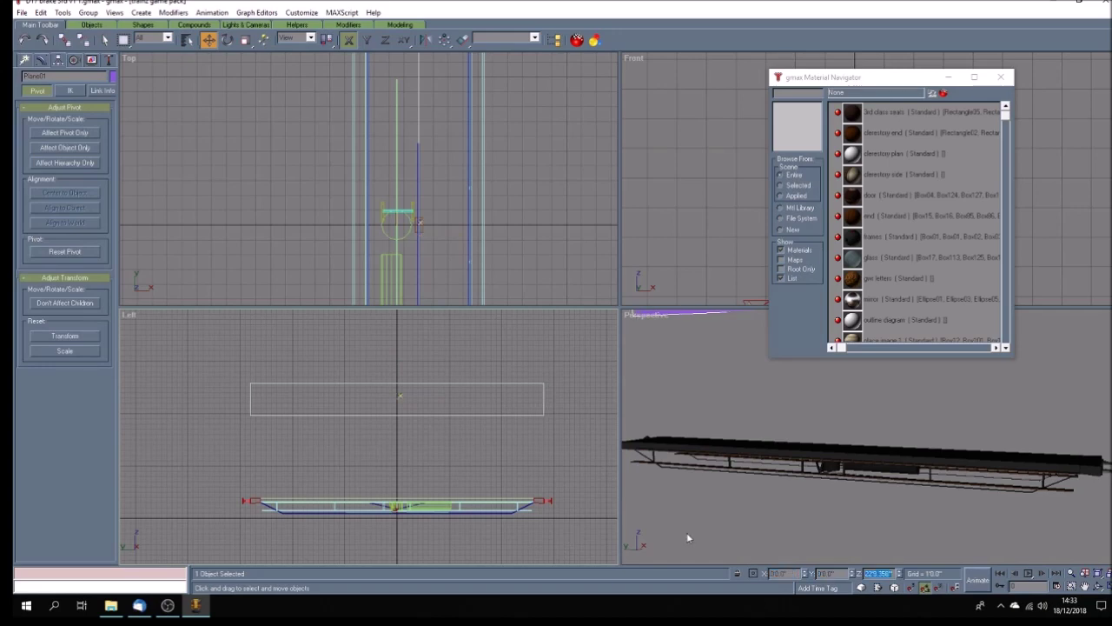
Step: Copy the plane straight up in the Left view, to a height of about 34'10.7"
{"action": "left_click", "coordinate": [367, 39]}
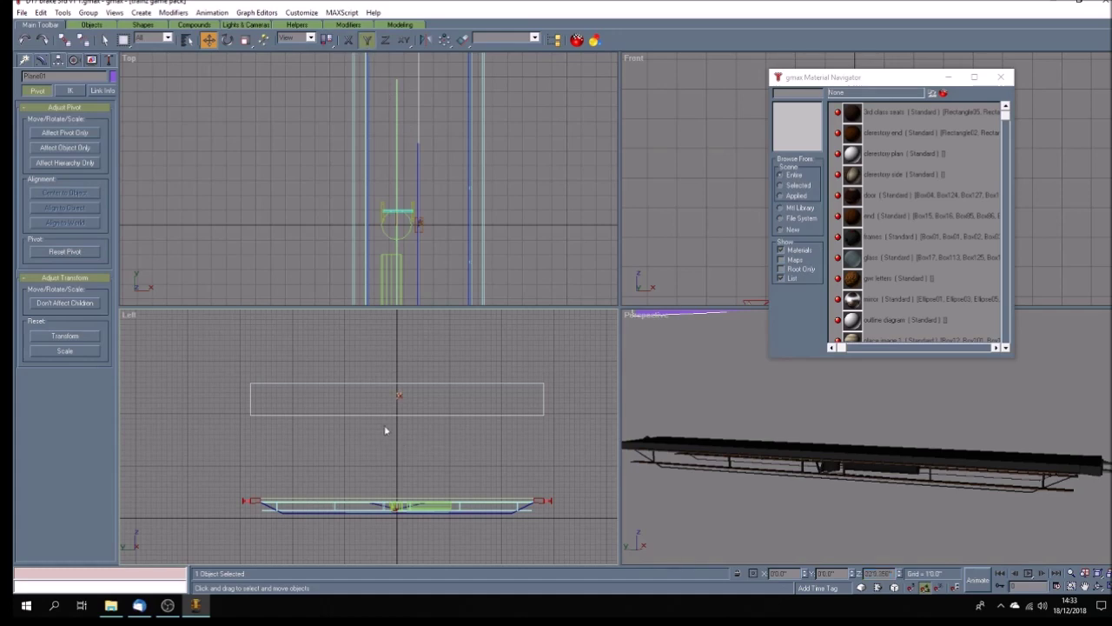
{"action": "left_click_drag", "start_coordinate": [379, 412], "coordinate": [379, 392]}
{"action": "left_click", "coordinate": [382, 350], "text": "shift"}
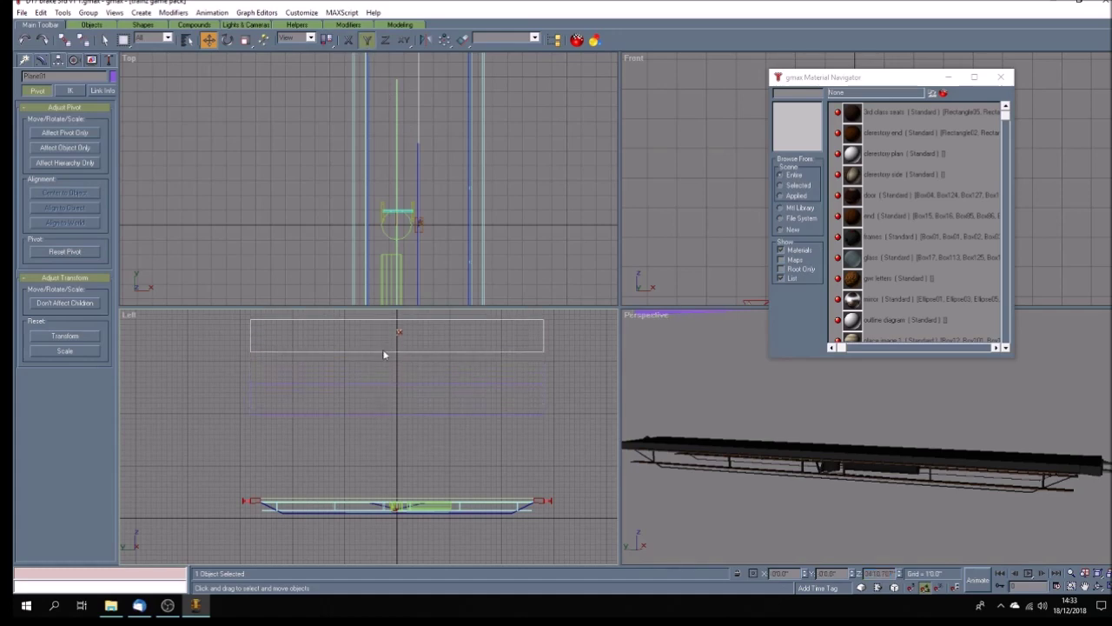
{"action": "left_click", "coordinate": [530, 346]}
Step: Set the upper copied plane's length to 1 foot
{"action": "left_click", "coordinate": [40, 59]}
{"action": "left_click_drag", "start_coordinate": [87, 294], "coordinate": [14, 259]}
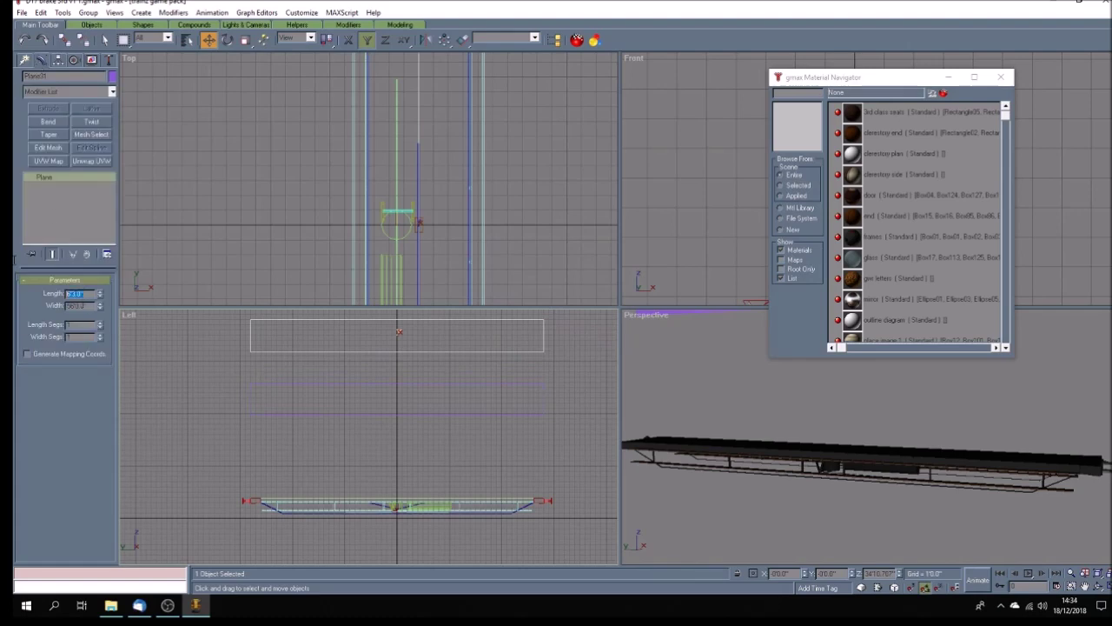
{"action": "type", "text": "1"}
{"action": "key", "text": "Return"}
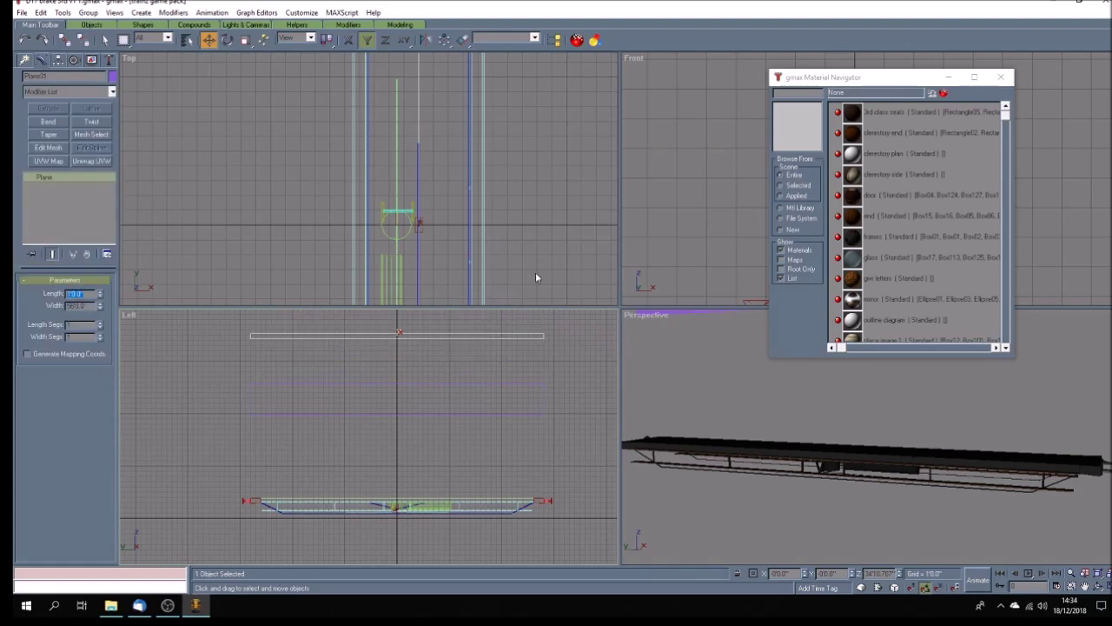
Step: Apply the clerestory plan material to the narrow upper plane and display the Left view with Smooth + Highlights shading
{"action": "left_click", "coordinate": [872, 154]}
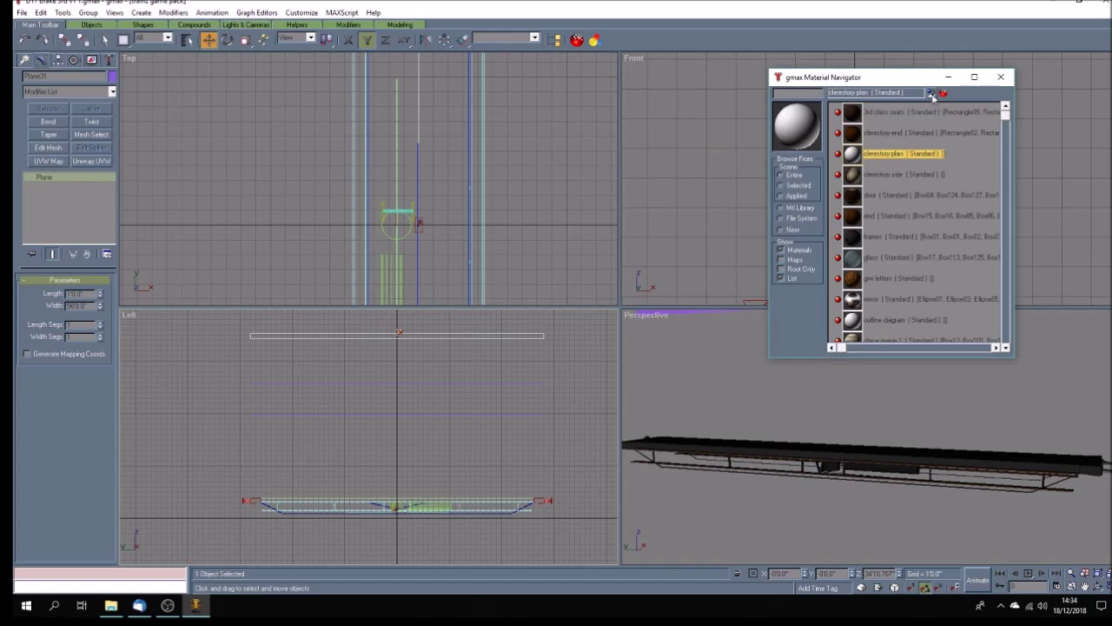
{"action": "left_click", "coordinate": [944, 93]}
{"action": "right_click", "coordinate": [132, 317]}
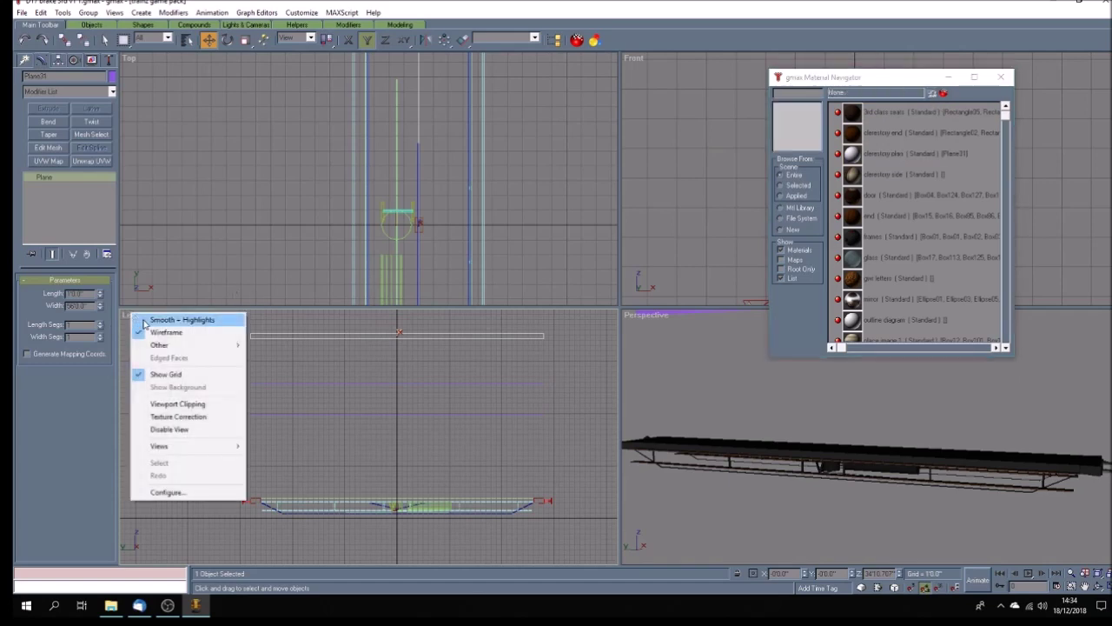
{"action": "left_click", "coordinate": [144, 323]}
Step: Add an Unwrap UVW modifier to the narrow upper plane and open its UVWs for editing
{"action": "left_click", "coordinate": [91, 162]}
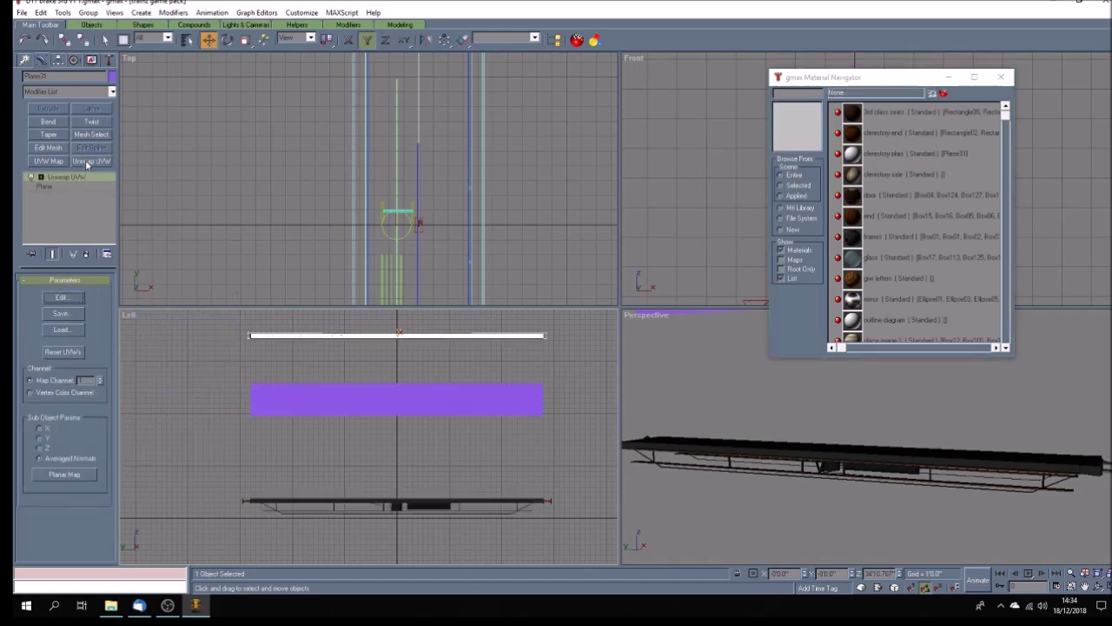
{"action": "left_click", "coordinate": [62, 298]}
Step: Examine how the clerestory plan image is mapped along the narrow plane, and close the UVW editor
{"action": "left_click", "coordinate": [662, 442]}
{"action": "scroll", "coordinate": [532, 308], "scroll_direction": "down", "scroll_amount": 5}
{"action": "scroll", "coordinate": [533, 308], "scroll_direction": "down", "scroll_amount": 3}
{"action": "scroll", "coordinate": [489, 303], "scroll_direction": "up", "scroll_amount": 3}
{"action": "scroll", "coordinate": [489, 303], "scroll_direction": "down", "scroll_amount": 1}
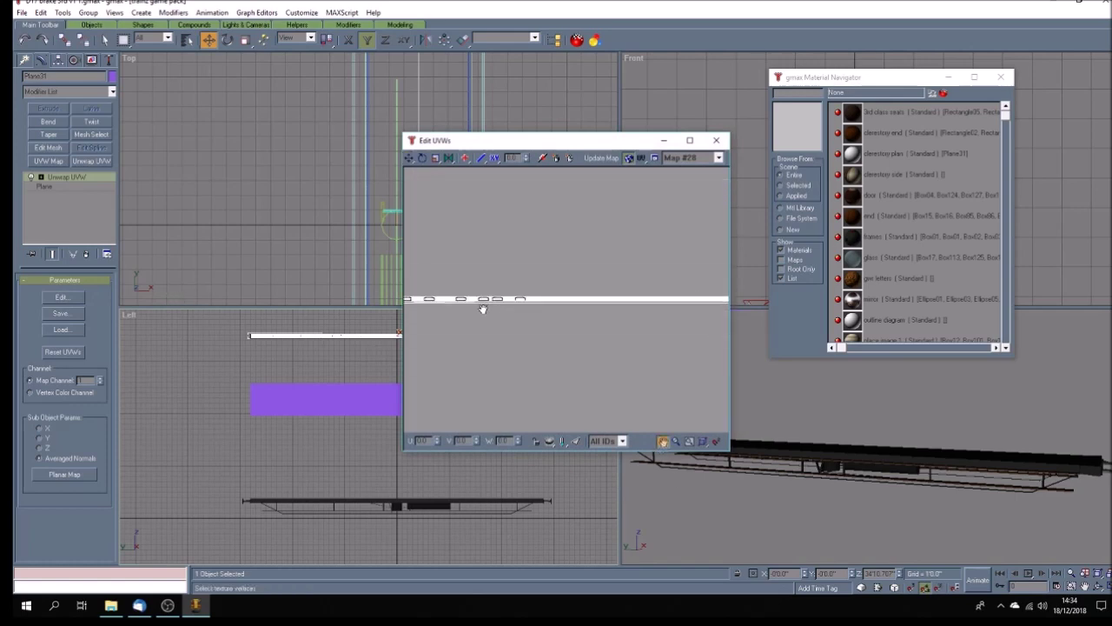
{"action": "scroll", "coordinate": [480, 301], "scroll_direction": "up", "scroll_amount": 1}
{"action": "scroll", "coordinate": [526, 296], "scroll_direction": "up", "scroll_amount": 3}
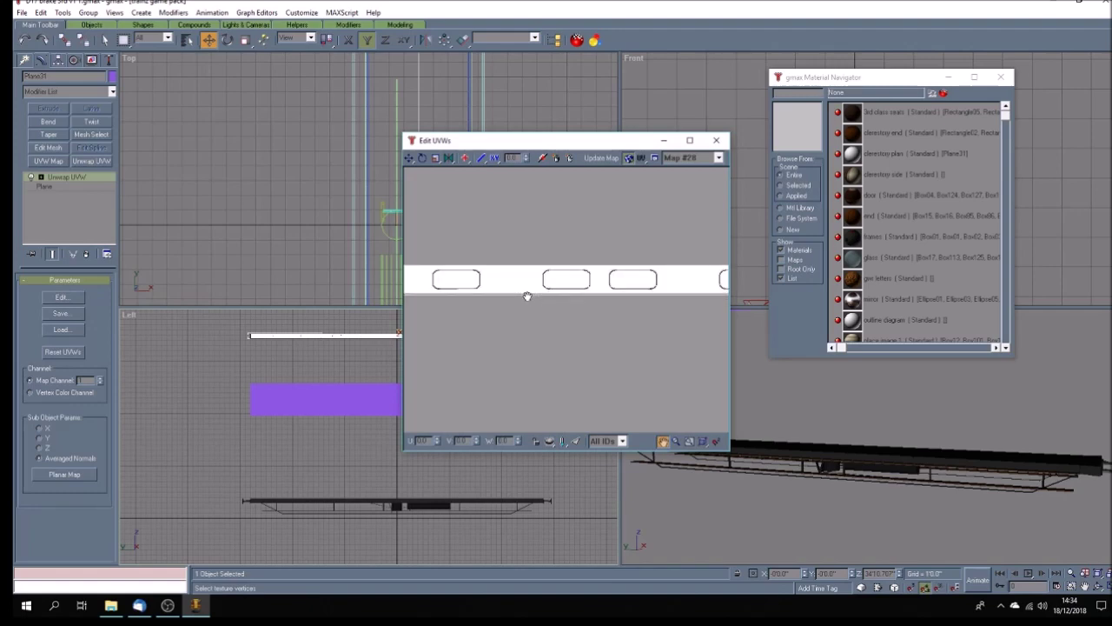
{"action": "scroll", "coordinate": [528, 294], "scroll_direction": "up", "scroll_amount": 1}
{"action": "scroll", "coordinate": [531, 291], "scroll_direction": "down", "scroll_amount": 4}
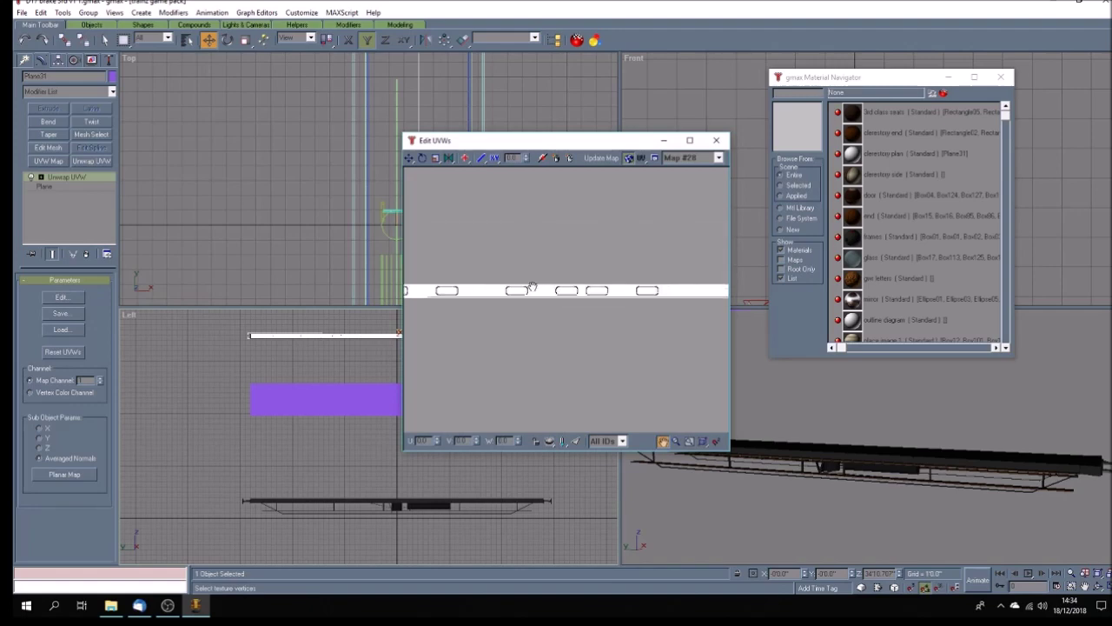
{"action": "scroll", "coordinate": [548, 290], "scroll_direction": "up", "scroll_amount": 1}
{"action": "scroll", "coordinate": [551, 290], "scroll_direction": "down", "scroll_amount": 2}
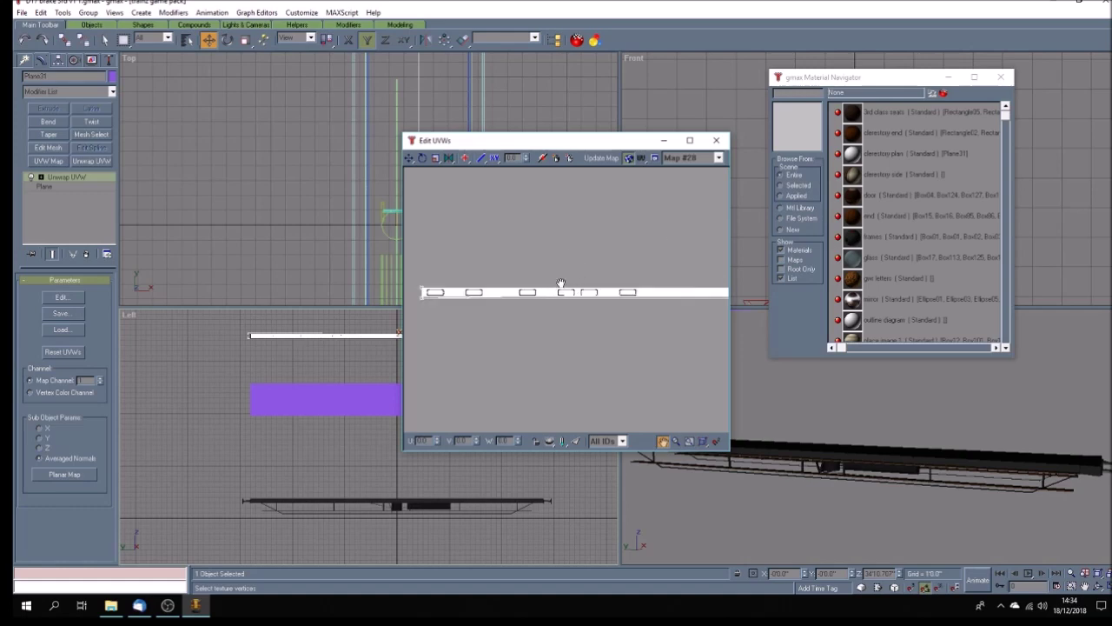
{"action": "left_click", "coordinate": [716, 140]}
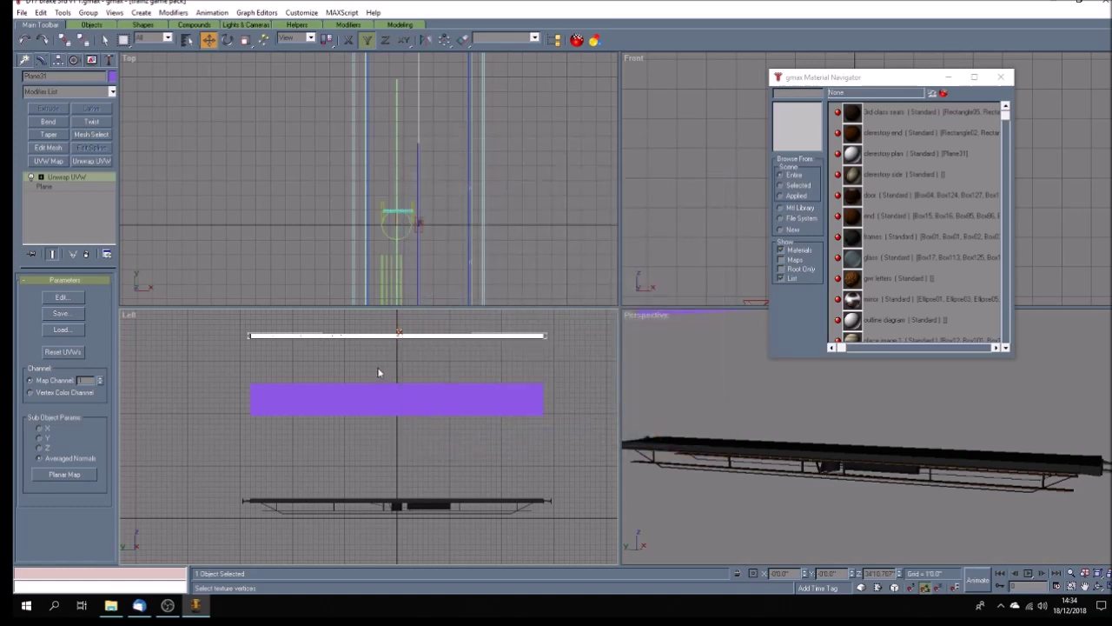
Step: Apply the outline diagram material to the taller plane below the clerestory plane
{"action": "left_click", "coordinate": [385, 394]}
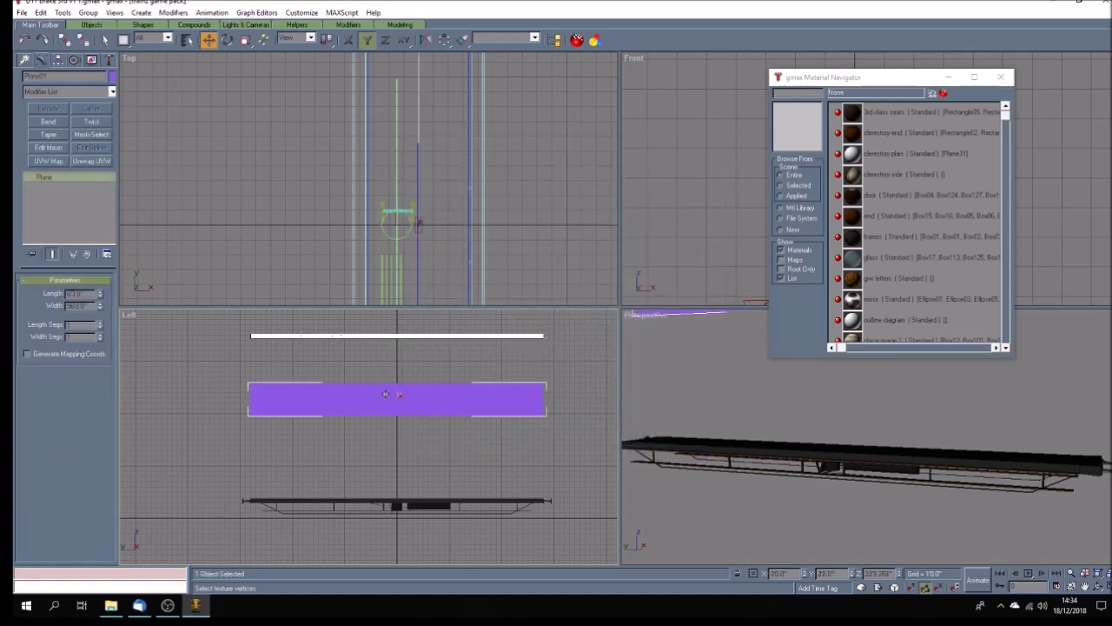
{"action": "left_click", "coordinate": [869, 320]}
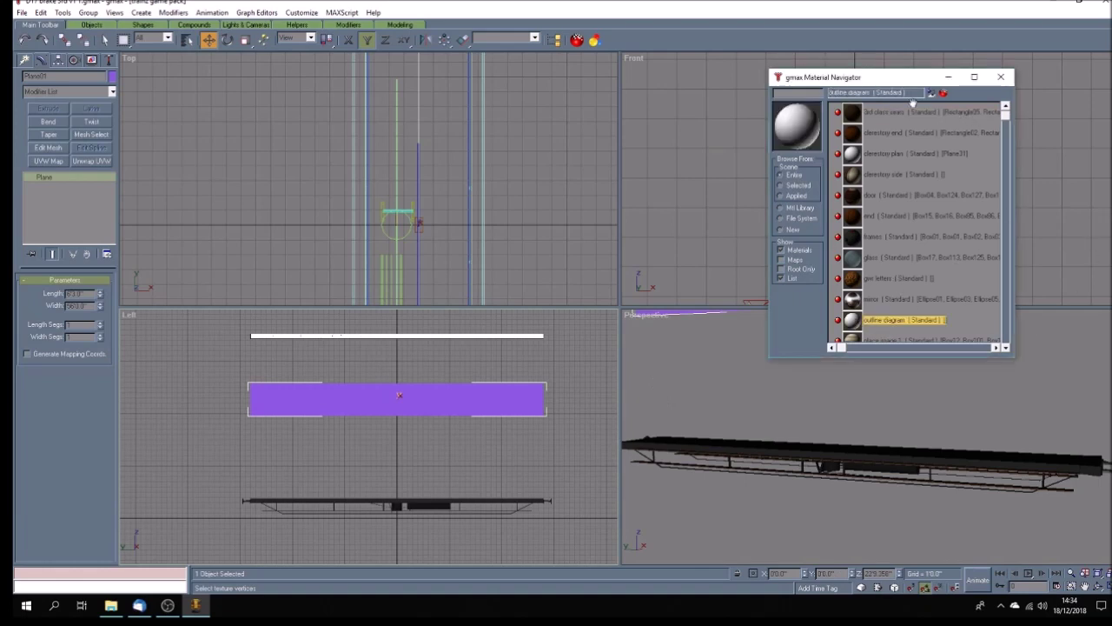
{"action": "left_click", "coordinate": [932, 94]}
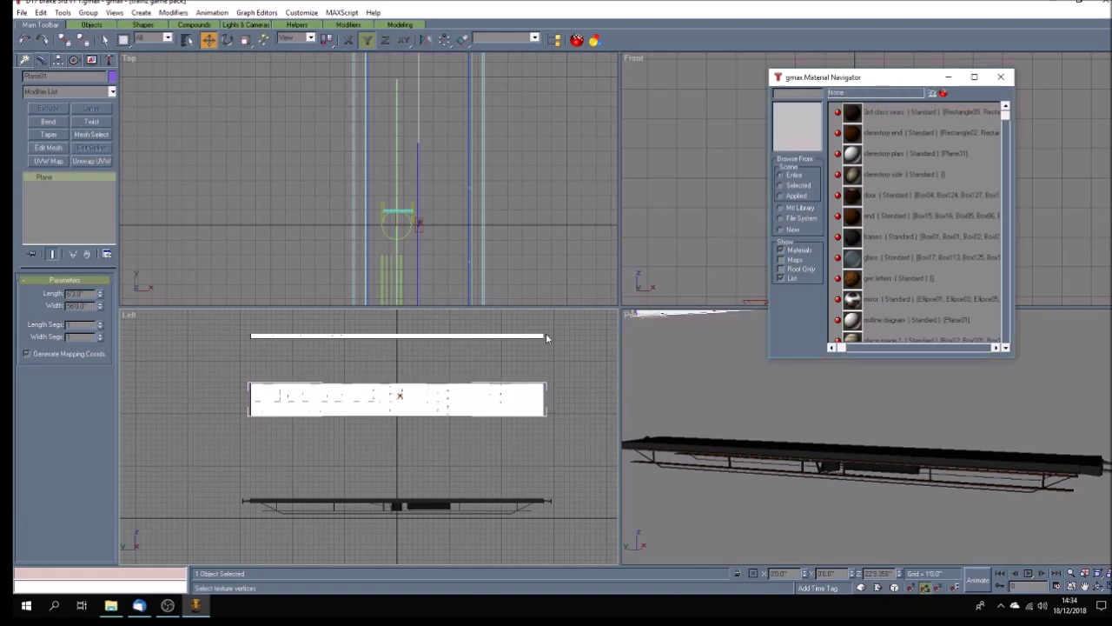
Step: Add an Unwrap UVW modifier to the taller plane, check its side plan mapping in the UVW editor, and deselect the plane
{"action": "left_click", "coordinate": [90, 162]}
{"action": "left_click", "coordinate": [62, 297]}
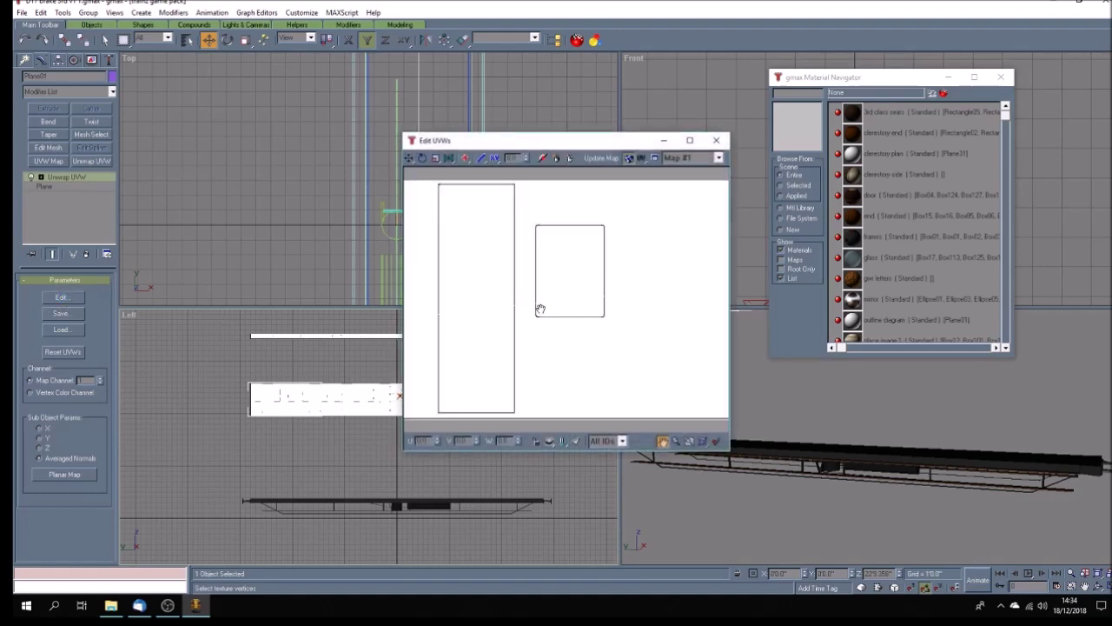
{"action": "left_click", "coordinate": [662, 444]}
{"action": "left_click_drag", "start_coordinate": [574, 347], "coordinate": [618, 343]}
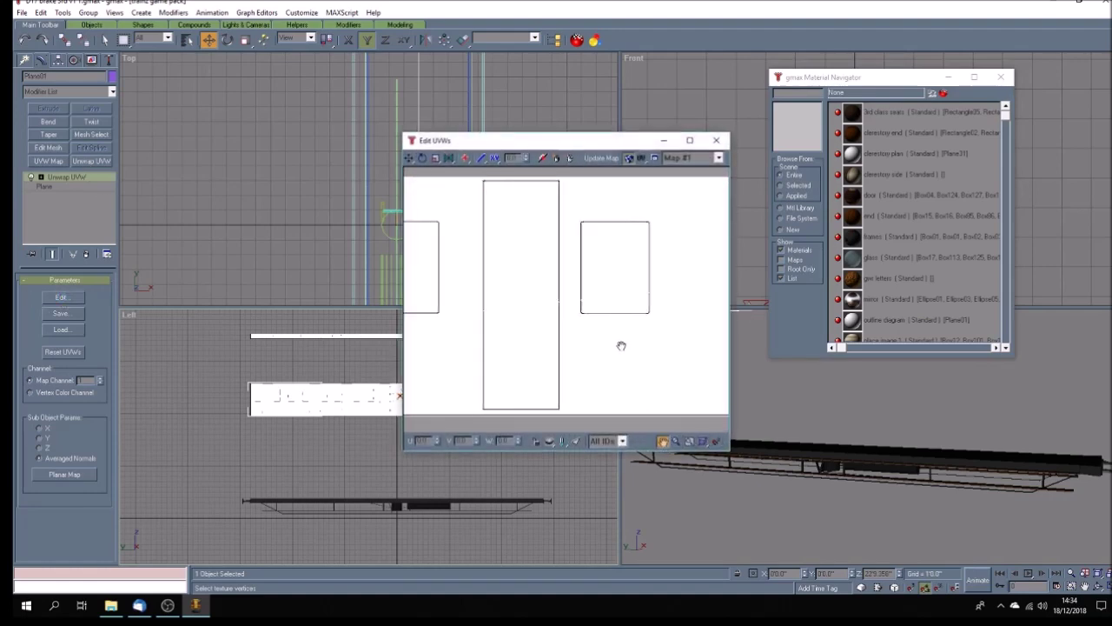
{"action": "scroll", "coordinate": [618, 348], "scroll_direction": "down", "scroll_amount": 5}
{"action": "scroll", "coordinate": [618, 348], "scroll_direction": "down", "scroll_amount": 3}
{"action": "scroll", "coordinate": [600, 325], "scroll_direction": "up", "scroll_amount": 3}
{"action": "scroll", "coordinate": [603, 325], "scroll_direction": "down", "scroll_amount": 1}
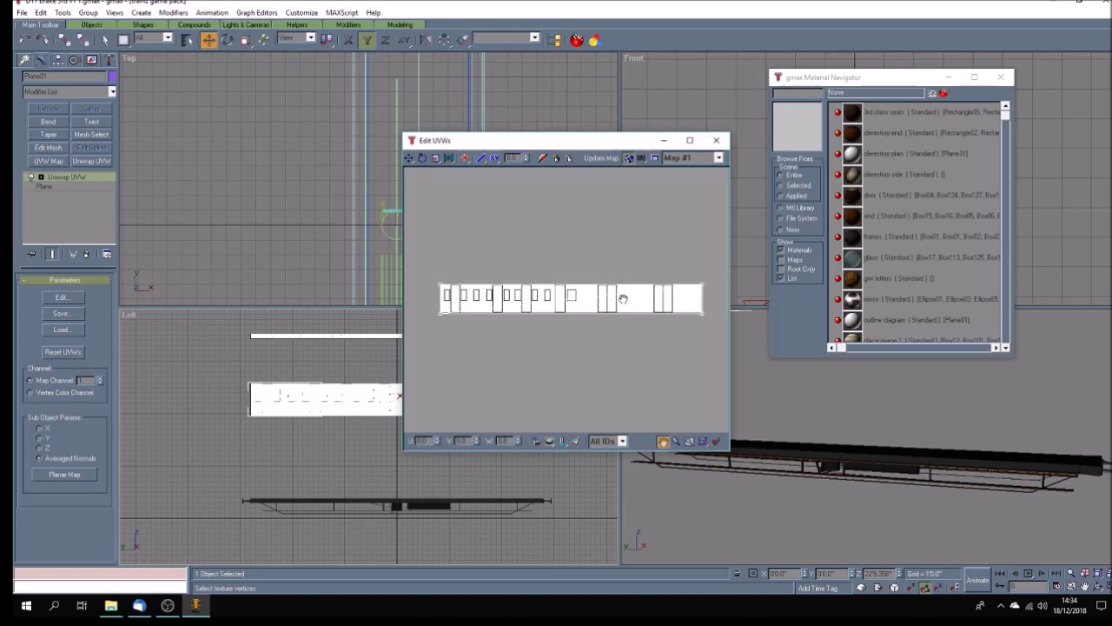
{"action": "left_click", "coordinate": [718, 141]}
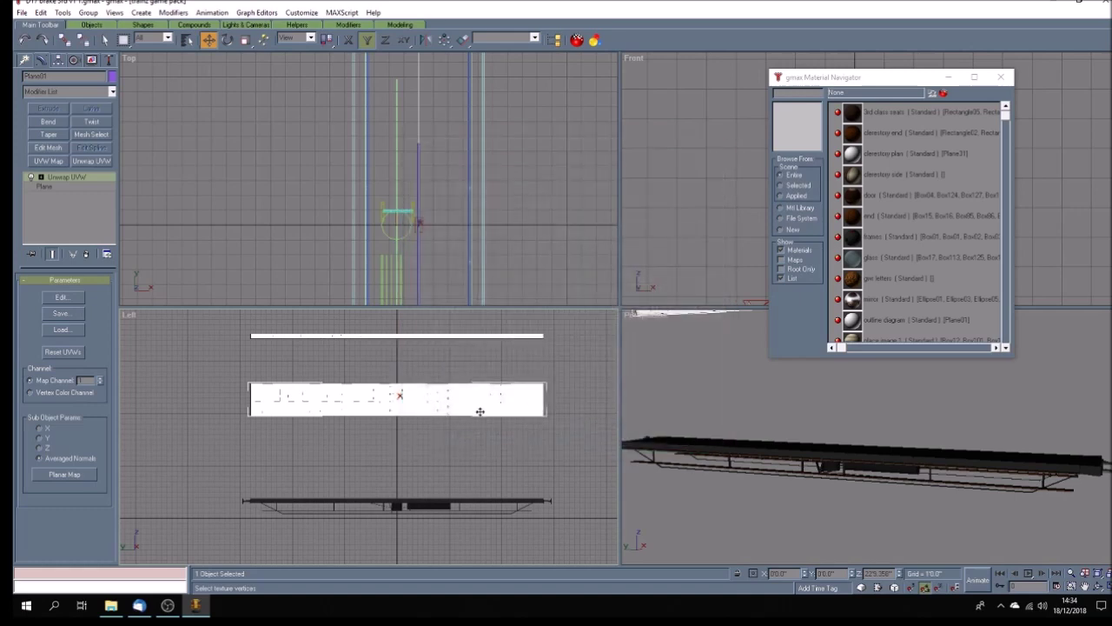
{"action": "left_click", "coordinate": [232, 380]}
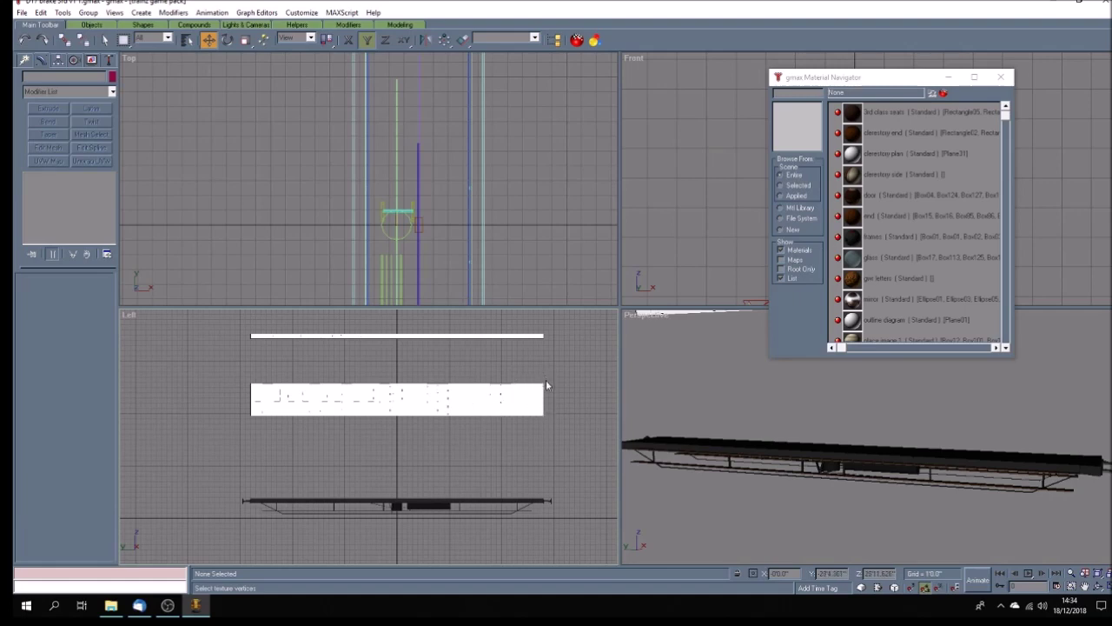
Step: Start merging another gmax file into the scene and browse to the Documents folder
{"action": "left_click", "coordinate": [22, 12]}
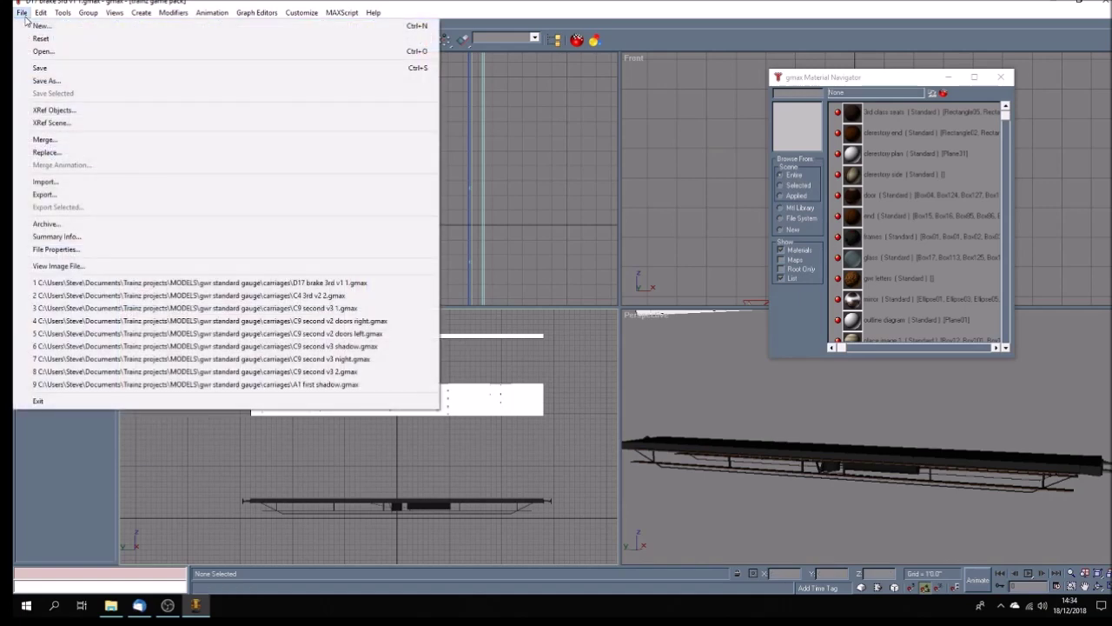
{"action": "left_click", "coordinate": [34, 141]}
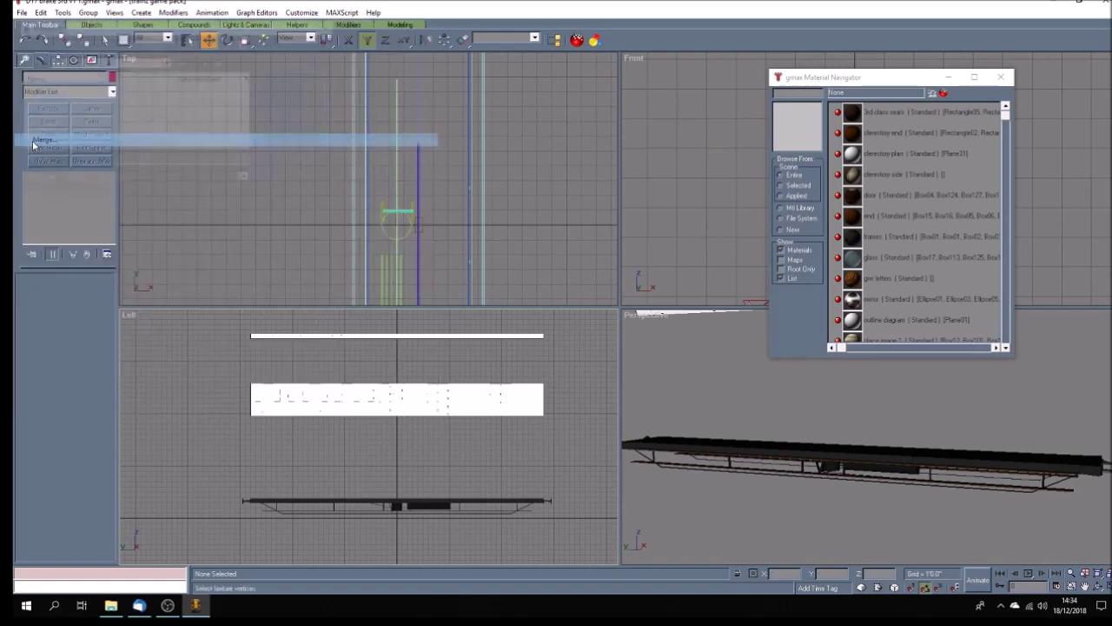
{"action": "left_click", "coordinate": [194, 63]}
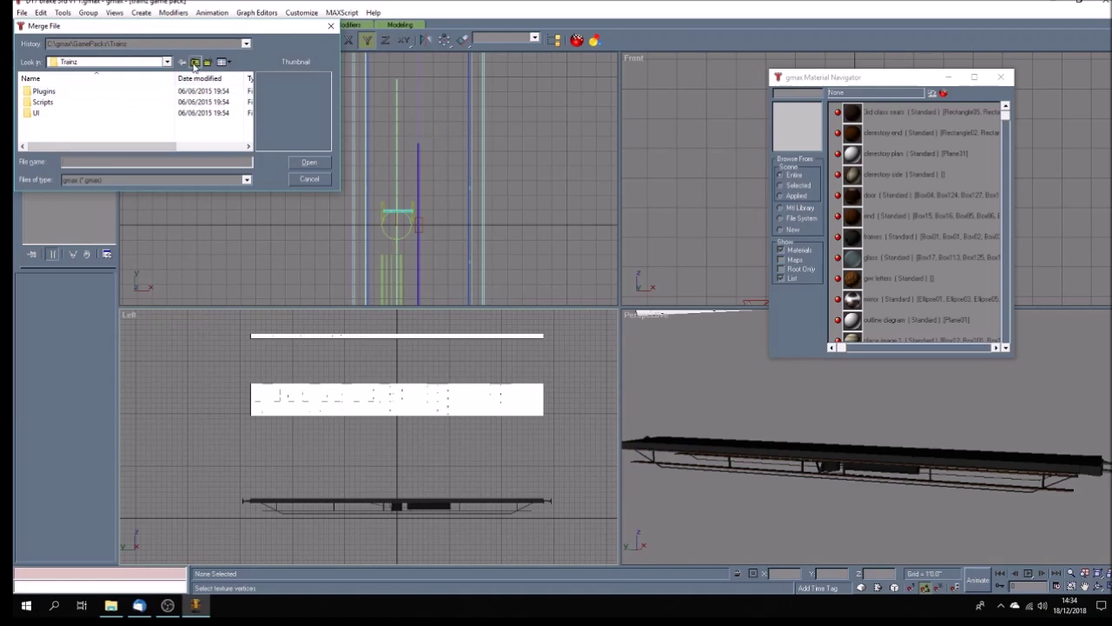
{"action": "left_click", "coordinate": [168, 62]}
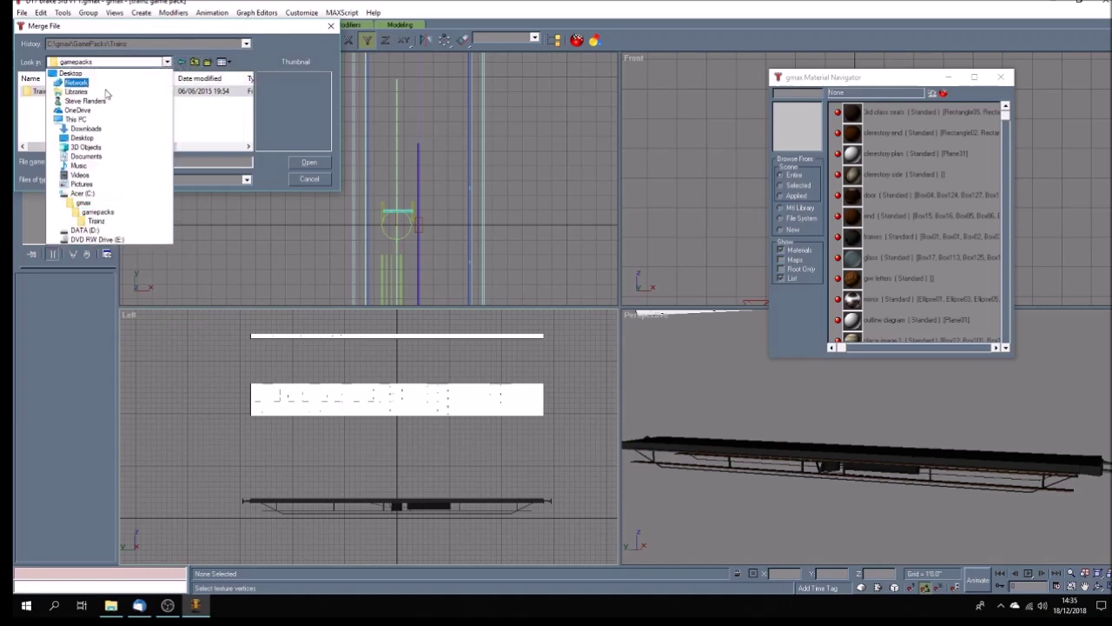
{"action": "left_click", "coordinate": [86, 157]}
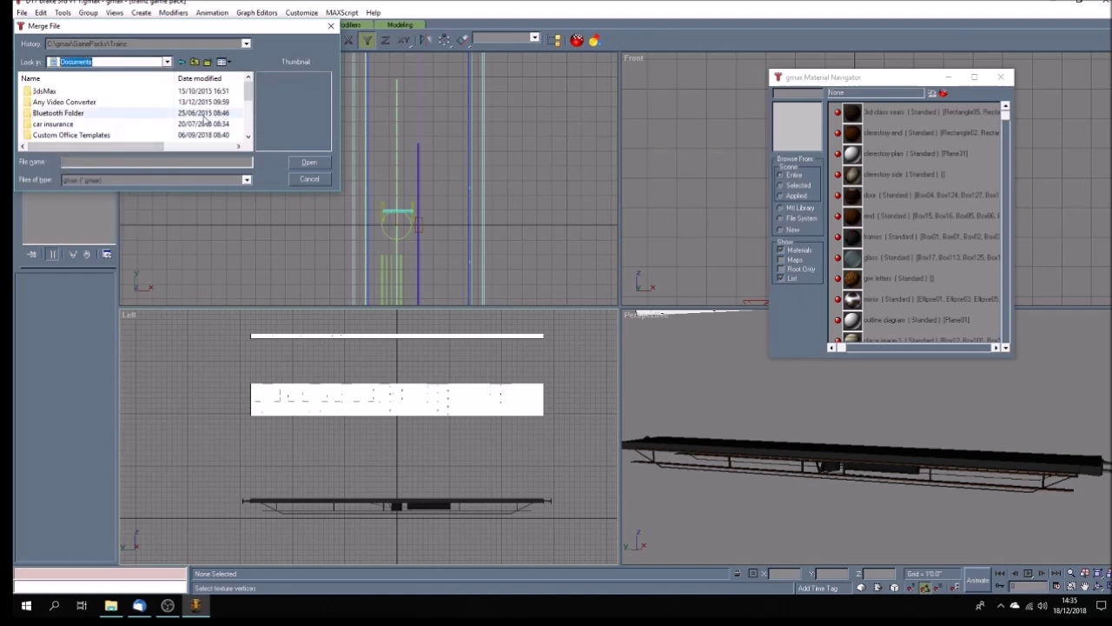
Step: Browse through Trainz projects, MODELS and gwr standard gauge to the carriages folder
{"action": "left_click_drag", "start_coordinate": [245, 91], "coordinate": [247, 126]}
{"action": "double_click", "coordinate": [45, 114]}
{"action": "scroll", "coordinate": [45, 113], "scroll_direction": "up", "scroll_amount": 3}
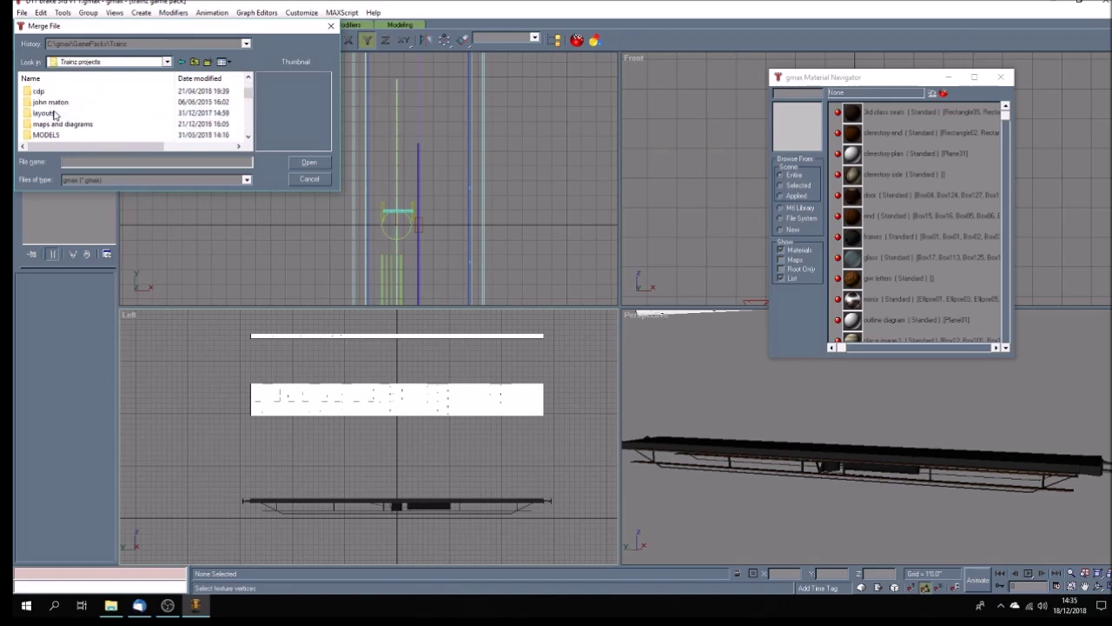
{"action": "left_click", "coordinate": [43, 135]}
{"action": "double_click", "coordinate": [45, 136]}
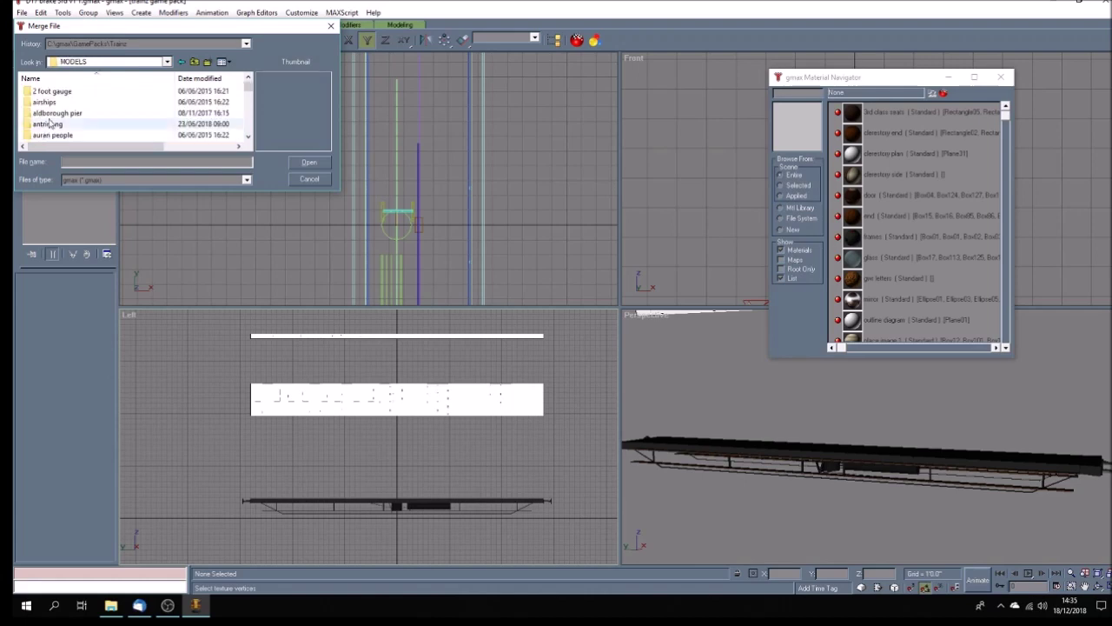
{"action": "scroll", "coordinate": [52, 121], "scroll_direction": "down", "scroll_amount": 2}
{"action": "scroll", "coordinate": [52, 121], "scroll_direction": "down", "scroll_amount": 5}
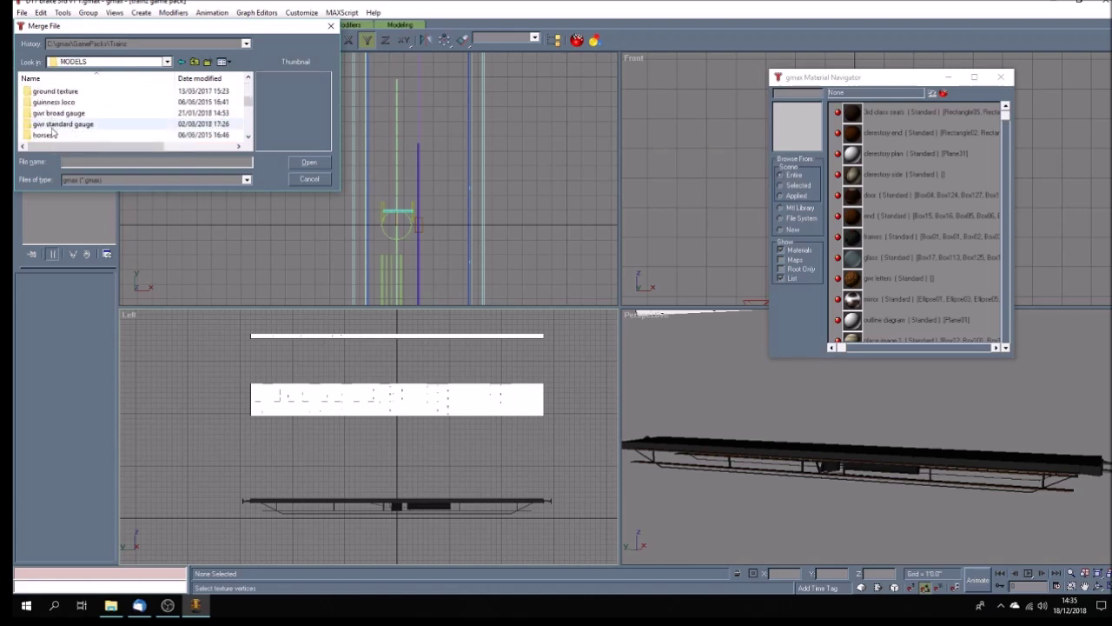
{"action": "double_click", "coordinate": [54, 124]}
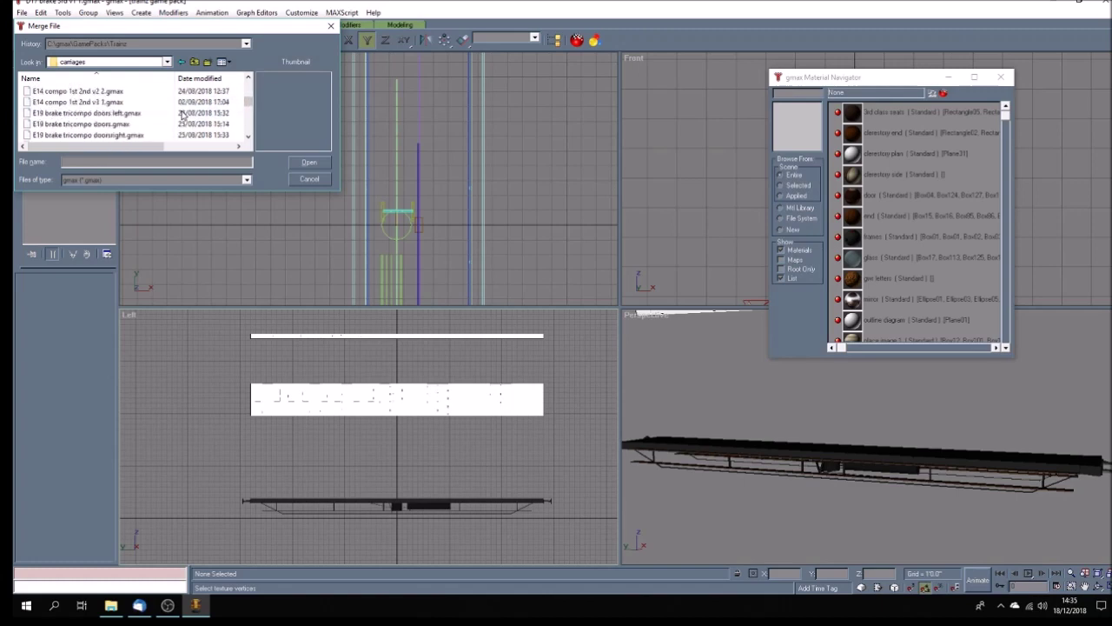
Step: Look through the gmax files in the carriages folder for the bottom part to merge
{"action": "scroll", "coordinate": [183, 115], "scroll_direction": "down", "scroll_amount": 5}
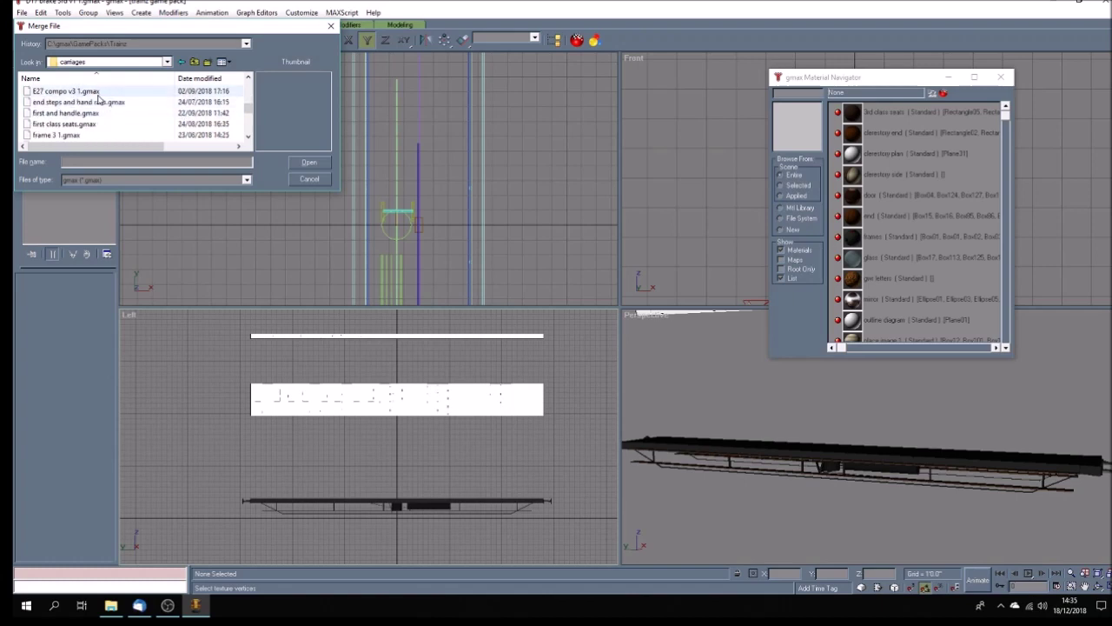
{"action": "scroll", "coordinate": [119, 108], "scroll_direction": "down", "scroll_amount": 1}
{"action": "scroll", "coordinate": [119, 110], "scroll_direction": "down", "scroll_amount": 3}
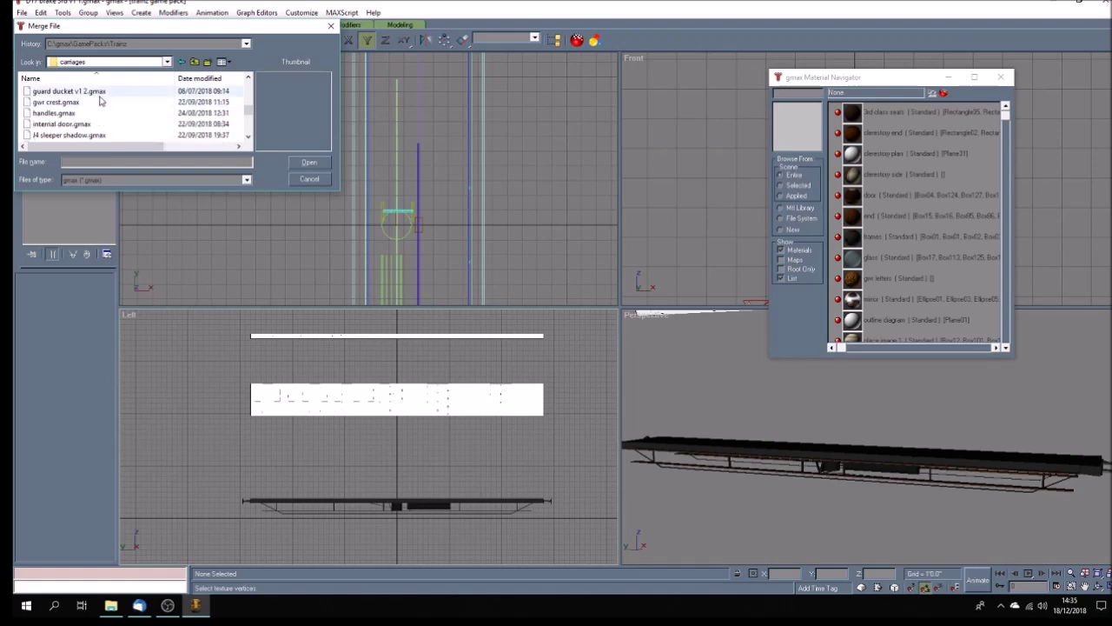
{"action": "scroll", "coordinate": [119, 121], "scroll_direction": "down", "scroll_amount": 4}
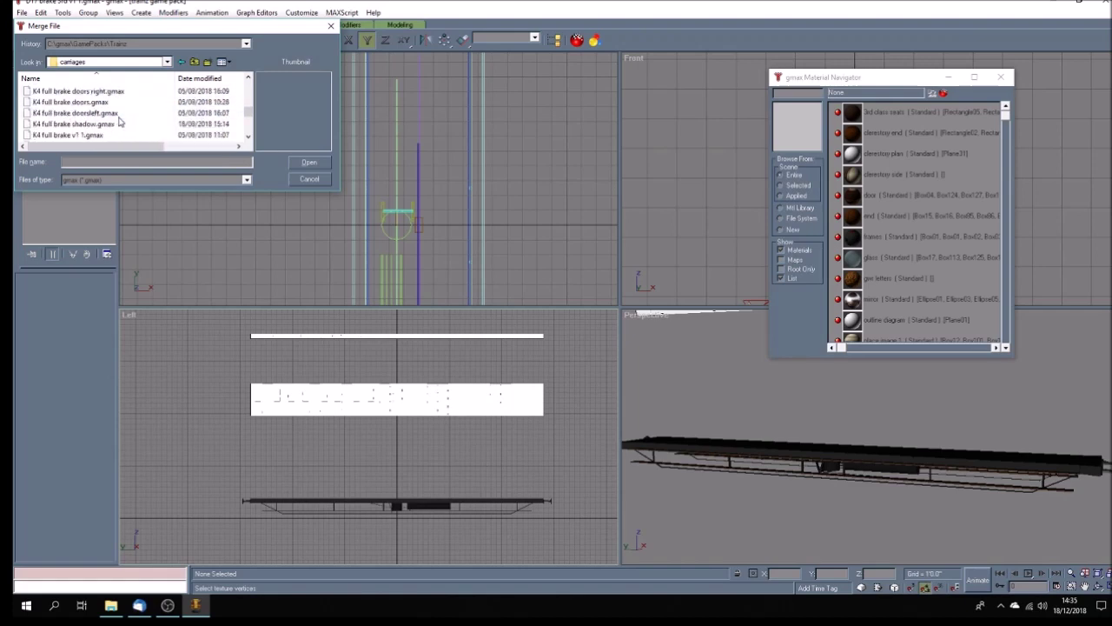
{"action": "scroll", "coordinate": [166, 124], "scroll_direction": "down", "scroll_amount": 1}
{"action": "scroll", "coordinate": [166, 124], "scroll_direction": "down", "scroll_amount": 4}
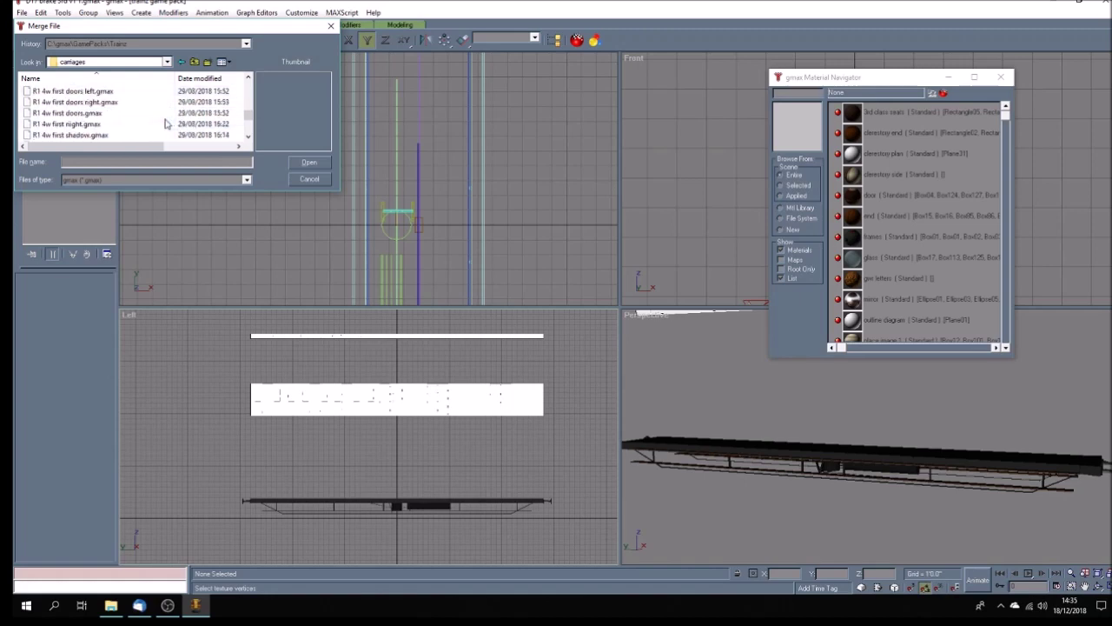
{"action": "scroll", "coordinate": [144, 113], "scroll_direction": "down", "scroll_amount": 5}
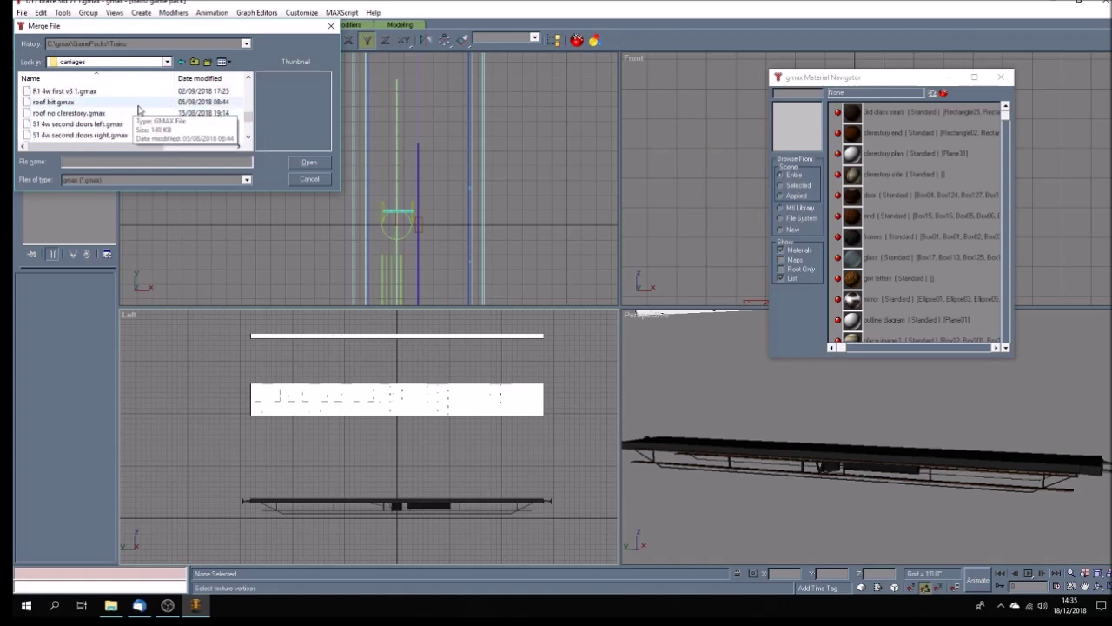
{"action": "scroll", "coordinate": [138, 111], "scroll_direction": "down", "scroll_amount": 2}
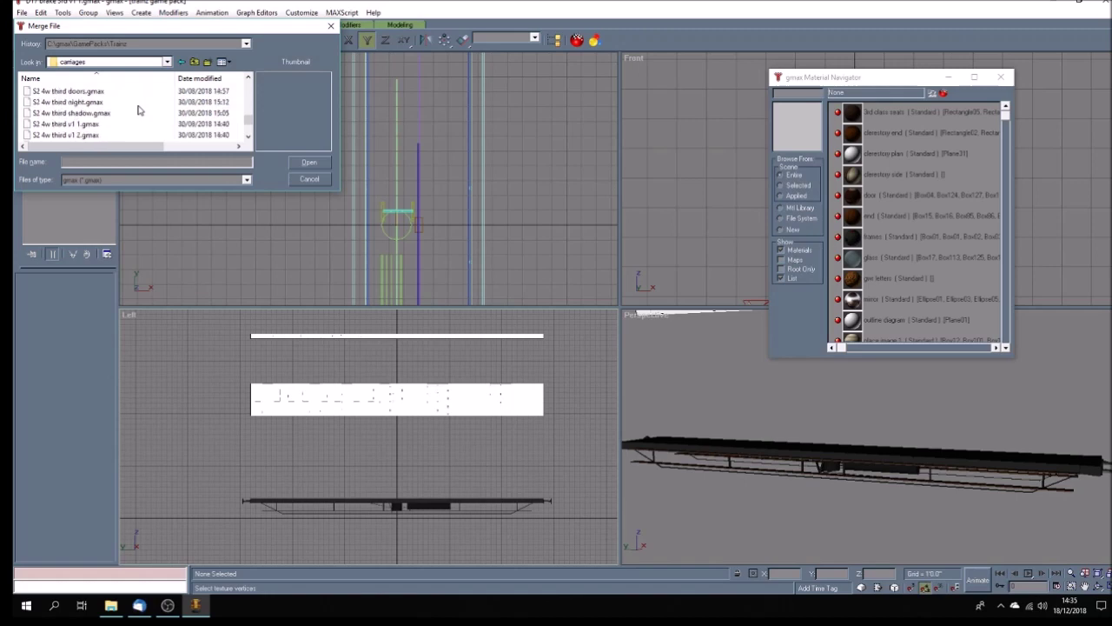
{"action": "scroll", "coordinate": [139, 110], "scroll_direction": "down", "scroll_amount": 1}
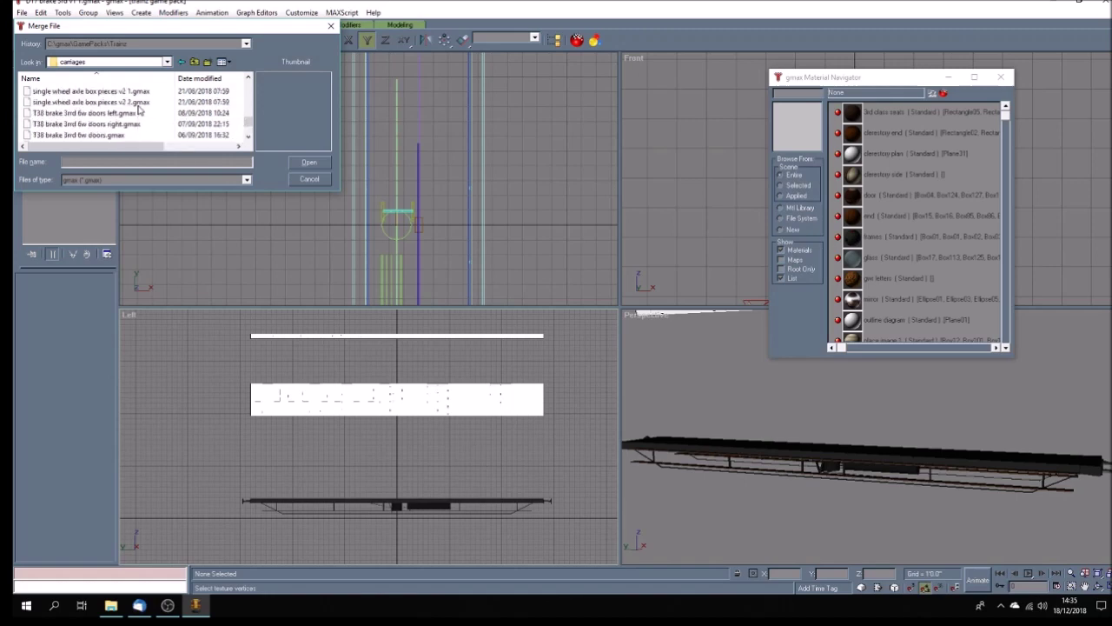
{"action": "scroll", "coordinate": [138, 110], "scroll_direction": "down", "scroll_amount": 3}
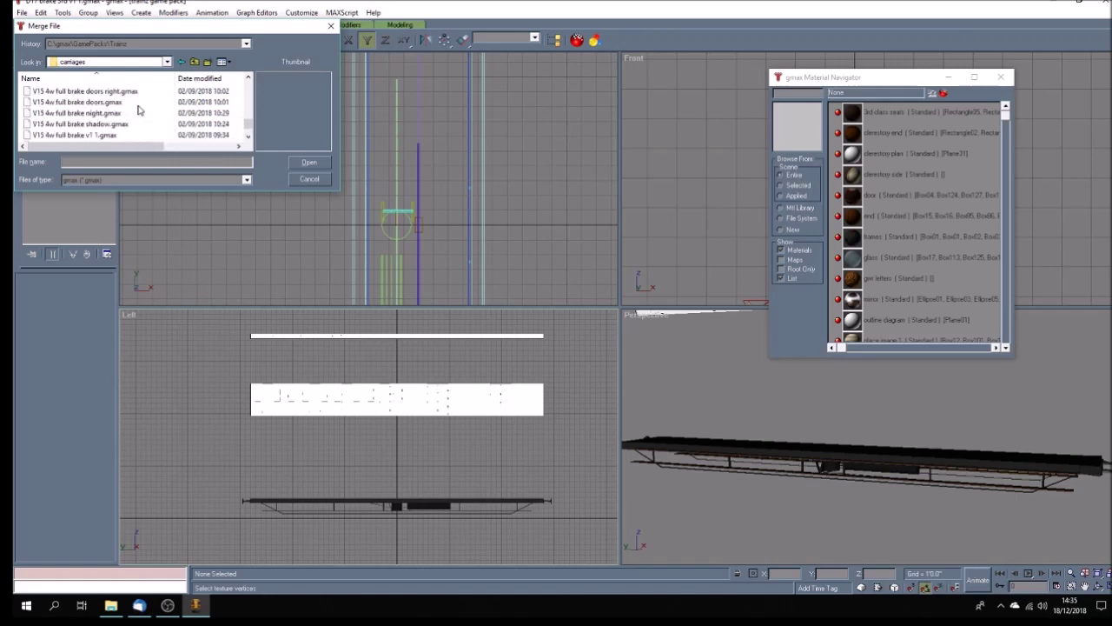
{"action": "scroll", "coordinate": [138, 111], "scroll_direction": "down", "scroll_amount": 4}
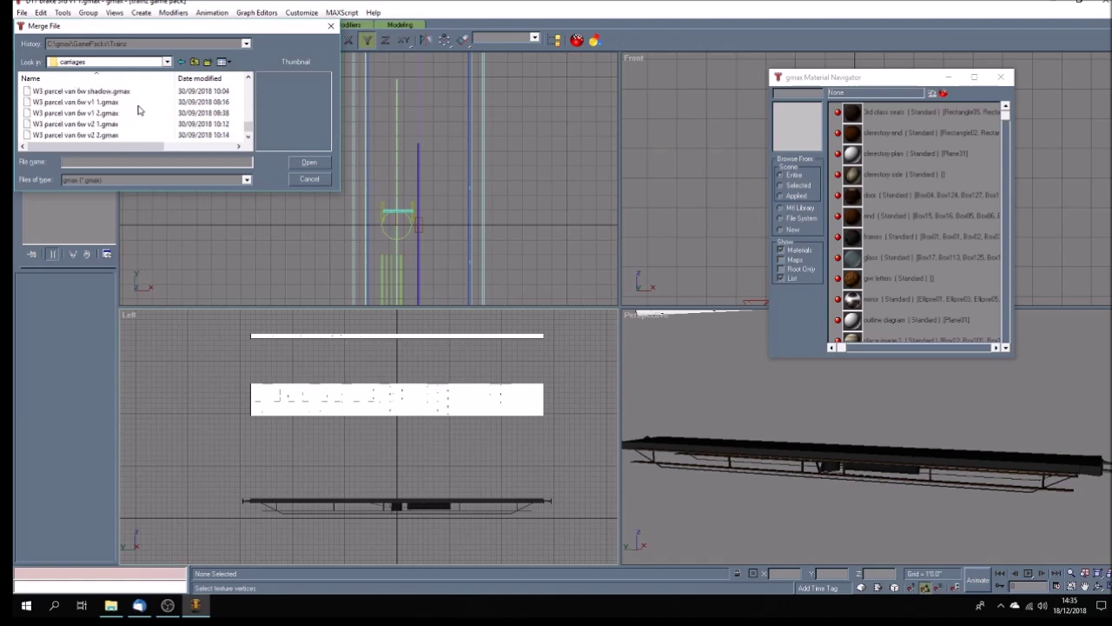
{"action": "scroll", "coordinate": [138, 110], "scroll_direction": "up", "scroll_amount": 8}
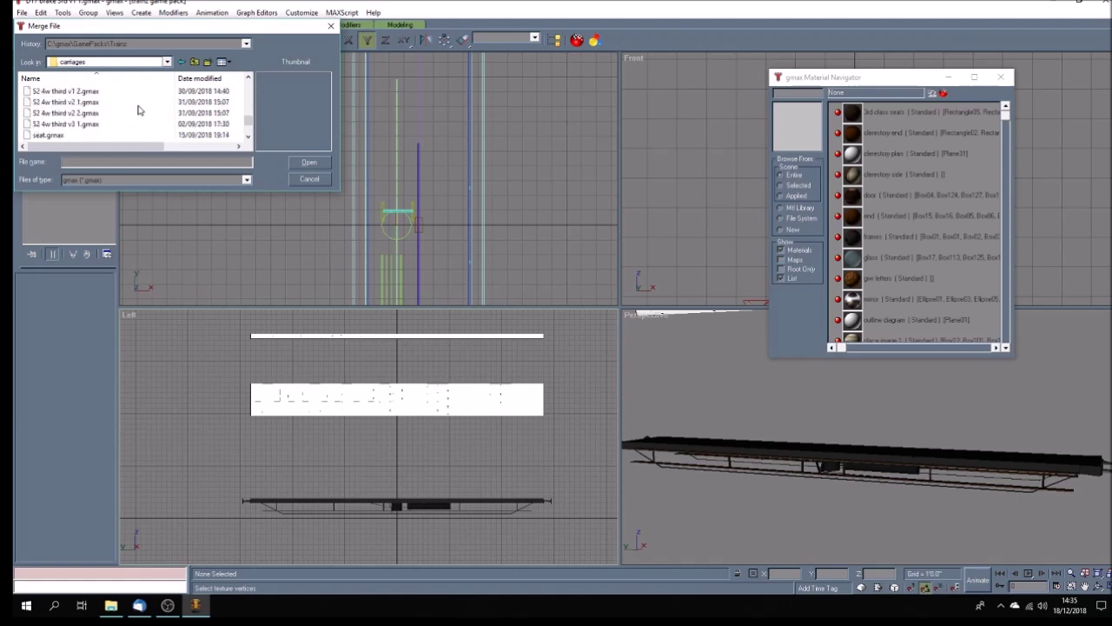
{"action": "scroll", "coordinate": [138, 109], "scroll_direction": "up", "scroll_amount": 1}
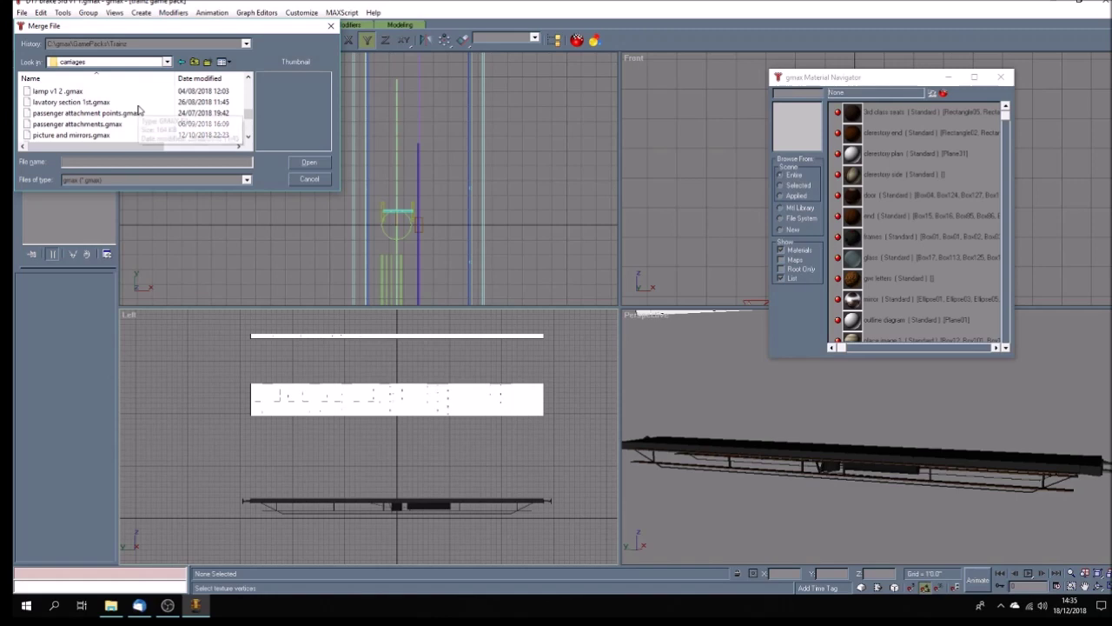
{"action": "scroll", "coordinate": [138, 110], "scroll_direction": "up", "scroll_amount": 2}
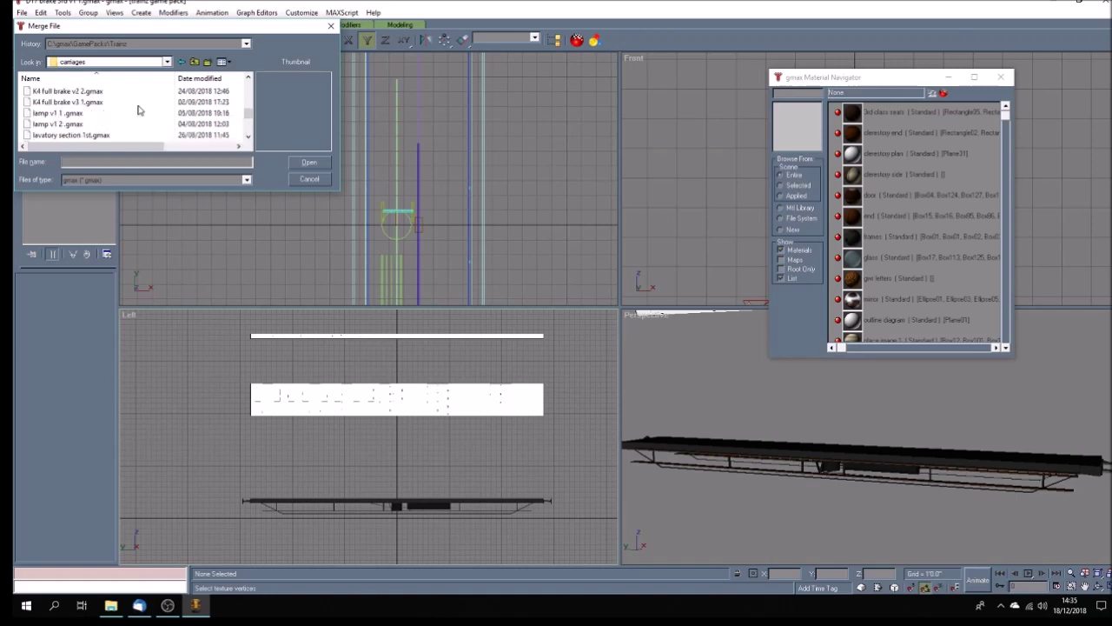
{"action": "scroll", "coordinate": [138, 110], "scroll_direction": "up", "scroll_amount": 2}
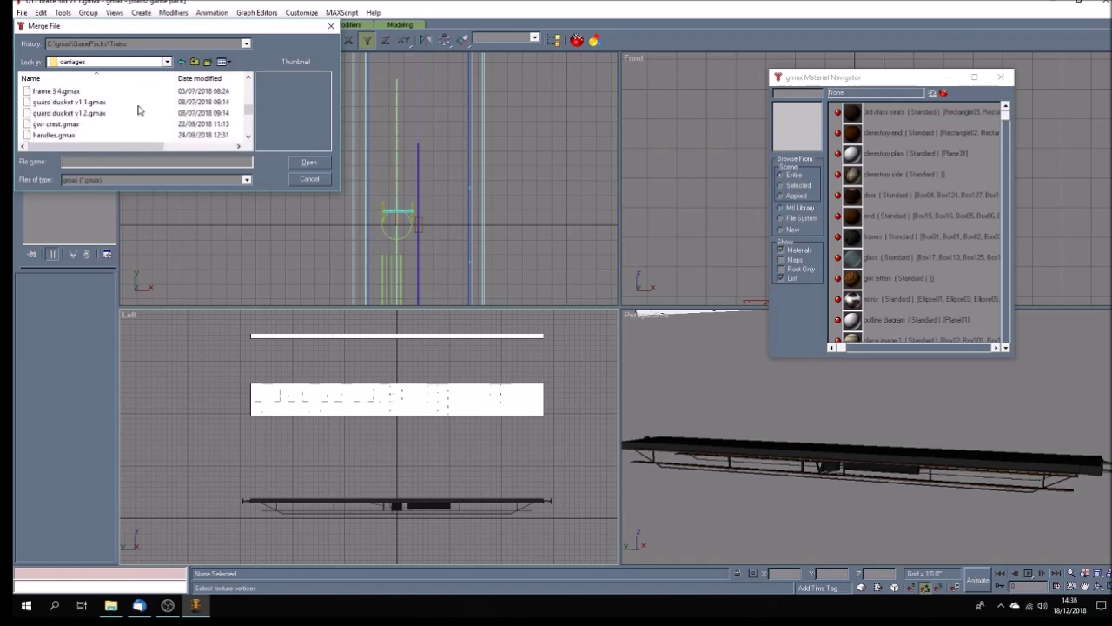
{"action": "scroll", "coordinate": [138, 109], "scroll_direction": "up", "scroll_amount": 2}
{"action": "scroll", "coordinate": [138, 110], "scroll_direction": "up", "scroll_amount": 1}
{"action": "scroll", "coordinate": [138, 109], "scroll_direction": "down", "scroll_amount": 1}
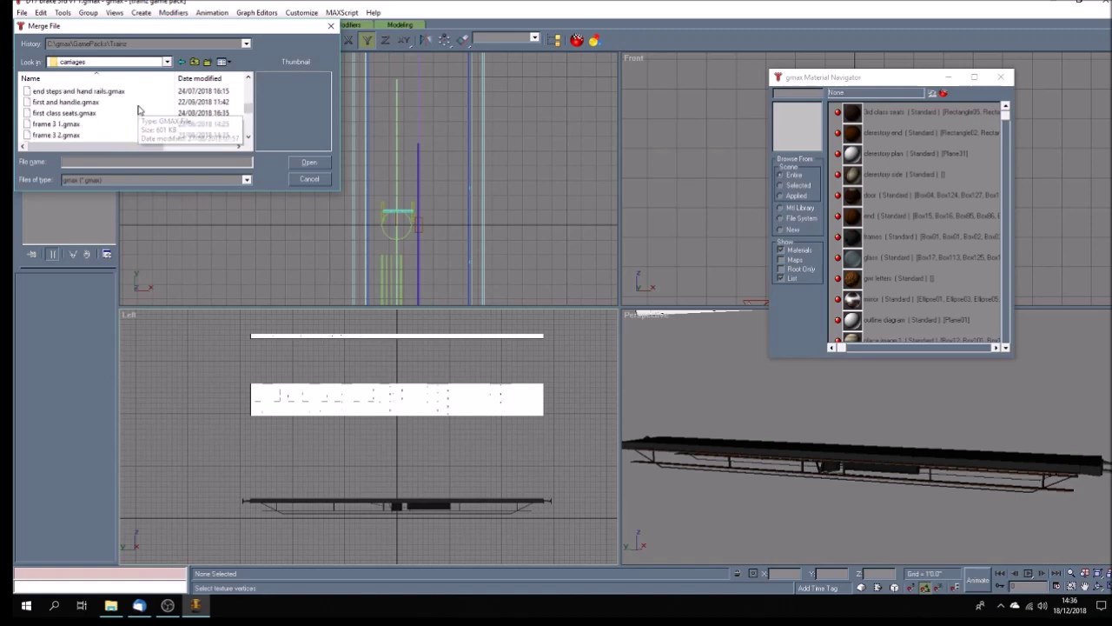
{"action": "scroll", "coordinate": [139, 110], "scroll_direction": "up", "scroll_amount": 3}
{"action": "scroll", "coordinate": [138, 110], "scroll_direction": "up", "scroll_amount": 4}
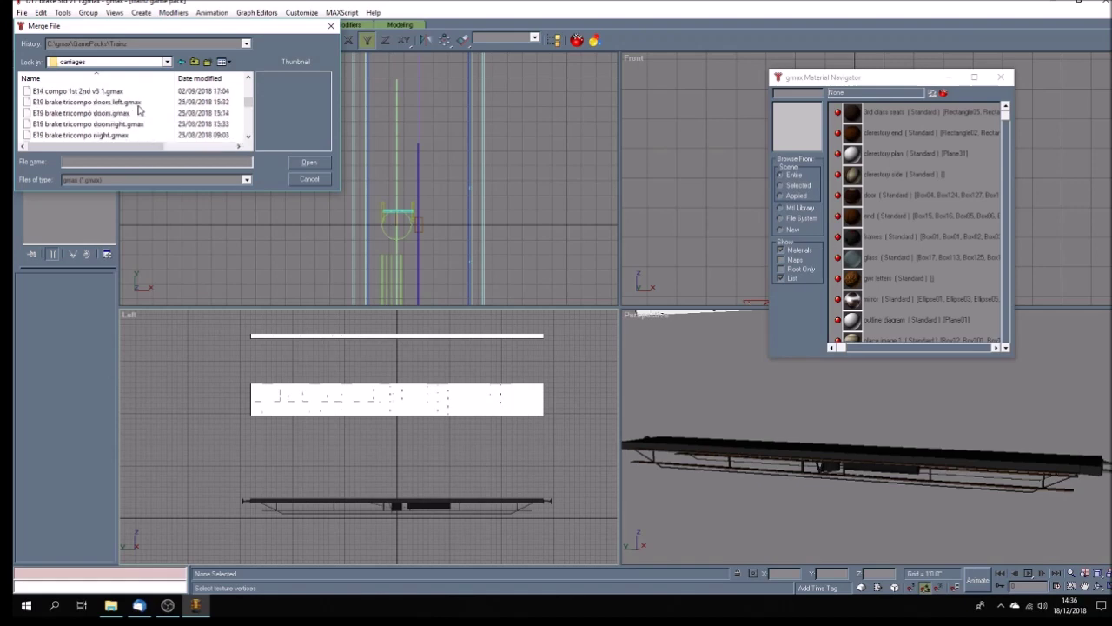
{"action": "scroll", "coordinate": [138, 109], "scroll_direction": "up", "scroll_amount": 5}
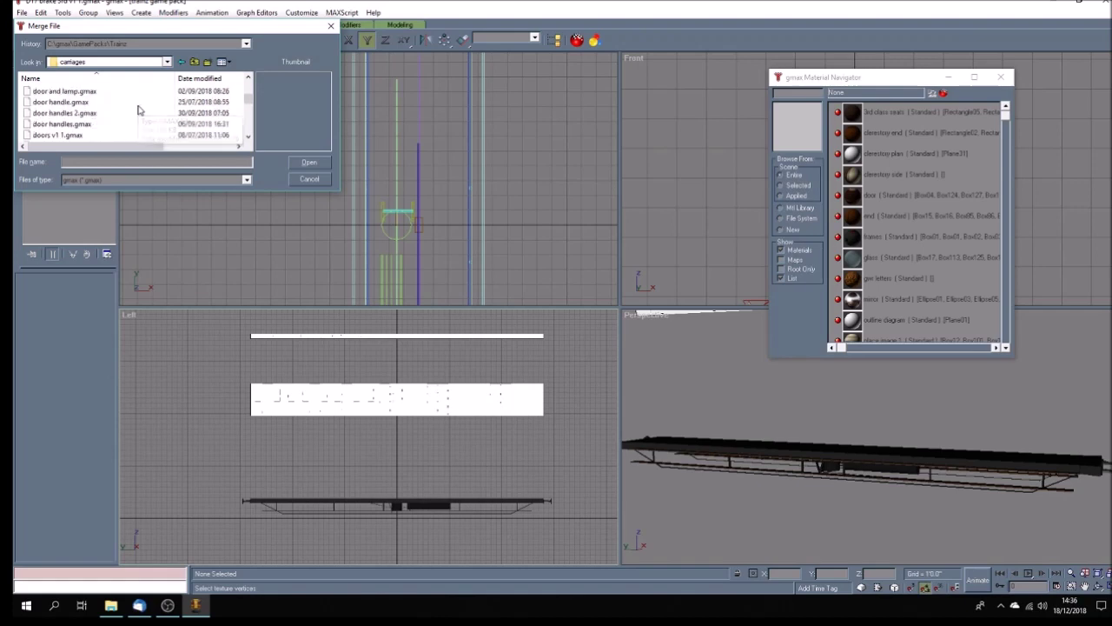
{"action": "scroll", "coordinate": [139, 110], "scroll_direction": "down", "scroll_amount": 1}
{"action": "scroll", "coordinate": [138, 110], "scroll_direction": "up", "scroll_amount": 3}
{"action": "scroll", "coordinate": [139, 111], "scroll_direction": "down", "scroll_amount": 1}
{"action": "scroll", "coordinate": [138, 110], "scroll_direction": "up", "scroll_amount": 1}
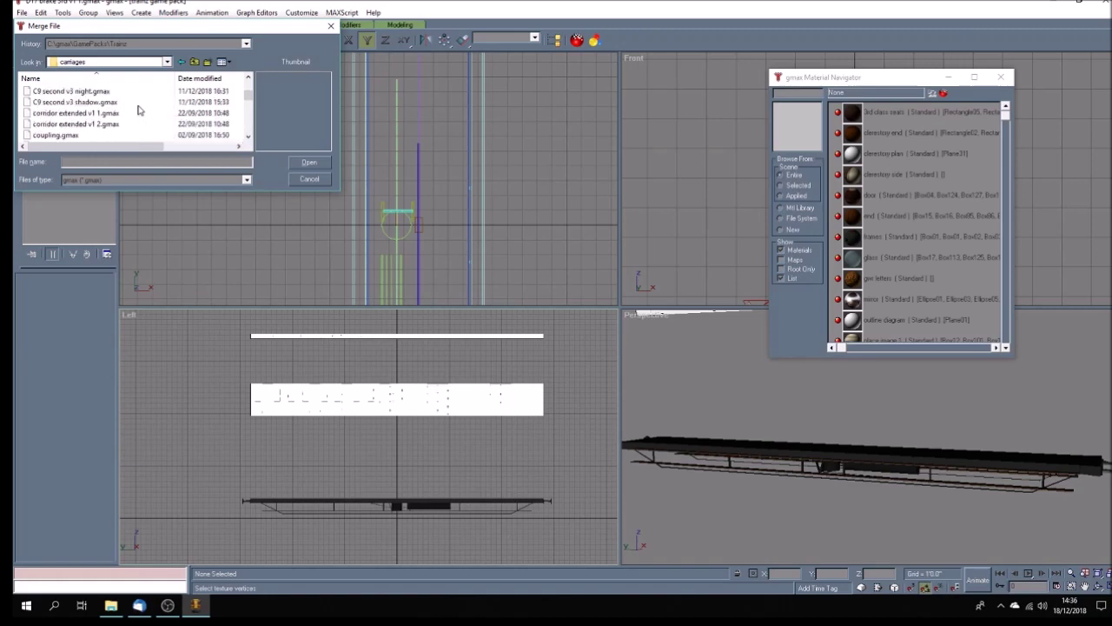
{"action": "scroll", "coordinate": [139, 110], "scroll_direction": "up", "scroll_amount": 3}
{"action": "scroll", "coordinate": [138, 110], "scroll_direction": "up", "scroll_amount": 5}
{"action": "scroll", "coordinate": [138, 111], "scroll_direction": "up", "scroll_amount": 2}
Step: Merge the single box object from bottom bit.gmax into the scene
{"action": "left_click", "coordinate": [79, 113]}
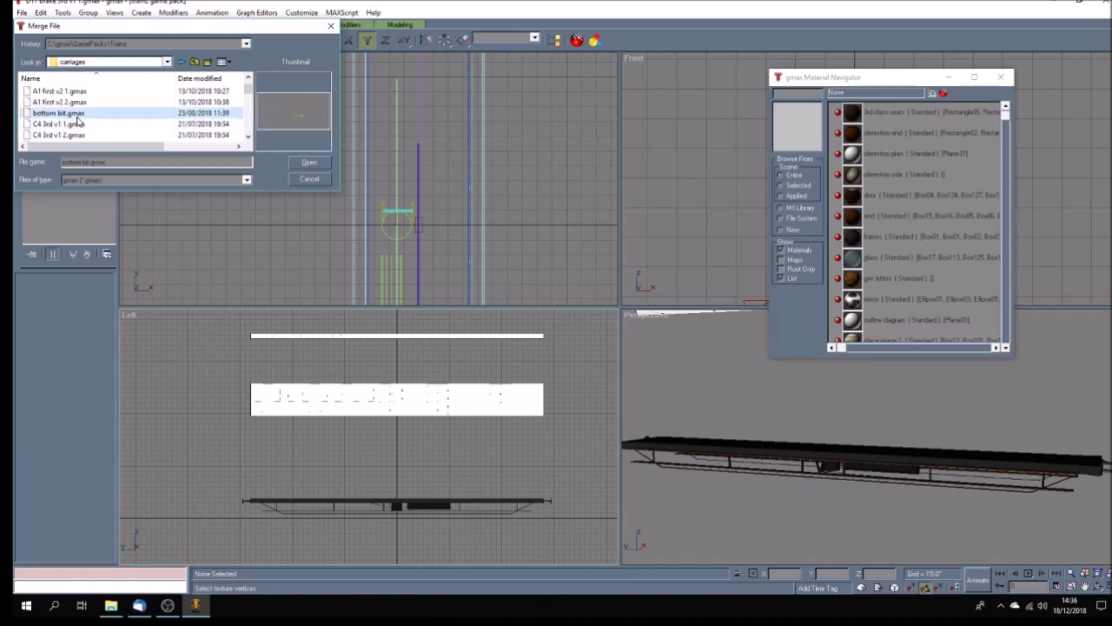
{"action": "left_click", "coordinate": [306, 163]}
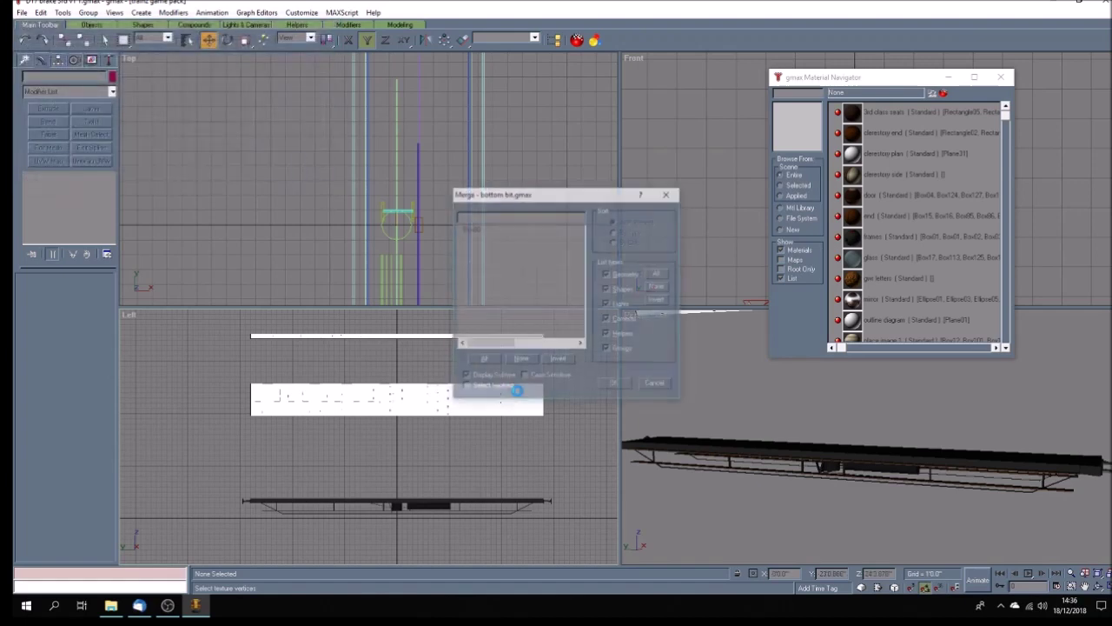
{"action": "left_click", "coordinate": [471, 229]}
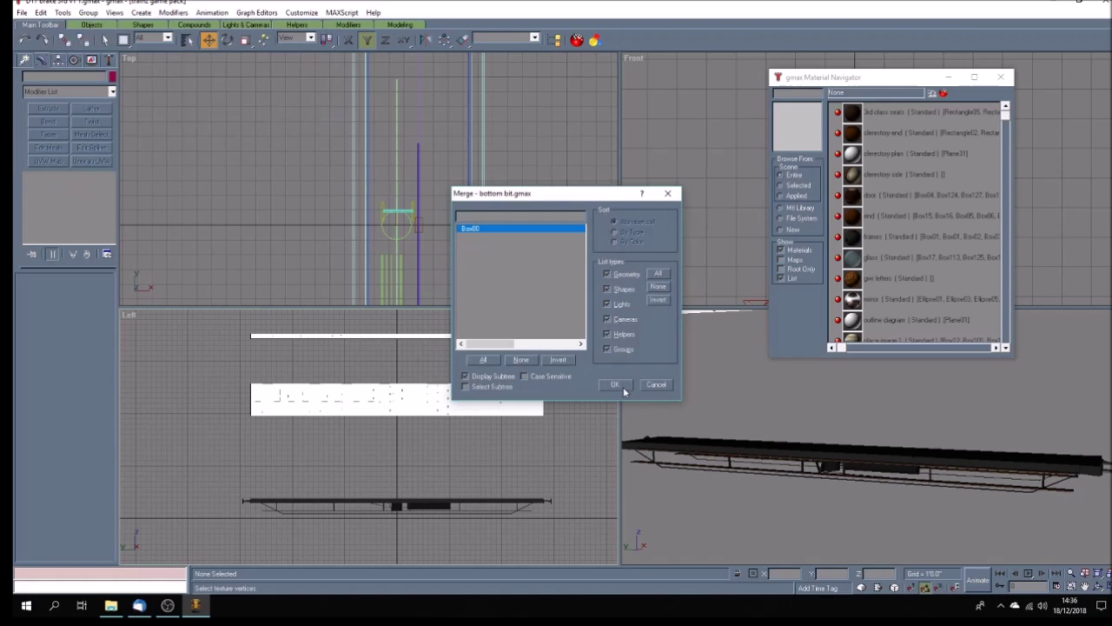
{"action": "left_click", "coordinate": [615, 385]}
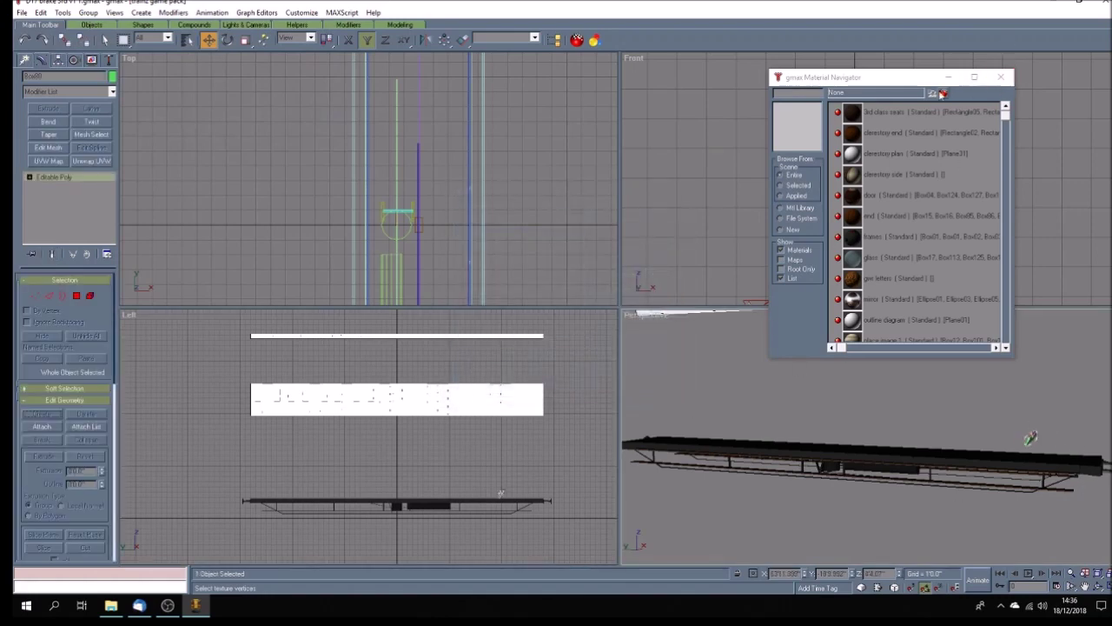
Step: Move the Material Navigator clear of the Perspective view and reselect the merged bottom piece
{"action": "left_click_drag", "start_coordinate": [913, 79], "coordinate": [1016, 44]}
{"action": "left_click", "coordinate": [960, 415]}
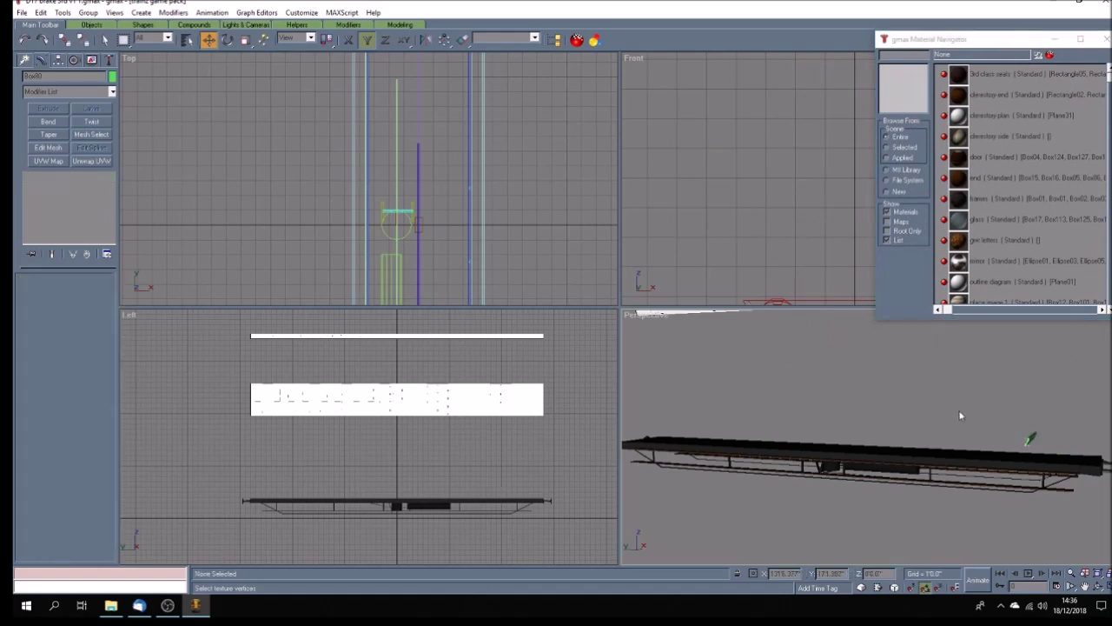
{"action": "left_click", "coordinate": [500, 500]}
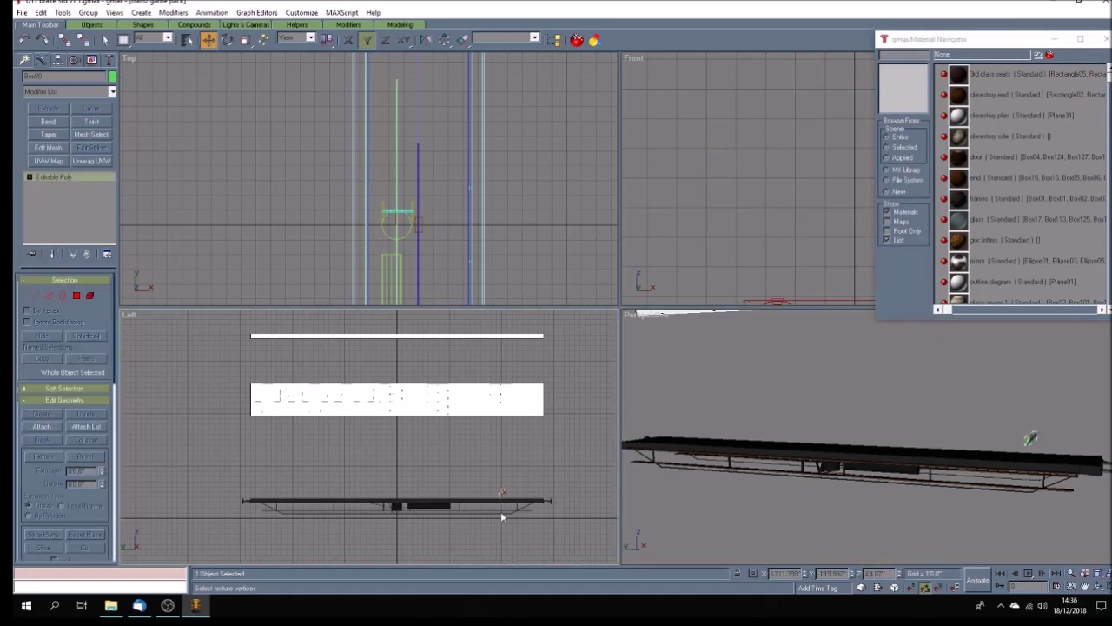
Step: Raise the merged bottom piece to just below the side template plane and save the scene
{"action": "key", "text": "F3"}
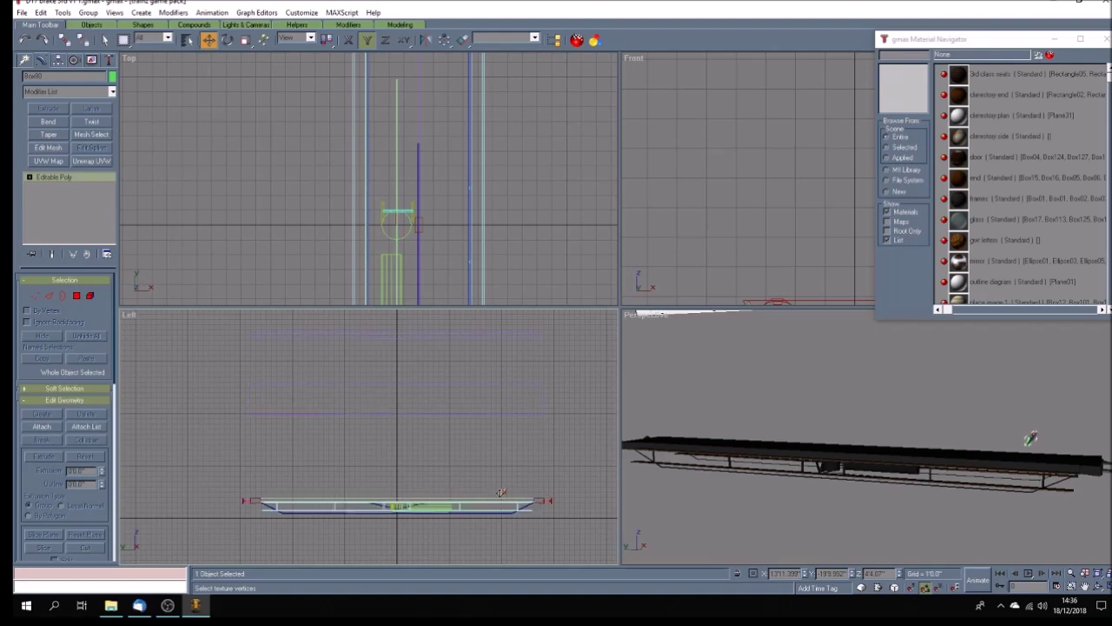
{"action": "key", "text": "F3"}
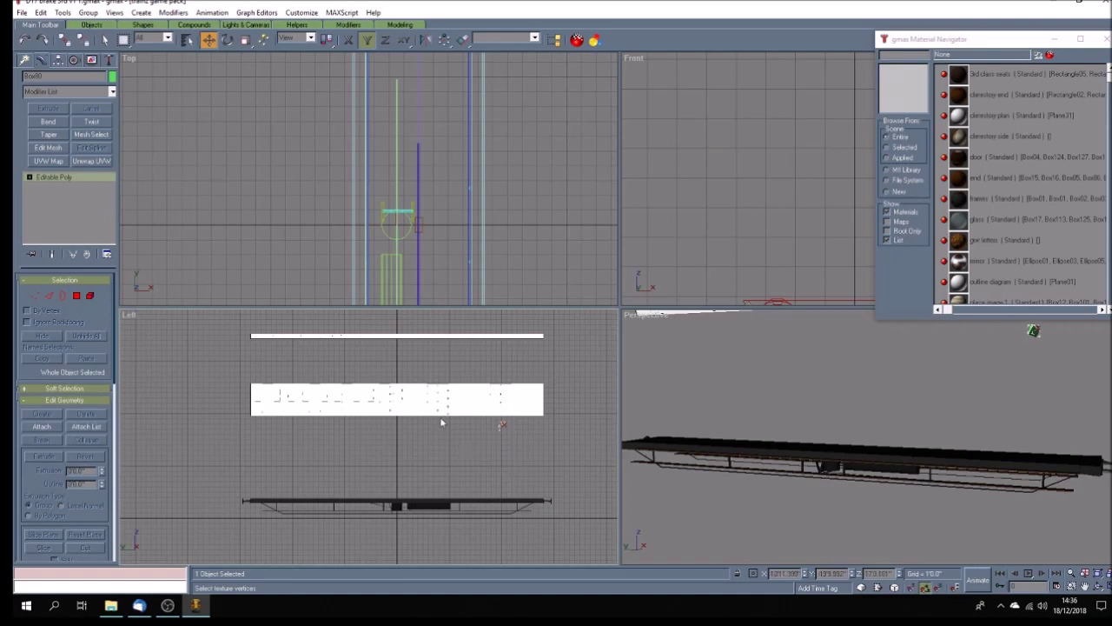
{"action": "key", "text": "ctrl+s"}
Step: Select the side and clerestory template planes and give both a pale yellow object colour
{"action": "left_click", "coordinate": [1085, 588]}
{"action": "left_click_drag", "start_coordinate": [811, 287], "coordinate": [765, 189]}
{"action": "scroll", "coordinate": [766, 190], "scroll_direction": "down", "scroll_amount": 5}
{"action": "left_click_drag", "start_coordinate": [842, 126], "coordinate": [781, 206]}
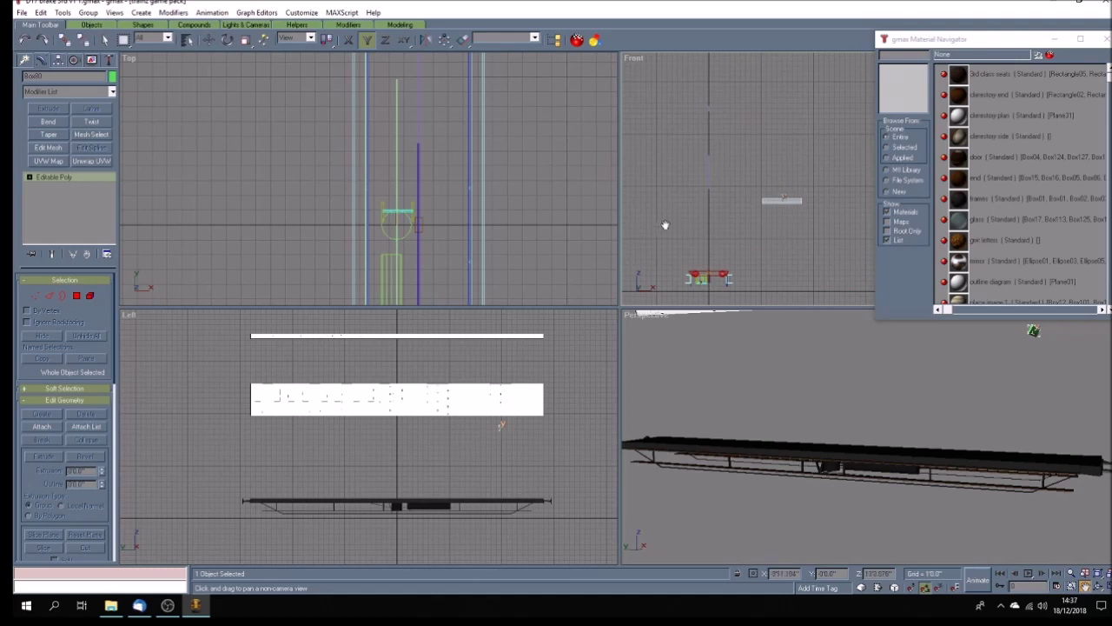
{"action": "left_click", "coordinate": [104, 40]}
{"action": "left_click_drag", "start_coordinate": [672, 89], "coordinate": [725, 210]}
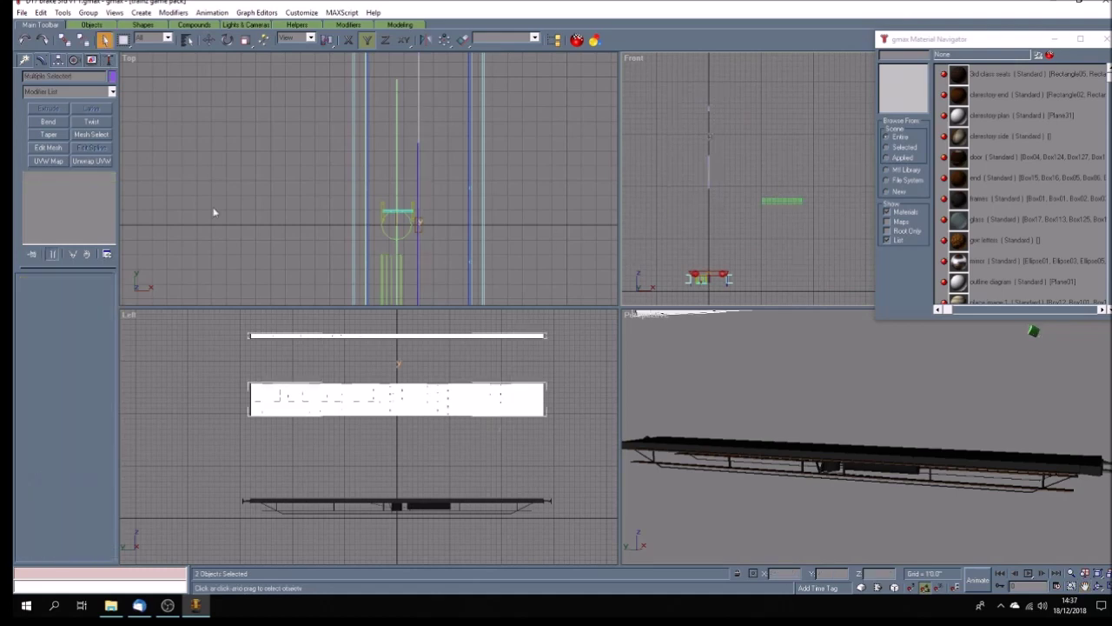
{"action": "left_click", "coordinate": [112, 77]}
{"action": "left_click", "coordinate": [504, 253]}
{"action": "left_click", "coordinate": [625, 361]}
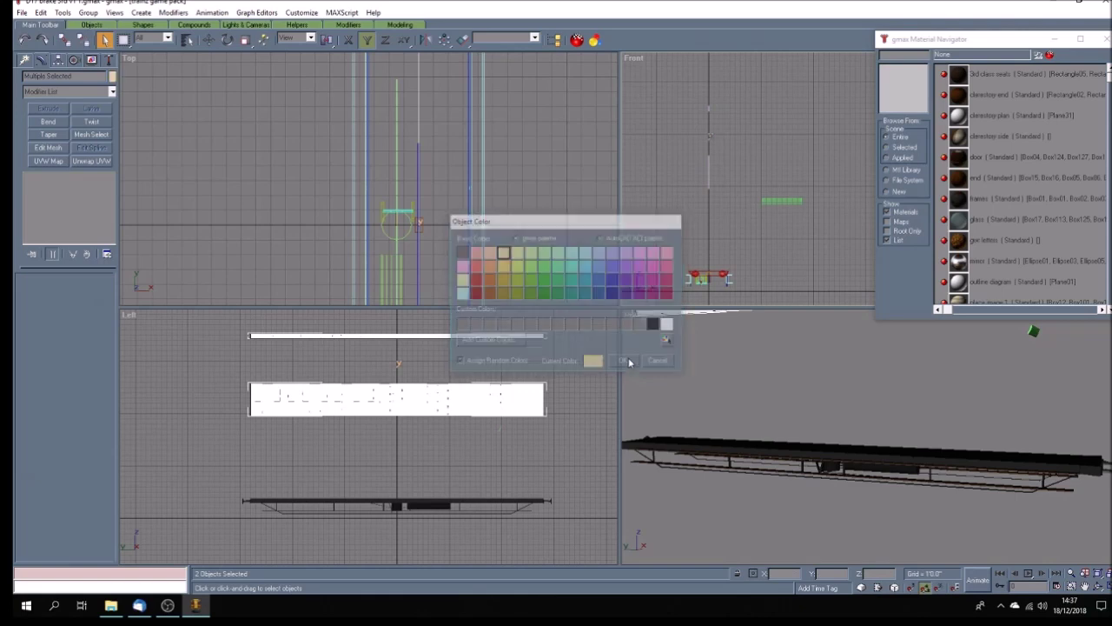
Step: Move the merged bottom piece horizontally in the Front view to beneath the side template plane near the centre line
{"action": "left_click", "coordinate": [786, 203]}
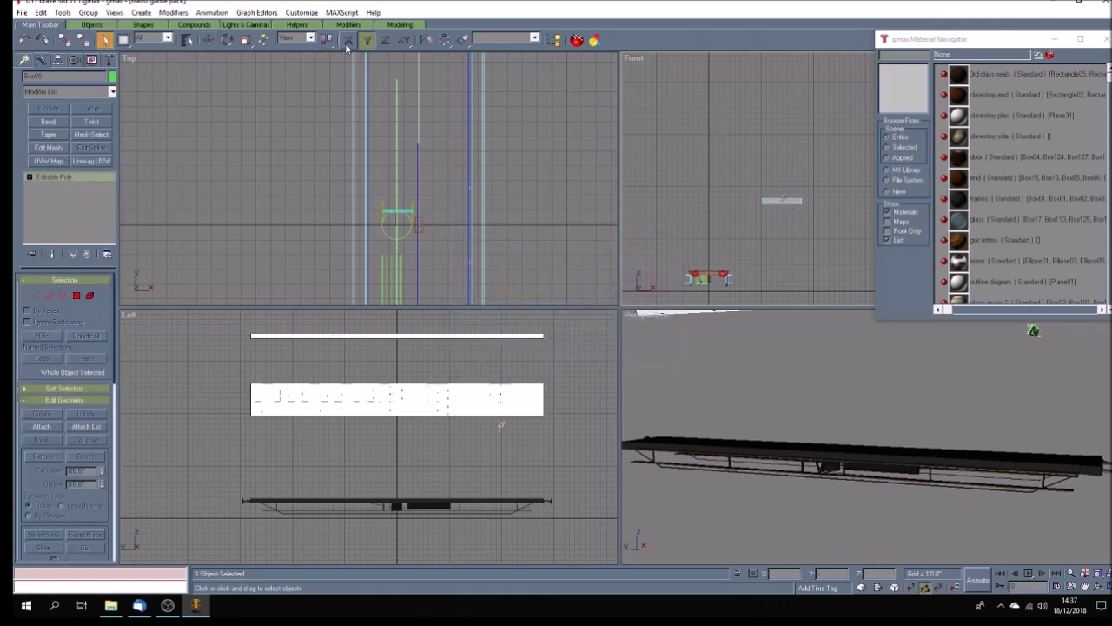
{"action": "left_click", "coordinate": [209, 41]}
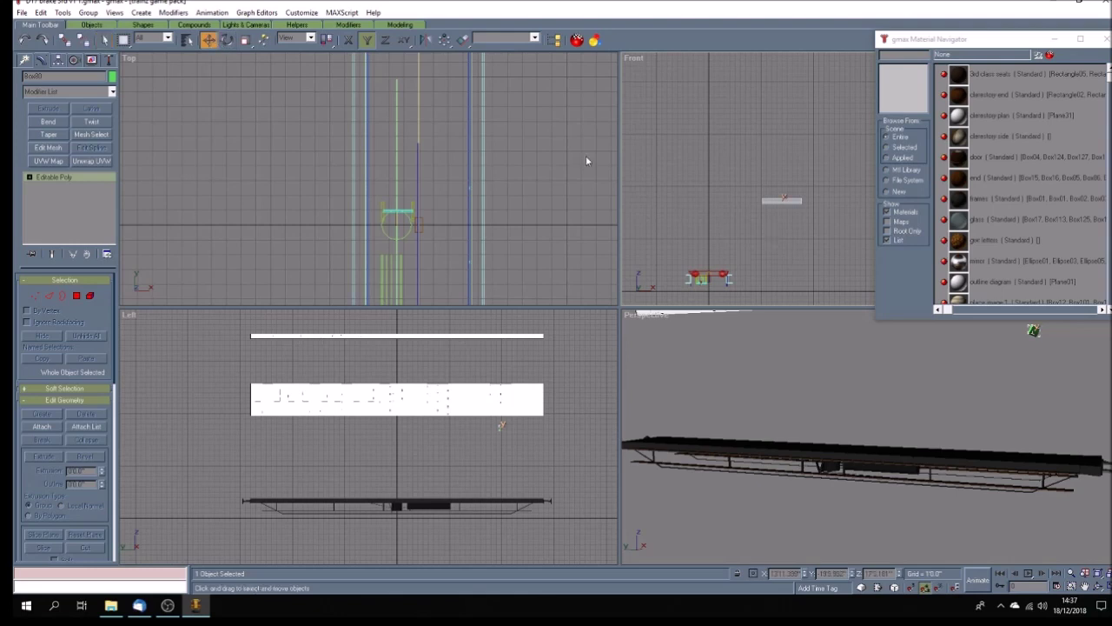
{"action": "key", "text": "F5"}
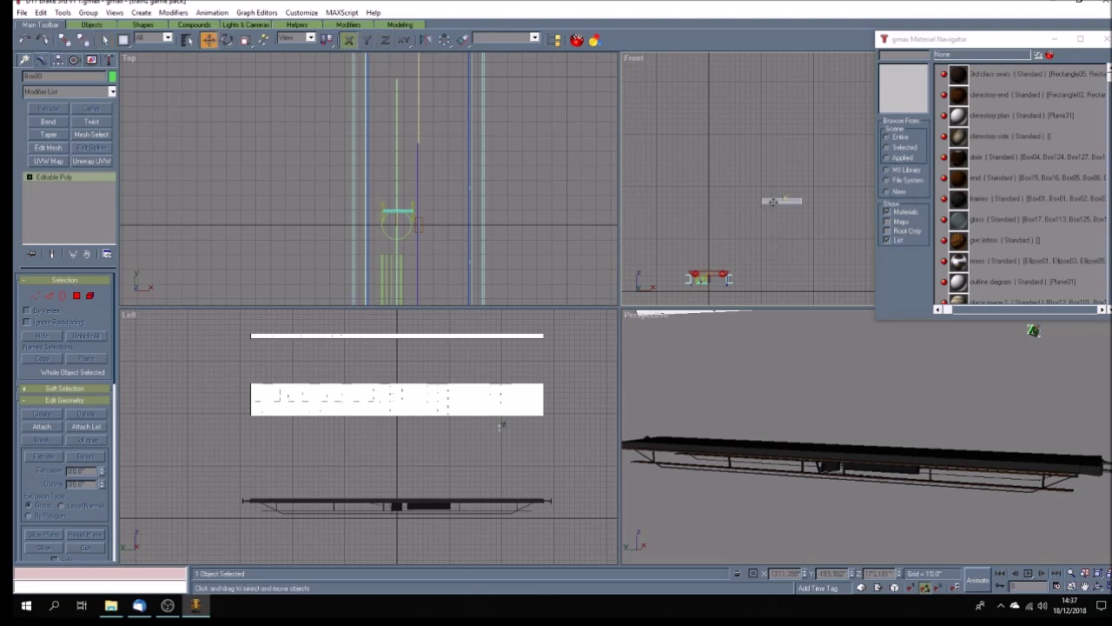
{"action": "left_click_drag", "start_coordinate": [773, 201], "coordinate": [693, 201]}
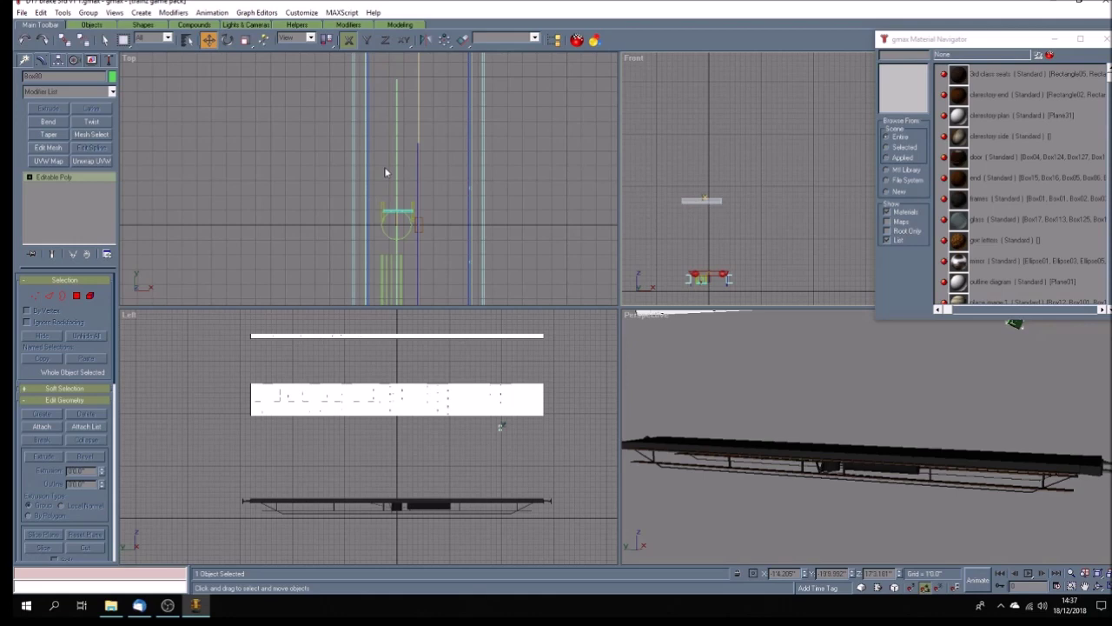
Step: Rotate the bottom piece 90 degrees about the vertical axis so its length runs parallel to the side template plane
{"action": "left_click", "coordinate": [227, 40]}
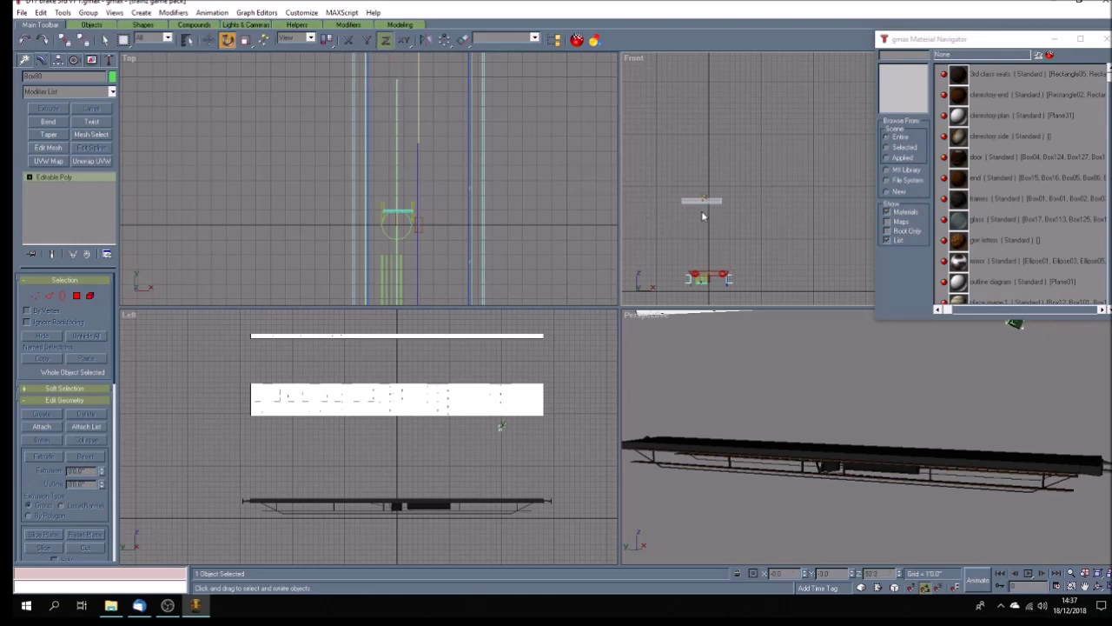
{"action": "left_click", "coordinate": [520, 441]}
{"action": "left_click", "coordinate": [500, 428]}
{"action": "scroll", "coordinate": [498, 426], "scroll_direction": "up", "scroll_amount": 6}
{"action": "key", "text": "F3"}
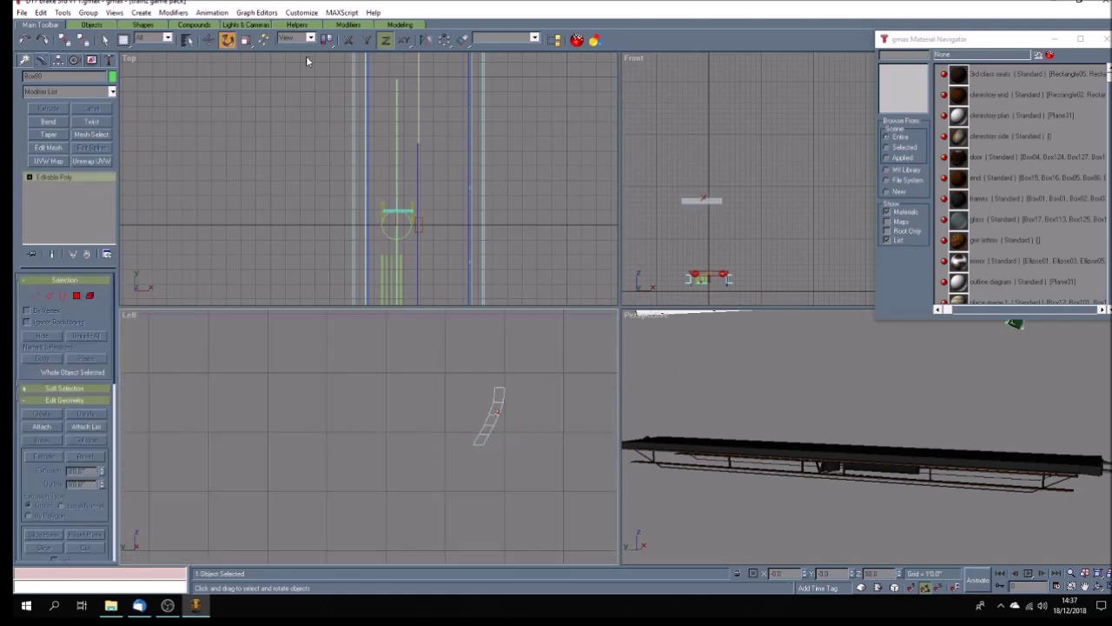
{"action": "left_click", "coordinate": [366, 39]}
{"action": "key", "text": "F3"}
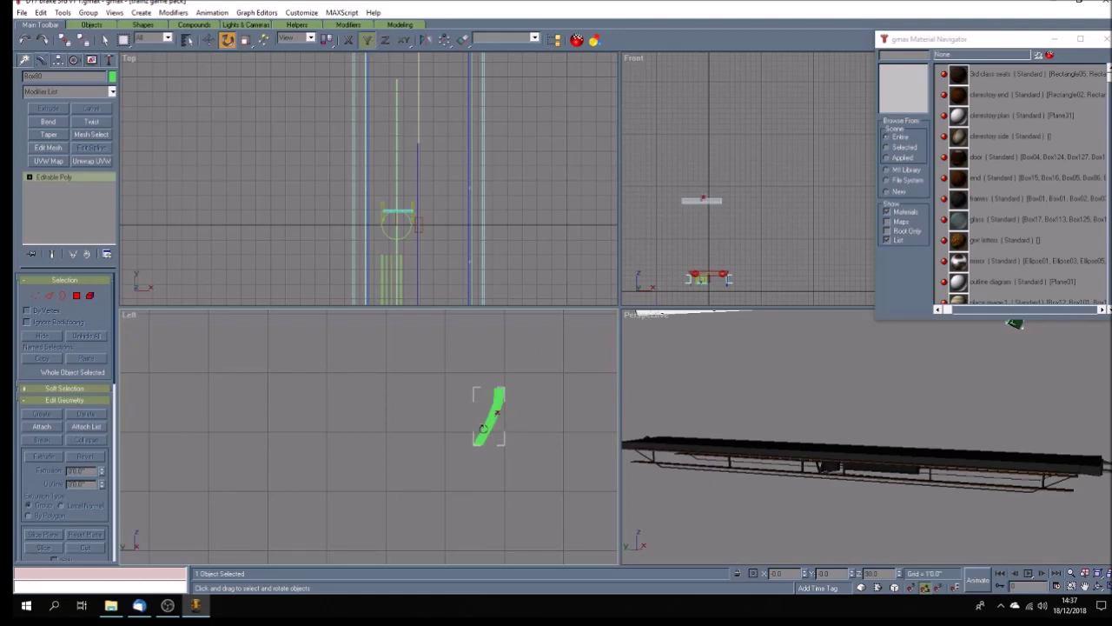
{"action": "key", "text": "F3"}
{"action": "mouse_move", "coordinate": [425, 424]}
{"action": "left_mouse_down"}
{"action": "mouse_move", "coordinate": [392, 402]}
{"action": "mouse_move", "coordinate": [334, 397]}
{"action": "mouse_move", "coordinate": [320, 377]}
{"action": "left_mouse_up"}
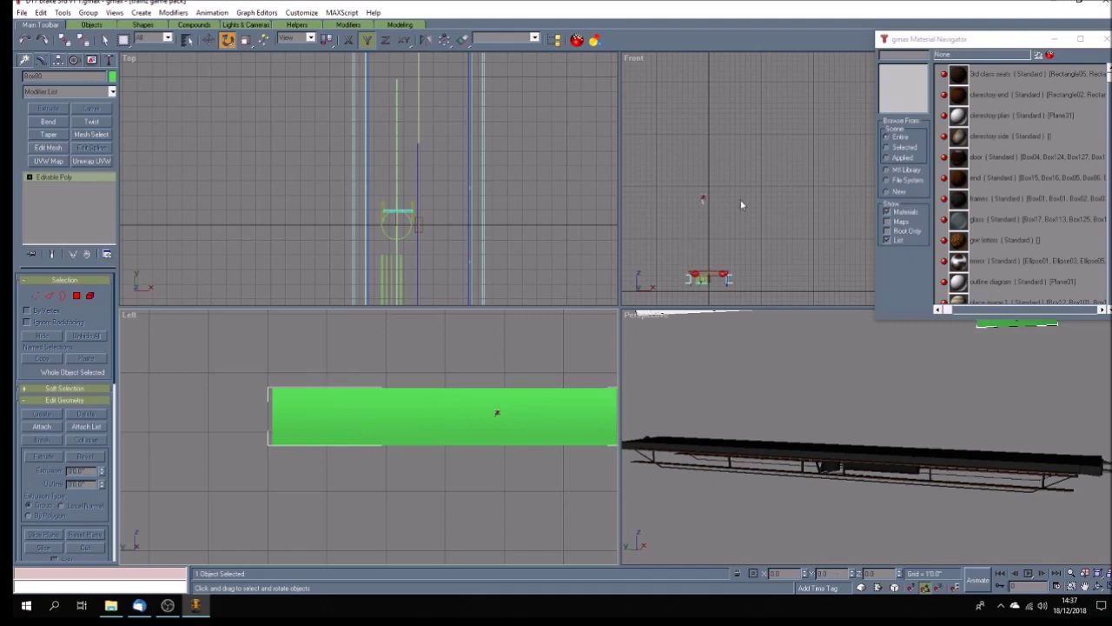
Step: Check the rotated bottom piece's curved profile in the Front view, keep it selected and save the scene
{"action": "left_click", "coordinate": [720, 216]}
{"action": "scroll", "coordinate": [704, 199], "scroll_direction": "up", "scroll_amount": 5}
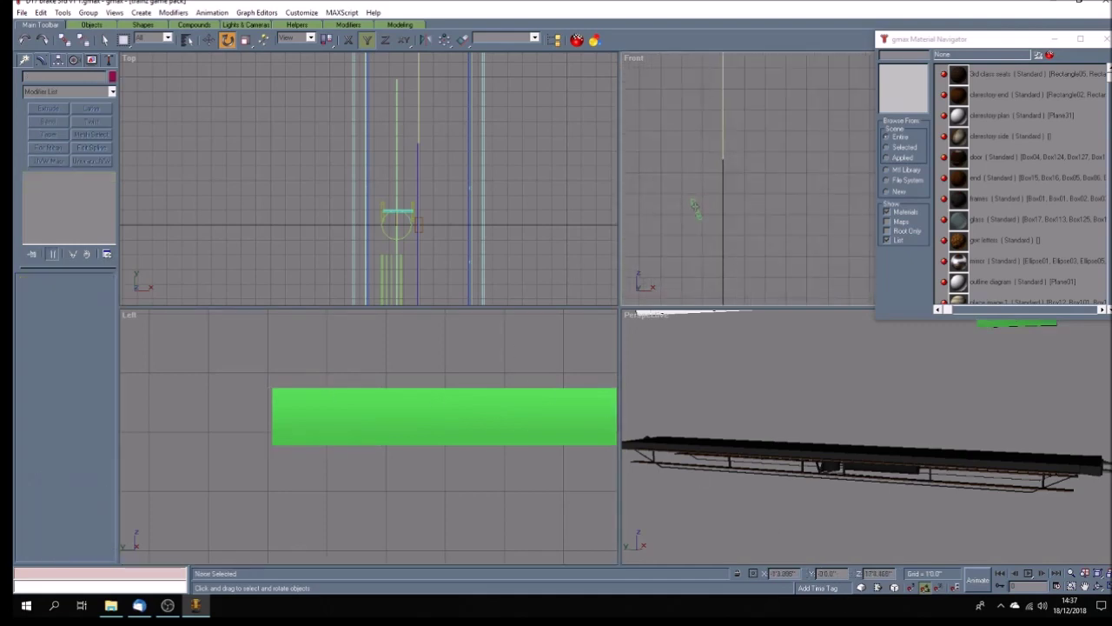
{"action": "left_click", "coordinate": [695, 210]}
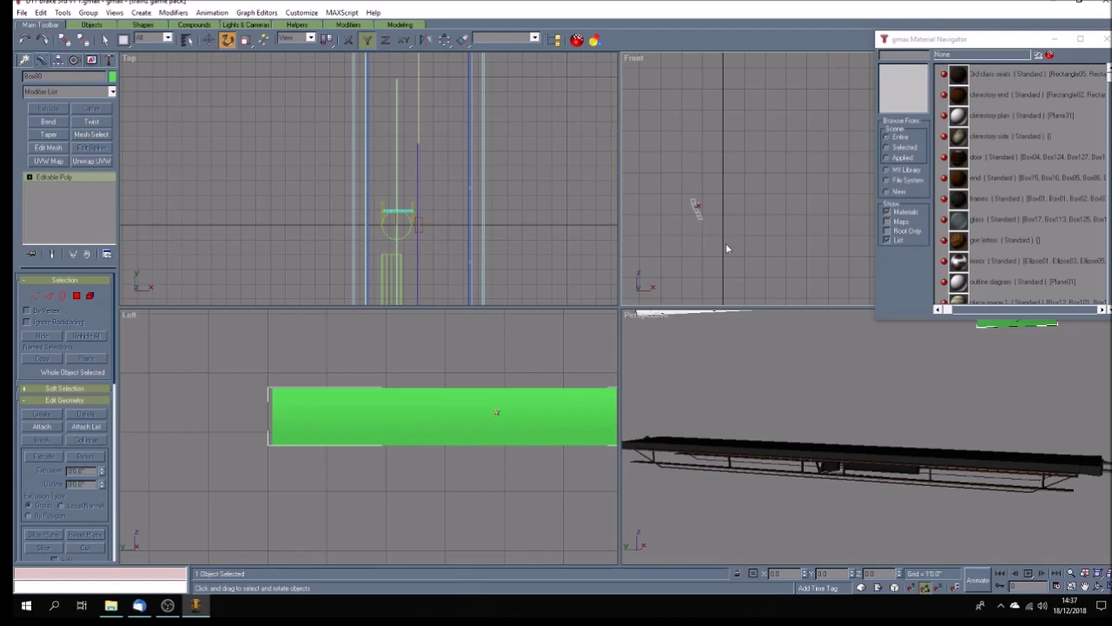
{"action": "scroll", "coordinate": [730, 246], "scroll_direction": "down", "scroll_amount": 3}
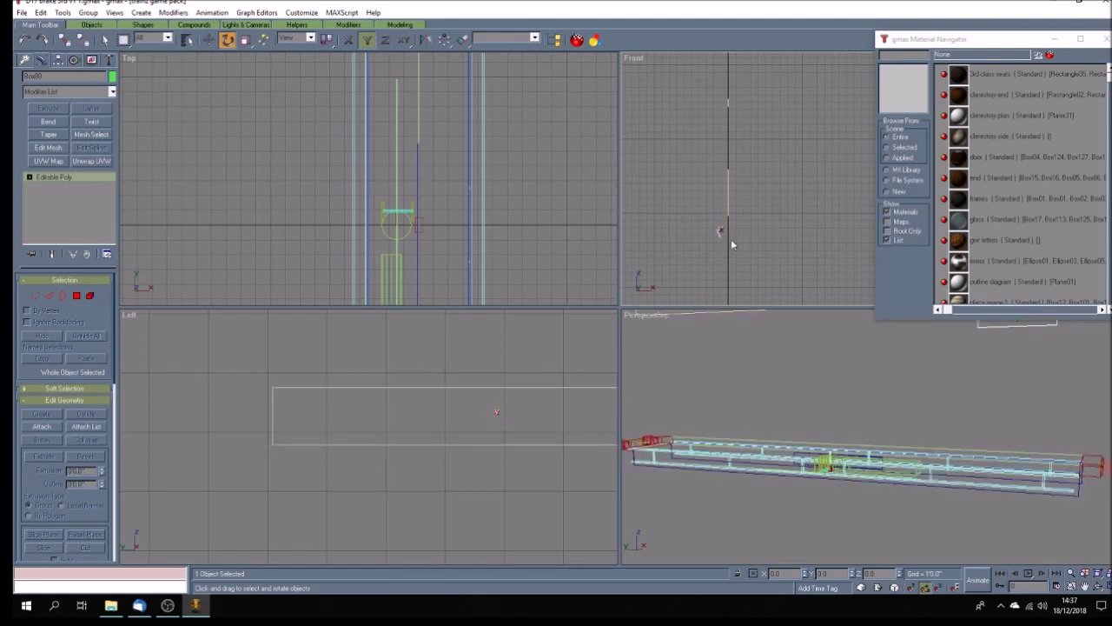
{"action": "left_click", "coordinate": [22, 12]}
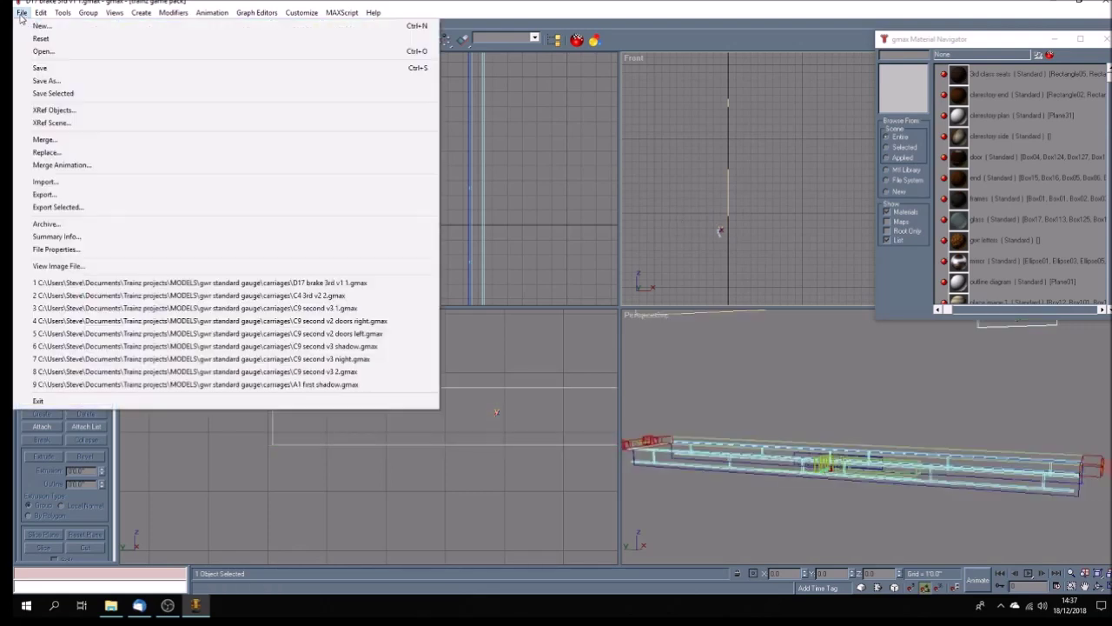
{"action": "left_click", "coordinate": [40, 68]}
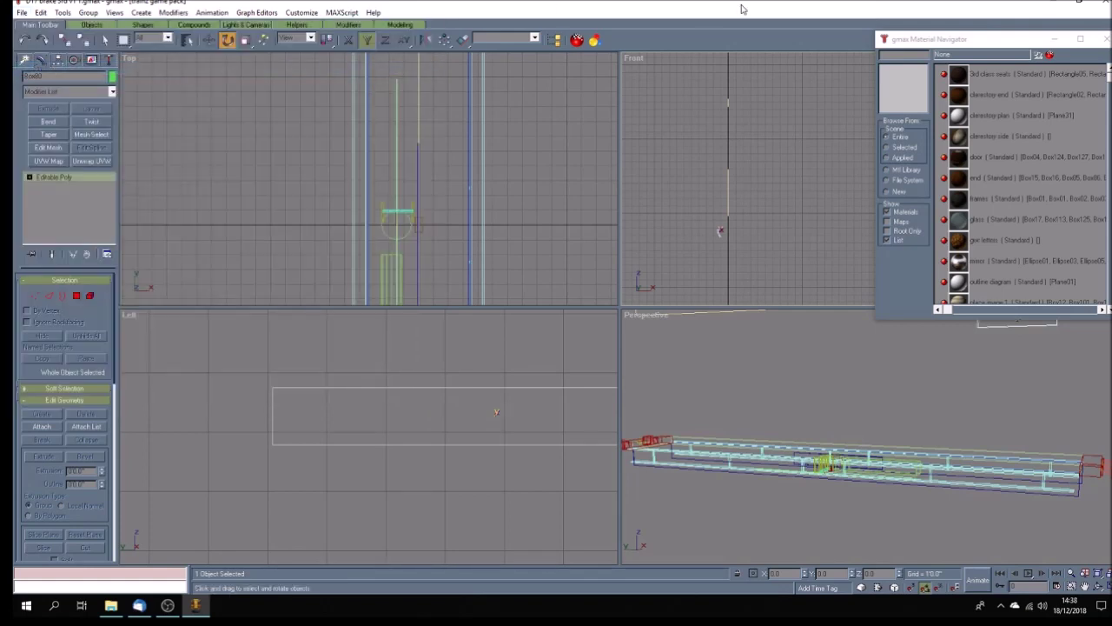
Step: Open C4 3rd v2 2.gmax, and in File Explorer rename D17 brake 3rd v1 1.gmax as D12 brake 3rd v1 1.gmax
{"action": "left_click", "coordinate": [21, 14]}
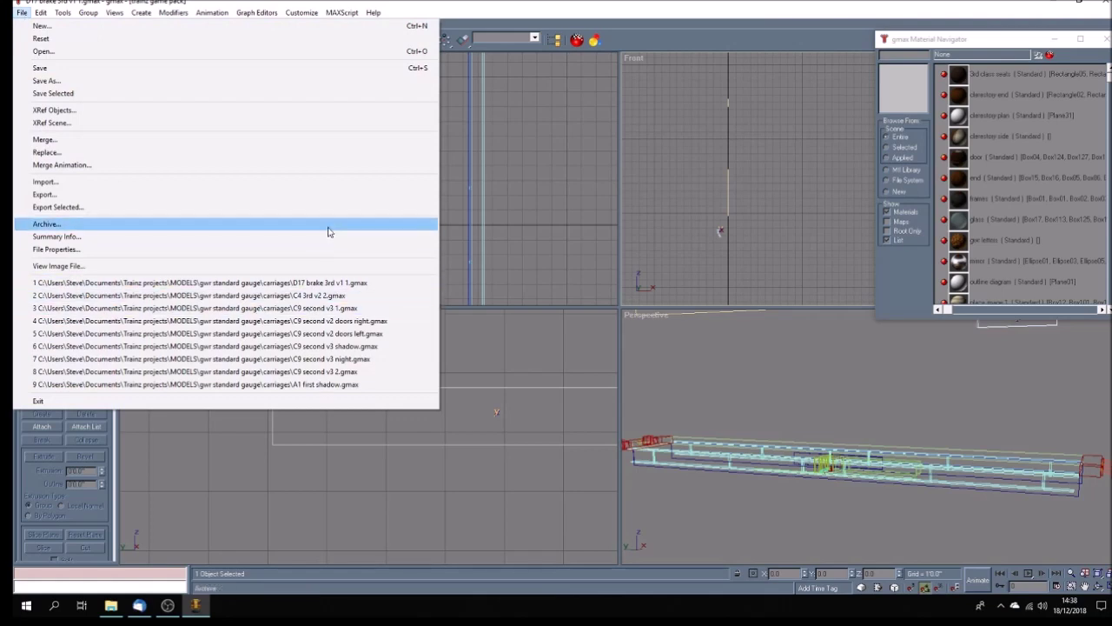
{"action": "left_click", "coordinate": [379, 295]}
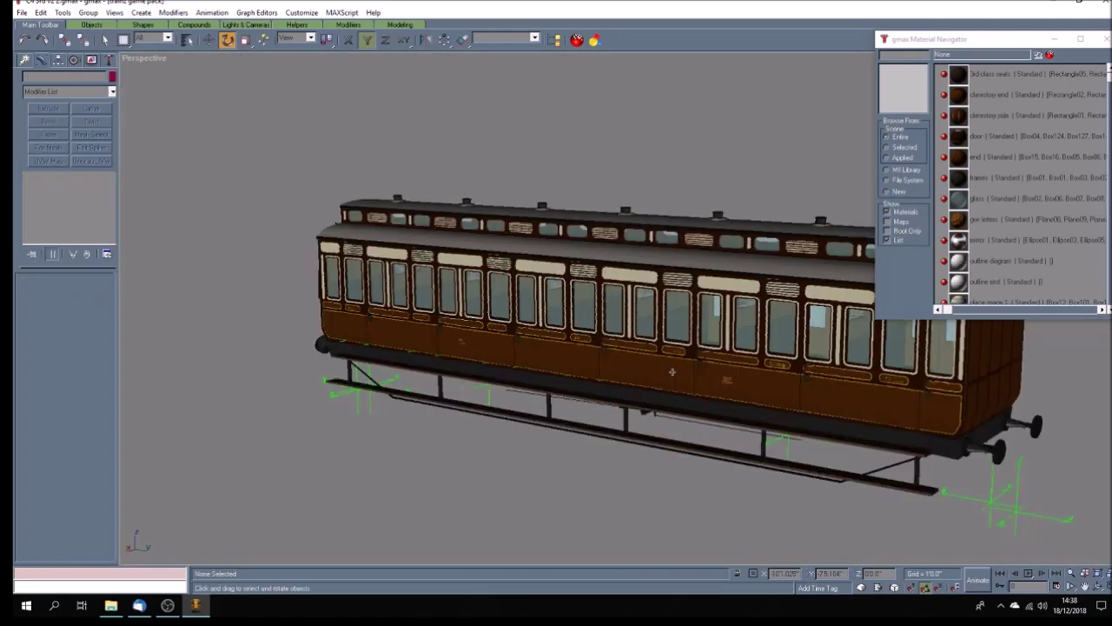
{"action": "left_click", "coordinate": [111, 606]}
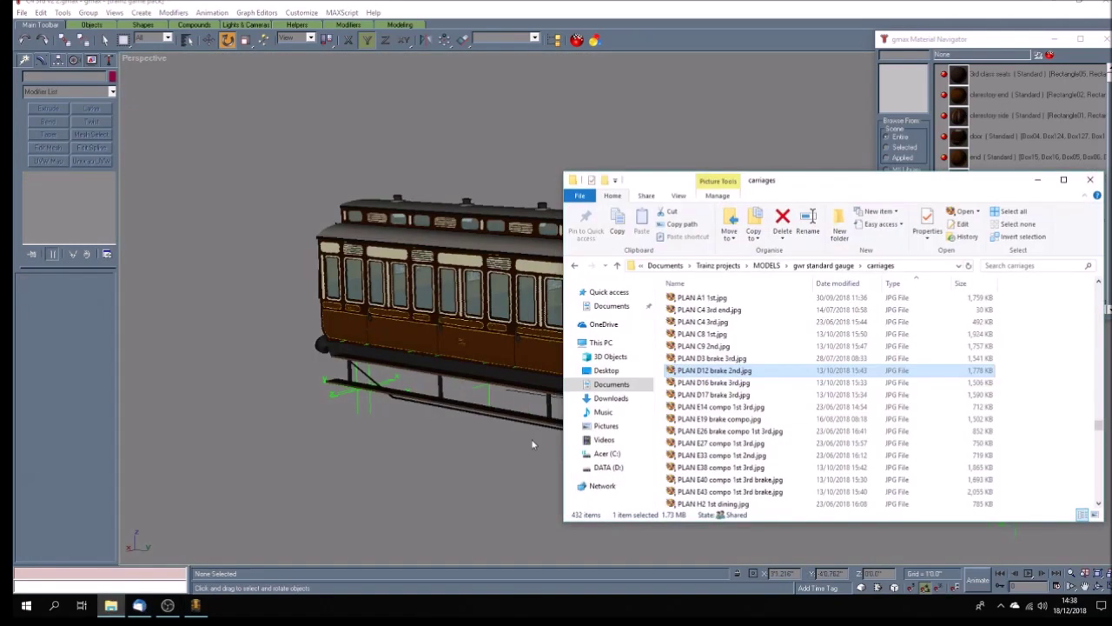
{"action": "left_click_drag", "start_coordinate": [1100, 429], "coordinate": [1099, 320]}
{"action": "left_click", "coordinate": [686, 431]}
{"action": "left_click", "coordinate": [686, 431]}
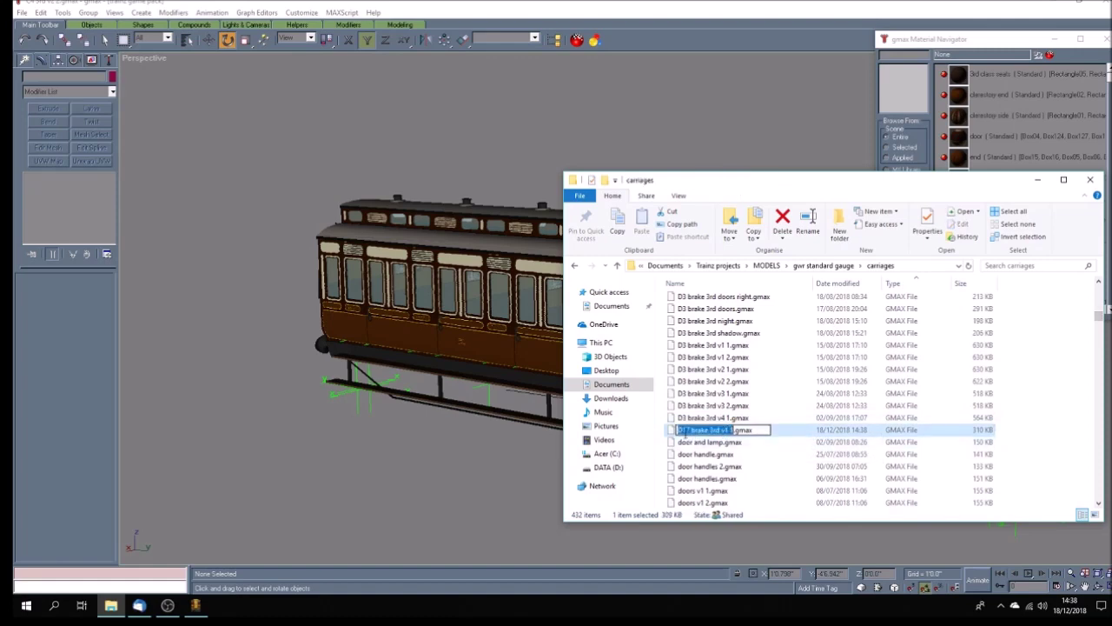
{"action": "key", "text": "BackSpace"}
{"action": "type", "text": "2"}
{"action": "key", "text": "Return"}
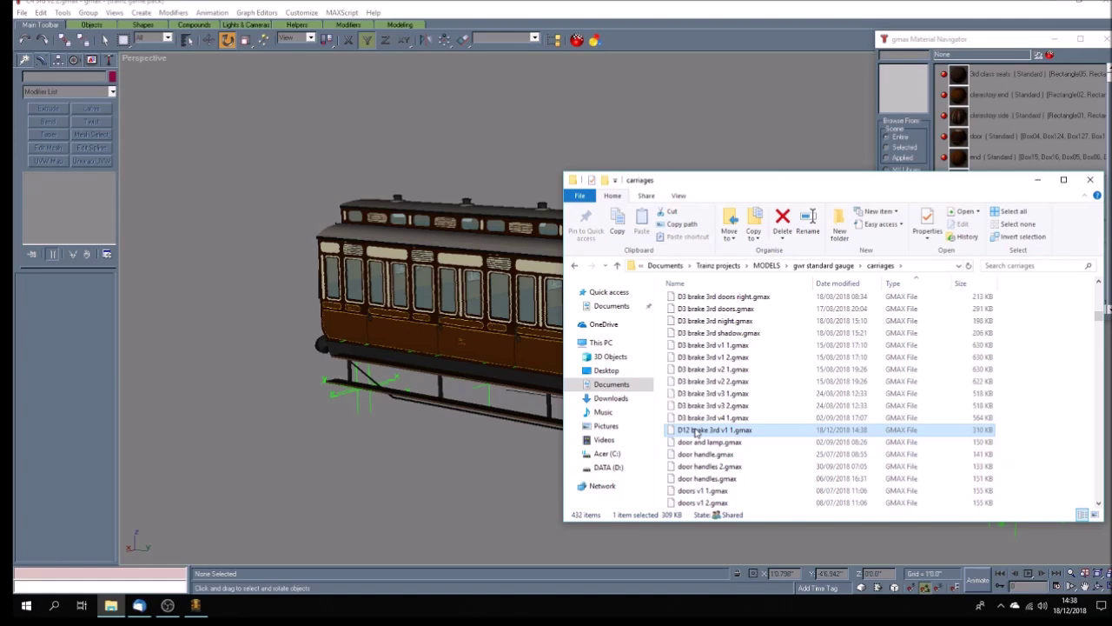
{"action": "left_click", "coordinate": [1038, 180]}
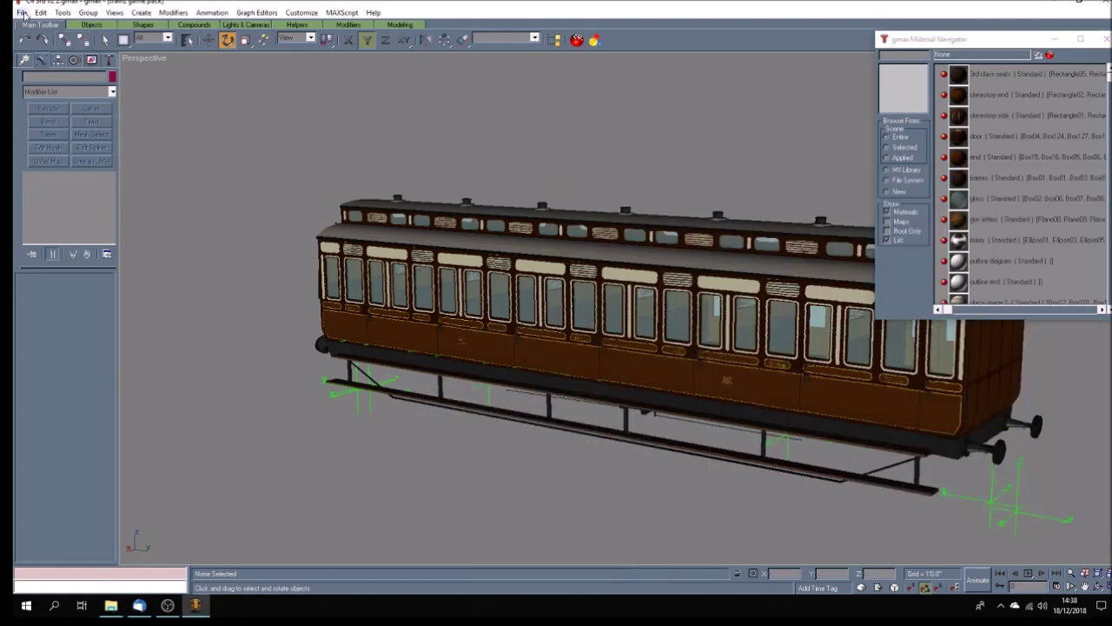
Step: Open the renamed file D12 brake 3rd v1 1.gmax from the carriages folder in gmax
{"action": "left_click", "coordinate": [22, 12]}
{"action": "left_click", "coordinate": [40, 55]}
{"action": "left_click_drag", "start_coordinate": [248, 87], "coordinate": [248, 103]}
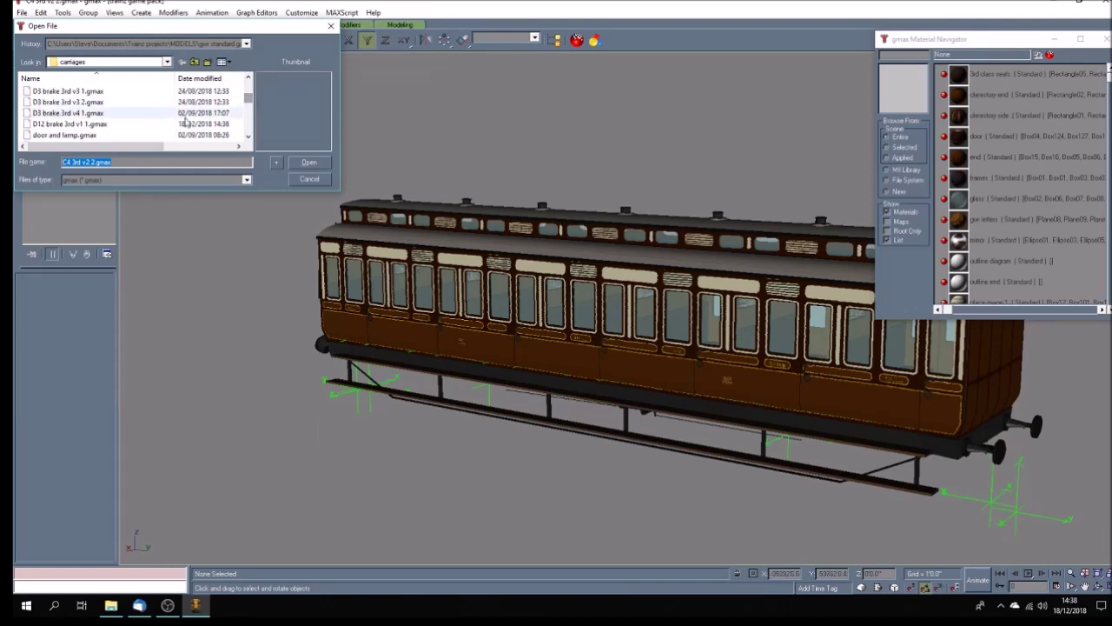
{"action": "left_click", "coordinate": [70, 123]}
{"action": "left_click", "coordinate": [315, 163]}
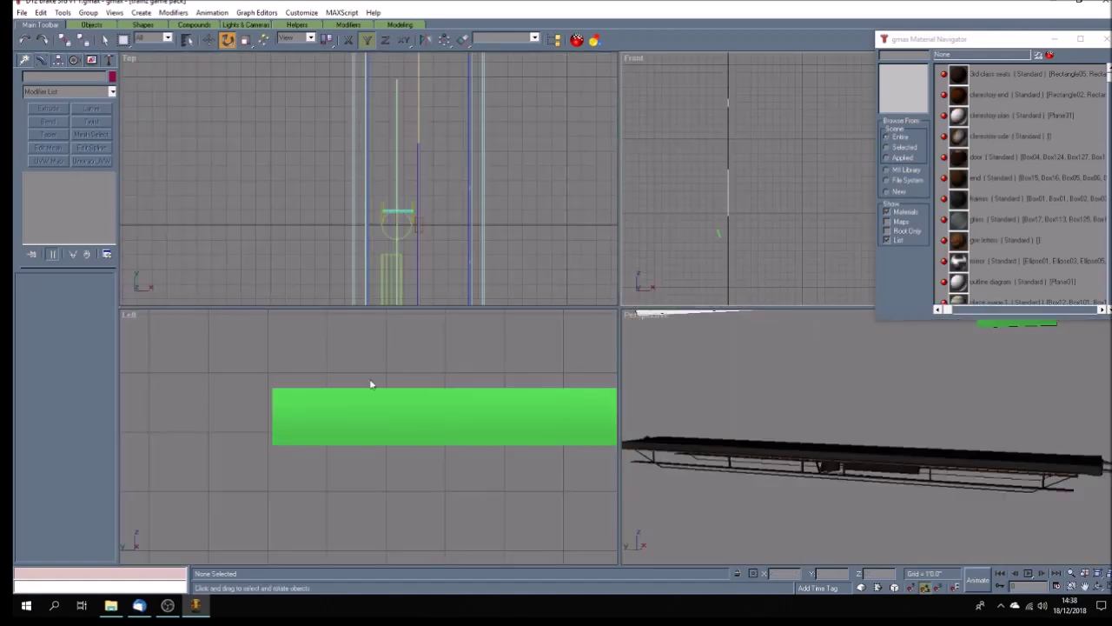
Step: Save the scene as a new version named D12 brake 3rd v1 2.gmax in the carriages folder
{"action": "left_click", "coordinate": [22, 12]}
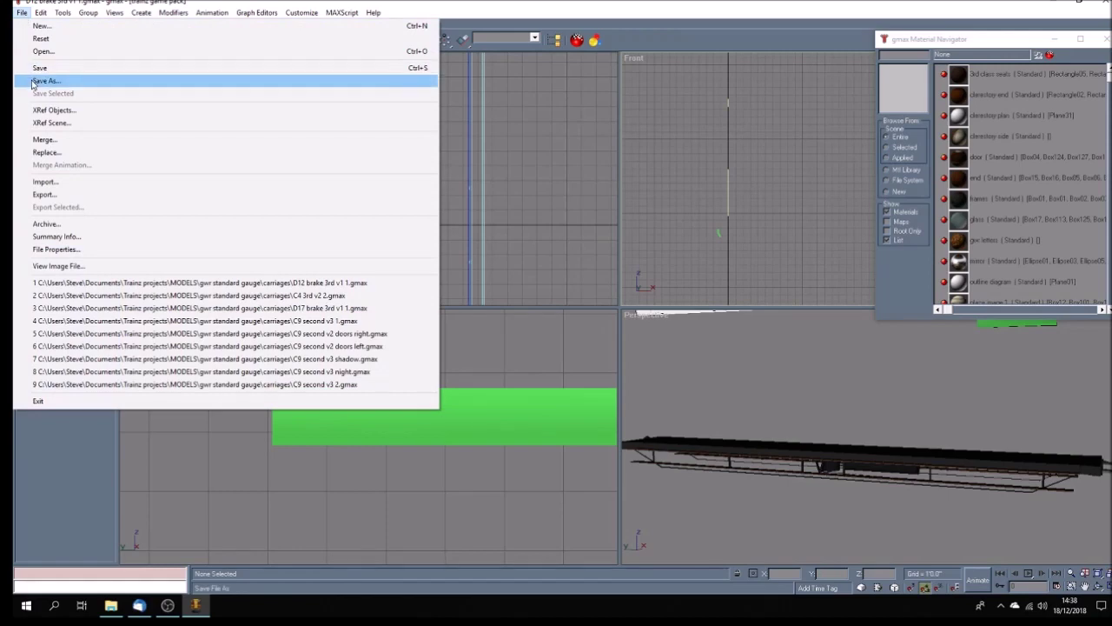
{"action": "left_click", "coordinate": [39, 80]}
{"action": "left_click", "coordinate": [133, 162]}
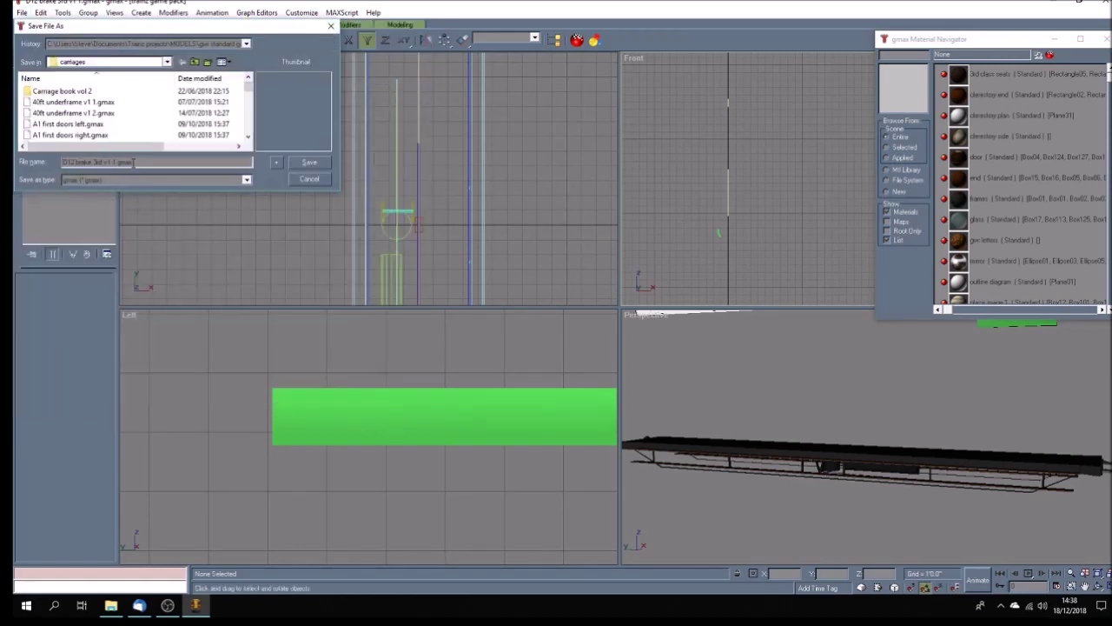
{"action": "key", "text": "Return"}
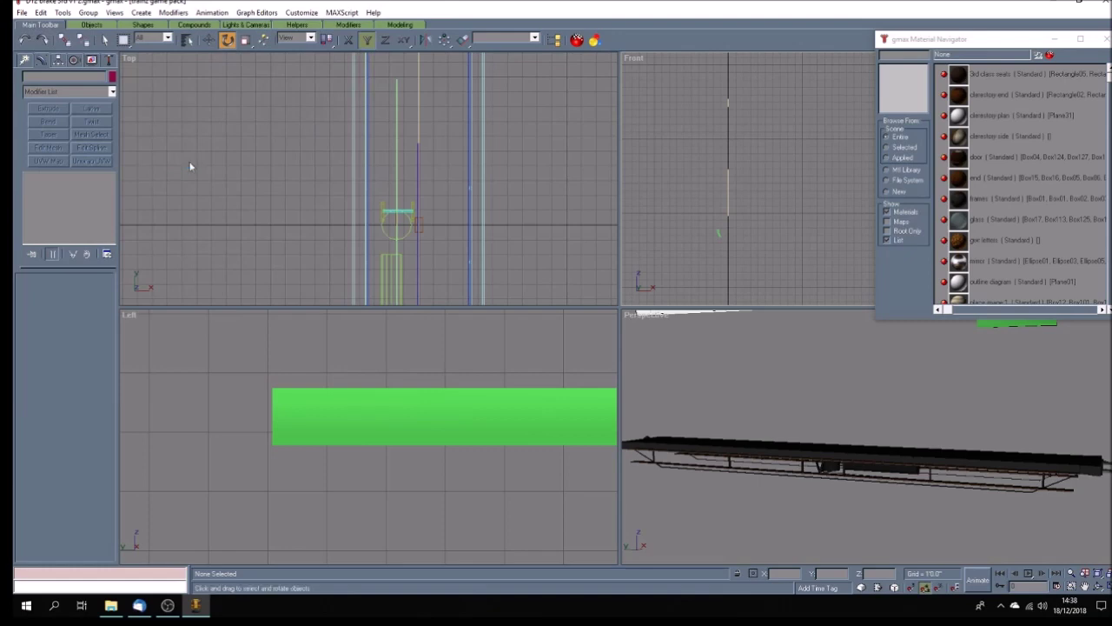
Step: Bring the side template plane and bottom piece into the Left view and set that view to wireframe display
{"action": "scroll", "coordinate": [414, 356], "scroll_direction": "down", "scroll_amount": 5}
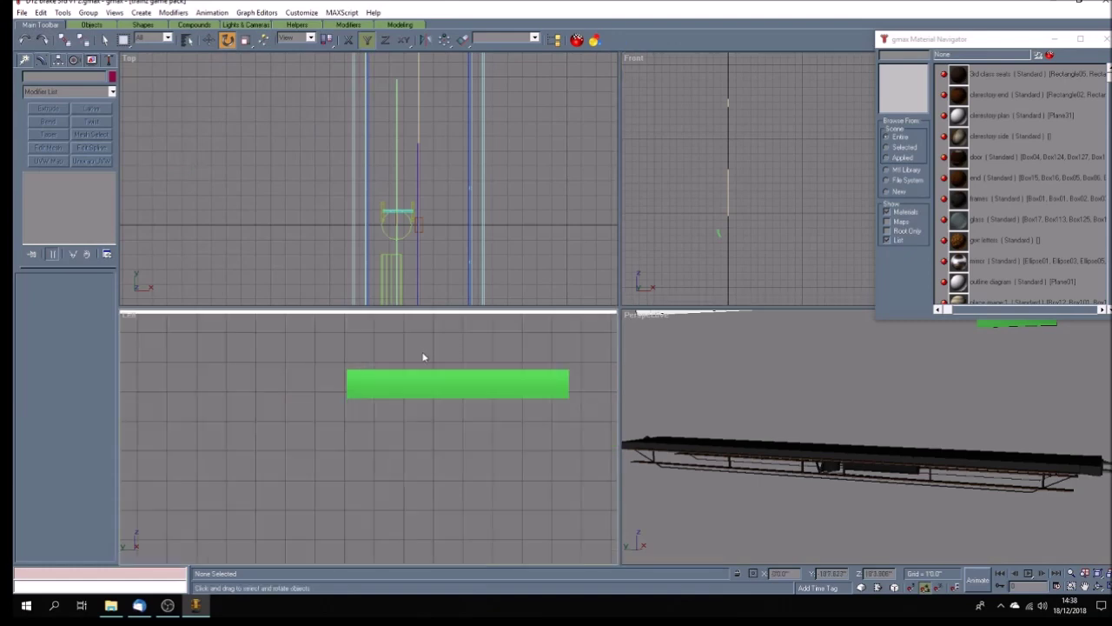
{"action": "scroll", "coordinate": [490, 339], "scroll_direction": "down", "scroll_amount": 2}
{"action": "scroll", "coordinate": [484, 315], "scroll_direction": "up", "scroll_amount": 5}
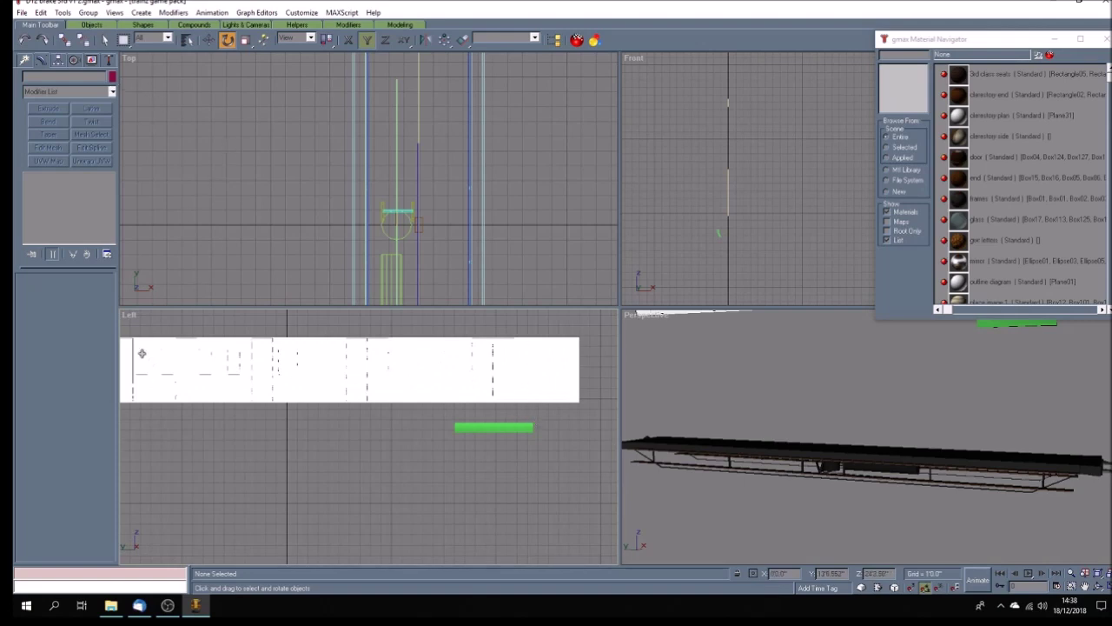
{"action": "right_click", "coordinate": [129, 315]}
{"action": "left_click", "coordinate": [185, 335]}
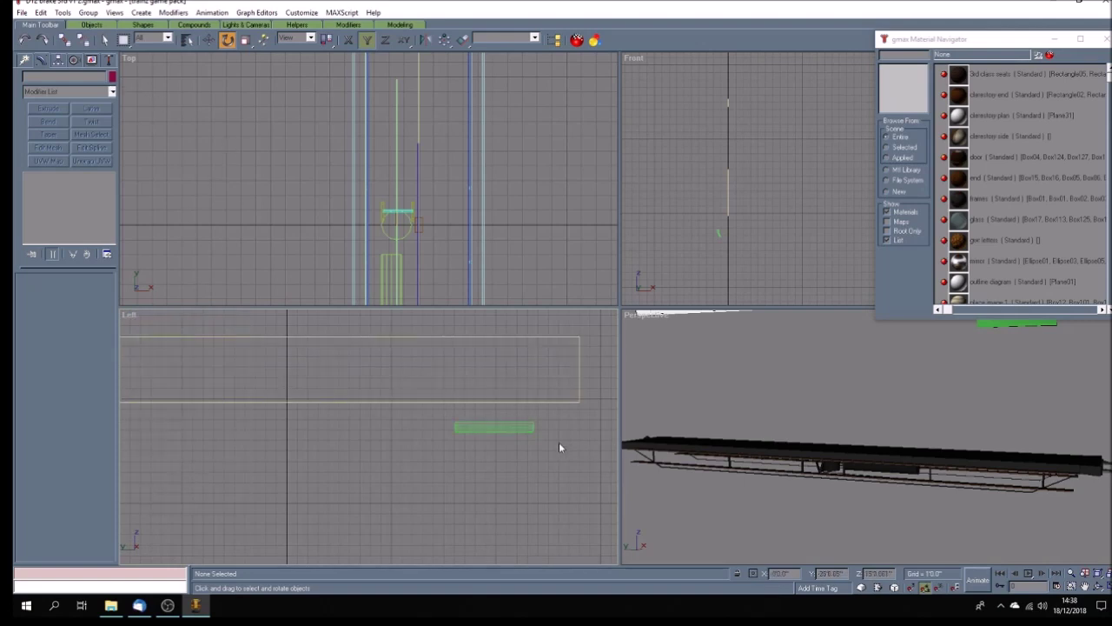
Step: Raise the bottom piece along the vertical axis until it overlaps the lower edge of the side template plane
{"action": "left_click", "coordinate": [498, 429]}
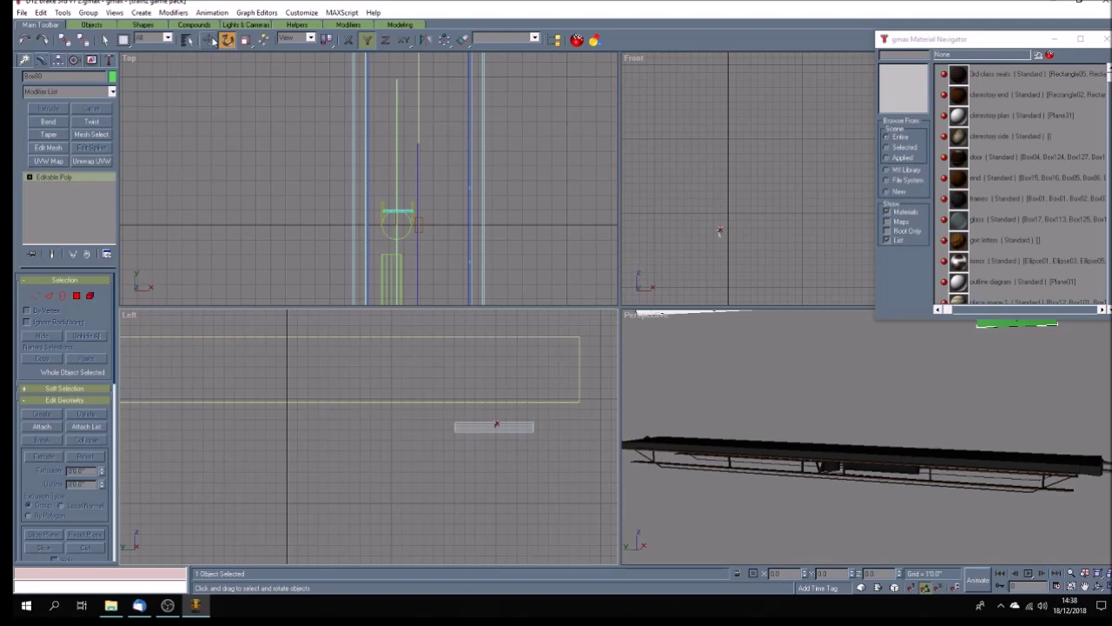
{"action": "left_click", "coordinate": [209, 39]}
{"action": "left_click", "coordinate": [367, 39]}
{"action": "left_click_drag", "start_coordinate": [511, 429], "coordinate": [529, 398]}
{"action": "scroll", "coordinate": [556, 409], "scroll_direction": "up", "scroll_amount": 6}
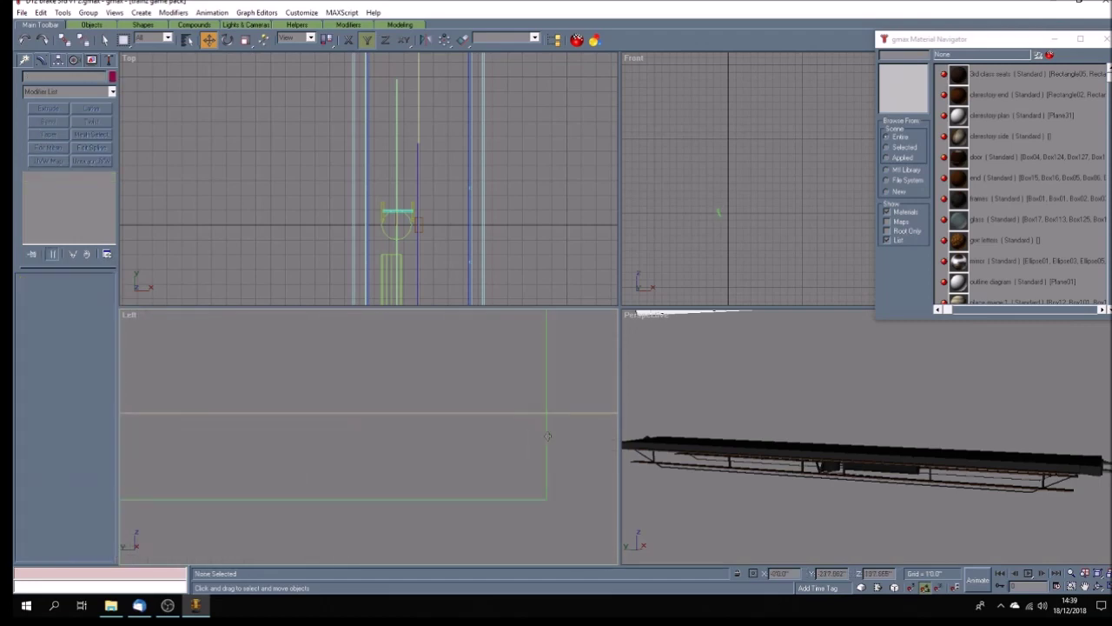
Step: Fine-tune the bottom piece's height so its lower edge meets the template plane's lower edge, and check it in Perspective
{"action": "left_click_drag", "start_coordinate": [548, 439], "coordinate": [551, 350]}
{"action": "scroll", "coordinate": [556, 408], "scroll_direction": "up", "scroll_amount": 2}
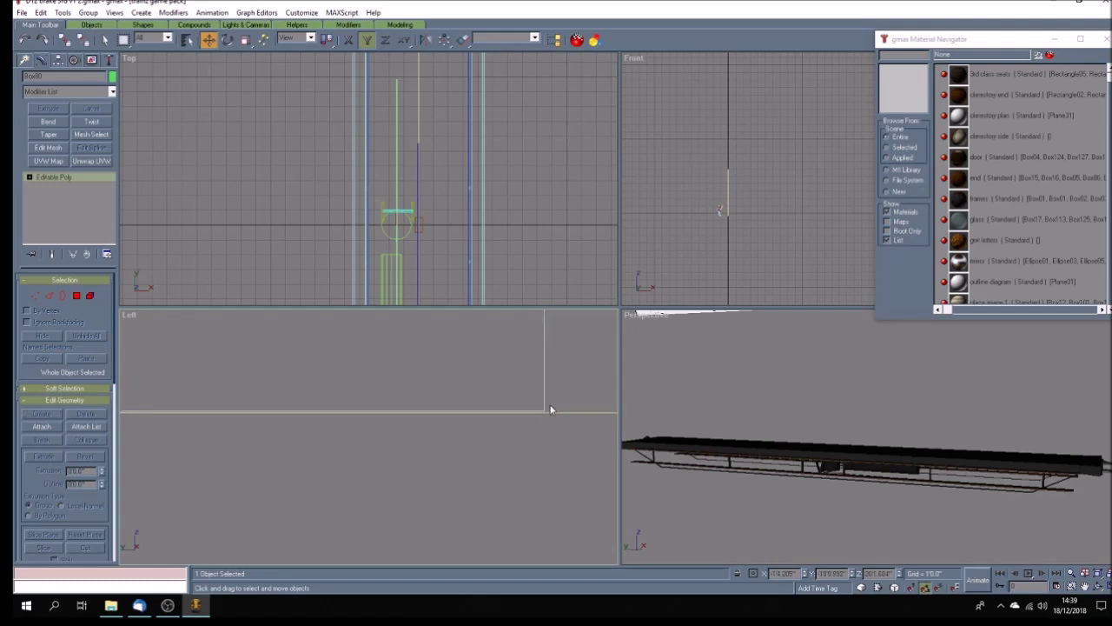
{"action": "left_click", "coordinate": [544, 391]}
{"action": "left_click", "coordinate": [529, 431]}
{"action": "left_click", "coordinate": [760, 380]}
{"action": "scroll", "coordinate": [772, 375], "scroll_direction": "down", "scroll_amount": 4}
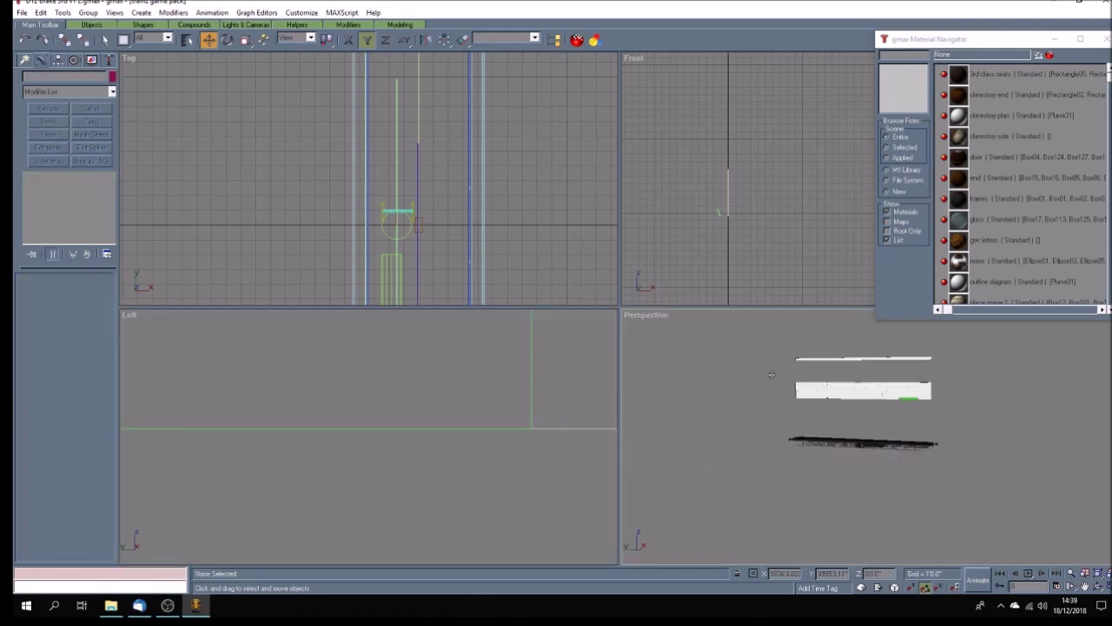
{"action": "scroll", "coordinate": [919, 396], "scroll_direction": "up", "scroll_amount": 3}
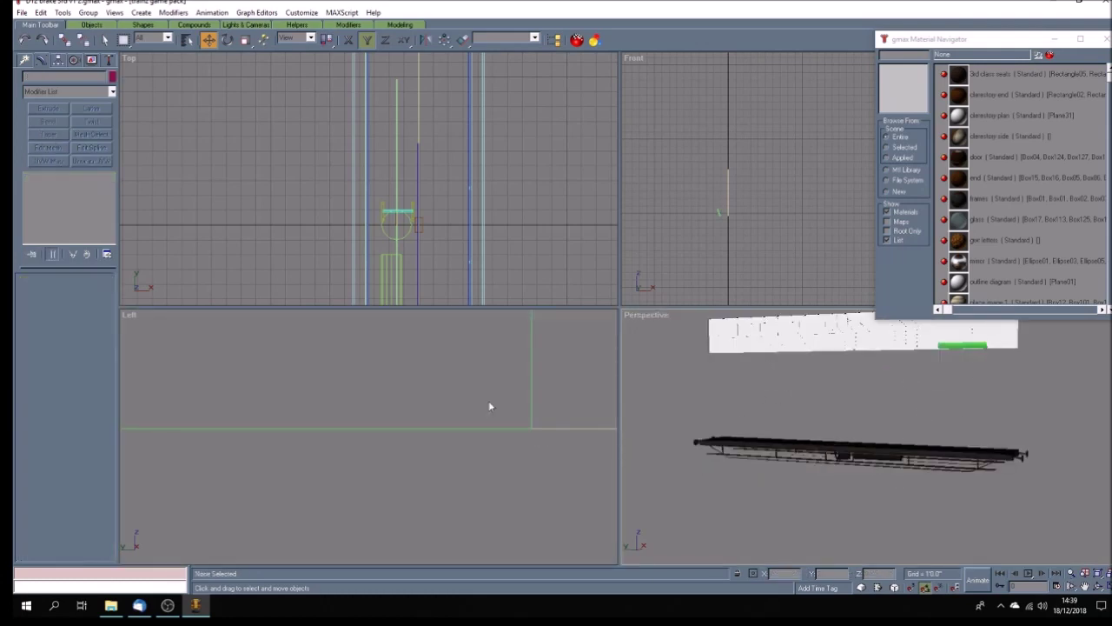
Step: Examine the bottom piece's alignment with the side template plane's lower edge in the Left view, from close up and with the whole carriage framed
{"action": "scroll", "coordinate": [468, 442], "scroll_direction": "down", "scroll_amount": 3}
{"action": "scroll", "coordinate": [469, 447], "scroll_direction": "up", "scroll_amount": 2}
{"action": "scroll", "coordinate": [468, 446], "scroll_direction": "down", "scroll_amount": 2}
{"action": "scroll", "coordinate": [468, 443], "scroll_direction": "up", "scroll_amount": 2}
{"action": "scroll", "coordinate": [469, 443], "scroll_direction": "down", "scroll_amount": 2}
{"action": "middle_click_drag", "start_coordinate": [468, 443], "coordinate": [450, 446]}
{"action": "scroll", "coordinate": [450, 449], "scroll_direction": "down", "scroll_amount": 6}
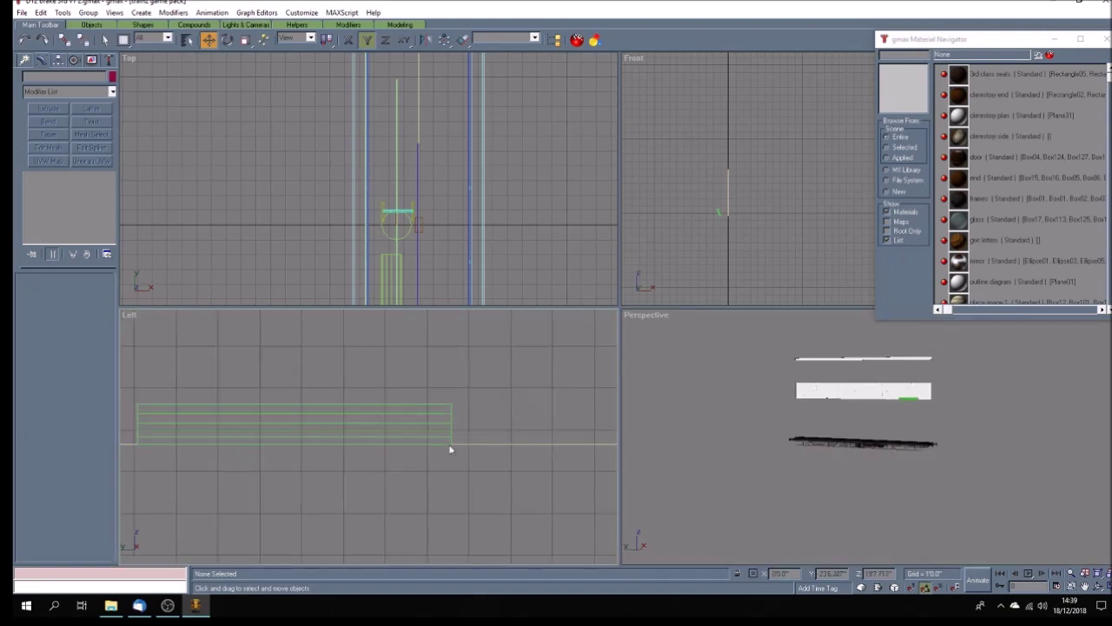
{"action": "scroll", "coordinate": [450, 450], "scroll_direction": "down", "scroll_amount": 4}
{"action": "scroll", "coordinate": [352, 472], "scroll_direction": "up", "scroll_amount": 3}
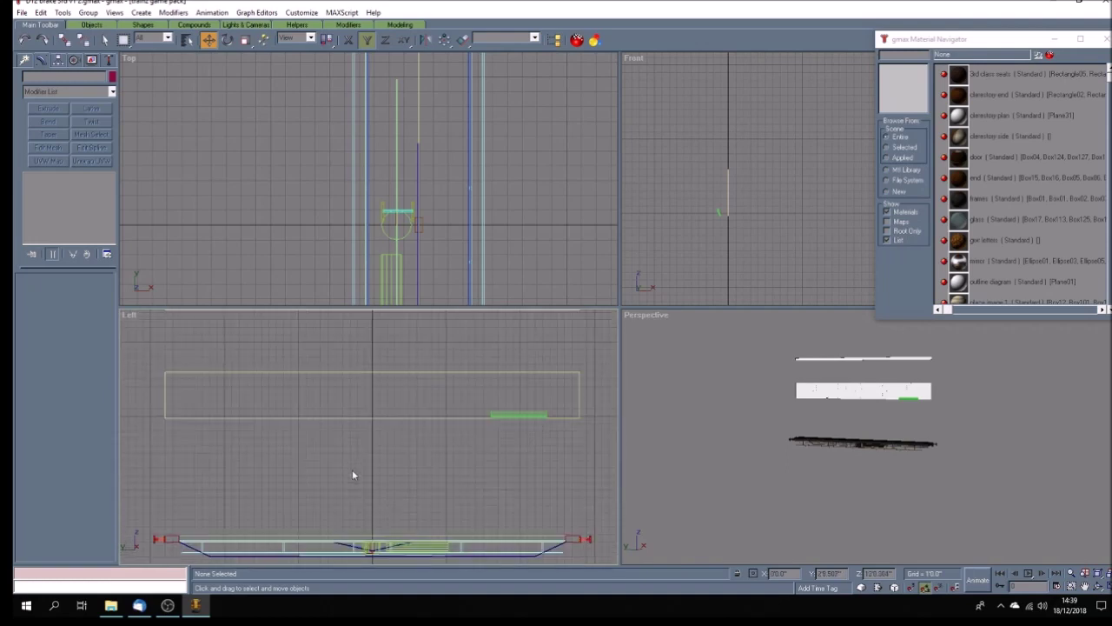
{"action": "scroll", "coordinate": [354, 472], "scroll_direction": "down", "scroll_amount": 2}
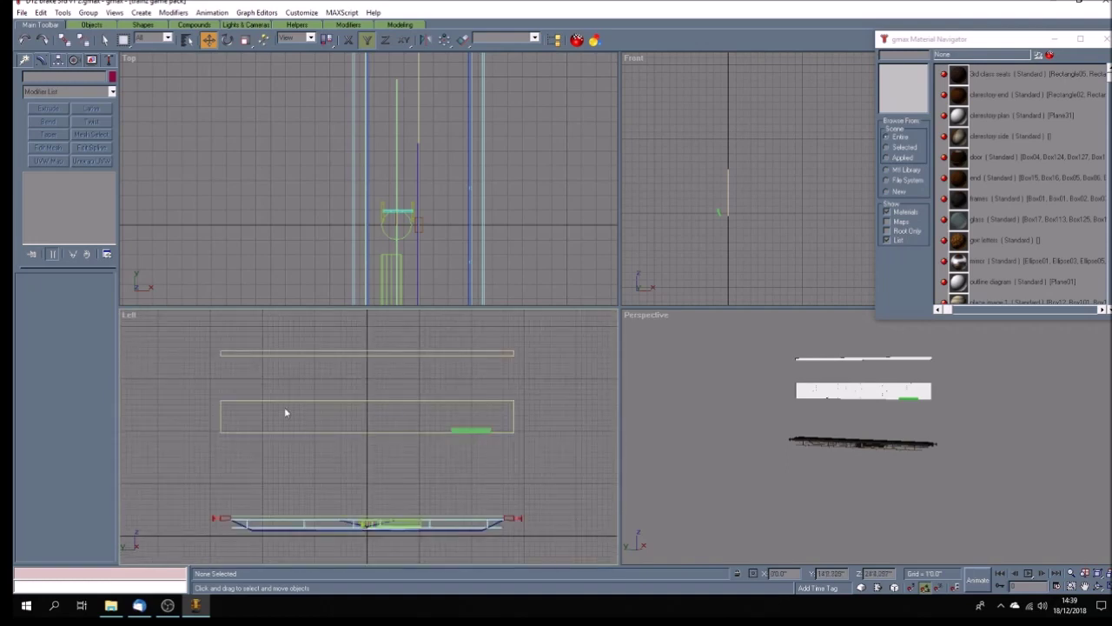
Step: Draw a rectangle about 4'4" high from the side template plane's upper corner across its full length, and set its width to 56'0.0"
{"action": "left_click", "coordinate": [24, 59]}
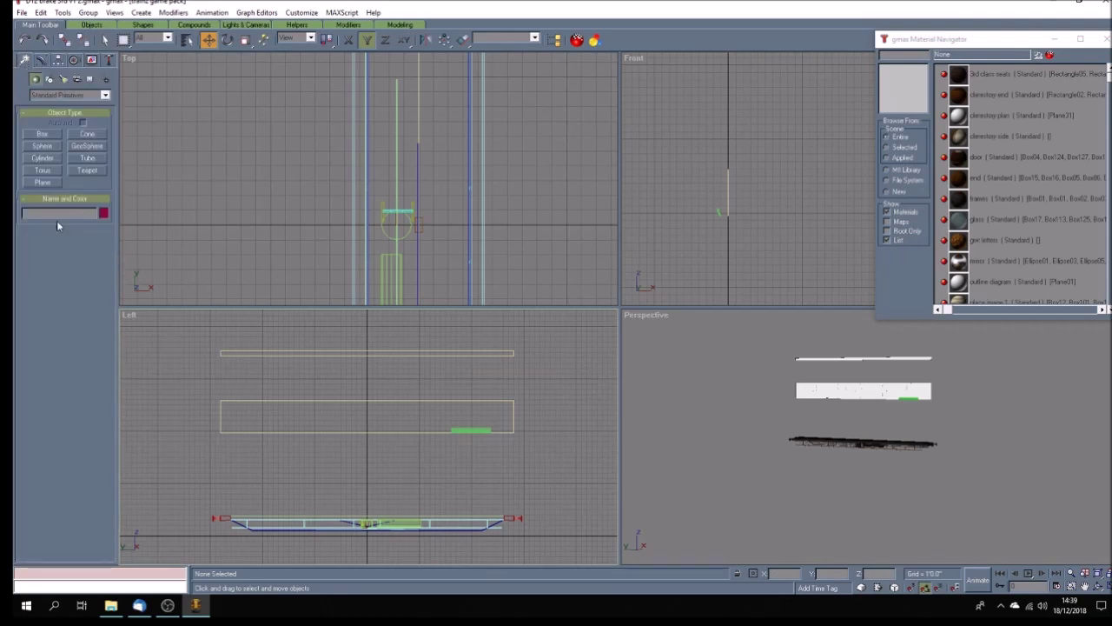
{"action": "left_click", "coordinate": [50, 79]}
{"action": "left_click", "coordinate": [87, 143]}
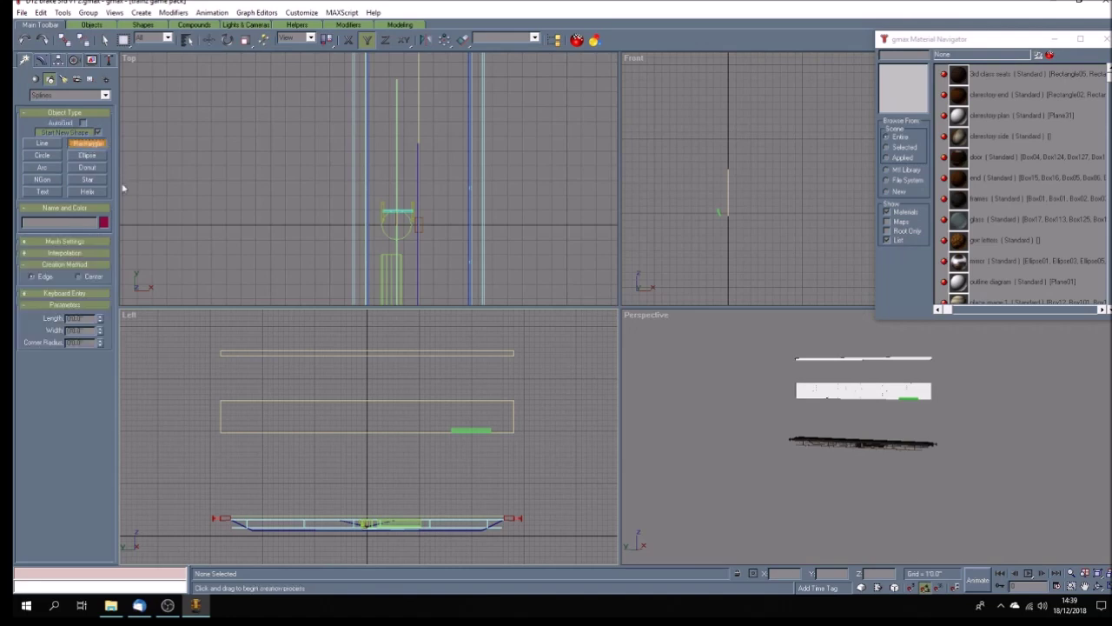
{"action": "left_click_drag", "start_coordinate": [219, 401], "coordinate": [513, 425]}
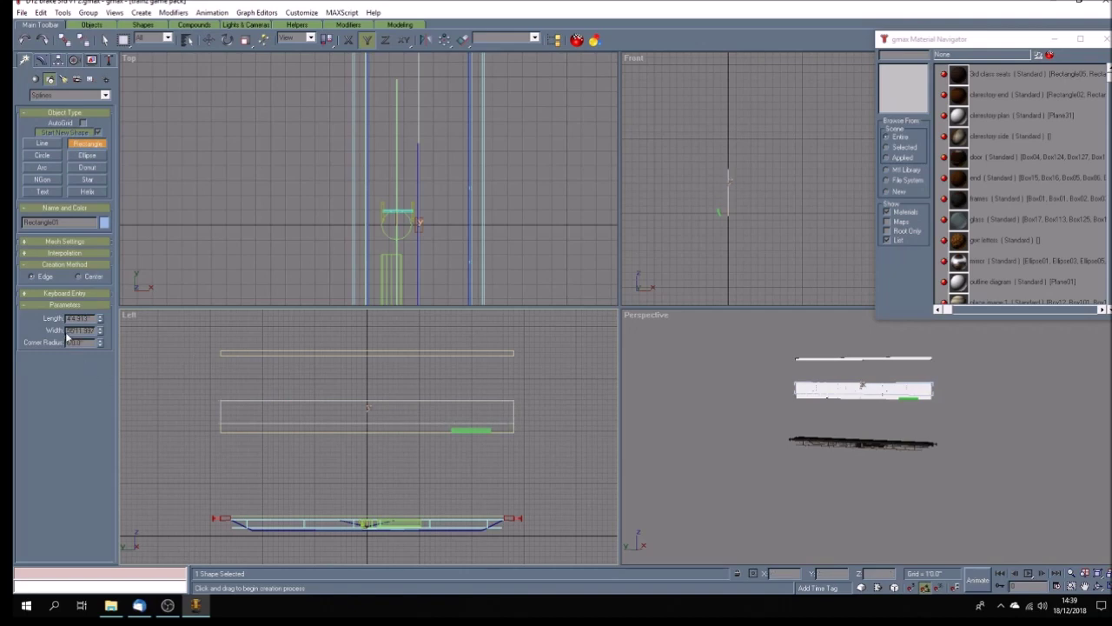
{"action": "left_click_drag", "start_coordinate": [70, 330], "coordinate": [108, 331]}
{"action": "type", "text": "560.0"}
Step: Convert the new rectangle to an editable spline and expand its sub-object levels
{"action": "left_click", "coordinate": [41, 59]}
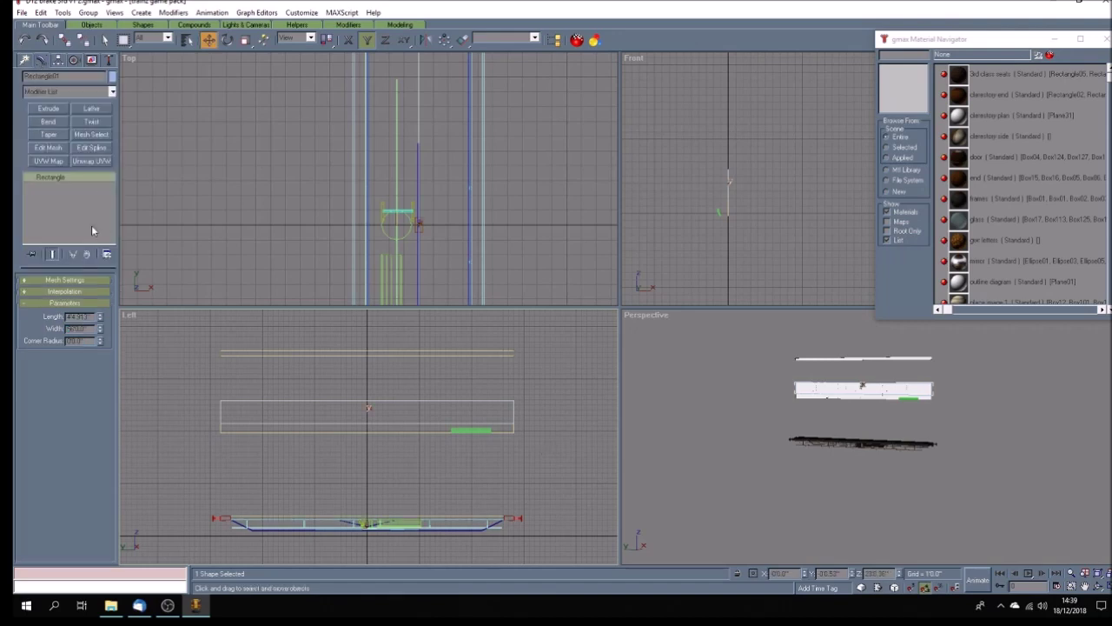
{"action": "right_click", "coordinate": [75, 178]}
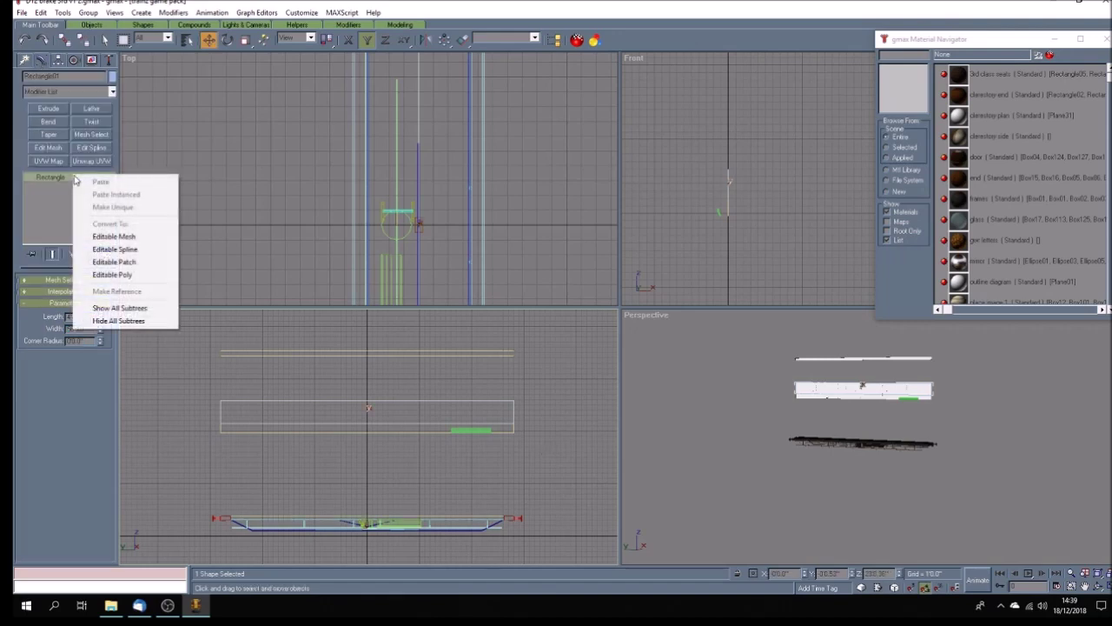
{"action": "left_click", "coordinate": [113, 249]}
{"action": "left_click", "coordinate": [28, 176]}
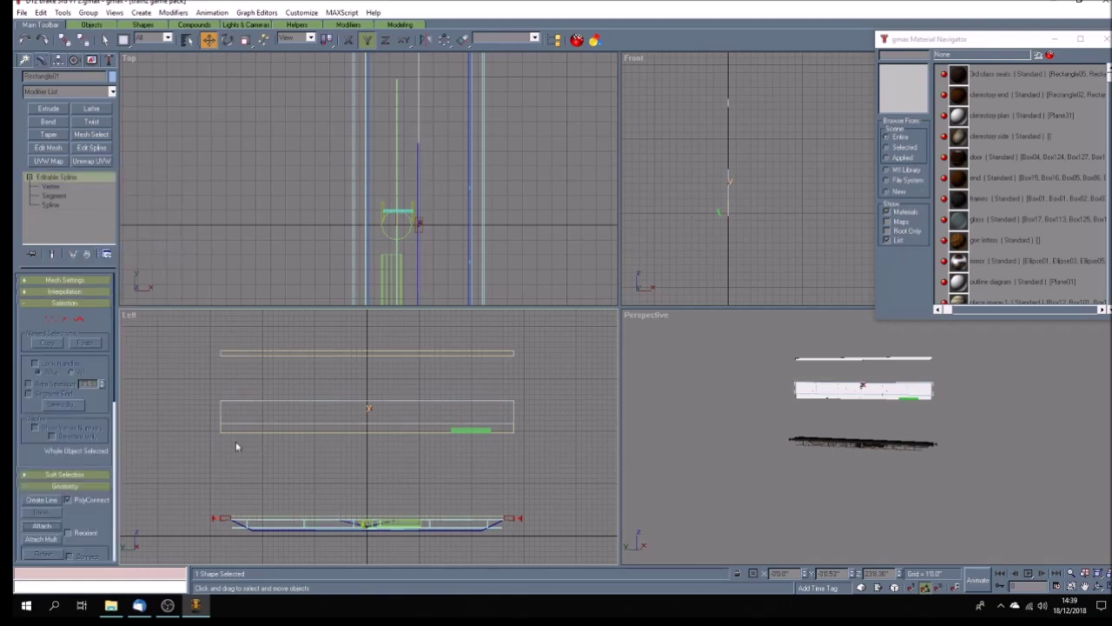
Step: Select the rectangle's two lower vertices and lower them to about the upper edge of the bottom piece
{"action": "left_click", "coordinate": [54, 187]}
{"action": "left_click_drag", "start_coordinate": [195, 412], "coordinate": [536, 432]}
{"action": "scroll", "coordinate": [533, 432], "scroll_direction": "up", "scroll_amount": 5}
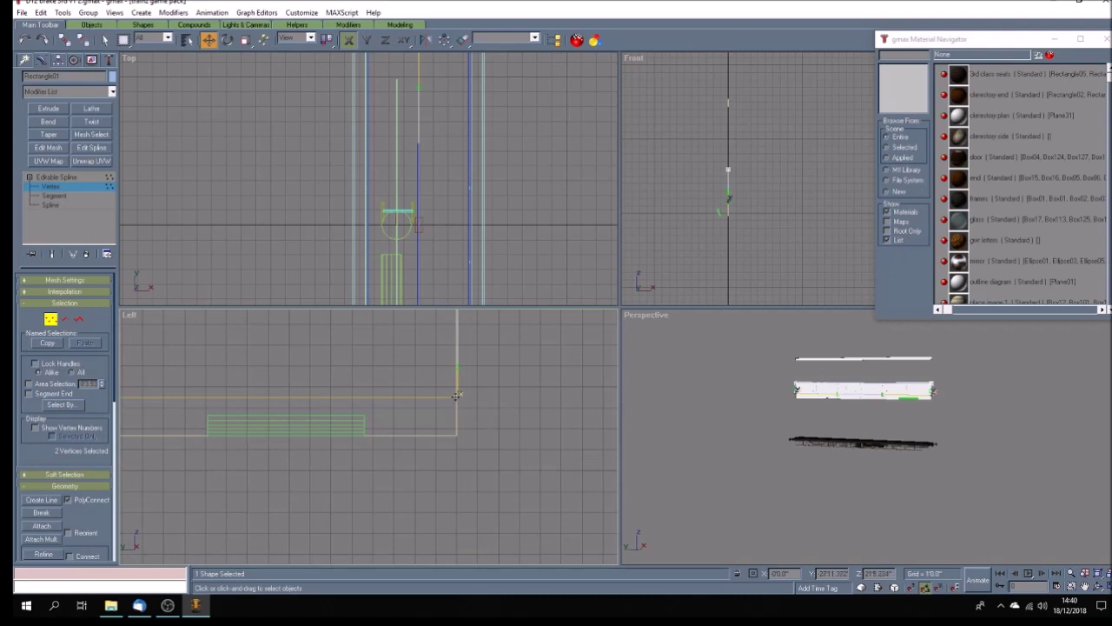
{"action": "left_click_drag", "start_coordinate": [458, 397], "coordinate": [454, 415]}
{"action": "left_click", "coordinate": [510, 446]}
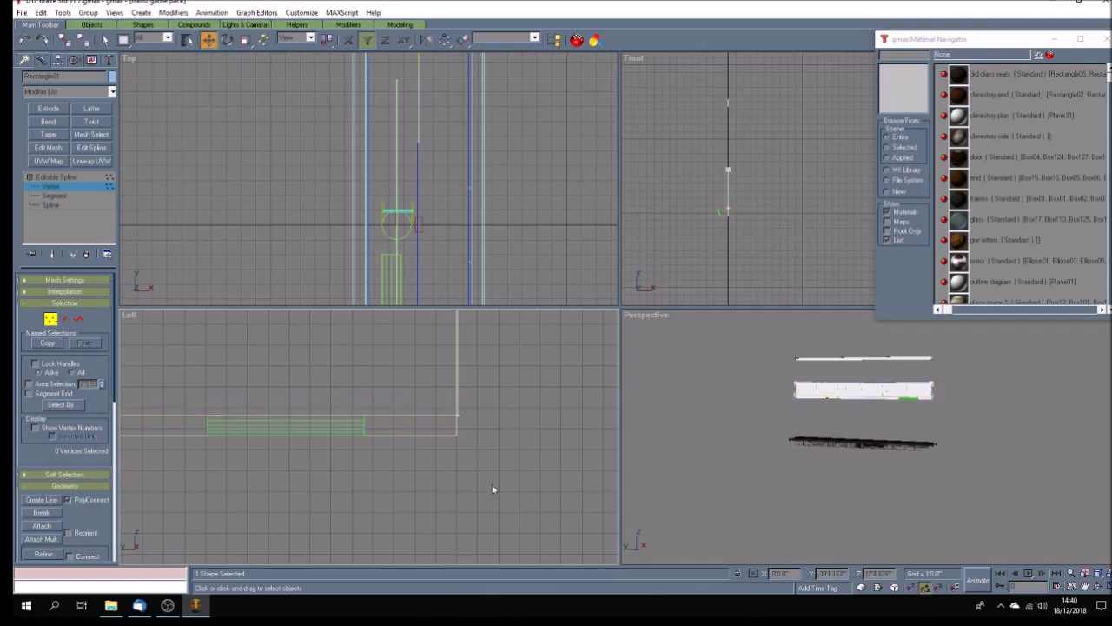
Step: Leave vertex editing and slide the bottom piece horizontally until it straddles the end of the side template plane
{"action": "left_click", "coordinate": [84, 187]}
{"action": "left_click", "coordinate": [340, 428]}
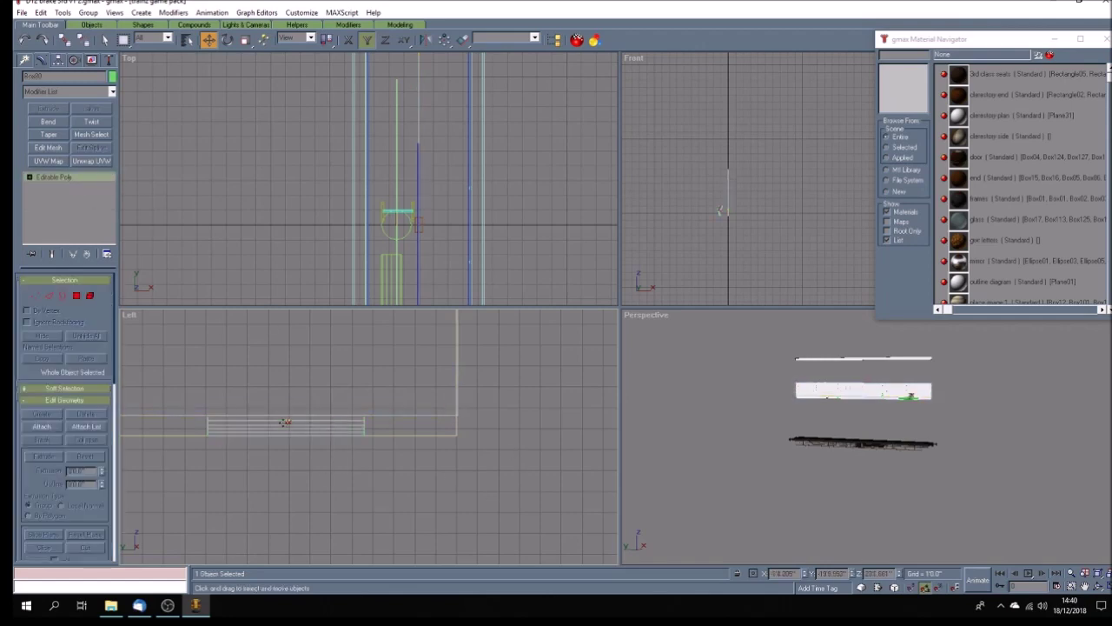
{"action": "left_click_drag", "start_coordinate": [288, 425], "coordinate": [448, 432]}
Step: Centre the side rectangle's pivot on the object and align the pivot to world
{"action": "left_click", "coordinate": [339, 415]}
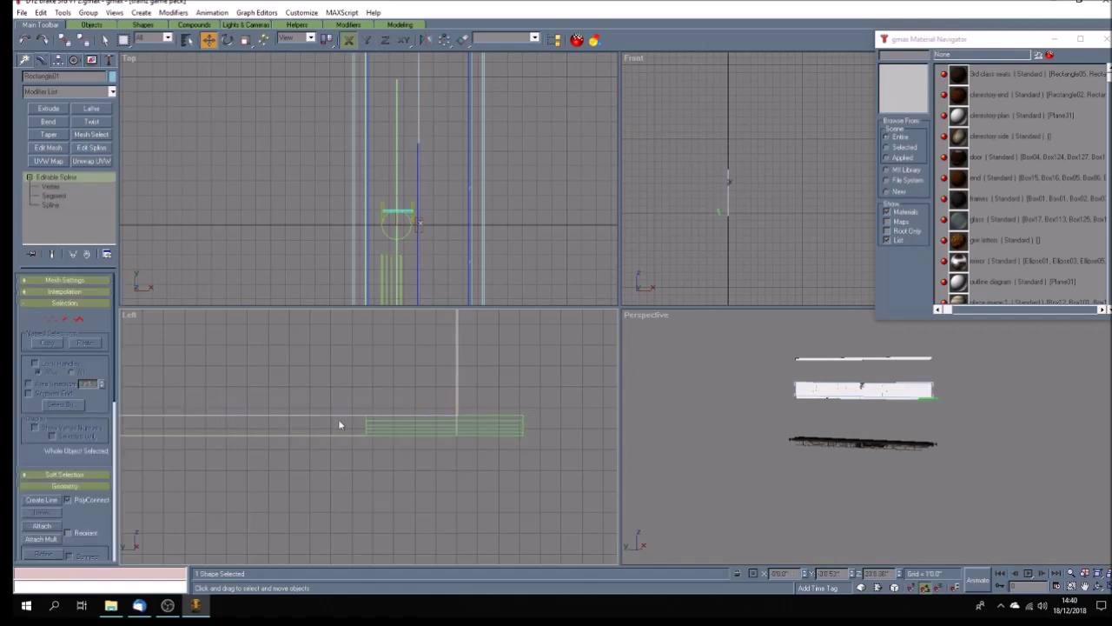
{"action": "left_click", "coordinate": [59, 61]}
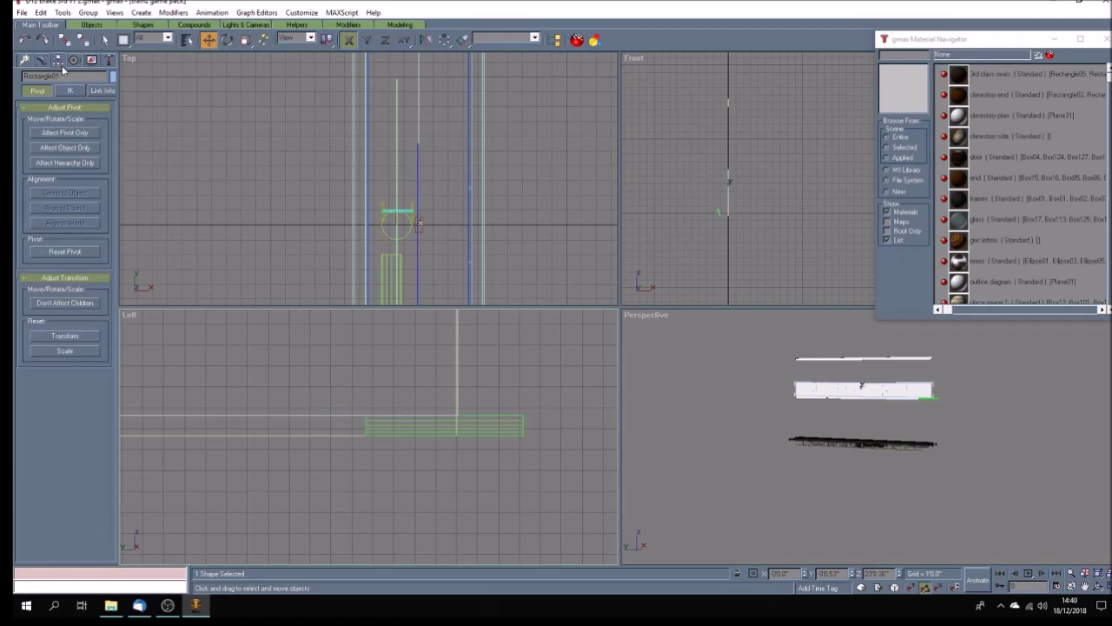
{"action": "left_click", "coordinate": [68, 134]}
{"action": "left_click", "coordinate": [87, 193]}
{"action": "left_click", "coordinate": [87, 225]}
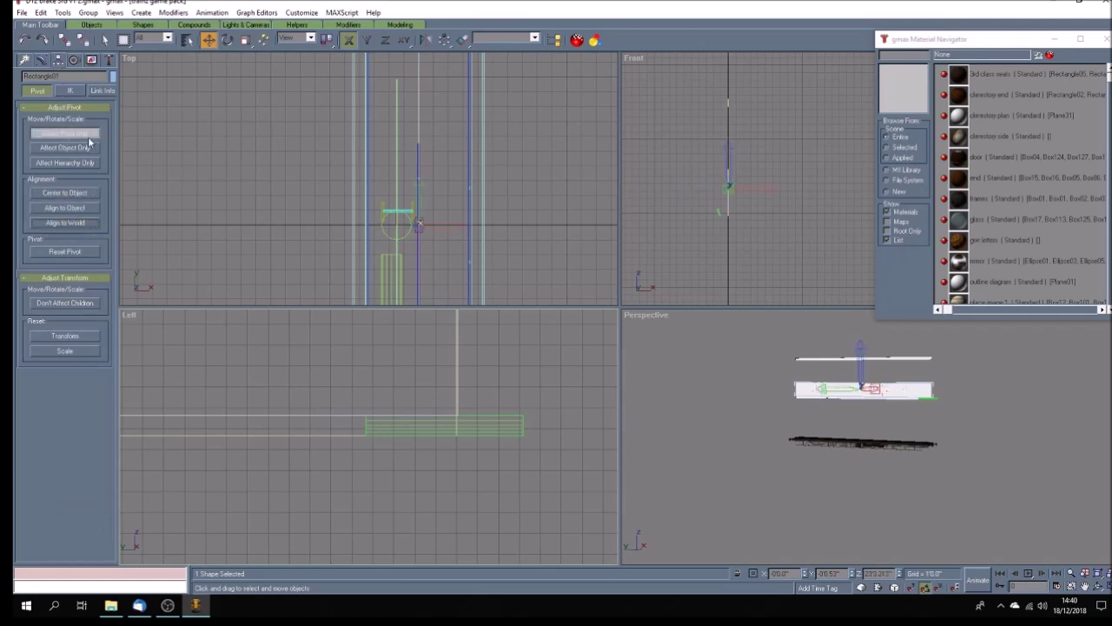
{"action": "left_click", "coordinate": [89, 136]}
Step: Set the side rectangle's Y position to 0
{"action": "double_click", "coordinate": [841, 574]}
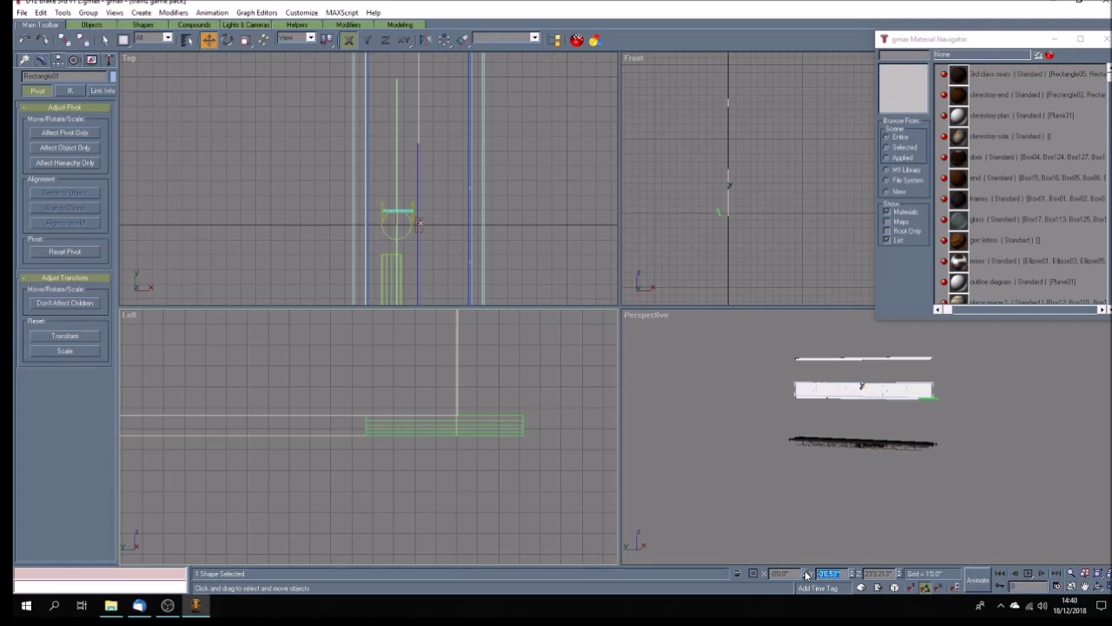
{"action": "type", "text": "0"}
{"action": "key", "text": "Return"}
Step: Fine-tune the side rectangle's two lower vertices down onto the bottom piece's upper edge, then leave vertex editing and deselect the shape
{"action": "scroll", "coordinate": [476, 455], "scroll_direction": "down", "scroll_amount": 3}
{"action": "scroll", "coordinate": [476, 455], "scroll_direction": "down", "scroll_amount": 4}
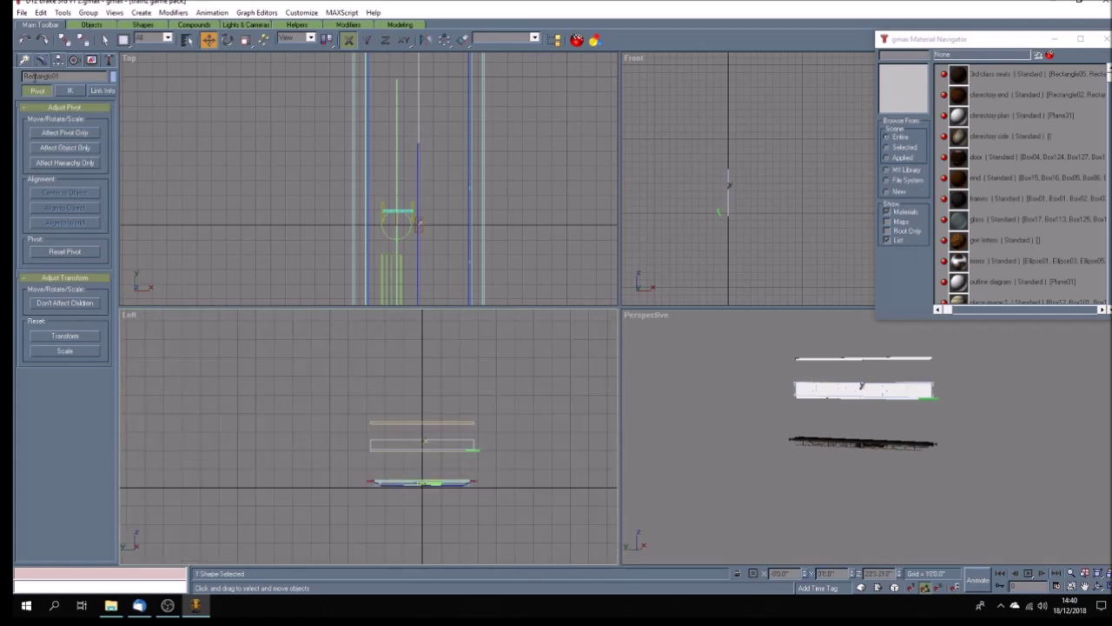
{"action": "left_click", "coordinate": [40, 60]}
{"action": "left_click", "coordinate": [48, 186]}
{"action": "left_click_drag", "start_coordinate": [358, 447], "coordinate": [498, 467]}
{"action": "scroll", "coordinate": [491, 466], "scroll_direction": "up", "scroll_amount": 5}
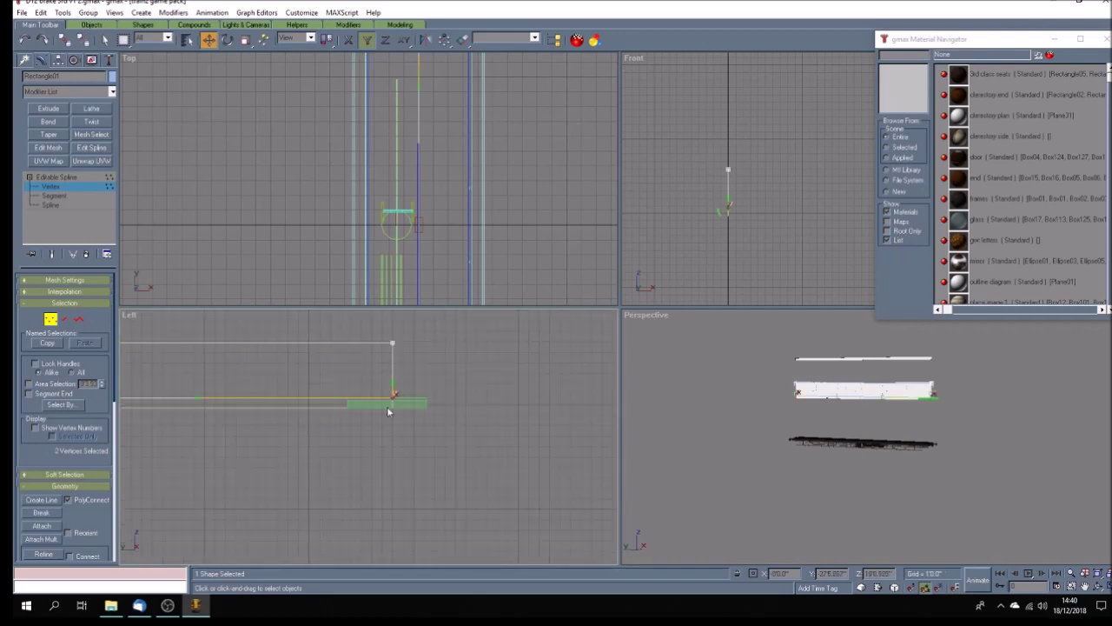
{"action": "scroll", "coordinate": [413, 394], "scroll_direction": "up", "scroll_amount": 8}
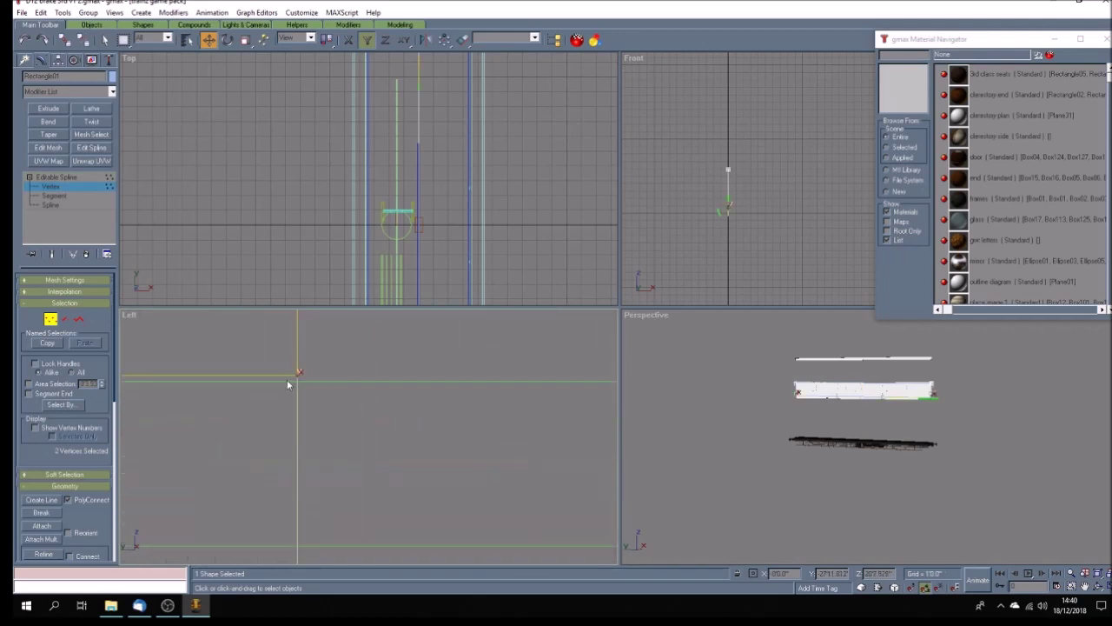
{"action": "scroll", "coordinate": [323, 372], "scroll_direction": "up", "scroll_amount": 3}
{"action": "left_click_drag", "start_coordinate": [344, 350], "coordinate": [356, 419]}
{"action": "left_click", "coordinate": [346, 421]}
{"action": "scroll", "coordinate": [412, 412], "scroll_direction": "down", "scroll_amount": 5}
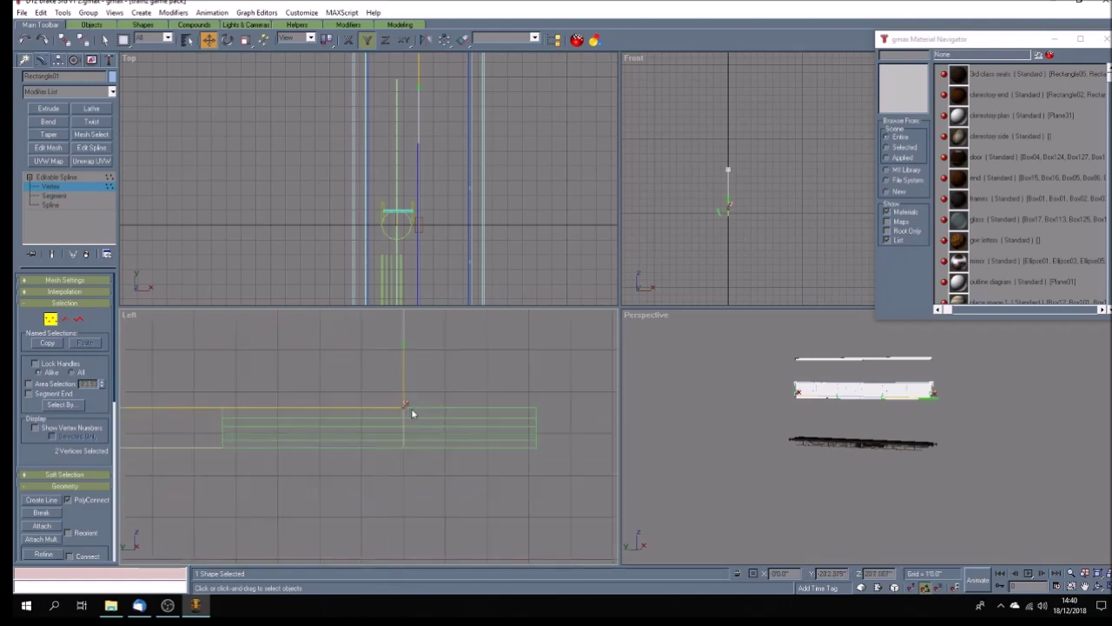
{"action": "scroll", "coordinate": [421, 412], "scroll_direction": "down", "scroll_amount": 4}
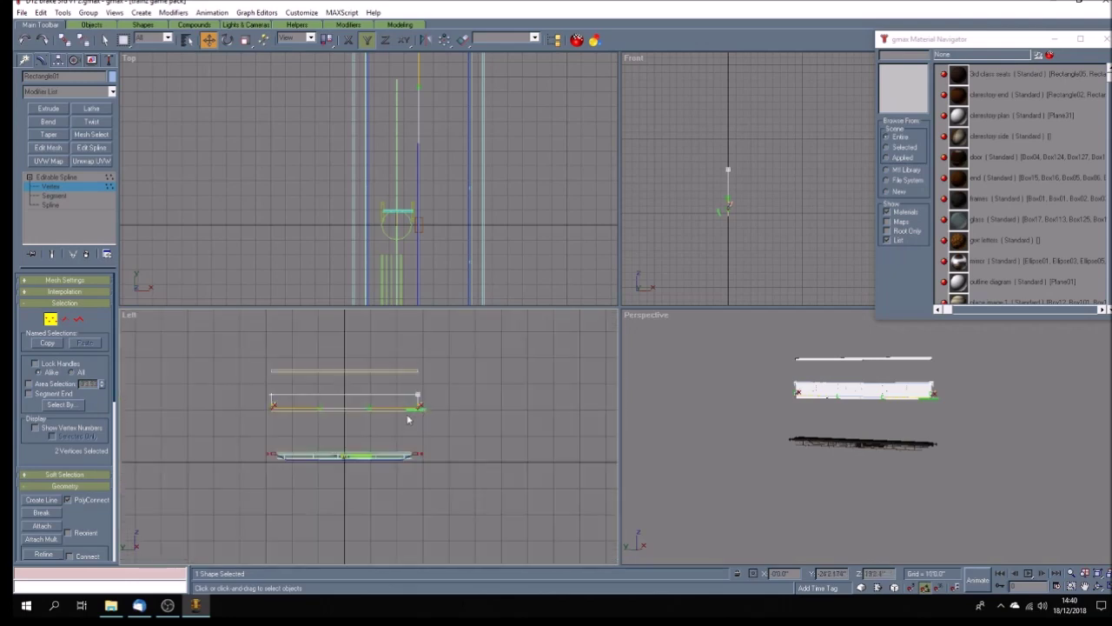
{"action": "scroll", "coordinate": [402, 416], "scroll_direction": "up", "scroll_amount": 4}
{"action": "scroll", "coordinate": [443, 414], "scroll_direction": "down", "scroll_amount": 5}
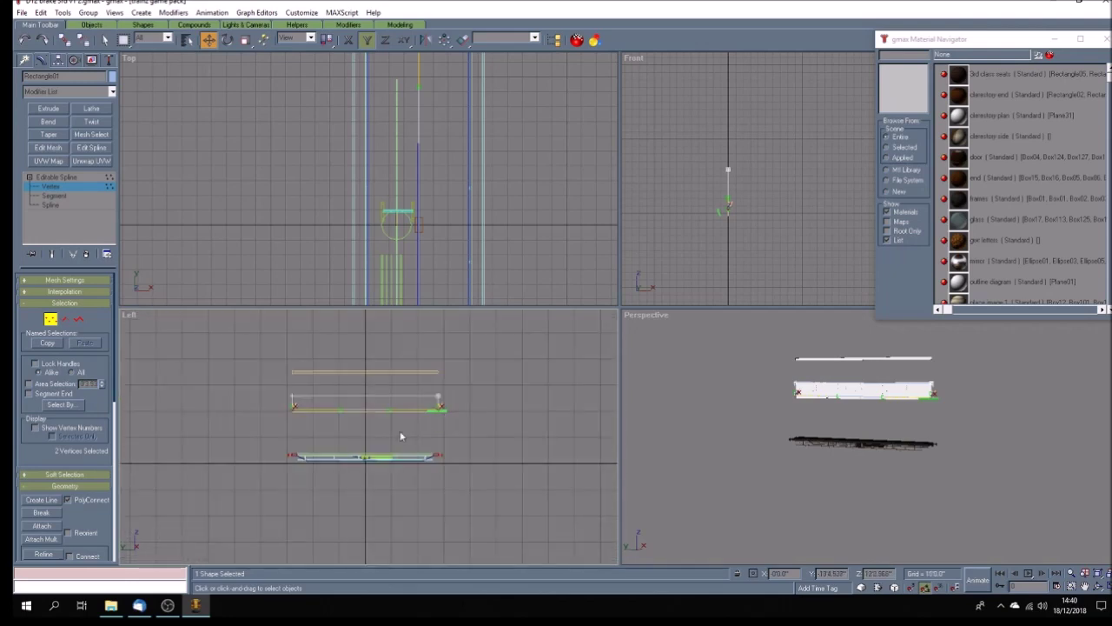
{"action": "left_click", "coordinate": [409, 429]}
{"action": "left_click", "coordinate": [55, 177]}
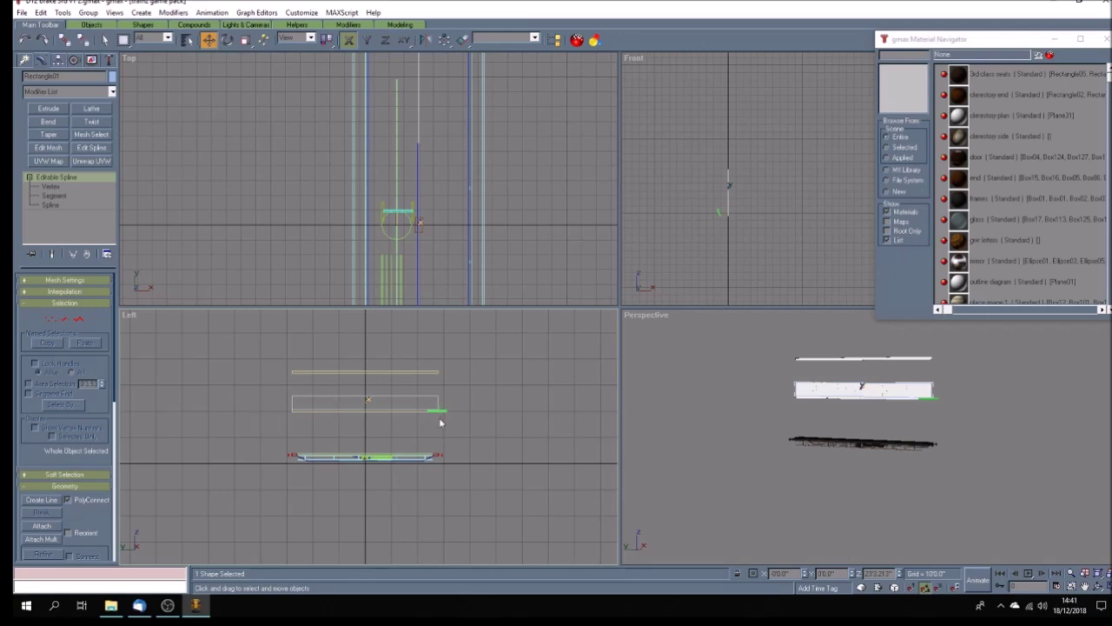
{"action": "left_click", "coordinate": [339, 426]}
Step: Set the Left view to Smooth + Highlights, maximise it and frame the door and window outlines on the side template
{"action": "right_click", "coordinate": [133, 318]}
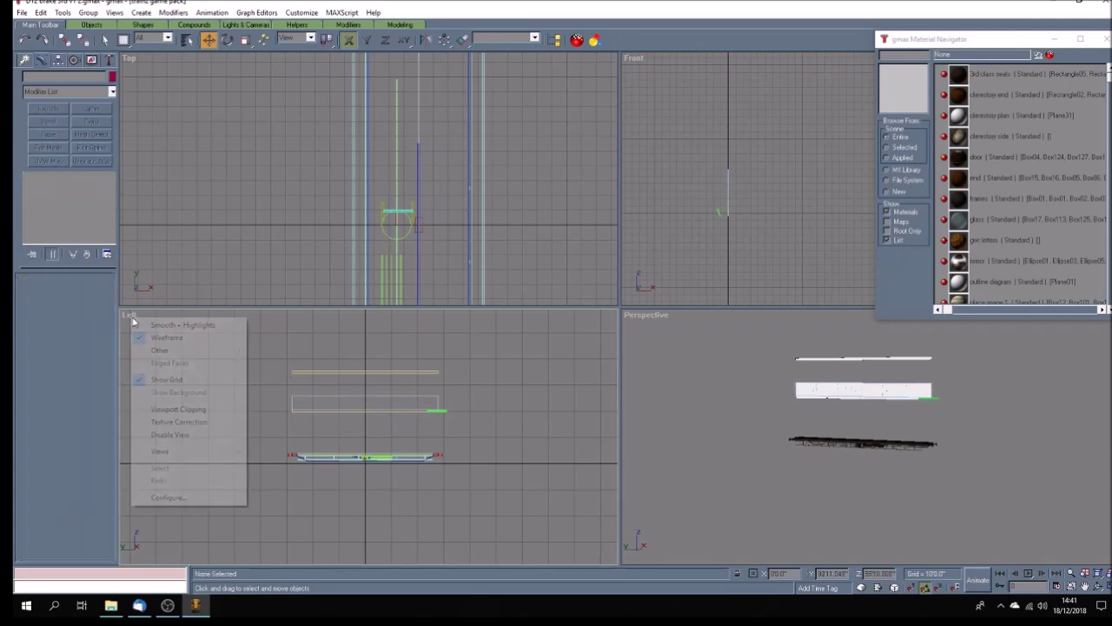
{"action": "left_click", "coordinate": [145, 325]}
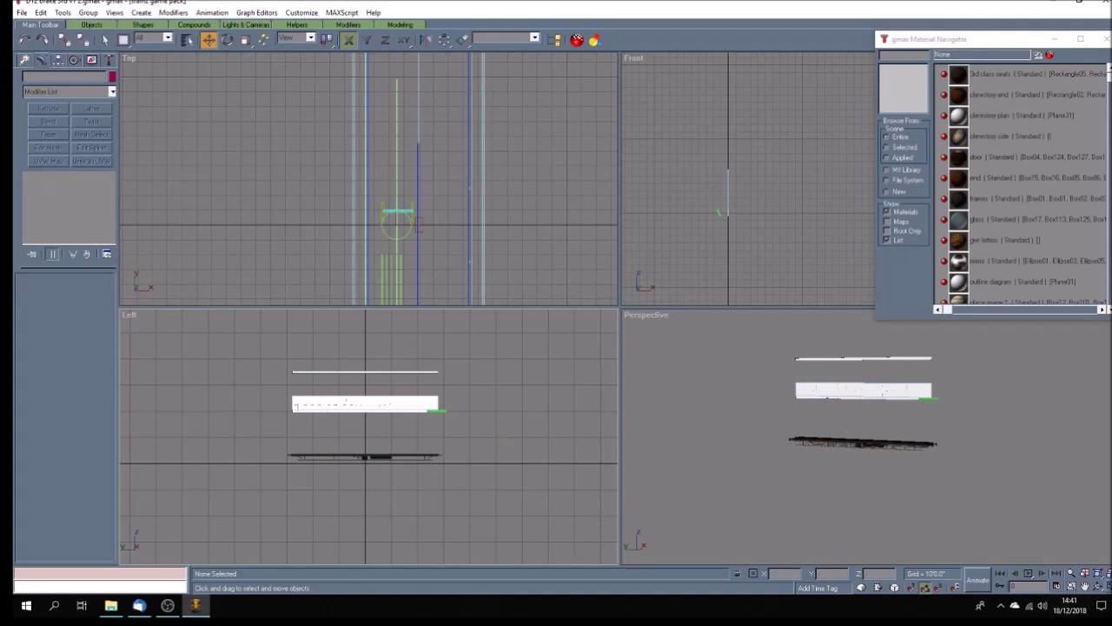
{"action": "left_click", "coordinate": [1098, 586]}
{"action": "left_click", "coordinate": [1084, 588]}
{"action": "mouse_move", "coordinate": [551, 281]}
{"action": "left_mouse_down"}
{"action": "mouse_move", "coordinate": [412, 343]}
{"action": "mouse_move", "coordinate": [479, 362]}
{"action": "mouse_move", "coordinate": [530, 355]}
{"action": "left_mouse_up"}
{"action": "scroll", "coordinate": [442, 326], "scroll_direction": "up", "scroll_amount": 2}
{"action": "left_click_drag", "start_coordinate": [279, 330], "coordinate": [384, 330]}
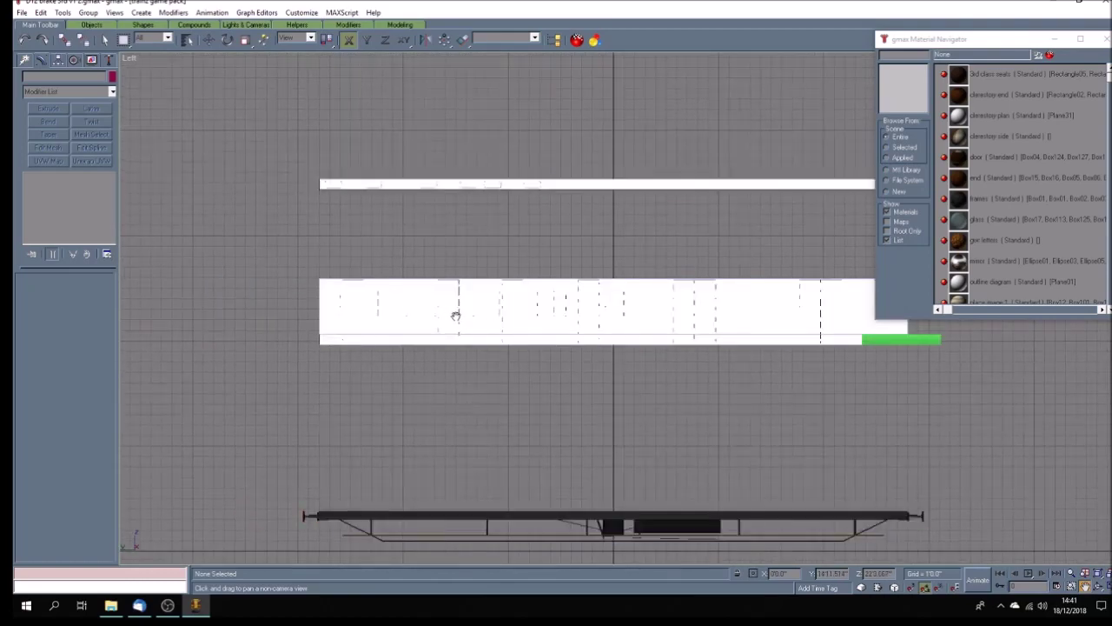
{"action": "scroll", "coordinate": [455, 313], "scroll_direction": "up", "scroll_amount": 3}
{"action": "left_click_drag", "start_coordinate": [459, 320], "coordinate": [531, 318]}
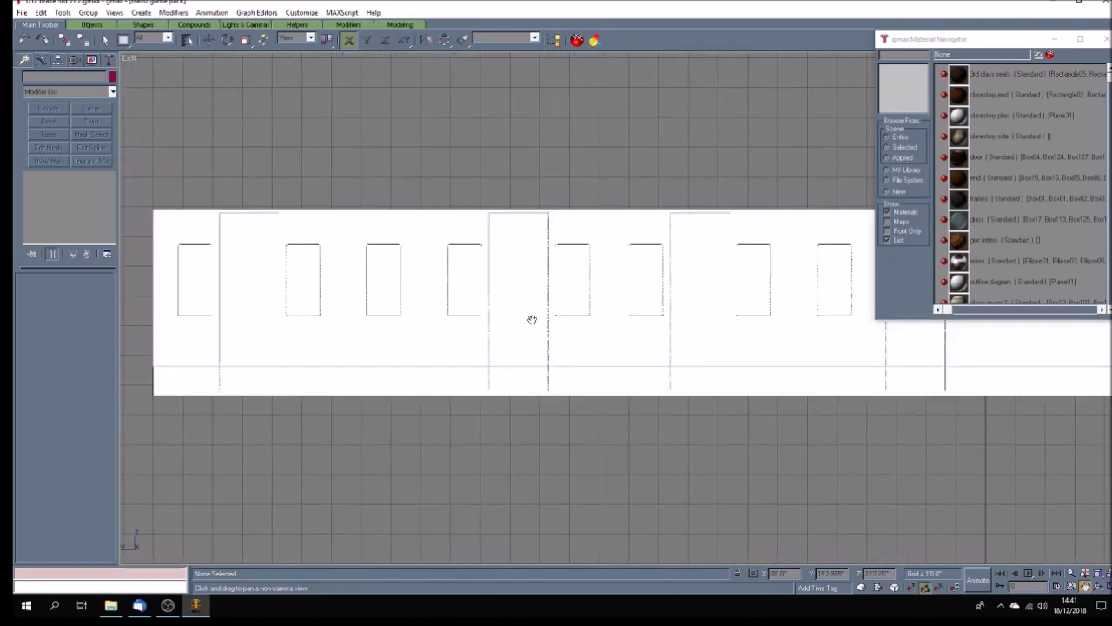
{"action": "scroll", "coordinate": [531, 318], "scroll_direction": "up", "scroll_amount": 4}
{"action": "scroll", "coordinate": [532, 319], "scroll_direction": "down", "scroll_amount": 4}
Step: Draw a door rectangle between two door outlines on the side template, with length 5'12" and width 2'0"
{"action": "left_click", "coordinate": [25, 60]}
{"action": "left_click", "coordinate": [87, 142]}
{"action": "left_click_drag", "start_coordinate": [405, 167], "coordinate": [451, 345]}
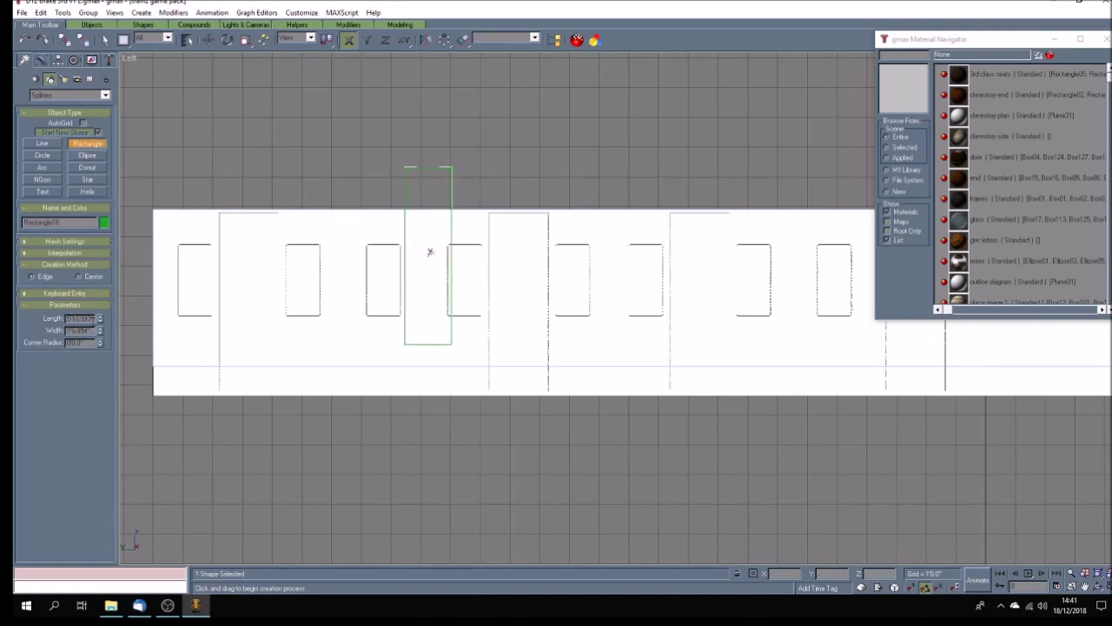
{"action": "left_click_drag", "start_coordinate": [94, 318], "coordinate": [31, 312]}
{"action": "type", "text": "512"}
{"action": "key", "text": "Return"}
{"action": "key", "text": "Tab"}
{"action": "type", "text": "20"}
{"action": "key", "text": "Return"}
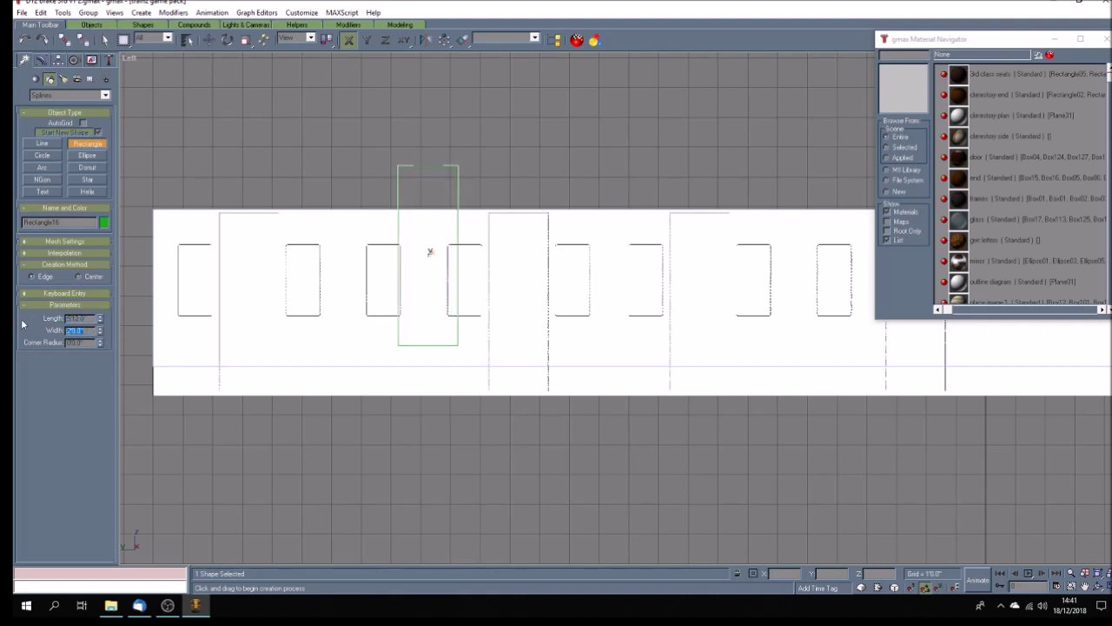
Step: Try to move the door rectangle, then restore the four-view layout, show the Perspective grid and orbit that view to check the axes
{"action": "left_click", "coordinate": [208, 39]}
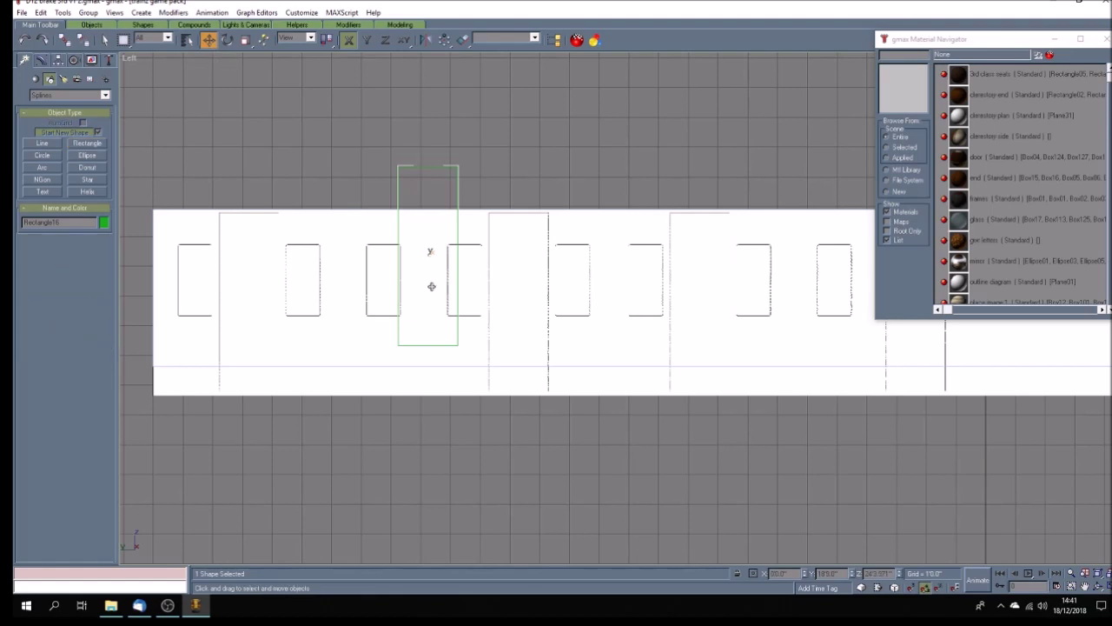
{"action": "left_click_drag", "start_coordinate": [431, 259], "coordinate": [429, 256]}
{"action": "left_click", "coordinate": [1107, 586]}
{"action": "left_click", "coordinate": [1098, 587]}
{"action": "left_click", "coordinate": [834, 468]}
{"action": "left_click_drag", "start_coordinate": [834, 468], "coordinate": [818, 482]}
{"action": "right_click", "coordinate": [662, 321]}
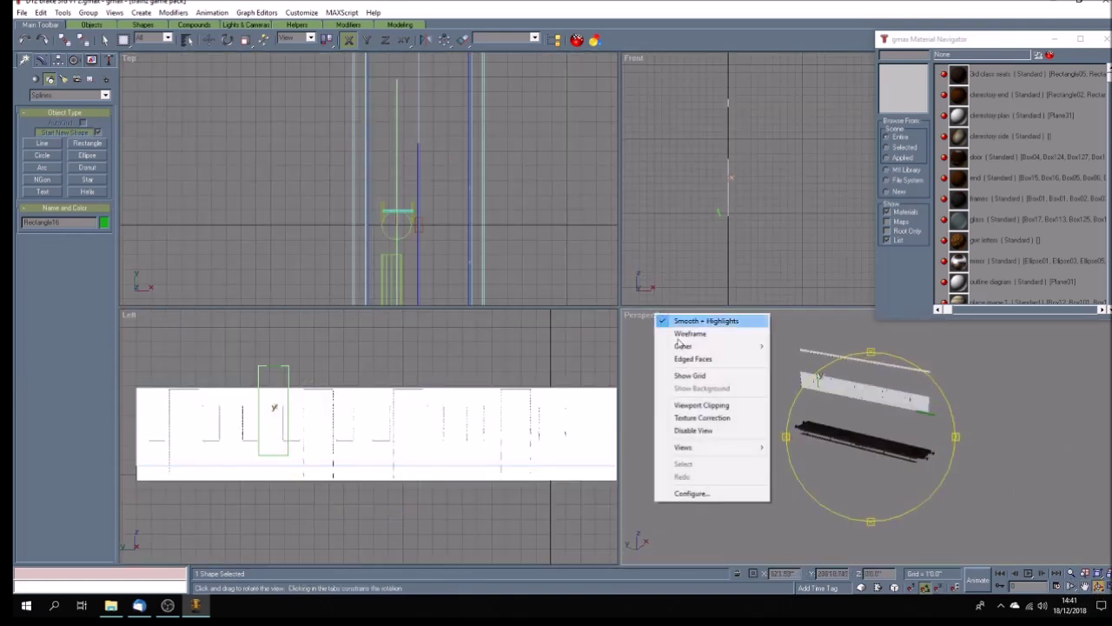
{"action": "left_click", "coordinate": [702, 375]}
{"action": "left_click_drag", "start_coordinate": [825, 486], "coordinate": [782, 459]}
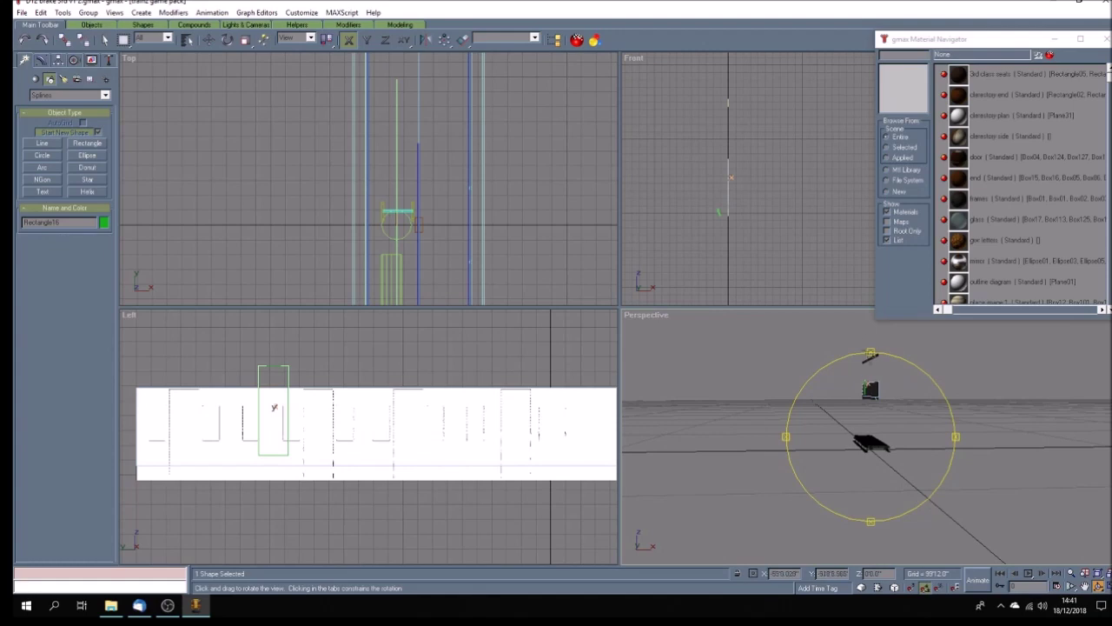
Step: Lower the door rectangle along the vertical axis until its top and bottom line up with the neighbouring door outline, comparing wireframe and shaded display
{"action": "left_click", "coordinate": [1086, 587]}
{"action": "left_click_drag", "start_coordinate": [329, 367], "coordinate": [399, 368]}
{"action": "scroll", "coordinate": [338, 420], "scroll_direction": "up", "scroll_amount": 3}
{"action": "left_click_drag", "start_coordinate": [332, 411], "coordinate": [352, 413]}
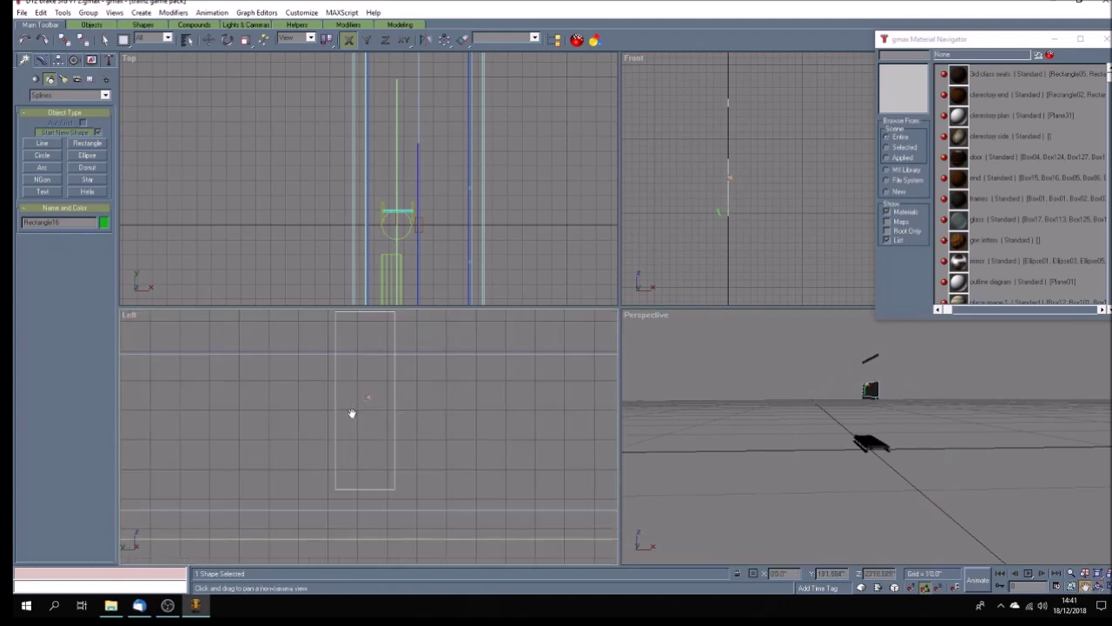
{"action": "left_click", "coordinate": [209, 40]}
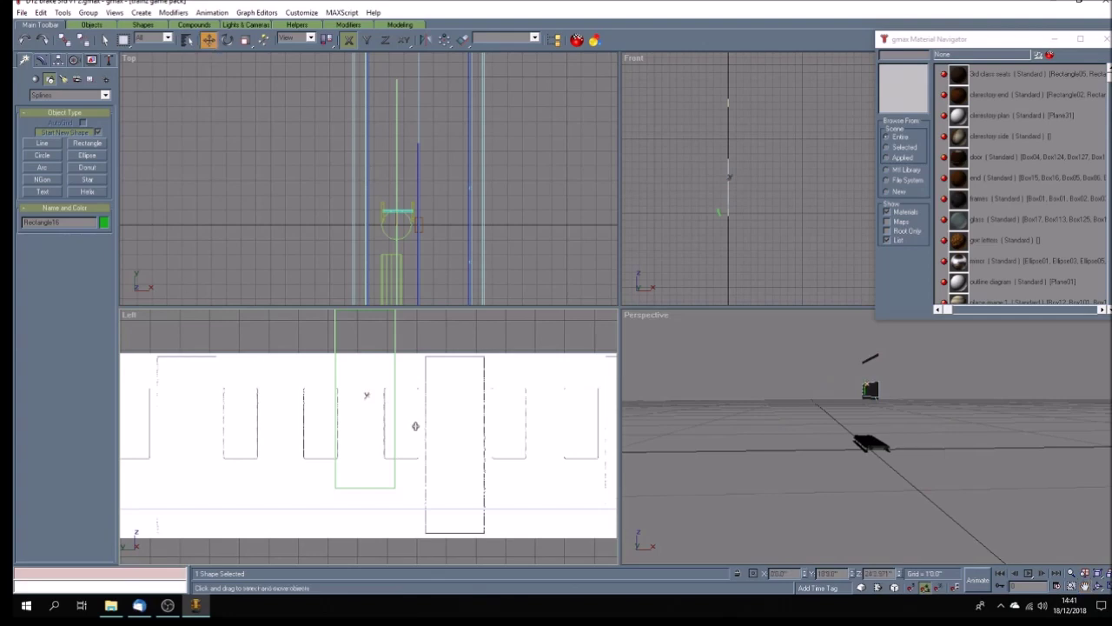
{"action": "key", "text": "F3"}
{"action": "left_click_drag", "start_coordinate": [364, 398], "coordinate": [365, 444]}
{"action": "key", "text": "F3"}
{"action": "key", "text": "F3"}
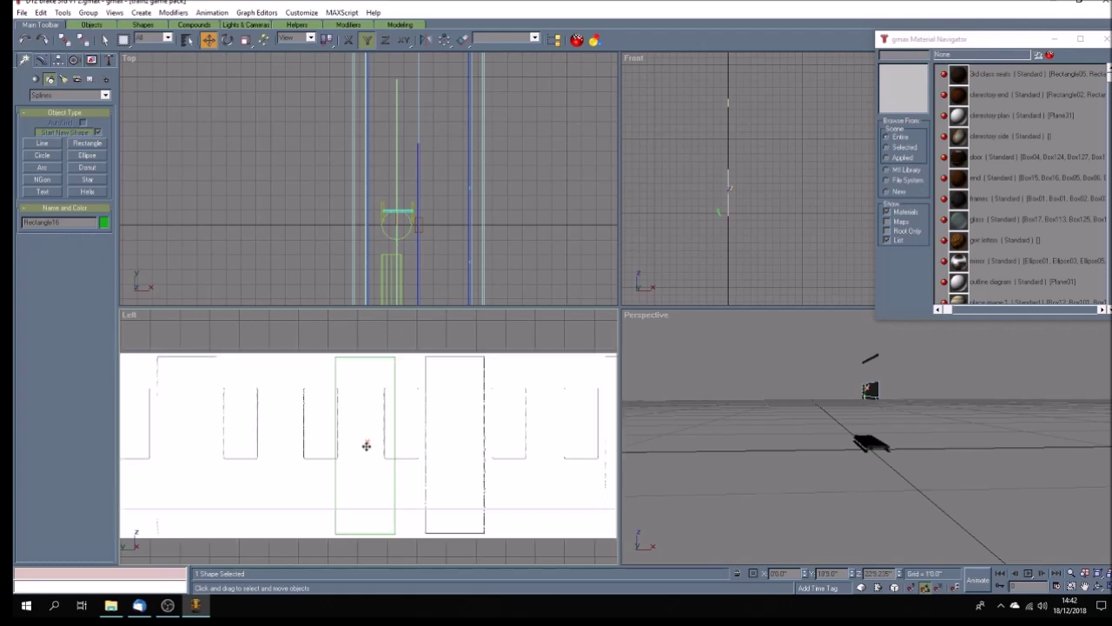
Step: Move the door rectangle in both axes onto the neighbouring door outline and fine-tune it so its top corner matches the template
{"action": "key", "text": "F8"}
{"action": "left_click_drag", "start_coordinate": [366, 446], "coordinate": [455, 445]}
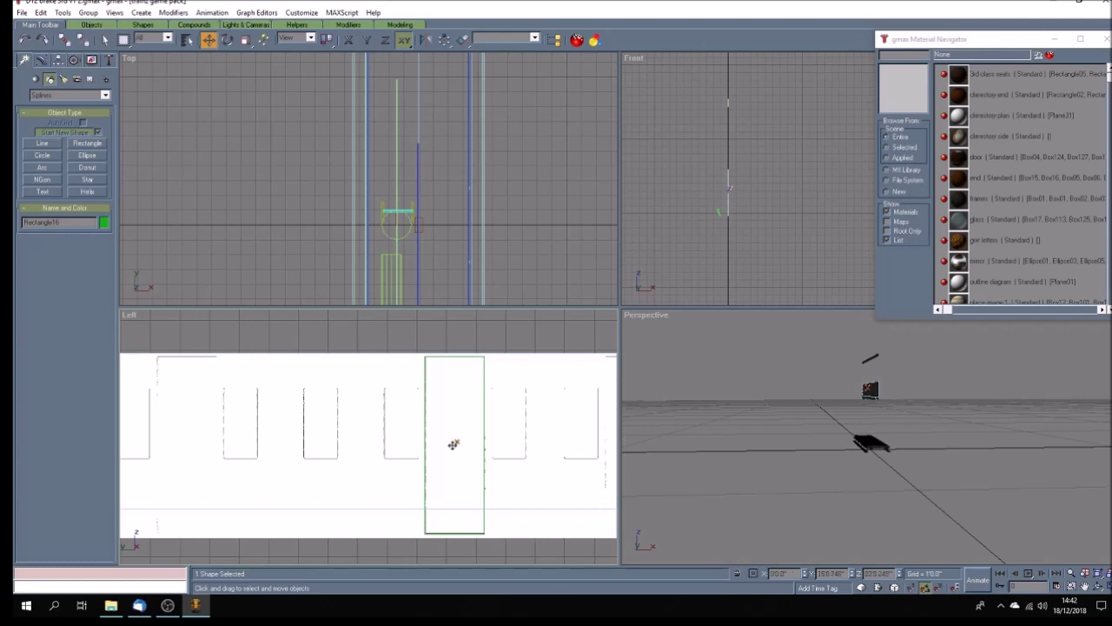
{"action": "scroll", "coordinate": [440, 357], "scroll_direction": "up", "scroll_amount": 5}
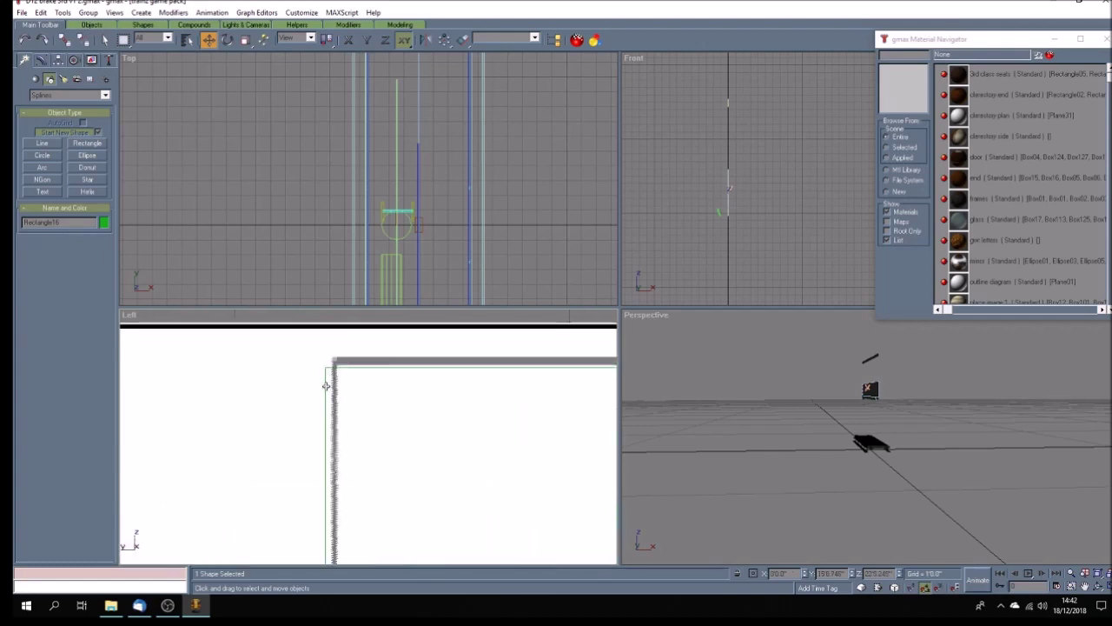
{"action": "left_click_drag", "start_coordinate": [327, 386], "coordinate": [336, 382]}
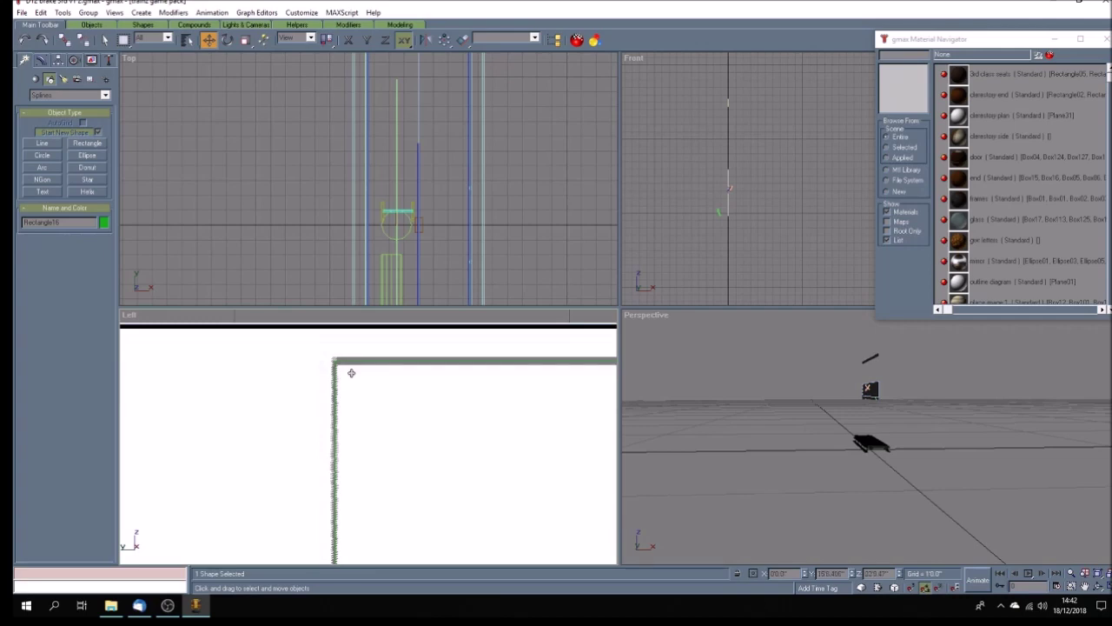
{"action": "scroll", "coordinate": [351, 373], "scroll_direction": "down", "scroll_amount": 5}
{"action": "scroll", "coordinate": [391, 467], "scroll_direction": "down", "scroll_amount": 3}
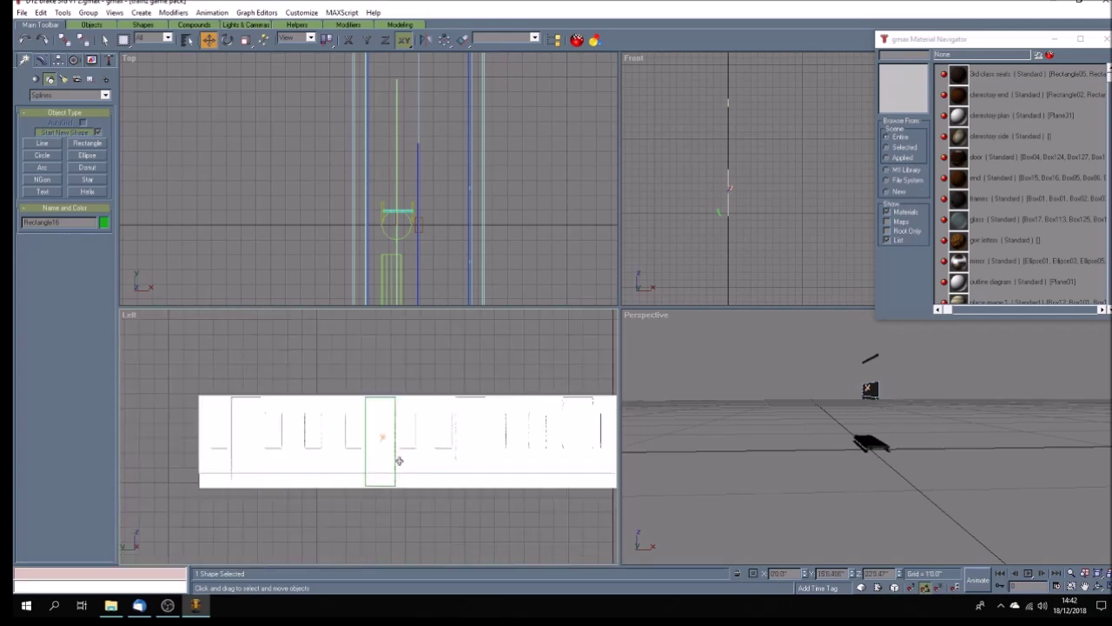
{"action": "scroll", "coordinate": [298, 460], "scroll_direction": "up", "scroll_amount": 3}
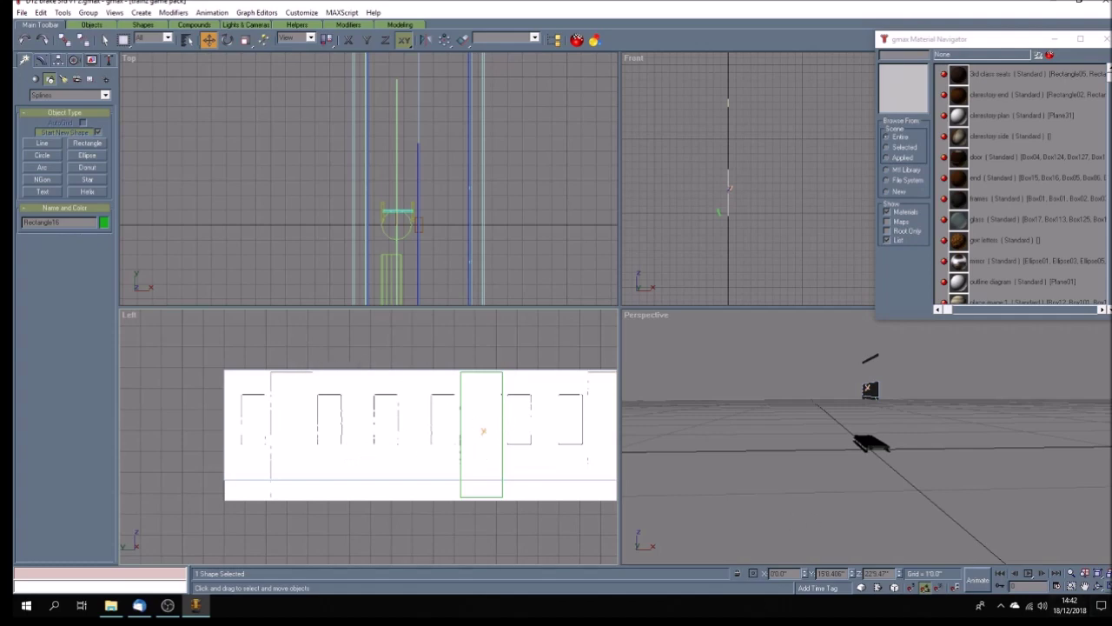
Step: Maximise the Left view and copy the door rectangle onto the door outline nearest the left end of the side template
{"action": "left_click", "coordinate": [1097, 586]}
{"action": "left_click", "coordinate": [1084, 586]}
{"action": "left_click_drag", "start_coordinate": [750, 391], "coordinate": [655, 397]}
{"action": "left_click", "coordinate": [208, 39]}
{"action": "key", "text": "F3"}
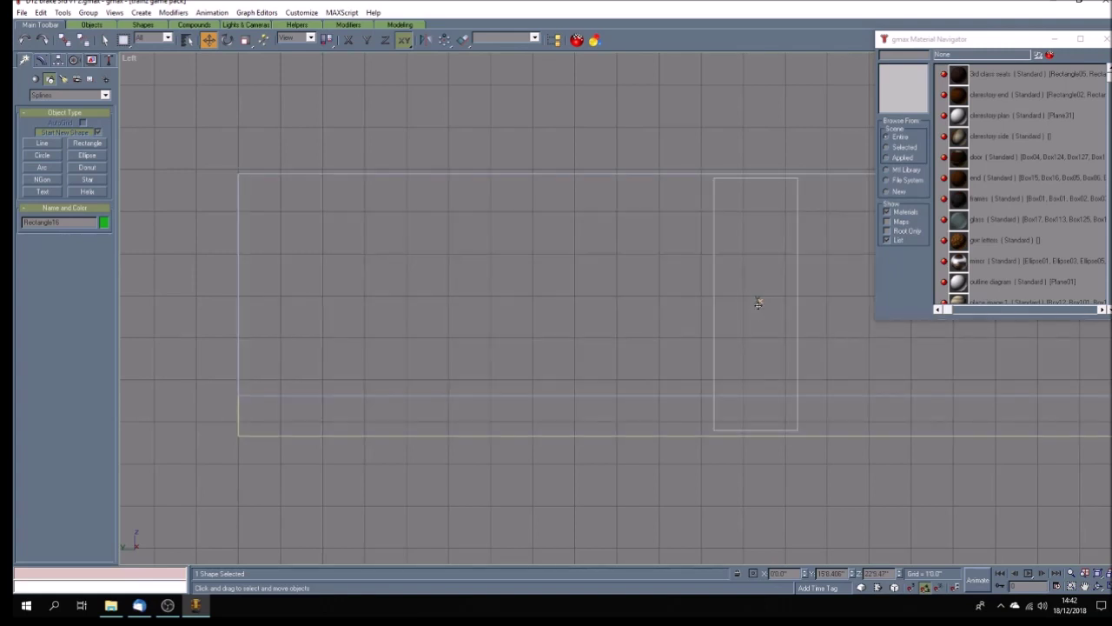
{"action": "key", "text": "F3"}
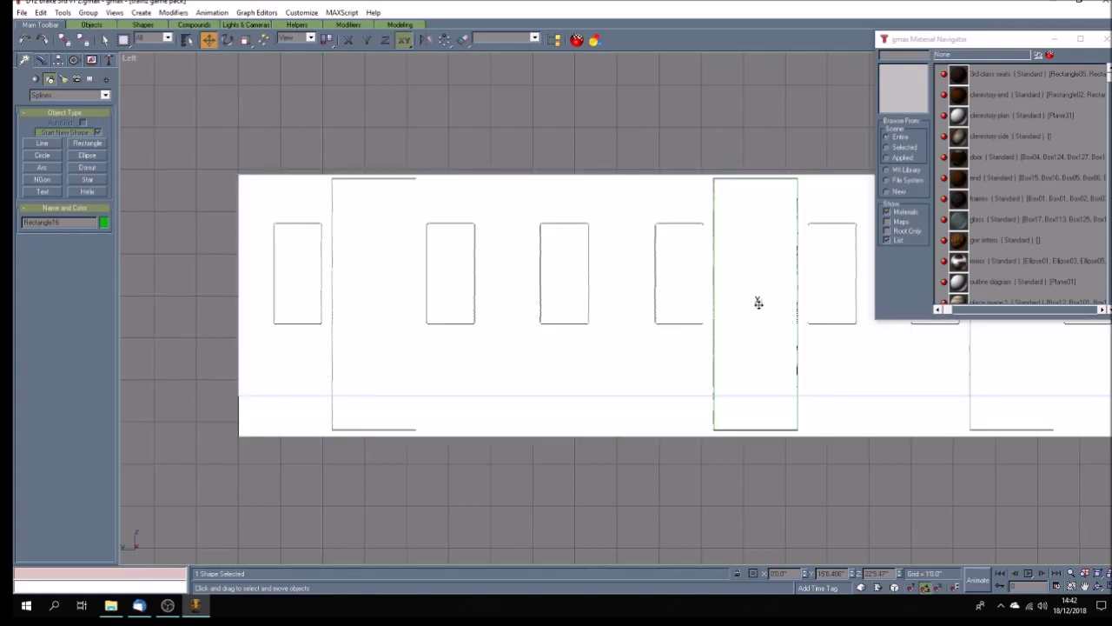
{"action": "left_click_drag", "start_coordinate": [759, 302], "coordinate": [378, 306], "text": "shift"}
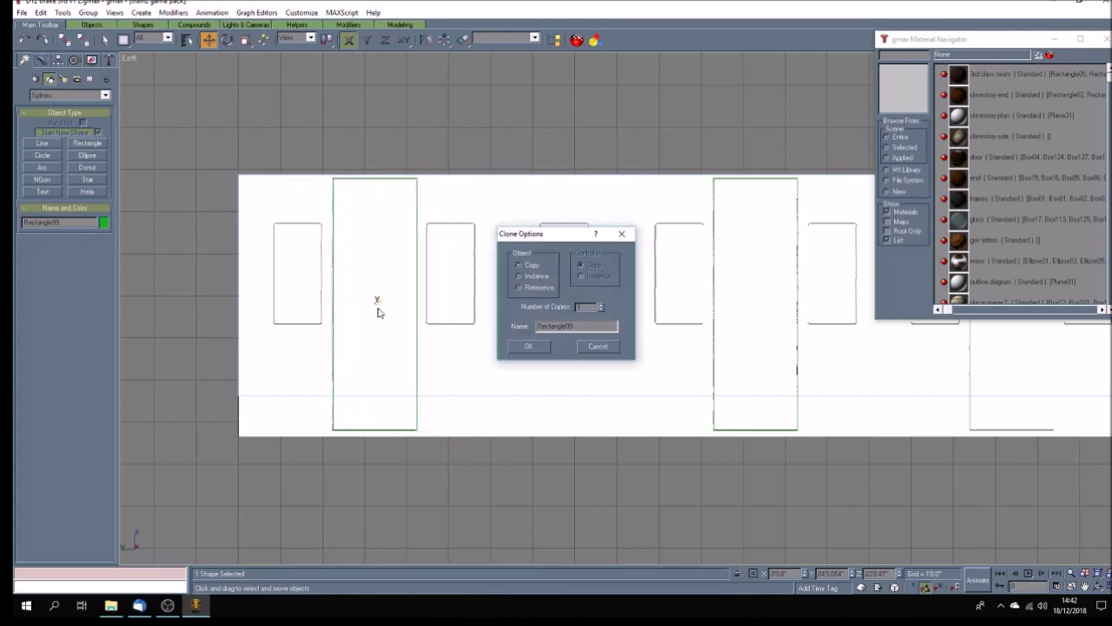
{"action": "left_click", "coordinate": [526, 347]}
Step: Convert both the copied and the original door rectangles to Editable Spline
{"action": "left_click", "coordinate": [43, 61]}
{"action": "right_click", "coordinate": [60, 187]}
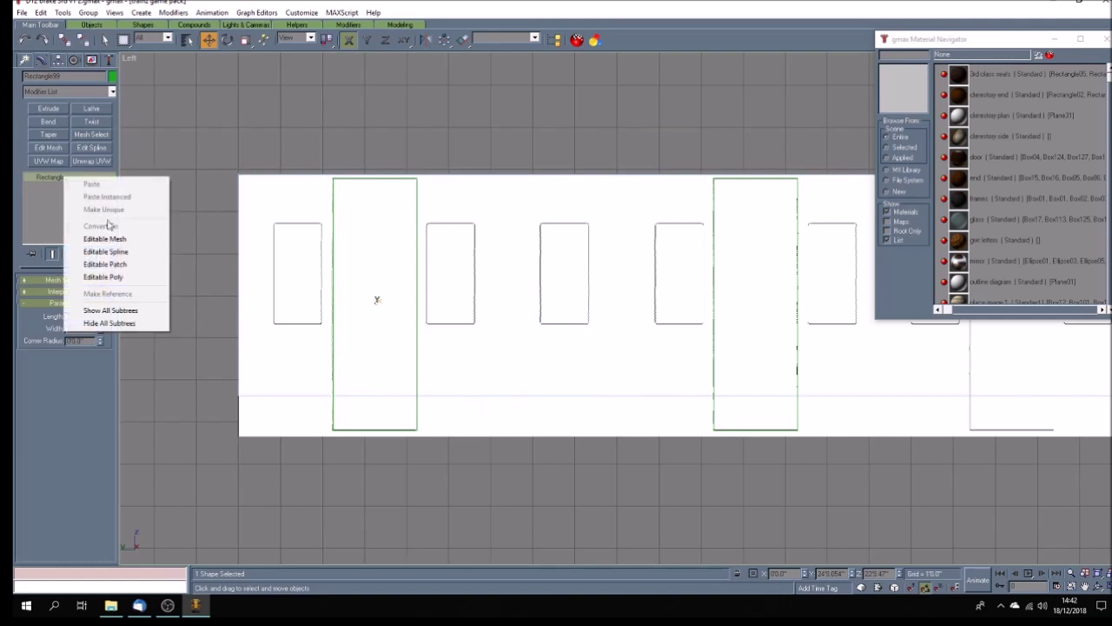
{"action": "left_click", "coordinate": [126, 252]}
{"action": "left_click", "coordinate": [713, 286]}
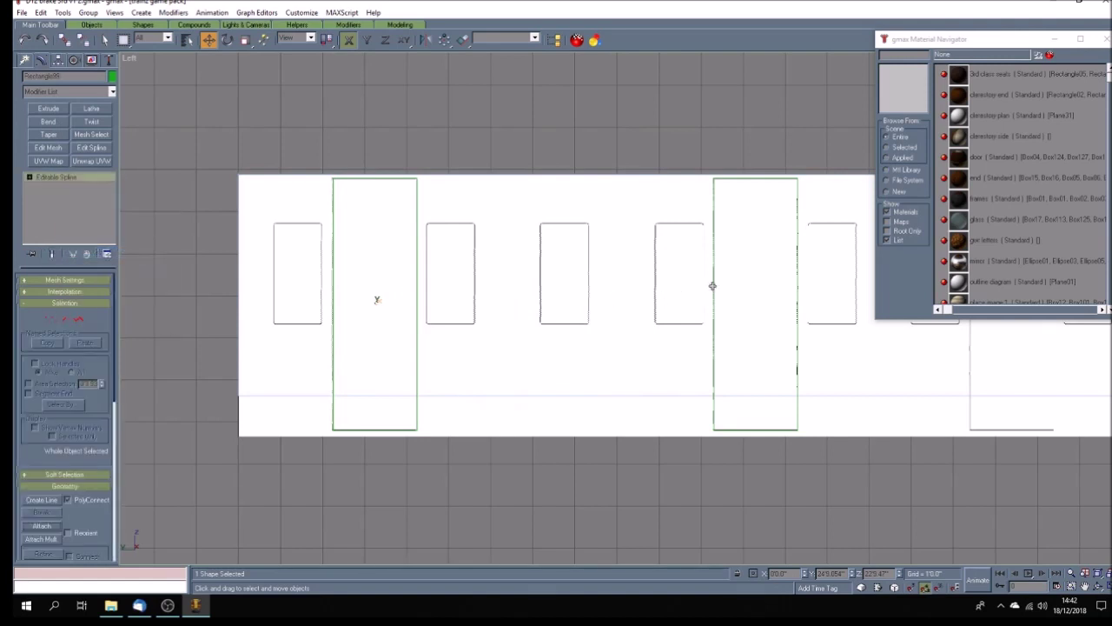
{"action": "right_click", "coordinate": [111, 186]}
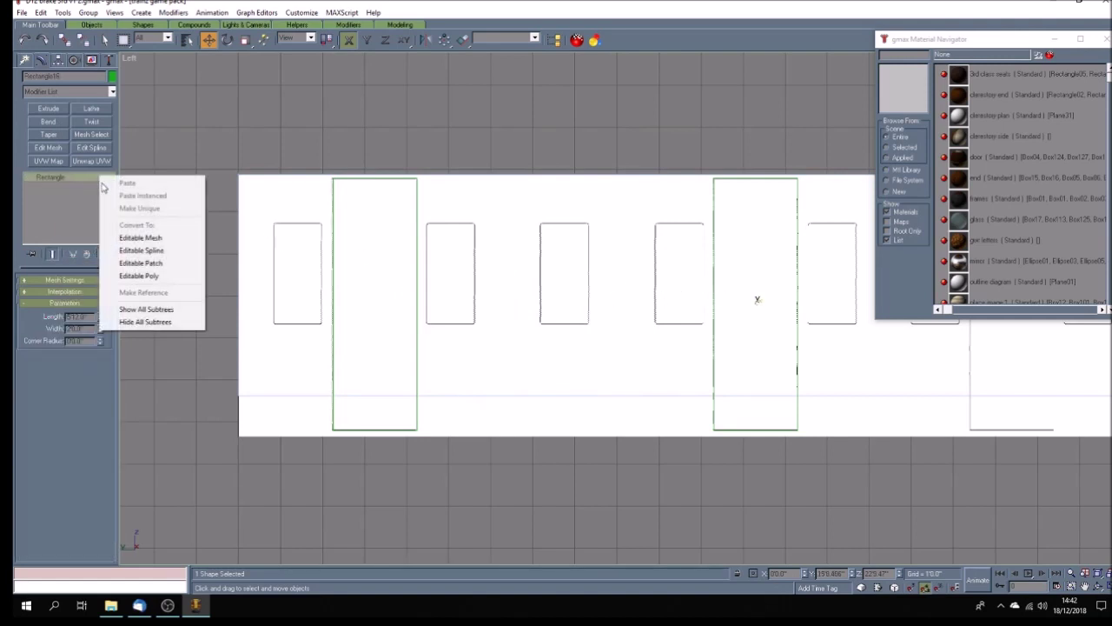
{"action": "left_click", "coordinate": [113, 252]}
Step: Copy the door spline onto each of the next two single-door outlines further along the side template
{"action": "left_click", "coordinate": [1084, 587]}
{"action": "left_click_drag", "start_coordinate": [788, 402], "coordinate": [270, 405]}
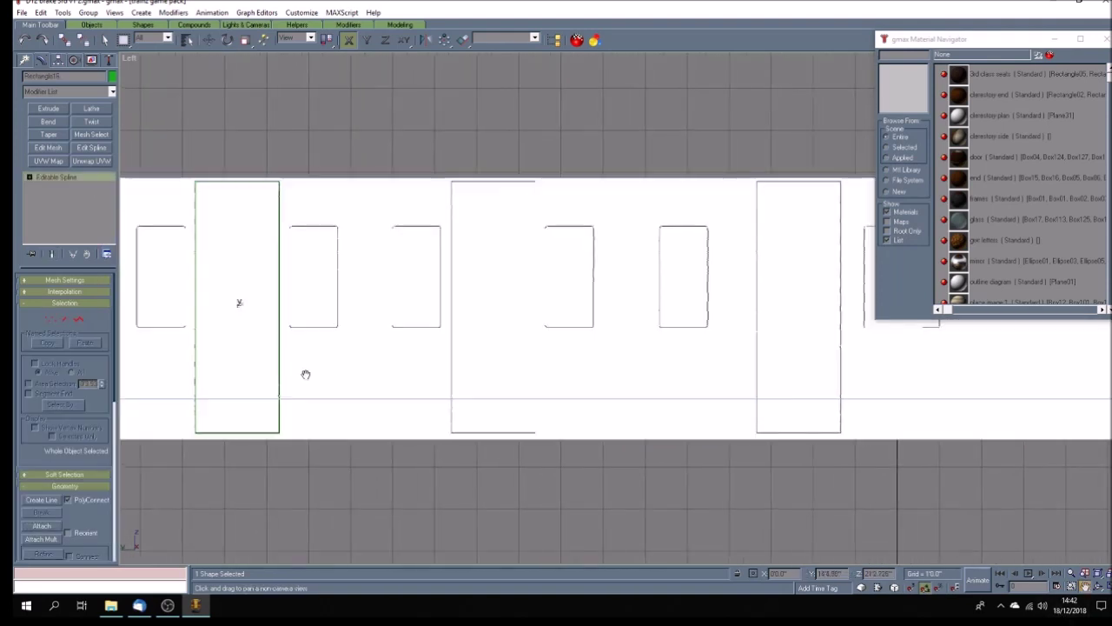
{"action": "left_click", "coordinate": [208, 40]}
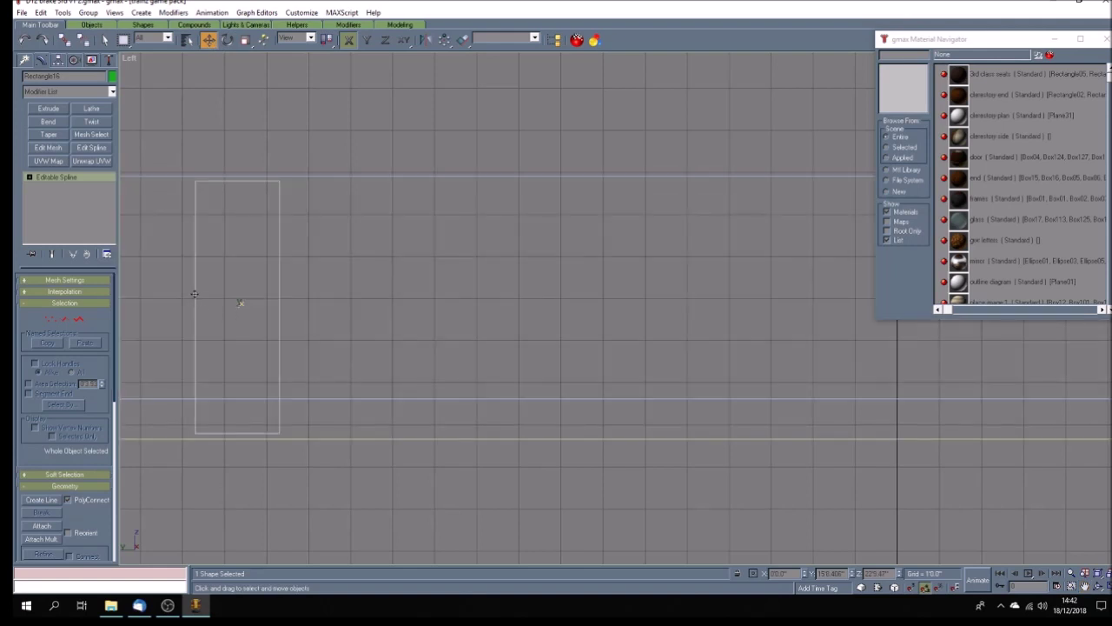
{"action": "left_click_drag", "start_coordinate": [195, 295], "coordinate": [452, 308], "text": "shift"}
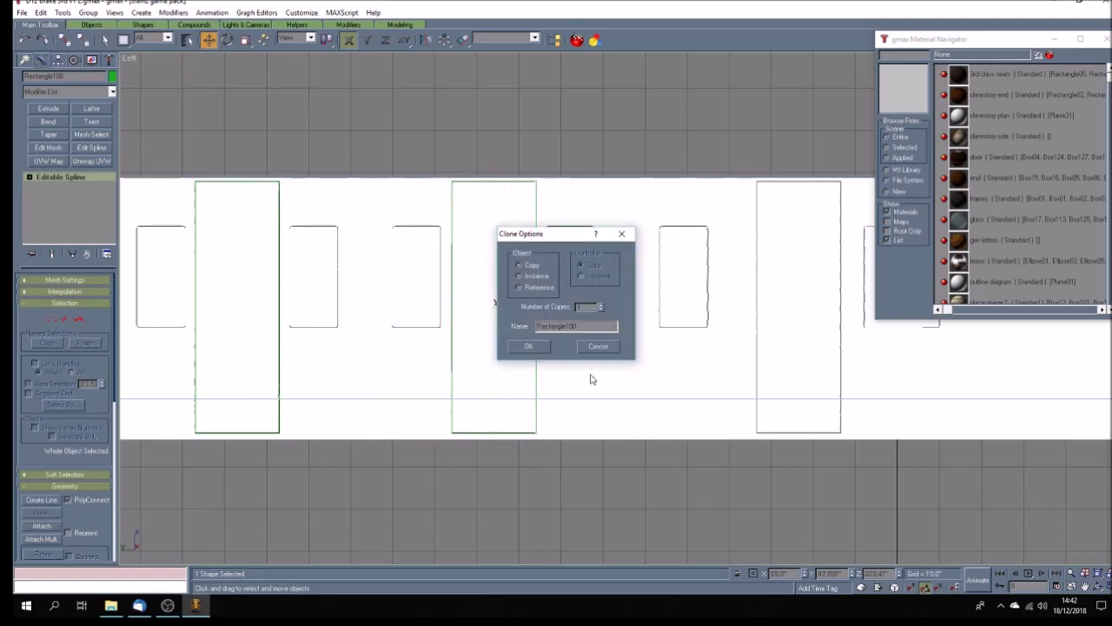
{"action": "left_click", "coordinate": [545, 351]}
{"action": "left_click_drag", "start_coordinate": [451, 337], "coordinate": [756, 349], "text": "shift"}
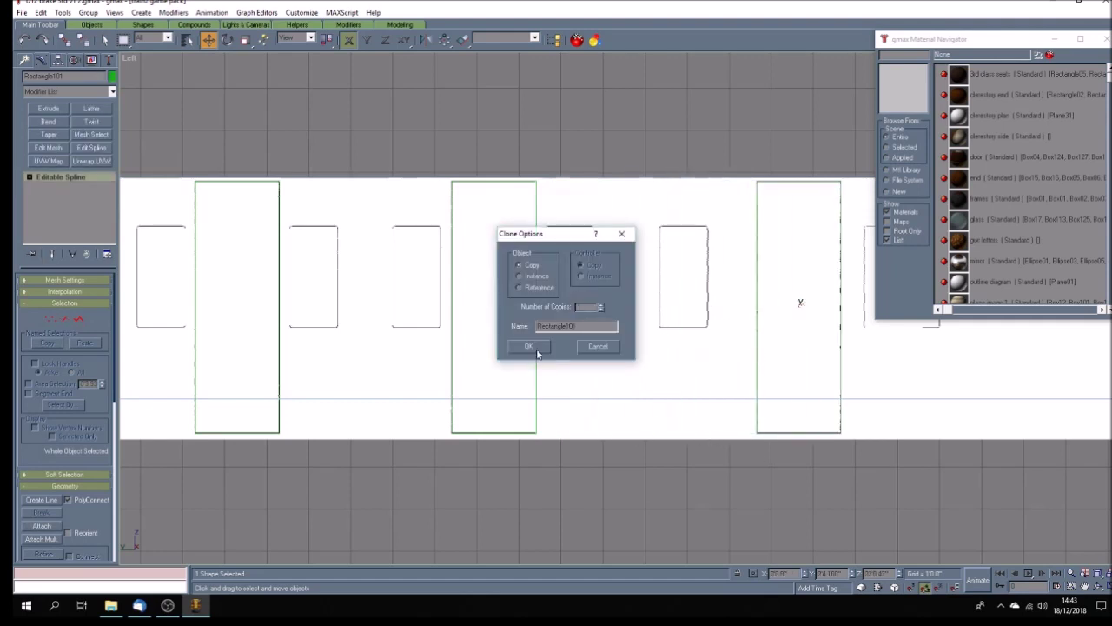
{"action": "left_click", "coordinate": [529, 346]}
Step: Copy the last door spline to the first double-door outline and align it with the left-hand leaf
{"action": "left_click", "coordinate": [1084, 587]}
{"action": "left_click_drag", "start_coordinate": [927, 433], "coordinate": [308, 423]}
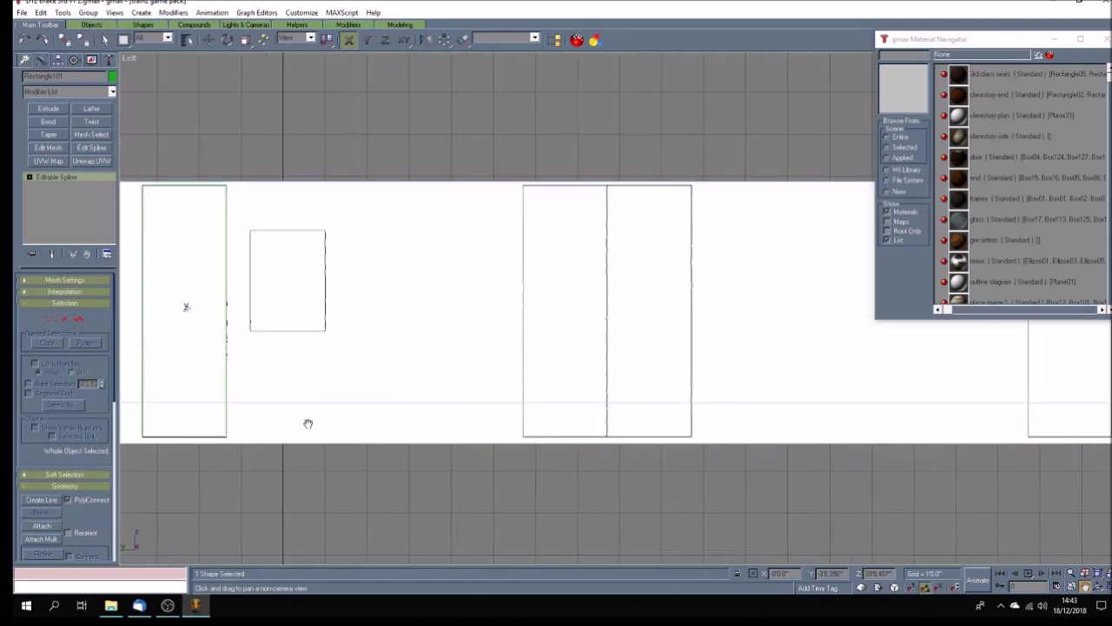
{"action": "left_click", "coordinate": [209, 39]}
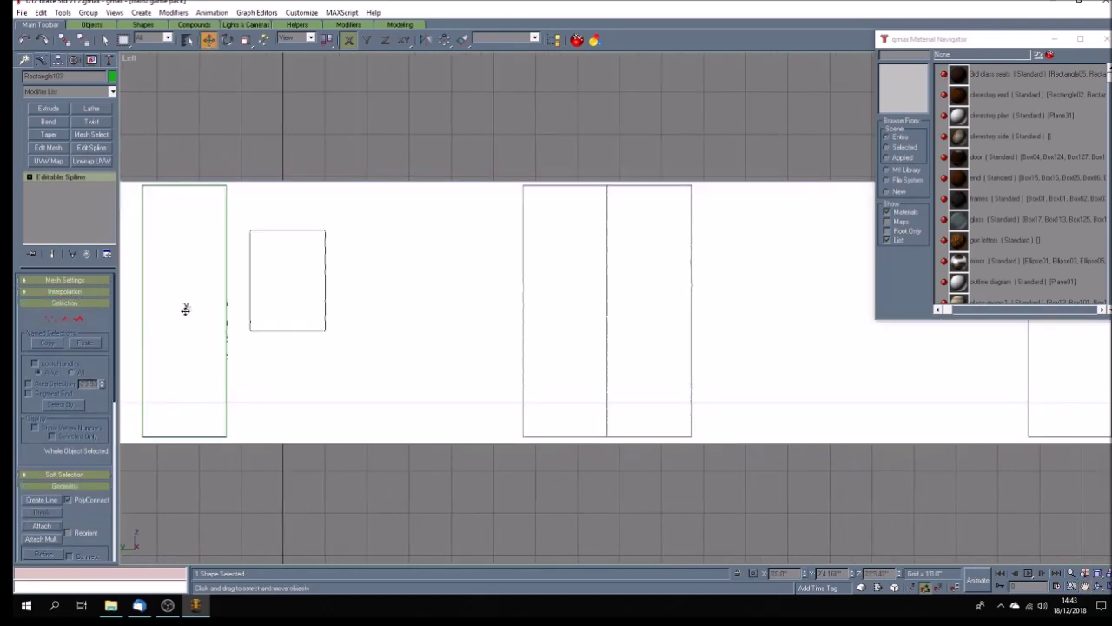
{"action": "mouse_move", "coordinate": [185, 308]}
{"action": "left_mouse_down", "text": "shift"}
{"action": "mouse_move", "coordinate": [629, 347]}
{"action": "mouse_move", "coordinate": [606, 350]}
{"action": "left_mouse_up", "text": "shift"}
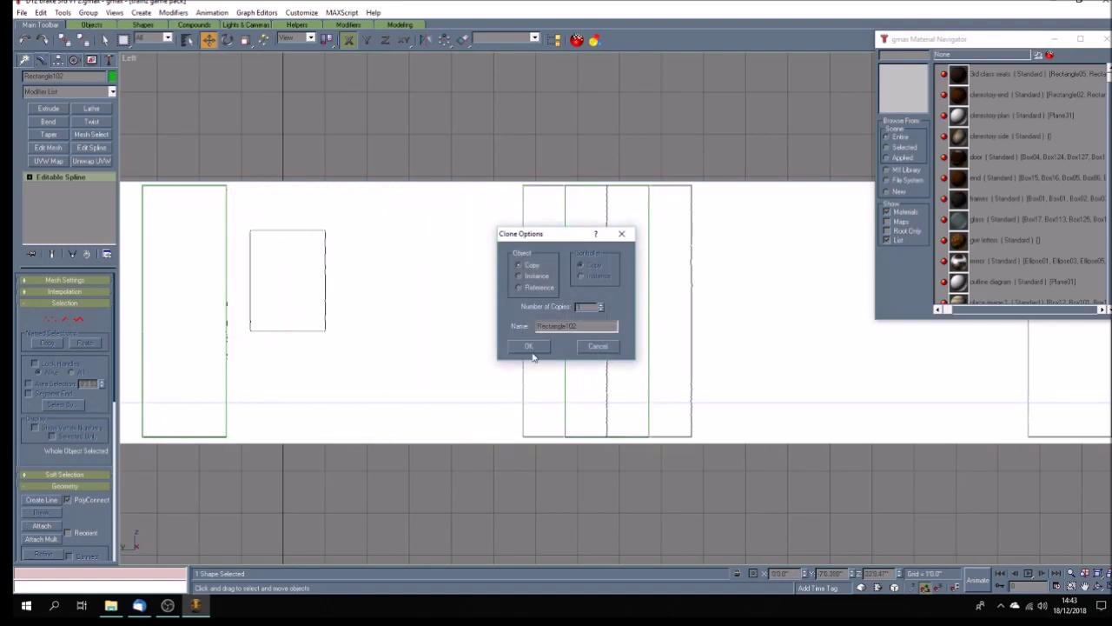
{"action": "left_click", "coordinate": [540, 350]}
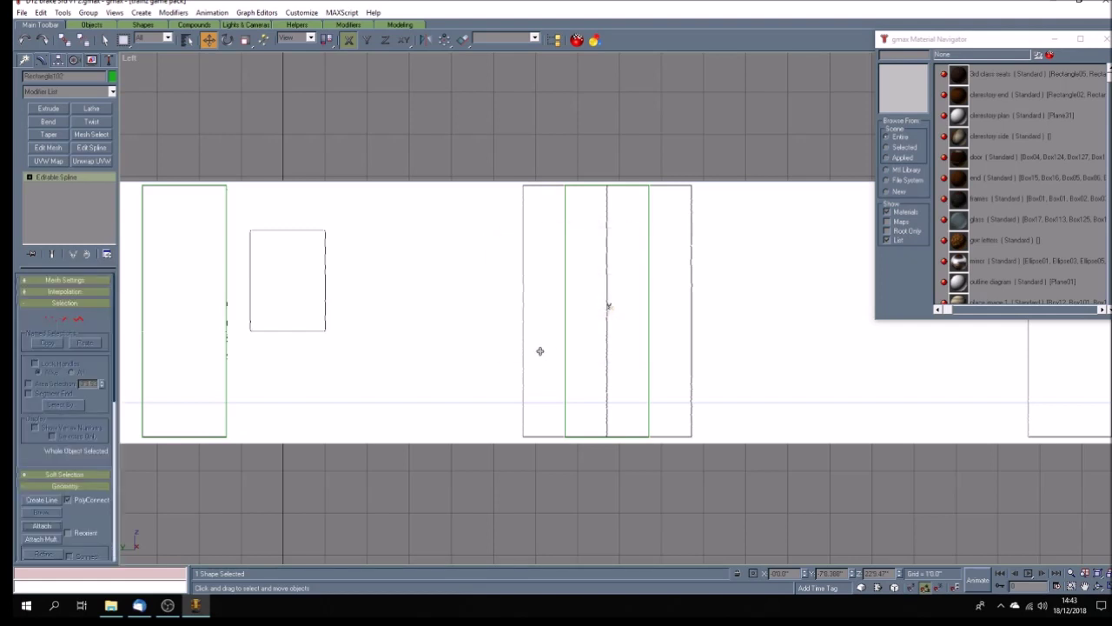
{"action": "left_click_drag", "start_coordinate": [565, 330], "coordinate": [525, 330]}
{"action": "scroll", "coordinate": [525, 329], "scroll_direction": "up", "scroll_amount": 3}
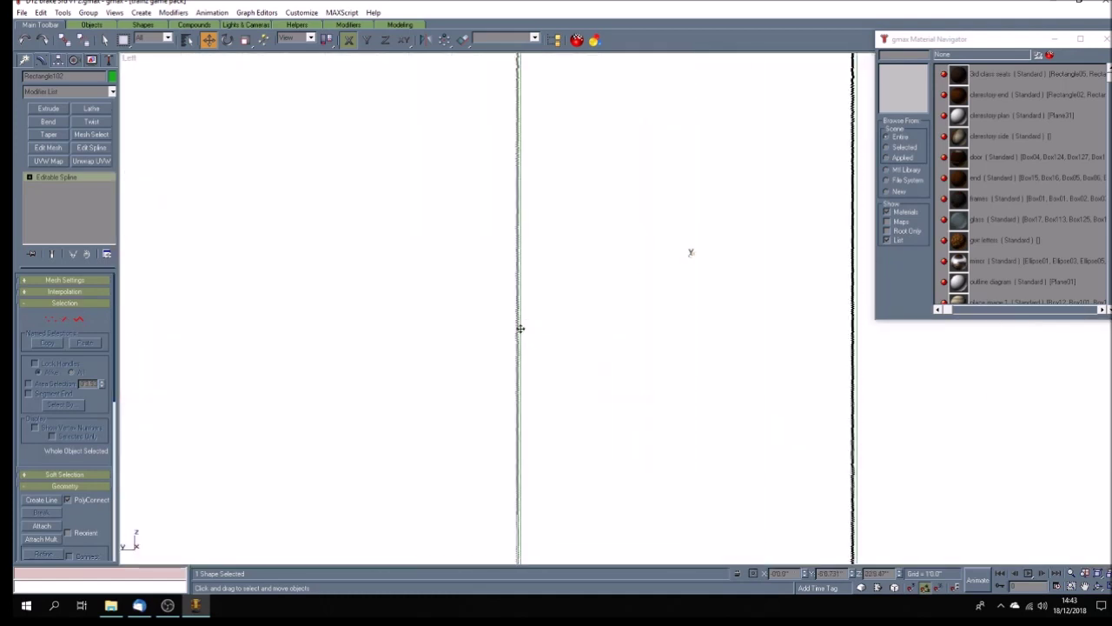
{"action": "left_click_drag", "start_coordinate": [520, 328], "coordinate": [518, 329]}
{"action": "scroll", "coordinate": [365, 331], "scroll_direction": "down", "scroll_amount": 4}
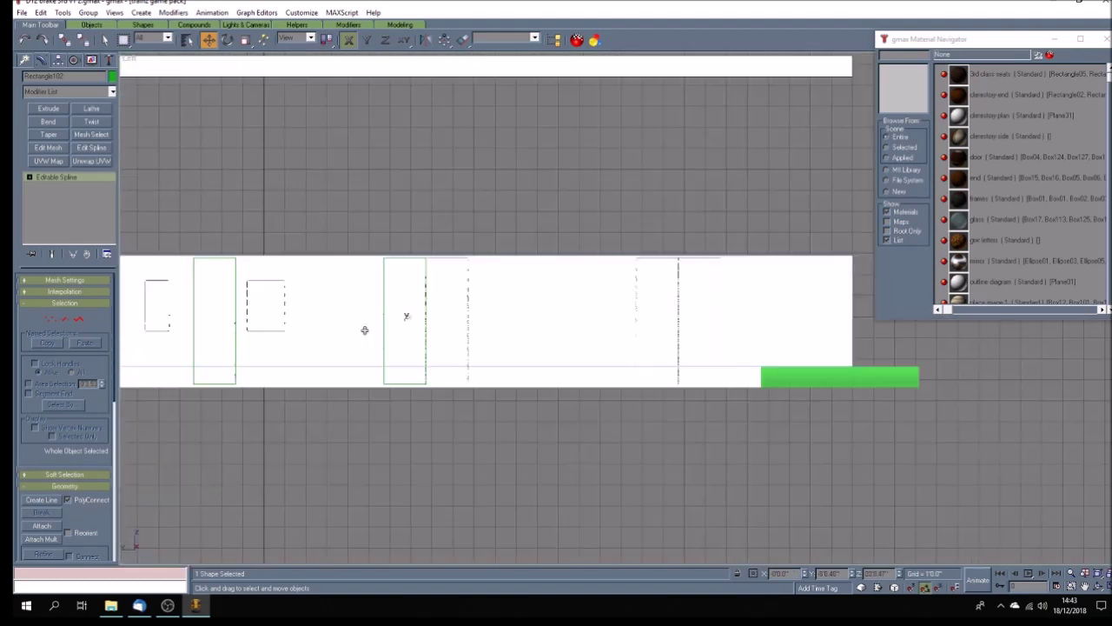
Step: Set the Left view to Wireframe and copy the left-hand leaf rectangle sideways to form the adjoining right-hand leaf
{"action": "scroll", "coordinate": [417, 331], "scroll_direction": "up", "scroll_amount": 6}
{"action": "scroll", "coordinate": [415, 330], "scroll_direction": "down", "scroll_amount": 7}
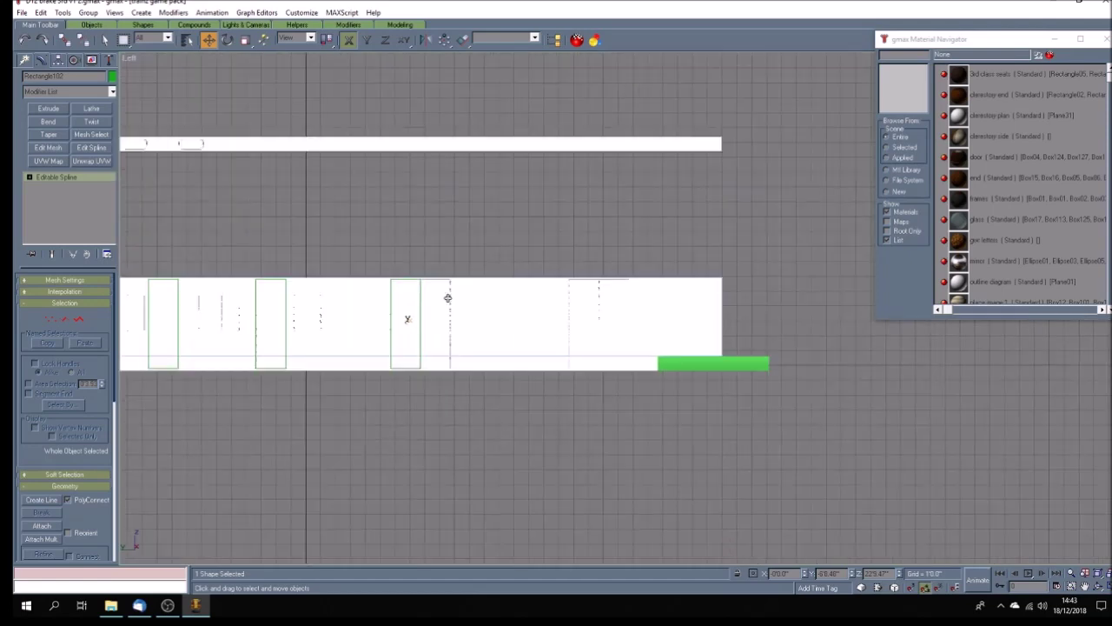
{"action": "scroll", "coordinate": [451, 280], "scroll_direction": "up", "scroll_amount": 1}
{"action": "scroll", "coordinate": [428, 280], "scroll_direction": "up", "scroll_amount": 4}
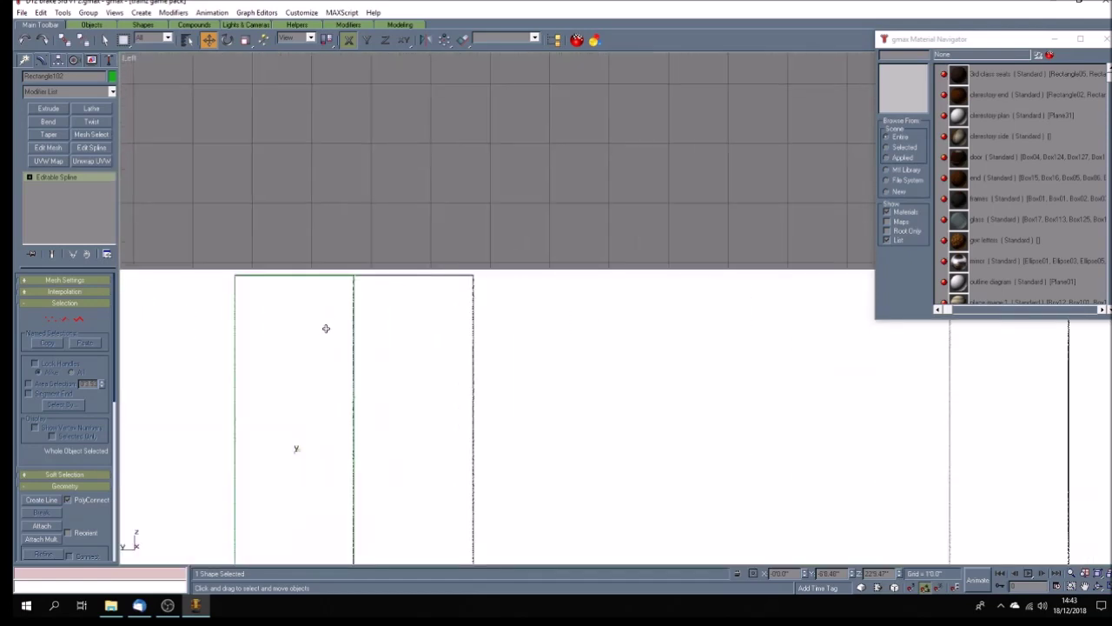
{"action": "right_click", "coordinate": [129, 58]}
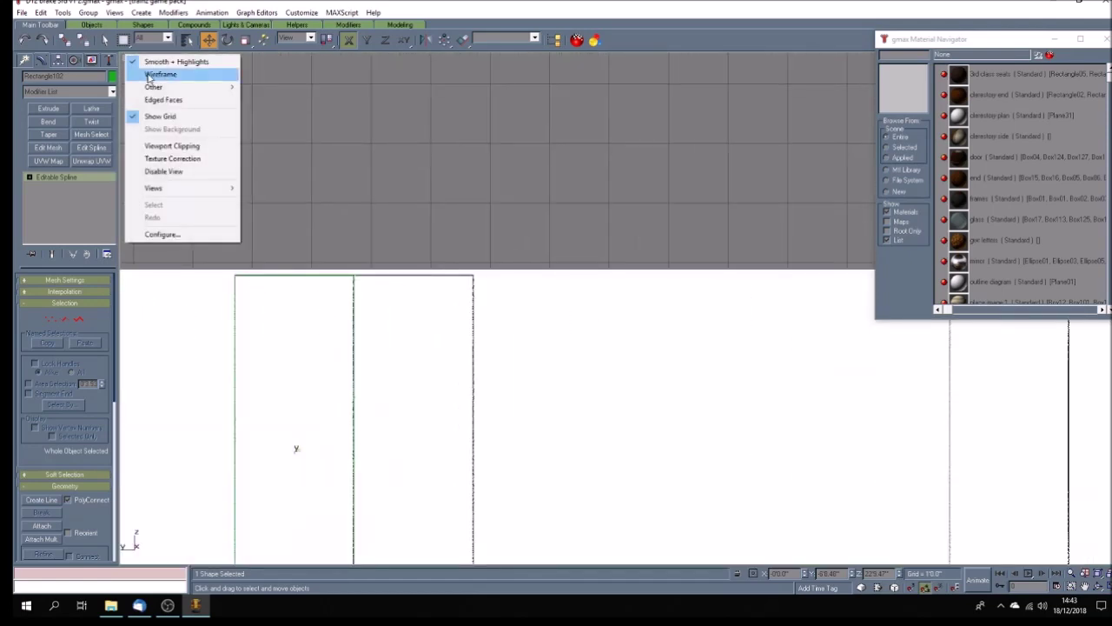
{"action": "left_click", "coordinate": [152, 73]}
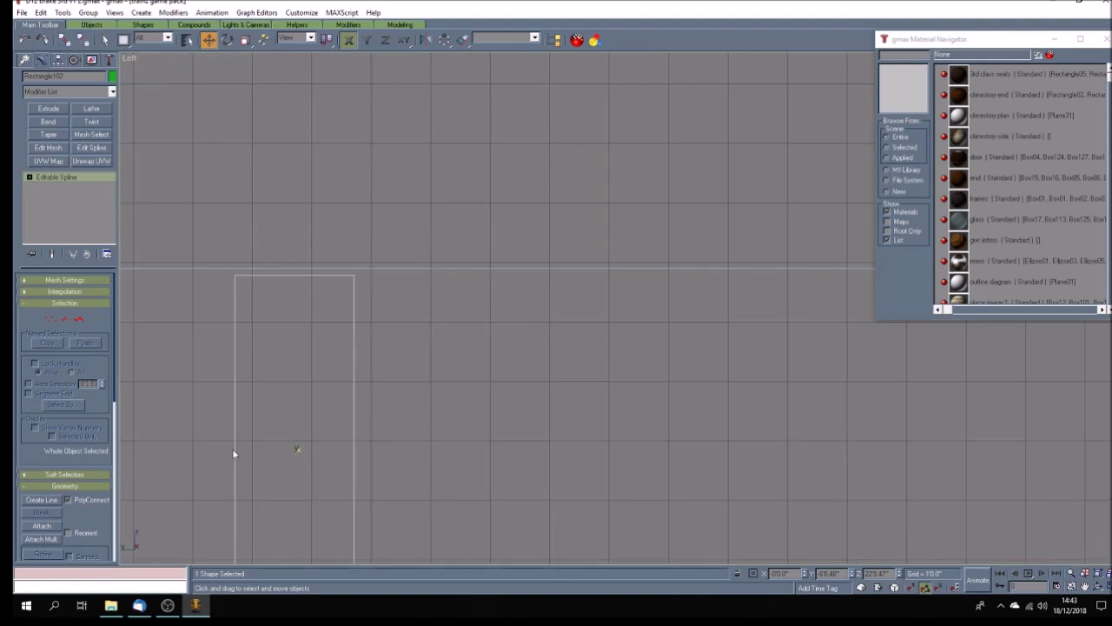
{"action": "mouse_move", "coordinate": [296, 453]}
{"action": "left_mouse_down", "text": "shift"}
{"action": "mouse_move", "coordinate": [414, 449]}
{"action": "mouse_move", "coordinate": [413, 462]}
{"action": "left_mouse_up", "text": "shift"}
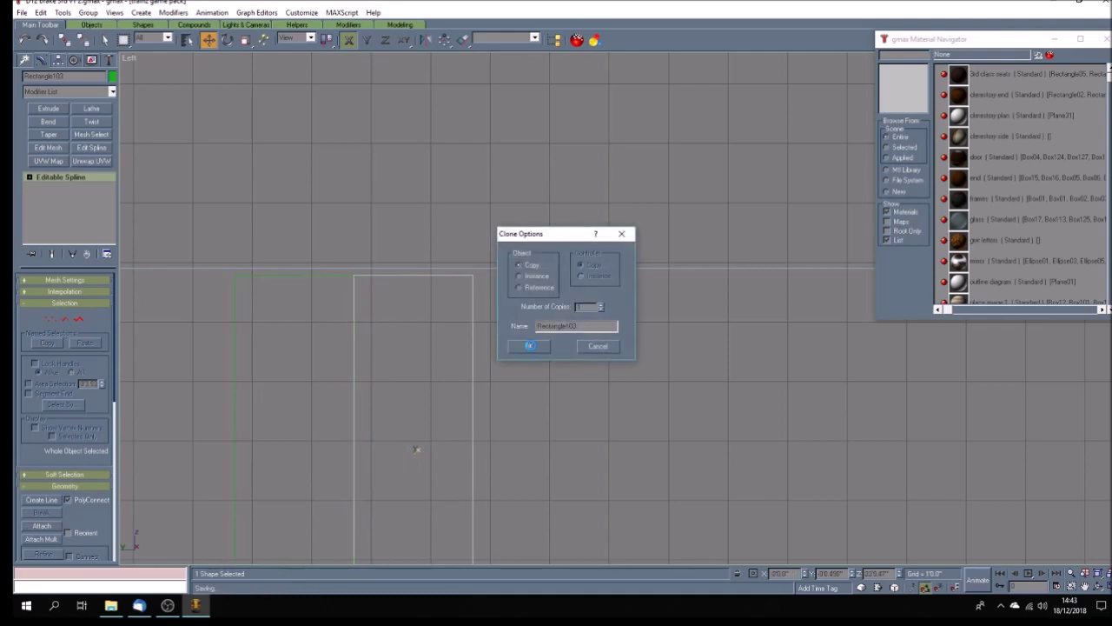
{"action": "left_click", "coordinate": [529, 345]}
Step: Shift the right-hand leaf rectangle sideways so its edge meets the edge of the left-hand leaf exactly
{"action": "left_click", "coordinate": [360, 298]}
{"action": "scroll", "coordinate": [357, 279], "scroll_direction": "up", "scroll_amount": 5}
{"action": "scroll", "coordinate": [352, 279], "scroll_direction": "up", "scroll_amount": 3}
{"action": "scroll", "coordinate": [315, 139], "scroll_direction": "up", "scroll_amount": 3}
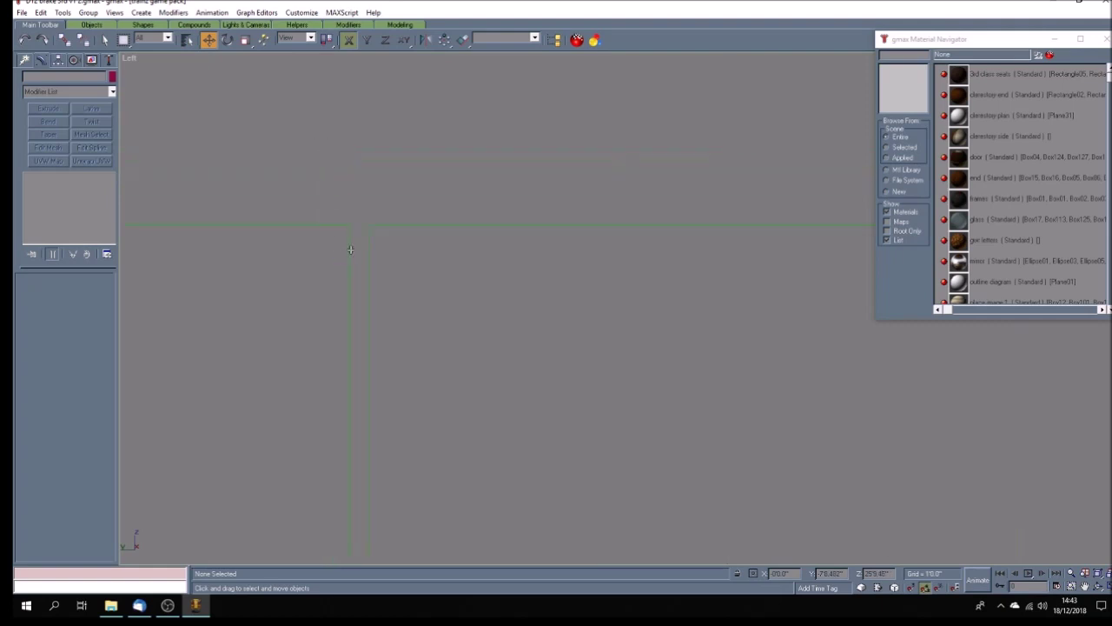
{"action": "left_click_drag", "start_coordinate": [367, 261], "coordinate": [356, 256]}
{"action": "scroll", "coordinate": [359, 287], "scroll_direction": "down", "scroll_amount": 6}
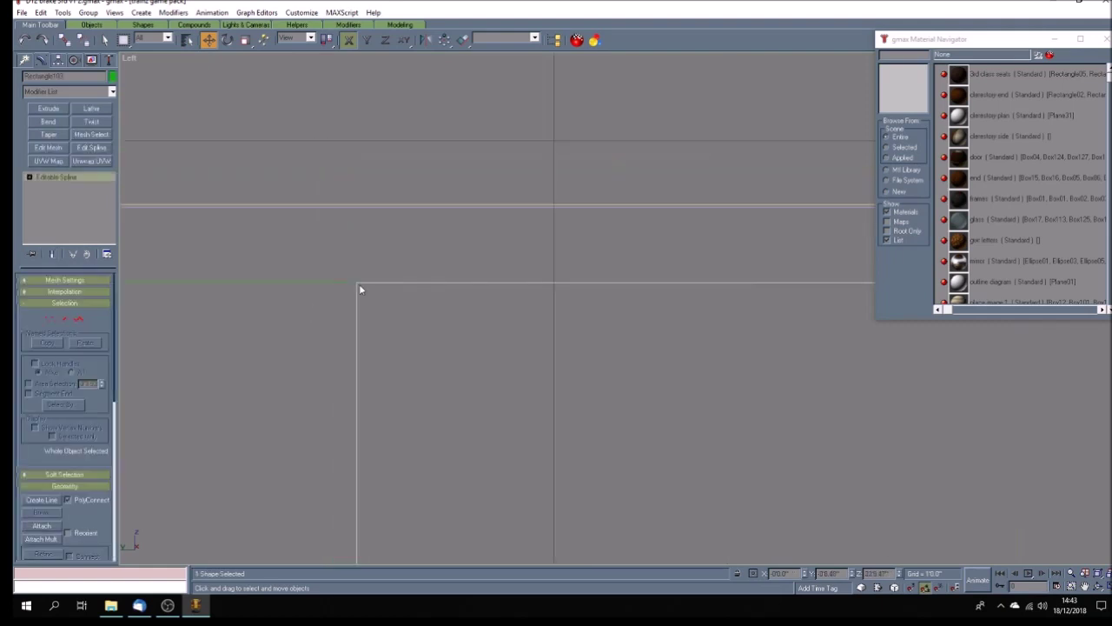
Step: Copy both door leaves onto the second double-door outline, using Smooth + Highlights display to align them with the template, and deselect them
{"action": "left_click", "coordinate": [299, 353], "text": "ctrl"}
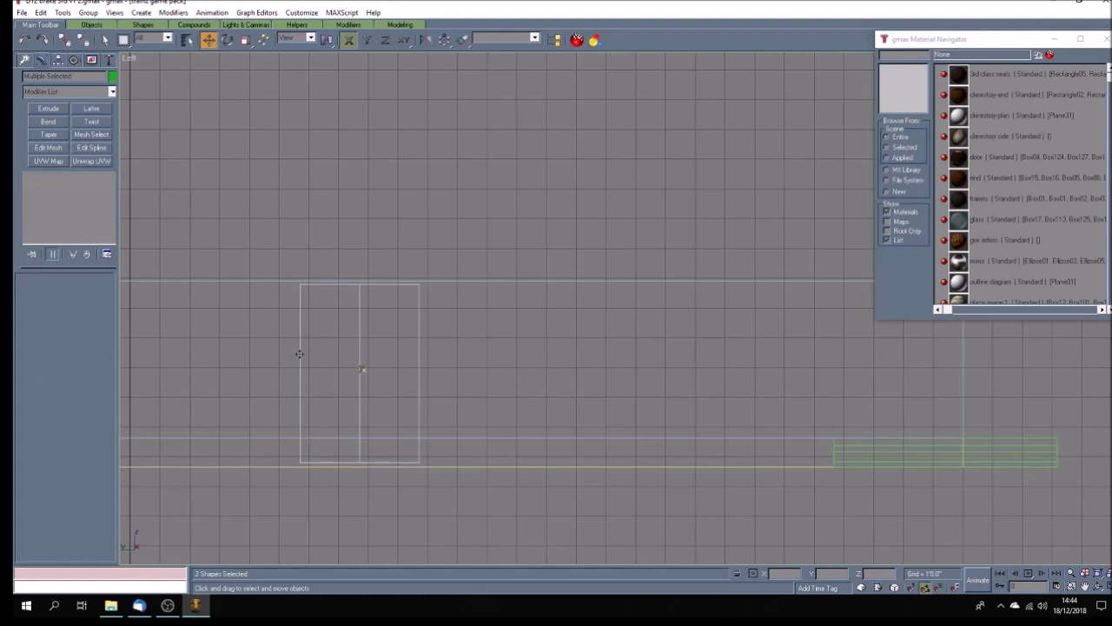
{"action": "left_click_drag", "start_coordinate": [299, 353], "coordinate": [535, 368], "text": "shift"}
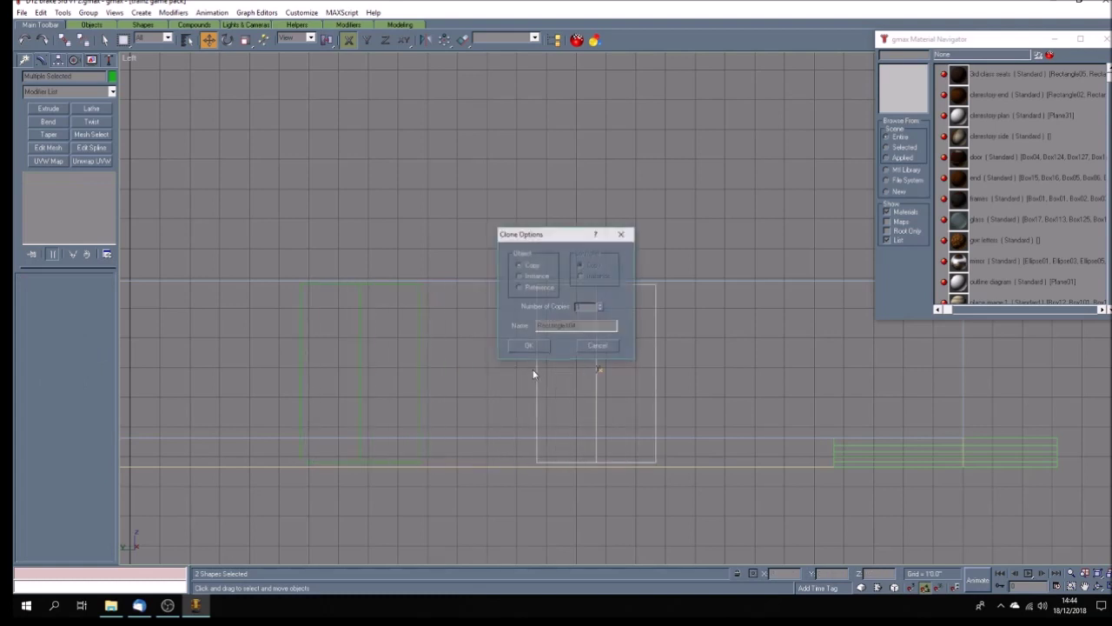
{"action": "left_click", "coordinate": [521, 348]}
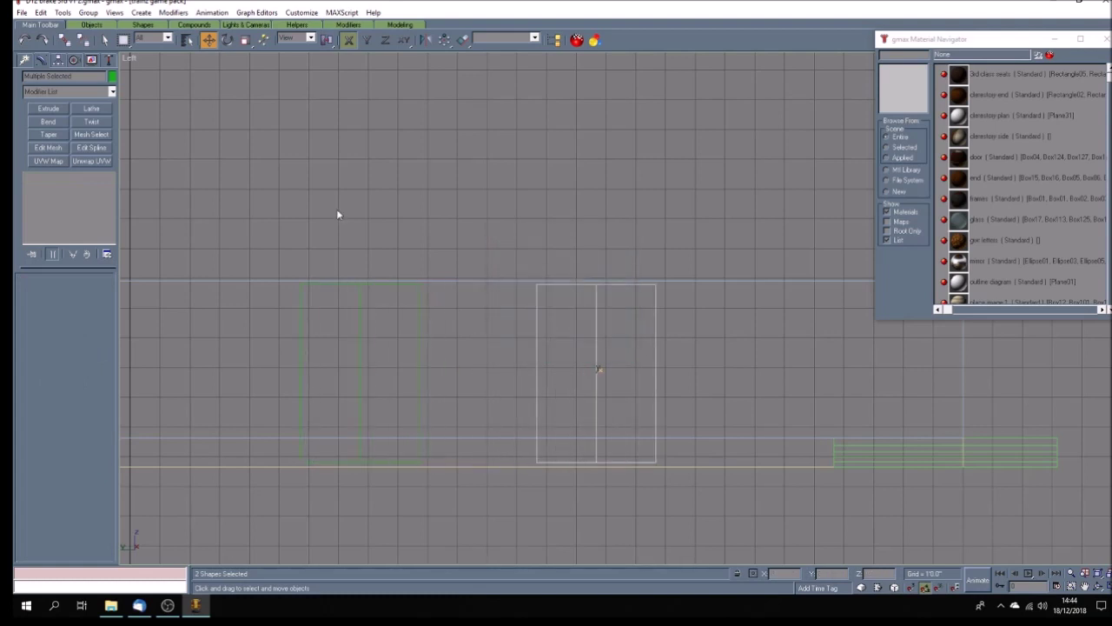
{"action": "right_click", "coordinate": [125, 58]}
{"action": "left_click", "coordinate": [145, 64]}
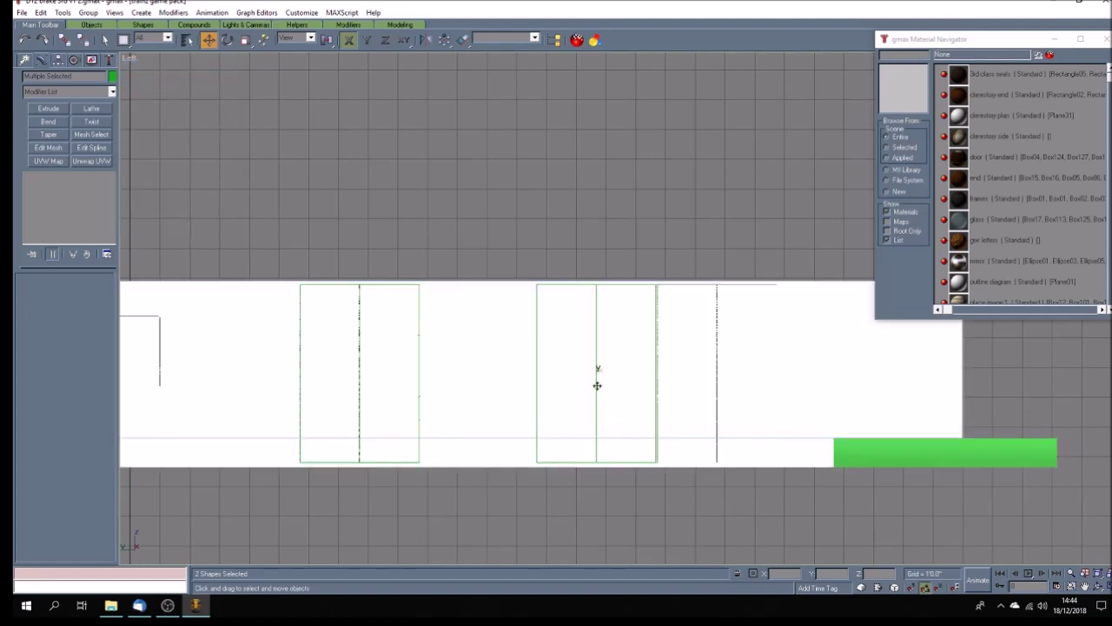
{"action": "mouse_move", "coordinate": [598, 376]}
{"action": "left_mouse_down"}
{"action": "mouse_move", "coordinate": [646, 386]}
{"action": "mouse_move", "coordinate": [701, 373]}
{"action": "mouse_move", "coordinate": [699, 388]}
{"action": "mouse_move", "coordinate": [729, 370]}
{"action": "mouse_move", "coordinate": [735, 380]}
{"action": "left_mouse_up"}
{"action": "scroll", "coordinate": [678, 388], "scroll_direction": "up", "scroll_amount": 2}
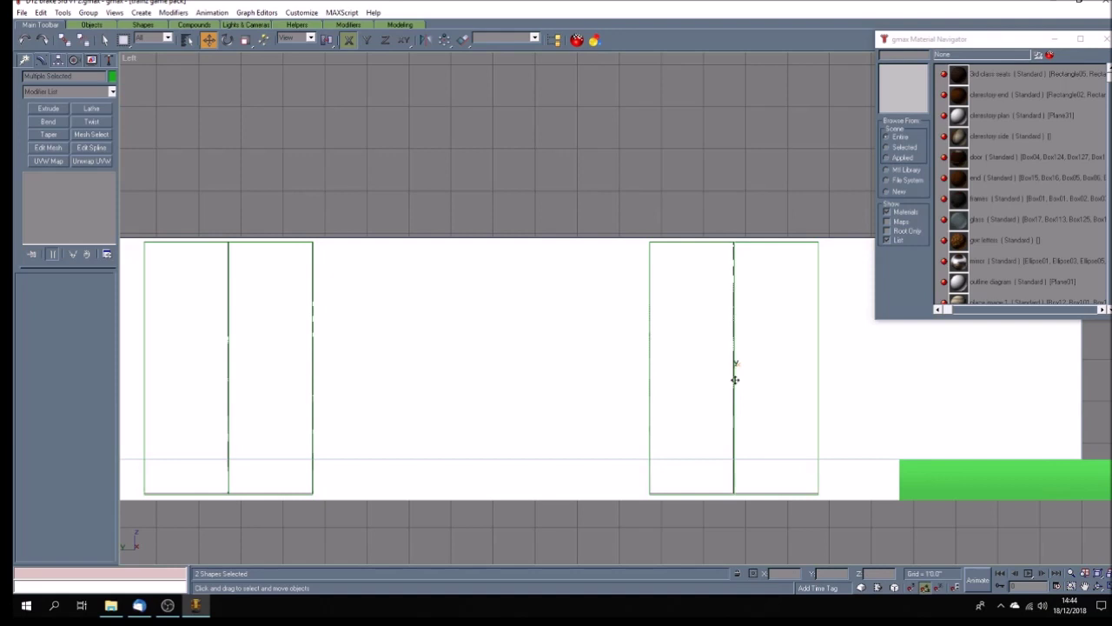
{"action": "left_click_drag", "start_coordinate": [734, 380], "coordinate": [735, 379]}
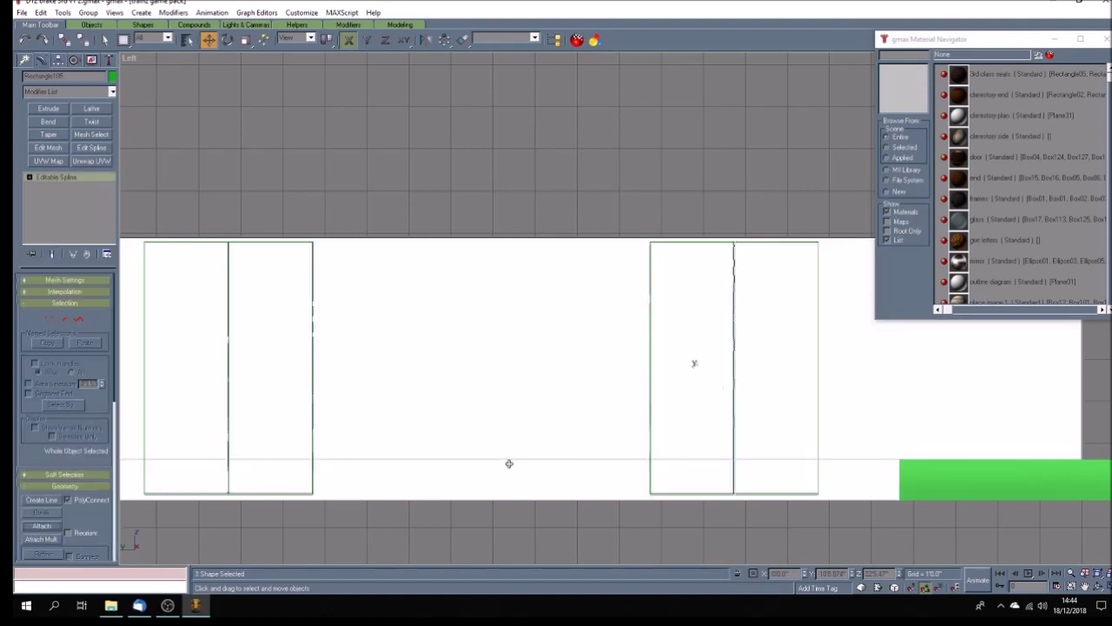
{"action": "left_click", "coordinate": [449, 536]}
{"action": "scroll", "coordinate": [509, 505], "scroll_direction": "down", "scroll_amount": 4}
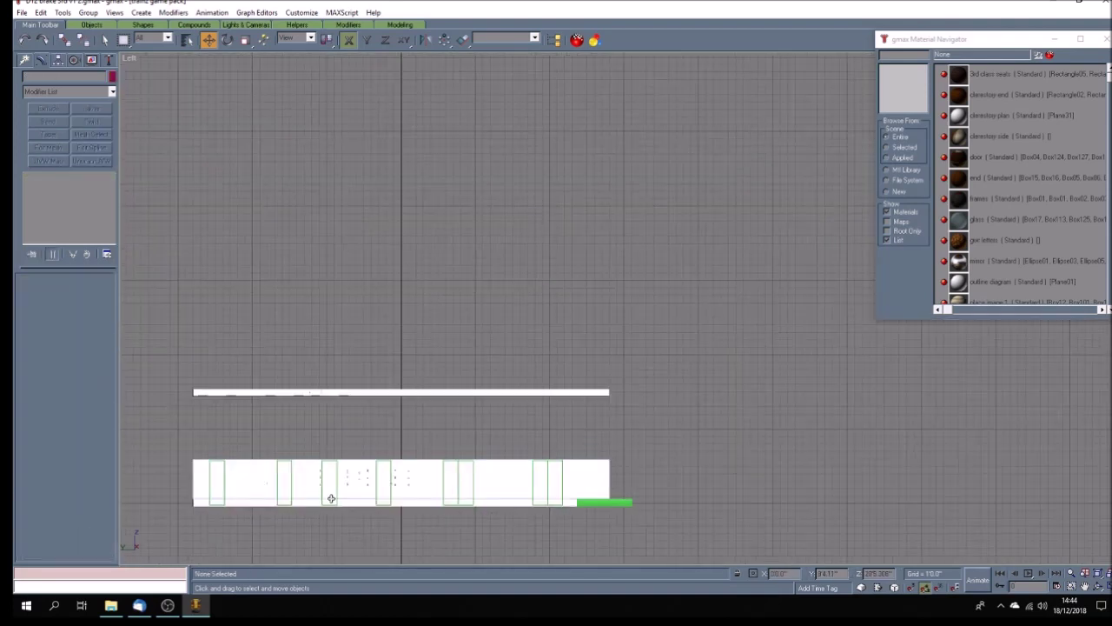
Step: Draw a rectangle spline over the narrow window outline between the two middle doors and set its length to 2'4.75"
{"action": "scroll", "coordinate": [330, 496], "scroll_direction": "up", "scroll_amount": 5}
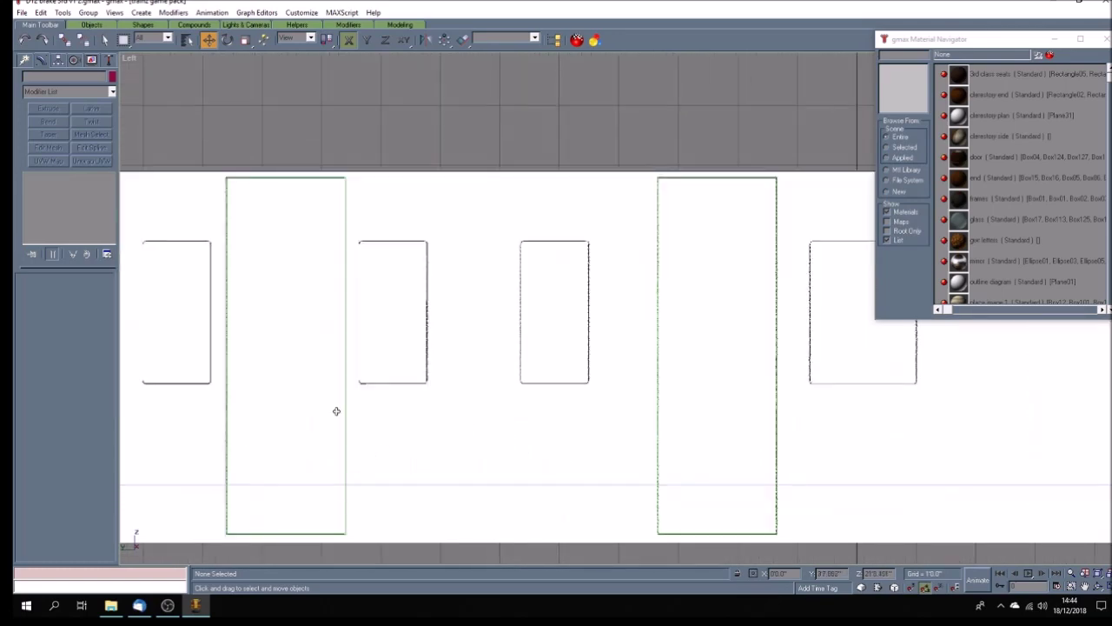
{"action": "left_click", "coordinate": [24, 61]}
{"action": "left_click", "coordinate": [80, 145]}
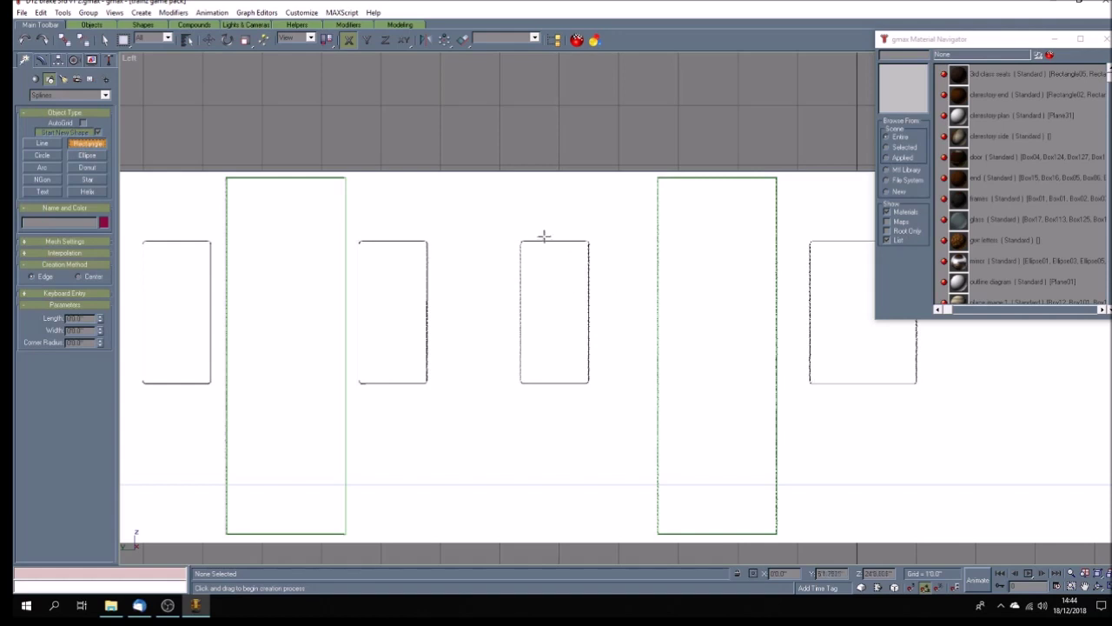
{"action": "left_click_drag", "start_coordinate": [530, 240], "coordinate": [570, 387]}
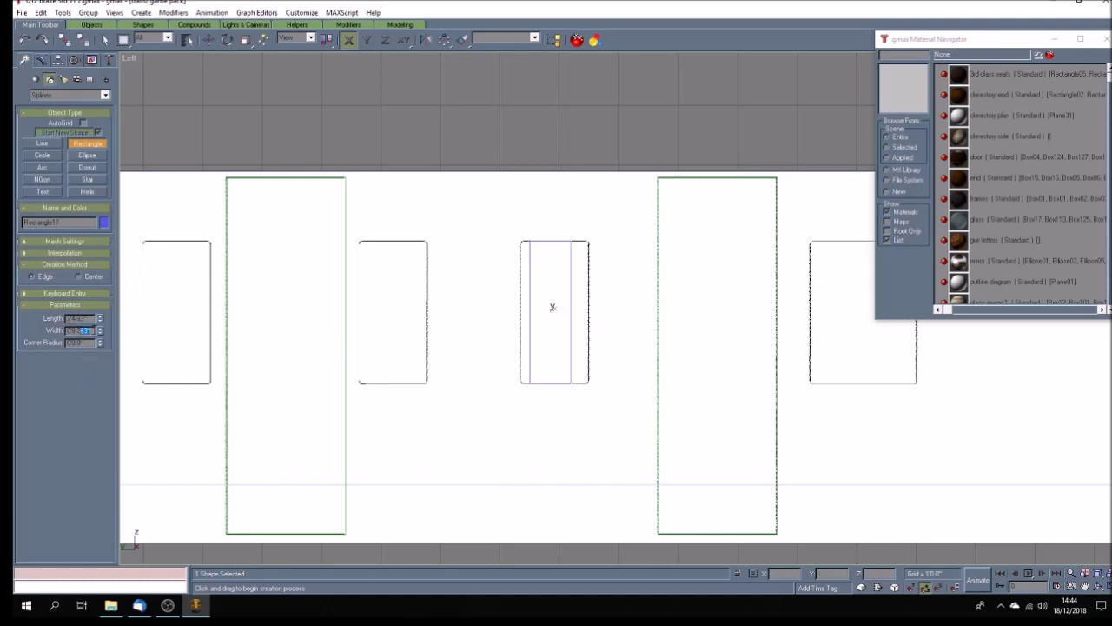
{"action": "double_click", "coordinate": [80, 330]}
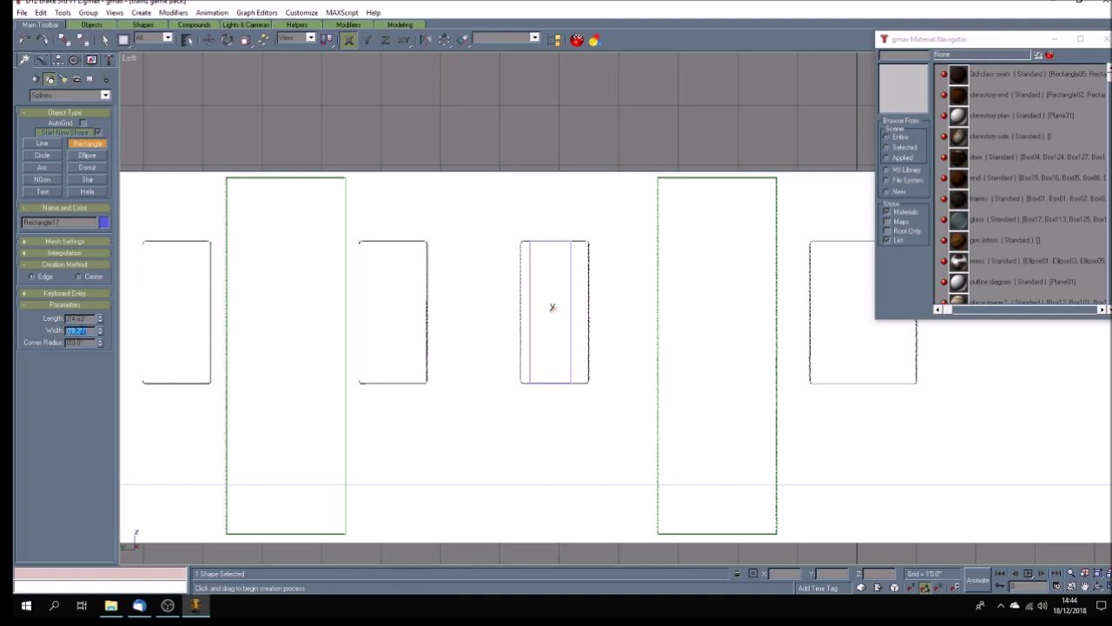
{"action": "left_click", "coordinate": [77, 319]}
{"action": "type", "text": "24.5"}
{"action": "key", "text": "Return"}
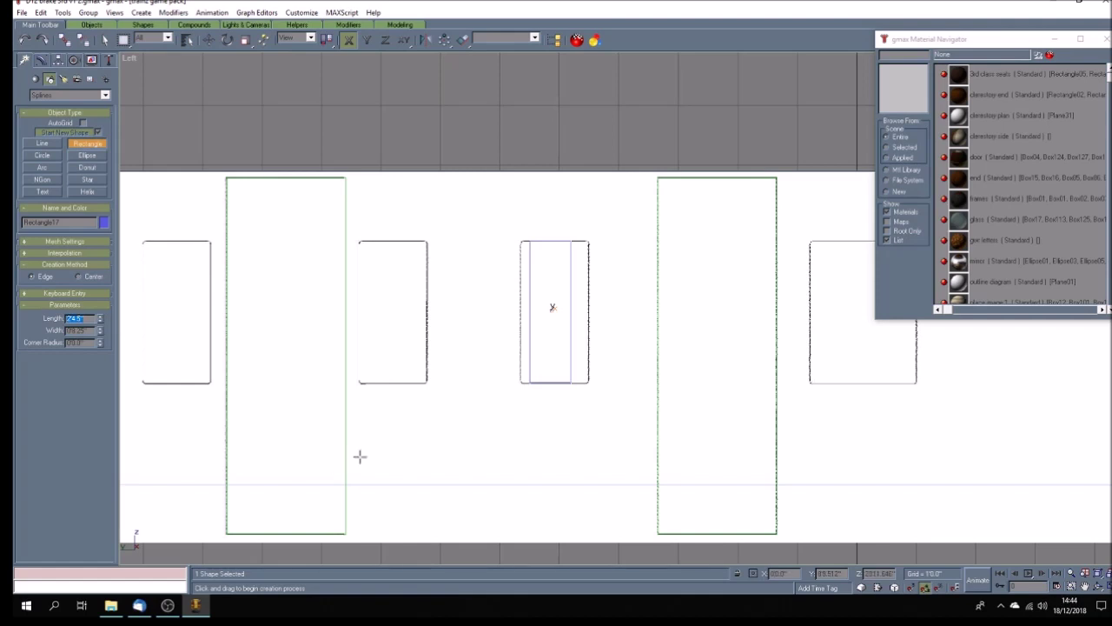
{"action": "left_click", "coordinate": [78, 319]}
{"action": "key", "text": "Return"}
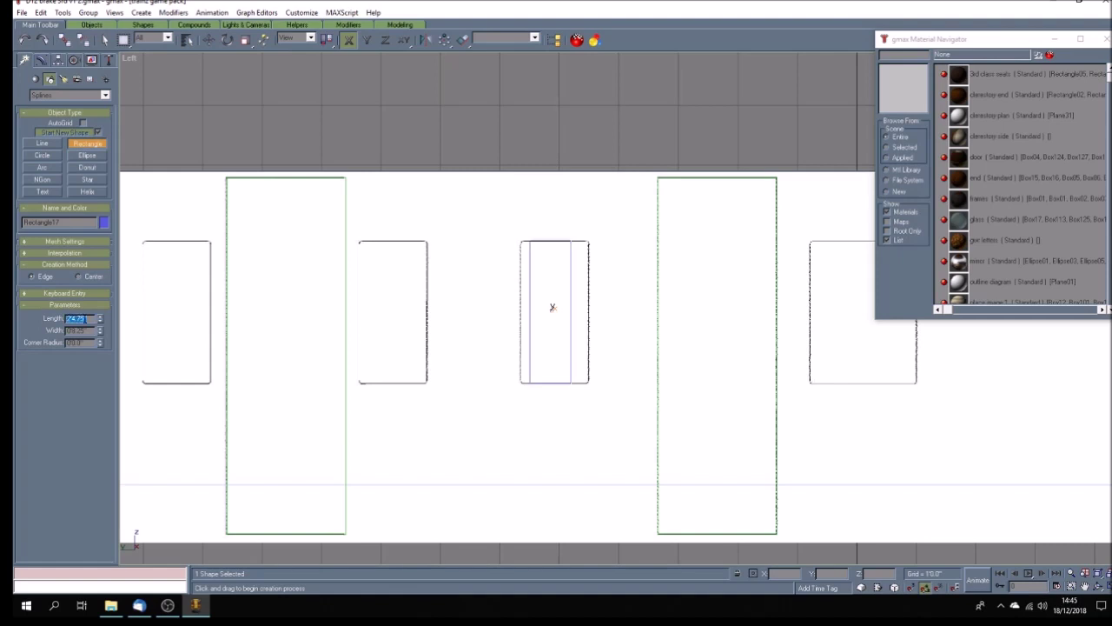
Step: Move the window rectangle vertically and then sideways so it sits centred on the template's window outline
{"action": "key", "text": "w"}
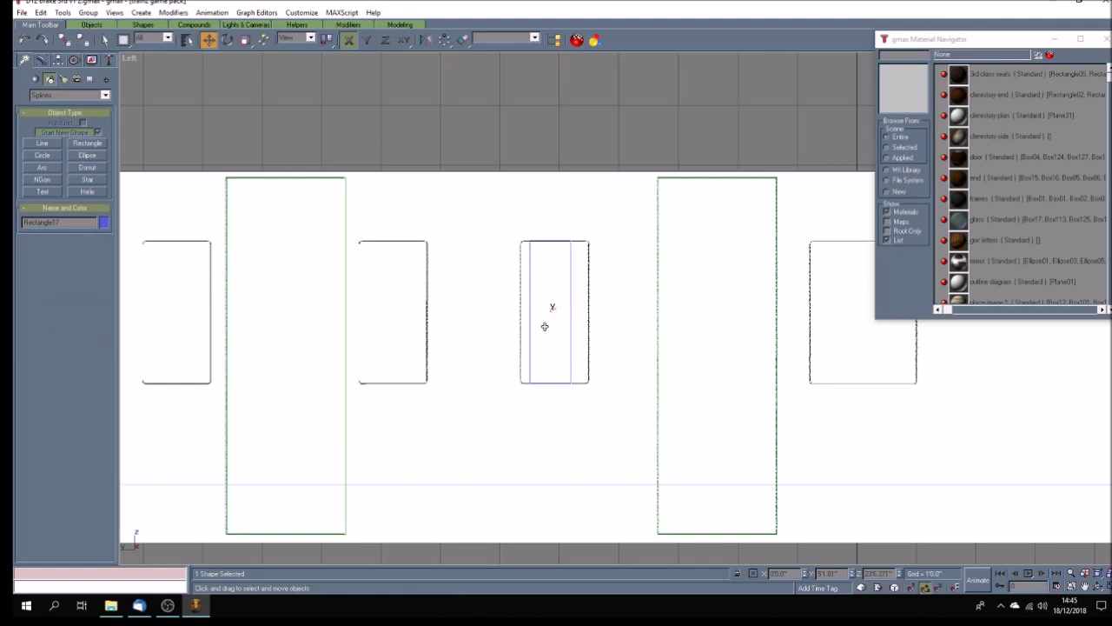
{"action": "key", "text": "F3"}
{"action": "key", "text": "F3"}
{"action": "key", "text": "F6"}
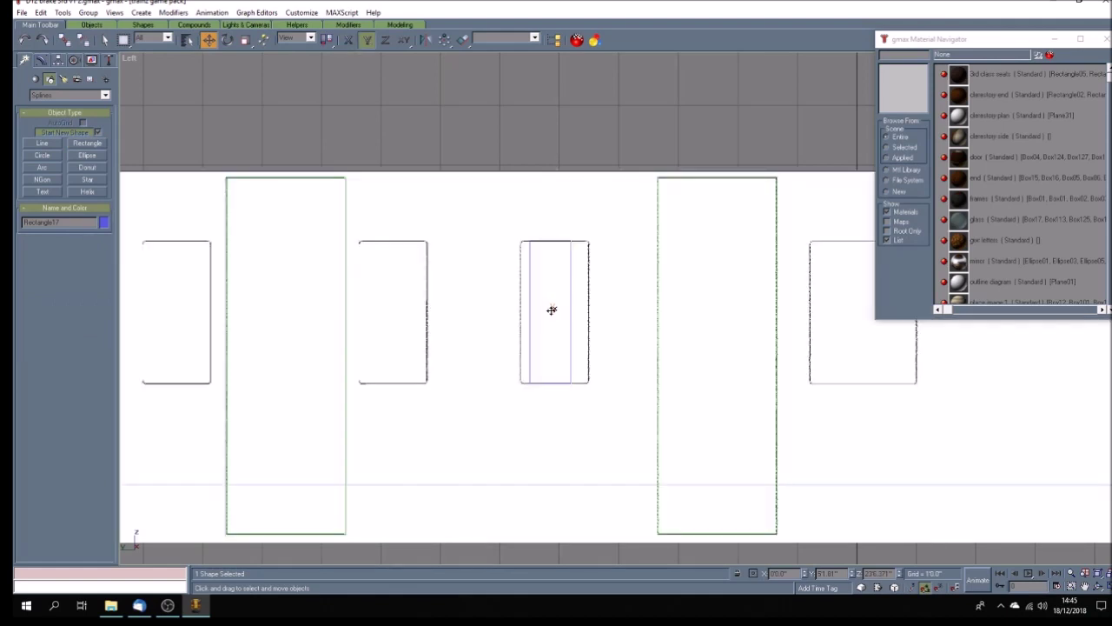
{"action": "left_click_drag", "start_coordinate": [552, 311], "coordinate": [551, 310]}
{"action": "key", "text": "F3"}
{"action": "key", "text": "F3"}
{"action": "key", "text": "F5"}
{"action": "left_click_drag", "start_coordinate": [553, 311], "coordinate": [557, 311]}
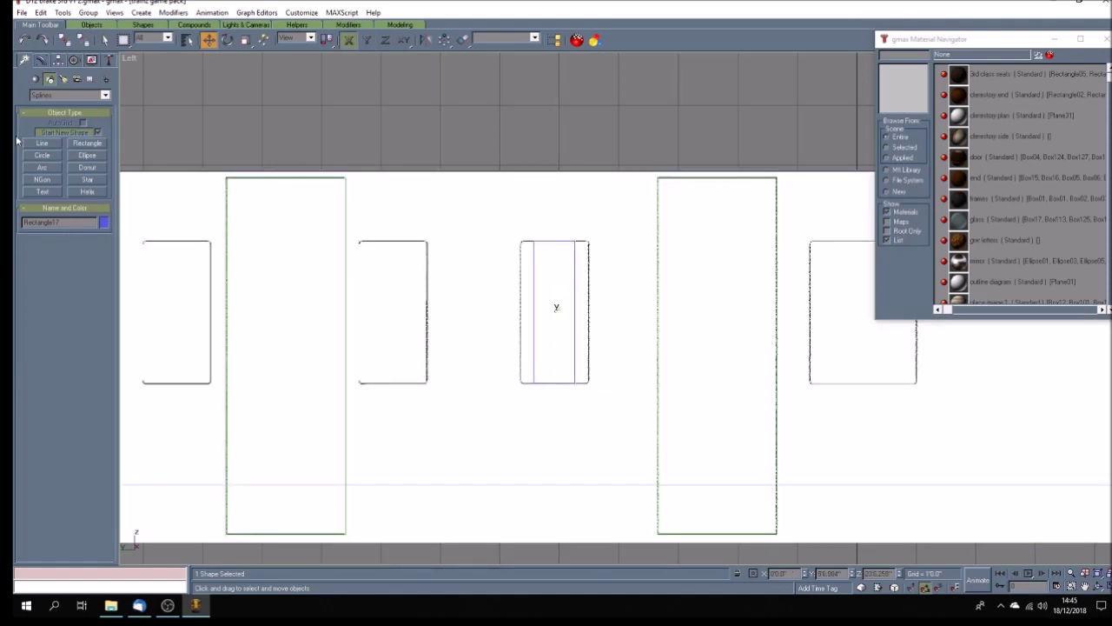
Step: Set the window rectangle's width to 1'1.75" and round its corners with a radius of about 1.6"
{"action": "left_click", "coordinate": [41, 59]}
{"action": "double_click", "coordinate": [78, 329]}
{"action": "key", "text": "BackSpace"}
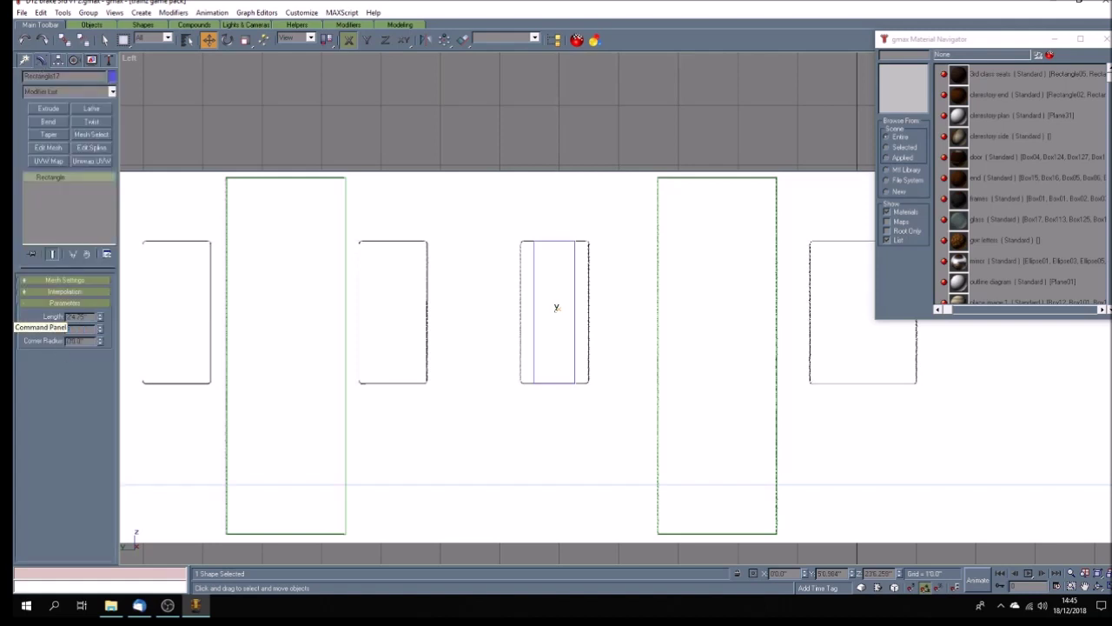
{"action": "type", "text": "10"}
{"action": "key", "text": "Return"}
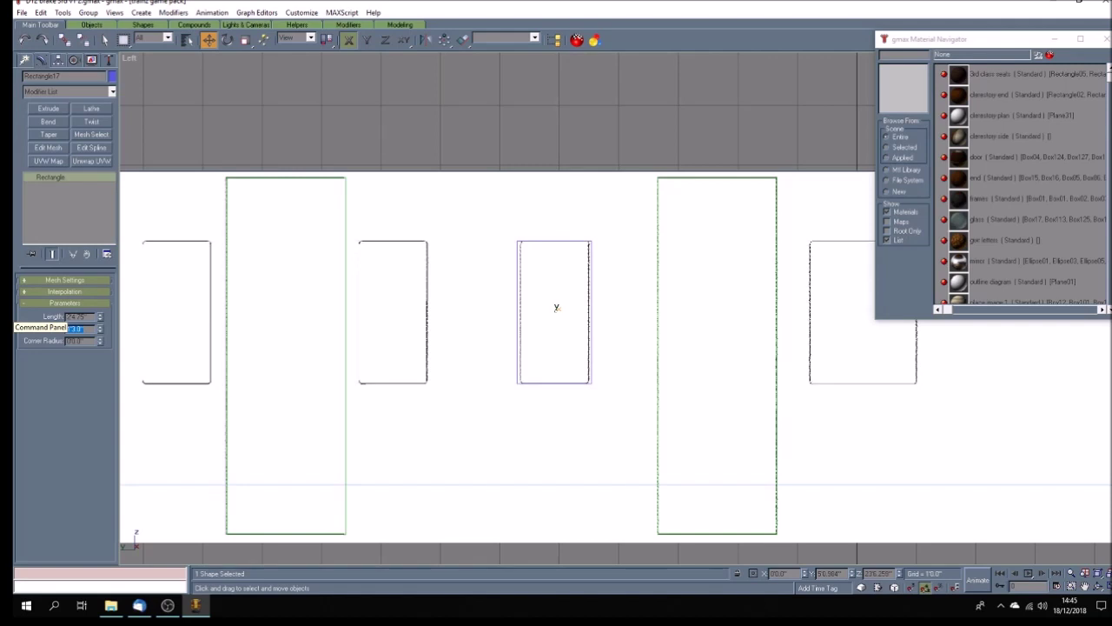
{"action": "left_click_drag", "start_coordinate": [73, 330], "coordinate": [96, 330]}
{"action": "type", "text": "2"}
{"action": "key", "text": "Return"}
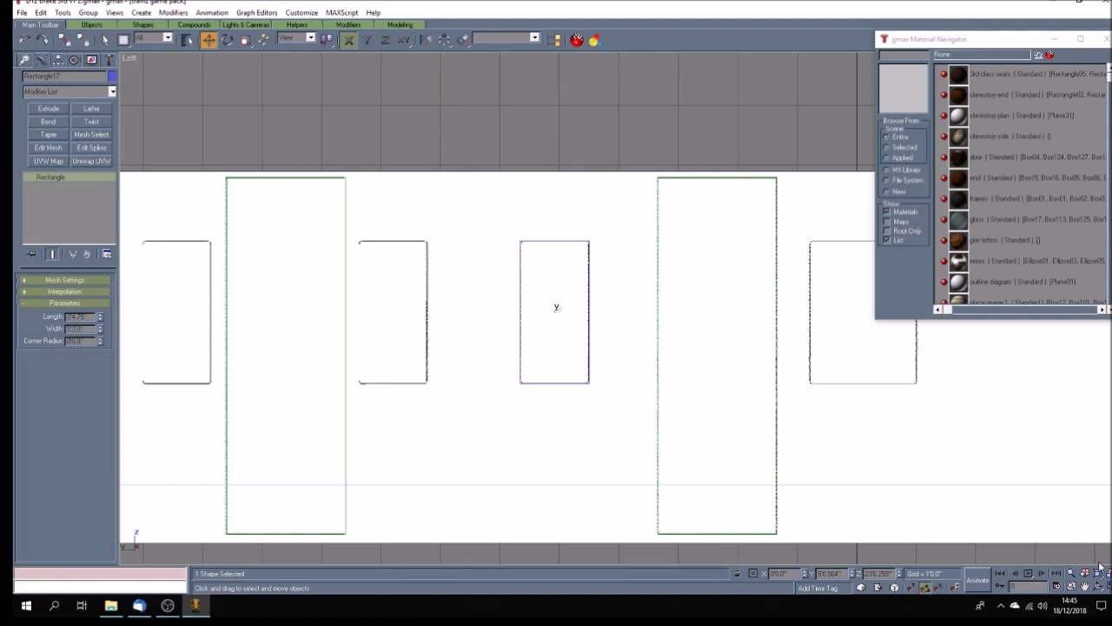
{"action": "scroll", "coordinate": [585, 332], "scroll_direction": "up", "scroll_amount": 3}
{"action": "scroll", "coordinate": [578, 324], "scroll_direction": "up", "scroll_amount": 2}
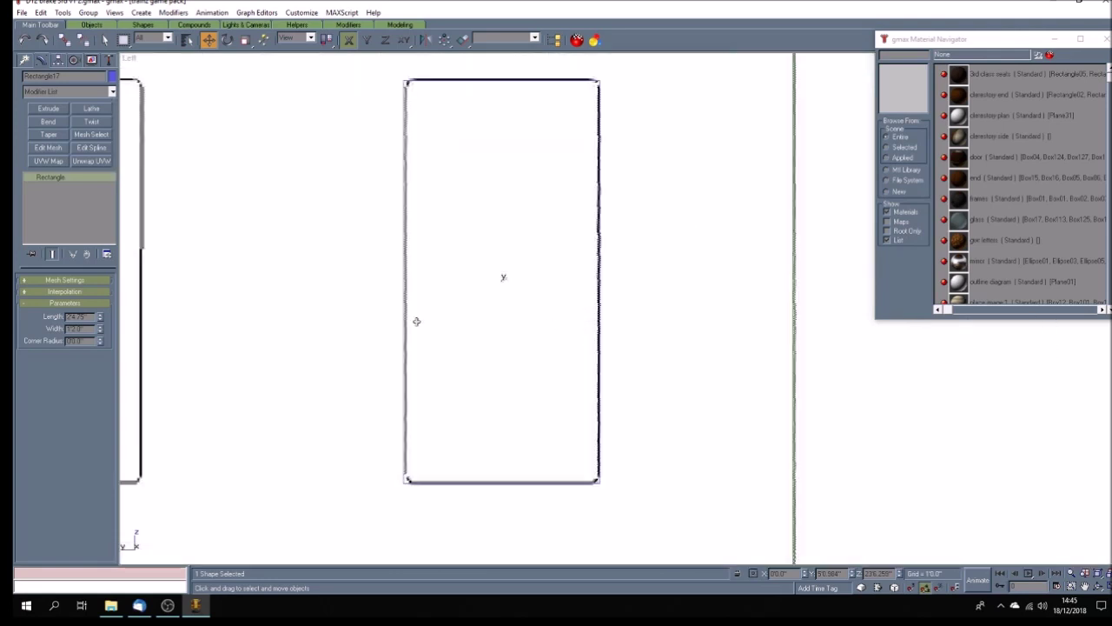
{"action": "double_click", "coordinate": [70, 329]}
{"action": "type", "text": "15"}
{"action": "key", "text": "Return"}
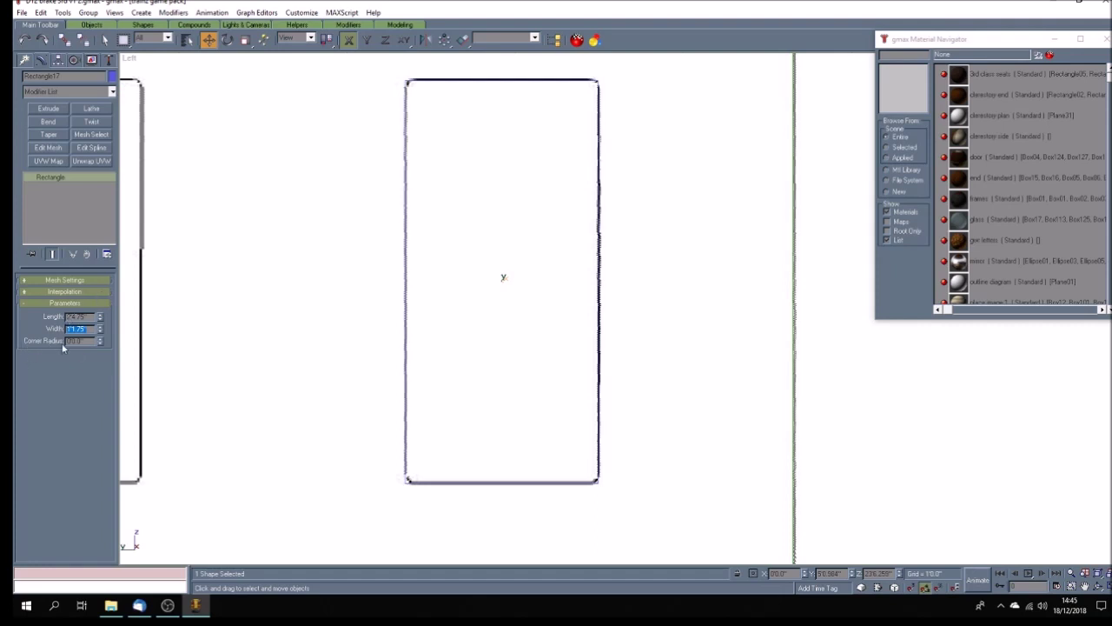
{"action": "left_click", "coordinate": [100, 342]}
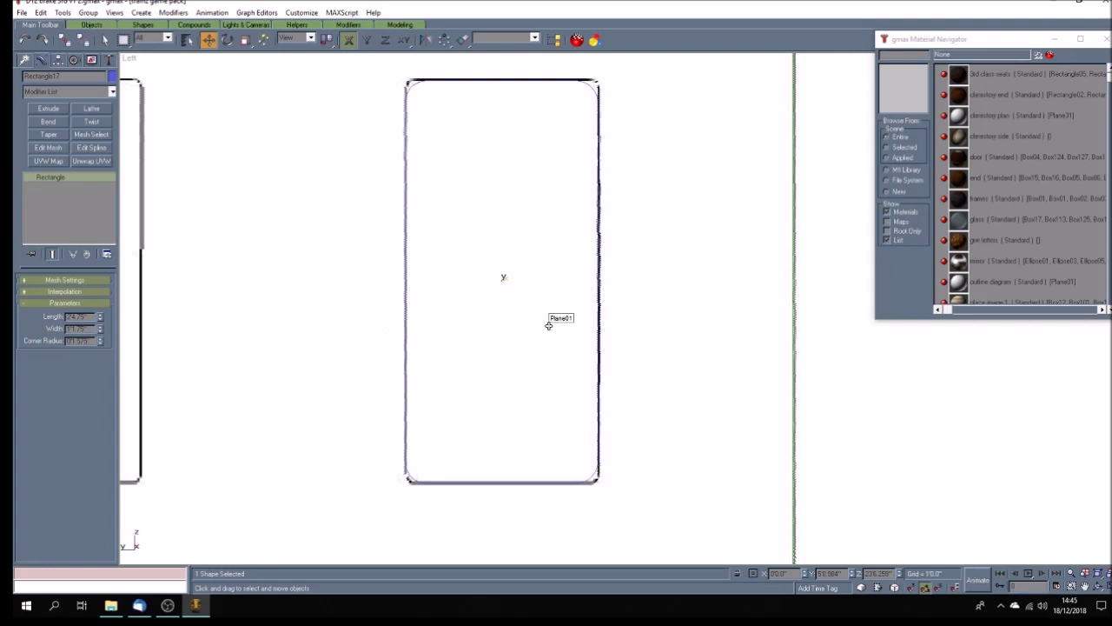
Step: Copy the window rectangle sideways onto the three nearest narrow window outlines to its left, aligning each with the template
{"action": "left_click", "coordinate": [1086, 587]}
{"action": "left_click_drag", "start_coordinate": [490, 309], "coordinate": [540, 307]}
{"action": "scroll", "coordinate": [540, 307], "scroll_direction": "down", "scroll_amount": 5}
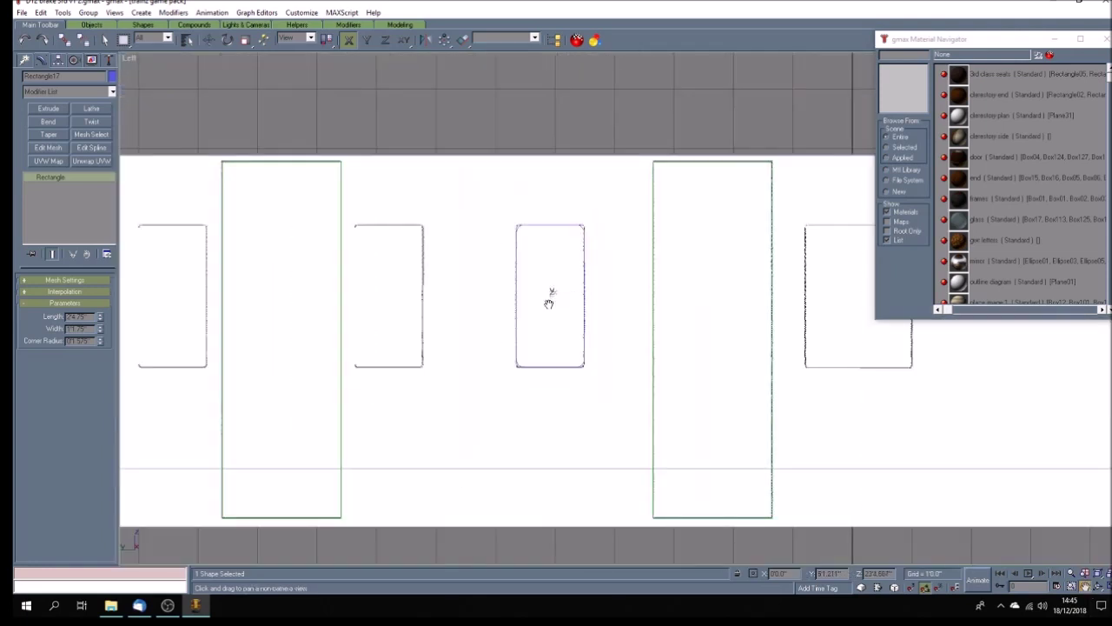
{"action": "left_click", "coordinate": [208, 40]}
{"action": "left_click_drag", "start_coordinate": [524, 298], "coordinate": [413, 298], "text": "shift"}
{"action": "left_click", "coordinate": [522, 348]}
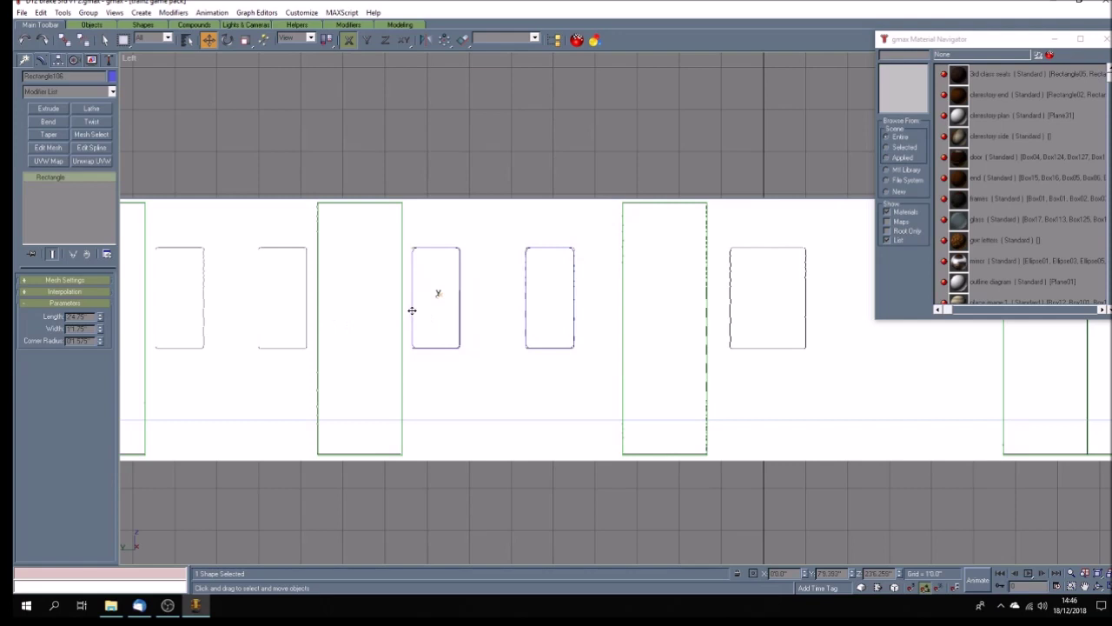
{"action": "left_click_drag", "start_coordinate": [412, 311], "coordinate": [258, 310], "text": "shift"}
{"action": "left_click", "coordinate": [530, 346]}
{"action": "left_click_drag", "start_coordinate": [258, 306], "coordinate": [157, 300], "text": "shift"}
{"action": "left_click", "coordinate": [532, 348]}
Step: Copy the last window rectangle onto the narrow window outline at the far left end of the carriage side
{"action": "left_click", "coordinate": [1085, 587]}
{"action": "left_click_drag", "start_coordinate": [340, 440], "coordinate": [765, 402]}
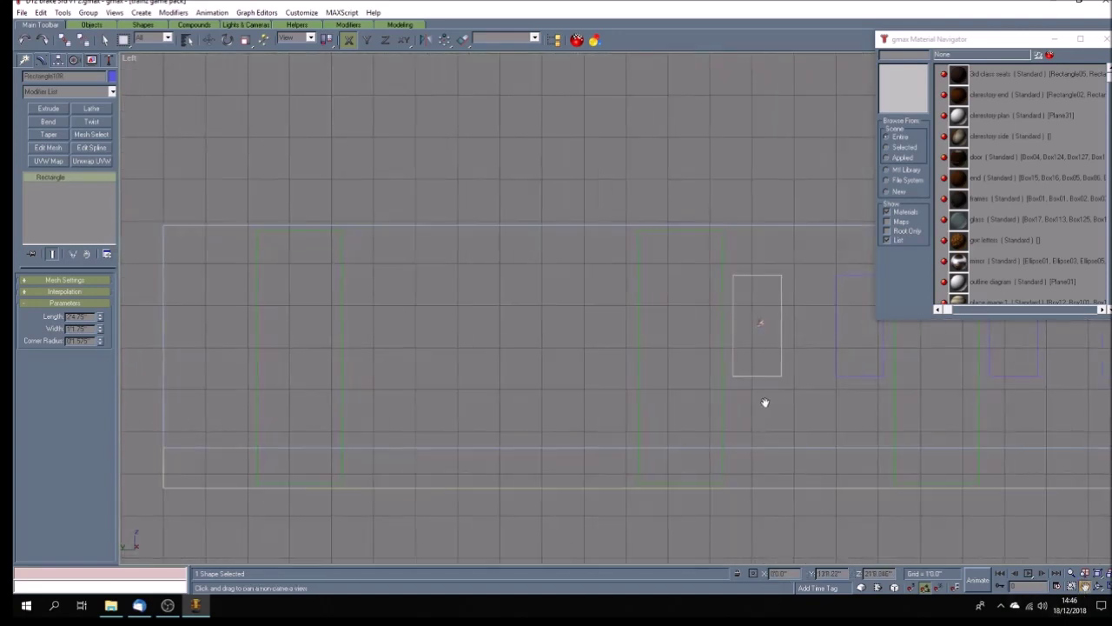
{"action": "left_click", "coordinate": [209, 39]}
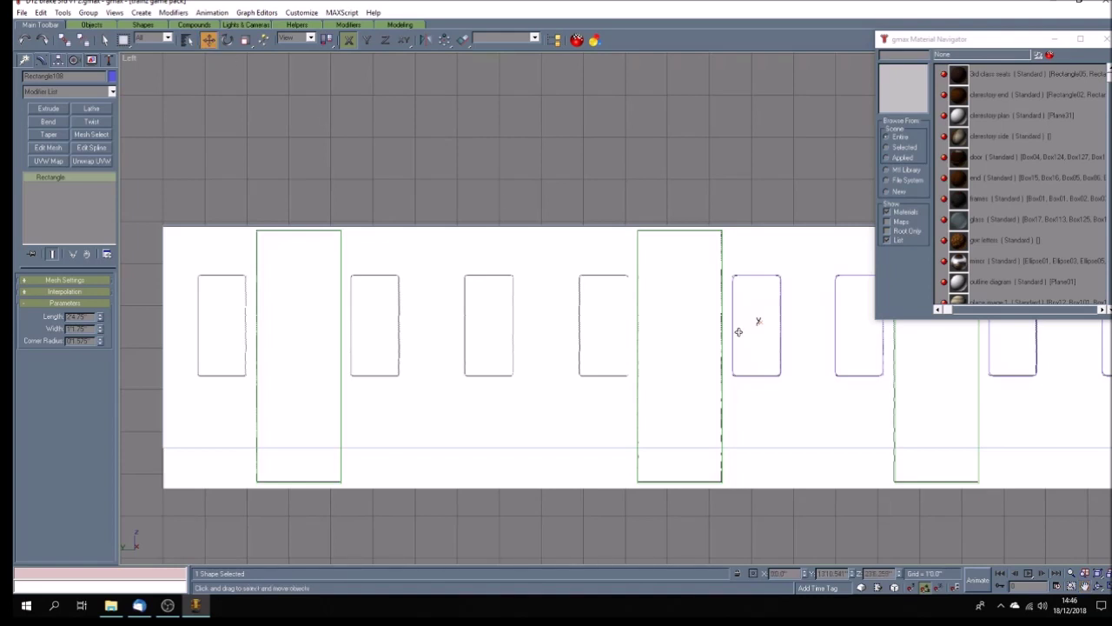
{"action": "left_click_drag", "start_coordinate": [733, 330], "coordinate": [199, 329], "text": "shift"}
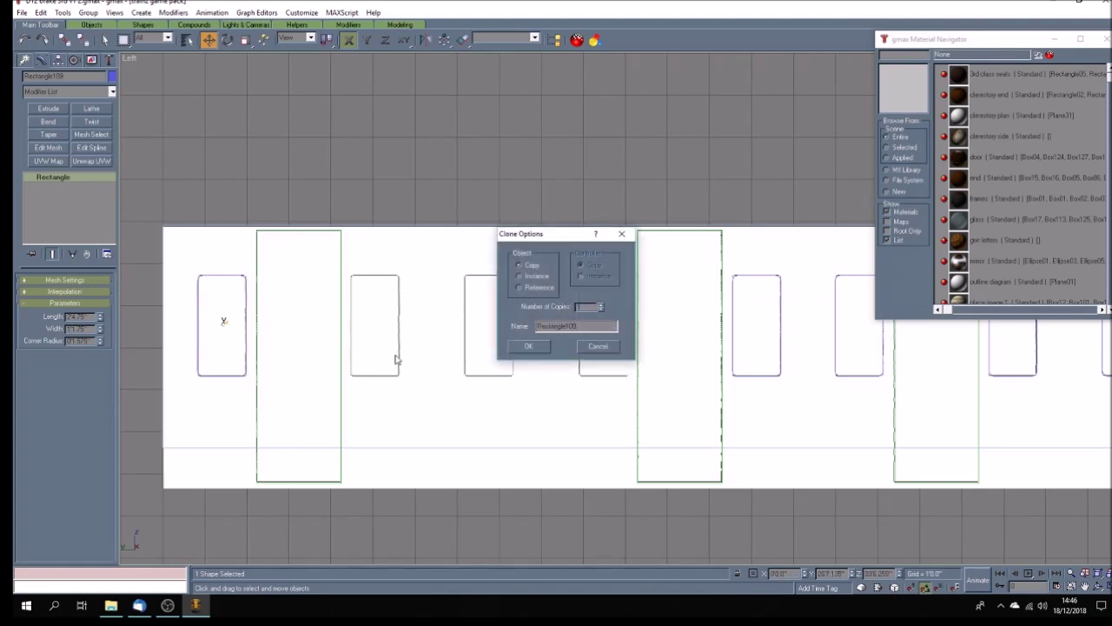
{"action": "left_click", "coordinate": [532, 351]}
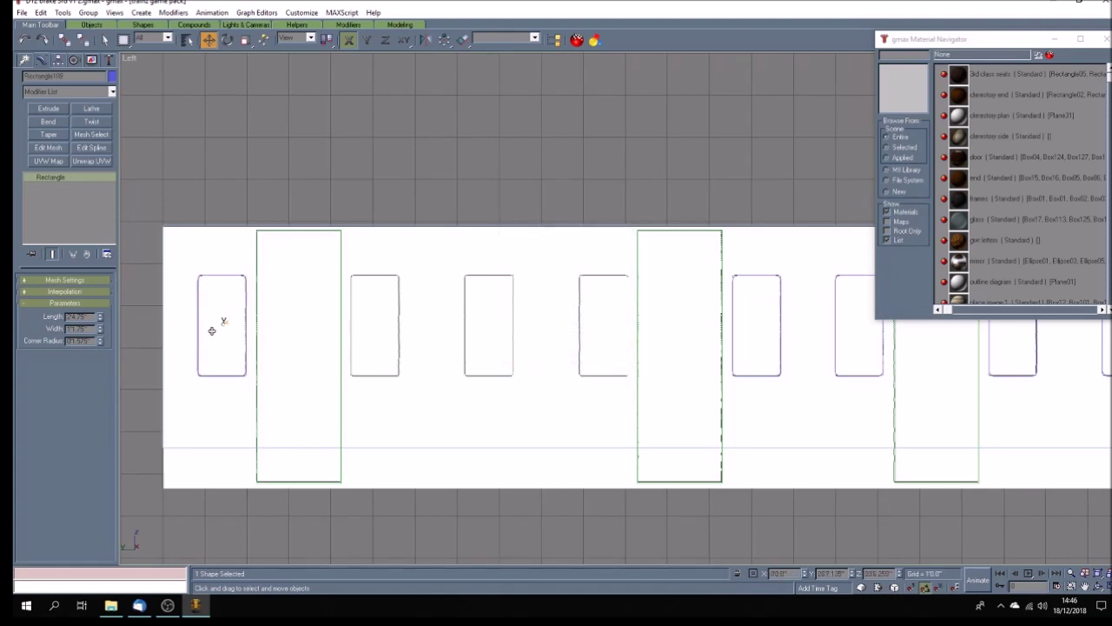
Step: Copy the end window rectangle onto the three remaining narrow window outlines between the first two doors
{"action": "left_click_drag", "start_coordinate": [196, 328], "coordinate": [350, 332]}
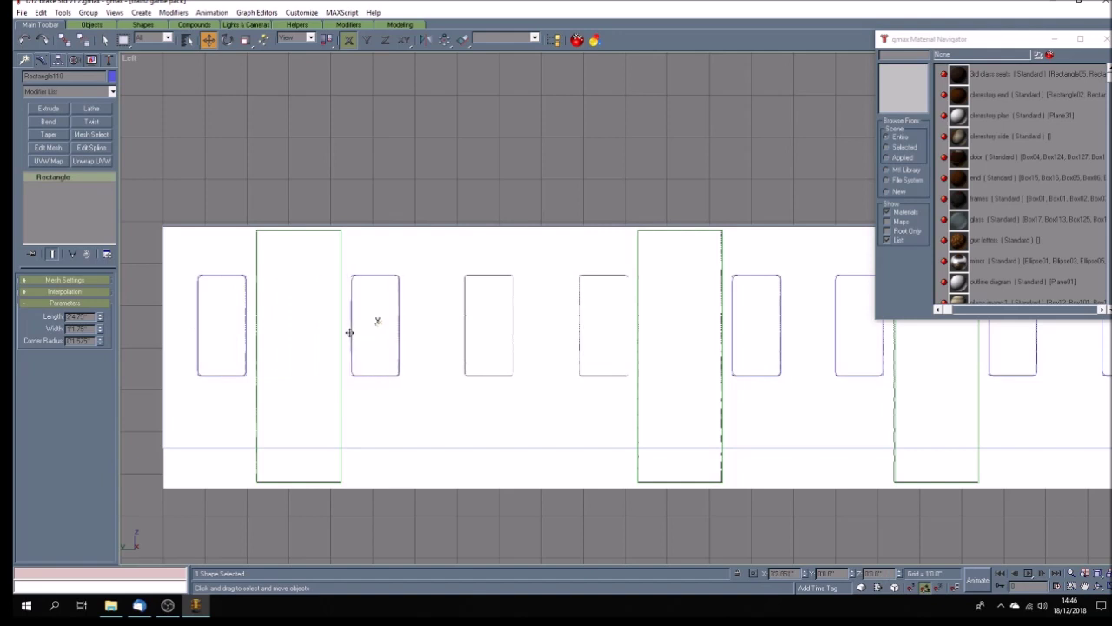
{"action": "left_click_drag", "start_coordinate": [349, 332], "coordinate": [349, 332], "text": "shift"}
{"action": "left_click", "coordinate": [527, 345]}
{"action": "left_click_drag", "start_coordinate": [354, 331], "coordinate": [578, 344], "text": "shift"}
{"action": "left_click", "coordinate": [548, 348]}
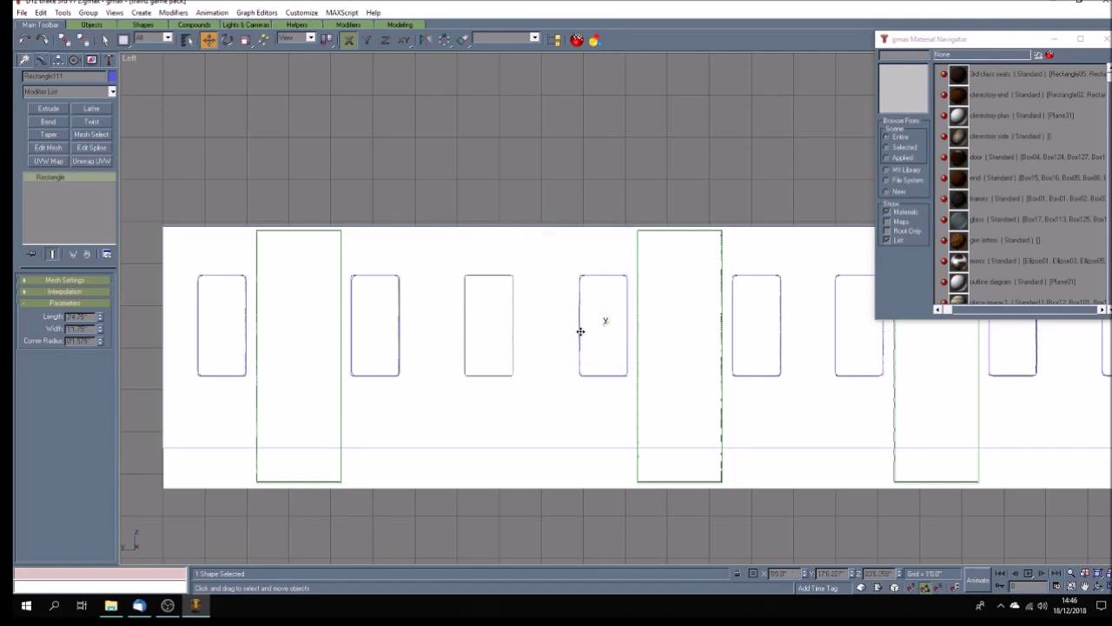
{"action": "left_click_drag", "start_coordinate": [580, 331], "coordinate": [465, 329], "text": "shift"}
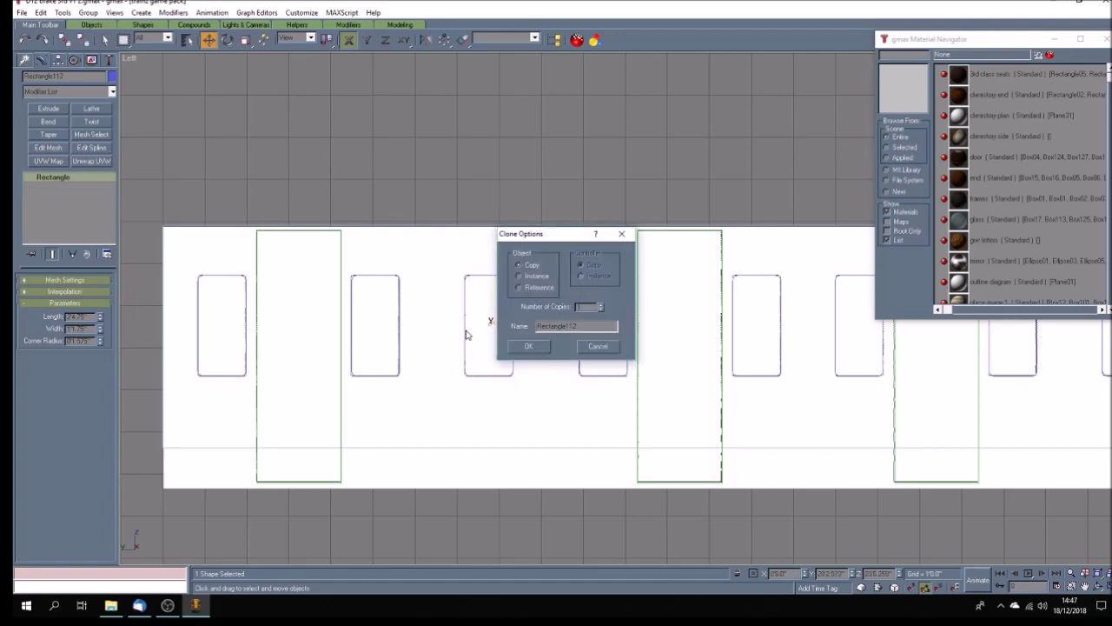
{"action": "left_click", "coordinate": [524, 350]}
Step: Copy the original window rectangle onto the wide window outline beyond the fourth door, lining up their left edges
{"action": "left_click", "coordinate": [1086, 587]}
{"action": "left_click_drag", "start_coordinate": [801, 413], "coordinate": [448, 405]}
{"action": "left_click_drag", "start_coordinate": [687, 399], "coordinate": [464, 399]}
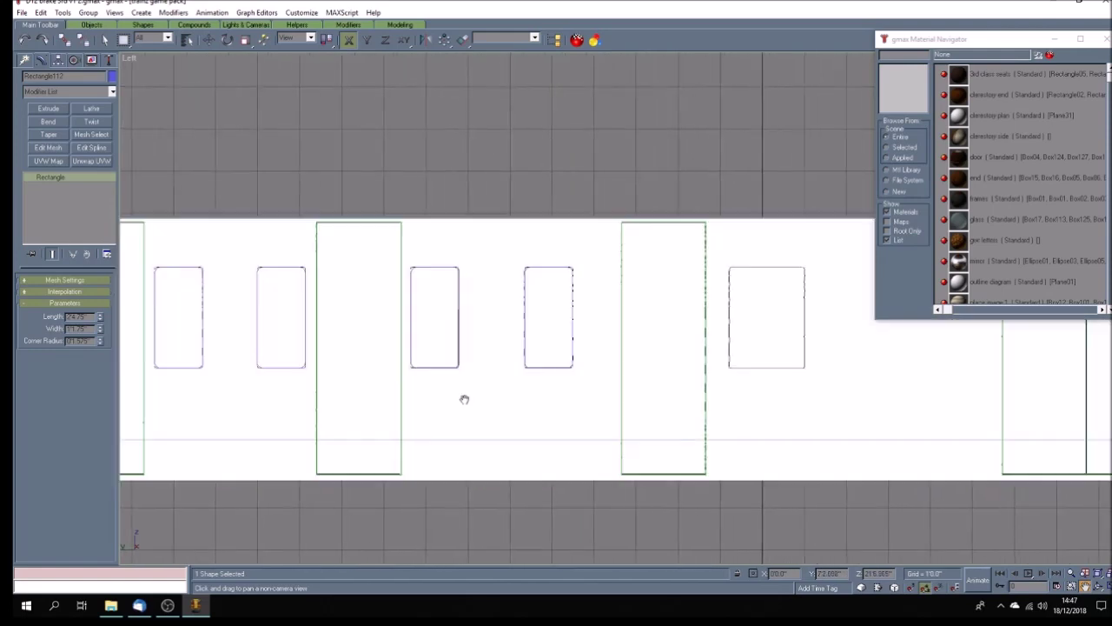
{"action": "left_click_drag", "start_coordinate": [673, 388], "coordinate": [454, 388]}
{"action": "left_click_drag", "start_coordinate": [551, 377], "coordinate": [485, 380]}
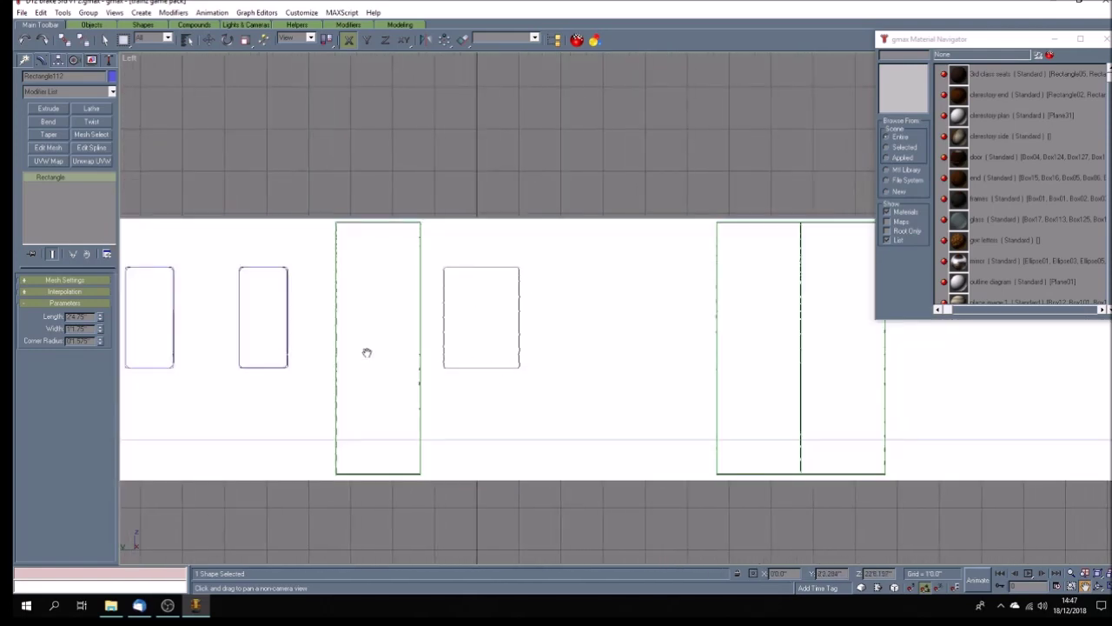
{"action": "left_click", "coordinate": [209, 40]}
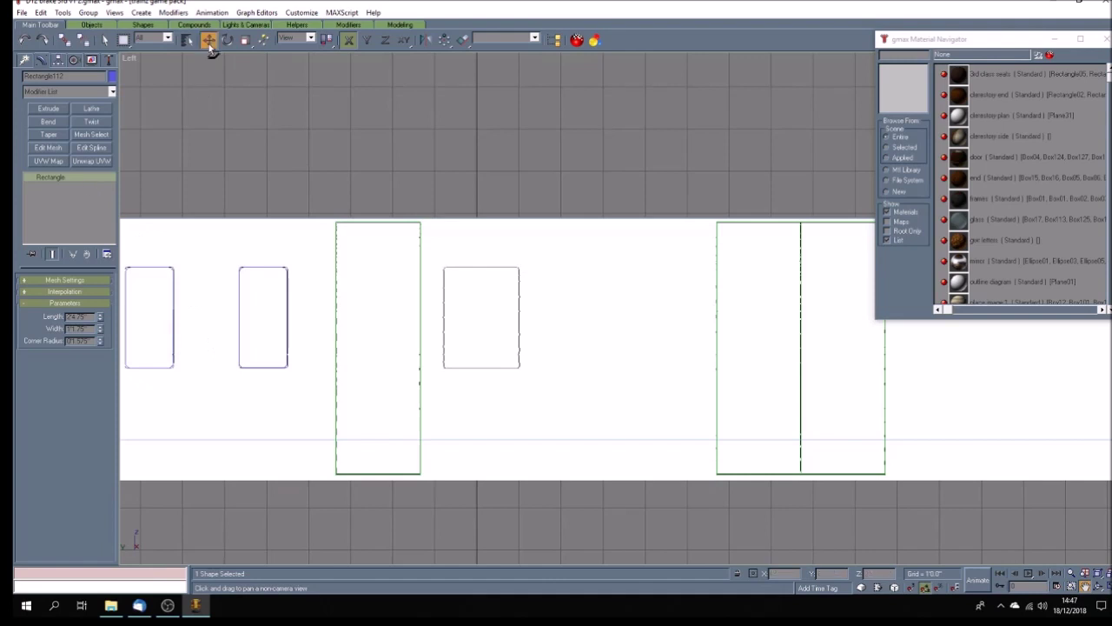
{"action": "left_click", "coordinate": [287, 326]}
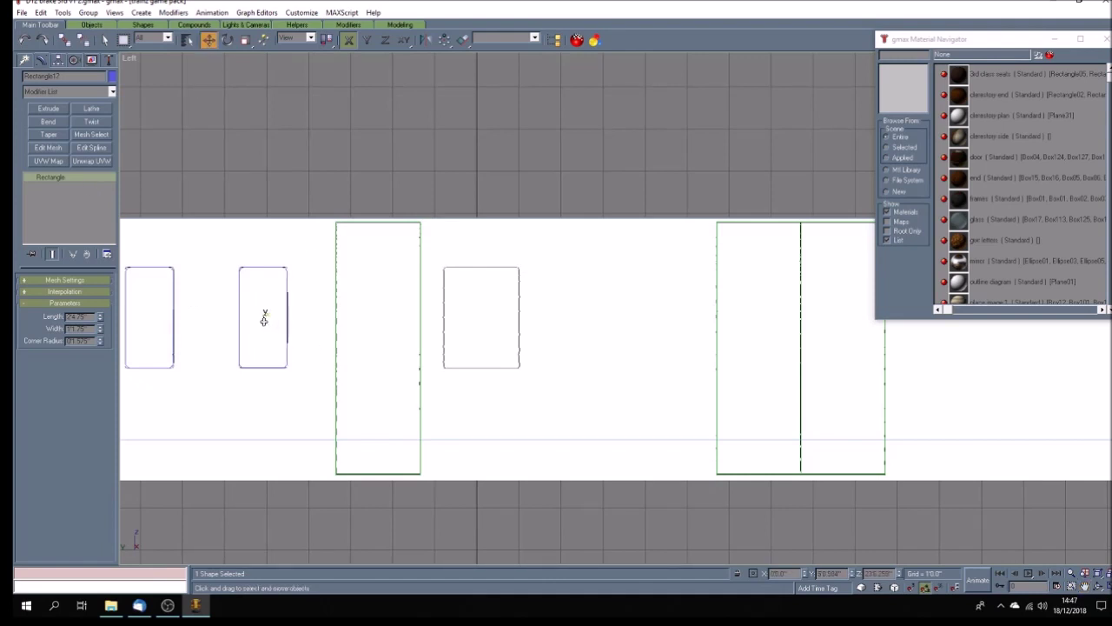
{"action": "left_click_drag", "start_coordinate": [240, 325], "coordinate": [337, 330], "text": "shift"}
{"action": "left_click_drag", "start_coordinate": [449, 339], "coordinate": [444, 339]}
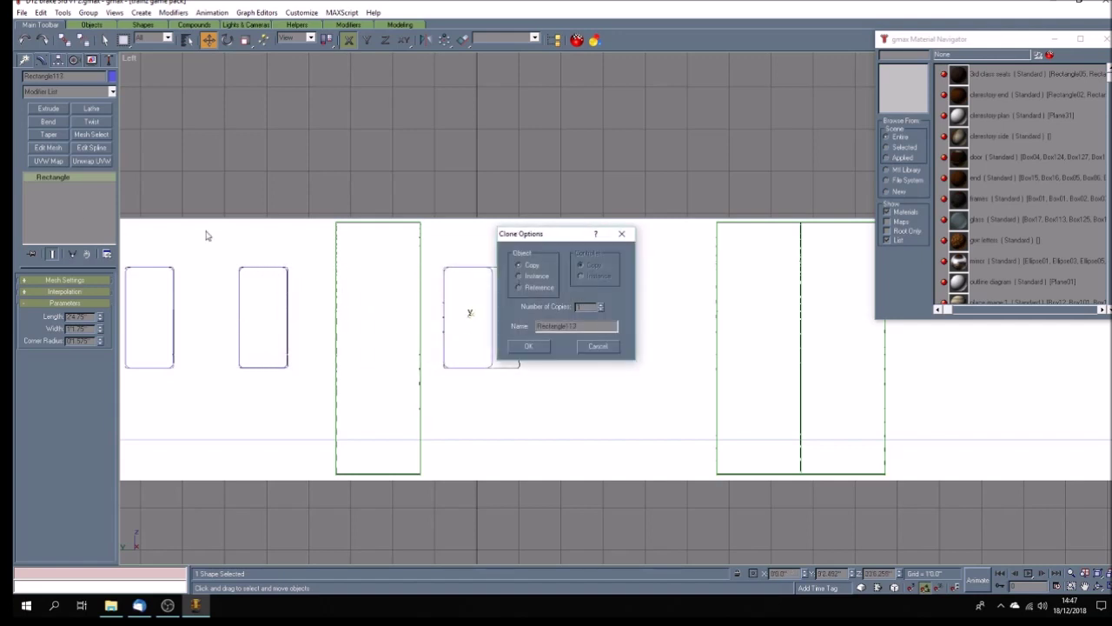
{"action": "left_click", "coordinate": [525, 345]}
Step: Convert the copied rectangle to an Editable Spline, move its right-hand vertices out to the wide window's edge, and deselect it
{"action": "right_click", "coordinate": [89, 177]}
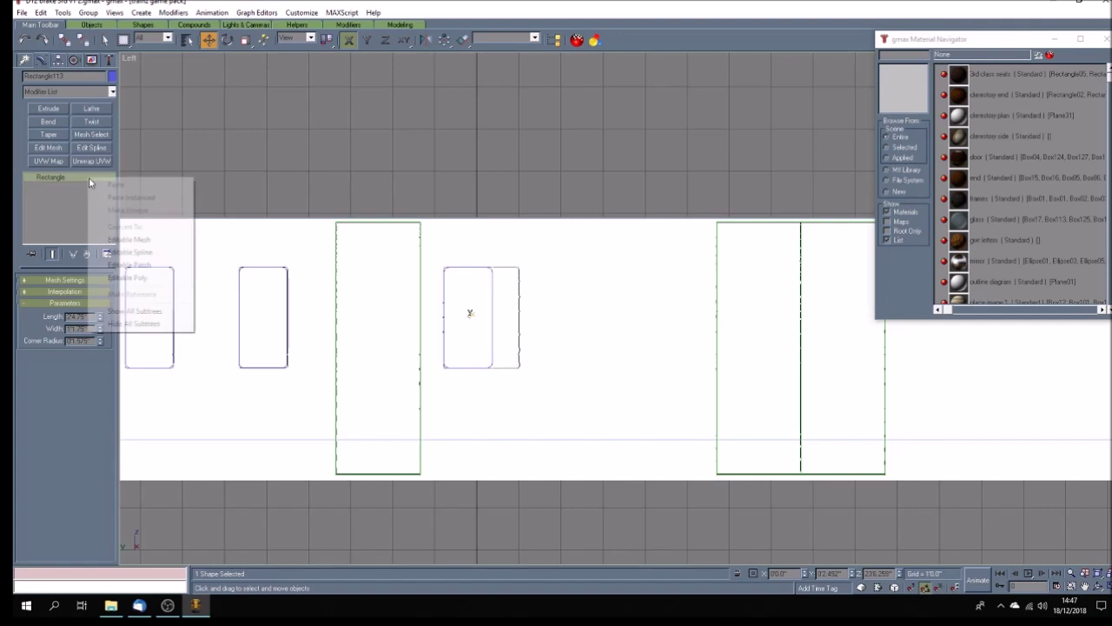
{"action": "left_click", "coordinate": [141, 252]}
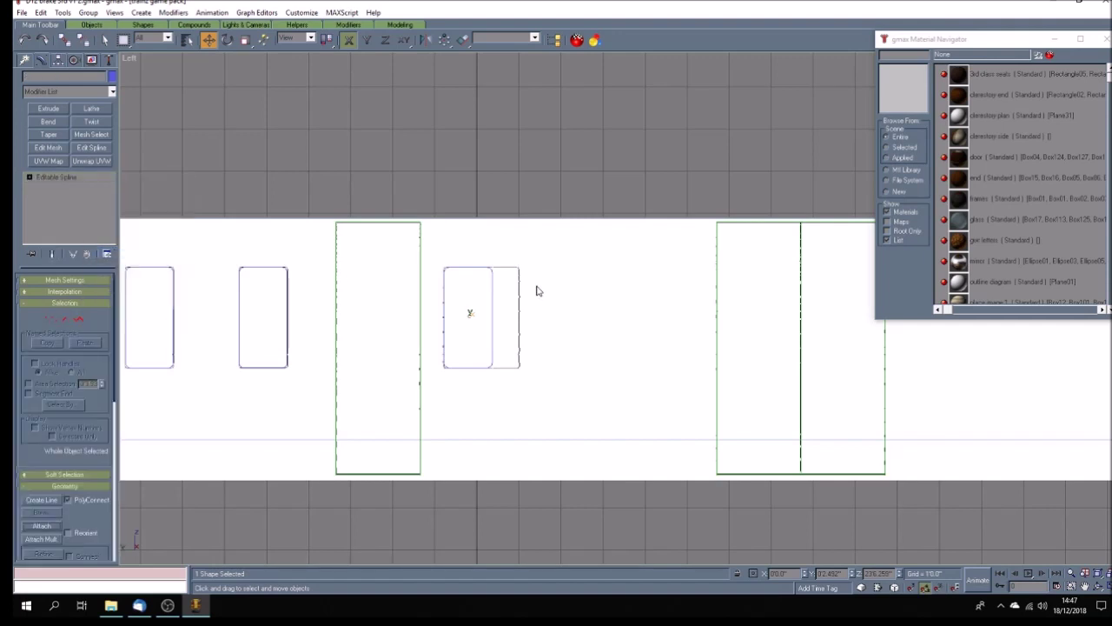
{"action": "left_click", "coordinate": [30, 177]}
{"action": "left_click", "coordinate": [45, 186]}
{"action": "left_click_drag", "start_coordinate": [513, 376], "coordinate": [515, 379]}
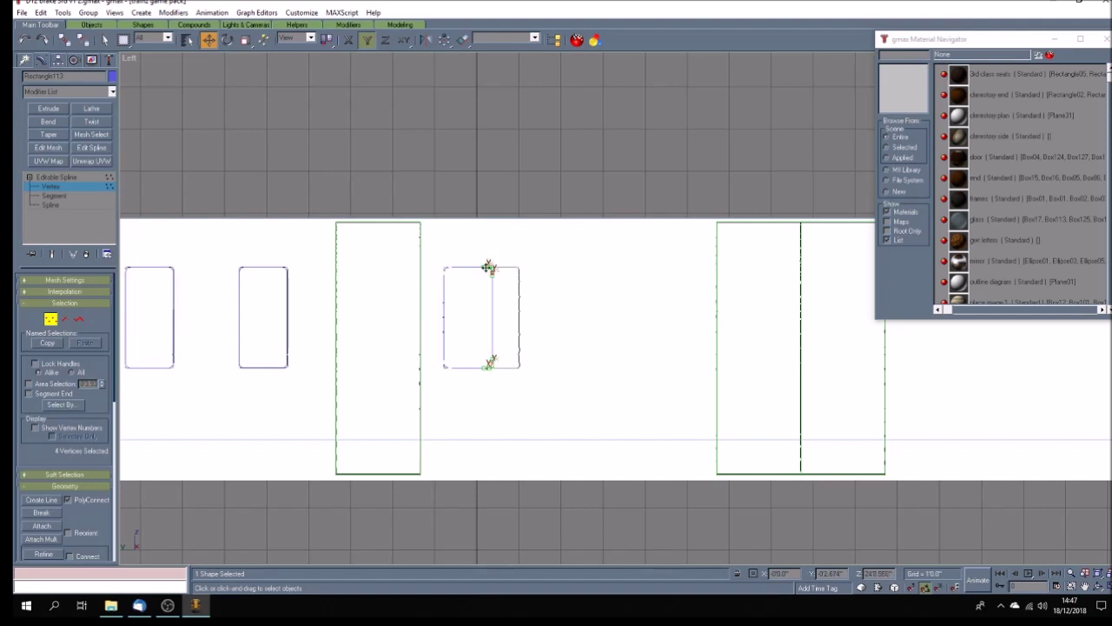
{"action": "left_click_drag", "start_coordinate": [490, 267], "coordinate": [514, 271]}
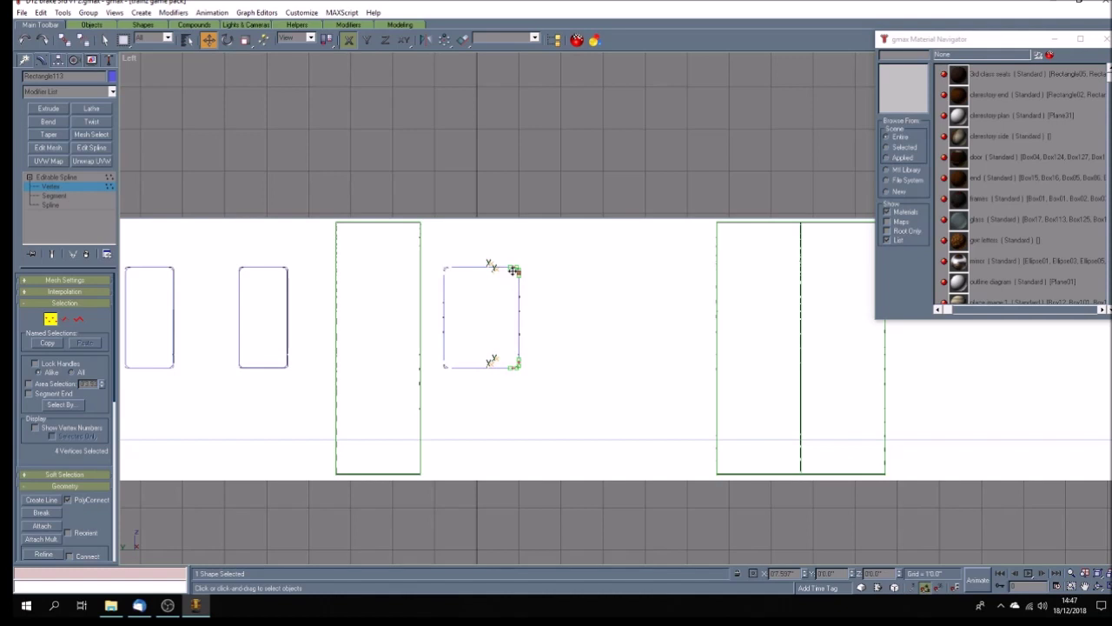
{"action": "left_click", "coordinate": [78, 178]}
{"action": "left_click", "coordinate": [477, 191]}
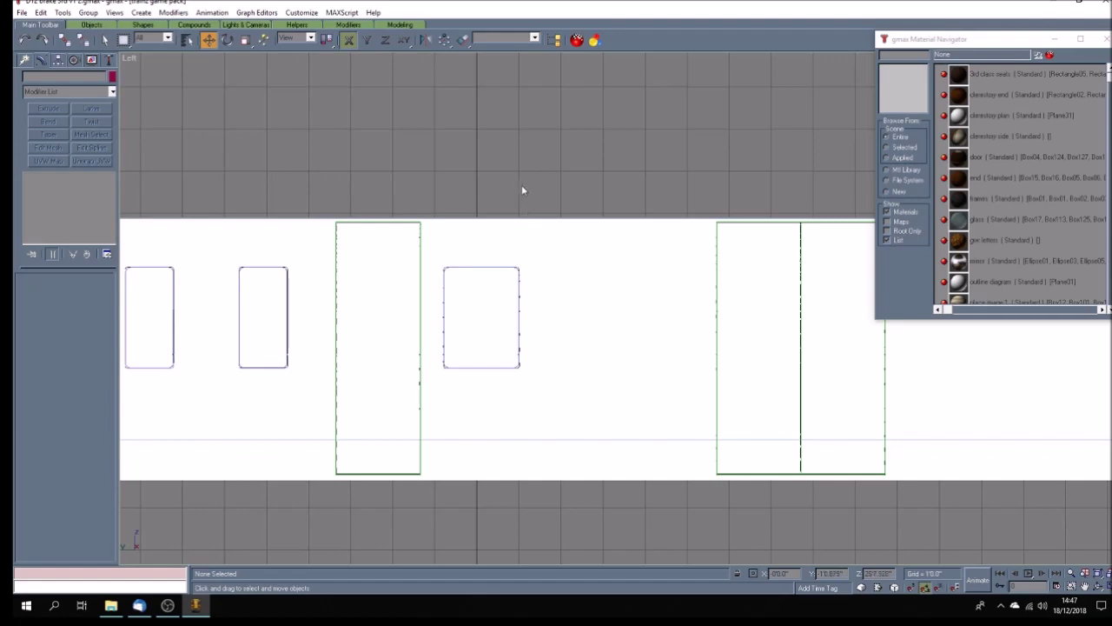
{"action": "scroll", "coordinate": [523, 189], "scroll_direction": "down", "scroll_amount": 6}
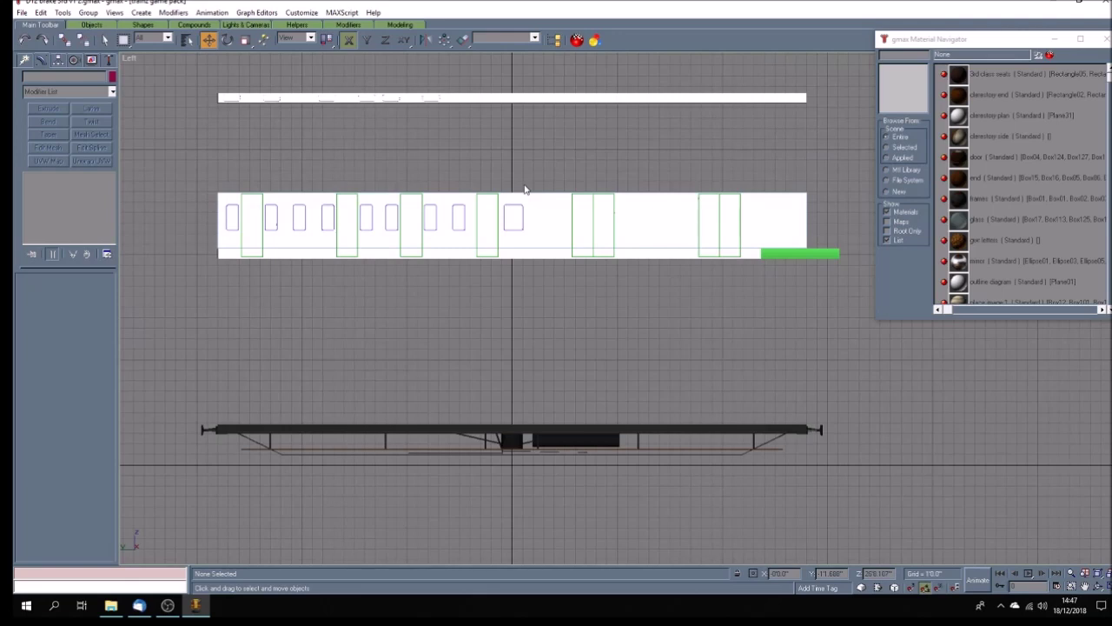
Step: Refine the leftmost door outline with a new vertex on each side near the lower horizontal line, and set the view to Wireframe
{"action": "scroll", "coordinate": [525, 189], "scroll_direction": "down", "scroll_amount": 2}
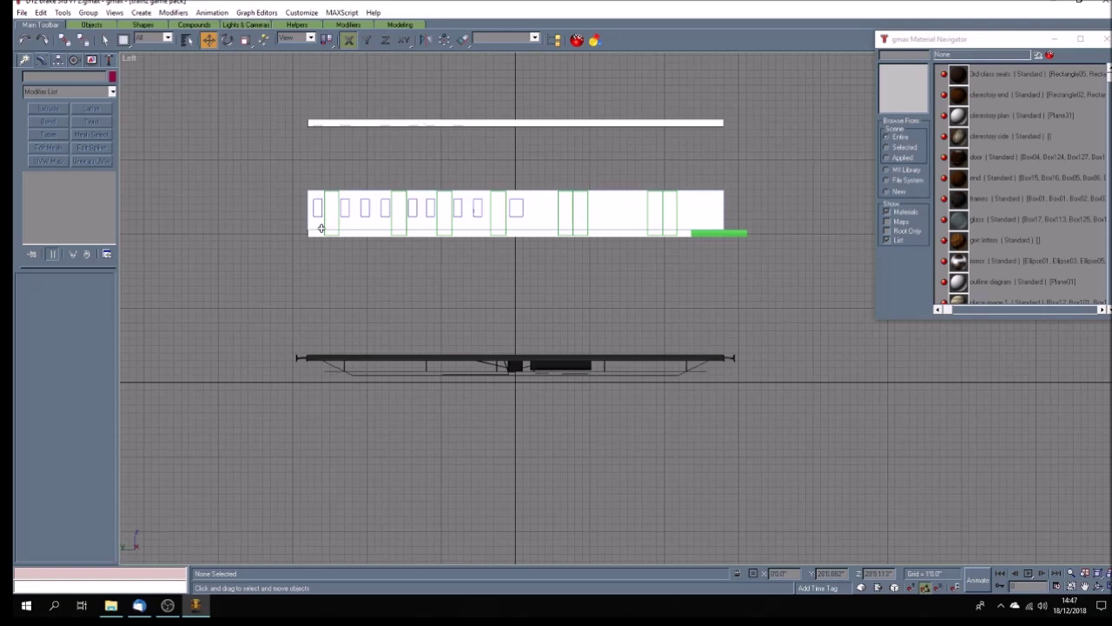
{"action": "scroll", "coordinate": [326, 232], "scroll_direction": "up", "scroll_amount": 5}
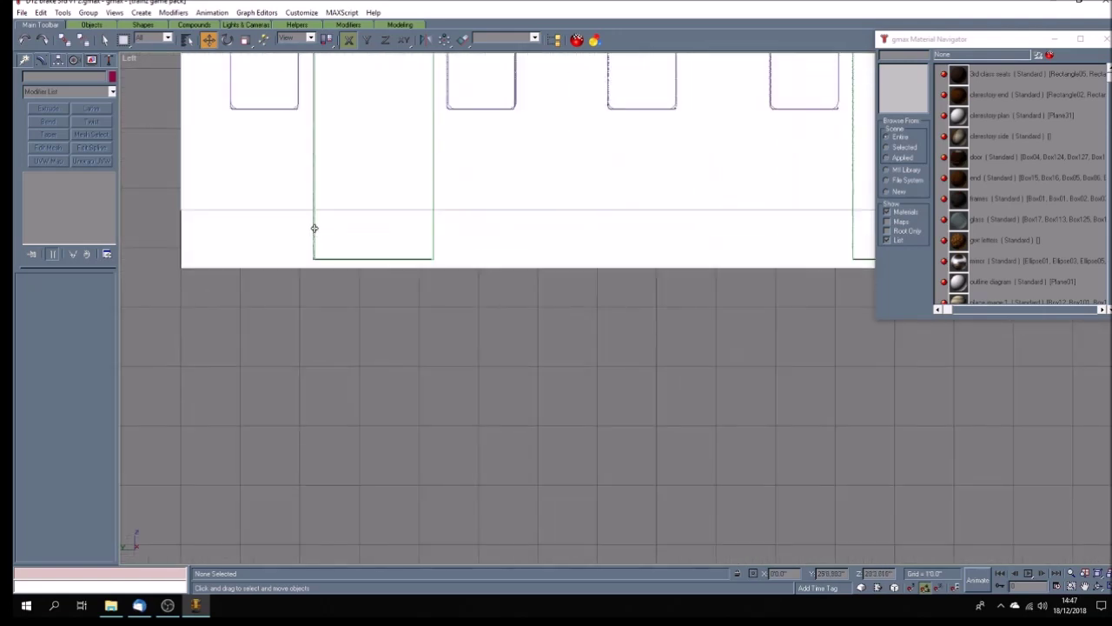
{"action": "left_click", "coordinate": [315, 228]}
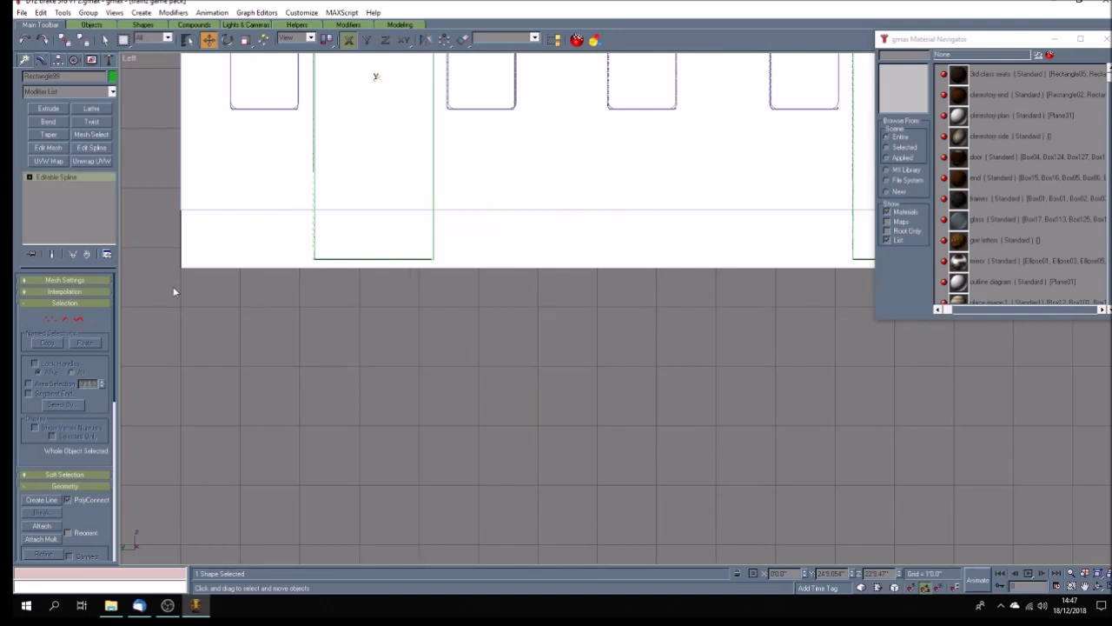
{"action": "left_click", "coordinate": [29, 176]}
{"action": "left_click", "coordinate": [50, 186]}
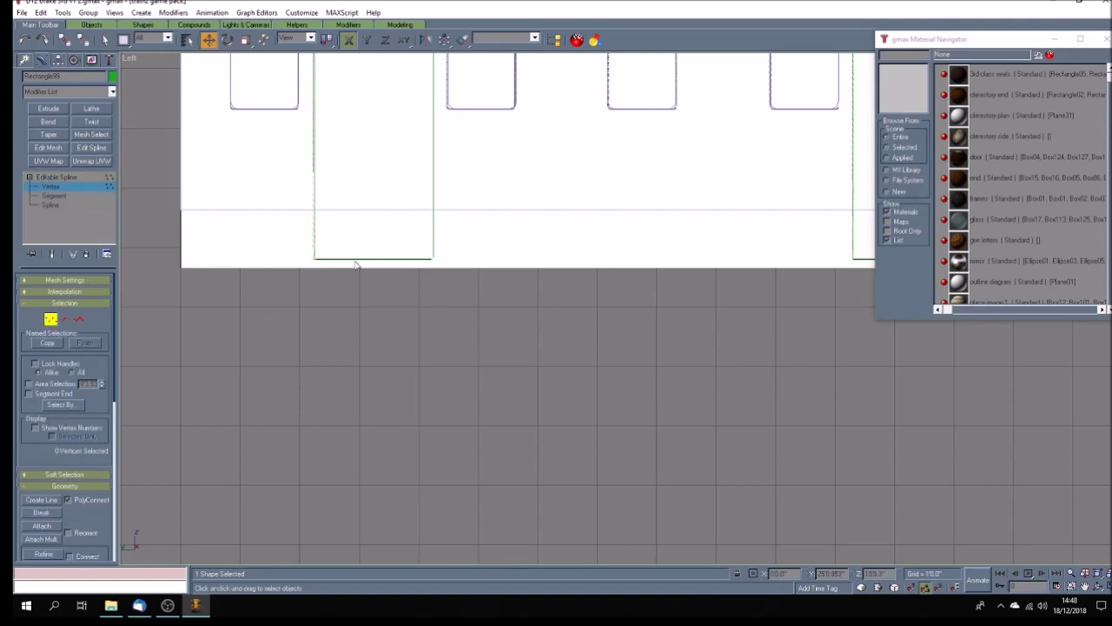
{"action": "scroll", "coordinate": [97, 512], "scroll_direction": "down", "scroll_amount": 4}
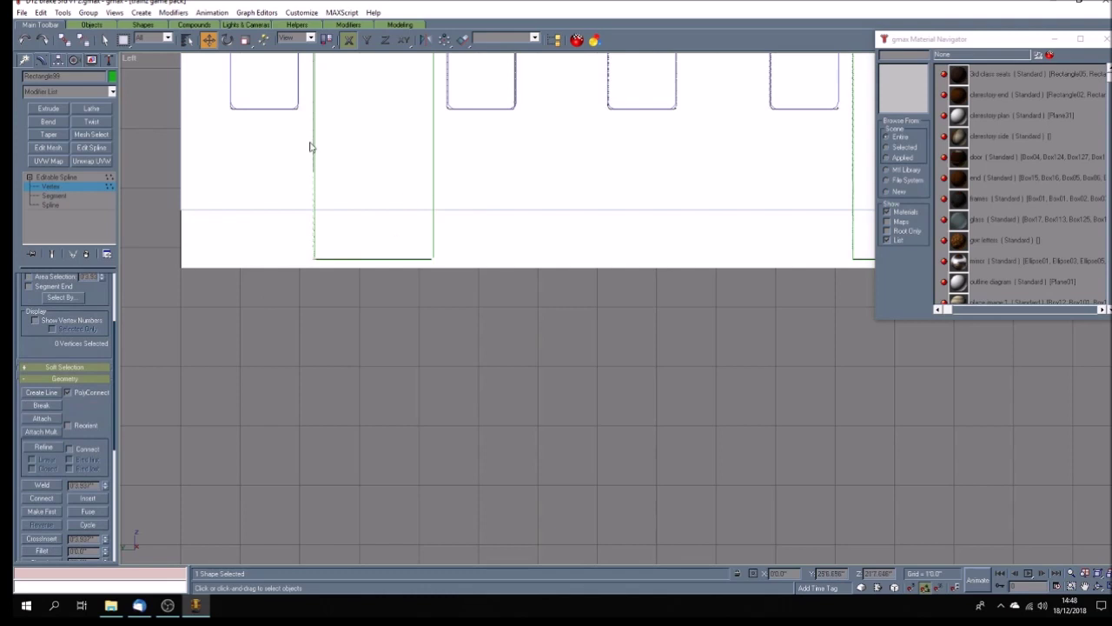
{"action": "left_click", "coordinate": [48, 447]}
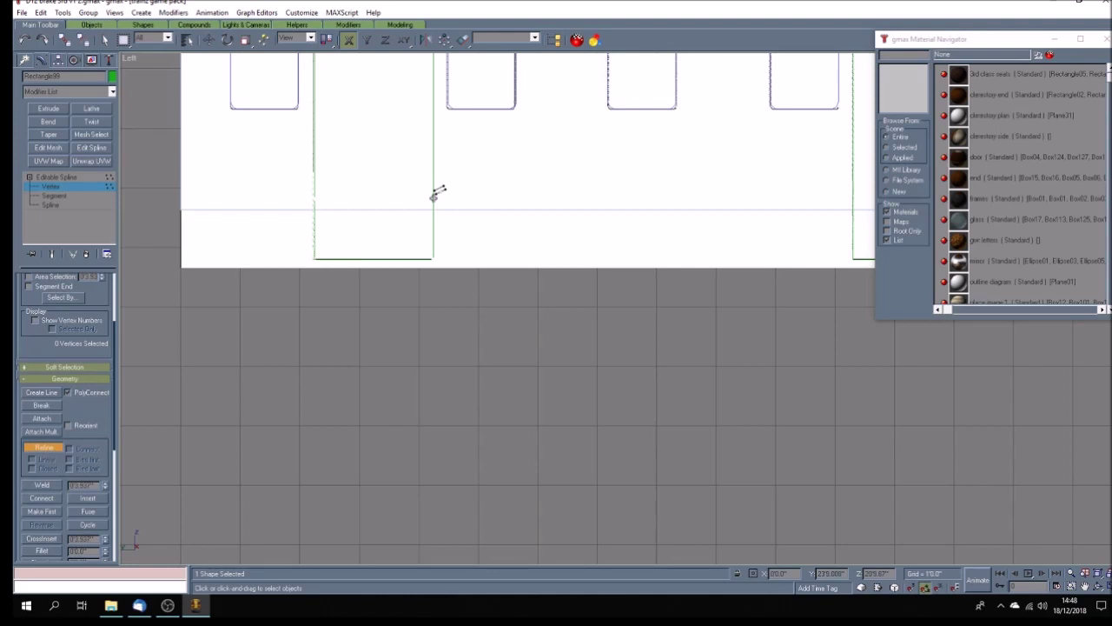
{"action": "right_click", "coordinate": [133, 59]}
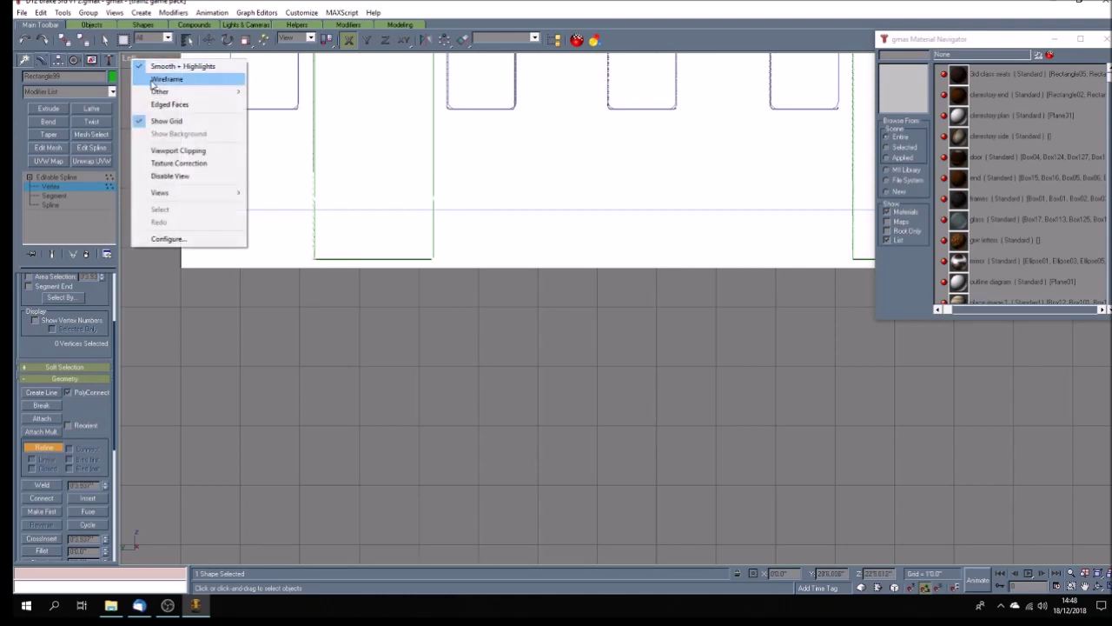
{"action": "left_click", "coordinate": [156, 80]}
Step: Move the new vertex on the door outline's left side vertically onto the lower horizontal line of the carriage side
{"action": "left_click", "coordinate": [209, 40]}
{"action": "left_click", "coordinate": [315, 196]}
{"action": "scroll", "coordinate": [317, 210], "scroll_direction": "up", "scroll_amount": 4}
{"action": "key", "text": "F6"}
{"action": "scroll", "coordinate": [317, 228], "scroll_direction": "up", "scroll_amount": 5}
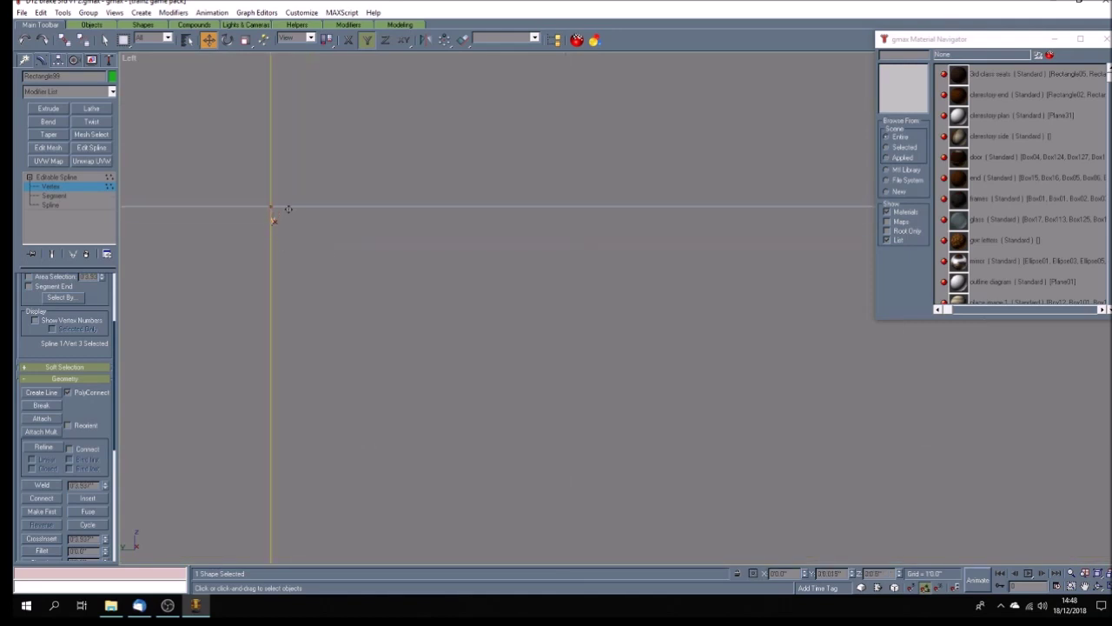
{"action": "scroll", "coordinate": [209, 244], "scroll_direction": "down", "scroll_amount": 5}
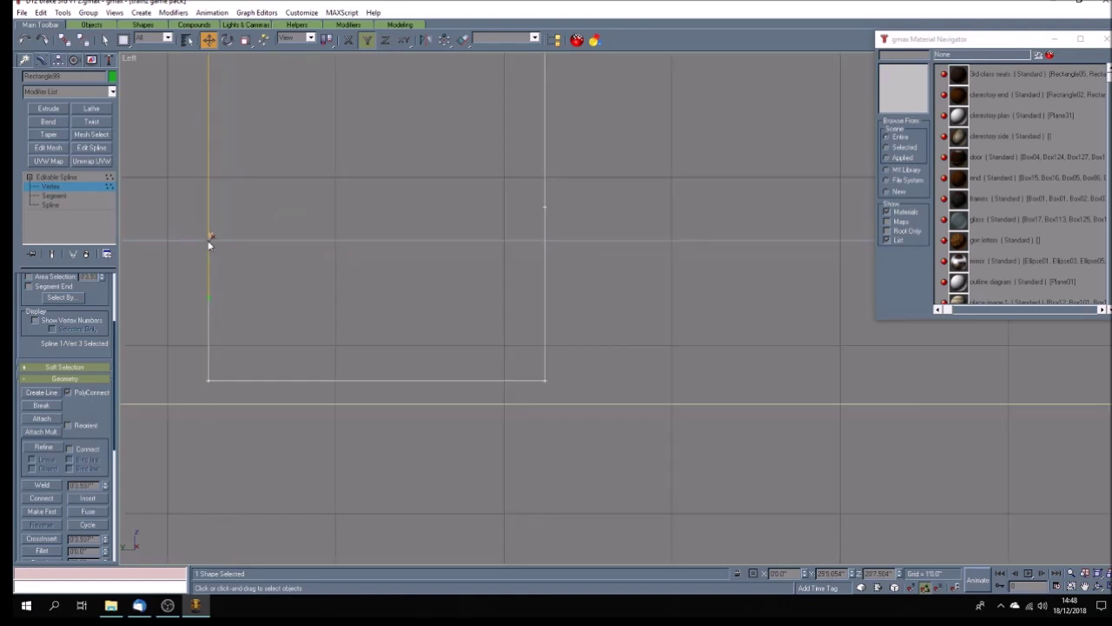
Step: Move the new vertex on the door outline's right side vertically onto the same horizontal line and deselect it
{"action": "left_click_drag", "start_coordinate": [567, 217], "coordinate": [561, 215]}
{"action": "scroll", "coordinate": [561, 215], "scroll_direction": "up", "scroll_amount": 5}
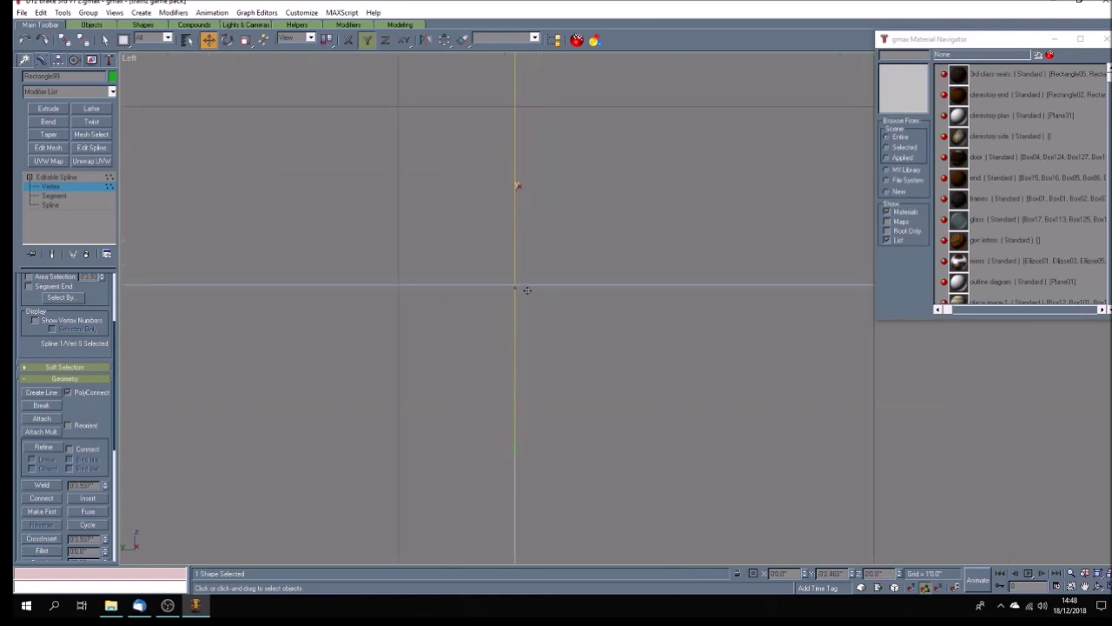
{"action": "left_click_drag", "start_coordinate": [528, 288], "coordinate": [524, 286]}
{"action": "scroll", "coordinate": [524, 287], "scroll_direction": "up", "scroll_amount": 5}
{"action": "middle_click_drag", "start_coordinate": [513, 254], "coordinate": [476, 266]}
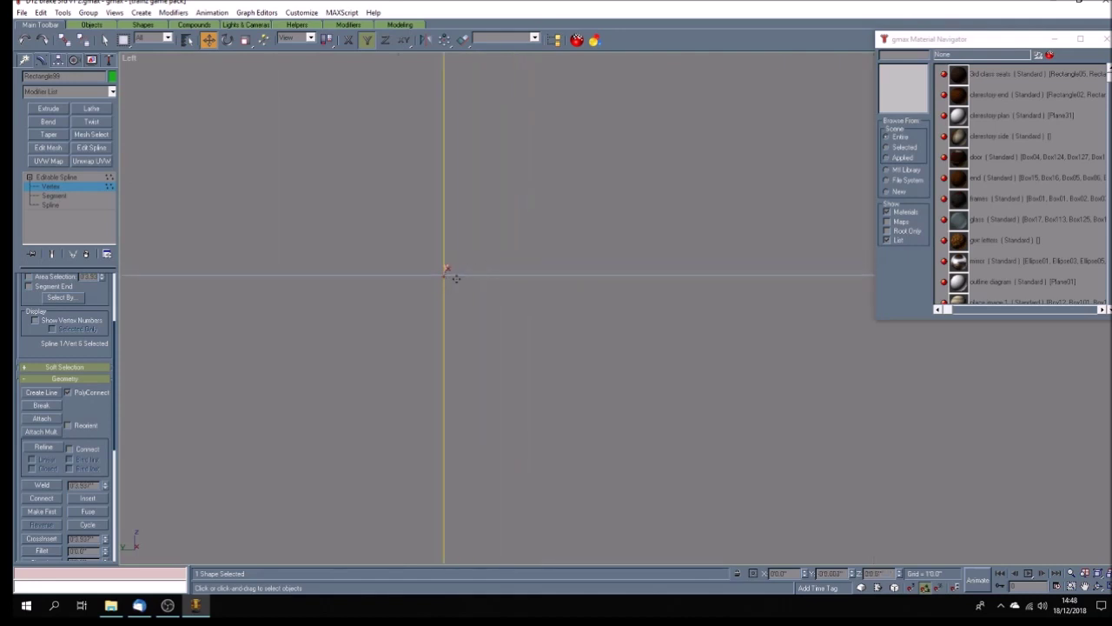
{"action": "left_click", "coordinate": [486, 280]}
{"action": "scroll", "coordinate": [486, 279], "scroll_direction": "down", "scroll_amount": 6}
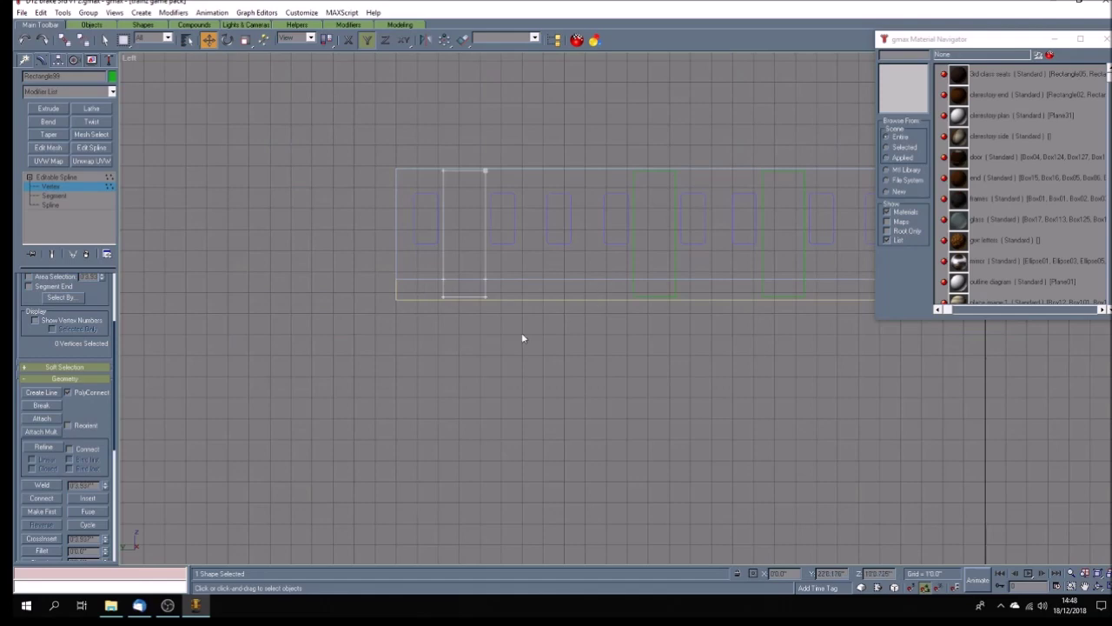
{"action": "scroll", "coordinate": [521, 332], "scroll_direction": "down", "scroll_amount": 3}
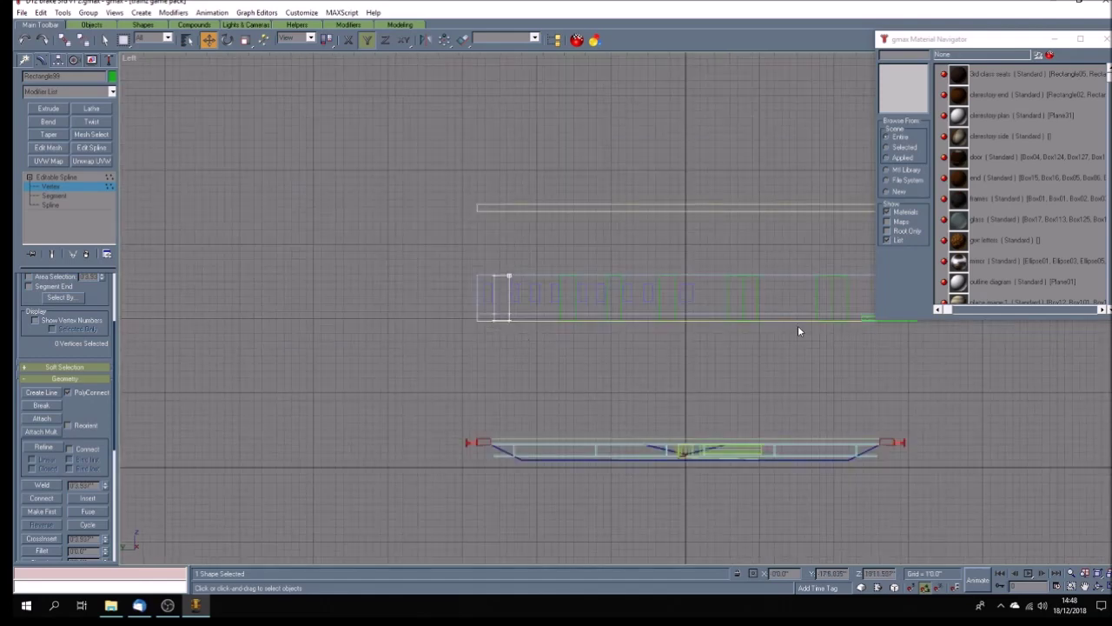
Step: Delete the door outline's three segments below the horizontal line: the two short side pieces and the bottom edge
{"action": "scroll", "coordinate": [493, 321], "scroll_direction": "up", "scroll_amount": 6}
{"action": "left_click", "coordinate": [61, 193]}
{"action": "left_click", "coordinate": [491, 272]}
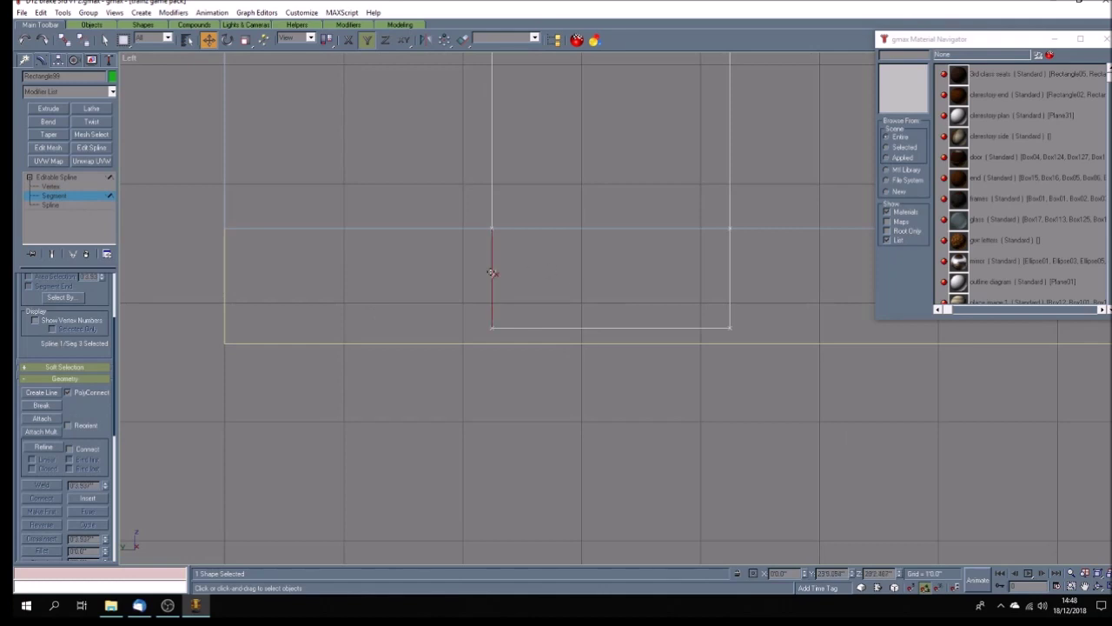
{"action": "key", "text": "Delete"}
{"action": "left_click", "coordinate": [562, 329]}
{"action": "key", "text": "Delete"}
{"action": "left_click", "coordinate": [731, 278]}
{"action": "key", "text": "Delete"}
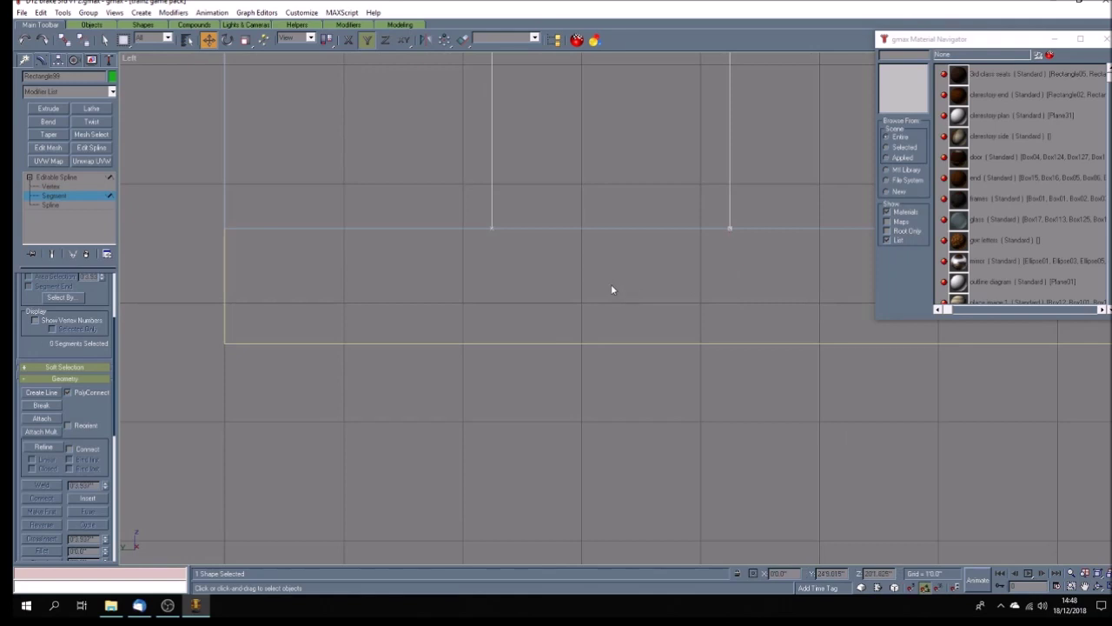
Step: Leave segment editing on the trimmed door outline and set its object color to dark blue
{"action": "scroll", "coordinate": [450, 272], "scroll_direction": "down", "scroll_amount": 5}
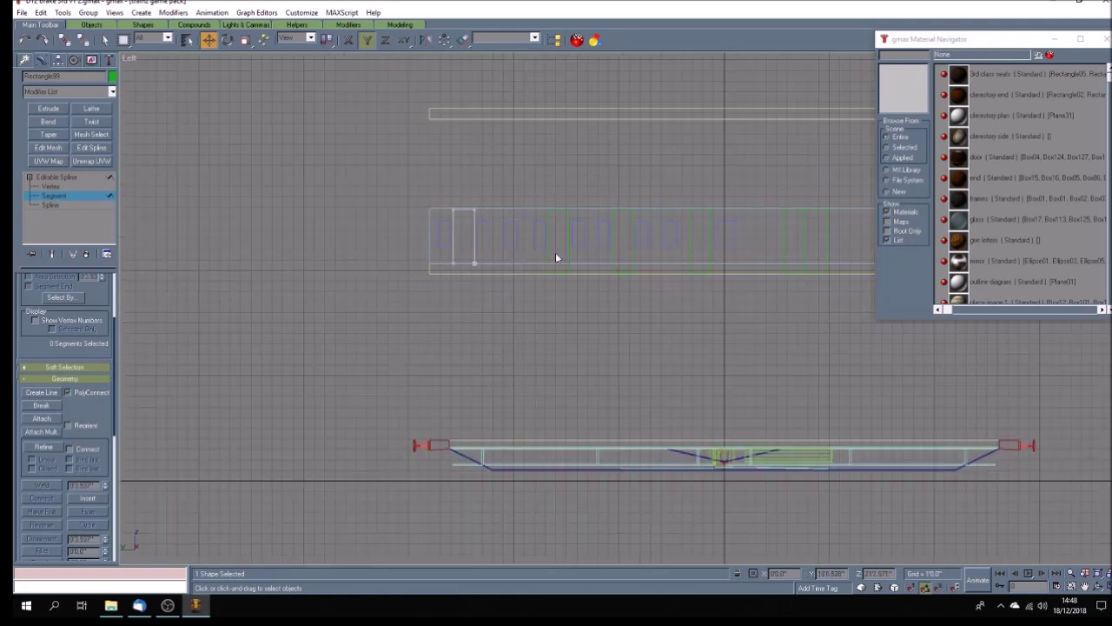
{"action": "scroll", "coordinate": [557, 252], "scroll_direction": "up", "scroll_amount": 3}
{"action": "left_click", "coordinate": [72, 177]}
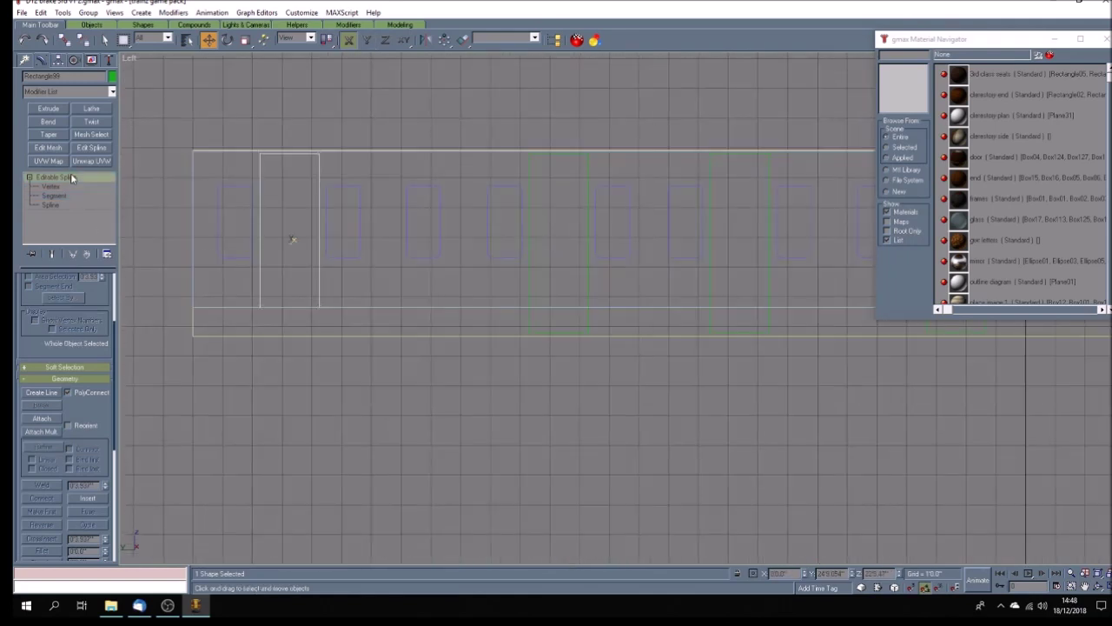
{"action": "left_click", "coordinate": [113, 78]}
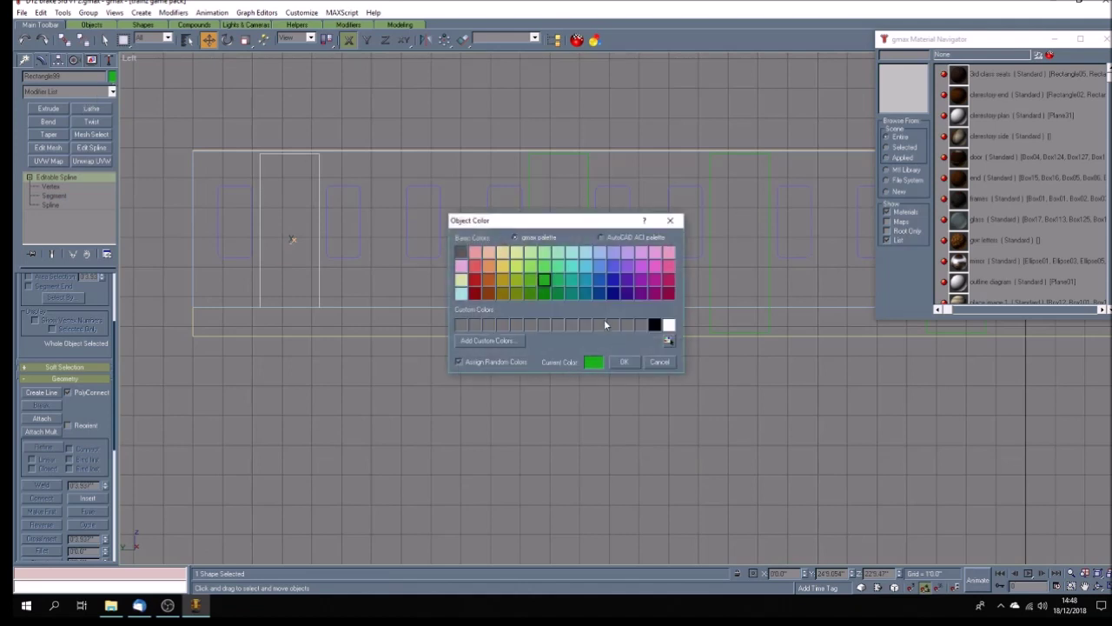
{"action": "left_click", "coordinate": [613, 296]}
{"action": "left_click", "coordinate": [627, 364]}
Step: Save the scene, and also save it over the existing file D12 brake 3rd v1 1.gmax in the carriages folder
{"action": "left_click", "coordinate": [22, 12]}
{"action": "left_click", "coordinate": [34, 69]}
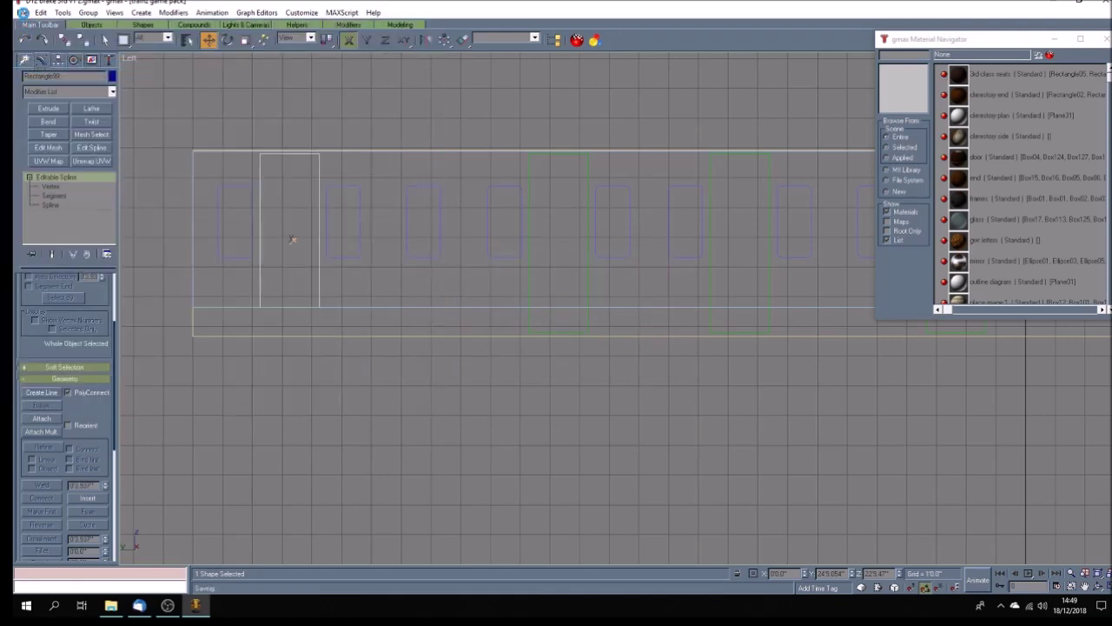
{"action": "left_click", "coordinate": [21, 12]}
{"action": "left_click", "coordinate": [39, 79]}
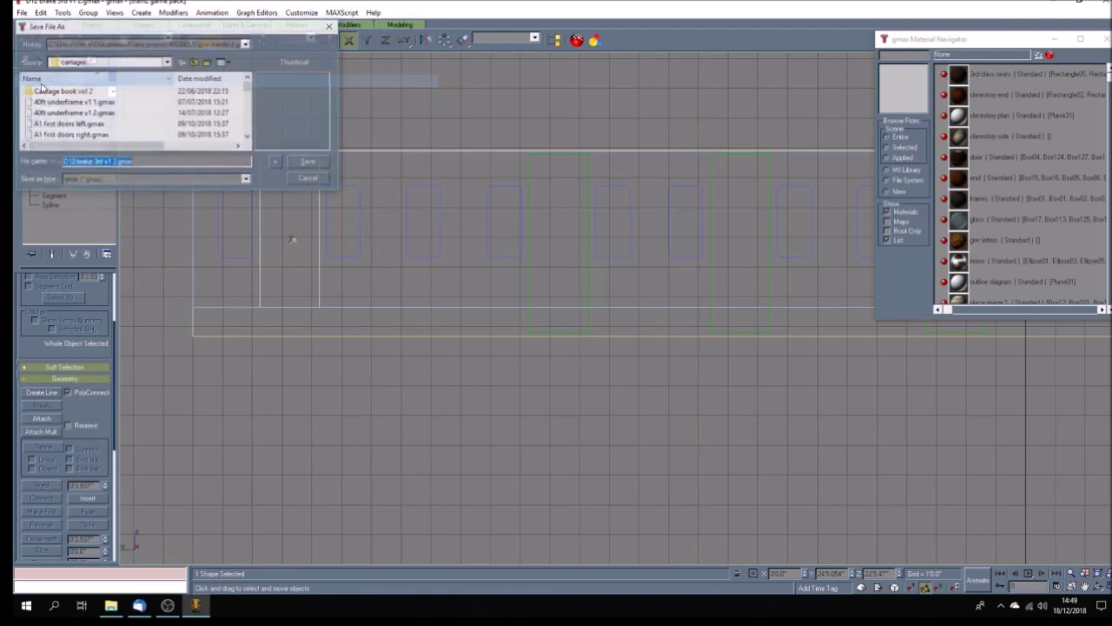
{"action": "left_click", "coordinate": [247, 128]}
{"action": "scroll", "coordinate": [247, 129], "scroll_direction": "down", "scroll_amount": 10}
{"action": "scroll", "coordinate": [247, 129], "scroll_direction": "down", "scroll_amount": 10}
{"action": "scroll", "coordinate": [247, 129], "scroll_direction": "down", "scroll_amount": 1}
{"action": "scroll", "coordinate": [251, 91], "scroll_direction": "up", "scroll_amount": 1}
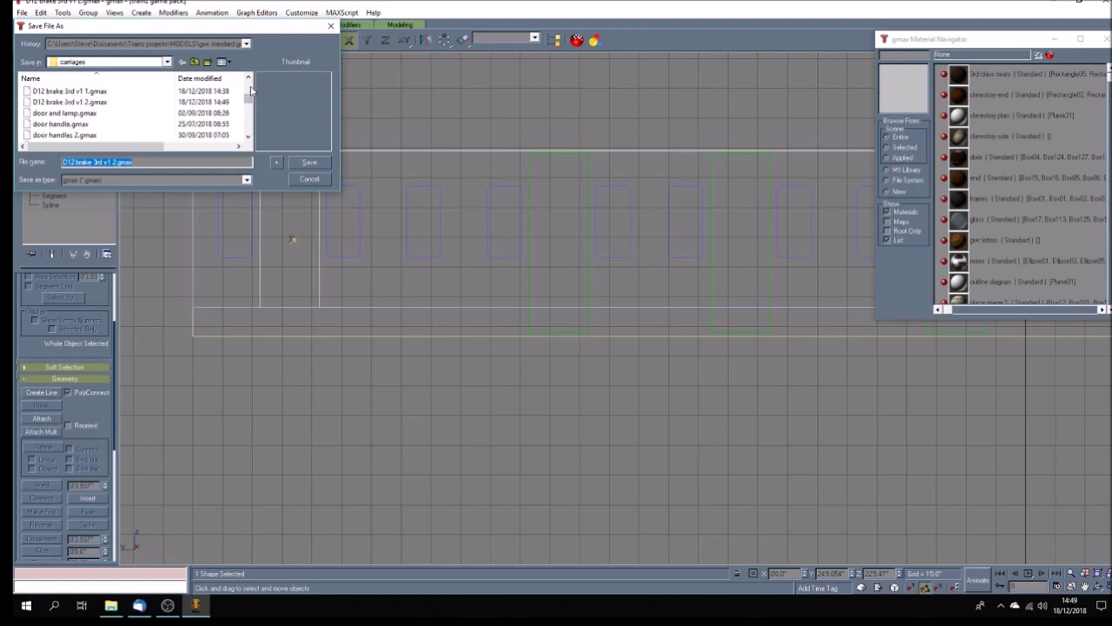
{"action": "left_click", "coordinate": [69, 91]}
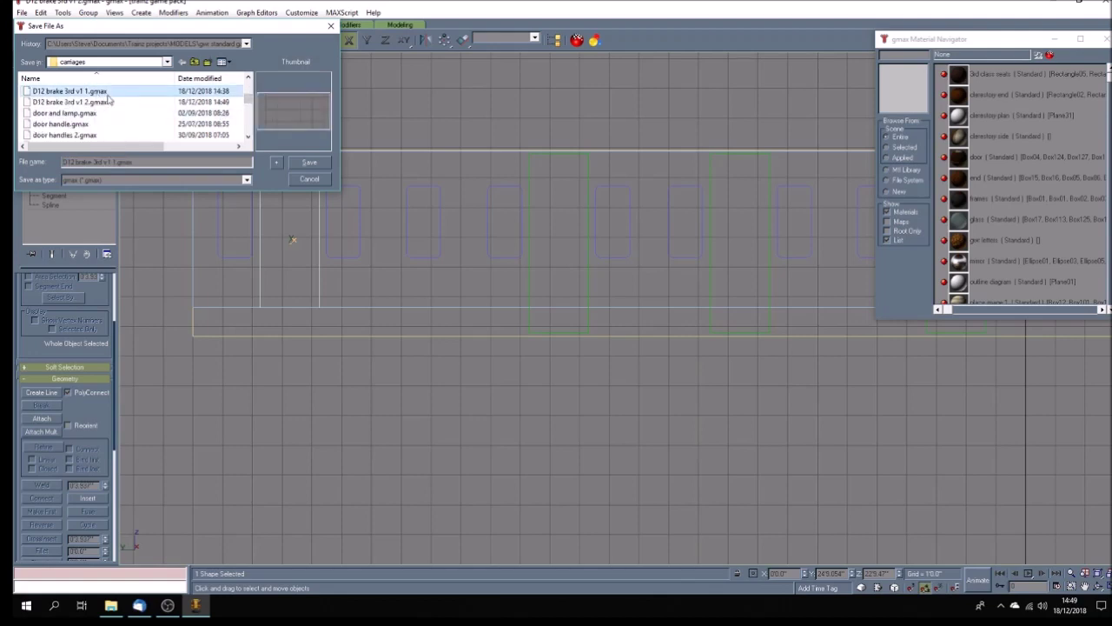
{"action": "left_click", "coordinate": [319, 165]}
{"action": "left_click", "coordinate": [604, 342]}
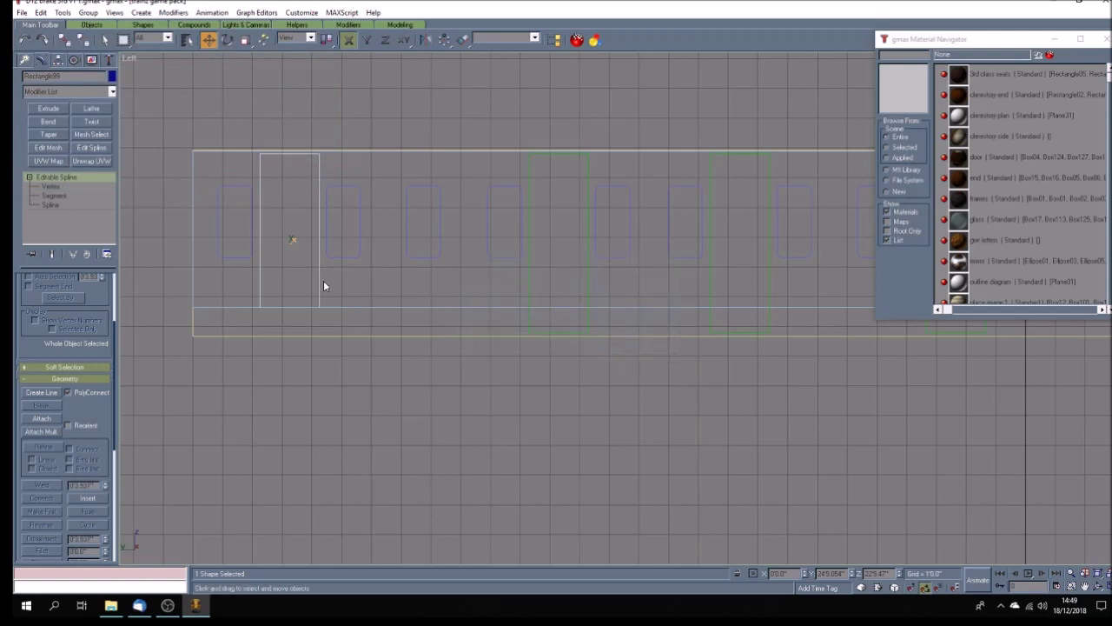
Step: Copy the trimmed outline to the second door, align it centre to centre in X with the green outline, and delete that green outline
{"action": "left_click_drag", "start_coordinate": [317, 281], "coordinate": [459, 293], "text": "shift"}
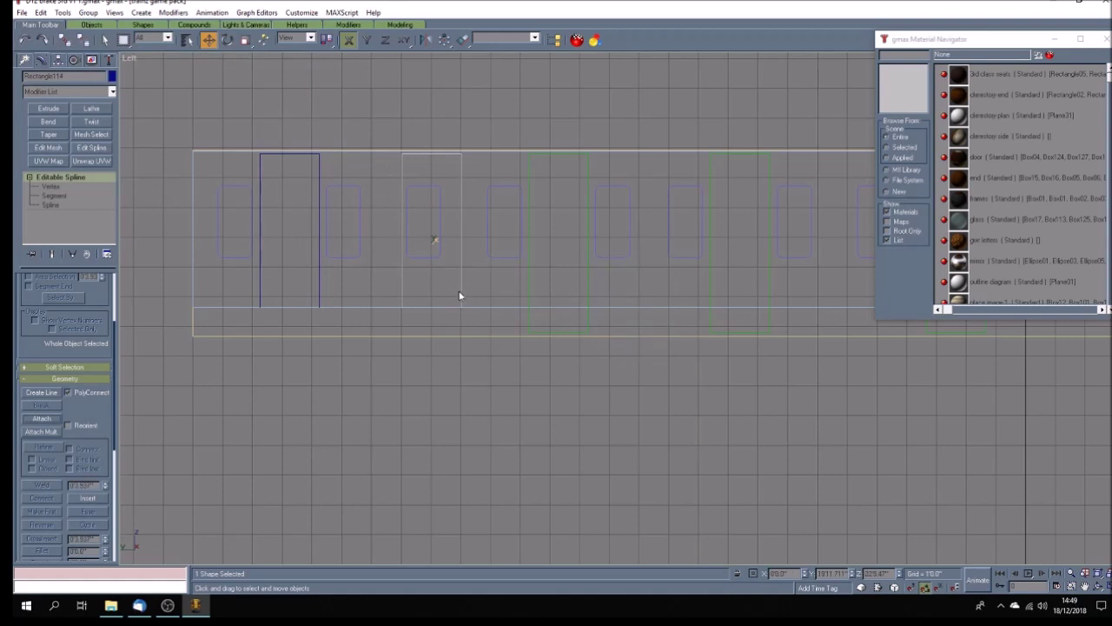
{"action": "left_click", "coordinate": [528, 346]}
{"action": "key", "text": "alt+a"}
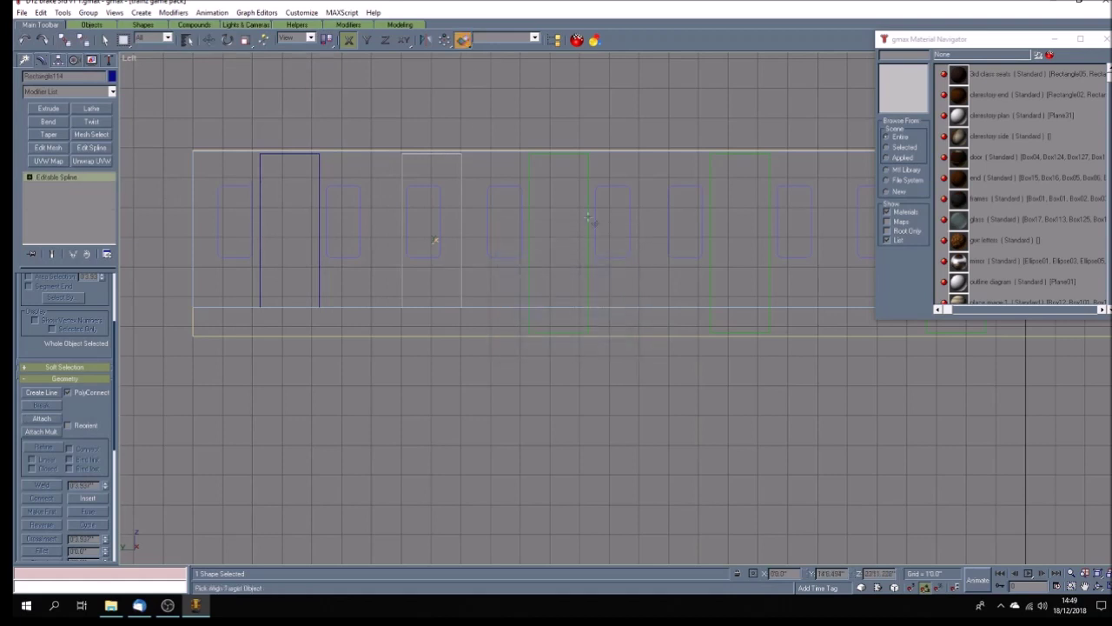
{"action": "left_click", "coordinate": [435, 241]}
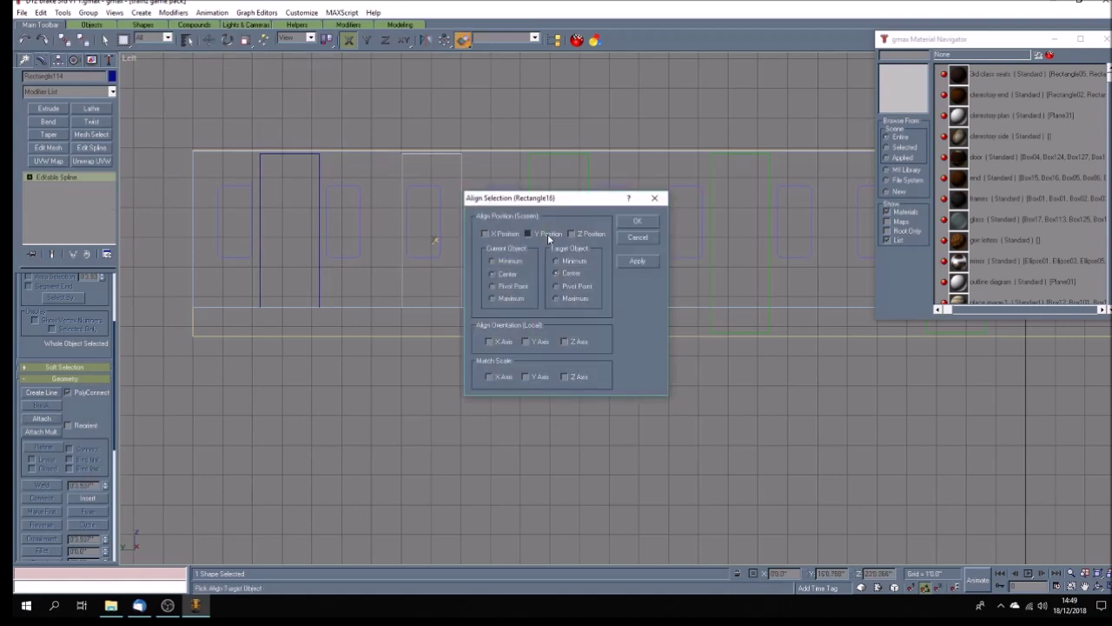
{"action": "left_click", "coordinate": [515, 233]}
{"action": "left_click", "coordinate": [574, 234]}
{"action": "left_click", "coordinate": [638, 220]}
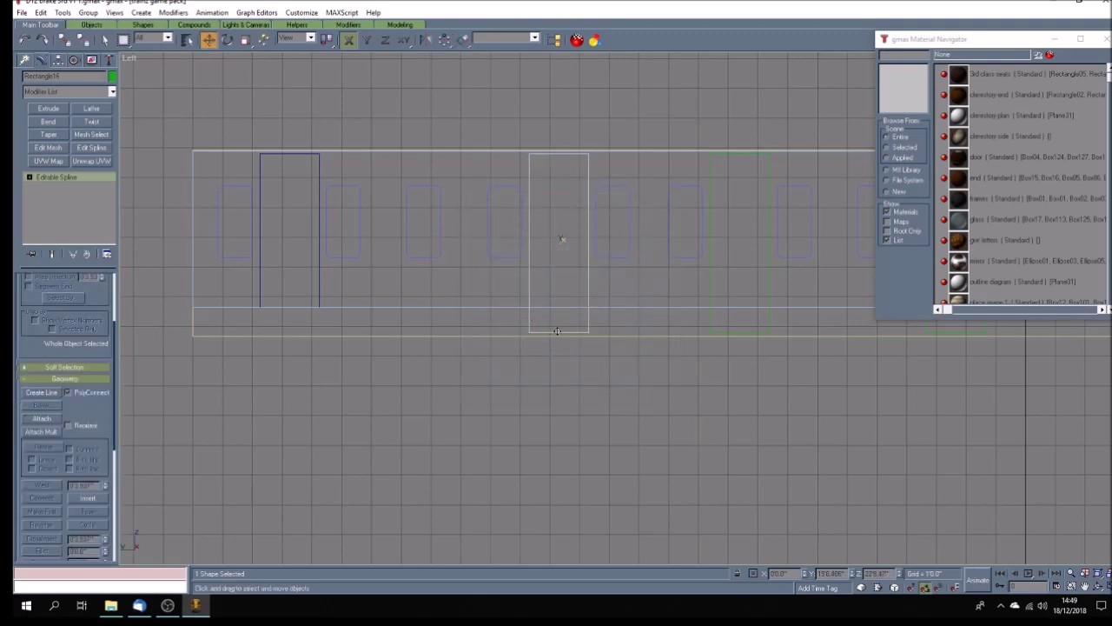
{"action": "key", "text": "Delete"}
Step: Copy the second door's trimmed outline to the third door, align their centres in X position, and delete the third door's green outline
{"action": "left_click", "coordinate": [530, 260]}
{"action": "left_click_drag", "start_coordinate": [561, 241], "coordinate": [714, 241], "text": "shift"}
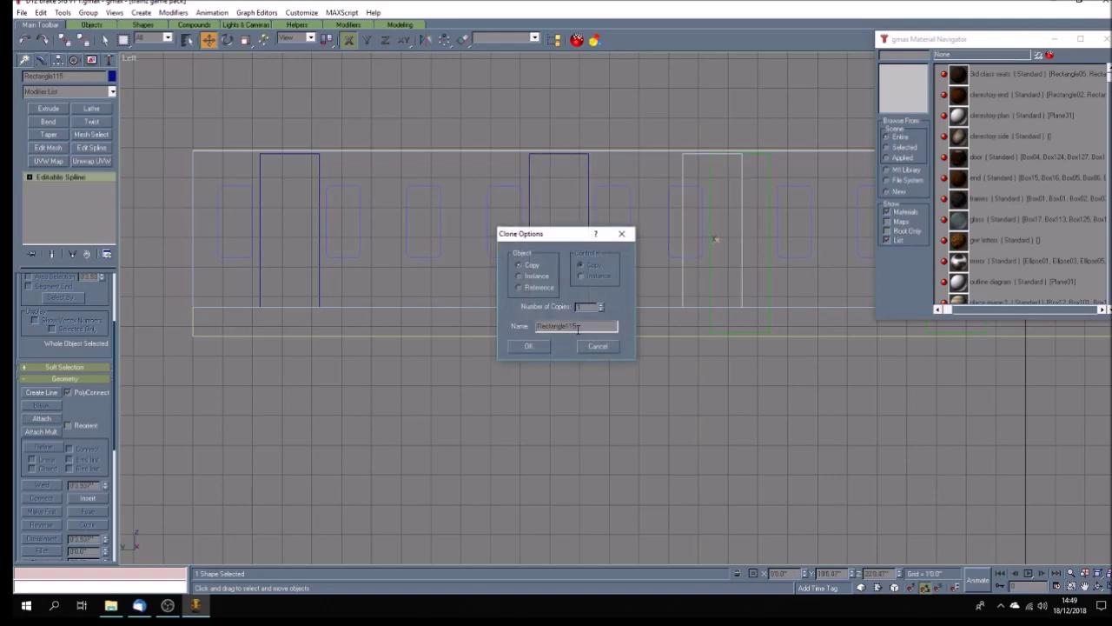
{"action": "left_click", "coordinate": [528, 346]}
{"action": "left_click", "coordinate": [1084, 587]}
{"action": "left_click_drag", "start_coordinate": [702, 263], "coordinate": [400, 277]}
{"action": "left_click", "coordinate": [462, 39]}
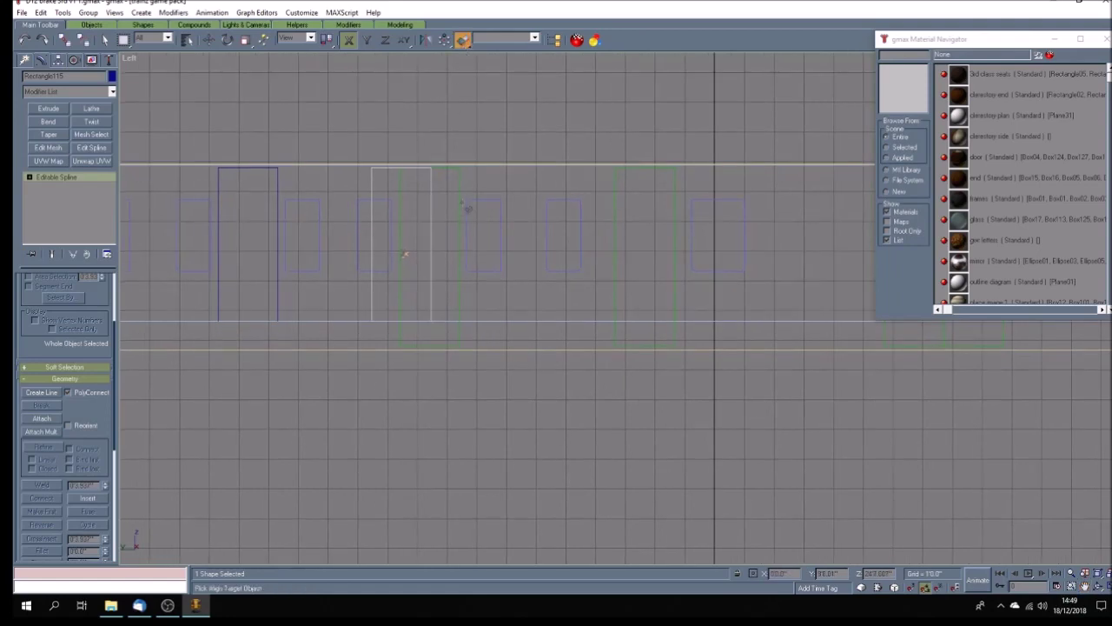
{"action": "left_click", "coordinate": [465, 208]}
{"action": "left_click", "coordinate": [485, 233]}
{"action": "left_click", "coordinate": [637, 224]}
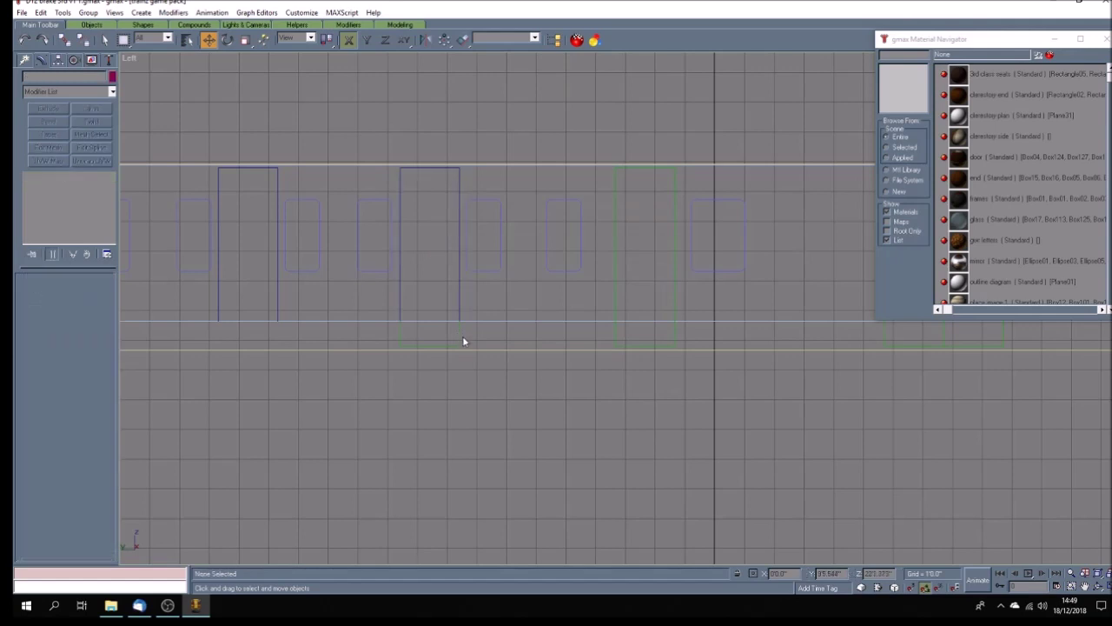
{"action": "left_click", "coordinate": [460, 338]}
{"action": "left_click", "coordinate": [454, 299]}
Step: Copy the third door's trimmed outline to the fourth door, align their centres in X position, and delete the fourth door's green outline
{"action": "left_click", "coordinate": [460, 297]}
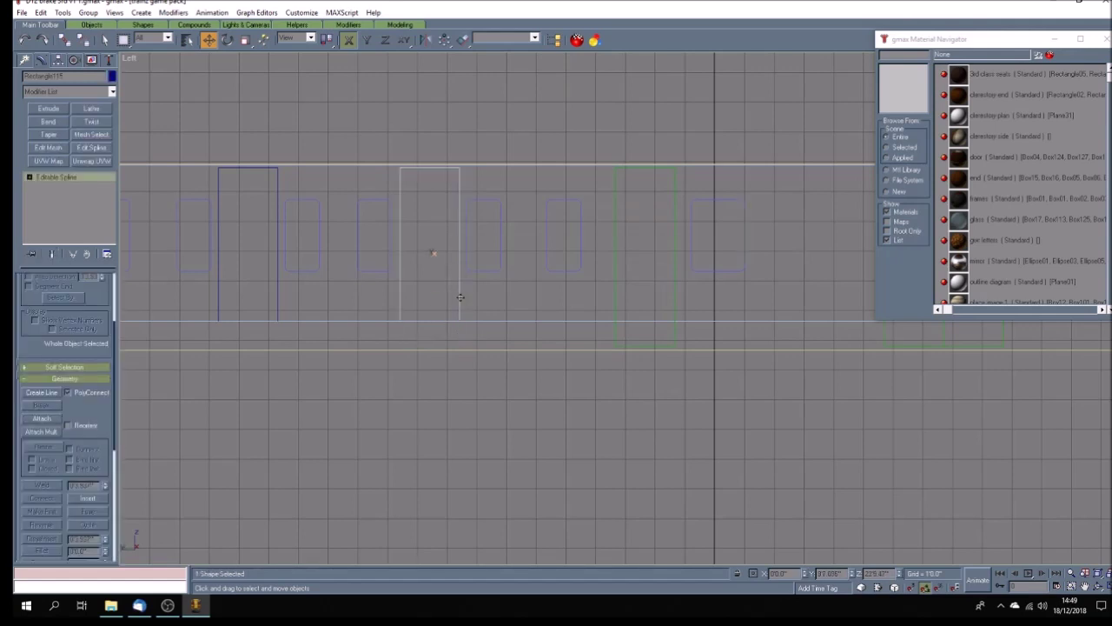
{"action": "left_click_drag", "start_coordinate": [459, 292], "coordinate": [632, 291], "text": "shift"}
{"action": "key", "text": "Return"}
{"action": "left_click", "coordinate": [462, 40]}
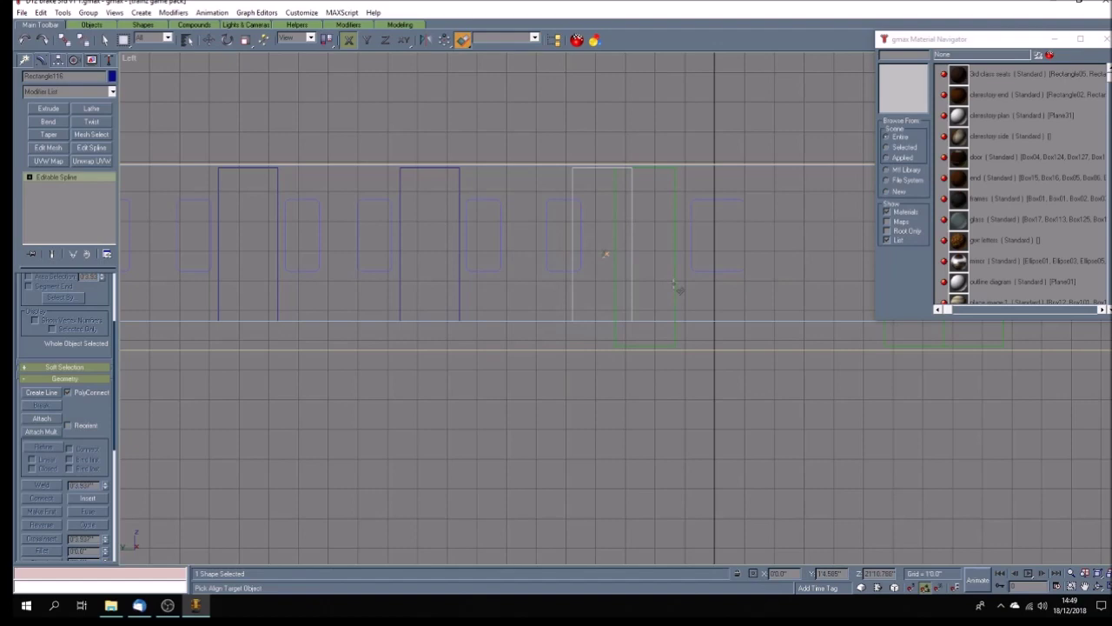
{"action": "left_click", "coordinate": [676, 285]}
{"action": "left_click", "coordinate": [506, 232]}
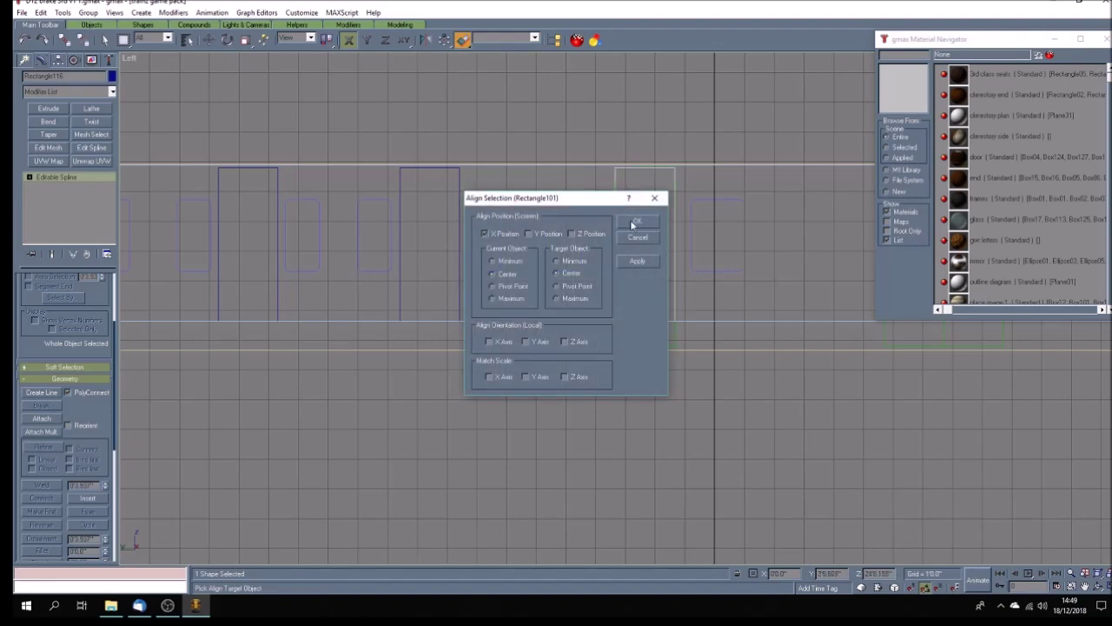
{"action": "left_click", "coordinate": [636, 223]}
{"action": "left_click", "coordinate": [677, 342]}
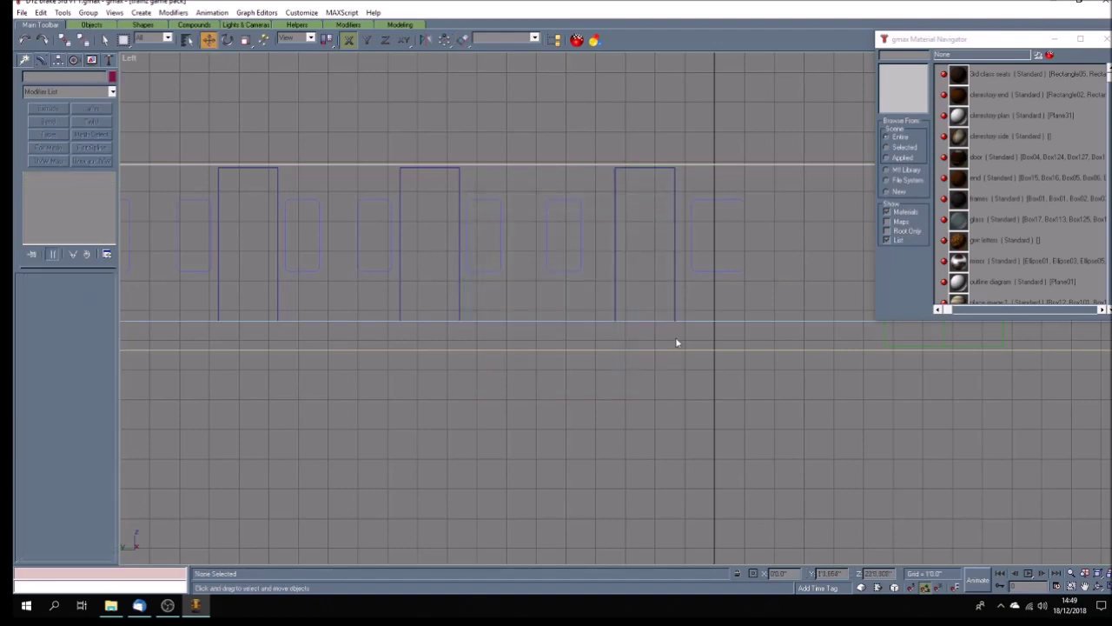
Step: Copy the single door outline nearest the double doors to the first double door, aligning its centre in X with the nearer green leaf
{"action": "left_click", "coordinate": [1085, 587]}
{"action": "left_click_drag", "start_coordinate": [782, 442], "coordinate": [330, 455]}
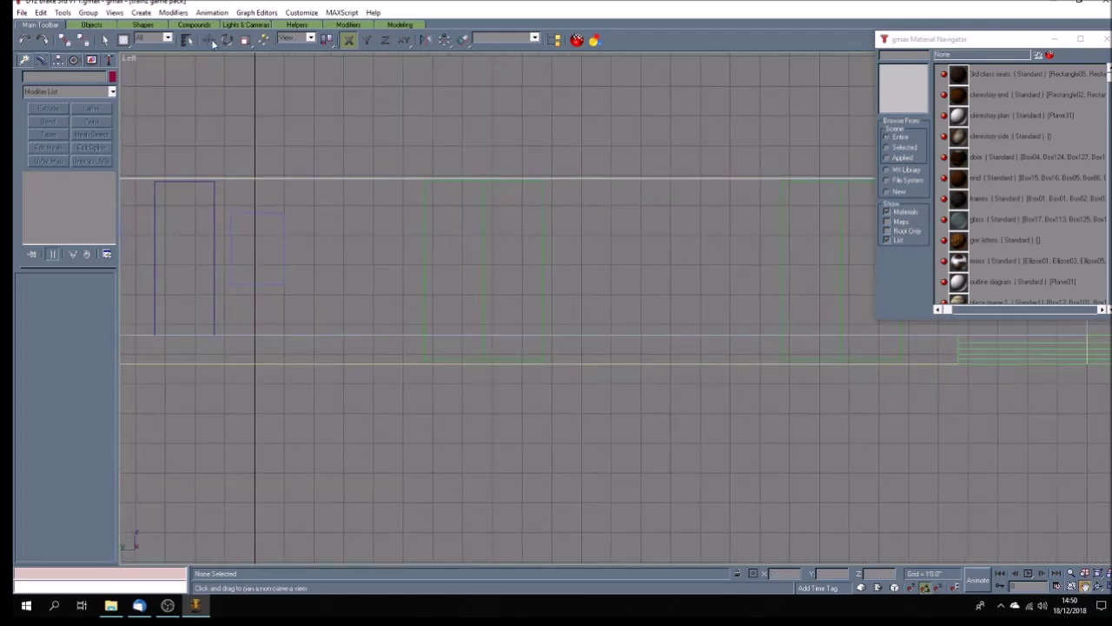
{"action": "left_click", "coordinate": [105, 40]}
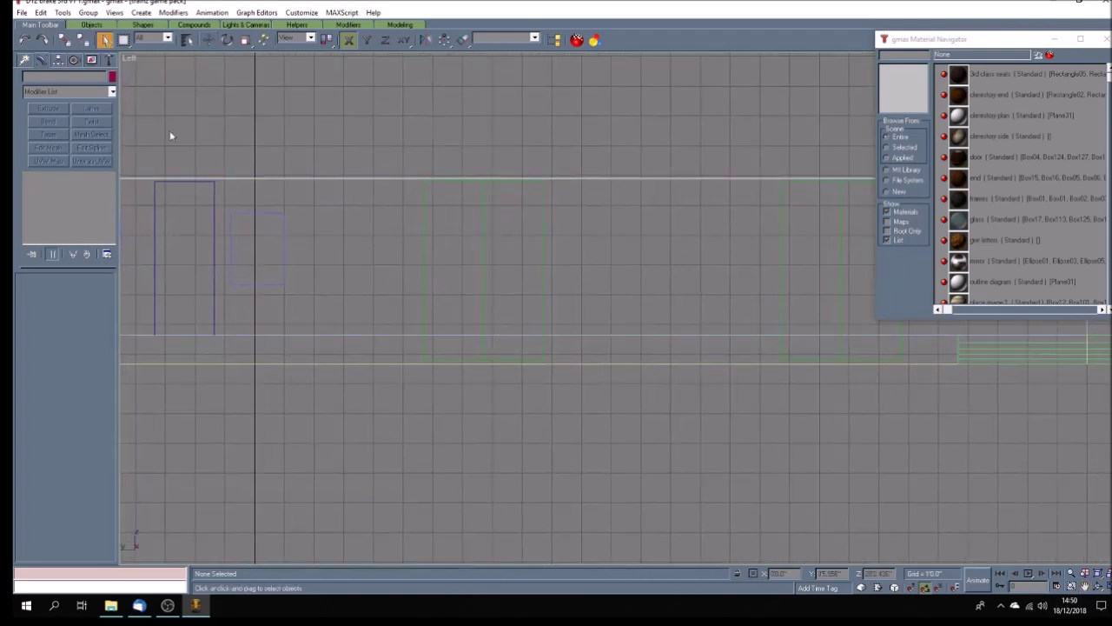
{"action": "left_click", "coordinate": [213, 270]}
{"action": "left_click", "coordinate": [209, 40]}
{"action": "left_click_drag", "start_coordinate": [213, 271], "coordinate": [394, 270], "text": "shift"}
{"action": "left_click", "coordinate": [530, 346]}
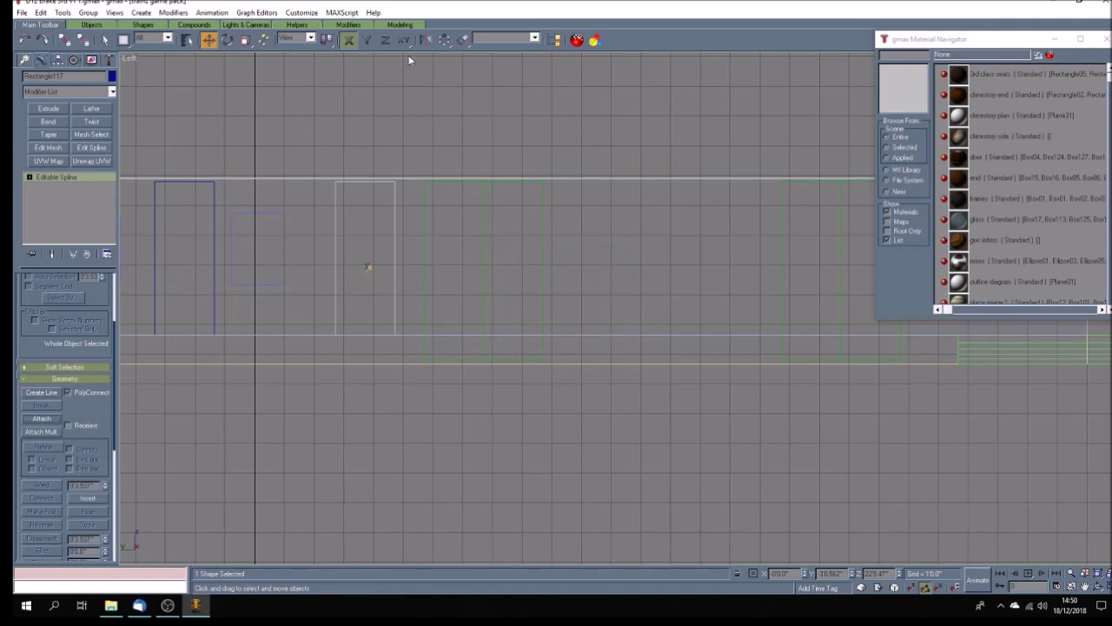
{"action": "left_click", "coordinate": [462, 40]}
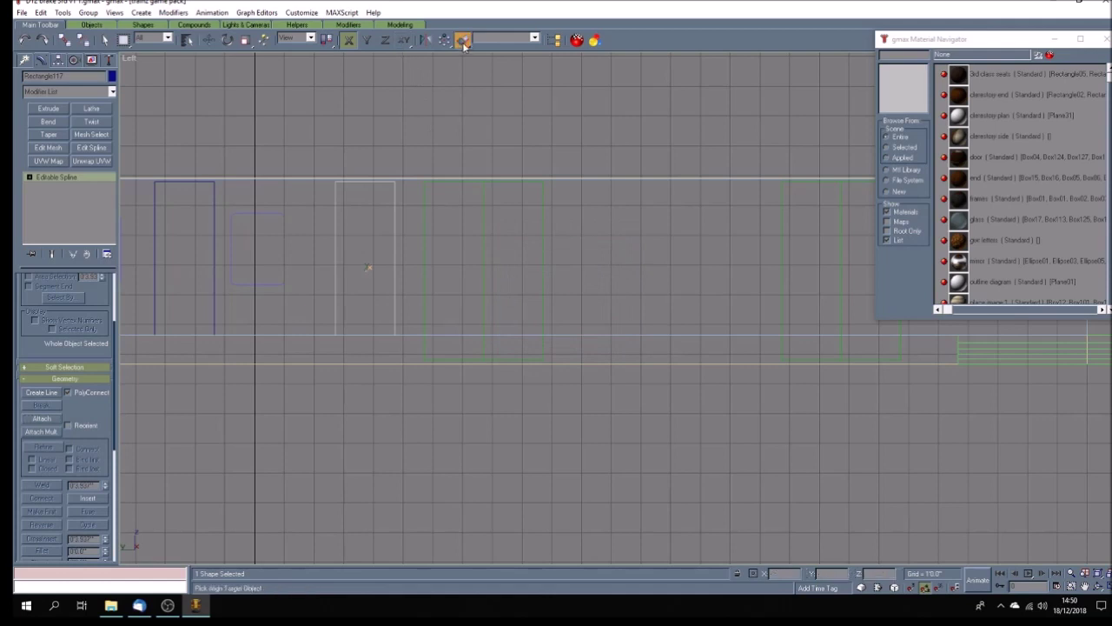
{"action": "left_click", "coordinate": [426, 256]}
{"action": "left_click", "coordinate": [496, 233]}
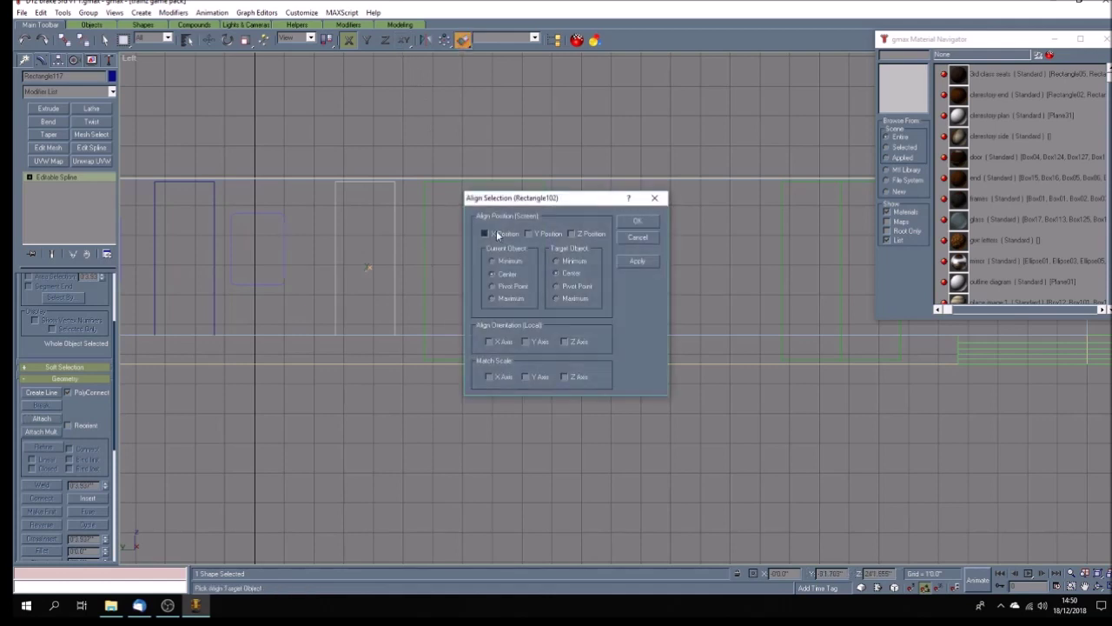
{"action": "left_click", "coordinate": [639, 223]}
Step: Move the copy's two right-hand vertices in X to the far edge of the second green leaf so it spans the full double door
{"action": "left_click", "coordinate": [31, 177]}
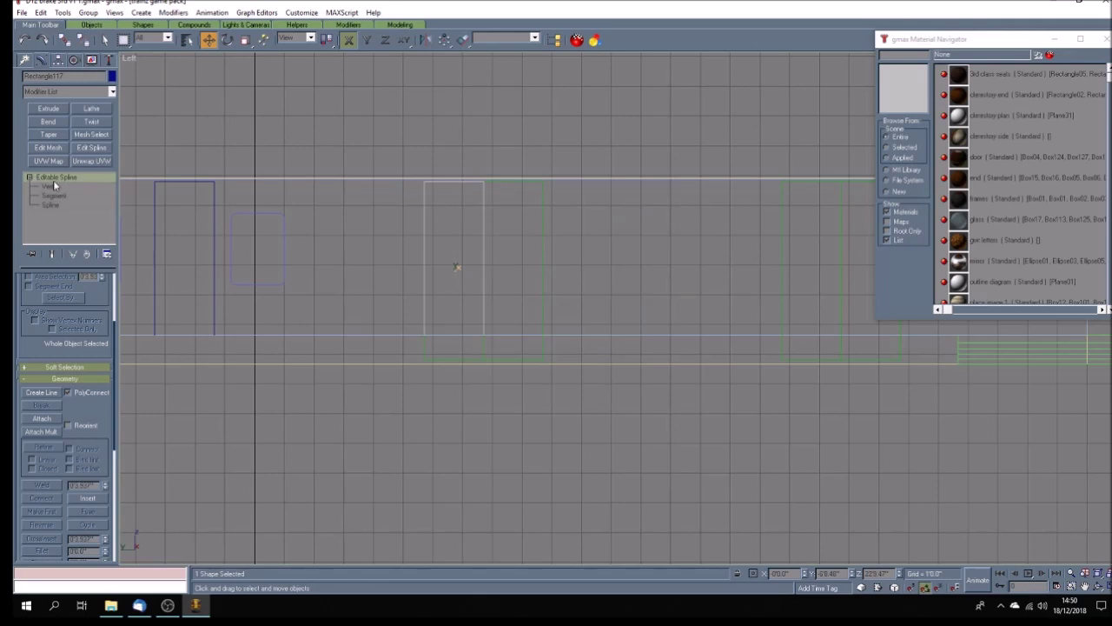
{"action": "left_click", "coordinate": [51, 186]}
{"action": "left_click_drag", "start_coordinate": [471, 148], "coordinate": [517, 371]}
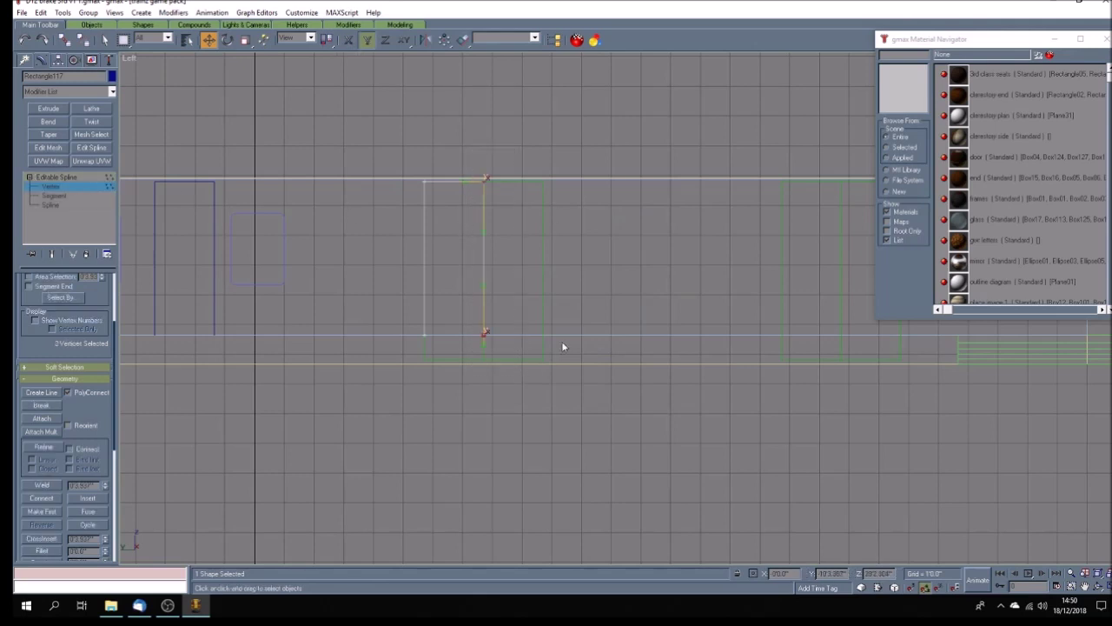
{"action": "scroll", "coordinate": [576, 272], "scroll_direction": "up", "scroll_amount": 4}
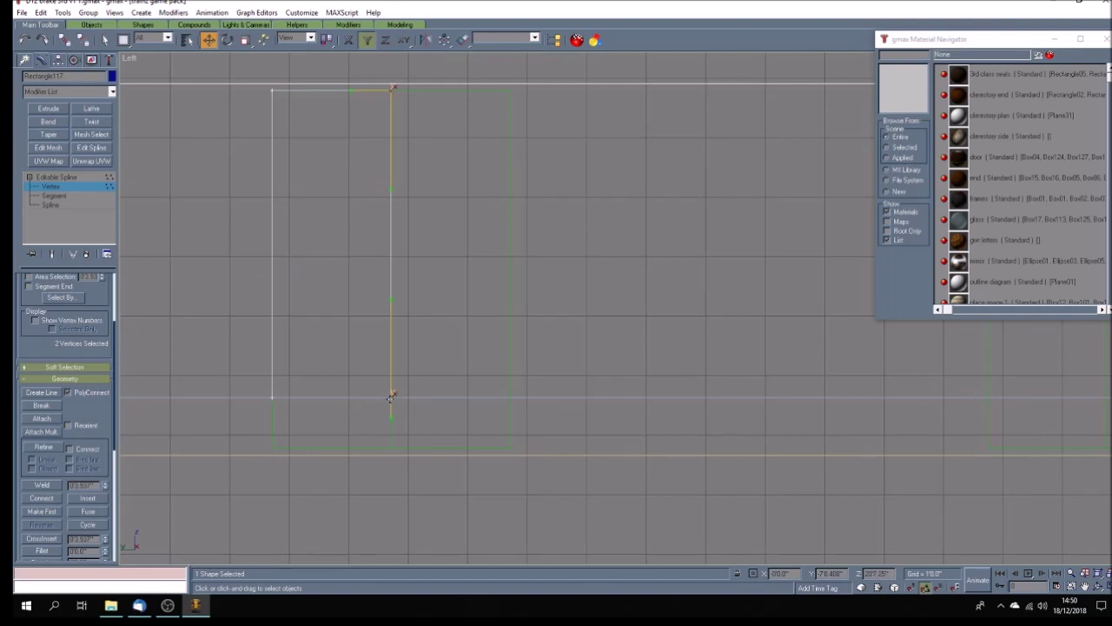
{"action": "key", "text": "F5"}
{"action": "left_click_drag", "start_coordinate": [391, 397], "coordinate": [511, 398]}
{"action": "scroll", "coordinate": [517, 401], "scroll_direction": "up", "scroll_amount": 10}
{"action": "left_click_drag", "start_coordinate": [245, 368], "coordinate": [268, 355]}
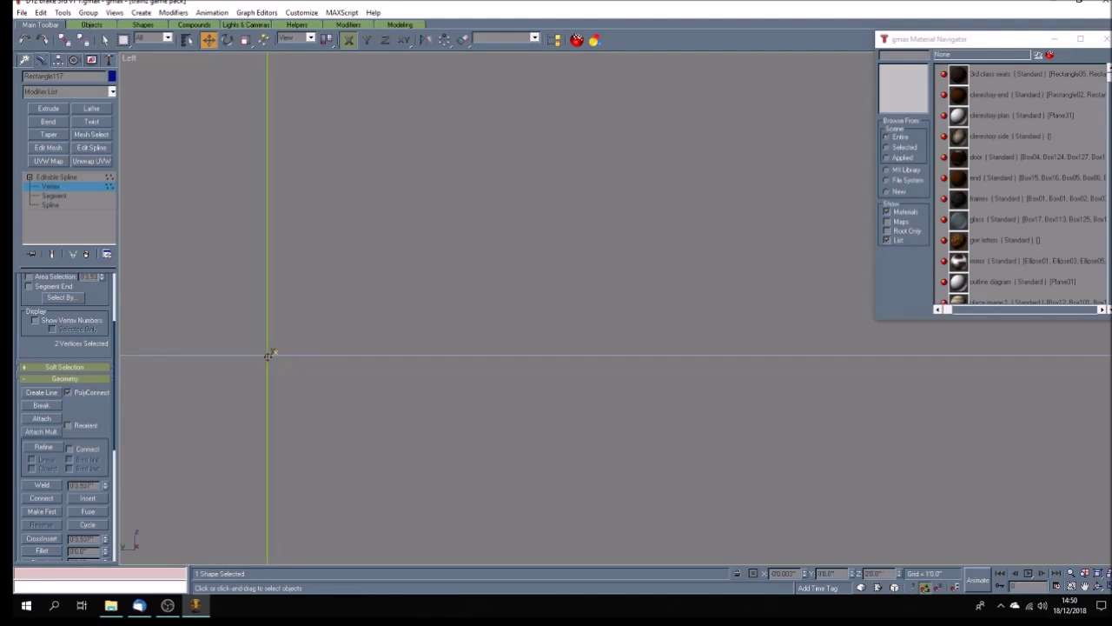
{"action": "left_click", "coordinate": [387, 371]}
{"action": "scroll", "coordinate": [391, 362], "scroll_direction": "down", "scroll_amount": 5}
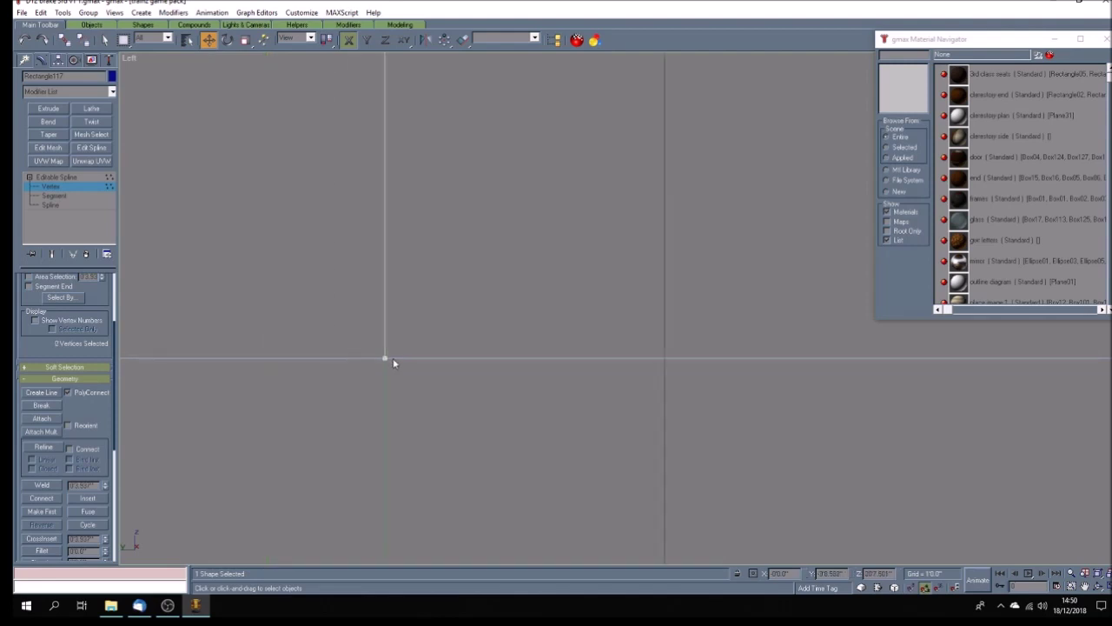
Step: Leave vertex editing and delete both green leaf outlines of the first double door
{"action": "left_click", "coordinate": [70, 177]}
{"action": "left_click", "coordinate": [333, 306]}
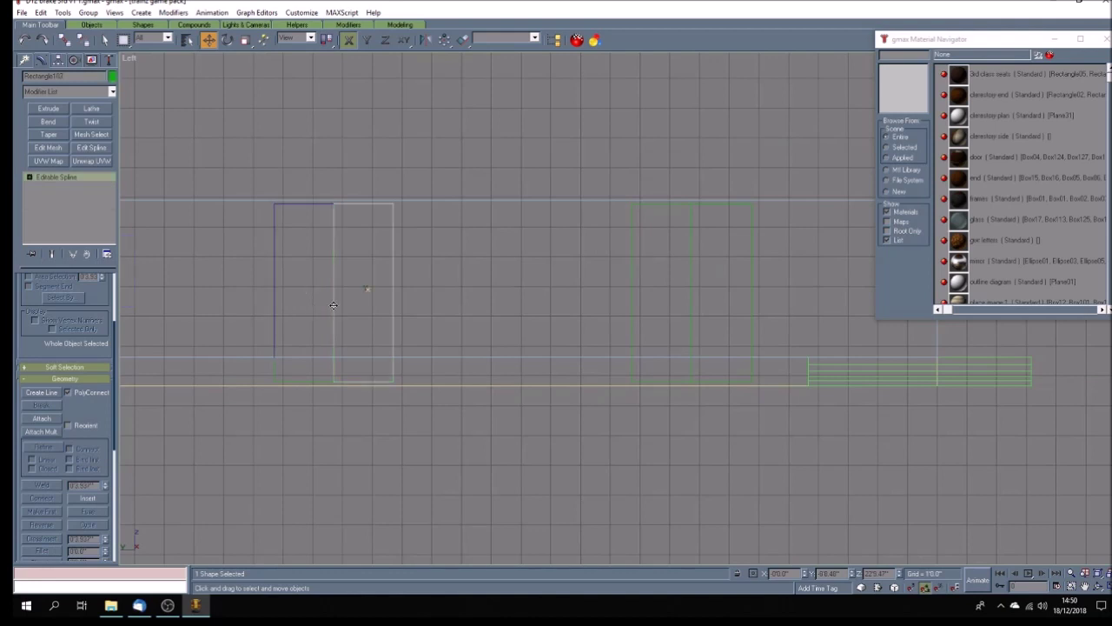
{"action": "key", "text": "Delete"}
{"action": "left_click", "coordinate": [333, 305]}
{"action": "key", "text": "Delete"}
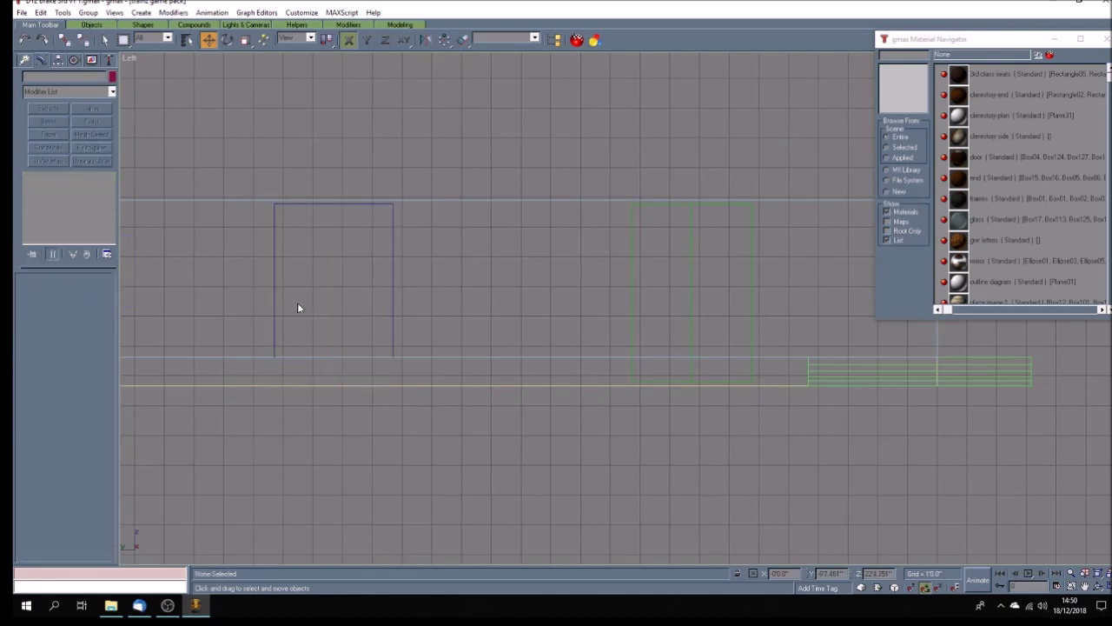
Step: Copy the widened door outline across to the second double door's green template
{"action": "left_click", "coordinate": [392, 300]}
{"action": "left_click_drag", "start_coordinate": [272, 321], "coordinate": [629, 330], "text": "shift"}
{"action": "left_click", "coordinate": [529, 346]}
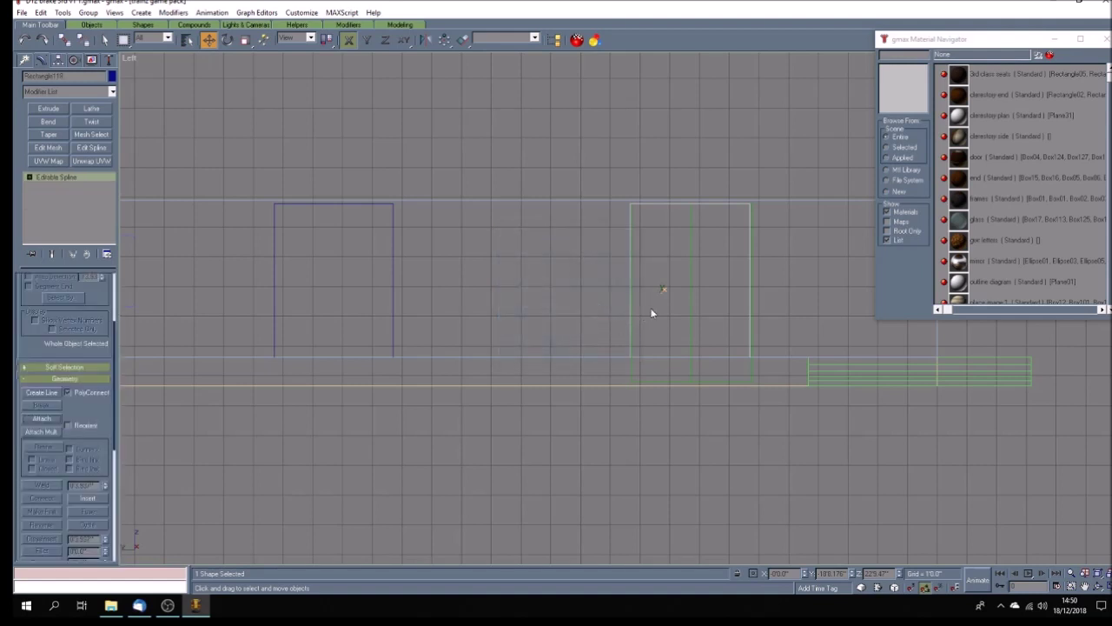
Step: Line up the copied outline's edge in X with the second double door's green outline, and delete both green leaves there
{"action": "left_click", "coordinate": [651, 307]}
{"action": "scroll", "coordinate": [627, 310], "scroll_direction": "up", "scroll_amount": 6}
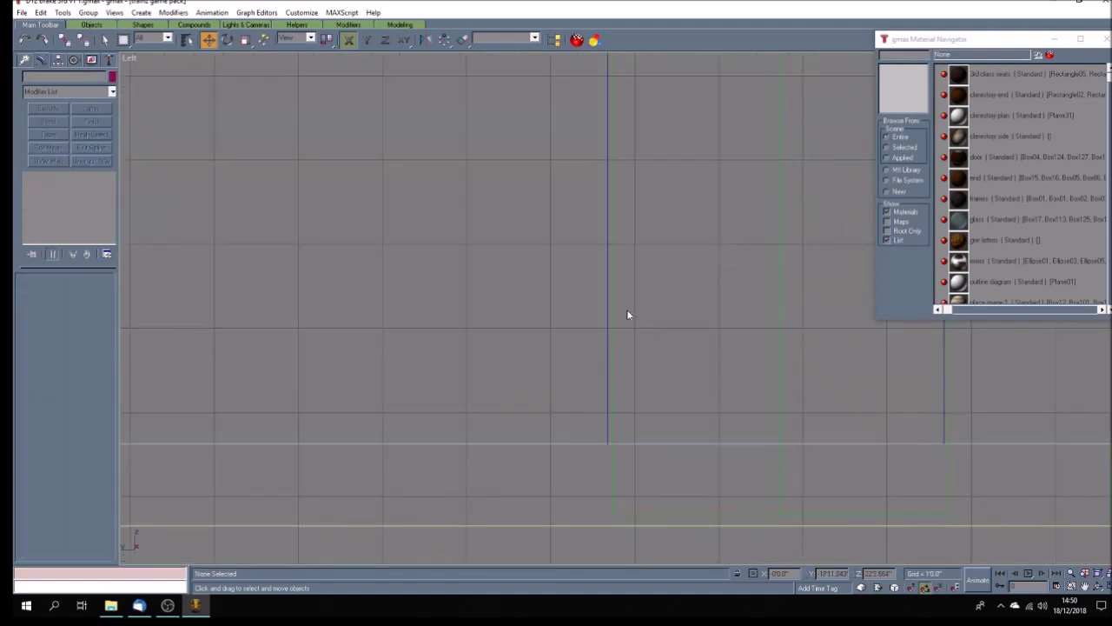
{"action": "left_click", "coordinate": [551, 321]}
{"action": "scroll", "coordinate": [570, 318], "scroll_direction": "up", "scroll_amount": 3}
{"action": "scroll", "coordinate": [571, 319], "scroll_direction": "up", "scroll_amount": 4}
{"action": "left_click_drag", "start_coordinate": [513, 328], "coordinate": [590, 329]}
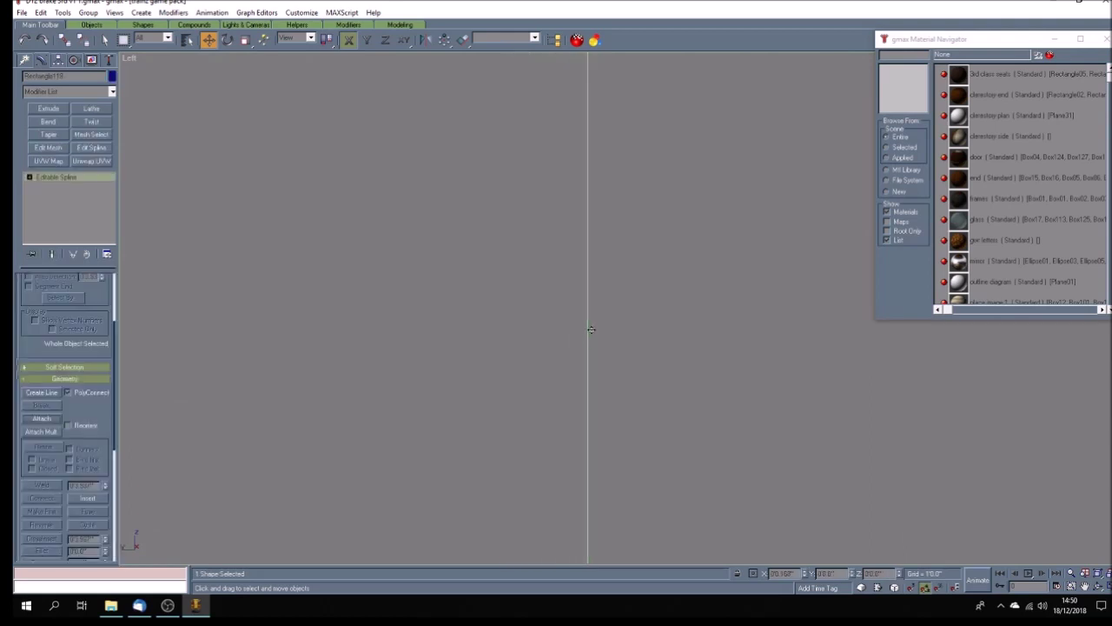
{"action": "left_click", "coordinate": [469, 334]}
{"action": "scroll", "coordinate": [441, 335], "scroll_direction": "down", "scroll_amount": 5}
{"action": "scroll", "coordinate": [441, 334], "scroll_direction": "down", "scroll_amount": 3}
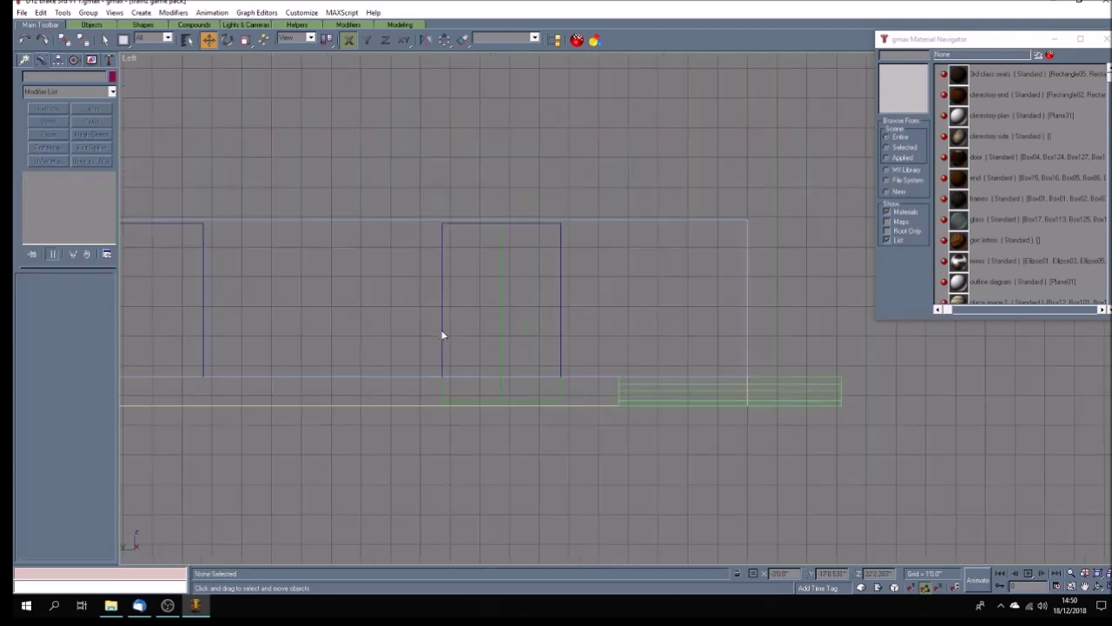
{"action": "left_click", "coordinate": [501, 317]}
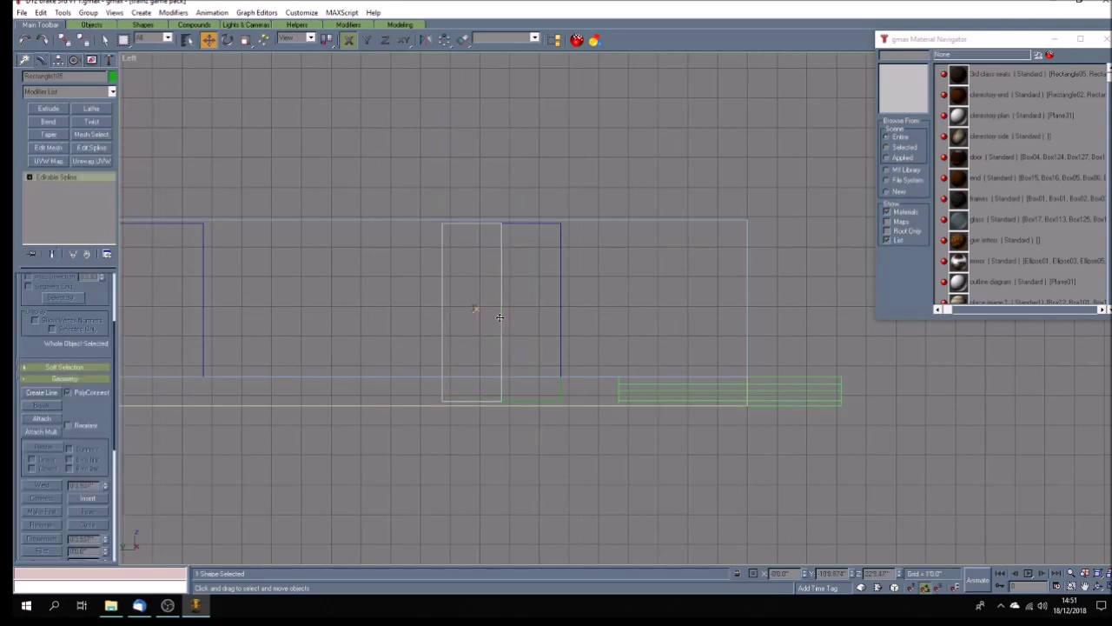
{"action": "key", "text": "Delete"}
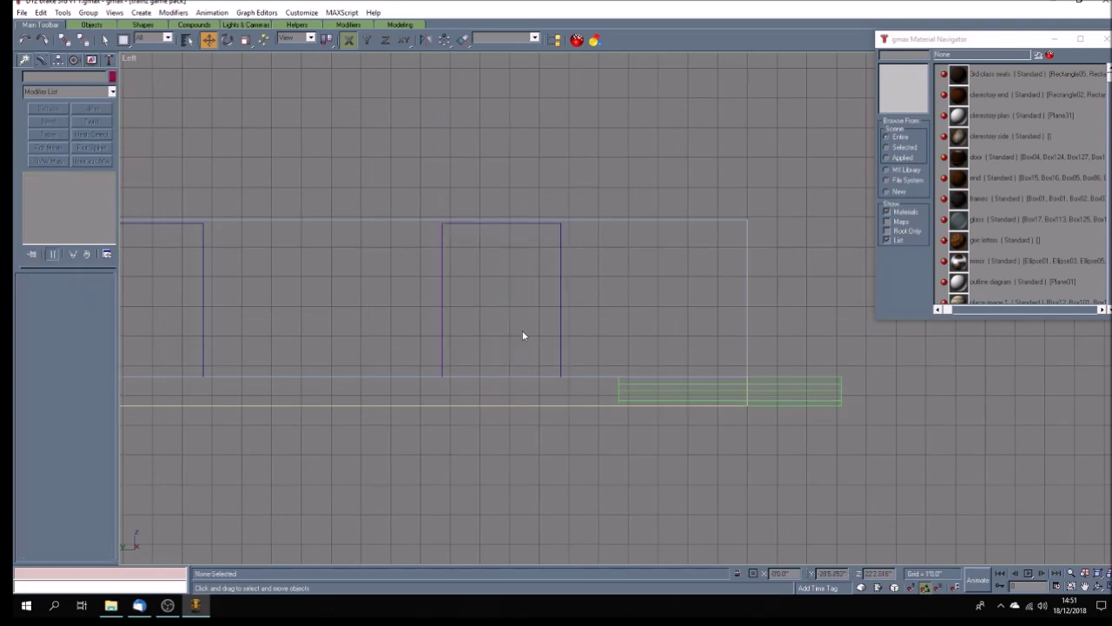
Step: Refine the carriage side outline's lower line with a vertex at each foot of the second double door outline
{"action": "left_click", "coordinate": [583, 378]}
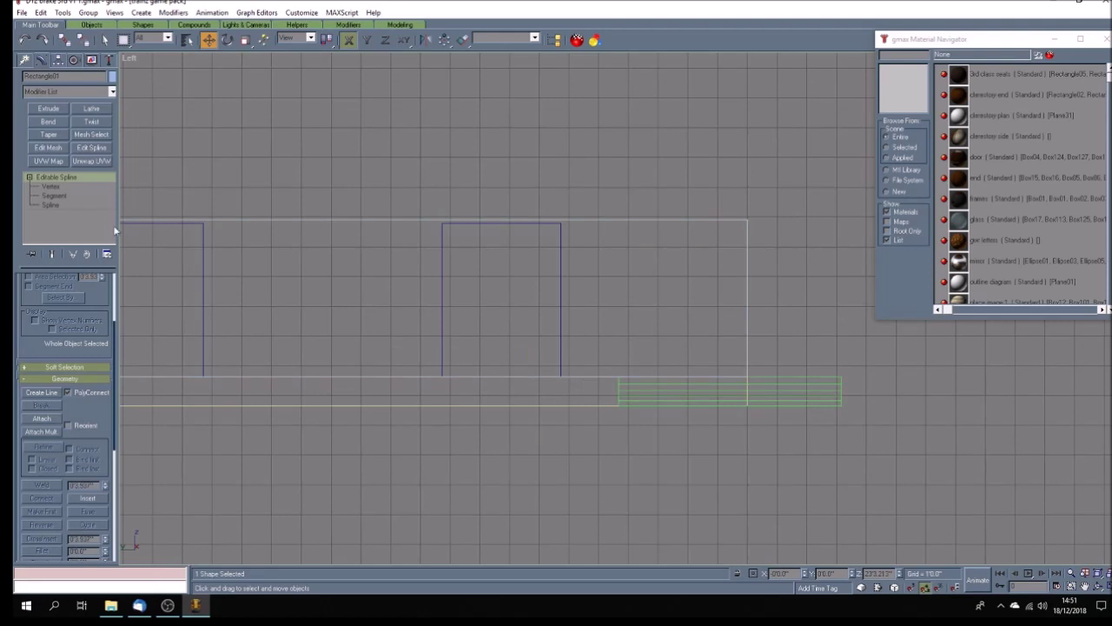
{"action": "left_click", "coordinate": [84, 187]}
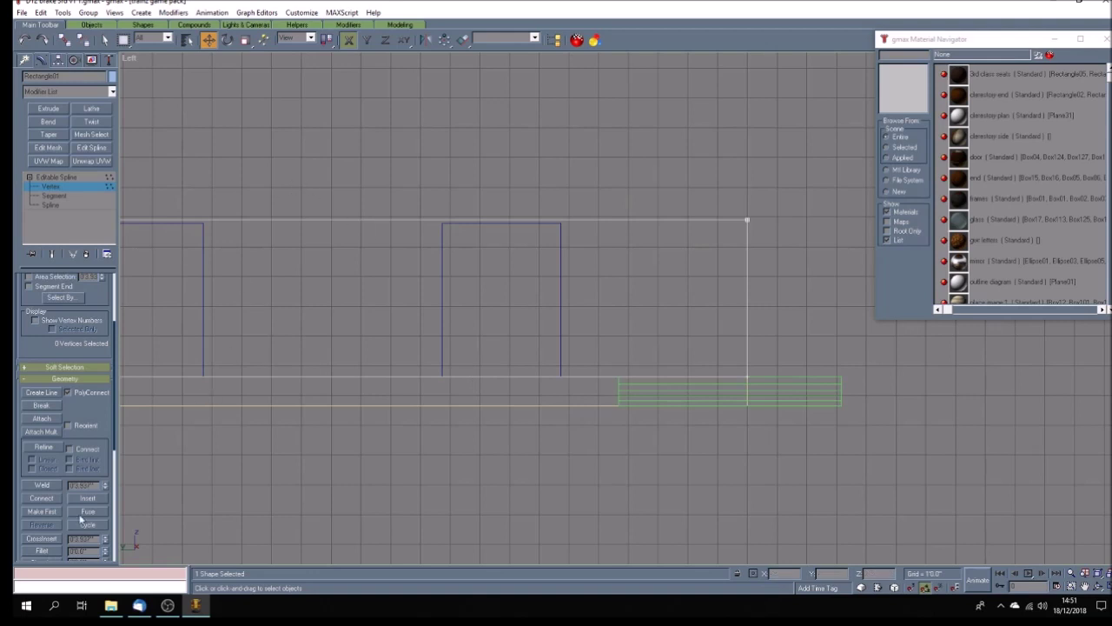
{"action": "left_click", "coordinate": [43, 446]}
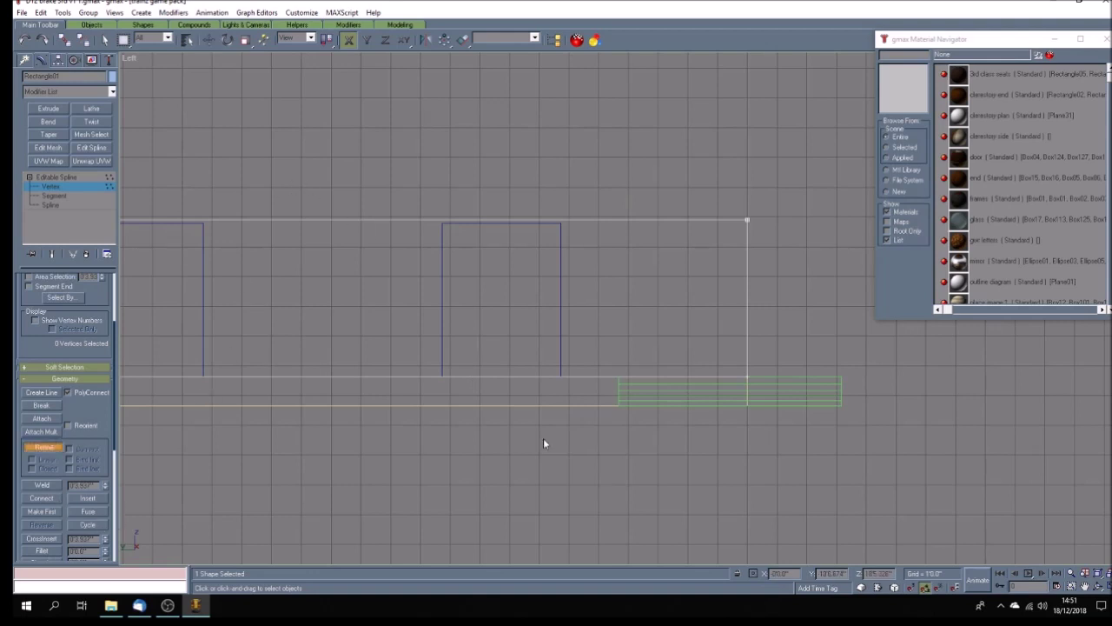
{"action": "left_click", "coordinate": [572, 376]}
{"action": "left_click", "coordinate": [446, 376]}
Step: Refine the same lower line with vertices at the feet of the first double door and the single door outlines
{"action": "scroll", "coordinate": [330, 431], "scroll_direction": "down", "scroll_amount": 5}
{"action": "scroll", "coordinate": [338, 432], "scroll_direction": "up", "scroll_amount": 5}
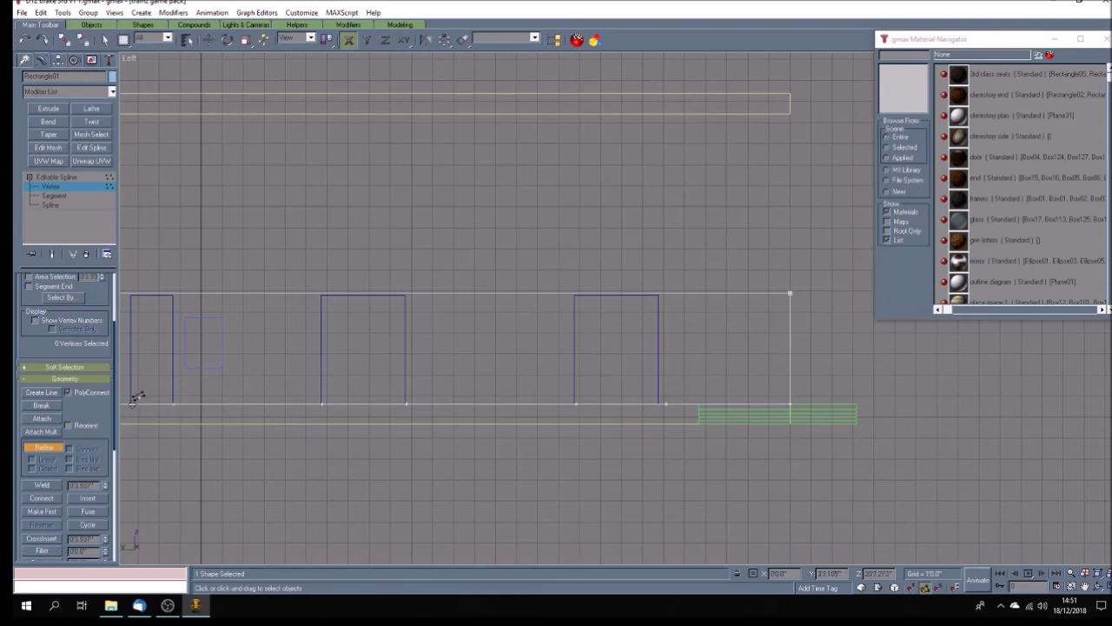
{"action": "scroll", "coordinate": [359, 446], "scroll_direction": "down", "scroll_amount": 5}
{"action": "scroll", "coordinate": [219, 440], "scroll_direction": "up", "scroll_amount": 2}
{"action": "scroll", "coordinate": [220, 444], "scroll_direction": "up", "scroll_amount": 5}
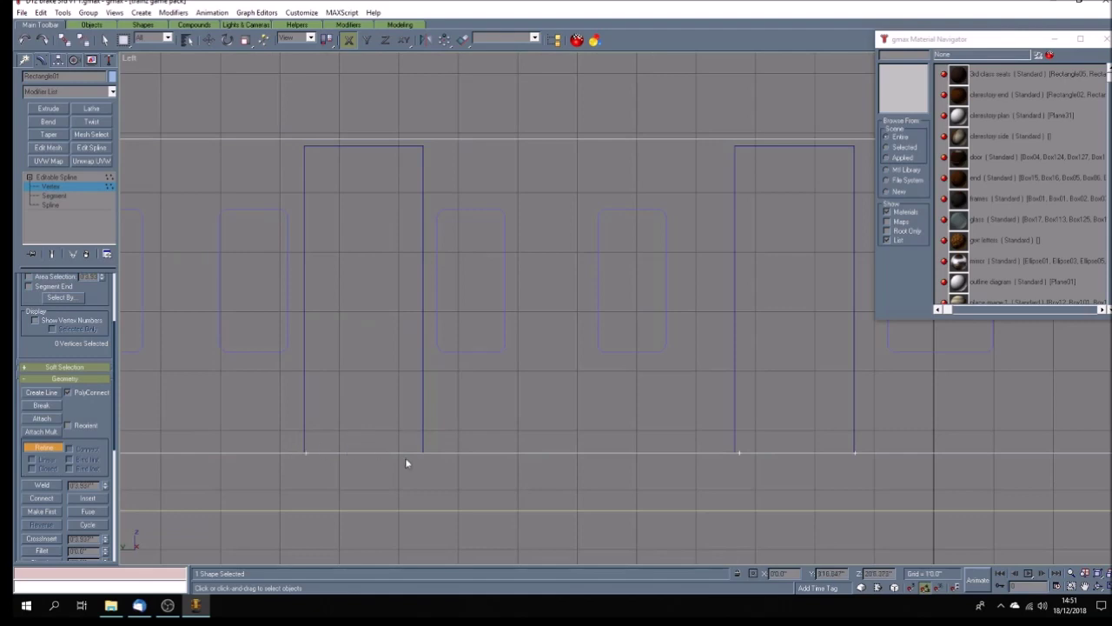
{"action": "scroll", "coordinate": [404, 447], "scroll_direction": "down", "scroll_amount": 4}
{"action": "scroll", "coordinate": [405, 448], "scroll_direction": "down", "scroll_amount": 2}
{"action": "scroll", "coordinate": [325, 455], "scroll_direction": "up", "scroll_amount": 6}
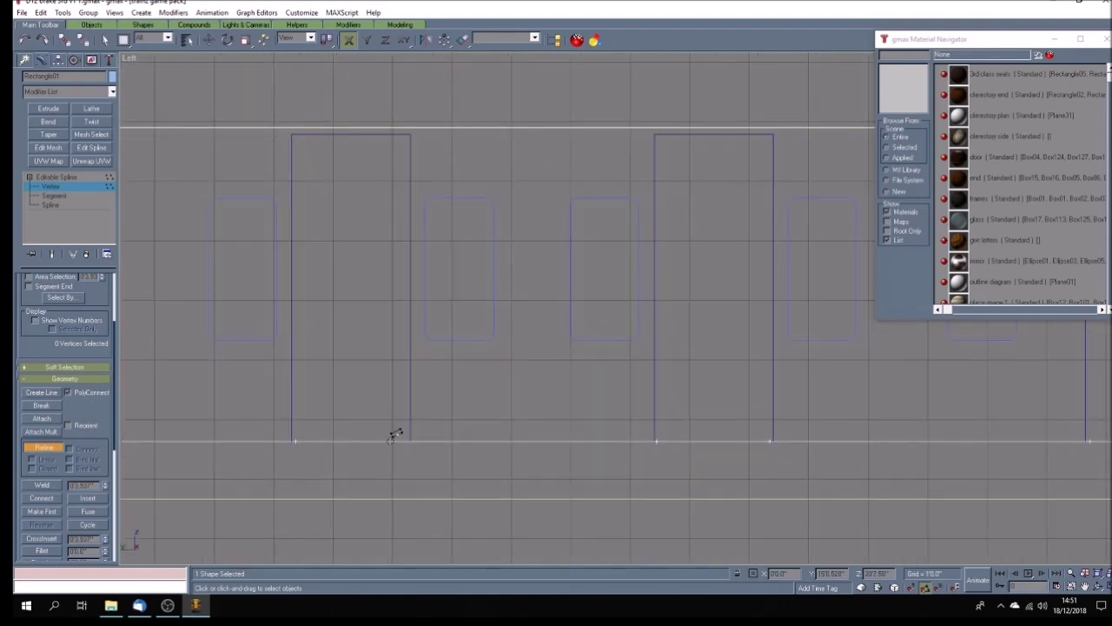
Step: Turn off Refine and align the two bottom-line vertices with both side edges of the first narrow doorway at the left end of the body
{"action": "scroll", "coordinate": [397, 457], "scroll_direction": "down", "scroll_amount": 4}
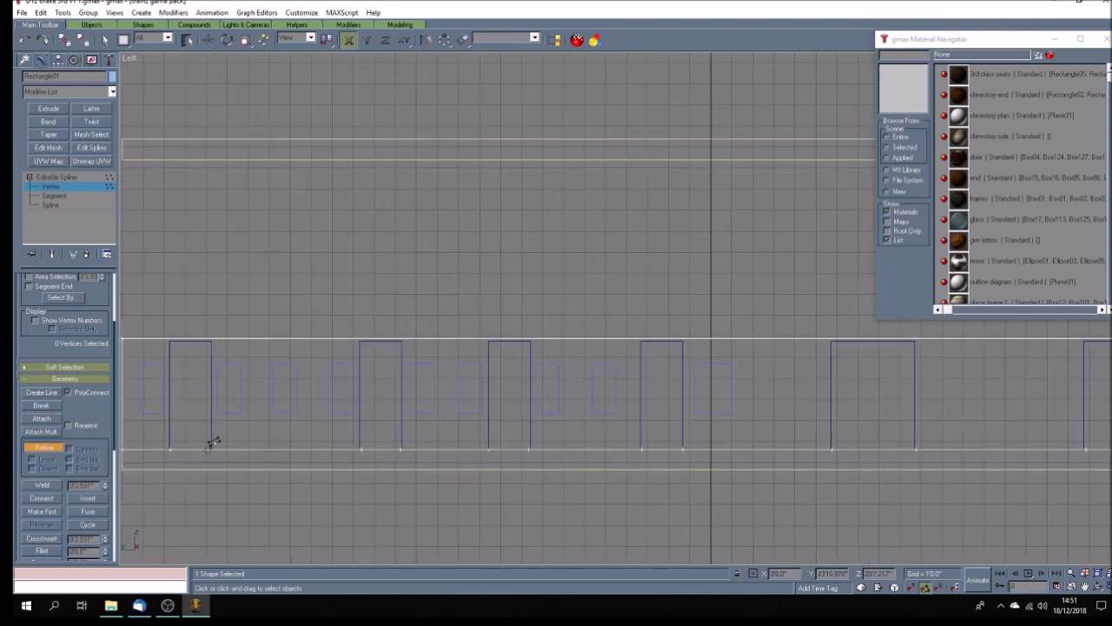
{"action": "left_click", "coordinate": [47, 447]}
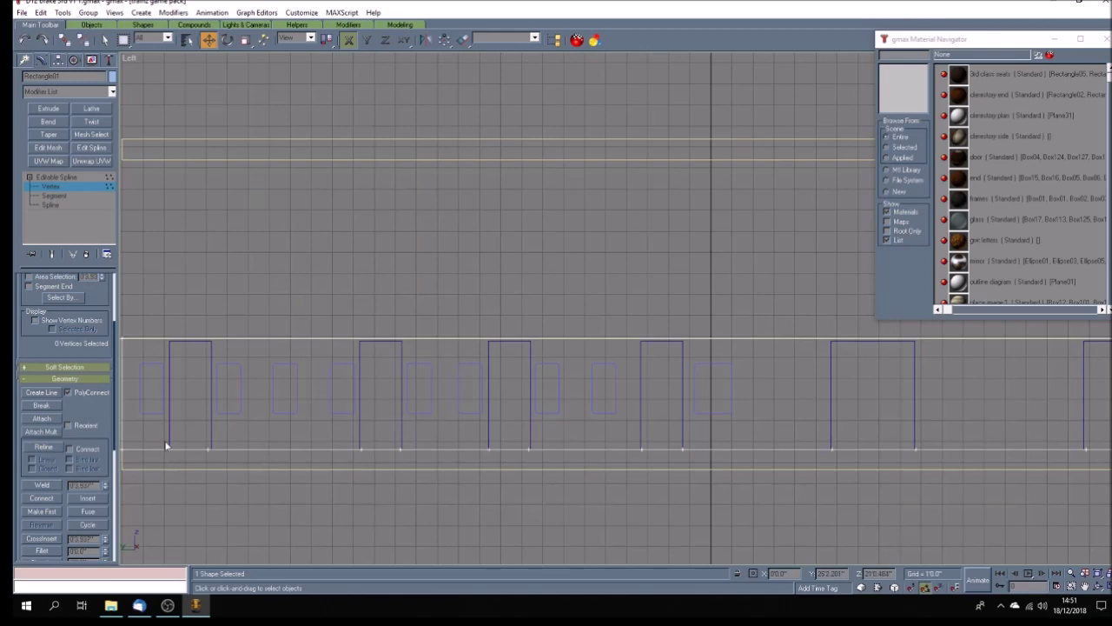
{"action": "scroll", "coordinate": [159, 458], "scroll_direction": "up", "scroll_amount": 5}
{"action": "scroll", "coordinate": [197, 437], "scroll_direction": "up", "scroll_amount": 2}
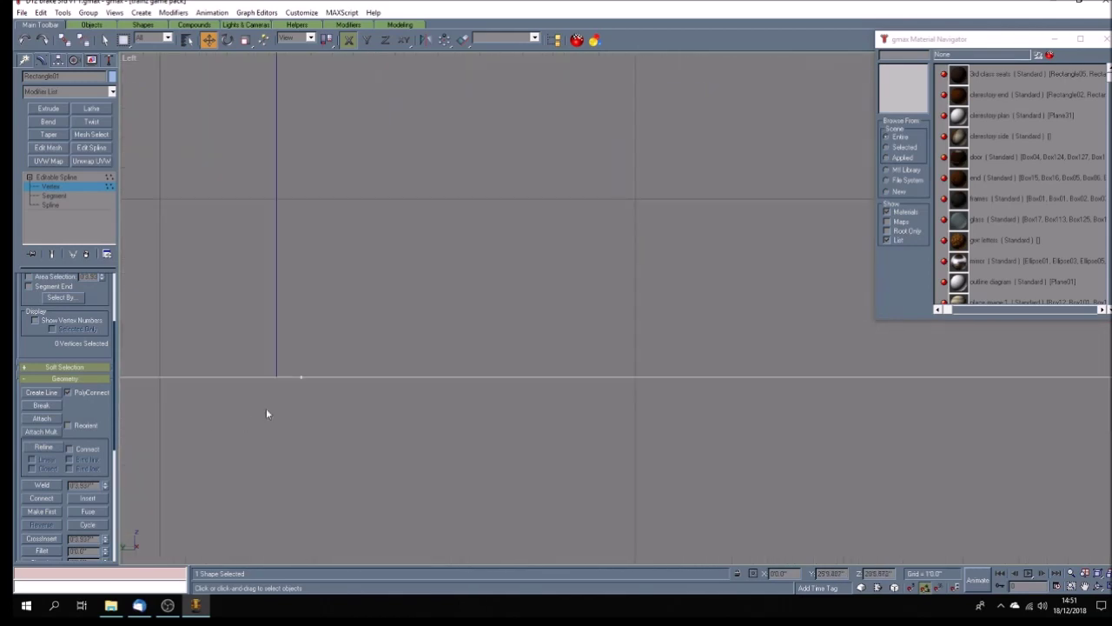
{"action": "scroll", "coordinate": [306, 366], "scroll_direction": "up", "scroll_amount": 3}
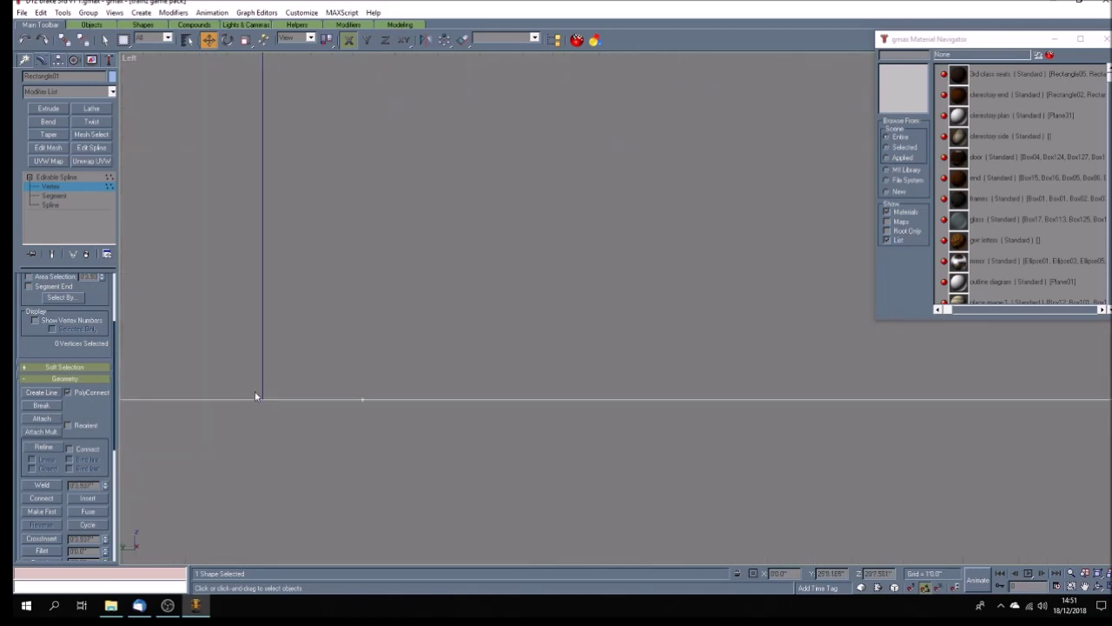
{"action": "left_click_drag", "start_coordinate": [332, 376], "coordinate": [408, 442]}
{"action": "left_click_drag", "start_coordinate": [362, 399], "coordinate": [227, 350]}
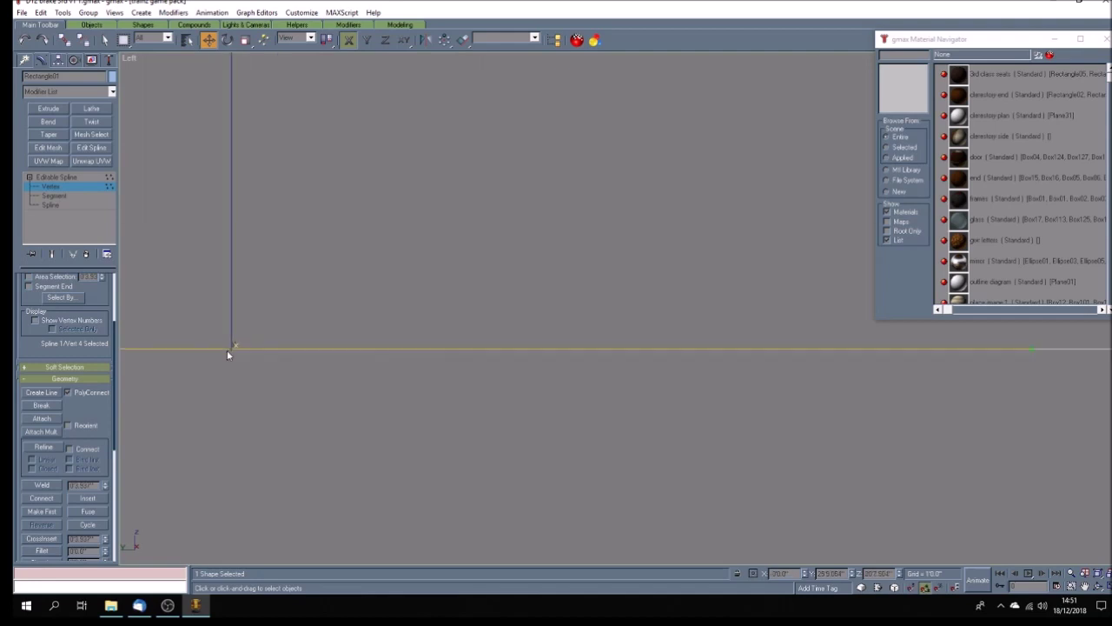
{"action": "scroll", "coordinate": [409, 351], "scroll_direction": "up", "scroll_amount": 3}
{"action": "left_click_drag", "start_coordinate": [195, 335], "coordinate": [228, 371]}
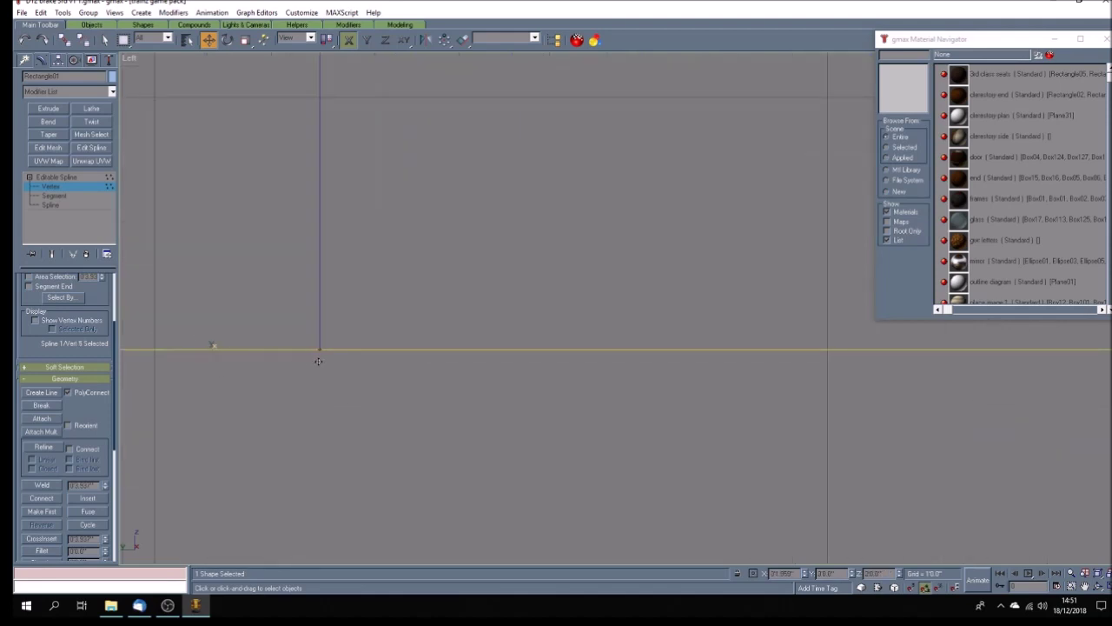
{"action": "scroll", "coordinate": [318, 361], "scroll_direction": "up", "scroll_amount": 3}
{"action": "middle_click_drag", "start_coordinate": [353, 280], "coordinate": [303, 282]}
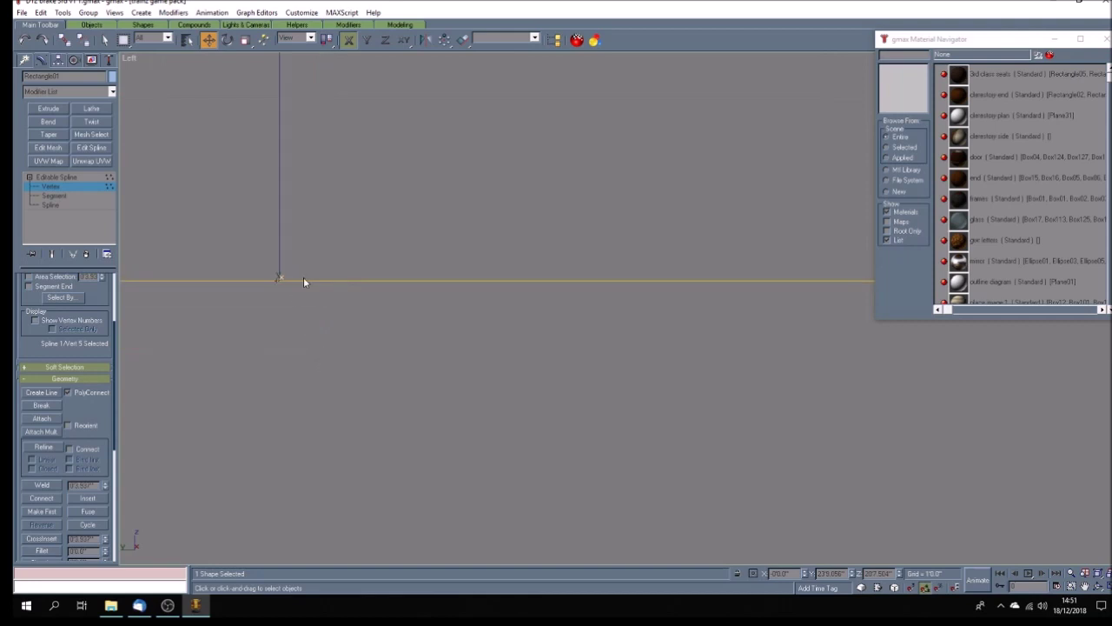
{"action": "left_click_drag", "start_coordinate": [276, 285], "coordinate": [261, 292]}
Step: Move the bottom-line vertices beneath the second doorway from the left onto its two side edges
{"action": "scroll", "coordinate": [262, 293], "scroll_direction": "down", "scroll_amount": 4}
{"action": "scroll", "coordinate": [591, 301], "scroll_direction": "up", "scroll_amount": 5}
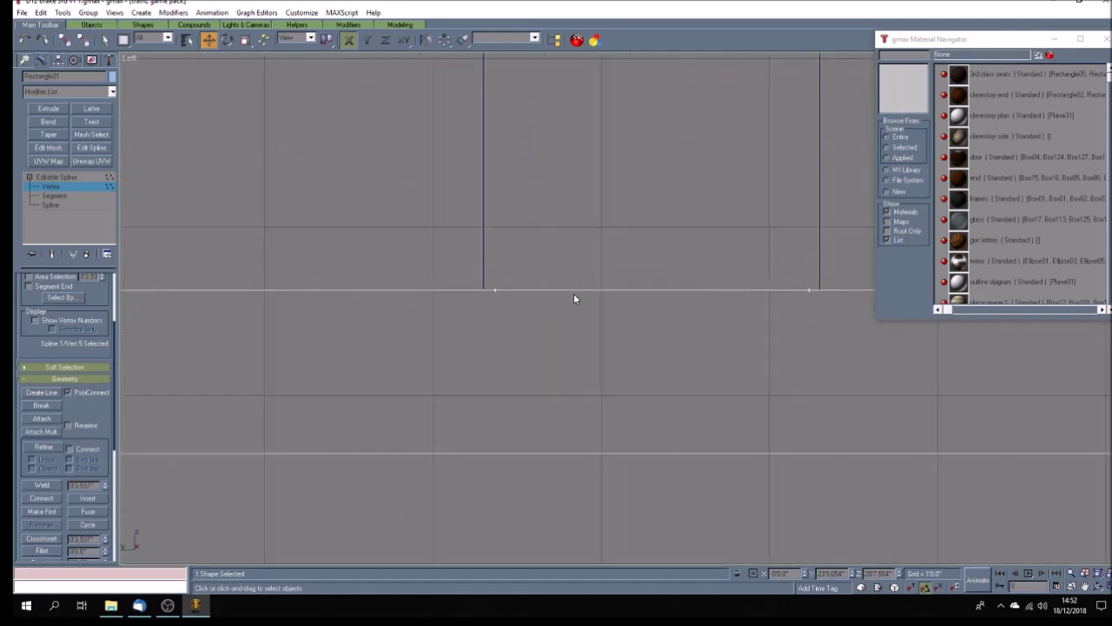
{"action": "scroll", "coordinate": [161, 284], "scroll_direction": "up", "scroll_amount": 2}
{"action": "scroll", "coordinate": [143, 277], "scroll_direction": "up", "scroll_amount": 6}
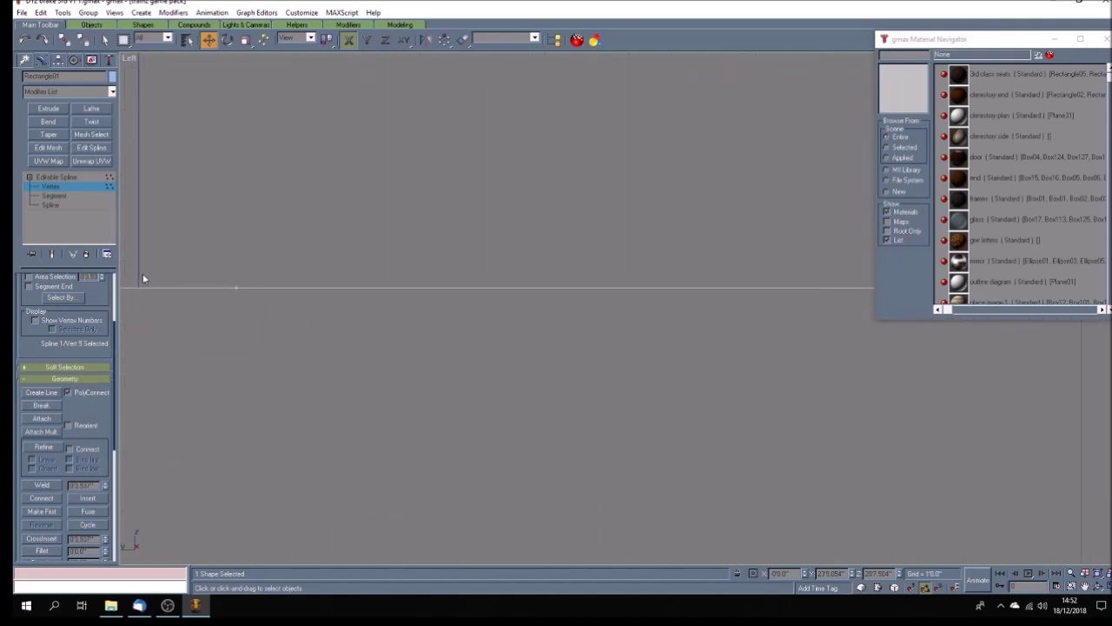
{"action": "left_click_drag", "start_coordinate": [491, 317], "coordinate": [580, 366]}
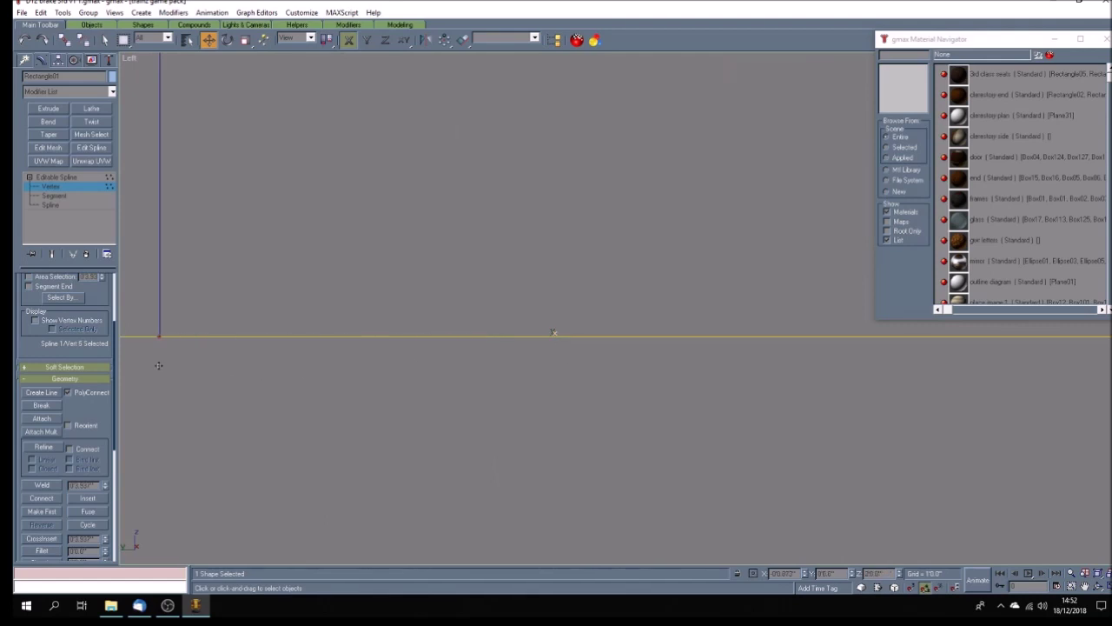
{"action": "scroll", "coordinate": [246, 385], "scroll_direction": "down", "scroll_amount": 7}
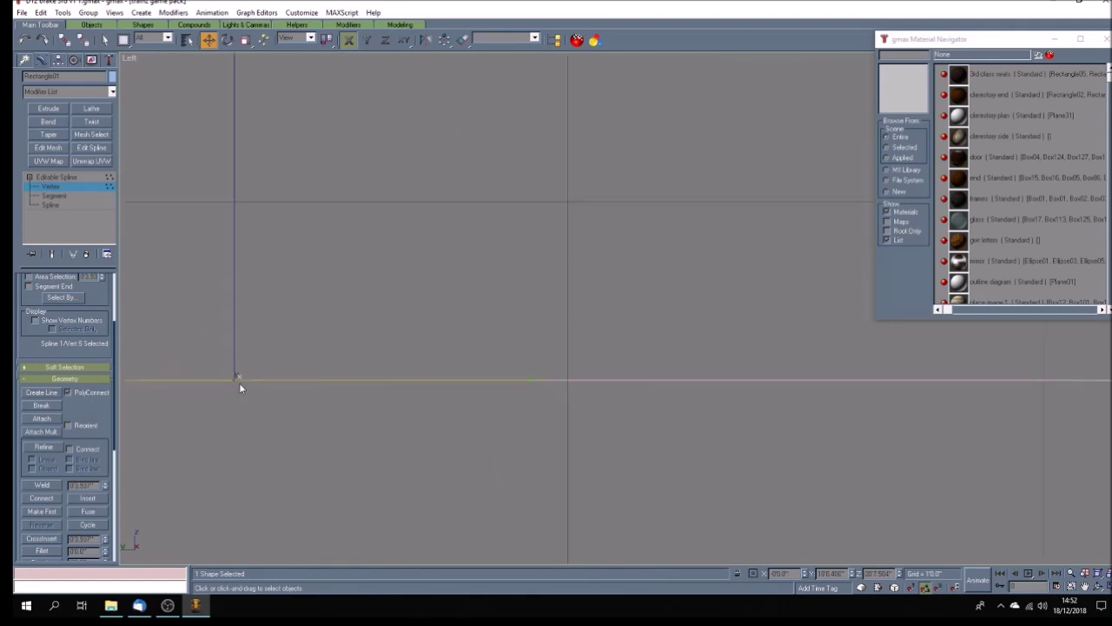
{"action": "scroll", "coordinate": [471, 381], "scroll_direction": "up", "scroll_amount": 2}
{"action": "left_click_drag", "start_coordinate": [454, 374], "coordinate": [478, 411]}
{"action": "scroll", "coordinate": [506, 397], "scroll_direction": "up", "scroll_amount": 4}
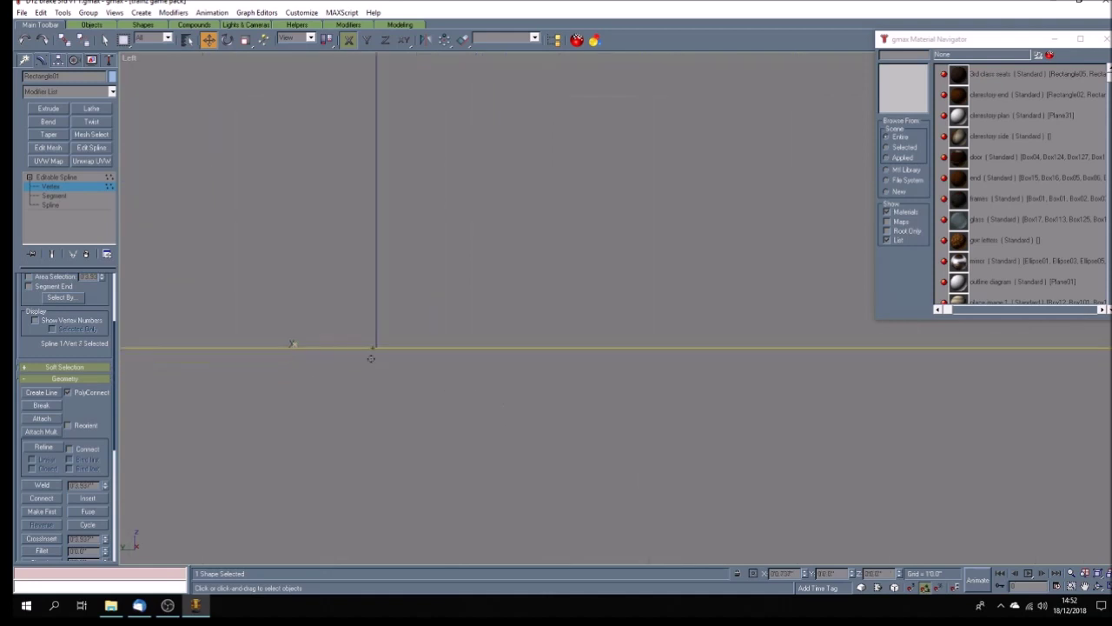
Step: Align the two bottom-line vertices at the third doorway from the left with its side edges
{"action": "scroll", "coordinate": [359, 380], "scroll_direction": "down", "scroll_amount": 4}
{"action": "scroll", "coordinate": [543, 380], "scroll_direction": "up", "scroll_amount": 4}
{"action": "scroll", "coordinate": [543, 380], "scroll_direction": "up", "scroll_amount": 3}
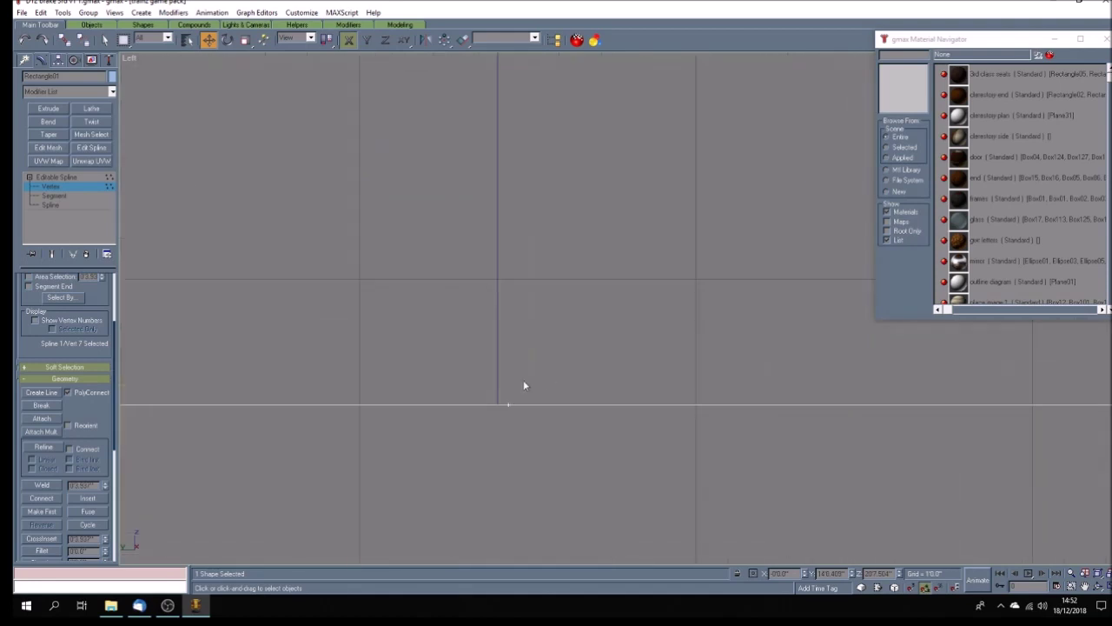
{"action": "left_click_drag", "start_coordinate": [484, 394], "coordinate": [504, 410]}
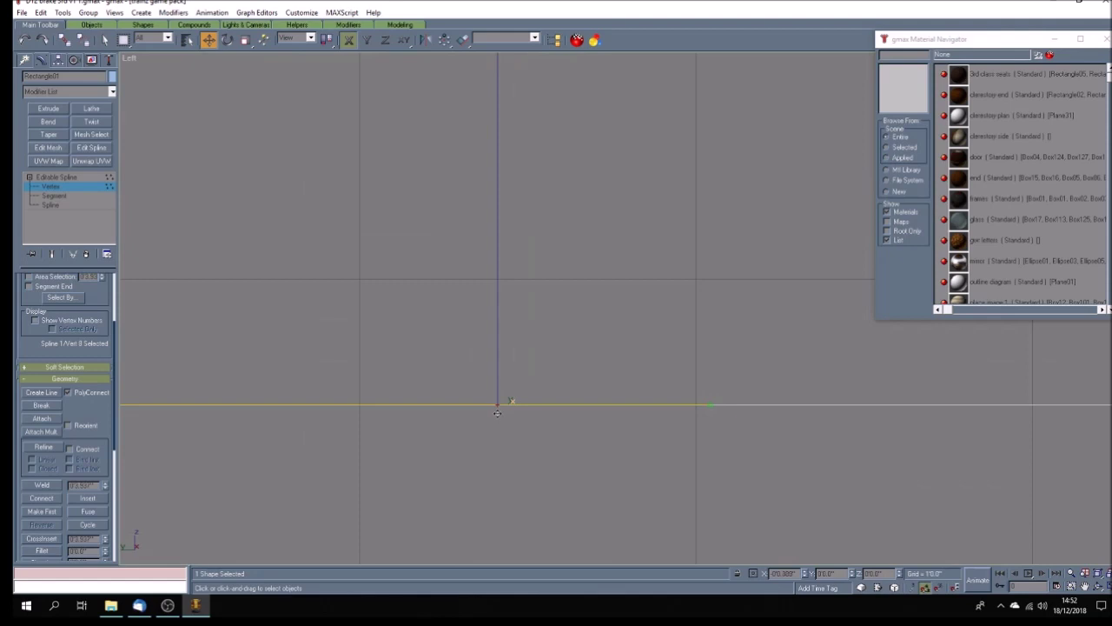
{"action": "scroll", "coordinate": [442, 422], "scroll_direction": "down", "scroll_amount": 4}
{"action": "scroll", "coordinate": [576, 417], "scroll_direction": "up", "scroll_amount": 5}
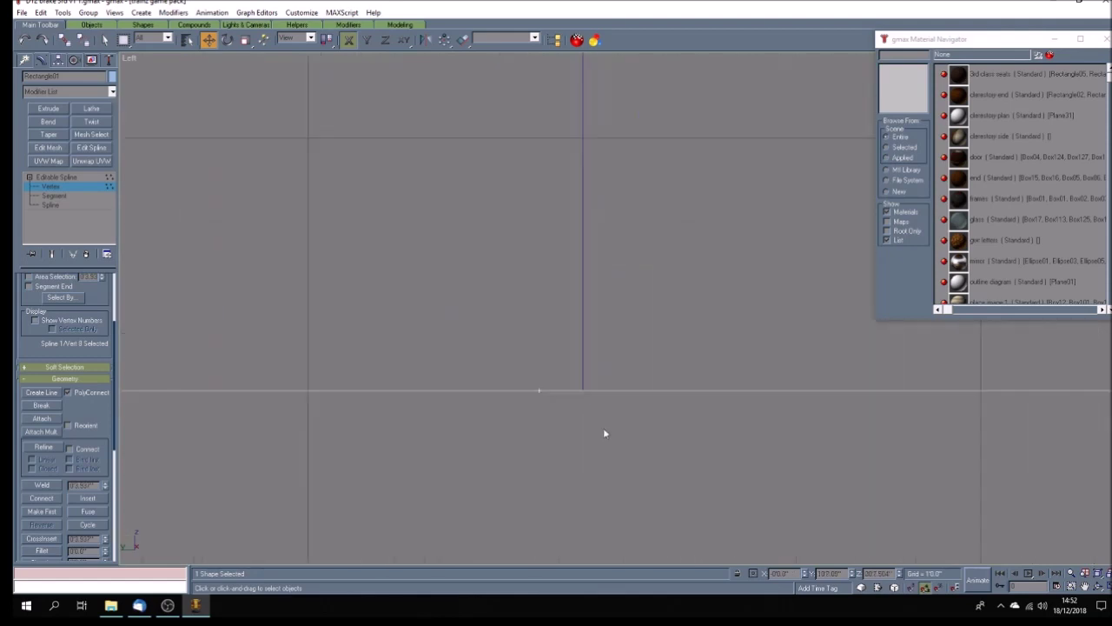
{"action": "left_click_drag", "start_coordinate": [541, 394], "coordinate": [581, 405]}
Step: Move the two outline vertices below the fourth doorway from the left exactly onto its side edges
{"action": "scroll", "coordinate": [497, 407], "scroll_direction": "down", "scroll_amount": 5}
{"action": "scroll", "coordinate": [571, 424], "scroll_direction": "up", "scroll_amount": 5}
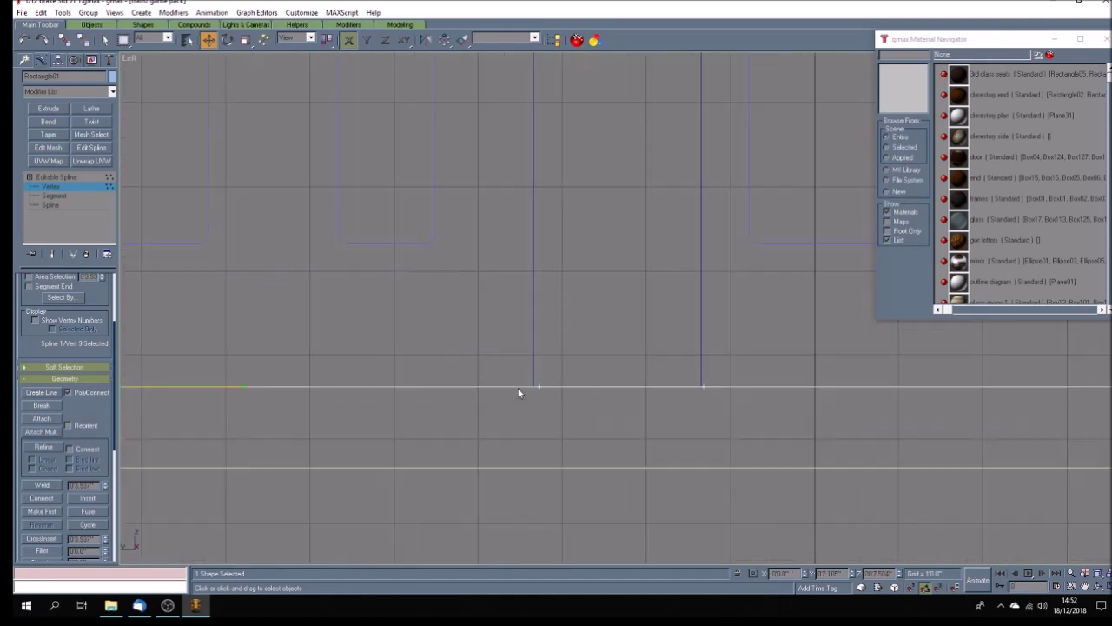
{"action": "left_click_drag", "start_coordinate": [599, 419], "coordinate": [571, 408]}
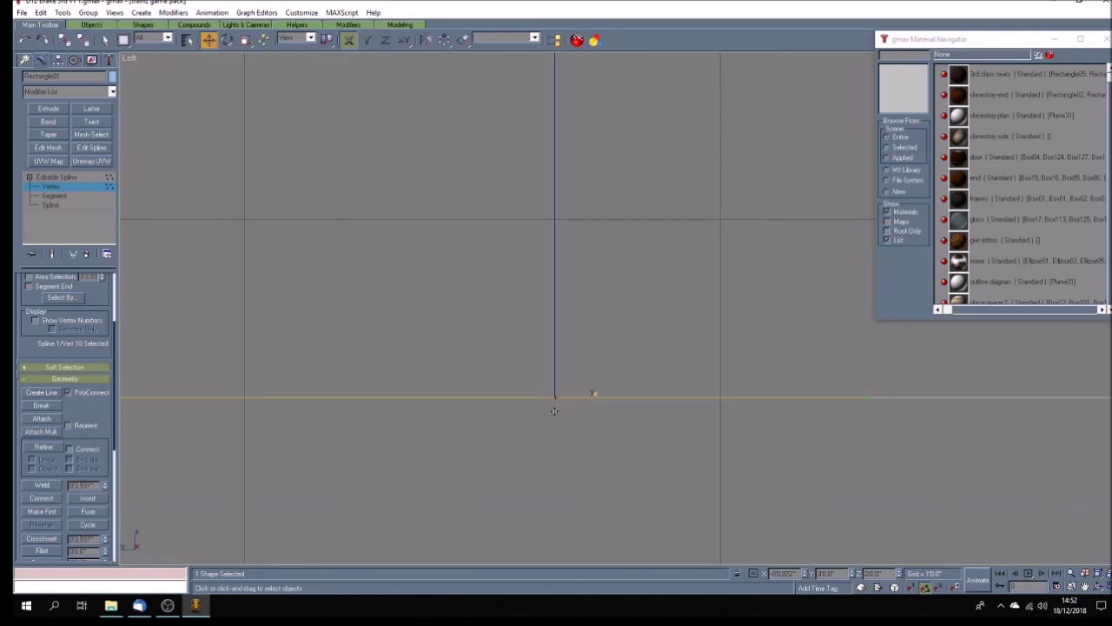
{"action": "scroll", "coordinate": [478, 413], "scroll_direction": "down", "scroll_amount": 5}
{"action": "scroll", "coordinate": [750, 419], "scroll_direction": "up", "scroll_amount": 8}
{"action": "left_click", "coordinate": [767, 396]}
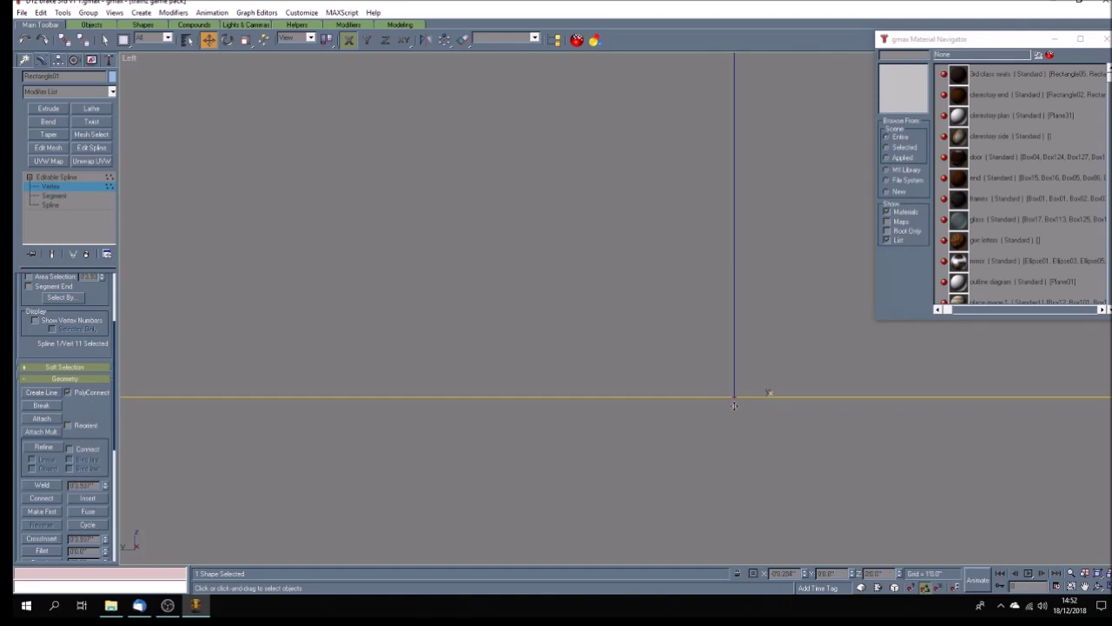
Step: Align the bottom-line vertices with both side edges of the fifth doorway, the first of the two wide ones
{"action": "scroll", "coordinate": [521, 395], "scroll_direction": "down", "scroll_amount": 5}
{"action": "scroll", "coordinate": [624, 406], "scroll_direction": "up", "scroll_amount": 8}
{"action": "left_click_drag", "start_coordinate": [644, 493], "coordinate": [644, 493]}
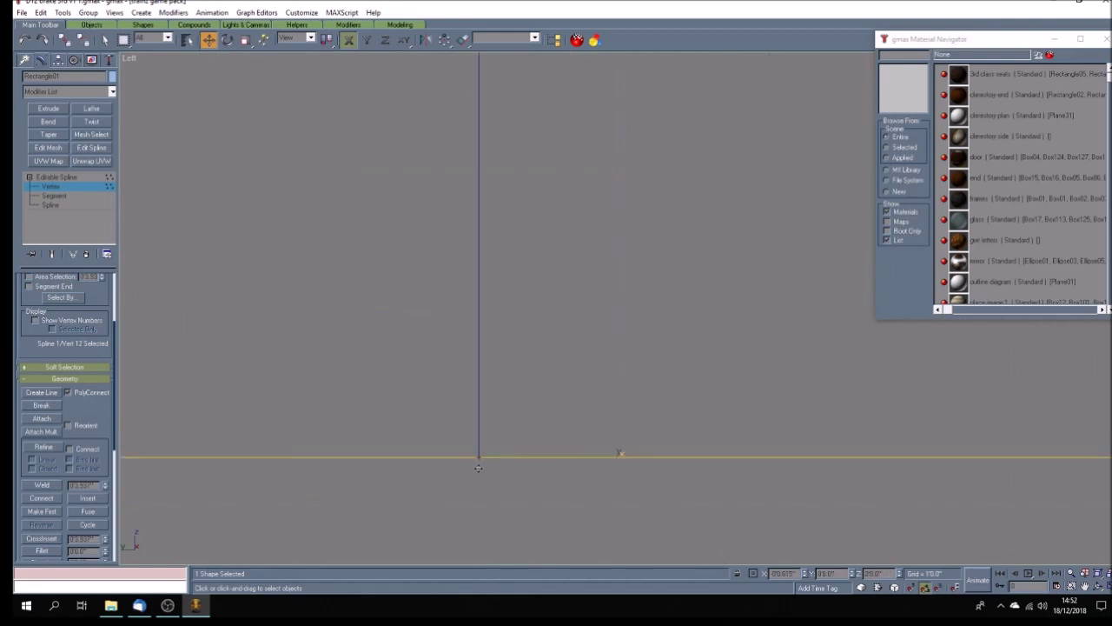
{"action": "scroll", "coordinate": [482, 459], "scroll_direction": "down", "scroll_amount": 5}
{"action": "scroll", "coordinate": [735, 447], "scroll_direction": "up", "scroll_amount": 8}
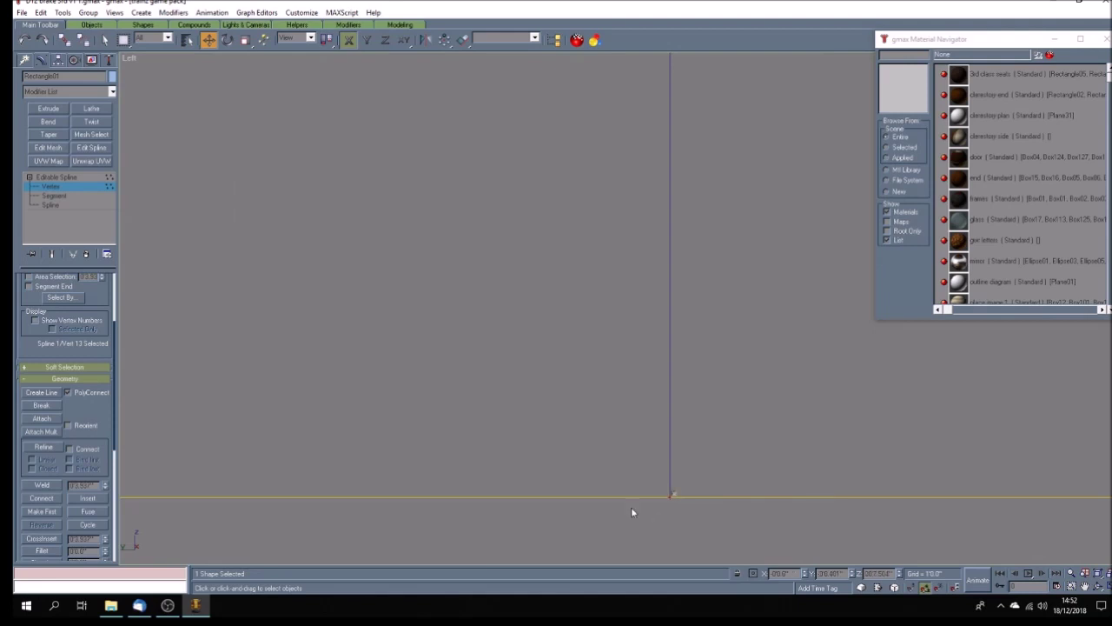
{"action": "left_click", "coordinate": [505, 425]}
Step: Move the last two bottom-line vertices onto the side edges of the sixth doorway, the second wide one
{"action": "scroll", "coordinate": [505, 419], "scroll_direction": "down", "scroll_amount": 8}
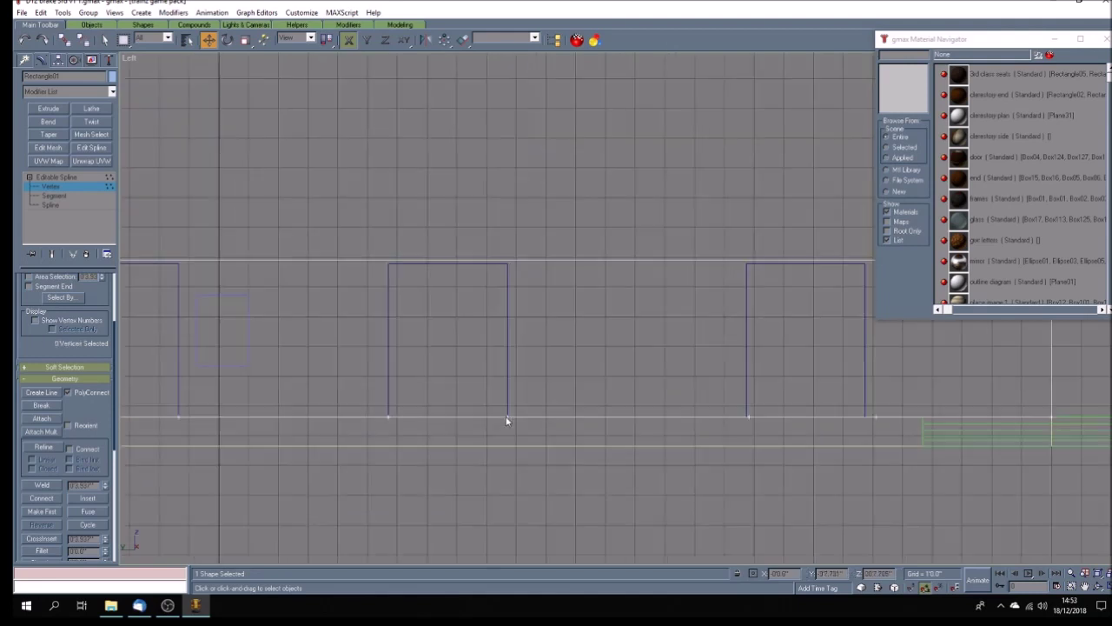
{"action": "scroll", "coordinate": [773, 424], "scroll_direction": "up", "scroll_amount": 4}
{"action": "scroll", "coordinate": [574, 411], "scroll_direction": "up", "scroll_amount": 8}
{"action": "scroll", "coordinate": [645, 439], "scroll_direction": "up", "scroll_amount": 6}
{"action": "left_click_drag", "start_coordinate": [567, 400], "coordinate": [604, 442]}
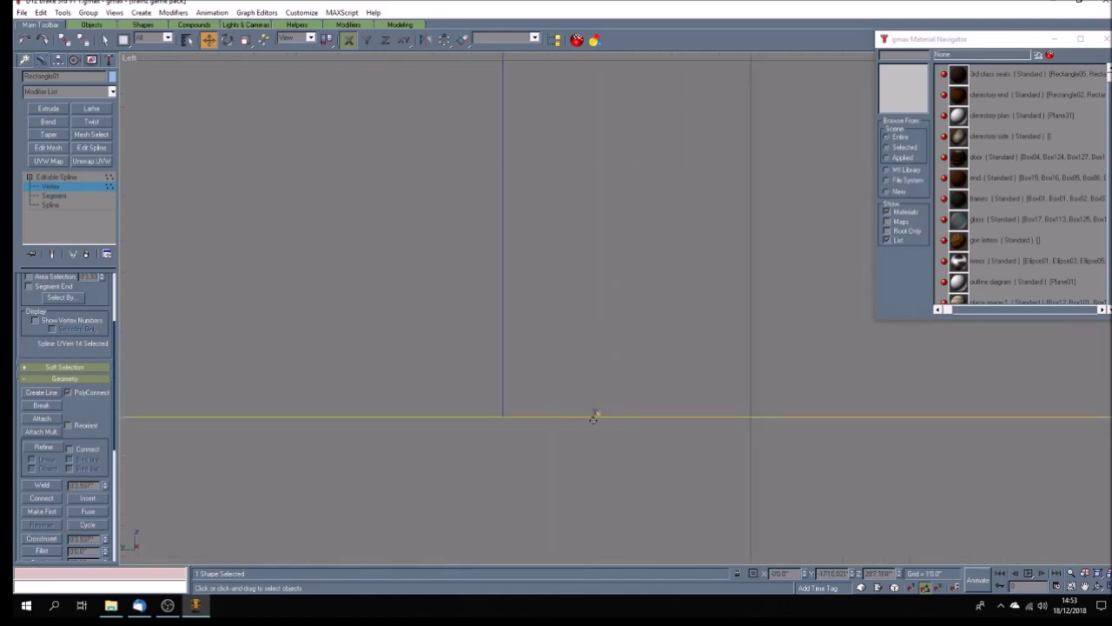
{"action": "scroll", "coordinate": [502, 424], "scroll_direction": "down", "scroll_amount": 8}
{"action": "scroll", "coordinate": [921, 465], "scroll_direction": "down", "scroll_amount": 3}
{"action": "scroll", "coordinate": [956, 463], "scroll_direction": "up", "scroll_amount": 8}
{"action": "left_click_drag", "start_coordinate": [832, 422], "coordinate": [901, 494]}
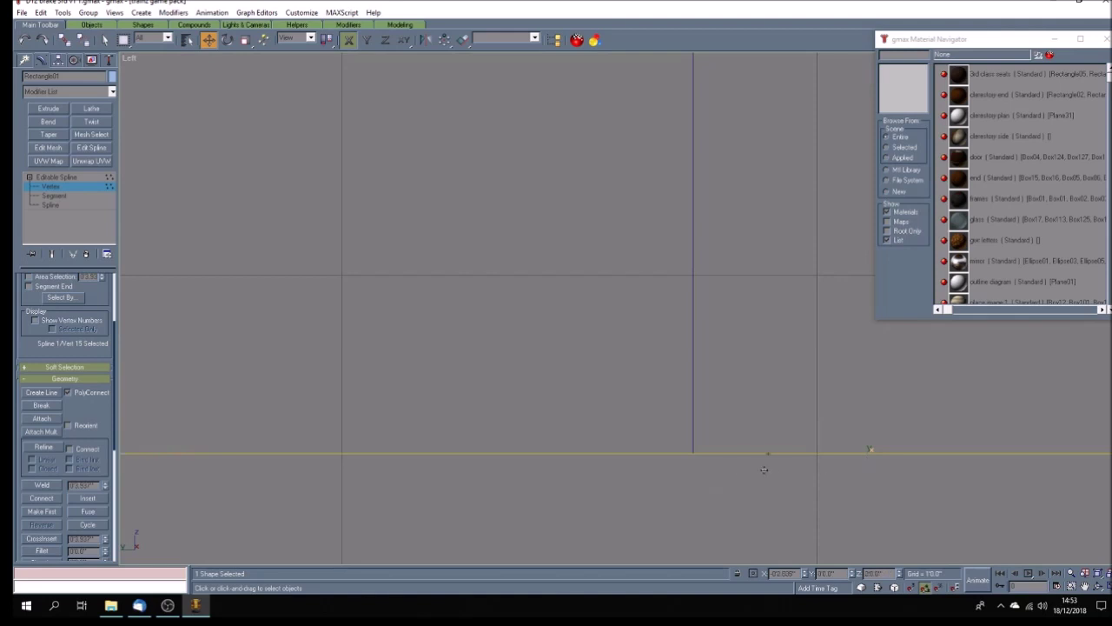
{"action": "left_click_drag", "start_coordinate": [693, 471], "coordinate": [694, 475]}
{"action": "left_click", "coordinate": [744, 409]}
Step: Delete the outline's bottom-line segments that span the doorway openings, at Segment sub-object level
{"action": "scroll", "coordinate": [773, 403], "scroll_direction": "down", "scroll_amount": 10}
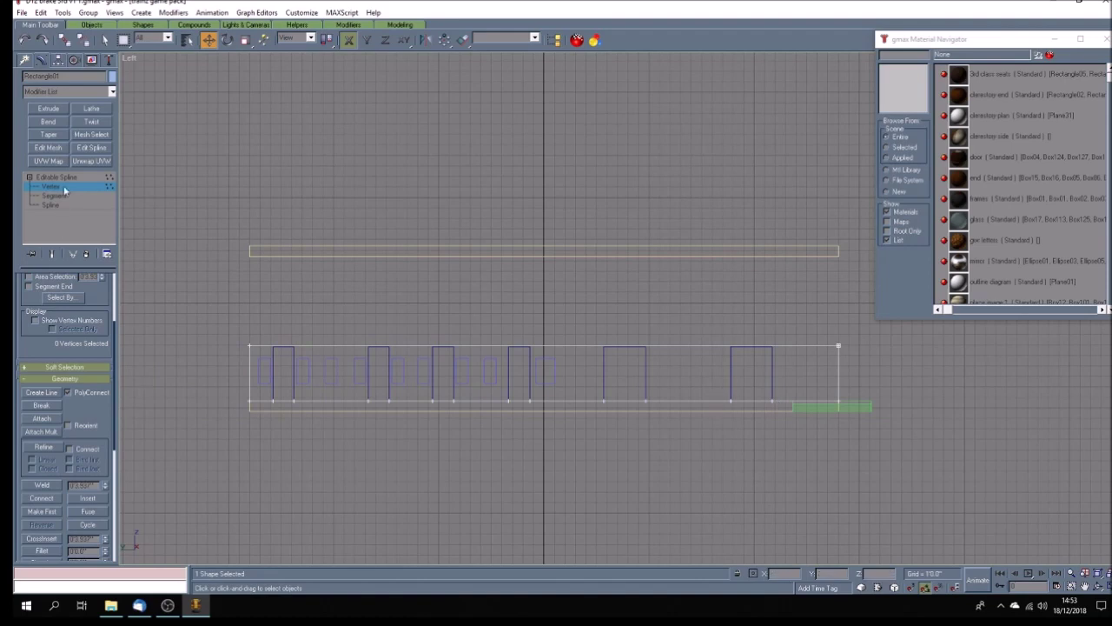
{"action": "left_click", "coordinate": [93, 197]}
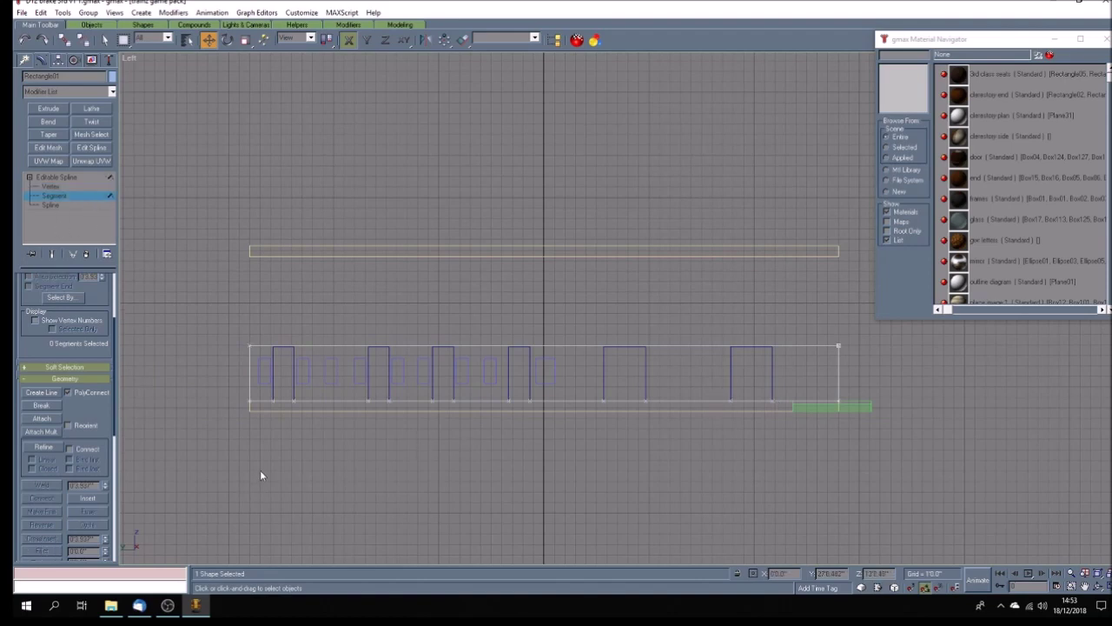
{"action": "left_click", "coordinate": [281, 401]}
{"action": "left_click", "coordinate": [355, 438]}
{"action": "left_click", "coordinate": [379, 400]}
{"action": "key", "text": "Delete"}
{"action": "left_click", "coordinate": [441, 400]}
{"action": "key", "text": "Delete"}
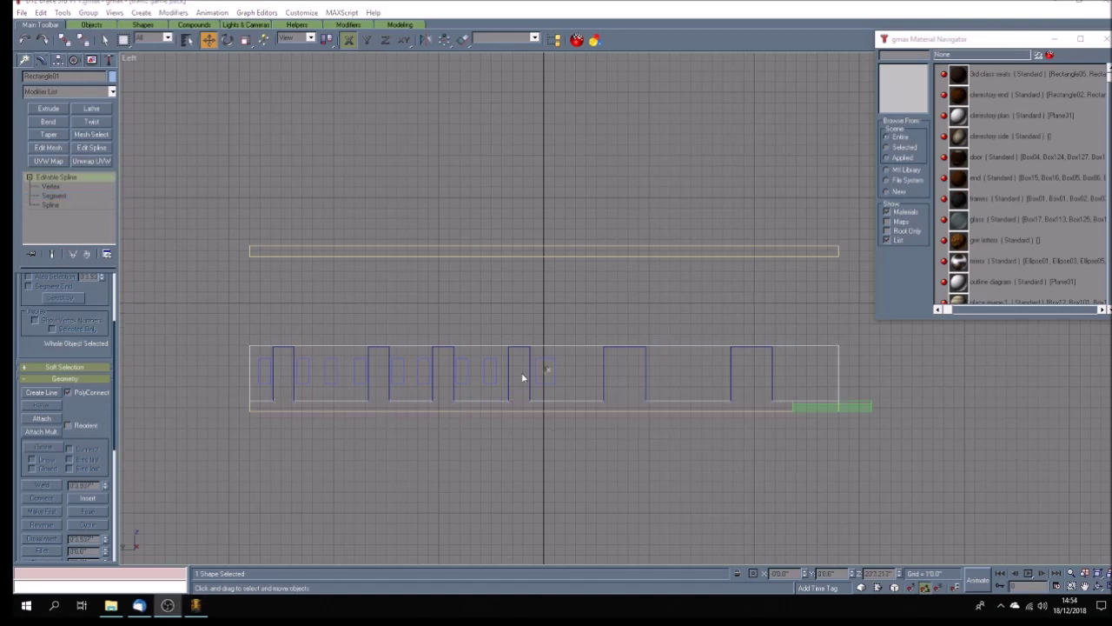
Step: Return to the four-viewport layout with nothing selected and save the scene
{"action": "left_click", "coordinate": [259, 346]}
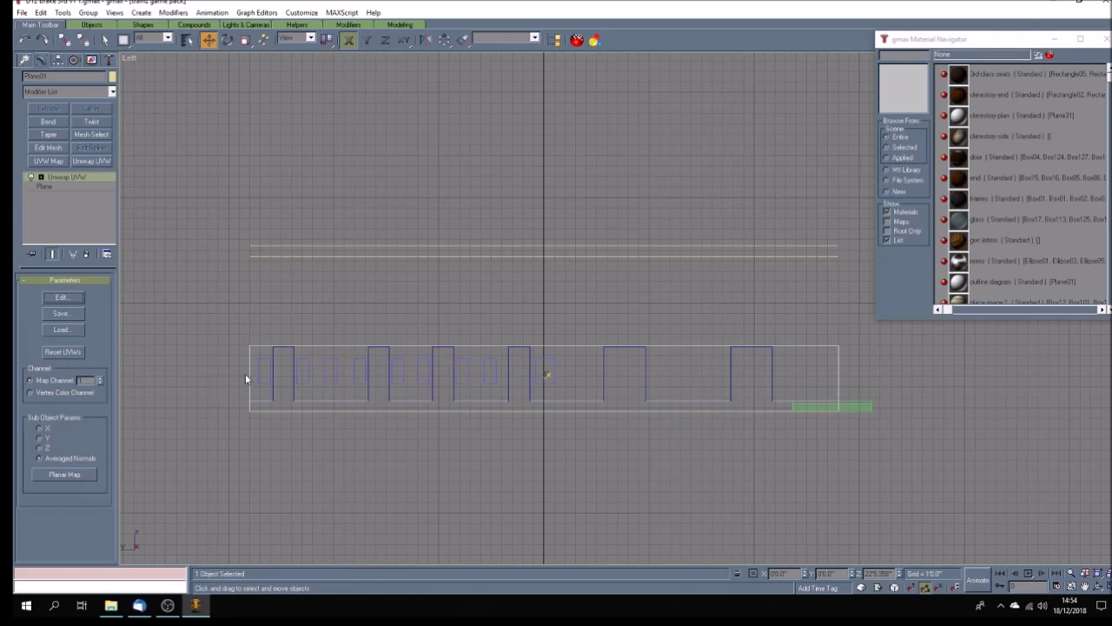
{"action": "left_click", "coordinate": [470, 433]}
{"action": "scroll", "coordinate": [471, 426], "scroll_direction": "down", "scroll_amount": 3}
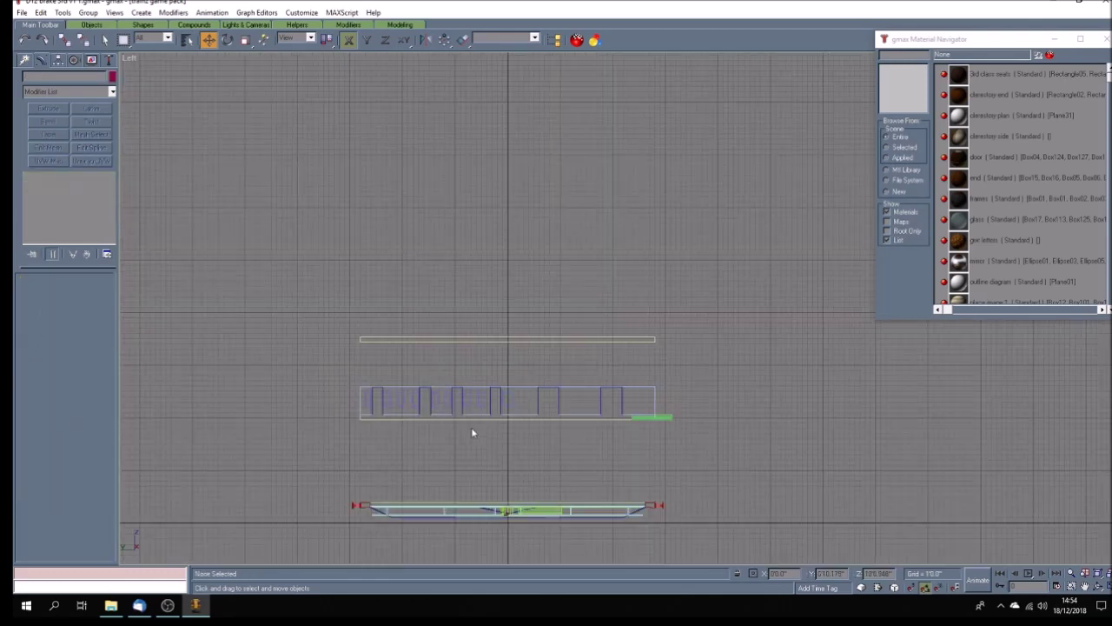
{"action": "scroll", "coordinate": [421, 408], "scroll_direction": "up", "scroll_amount": 4}
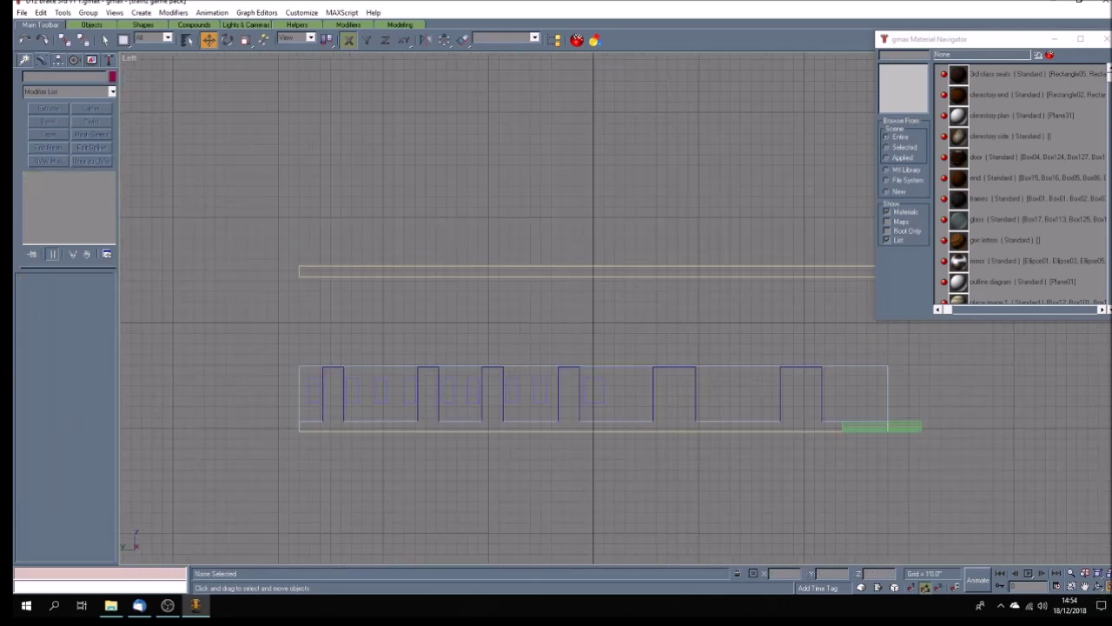
{"action": "left_click", "coordinate": [1104, 586]}
{"action": "left_click", "coordinate": [1098, 586]}
{"action": "left_click_drag", "start_coordinate": [874, 458], "coordinate": [883, 383]}
{"action": "key", "text": "ctrl+s"}
Step: Enlarge the perspective view, move the large coach-side drawing plane back along X clear of the outline spline, and deselect it
{"action": "left_click", "coordinate": [1086, 588]}
{"action": "left_click_drag", "start_coordinate": [837, 419], "coordinate": [765, 484]}
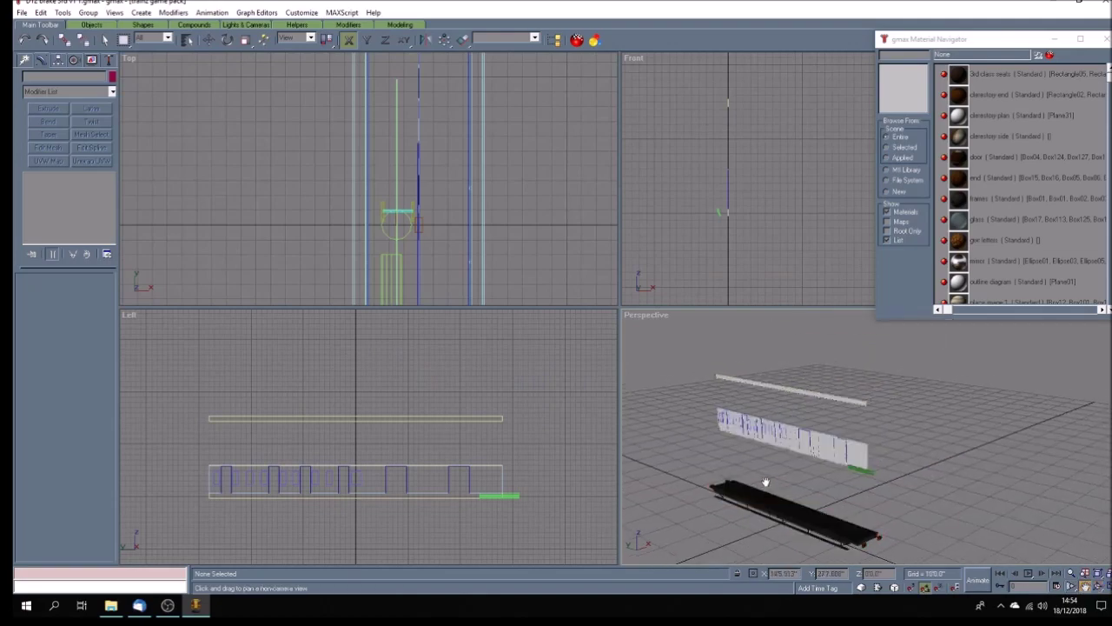
{"action": "left_click", "coordinate": [1104, 587]}
{"action": "left_click_drag", "start_coordinate": [498, 394], "coordinate": [521, 423]}
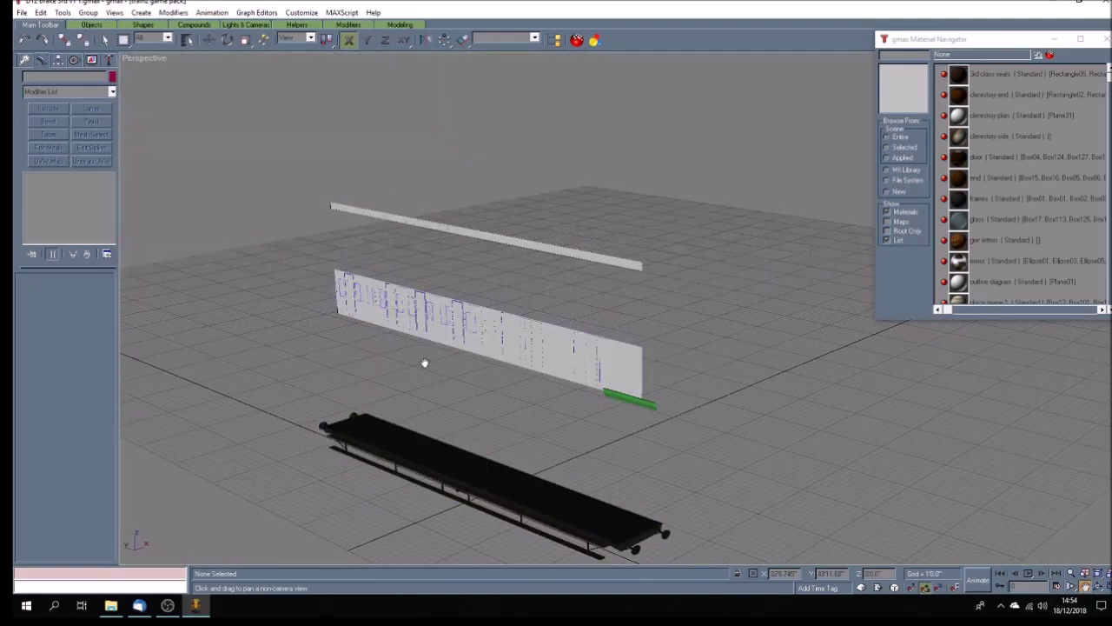
{"action": "scroll", "coordinate": [425, 362], "scroll_direction": "up", "scroll_amount": 2}
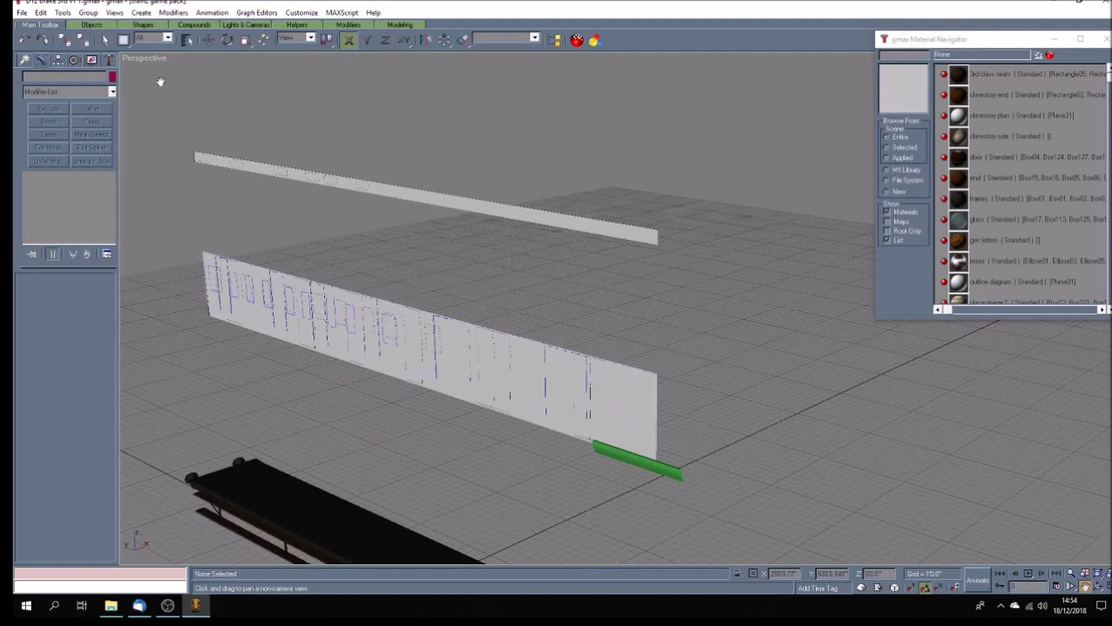
{"action": "left_click", "coordinate": [209, 39]}
{"action": "left_click", "coordinate": [626, 400]}
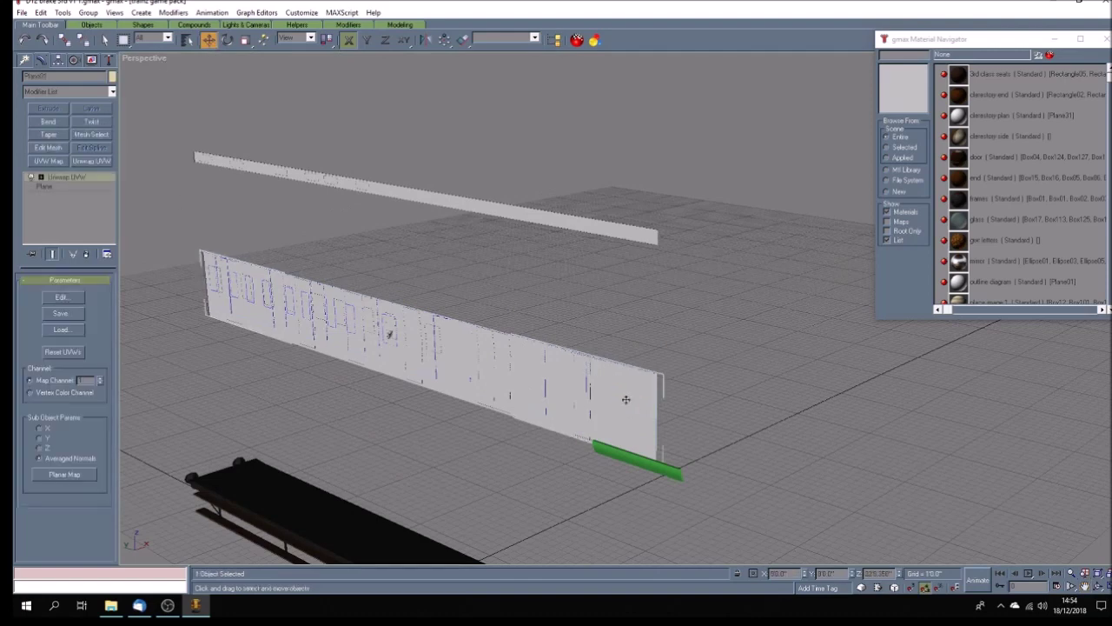
{"action": "left_click_drag", "start_coordinate": [612, 395], "coordinate": [761, 352]}
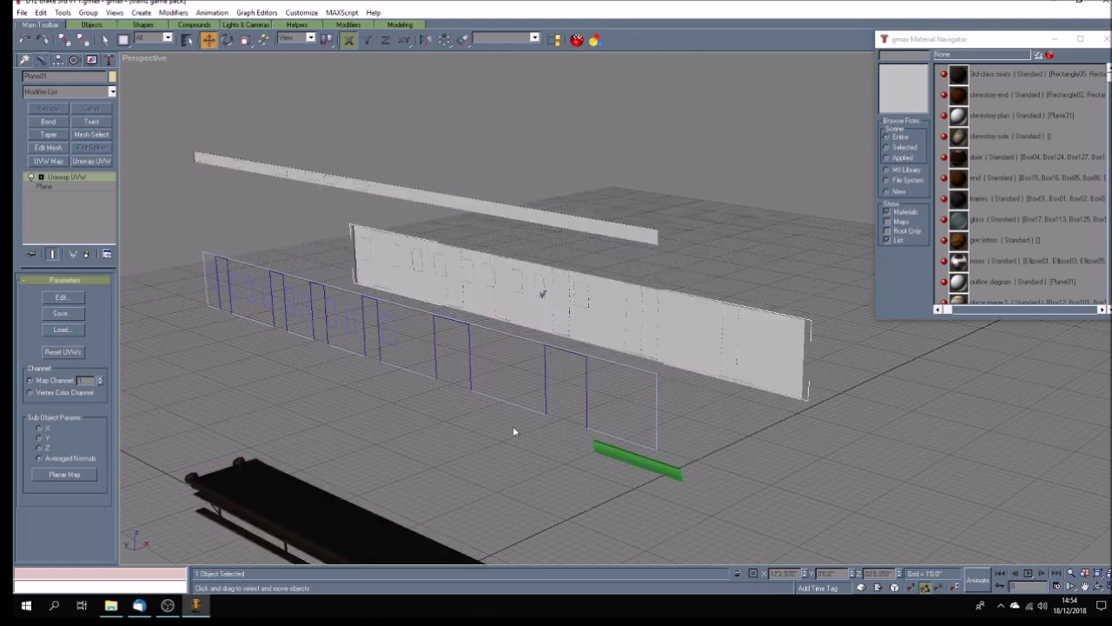
{"action": "left_click_drag", "start_coordinate": [609, 306], "coordinate": [746, 265]}
{"action": "left_click", "coordinate": [720, 356]}
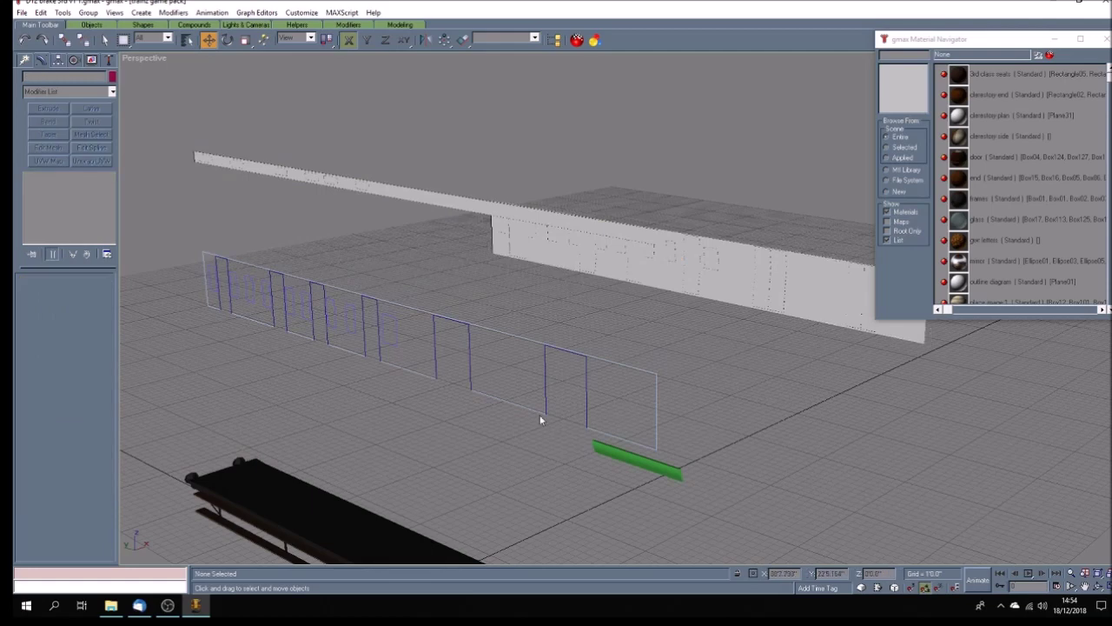
Step: Select the coach-side outline spline and attach the first two doorway shapes and first four window shapes to it
{"action": "left_click", "coordinate": [1085, 587]}
{"action": "mouse_move", "coordinate": [528, 400]}
{"action": "left_mouse_down"}
{"action": "mouse_move", "coordinate": [516, 345]}
{"action": "mouse_move", "coordinate": [589, 354]}
{"action": "left_mouse_up"}
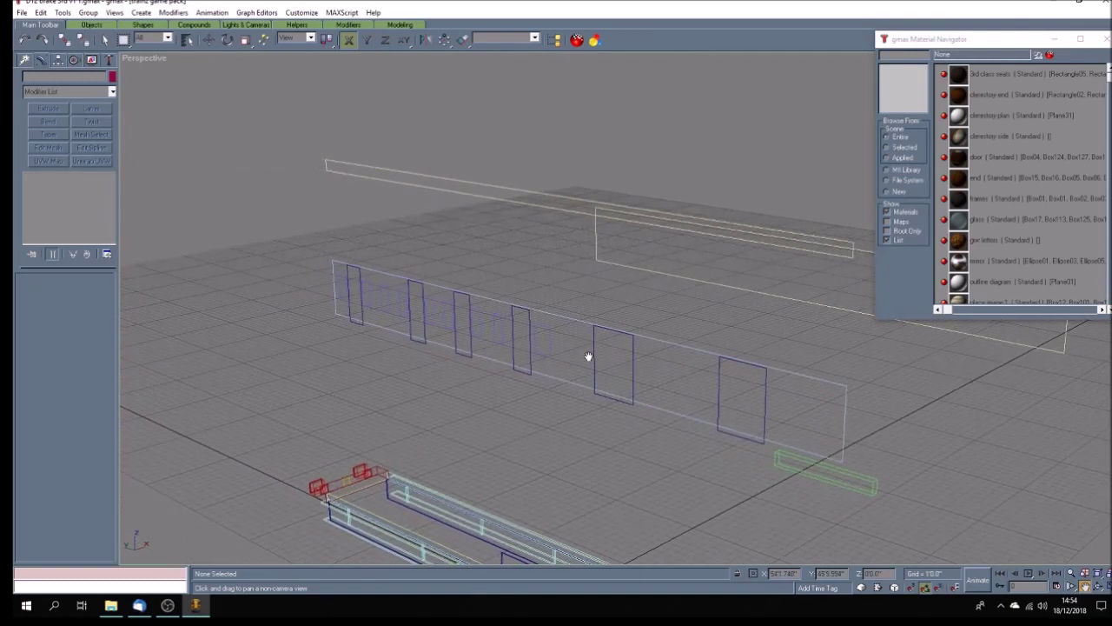
{"action": "scroll", "coordinate": [527, 353], "scroll_direction": "up", "scroll_amount": 3}
{"action": "scroll", "coordinate": [527, 352], "scroll_direction": "down", "scroll_amount": 4}
{"action": "mouse_move", "coordinate": [429, 325]}
{"action": "left_mouse_down"}
{"action": "mouse_move", "coordinate": [486, 364]}
{"action": "mouse_move", "coordinate": [428, 320]}
{"action": "mouse_move", "coordinate": [412, 324]}
{"action": "left_mouse_up"}
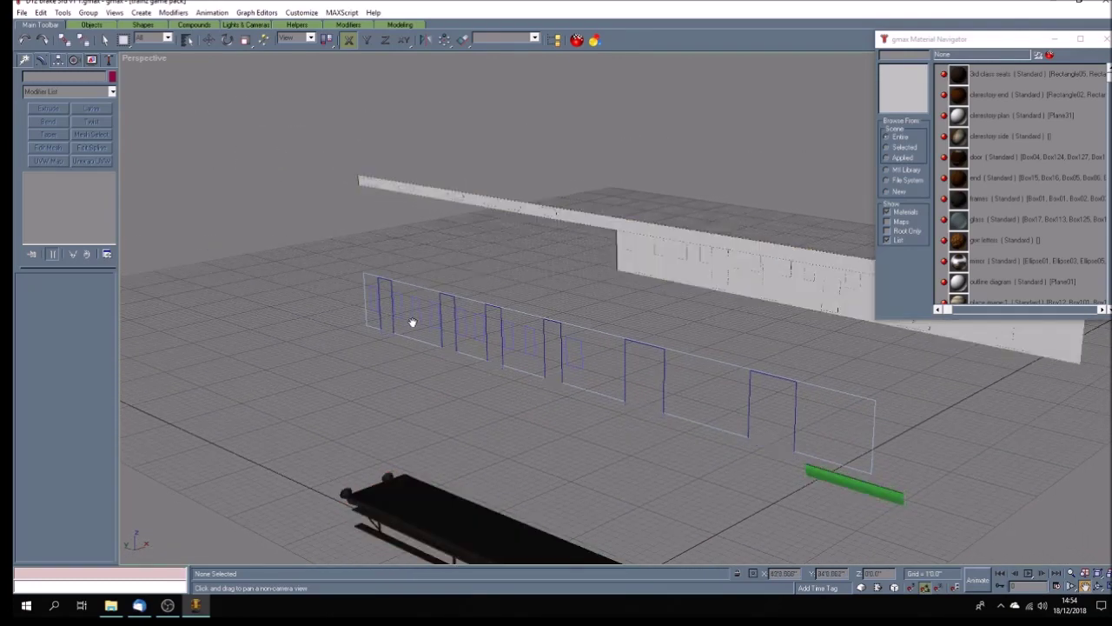
{"action": "left_click", "coordinate": [104, 39]}
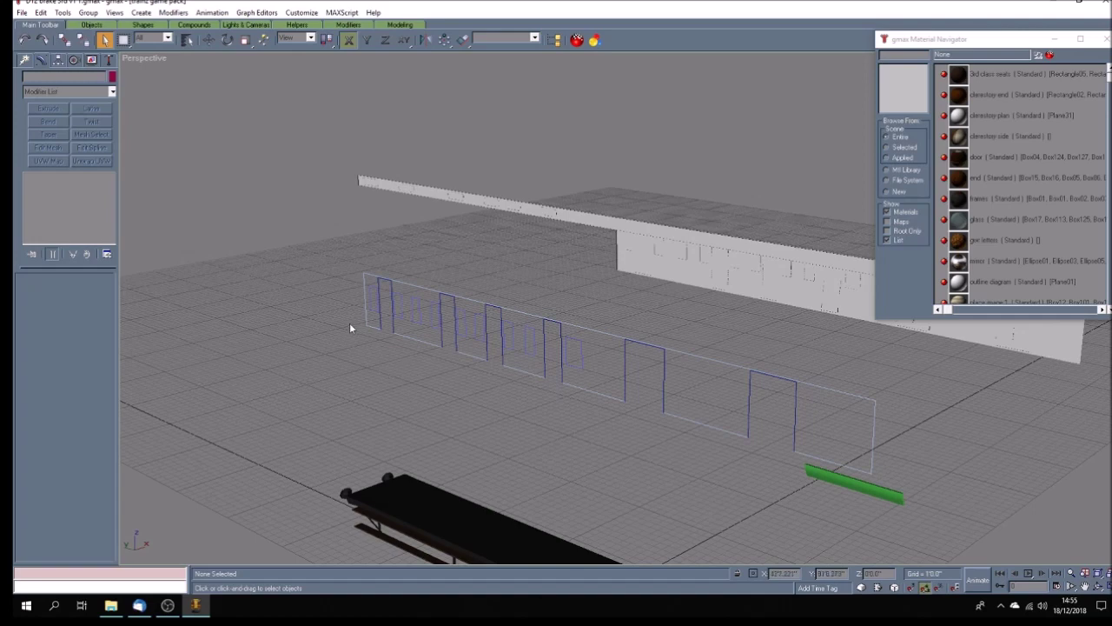
{"action": "left_click", "coordinate": [365, 278]}
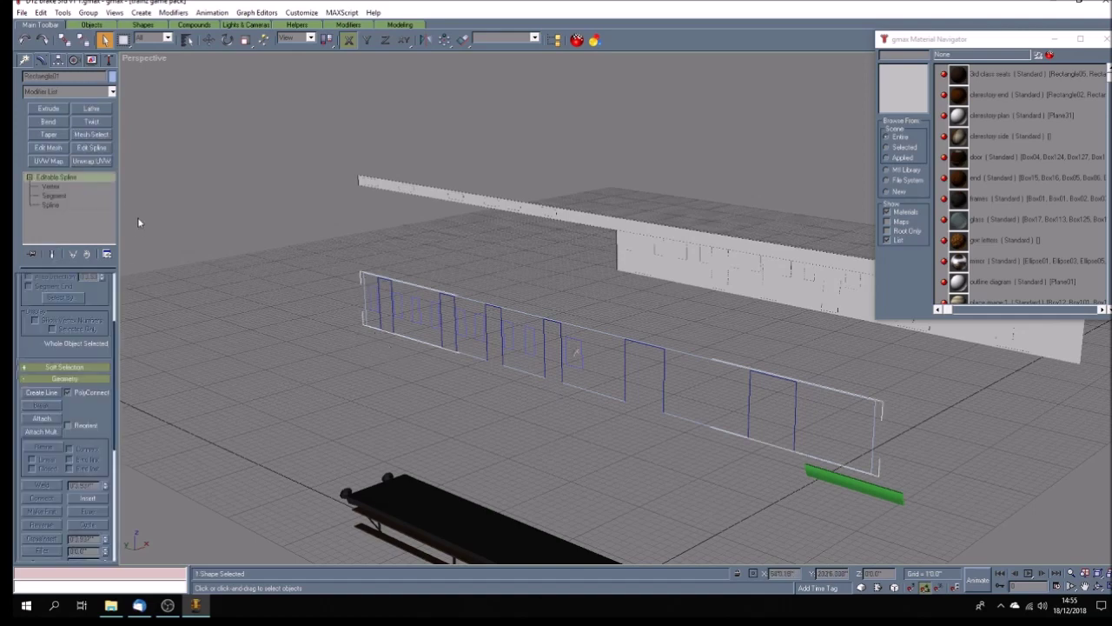
{"action": "left_click", "coordinate": [41, 418]}
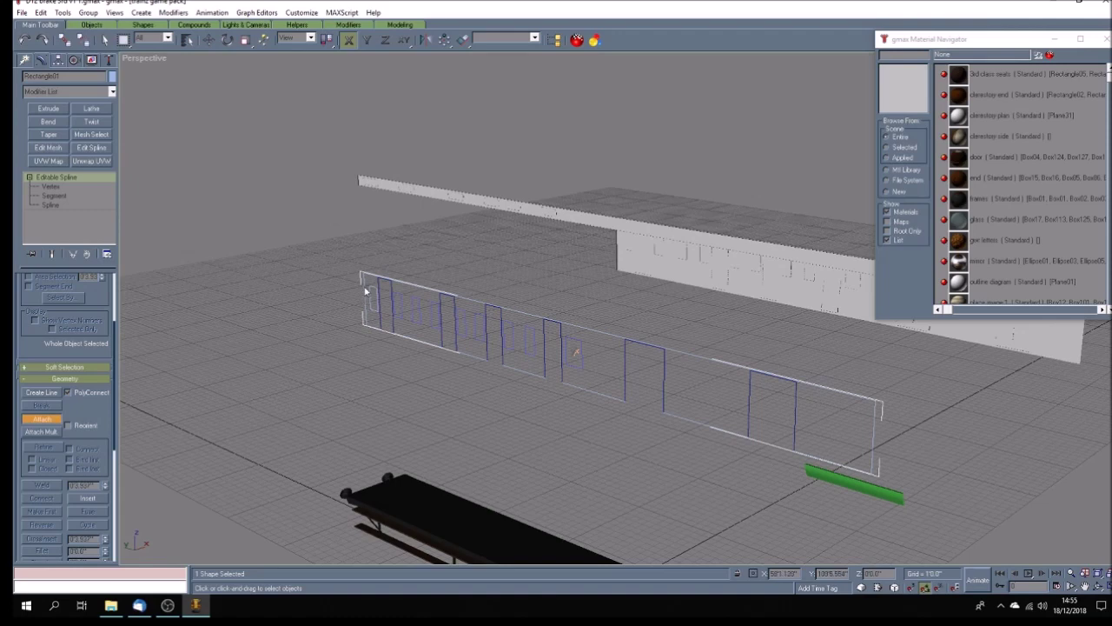
{"action": "left_click", "coordinate": [392, 325]}
{"action": "left_click", "coordinate": [400, 303]}
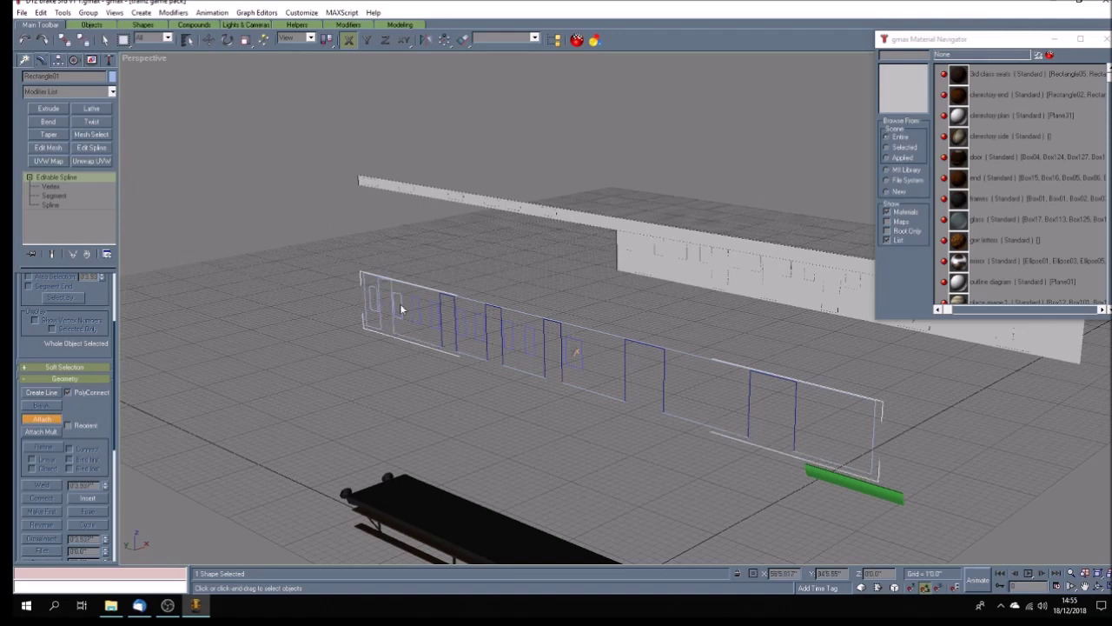
{"action": "left_click", "coordinate": [419, 312]}
{"action": "left_click", "coordinate": [456, 304]}
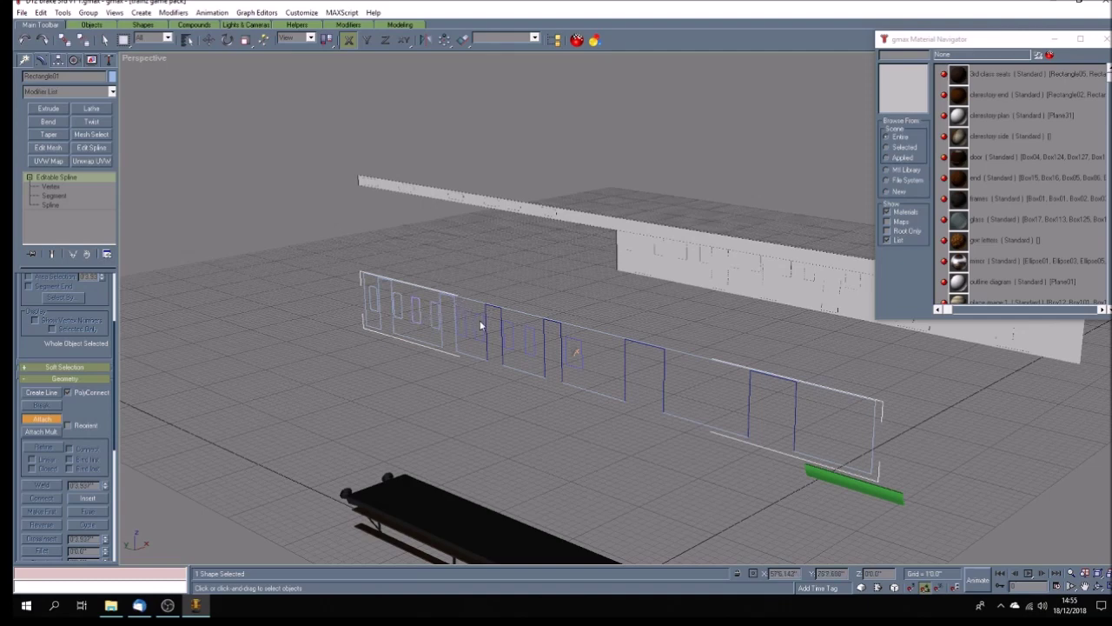
Step: Attach the remaining five window shapes and the third to sixth doorway shapes to the outline, and end attaching
{"action": "left_click", "coordinate": [466, 315]}
{"action": "left_click", "coordinate": [476, 319]}
{"action": "left_click", "coordinate": [500, 310]}
{"action": "left_click", "coordinate": [516, 318]}
{"action": "left_click", "coordinate": [528, 328]}
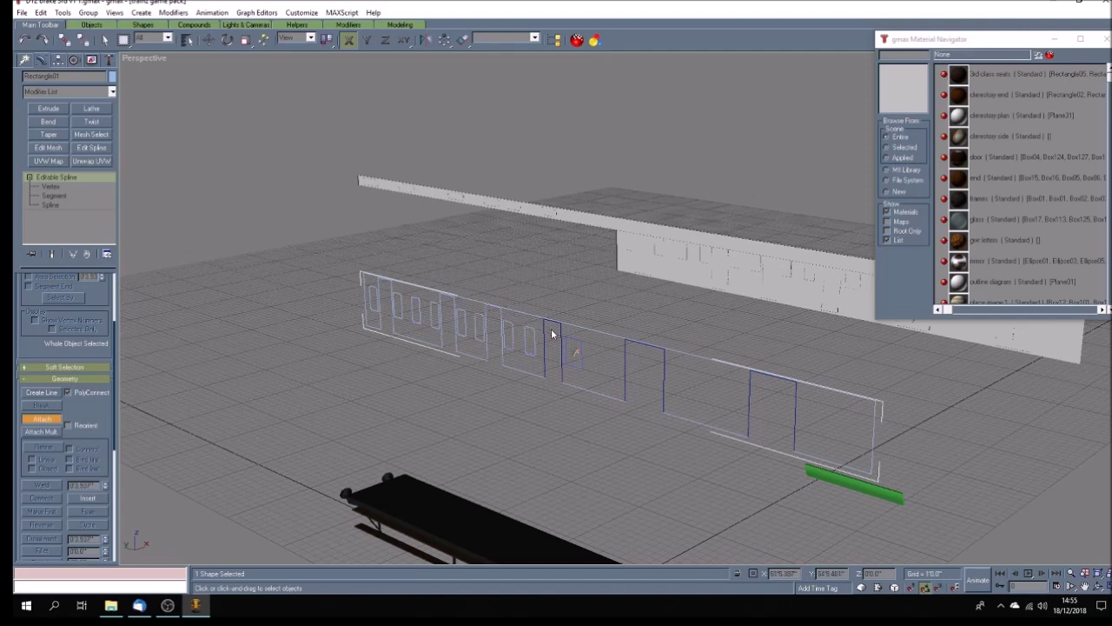
{"action": "left_click", "coordinate": [565, 320]}
{"action": "left_click", "coordinate": [578, 354]}
{"action": "left_click", "coordinate": [664, 382]}
{"action": "left_click", "coordinate": [751, 400]}
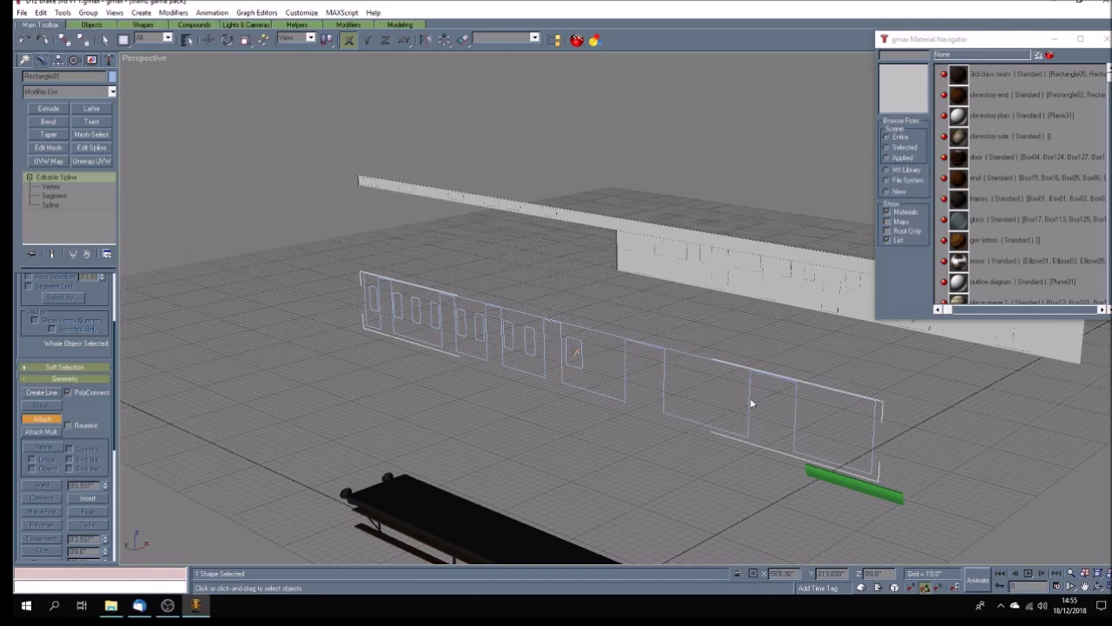
{"action": "left_click", "coordinate": [47, 419]}
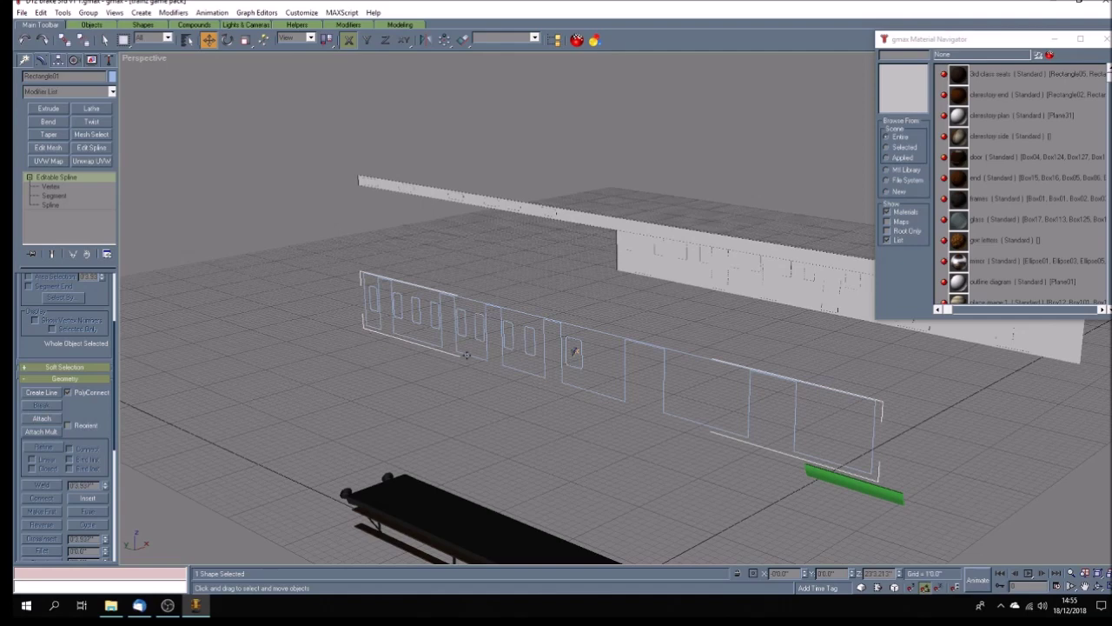
Step: At Vertex level, weld the overlapping vertices at the bottom corners of the first two doorways and at the third doorway's first corner
{"action": "scroll", "coordinate": [467, 355], "scroll_direction": "up", "scroll_amount": 2}
{"action": "left_click", "coordinate": [42, 186]}
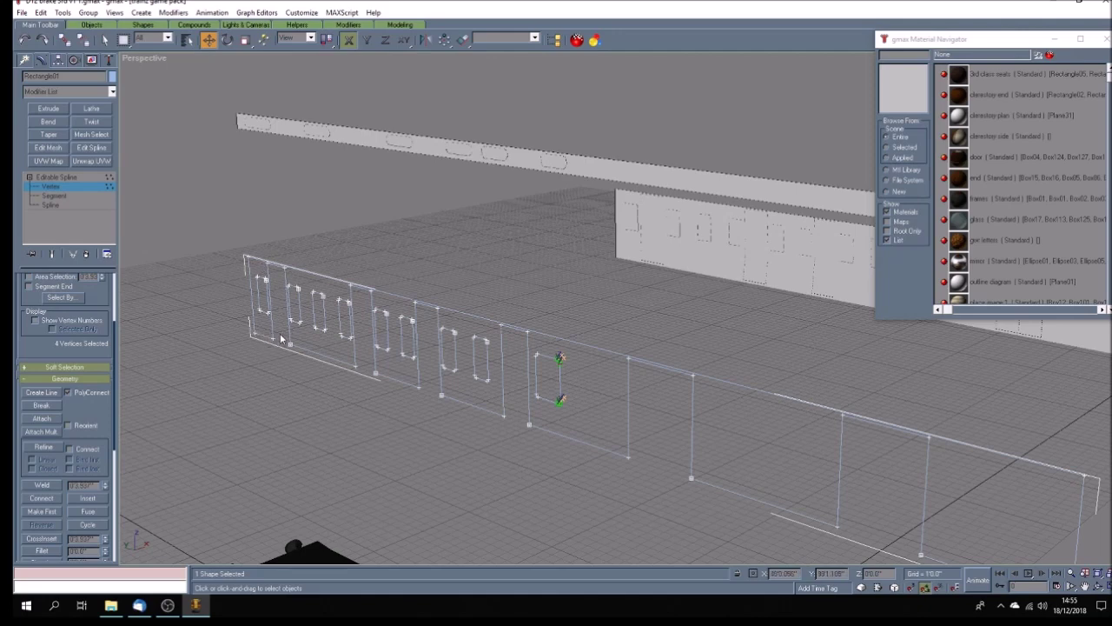
{"action": "left_click_drag", "start_coordinate": [269, 344], "coordinate": [260, 358]}
{"action": "left_click", "coordinate": [47, 487]}
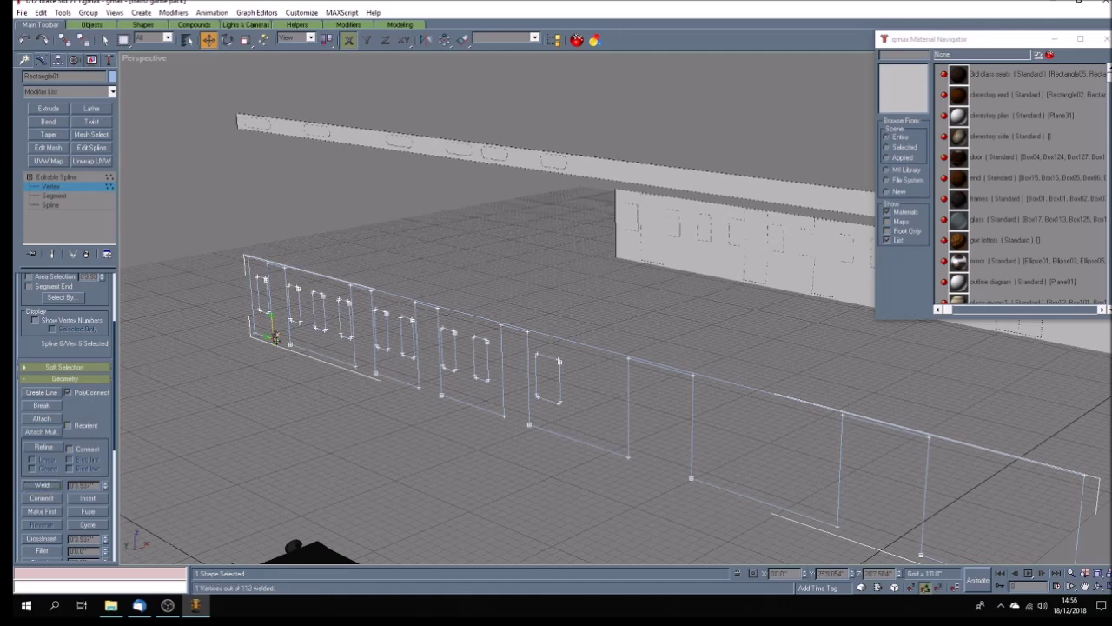
{"action": "left_click_drag", "start_coordinate": [283, 354], "coordinate": [282, 357]}
{"action": "left_click", "coordinate": [42, 485]}
{"action": "left_click", "coordinate": [355, 365]}
{"action": "left_click", "coordinate": [46, 487]}
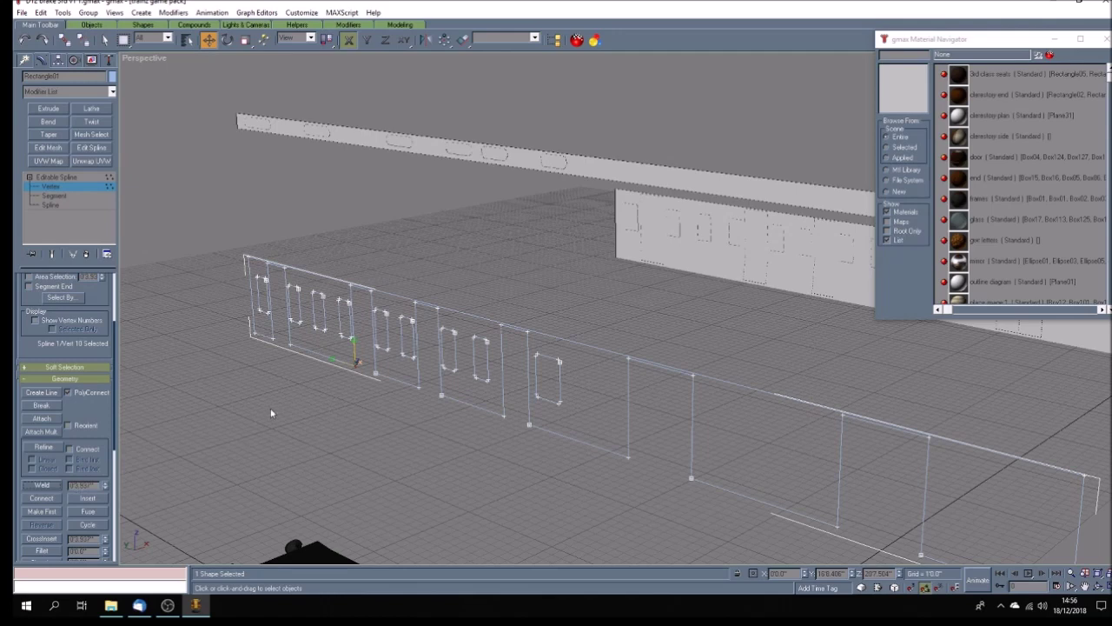
{"action": "left_click_drag", "start_coordinate": [387, 368], "coordinate": [371, 390]}
{"action": "left_click", "coordinate": [41, 484]}
{"action": "left_click_drag", "start_coordinate": [429, 379], "coordinate": [407, 416]}
{"action": "left_click", "coordinate": [41, 484]}
Step: Change the weld threshold and weld the vertices at both bottom corners of the panel between the third and fourth doorways
{"action": "left_click_drag", "start_coordinate": [434, 386], "coordinate": [491, 425]}
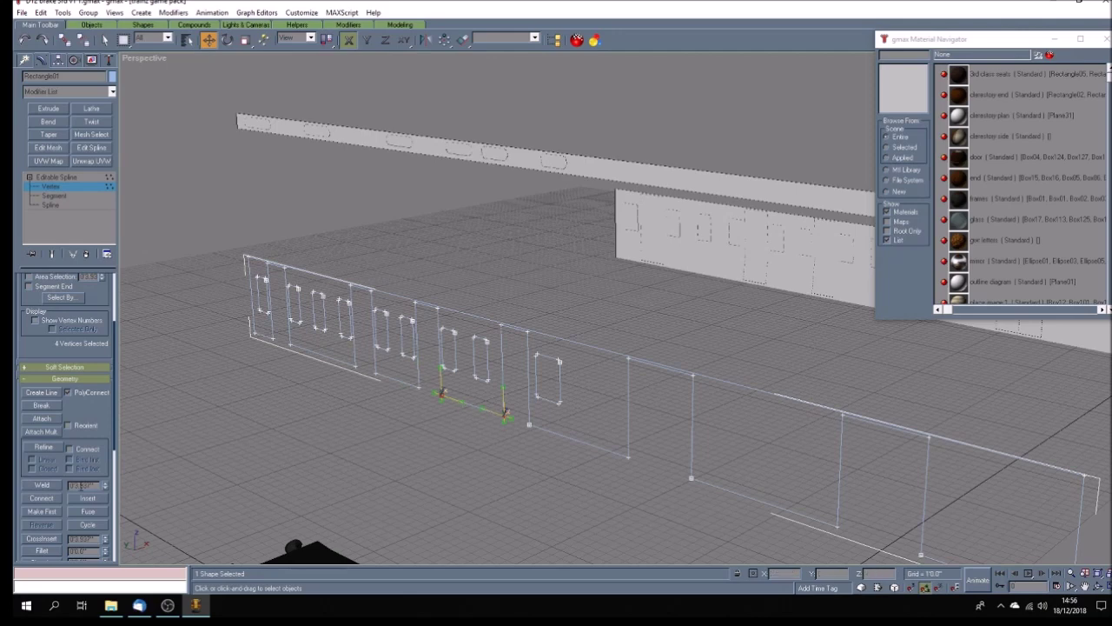
{"action": "double_click", "coordinate": [82, 485]}
{"action": "type", "text": "0"}
{"action": "left_click", "coordinate": [44, 486]}
Step: Weld the overlapping bottom-corner vertices of the two panels beside the fifth doorway and at the sixth doorway's far corner
{"action": "left_click_drag", "start_coordinate": [519, 420], "coordinate": [550, 446]}
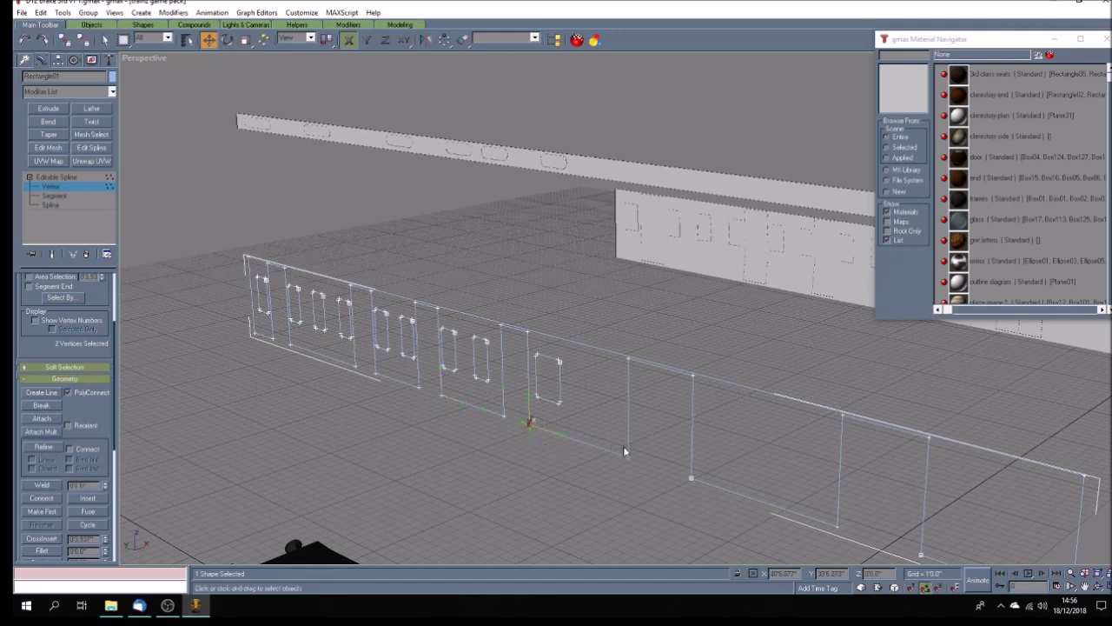
{"action": "left_click", "coordinate": [691, 476], "text": "ctrl"}
{"action": "left_click_drag", "start_coordinate": [845, 518], "coordinate": [808, 546], "text": "ctrl"}
{"action": "left_click", "coordinate": [41, 485]}
{"action": "left_click", "coordinate": [1084, 587]}
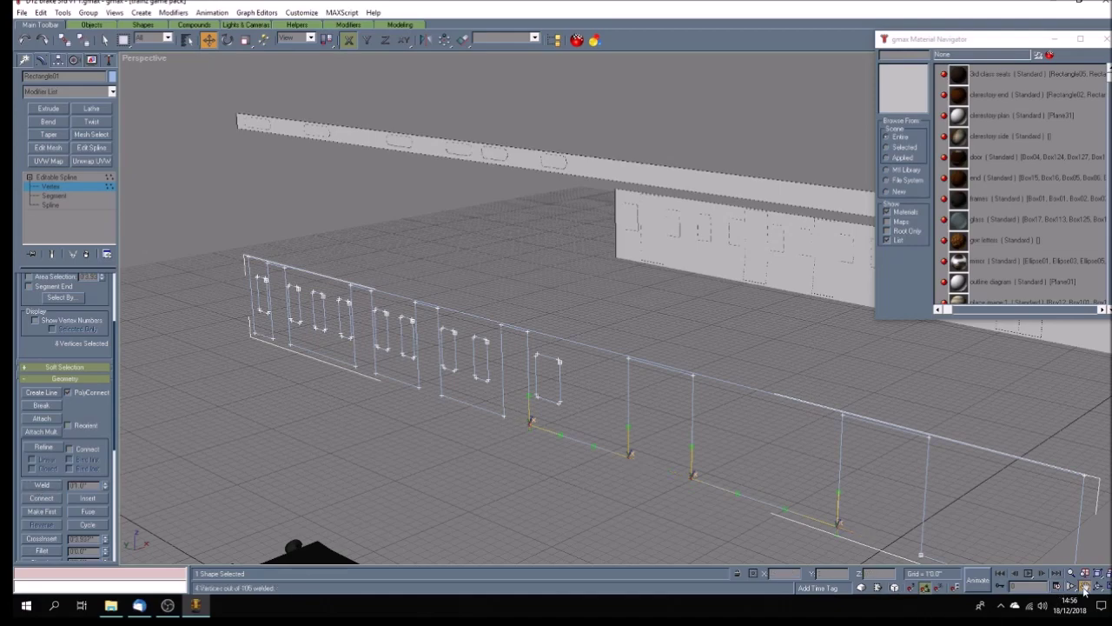
{"action": "mouse_move", "coordinate": [724, 479]}
{"action": "left_mouse_down"}
{"action": "mouse_move", "coordinate": [626, 404]}
{"action": "mouse_move", "coordinate": [529, 372]}
{"action": "left_mouse_up"}
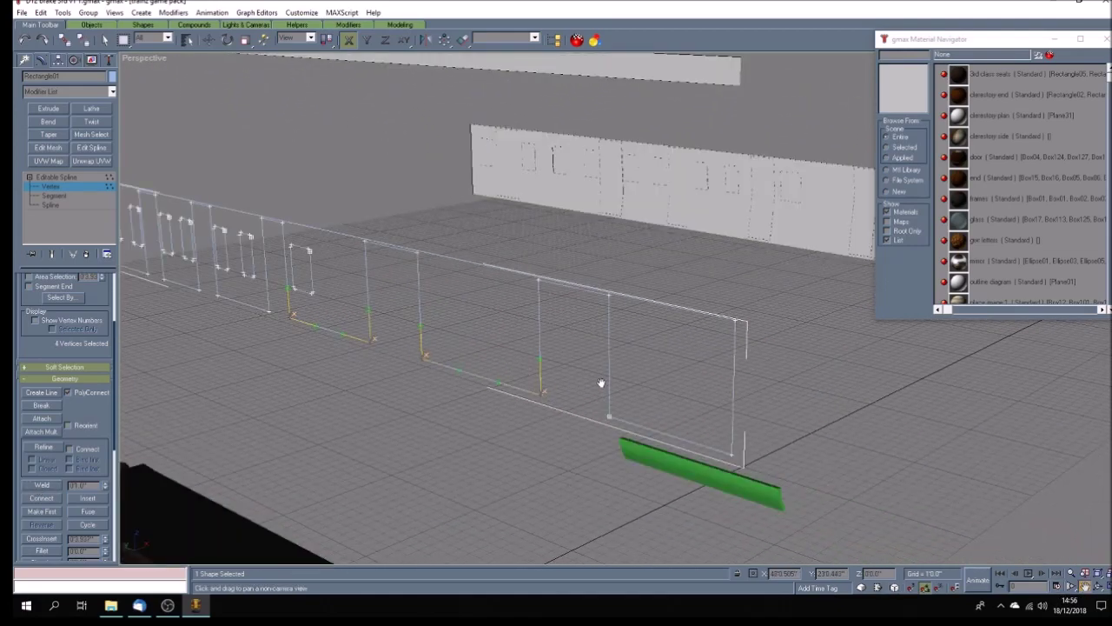
{"action": "left_click_drag", "start_coordinate": [599, 383], "coordinate": [634, 402]}
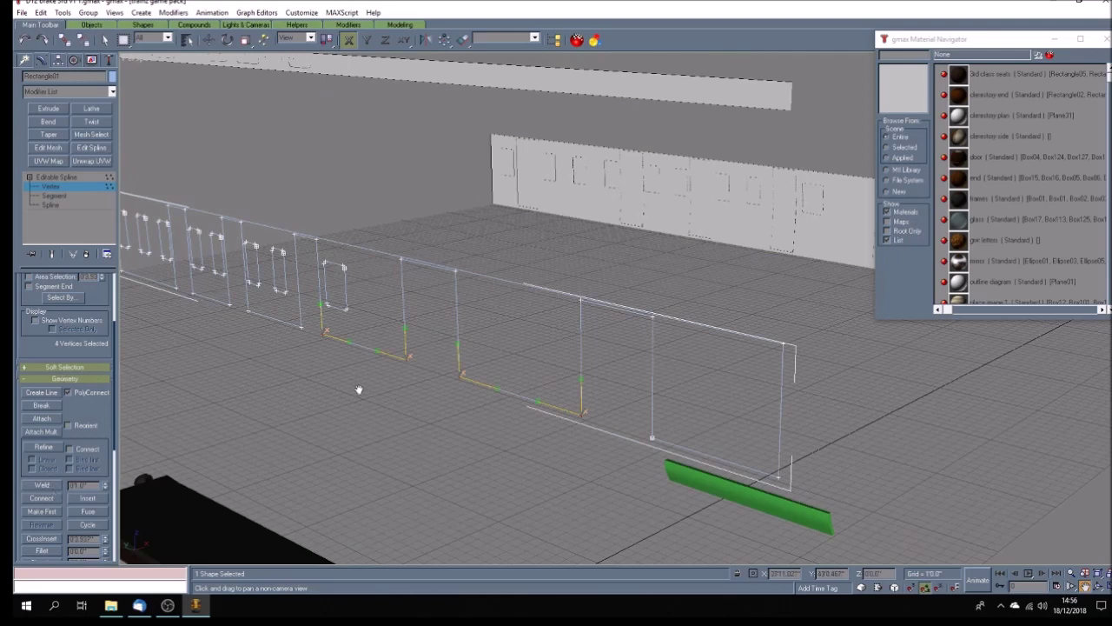
{"action": "left_click", "coordinate": [105, 41]}
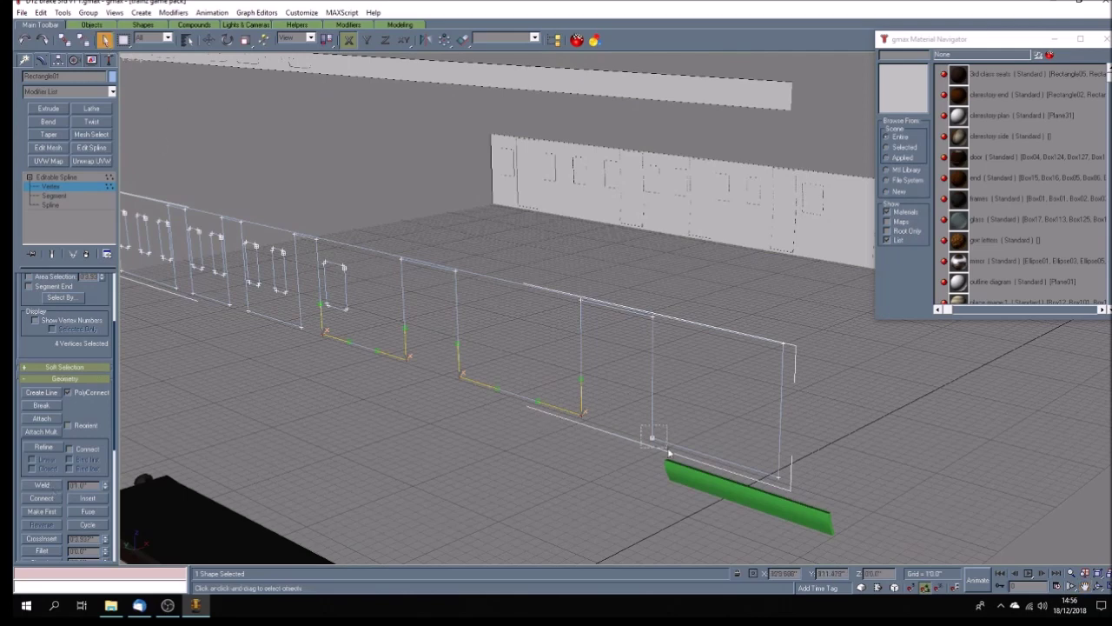
{"action": "left_click", "coordinate": [41, 484]}
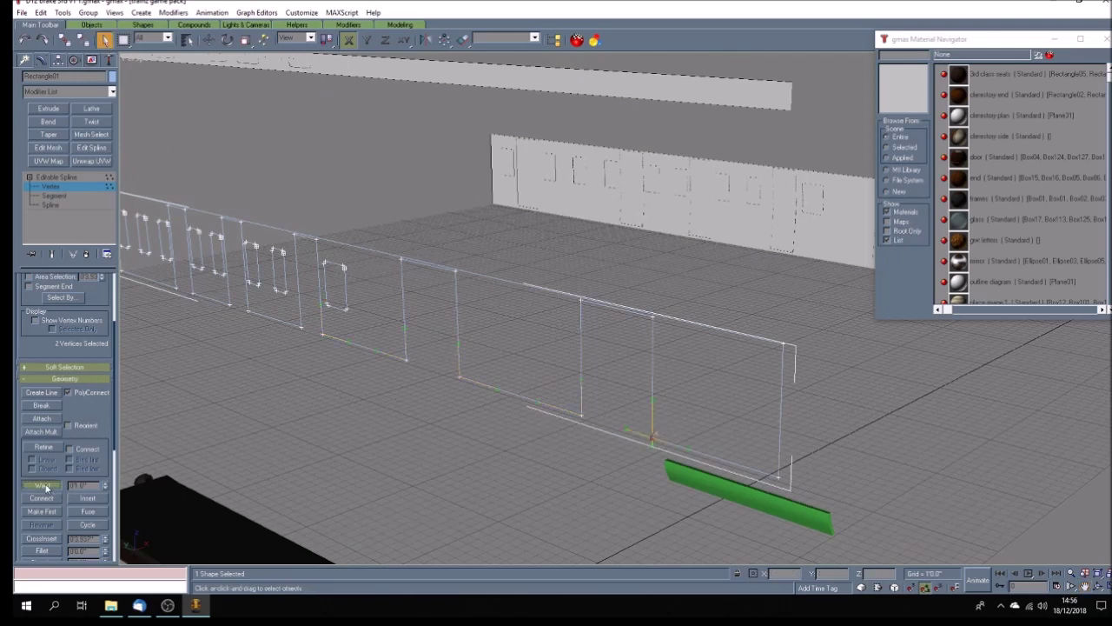
Step: Check the welded bottom corner at the sixth doorway, leave Vertex level and deselect the outline
{"action": "scroll", "coordinate": [591, 460], "scroll_direction": "down", "scroll_amount": 3}
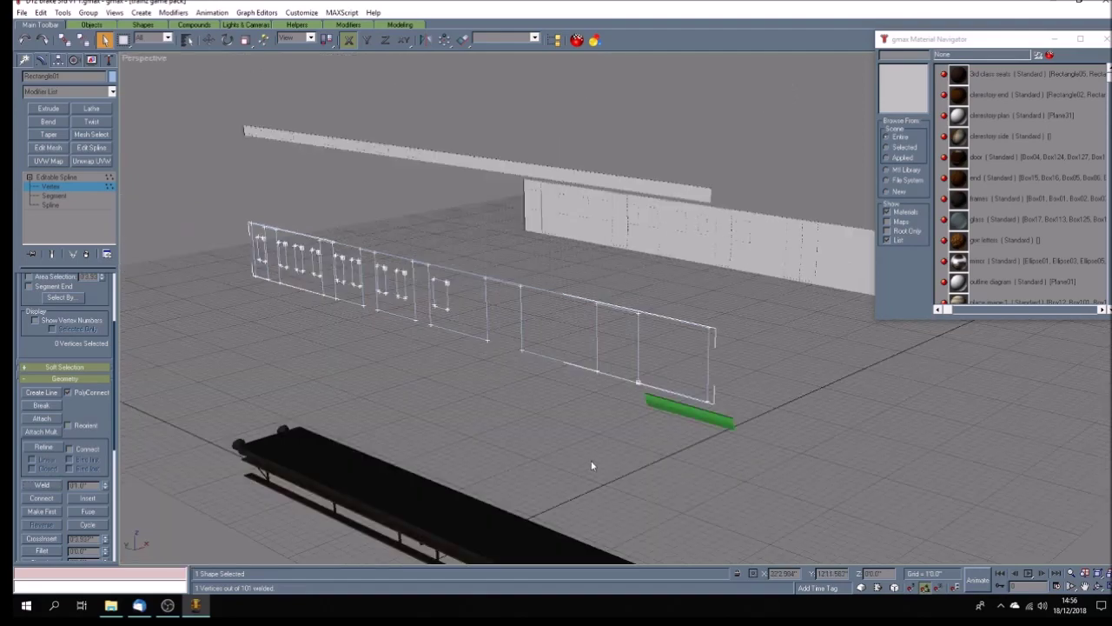
{"action": "scroll", "coordinate": [602, 444], "scroll_direction": "up", "scroll_amount": 2}
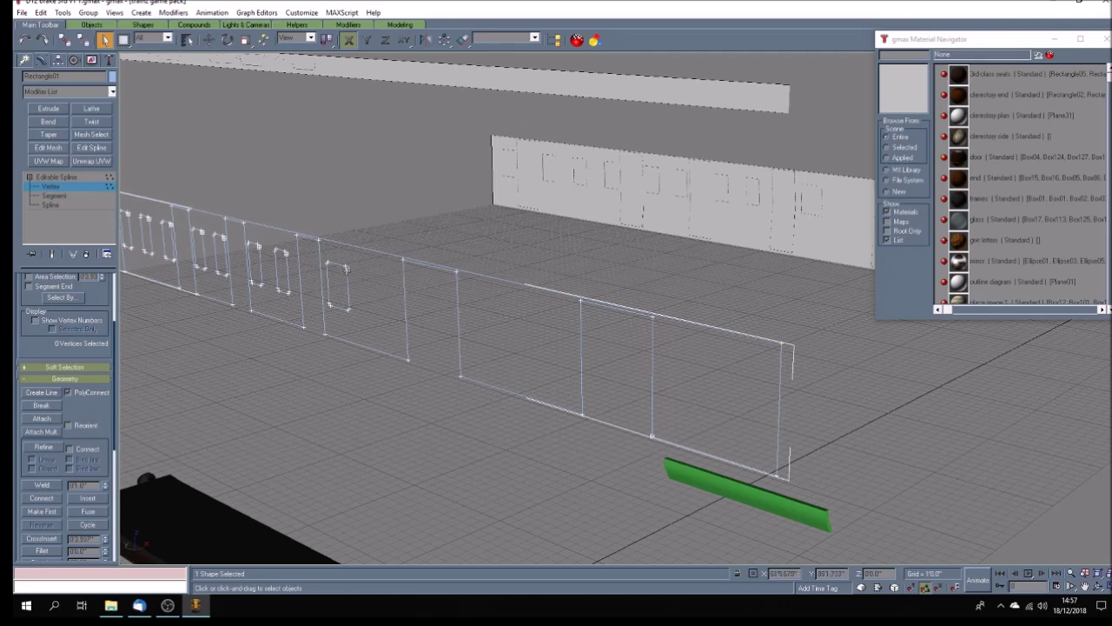
{"action": "left_click", "coordinate": [651, 452]}
{"action": "scroll", "coordinate": [653, 452], "scroll_direction": "up", "scroll_amount": 5}
{"action": "scroll", "coordinate": [653, 453], "scroll_direction": "down", "scroll_amount": 4}
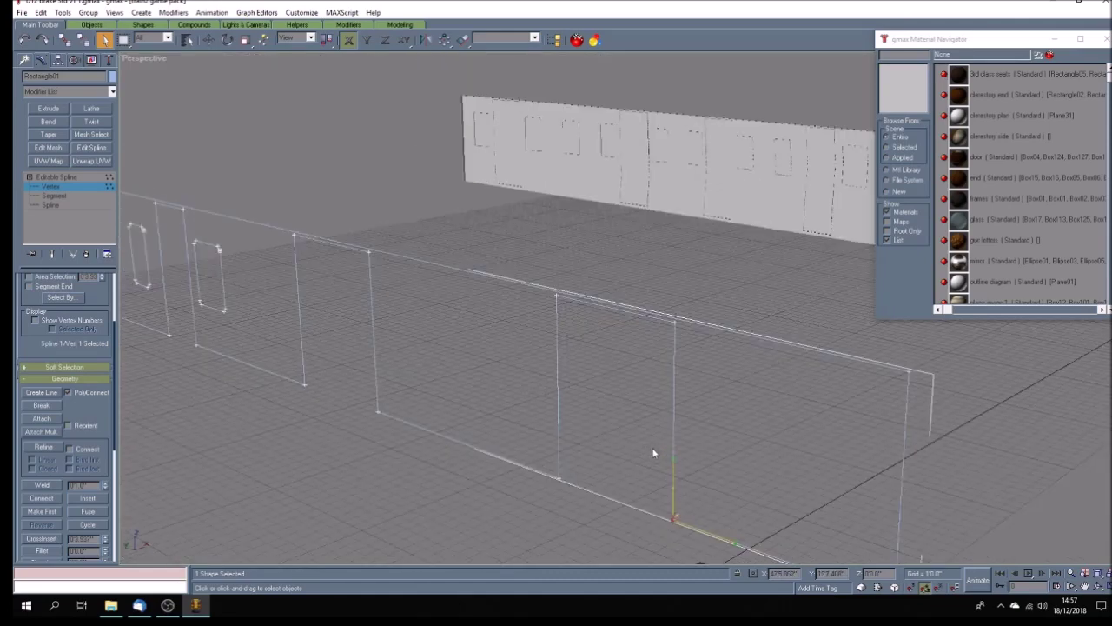
{"action": "left_click", "coordinate": [658, 526]}
{"action": "left_click", "coordinate": [85, 178]}
{"action": "left_click", "coordinate": [378, 433]}
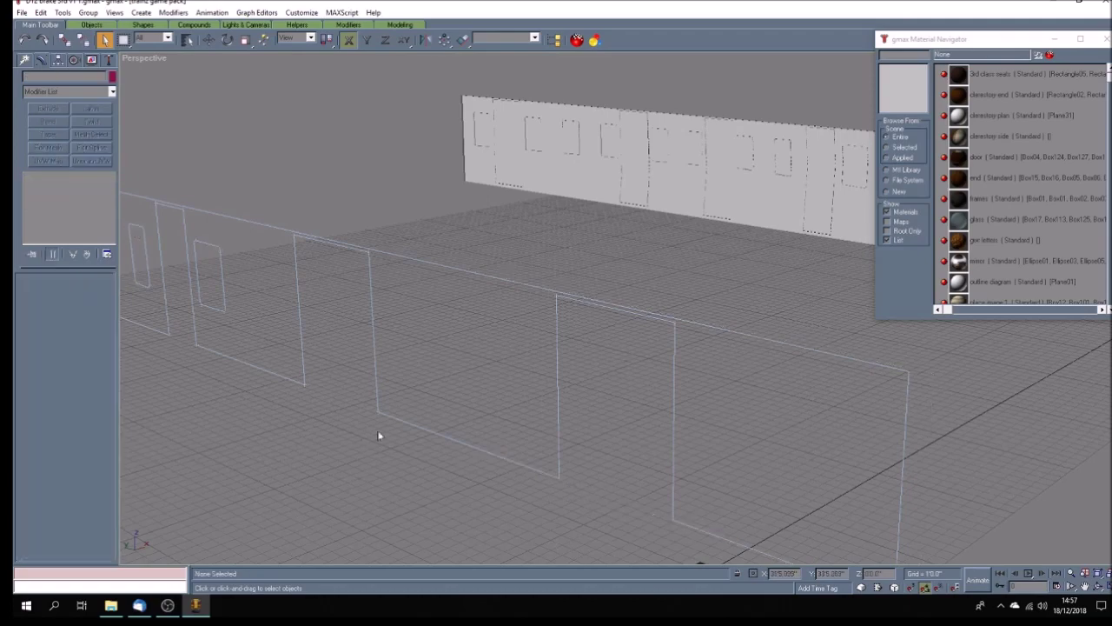
Step: Select the whole coach-side outline and apply the Extrude modifier to it
{"action": "scroll", "coordinate": [459, 431], "scroll_direction": "down", "scroll_amount": 5}
{"action": "scroll", "coordinate": [492, 411], "scroll_direction": "up", "scroll_amount": 3}
{"action": "scroll", "coordinate": [492, 411], "scroll_direction": "down", "scroll_amount": 3}
{"action": "left_click", "coordinate": [609, 363]}
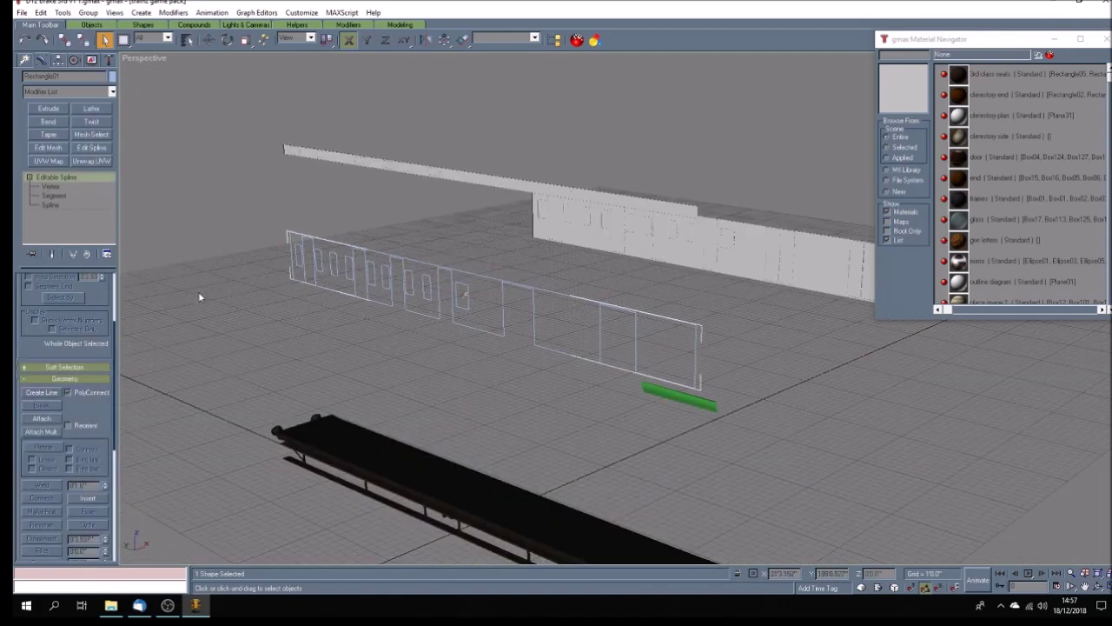
{"action": "left_click", "coordinate": [36, 109]}
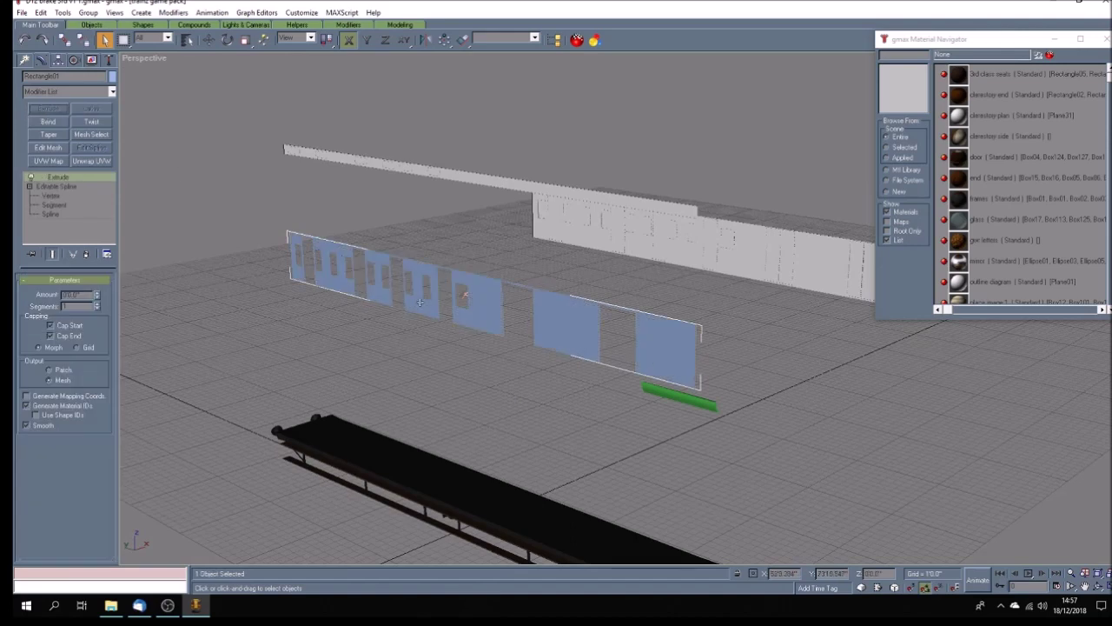
Step: Inspect the door and window openings in the coach side and set its extrusion amount to 2 inches
{"action": "key", "text": "ctrl+p"}
{"action": "left_click_drag", "start_coordinate": [443, 322], "coordinate": [528, 342]}
{"action": "scroll", "coordinate": [514, 340], "scroll_direction": "up", "scroll_amount": 2}
{"action": "scroll", "coordinate": [534, 367], "scroll_direction": "up", "scroll_amount": 2}
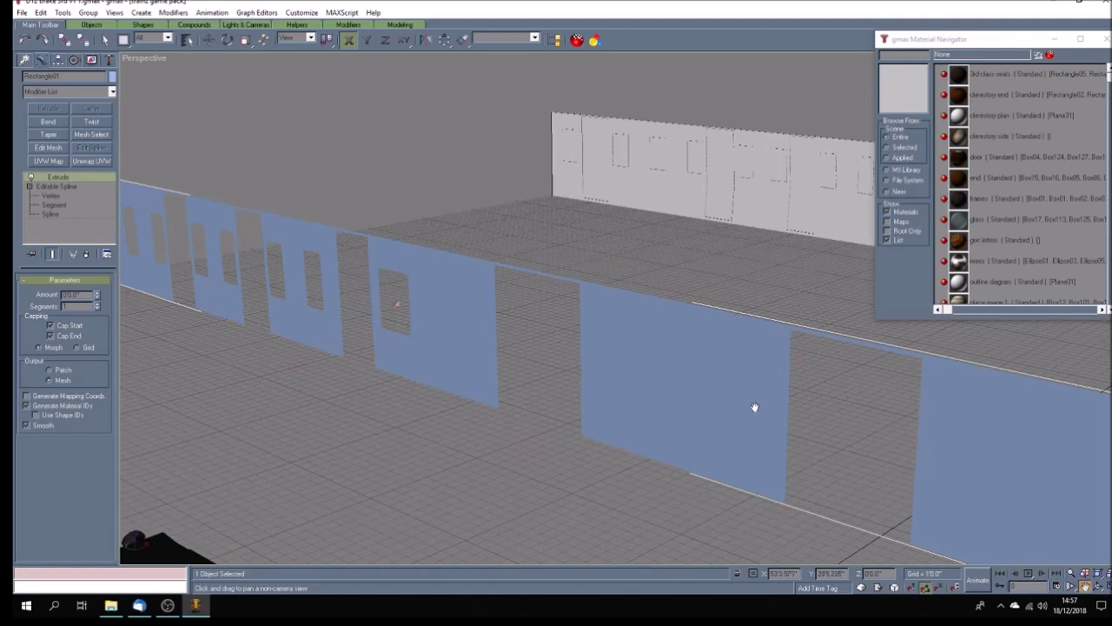
{"action": "scroll", "coordinate": [755, 407], "scroll_direction": "down", "scroll_amount": 2}
{"action": "left_click", "coordinate": [1099, 587]}
{"action": "mouse_move", "coordinate": [559, 354]}
{"action": "left_mouse_down"}
{"action": "mouse_move", "coordinate": [518, 364]}
{"action": "mouse_move", "coordinate": [490, 290]}
{"action": "mouse_move", "coordinate": [553, 365]}
{"action": "left_mouse_up"}
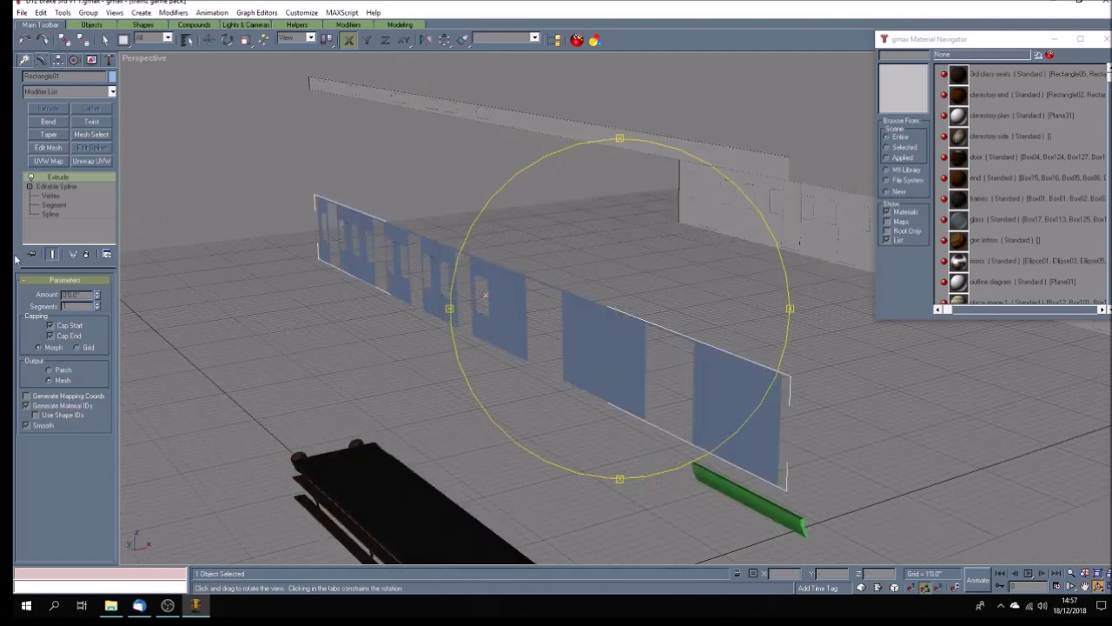
{"action": "left_click_drag", "start_coordinate": [68, 296], "coordinate": [97, 295]}
{"action": "type", "text": "2"}
{"action": "key", "text": "Return"}
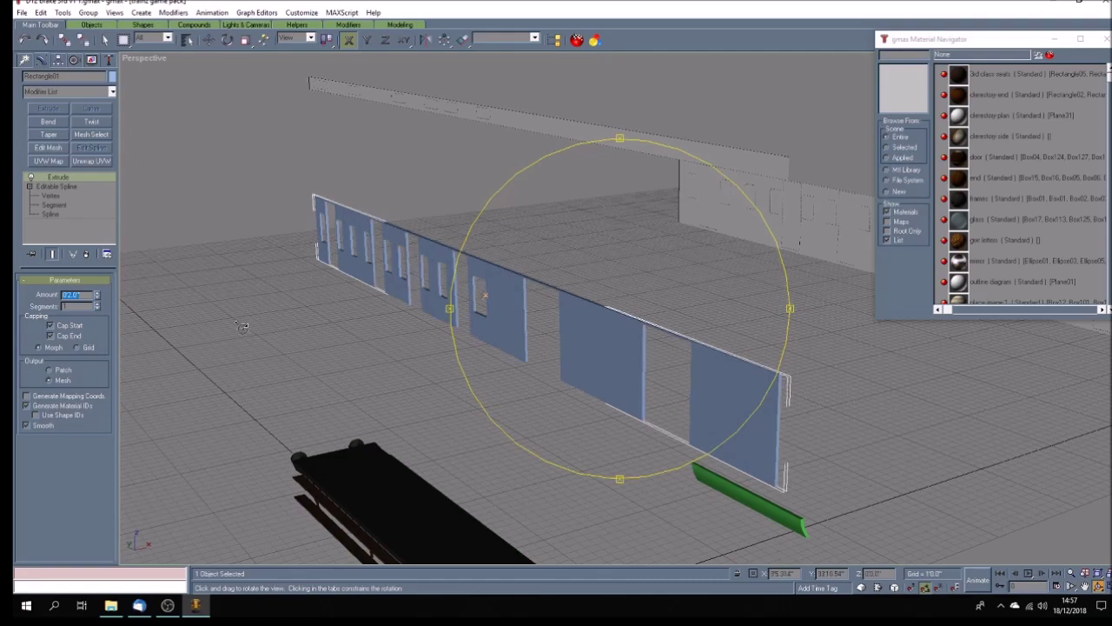
Step: Check the extruded coach side and place a copy of it along X, close to the reference drawing planes
{"action": "mouse_move", "coordinate": [480, 367]}
{"action": "left_mouse_down"}
{"action": "mouse_move", "coordinate": [521, 368]}
{"action": "mouse_move", "coordinate": [508, 368]}
{"action": "left_mouse_up"}
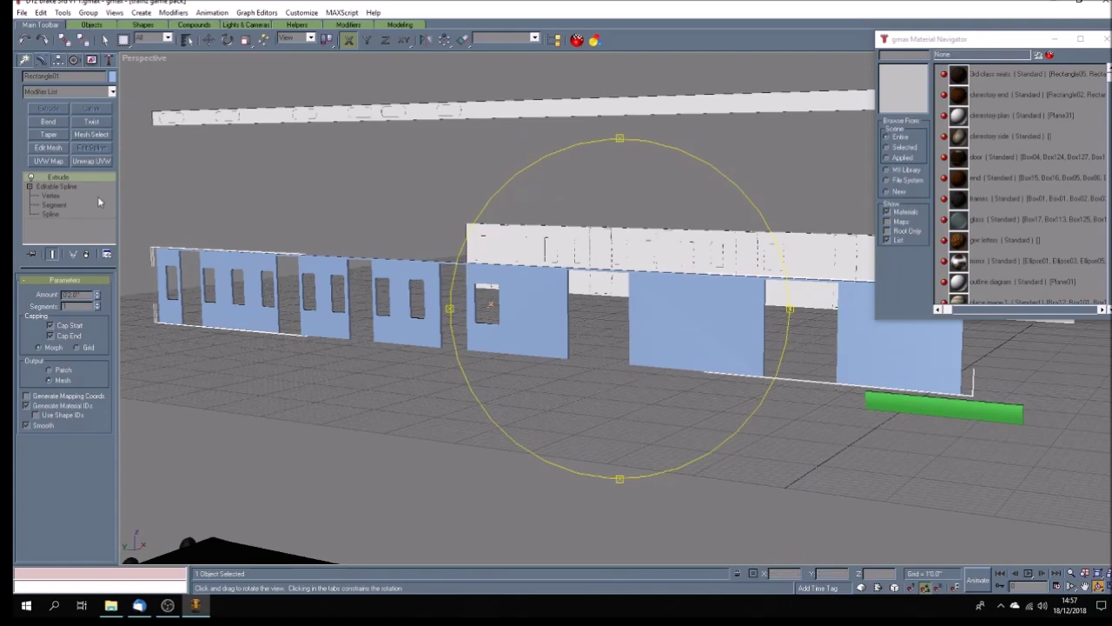
{"action": "key", "text": "F3"}
{"action": "key", "text": "F3"}
{"action": "key", "text": "F3"}
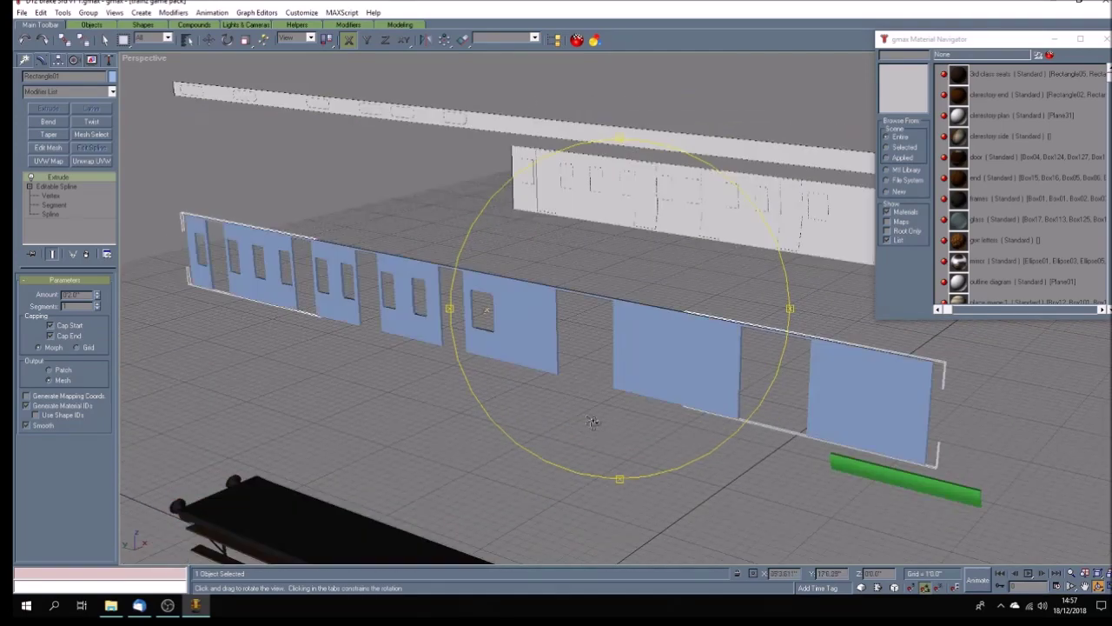
{"action": "key", "text": "F3"}
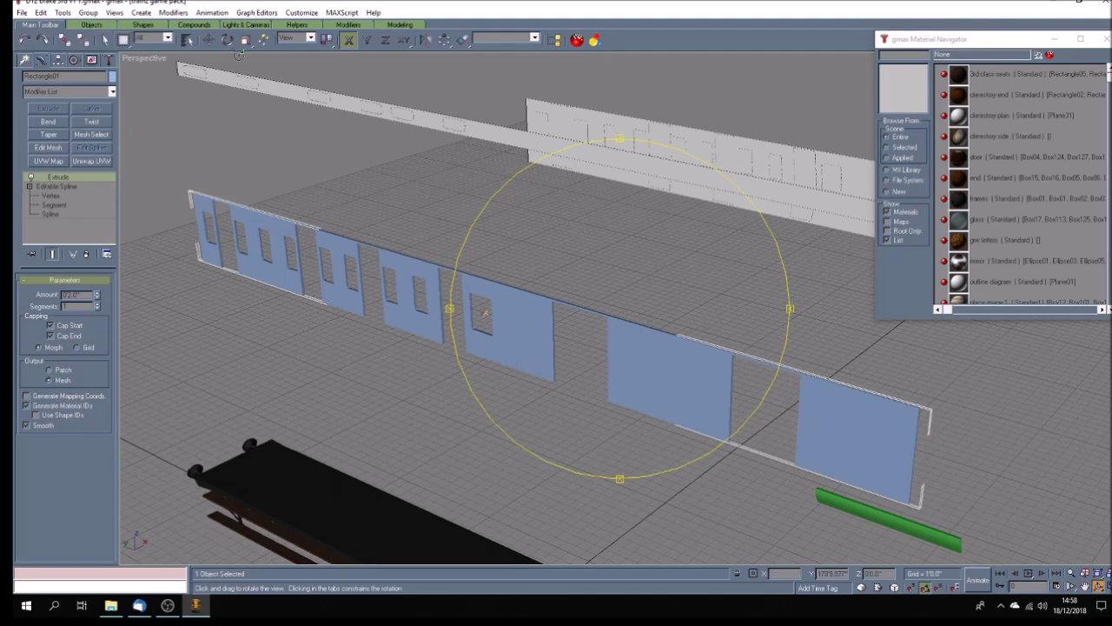
{"action": "left_click", "coordinate": [209, 40]}
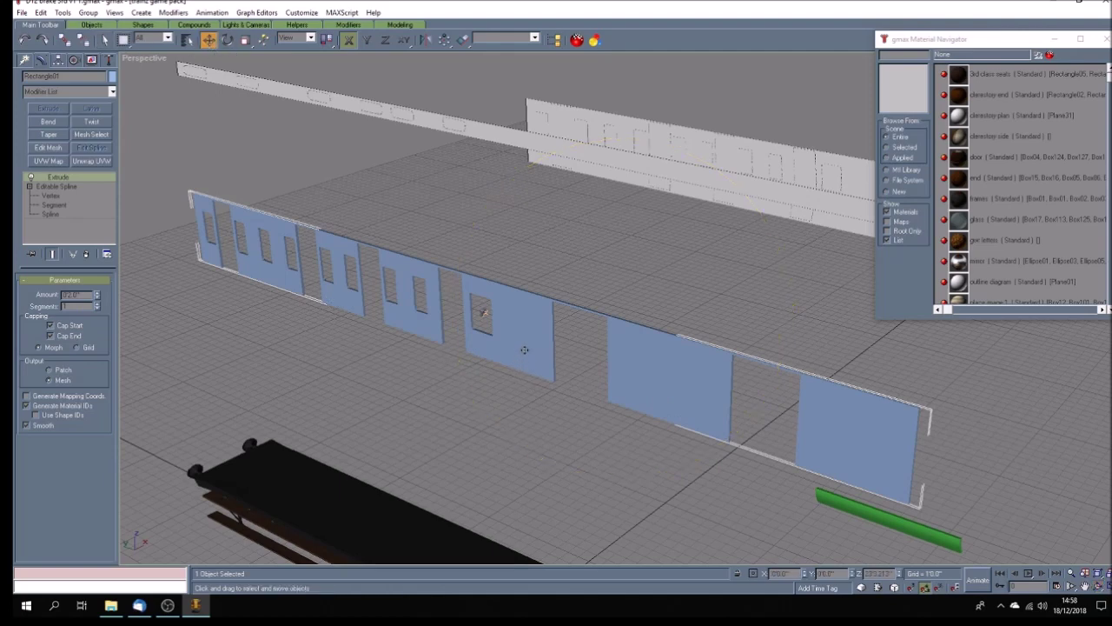
{"action": "mouse_move", "coordinate": [524, 350]}
{"action": "left_mouse_down", "text": "shift"}
{"action": "mouse_move", "coordinate": [643, 295]}
{"action": "mouse_move", "coordinate": [722, 241]}
{"action": "left_mouse_up", "text": "shift"}
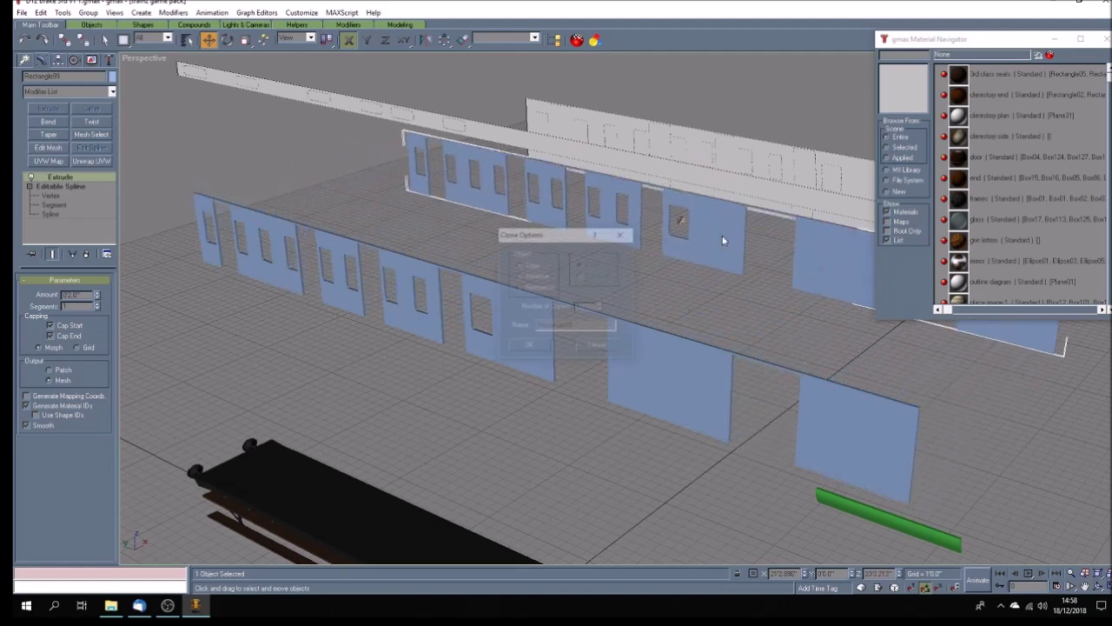
{"action": "left_click", "coordinate": [529, 347]}
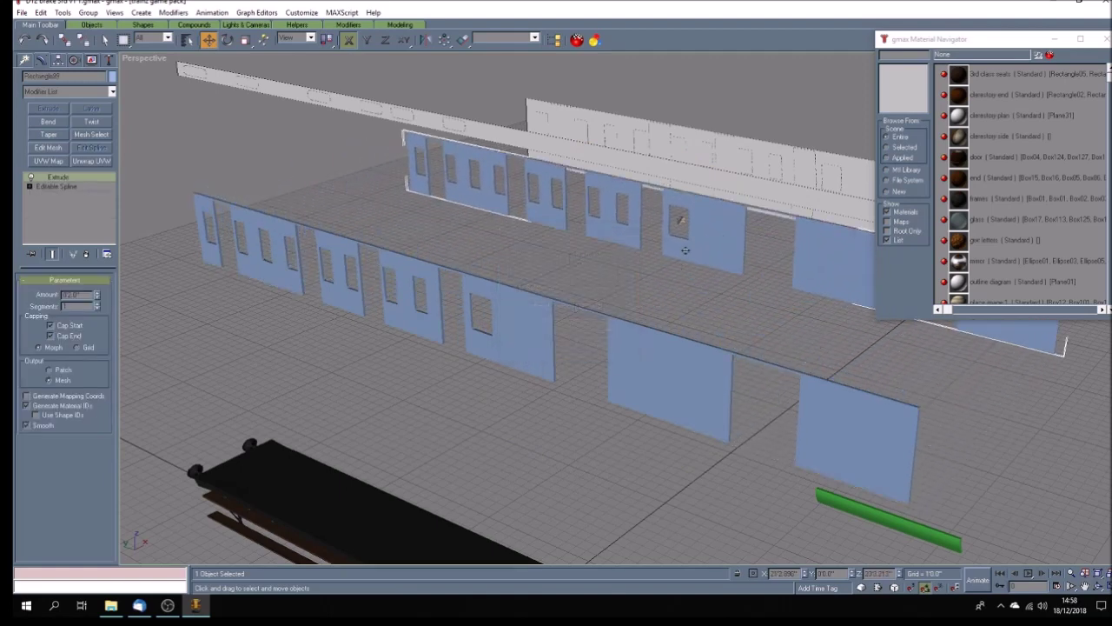
{"action": "left_click", "coordinate": [367, 40]}
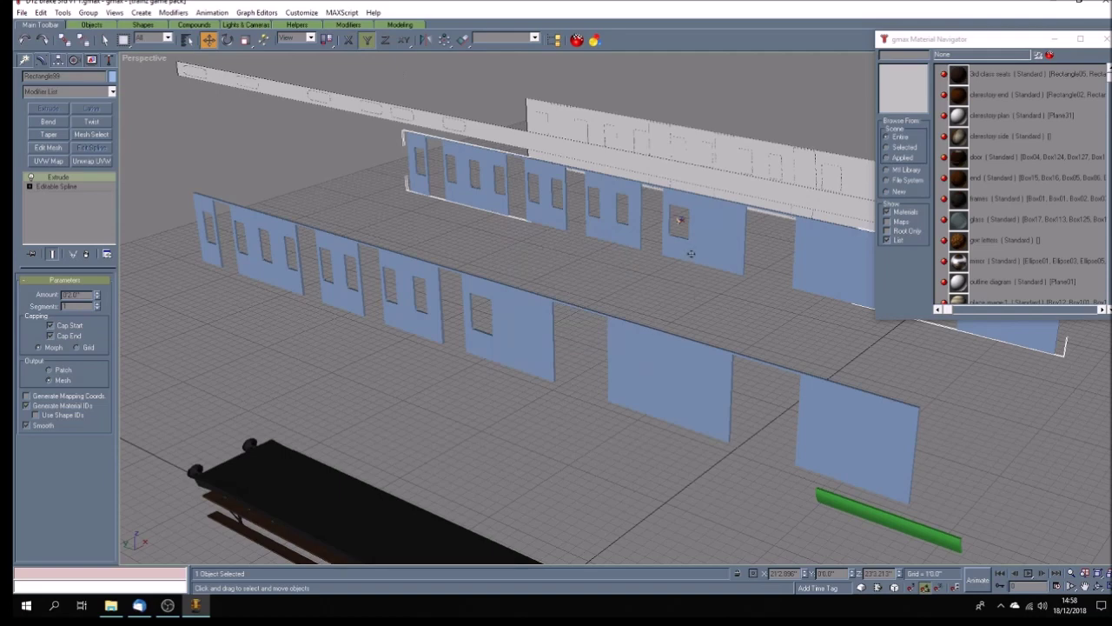
{"action": "left_click_drag", "start_coordinate": [690, 251], "coordinate": [693, 251]}
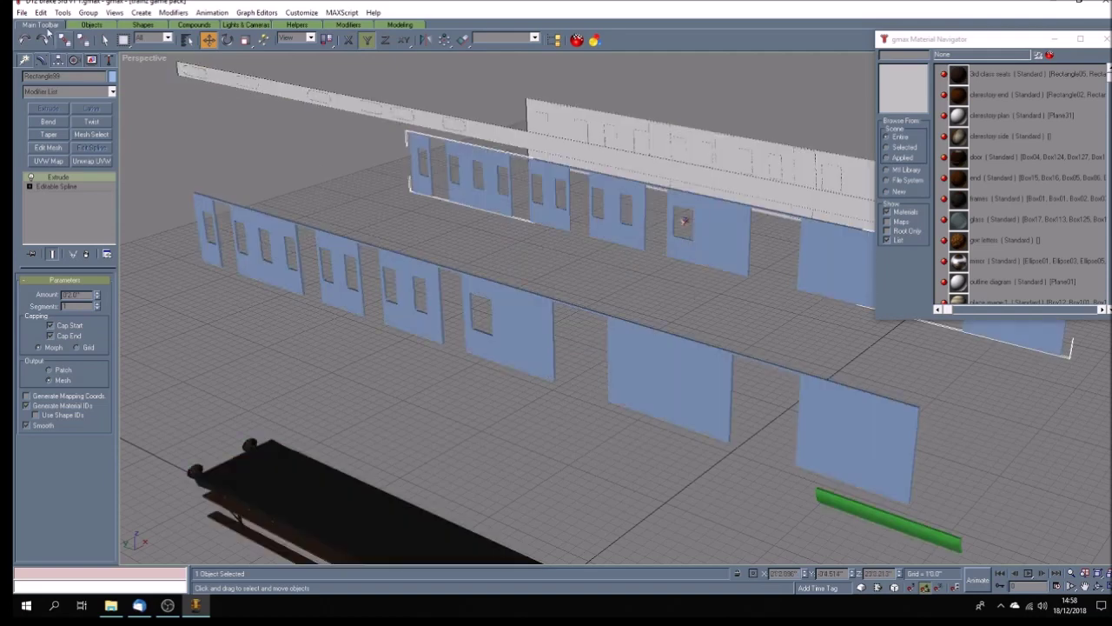
{"action": "left_click", "coordinate": [41, 13]}
{"action": "left_click", "coordinate": [71, 25]}
{"action": "left_click", "coordinate": [348, 40]}
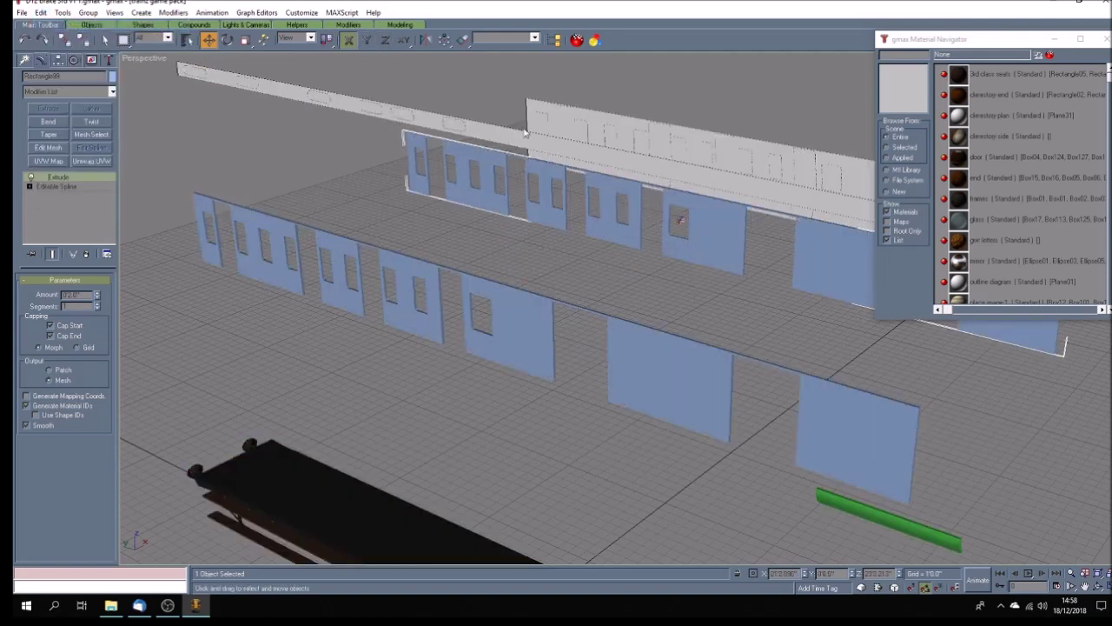
Step: Raise the copied coach side clear of the reference drawing along Z and delete the drawing plane behind it
{"action": "mouse_move", "coordinate": [681, 249]}
{"action": "left_mouse_down"}
{"action": "mouse_move", "coordinate": [651, 260]}
{"action": "mouse_move", "coordinate": [660, 149]}
{"action": "left_mouse_up"}
{"action": "key", "text": "F7"}
{"action": "left_click", "coordinate": [614, 177]}
{"action": "left_click", "coordinate": [615, 177]}
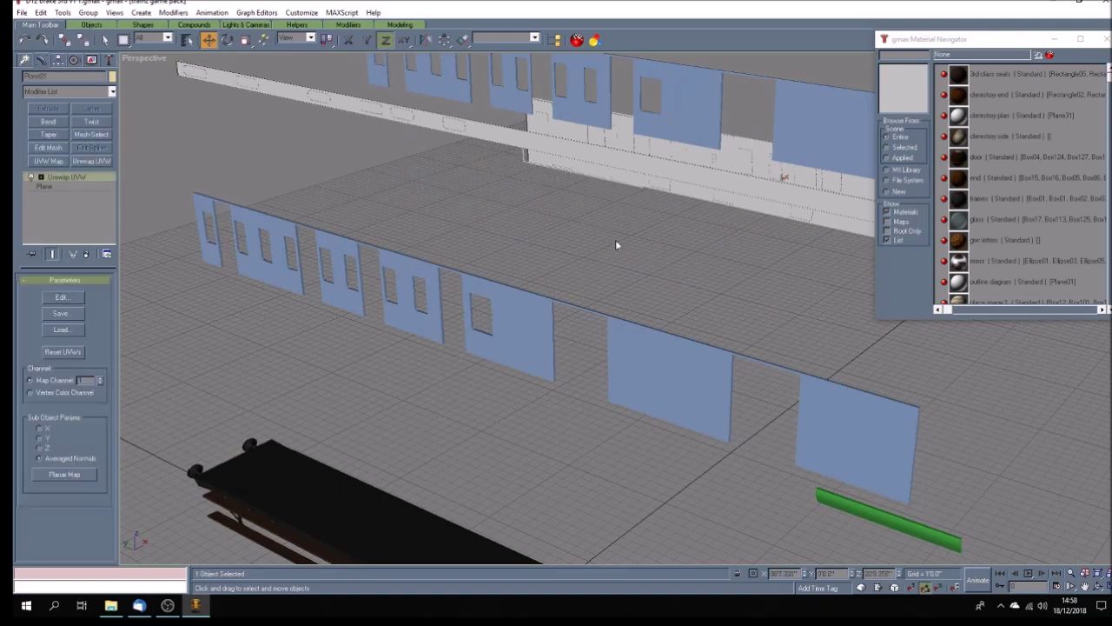
{"action": "key", "text": "Delete"}
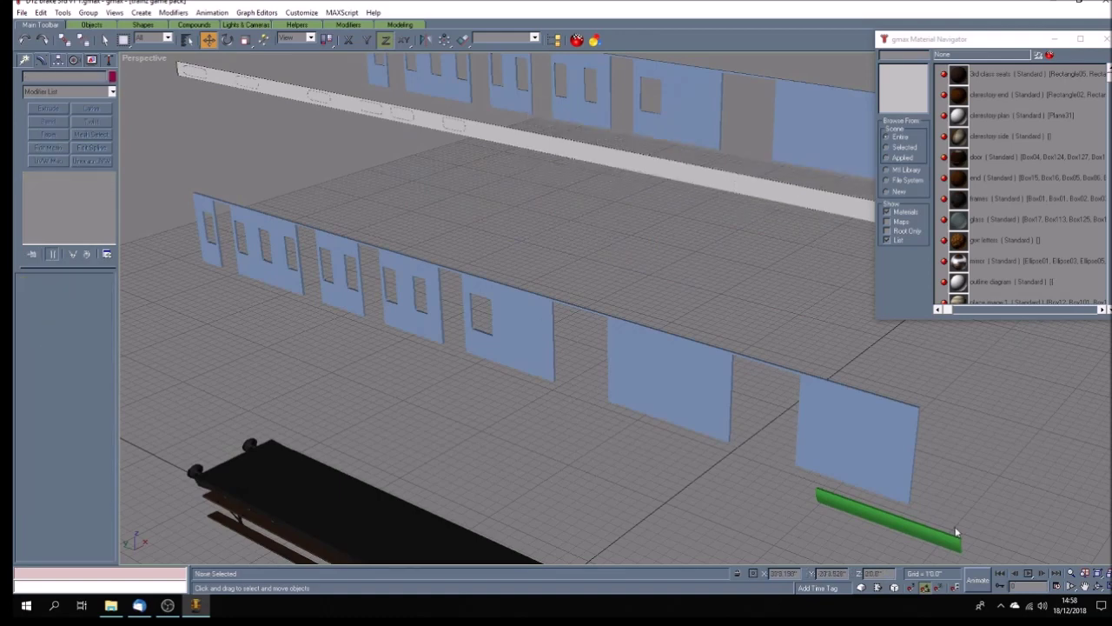
Step: Select the green curved lower panel and show the Perspective view in wireframe from beneath the coach sides
{"action": "left_click", "coordinate": [881, 518]}
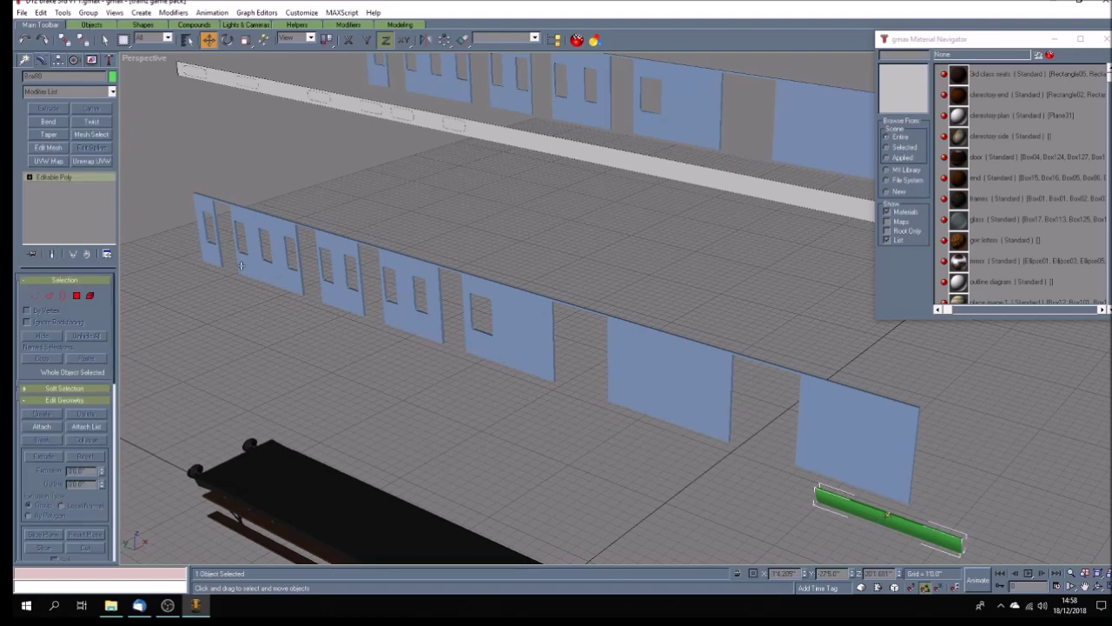
{"action": "left_click", "coordinate": [1100, 585]}
{"action": "mouse_move", "coordinate": [581, 390]}
{"action": "left_mouse_down"}
{"action": "mouse_move", "coordinate": [557, 339]}
{"action": "mouse_move", "coordinate": [568, 344]}
{"action": "mouse_move", "coordinate": [550, 340]}
{"action": "left_mouse_up"}
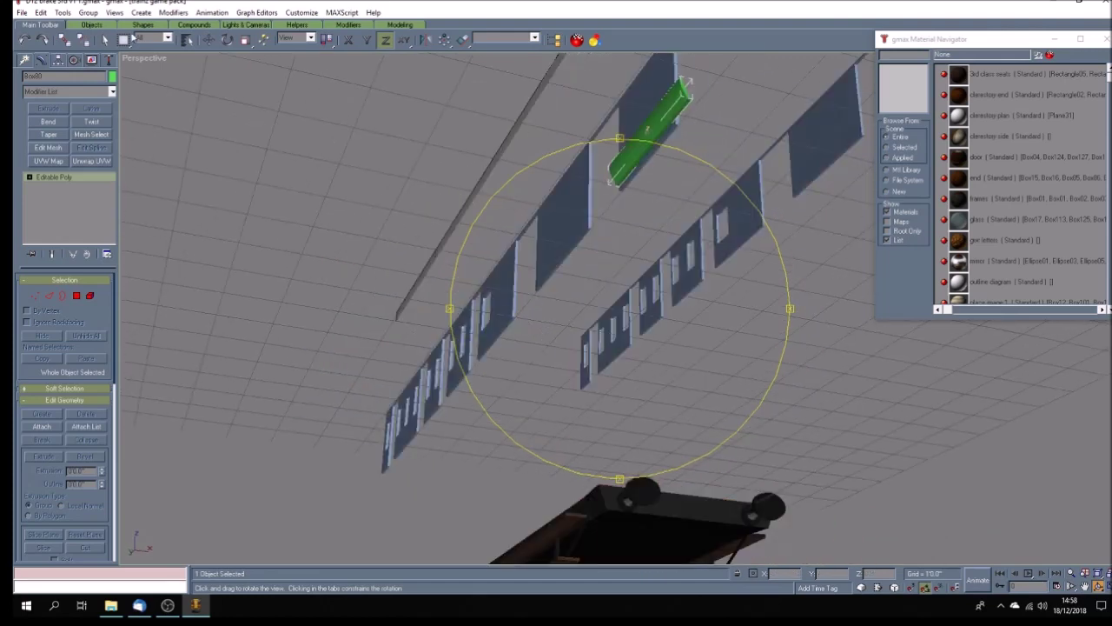
{"action": "right_click", "coordinate": [143, 59]}
{"action": "left_click", "coordinate": [170, 79]}
{"action": "mouse_move", "coordinate": [616, 269]}
{"action": "left_mouse_down"}
{"action": "mouse_move", "coordinate": [609, 261]}
{"action": "mouse_move", "coordinate": [627, 264]}
{"action": "left_mouse_up"}
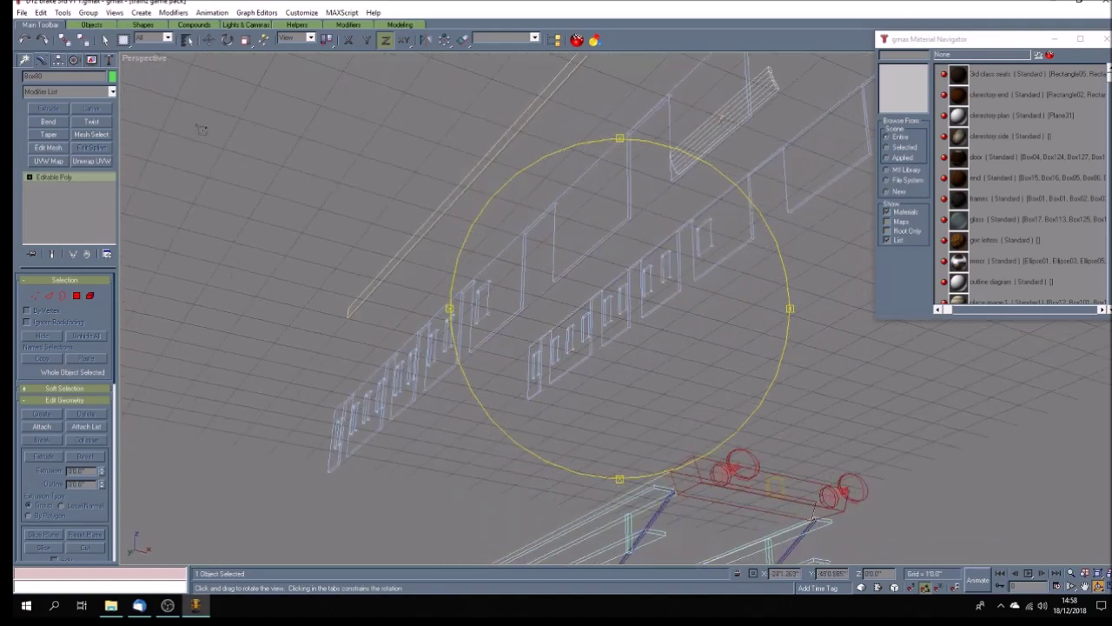
Step: Select the original coach side, collapse its modifier stack and convert it to an Editable Poly
{"action": "left_click", "coordinate": [104, 40]}
{"action": "left_click", "coordinate": [539, 189]}
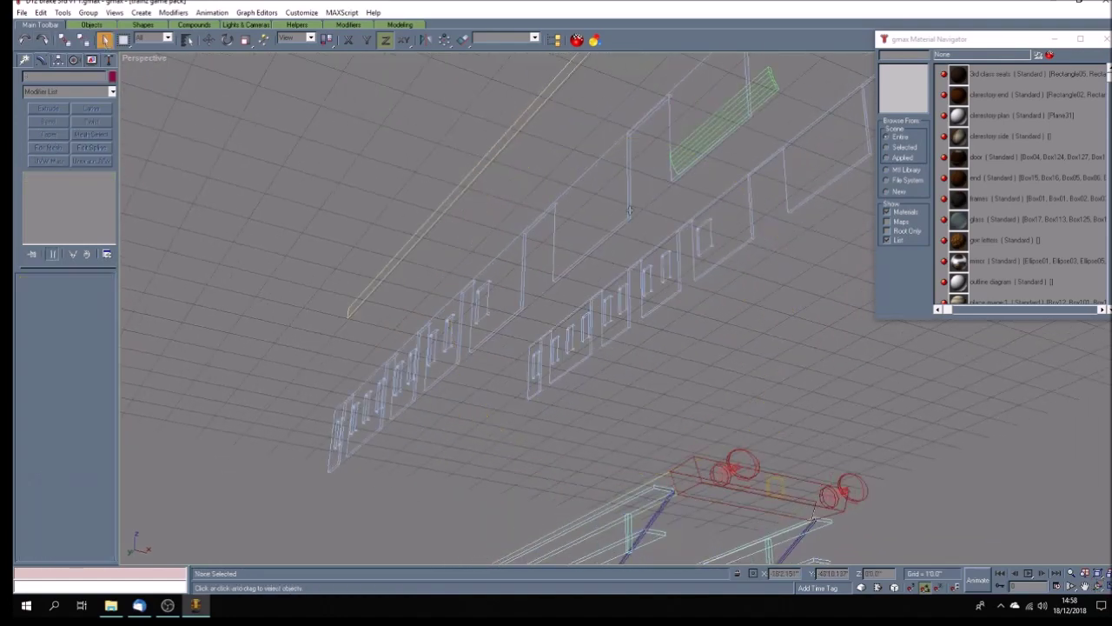
{"action": "left_click", "coordinate": [630, 210]}
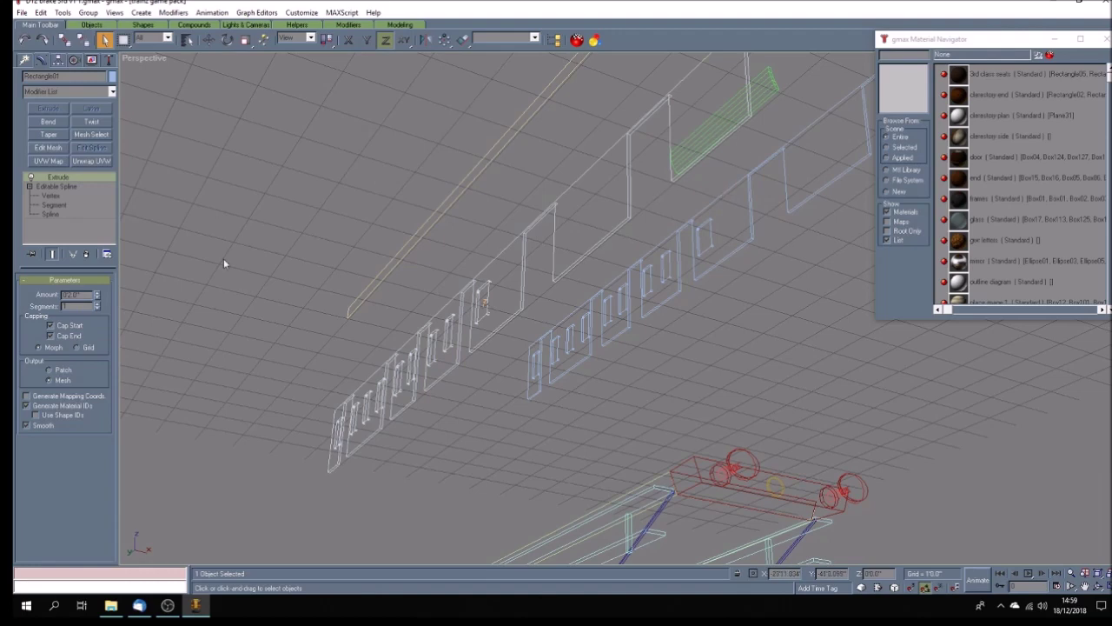
{"action": "right_click", "coordinate": [75, 175]}
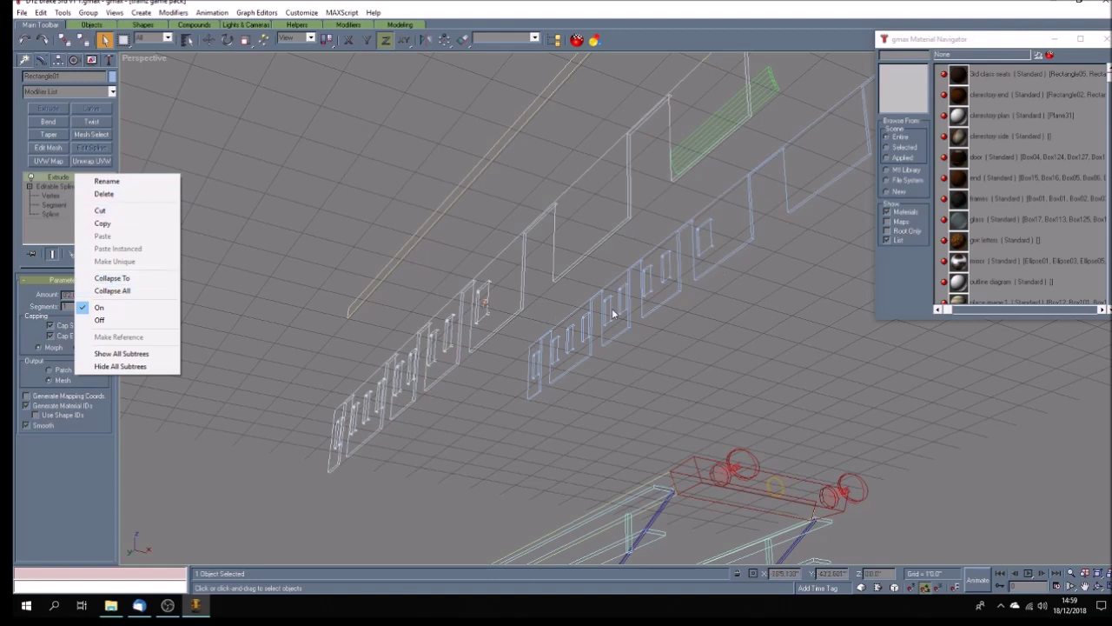
{"action": "left_click", "coordinate": [111, 291]}
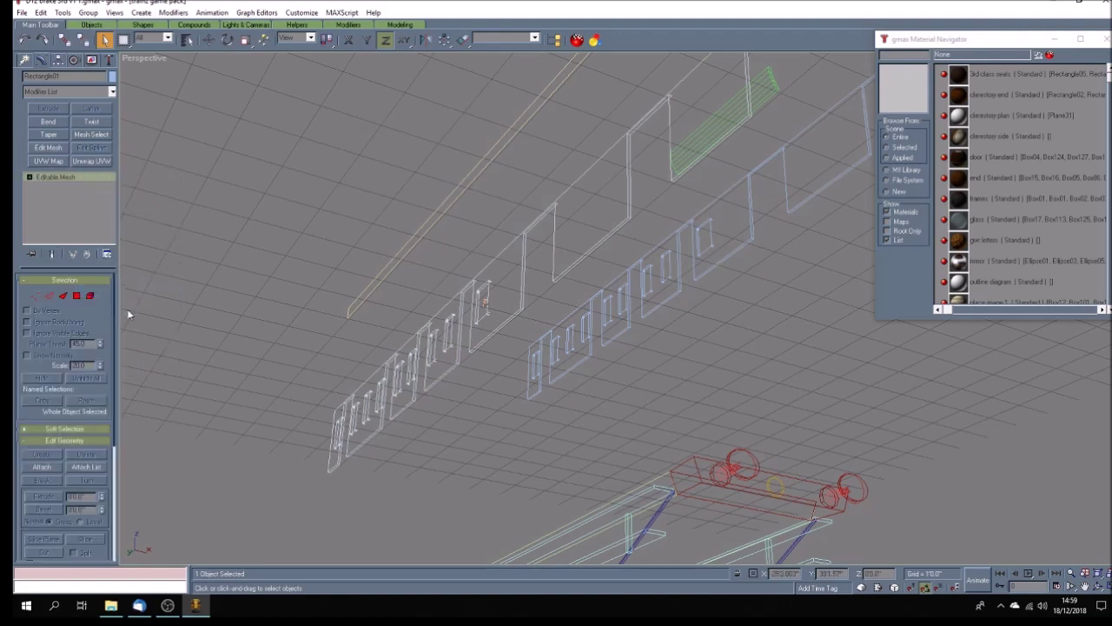
{"action": "right_click", "coordinate": [94, 177]}
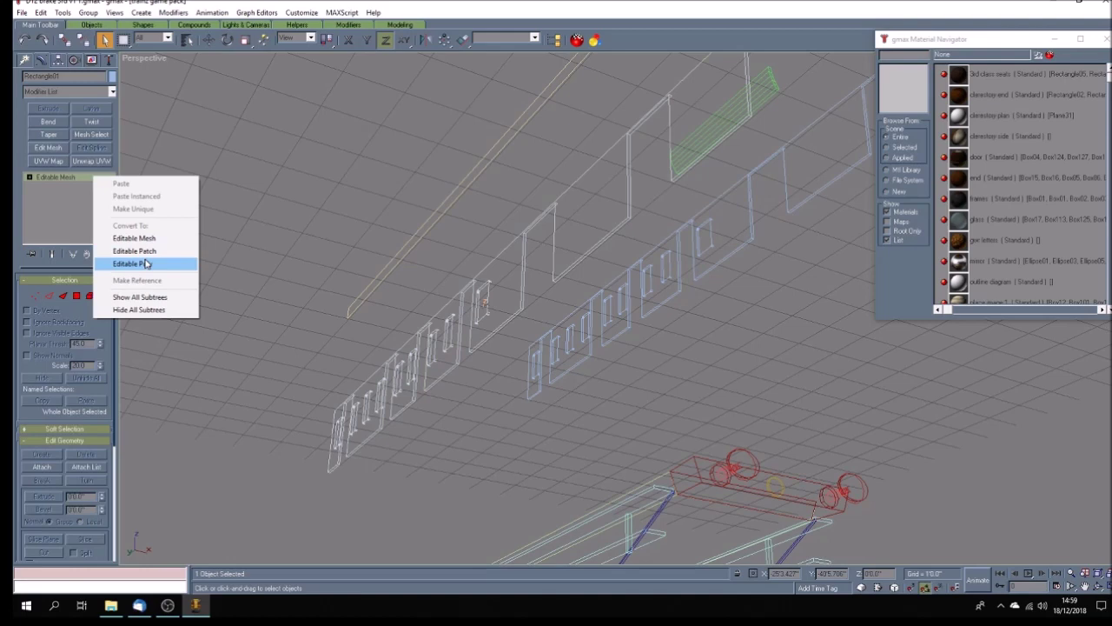
{"action": "left_click", "coordinate": [146, 262]}
Step: Open the Polygon Counter utility for the coach side and place its window clear of the model
{"action": "left_click", "coordinate": [108, 60]}
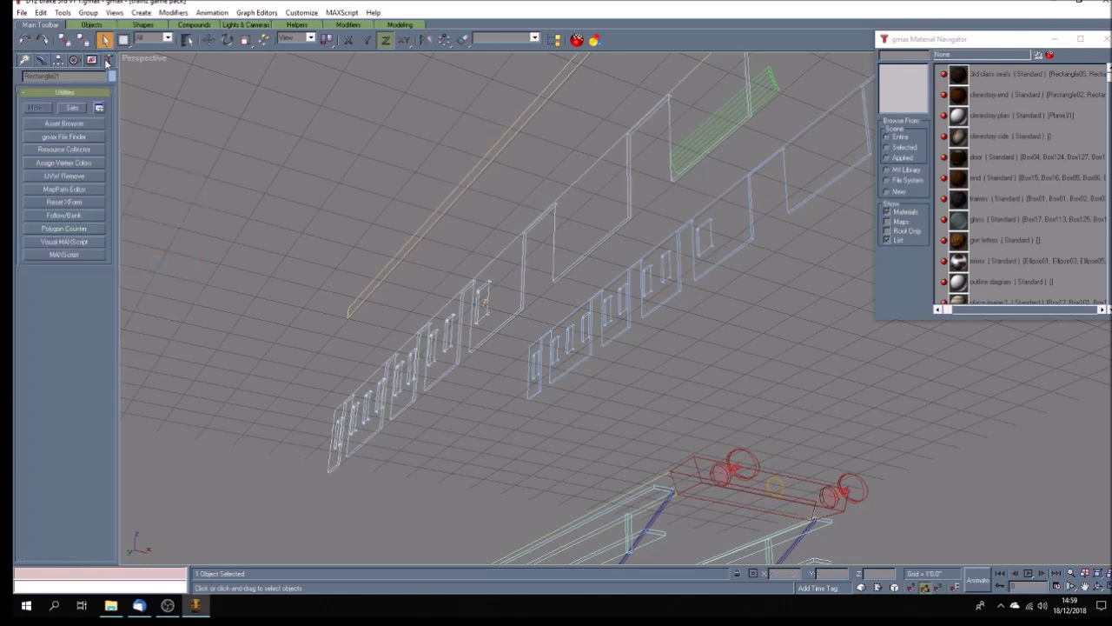
{"action": "left_click", "coordinate": [63, 229]}
{"action": "left_click_drag", "start_coordinate": [563, 253], "coordinate": [117, 389]}
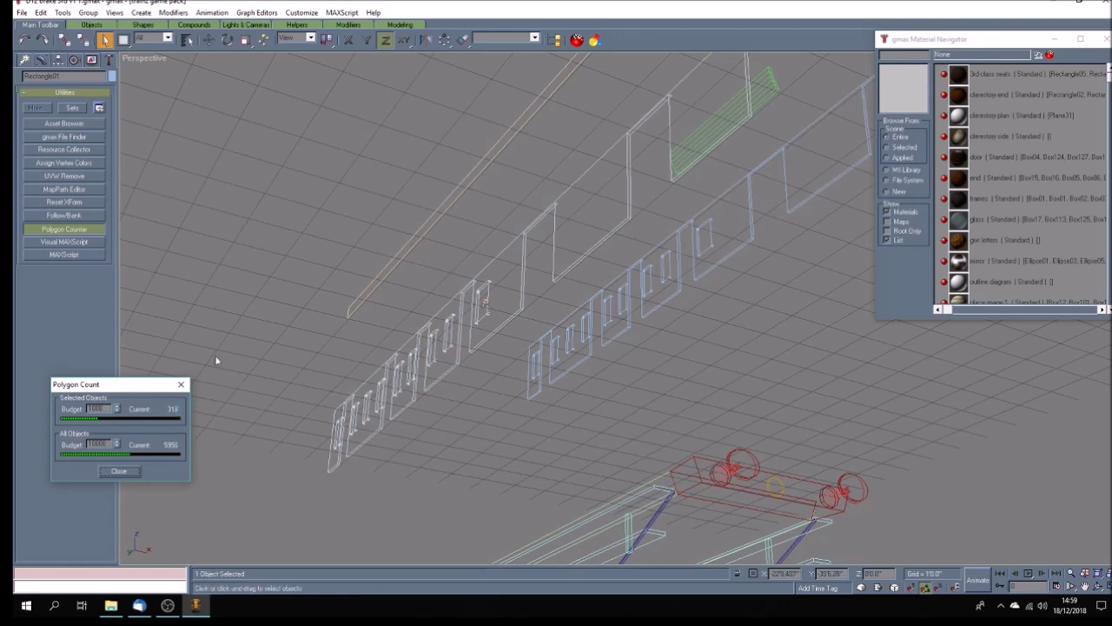
Step: Delete the bottom-edge polygons beneath the coach side's wall panels at Polygon level and leave that level
{"action": "left_click", "coordinate": [40, 60]}
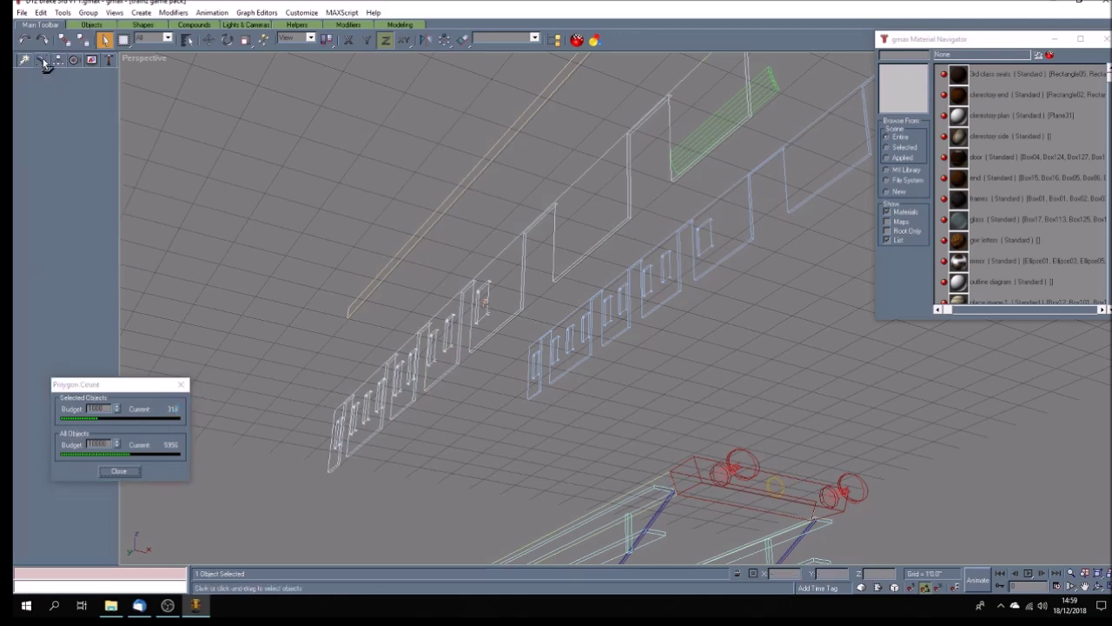
{"action": "left_click", "coordinate": [30, 177]}
{"action": "left_click", "coordinate": [53, 214]}
{"action": "left_click", "coordinate": [674, 179]}
{"action": "left_click", "coordinate": [619, 255]}
{"action": "left_click", "coordinate": [605, 238]}
{"action": "key", "text": "Delete"}
{"action": "left_click", "coordinate": [475, 347]}
{"action": "key", "text": "Delete"}
{"action": "left_click", "coordinate": [451, 367]}
{"action": "key", "text": "Delete"}
{"action": "left_click", "coordinate": [412, 400]}
{"action": "key", "text": "Delete"}
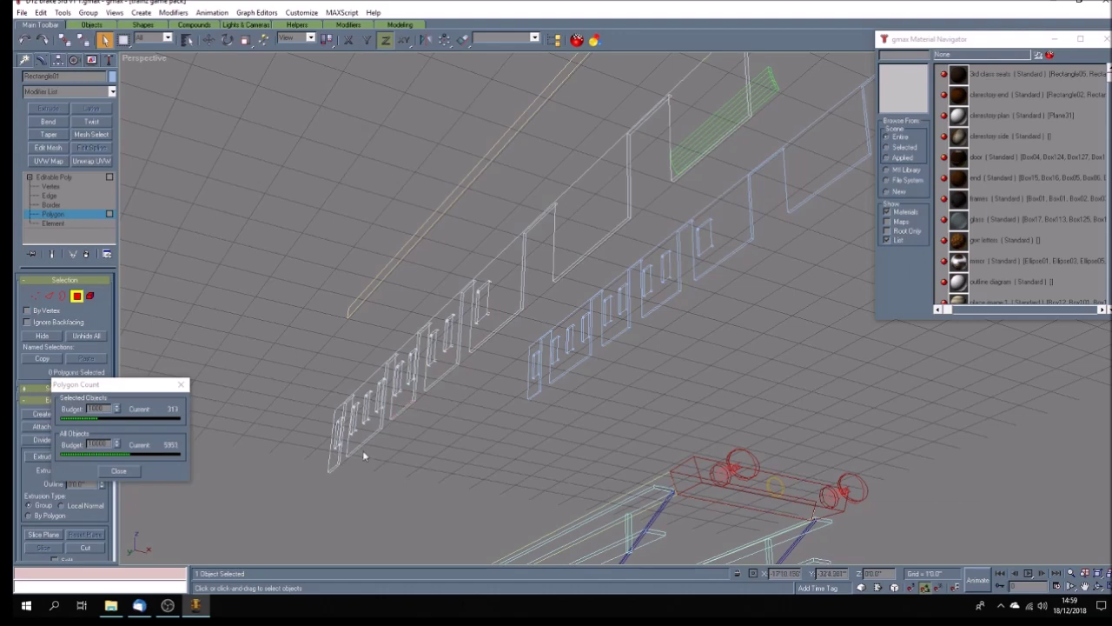
{"action": "left_click", "coordinate": [352, 456]}
{"action": "key", "text": "Delete"}
{"action": "left_click", "coordinate": [73, 176]}
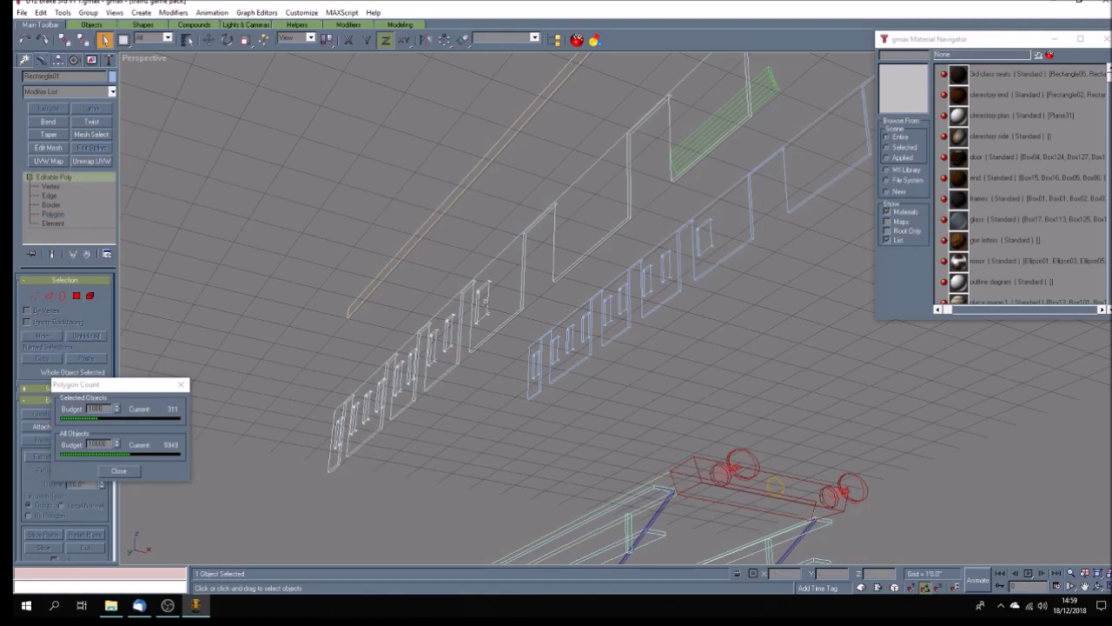
Step: Delete the top polygon of the green curved lower panel where it meets the coach side
{"action": "left_click", "coordinate": [1098, 586]}
{"action": "left_click_drag", "start_coordinate": [608, 365], "coordinate": [685, 309]}
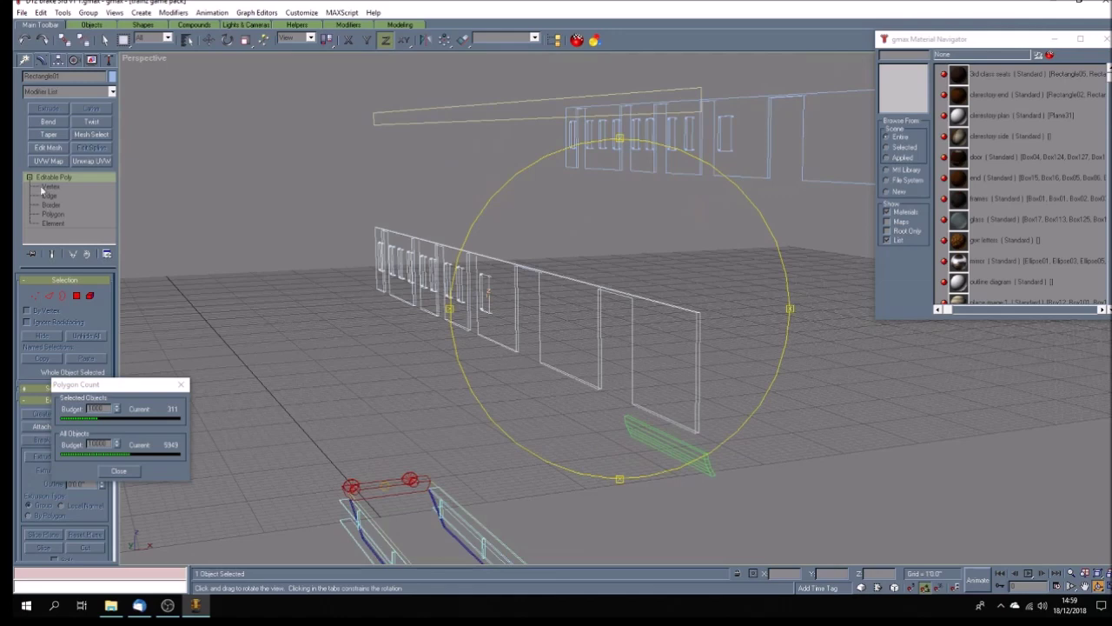
{"action": "left_click", "coordinate": [104, 39]}
{"action": "left_click", "coordinate": [753, 524]}
{"action": "left_click", "coordinate": [704, 467]}
{"action": "left_click", "coordinate": [29, 177]}
{"action": "left_click", "coordinate": [54, 214]}
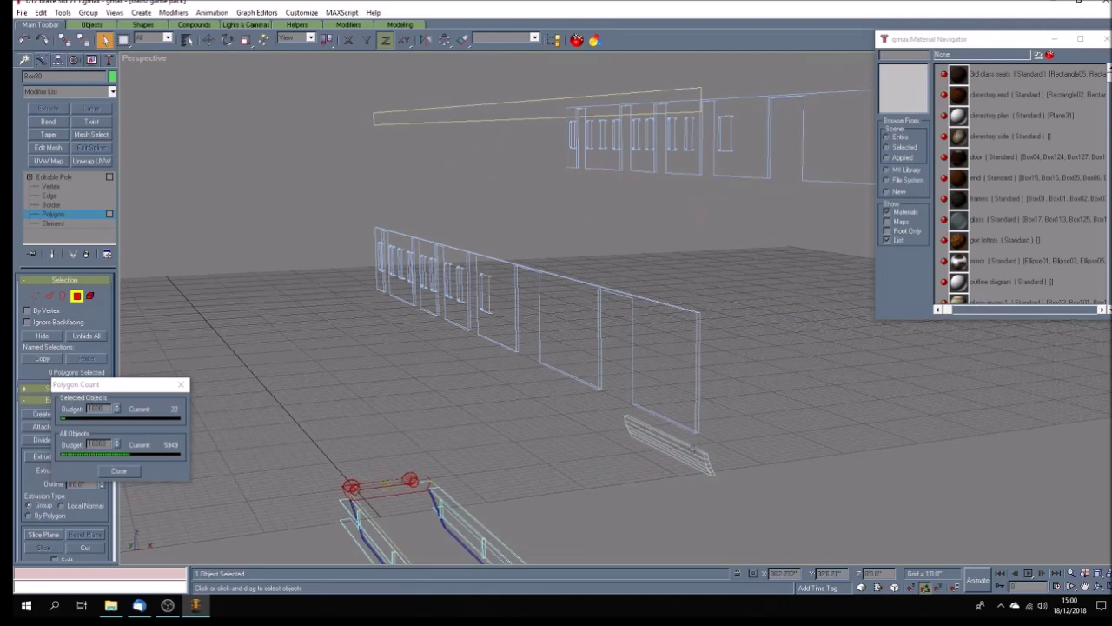
{"action": "left_click", "coordinate": [664, 429]}
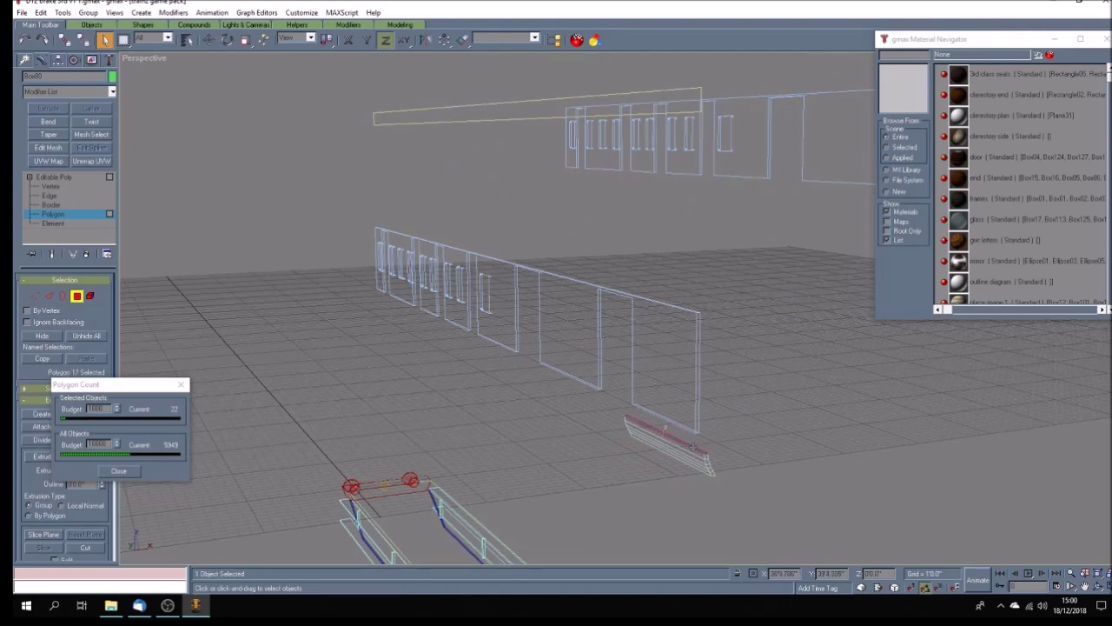
{"action": "left_click", "coordinate": [863, 523]}
{"action": "left_click", "coordinate": [89, 178]}
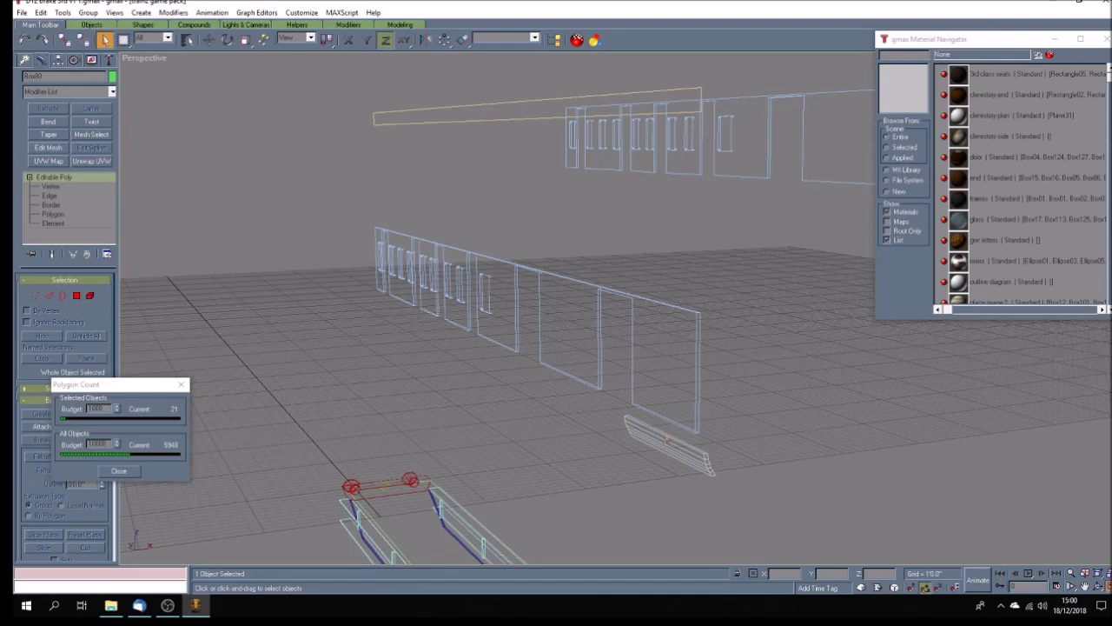
Step: Move the curved lower panel along X in the Left view so its outer end aligns with the coach side's end
{"action": "left_click", "coordinate": [1108, 587]}
{"action": "left_click", "coordinate": [1082, 586]}
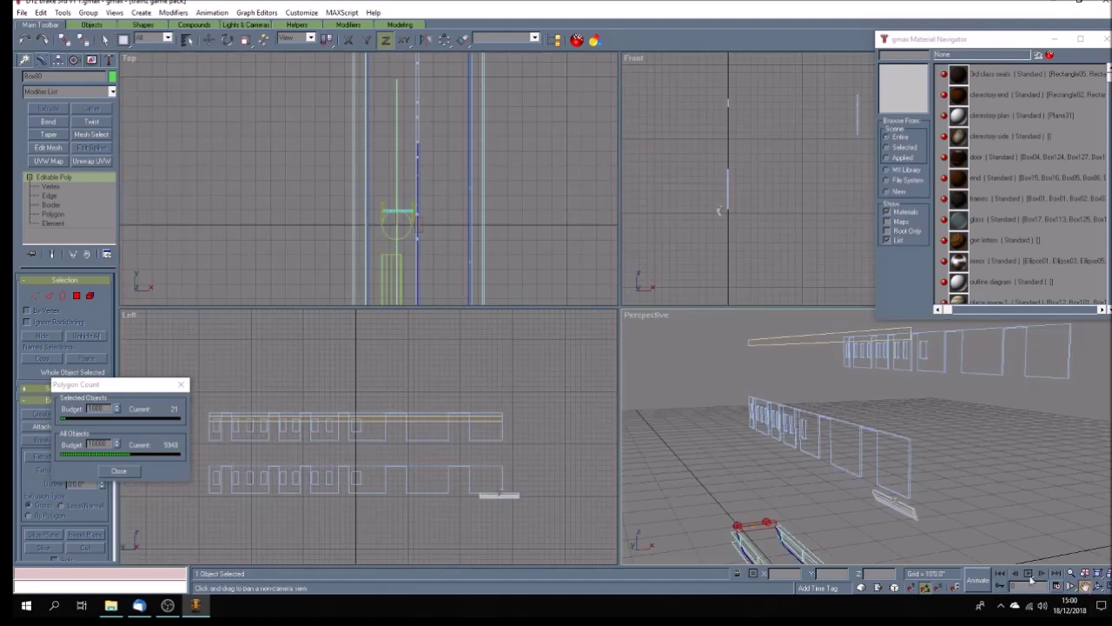
{"action": "left_click_drag", "start_coordinate": [493, 479], "coordinate": [509, 422]}
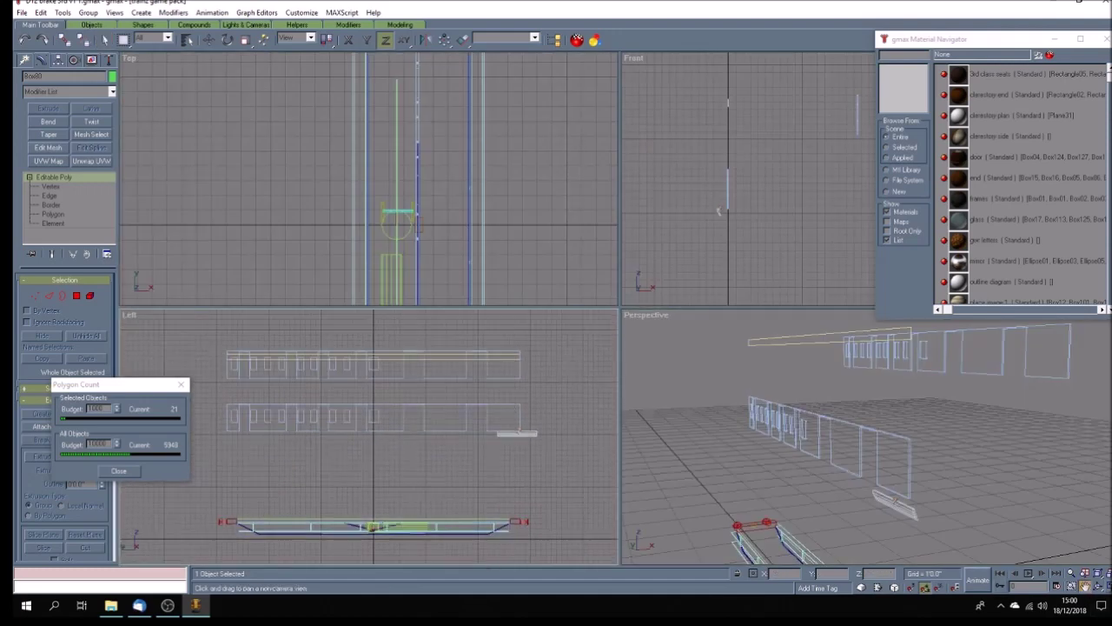
{"action": "left_click", "coordinate": [1107, 587]}
{"action": "left_click_drag", "start_coordinate": [728, 252], "coordinate": [436, 261]}
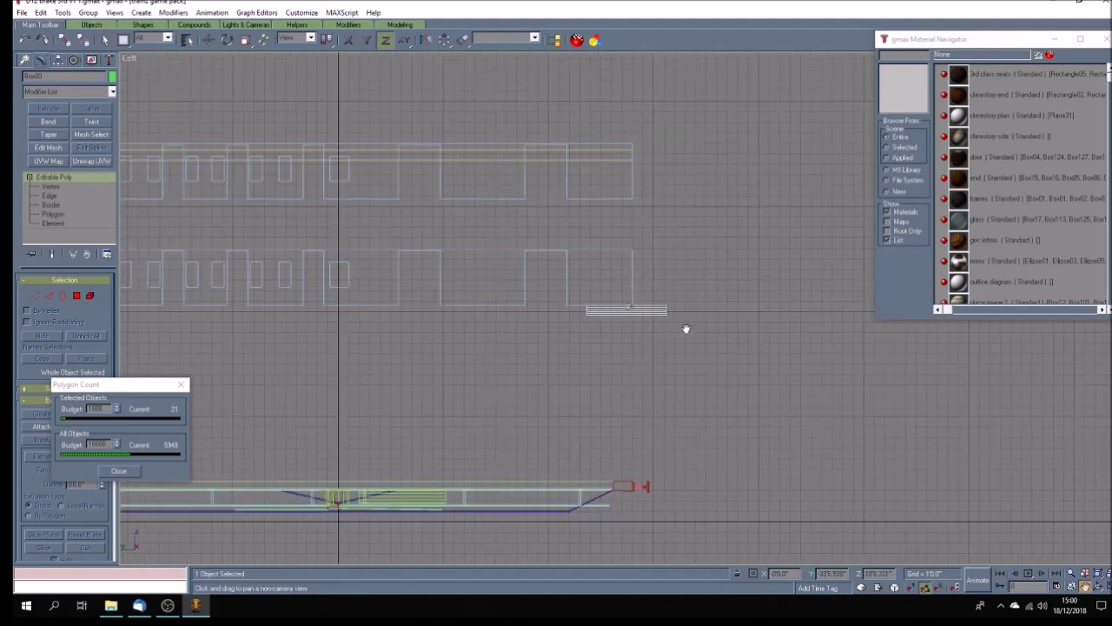
{"action": "scroll", "coordinate": [665, 318], "scroll_direction": "up", "scroll_amount": 5}
{"action": "left_click", "coordinate": [209, 39]}
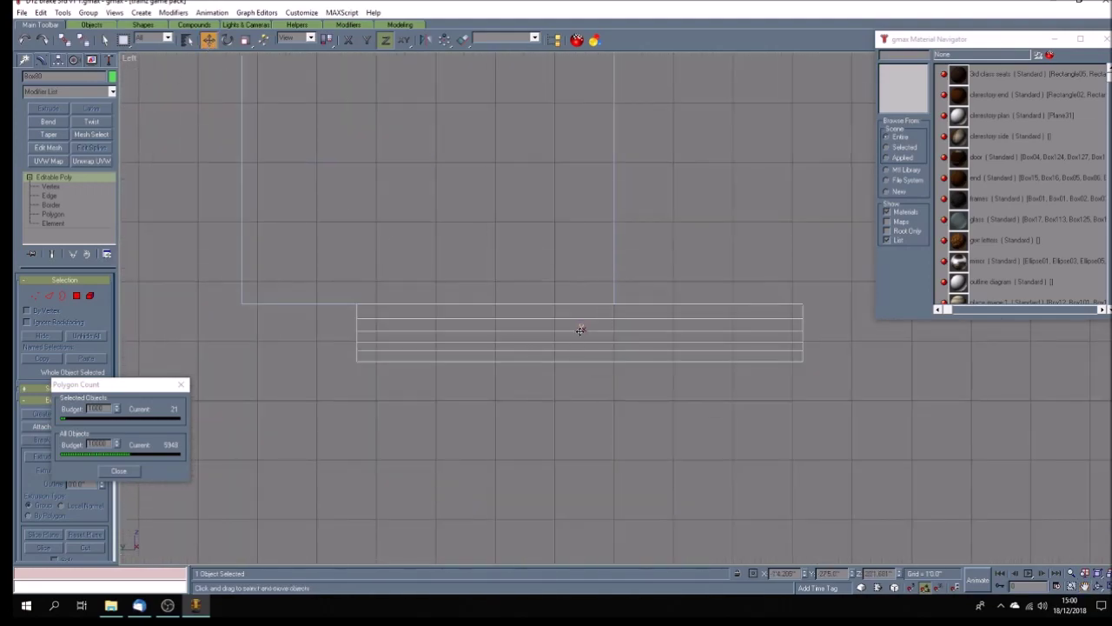
{"action": "left_click_drag", "start_coordinate": [581, 332], "coordinate": [393, 329]}
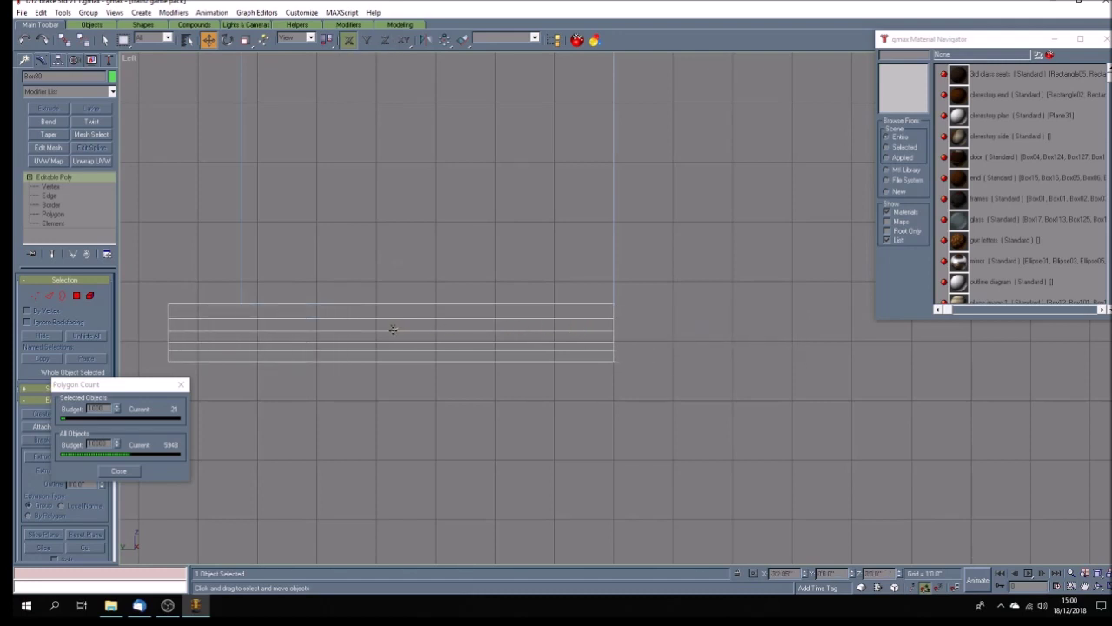
Step: Select the 12 vertices at the curved panel's outer end and set their Y coordinate to -28'0"
{"action": "left_click", "coordinate": [52, 214]}
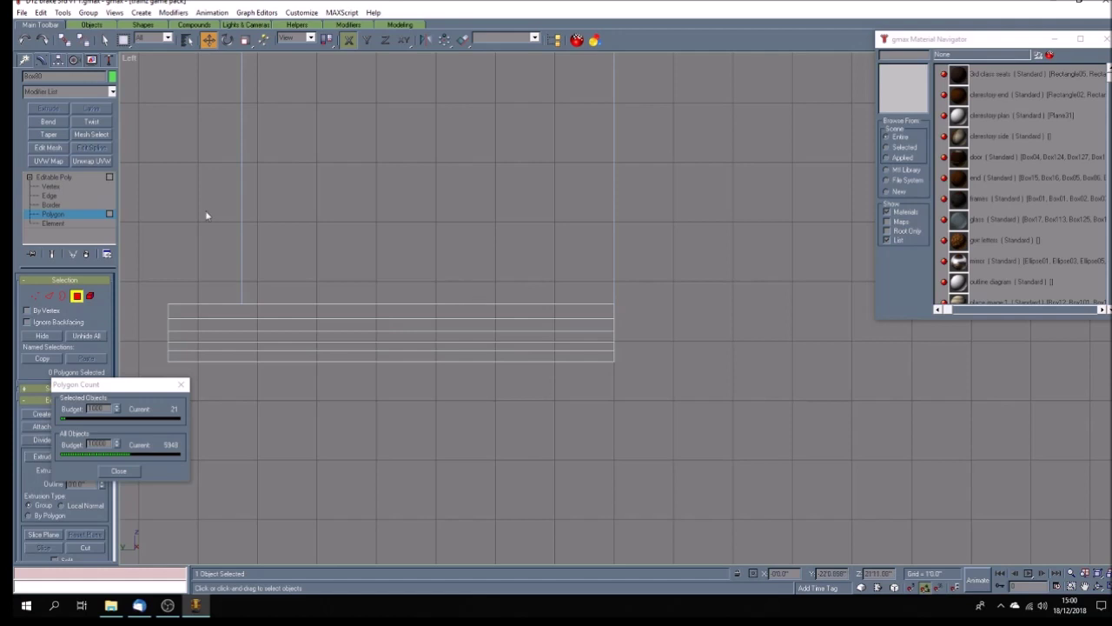
{"action": "key", "text": "1"}
{"action": "key", "text": "q"}
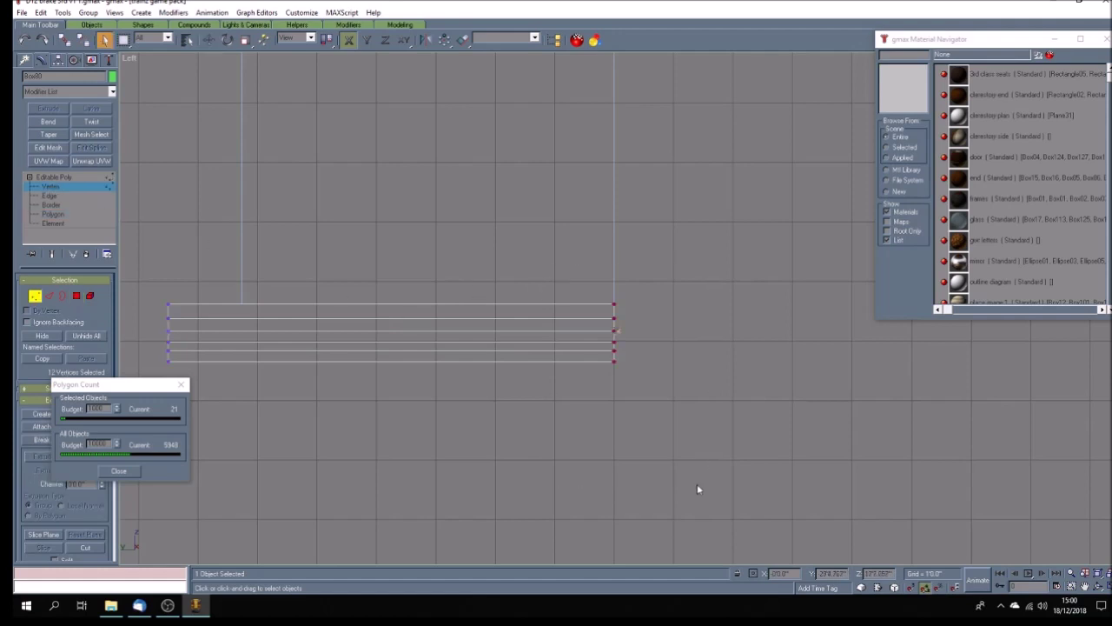
{"action": "key", "text": "w"}
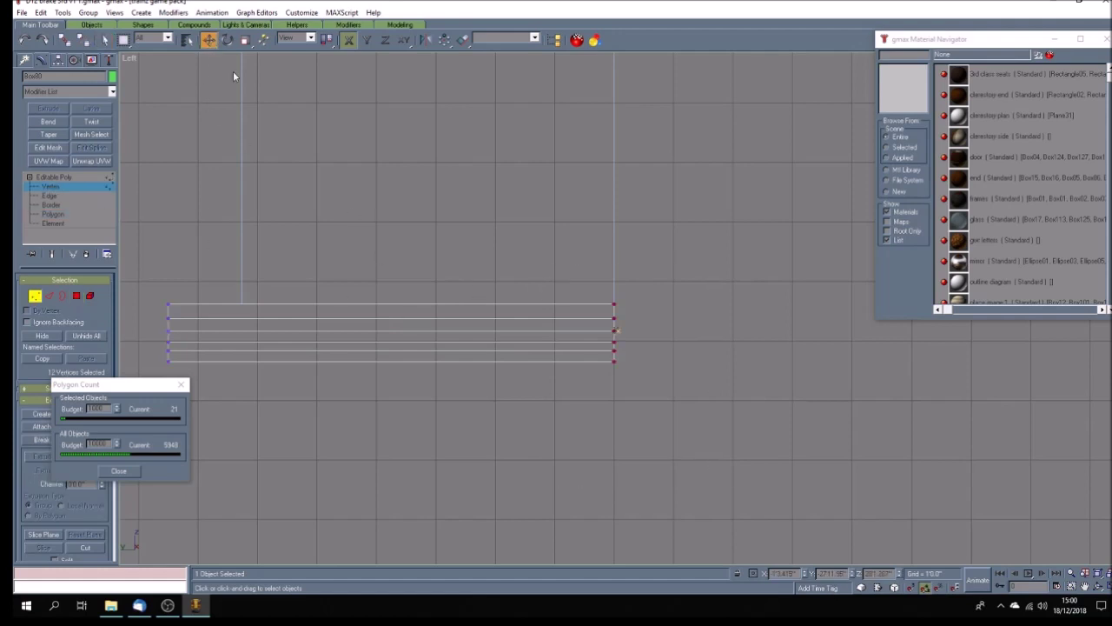
{"action": "double_click", "coordinate": [822, 574]}
{"action": "type", "text": "-280"}
{"action": "key", "text": "Return"}
Step: Move the curved panel's inner-end vertices along X to align with the doorway edge of the end wall panel, and leave Vertex level
{"action": "left_click_drag", "start_coordinate": [163, 292], "coordinate": [191, 373]}
{"action": "left_click_drag", "start_coordinate": [166, 305], "coordinate": [242, 304]}
{"action": "scroll", "coordinate": [244, 305], "scroll_direction": "up", "scroll_amount": 8}
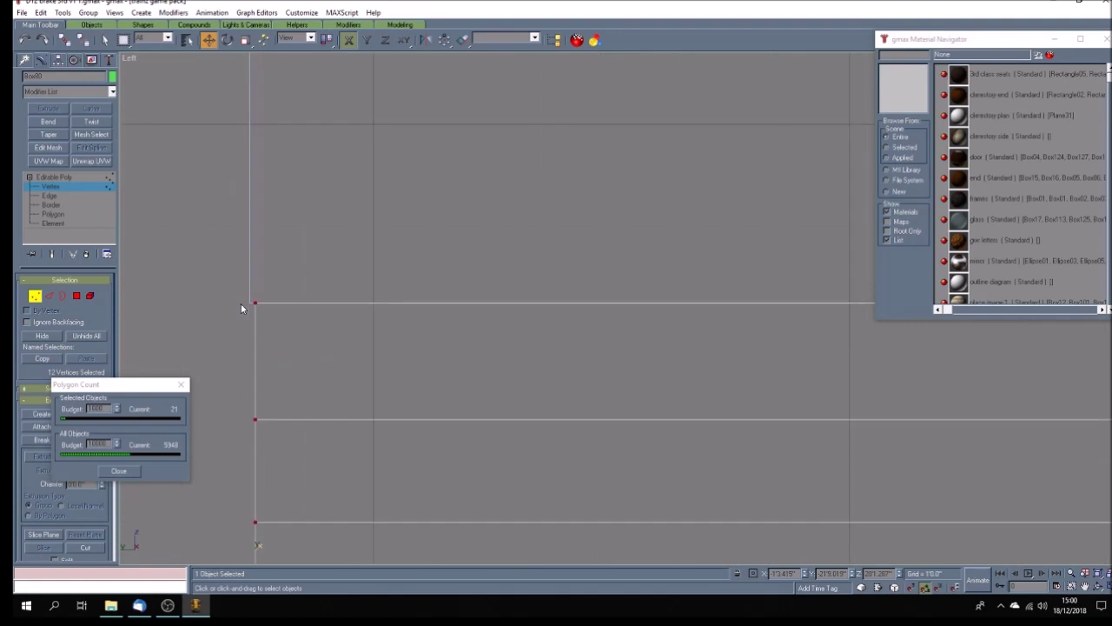
{"action": "scroll", "coordinate": [265, 294], "scroll_direction": "up", "scroll_amount": 3}
{"action": "left_click_drag", "start_coordinate": [405, 367], "coordinate": [266, 385]}
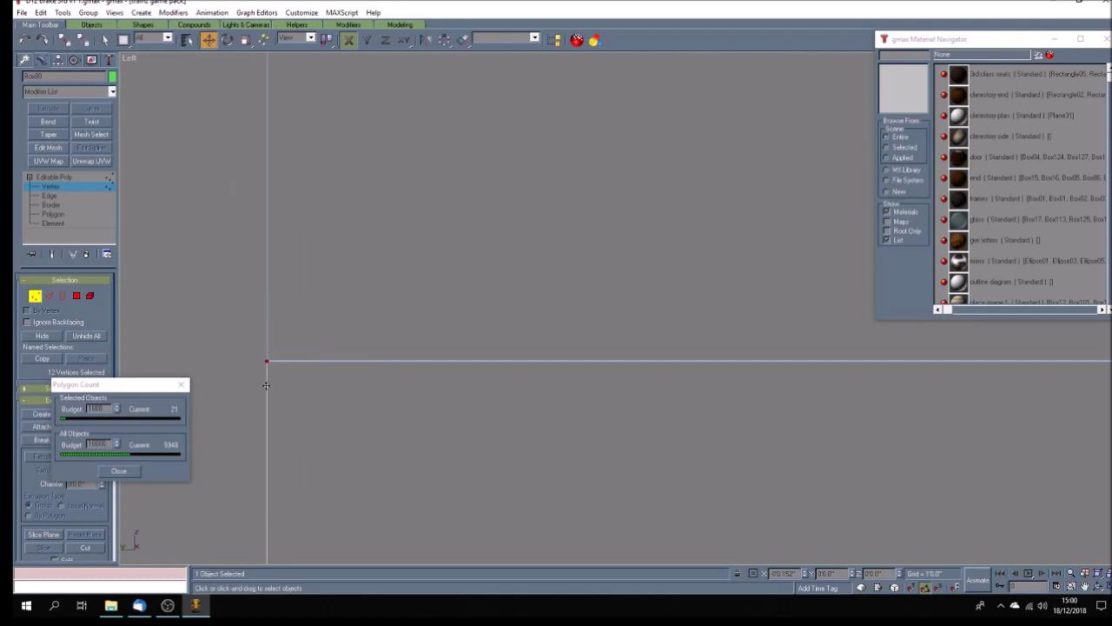
{"action": "left_click_drag", "start_coordinate": [266, 385], "coordinate": [267, 385]}
{"action": "left_click", "coordinate": [330, 385]}
{"action": "scroll", "coordinate": [338, 383], "scroll_direction": "down", "scroll_amount": 5}
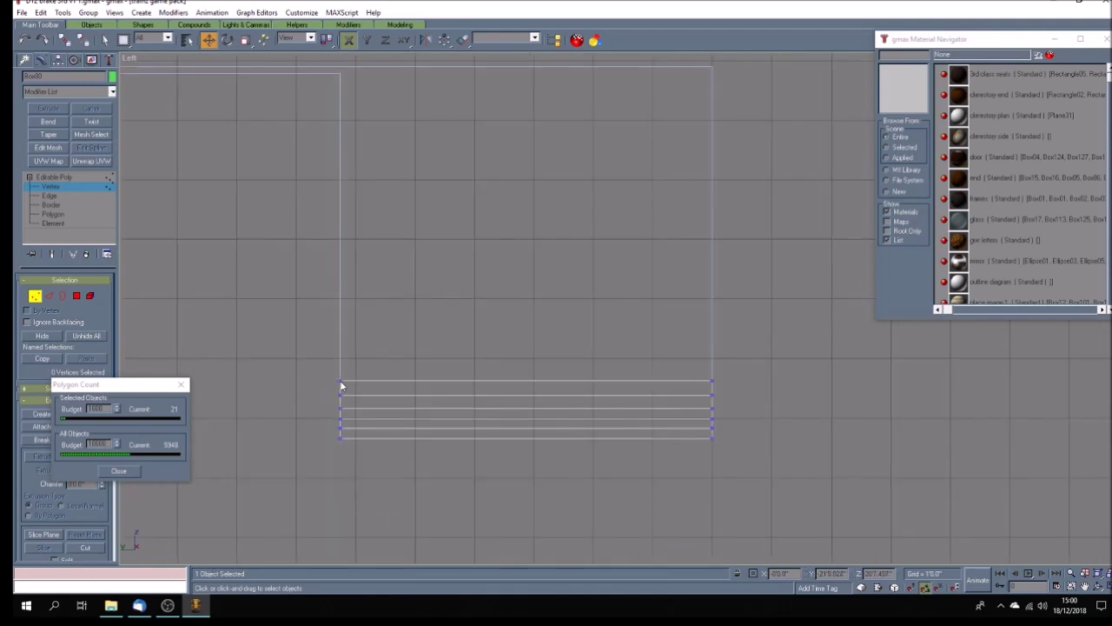
{"action": "scroll", "coordinate": [340, 385], "scroll_direction": "down", "scroll_amount": 5}
{"action": "left_click", "coordinate": [1099, 585]}
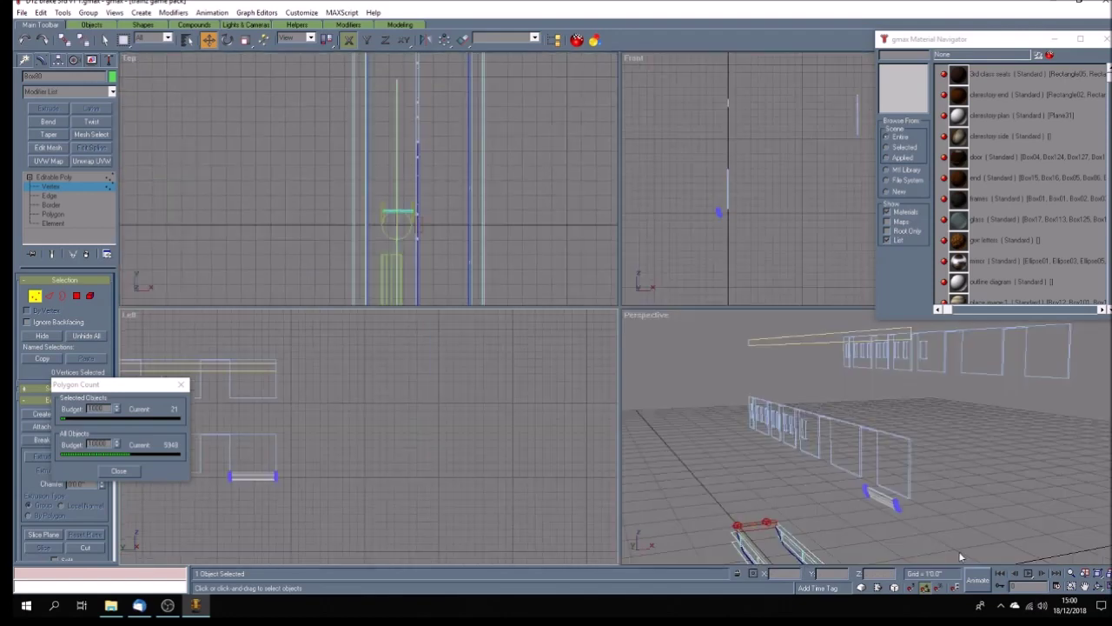
{"action": "left_click", "coordinate": [66, 178]}
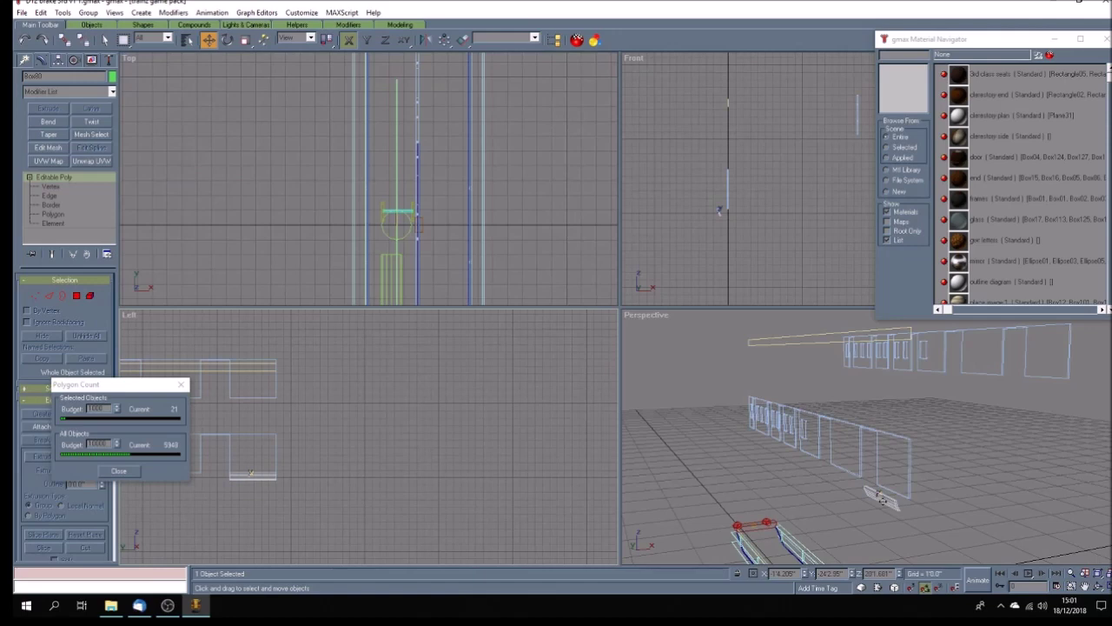
Step: Copy the curved lower panel across along X and raise the copy along Z beneath the end section of the other coach side
{"action": "left_click_drag", "start_coordinate": [882, 500], "coordinate": [1078, 476], "text": "shift"}
{"action": "left_click", "coordinate": [530, 347]}
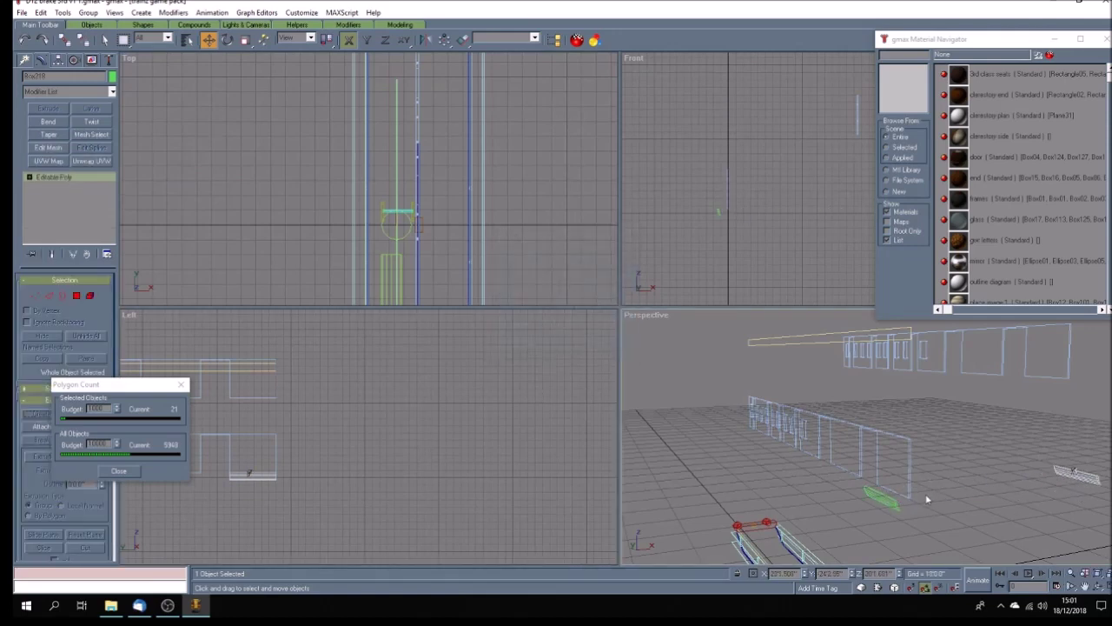
{"action": "key", "text": "F7"}
{"action": "left_click_drag", "start_coordinate": [1089, 478], "coordinate": [1088, 380]}
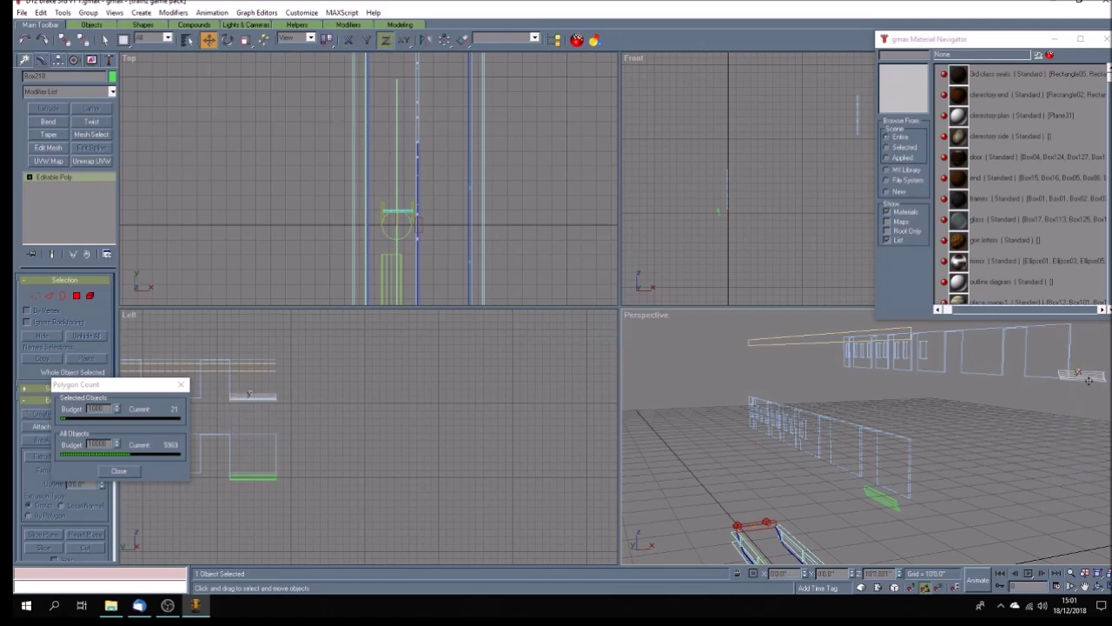
{"action": "left_click", "coordinate": [849, 497]}
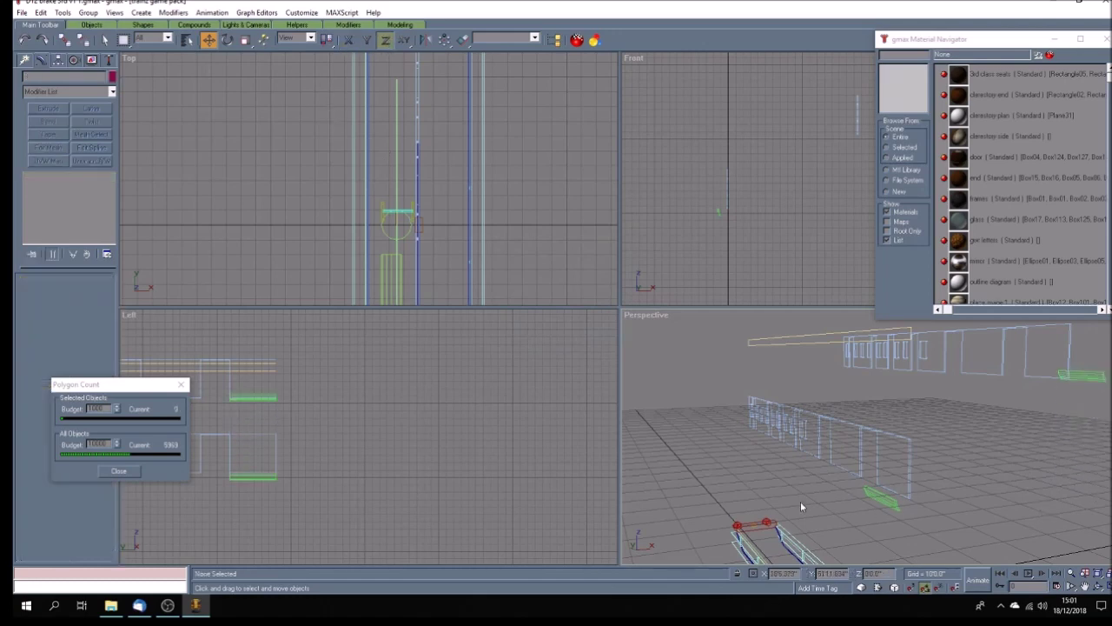
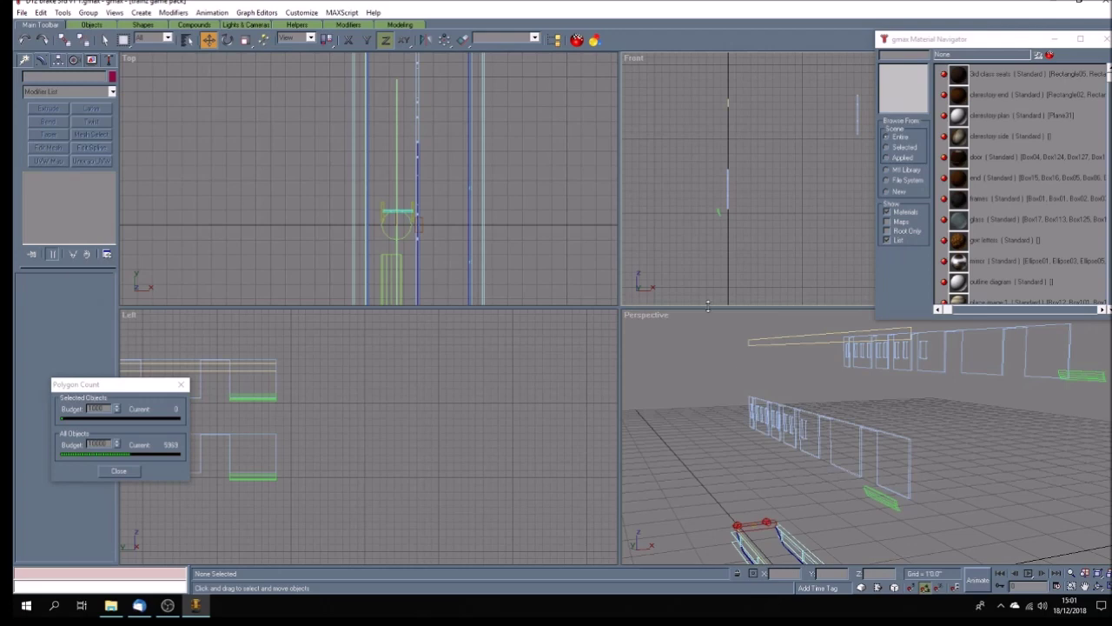
Step: Move the original curved lower panel along X in the Front view until its top edge lines up with the wall's bottom edge
{"action": "left_click", "coordinate": [1106, 586]}
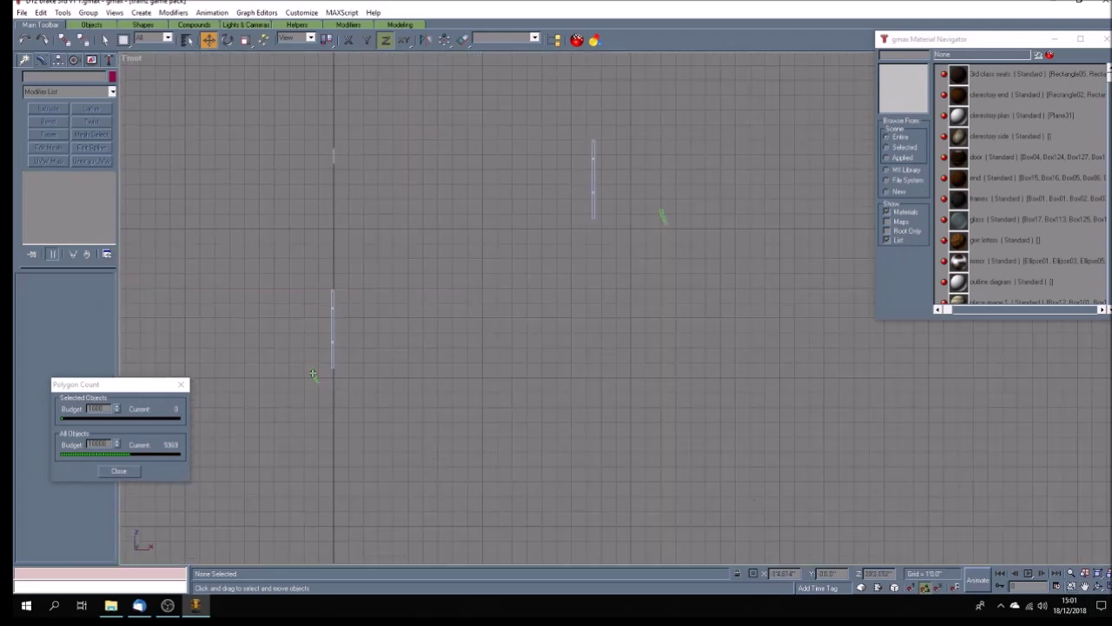
{"action": "left_click", "coordinate": [313, 374]}
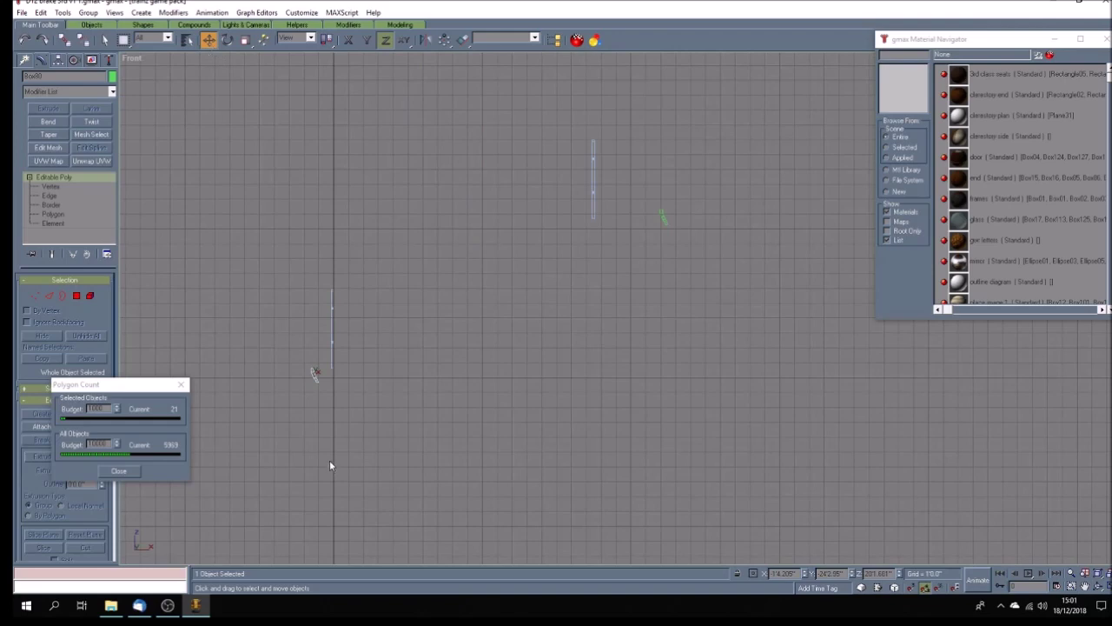
{"action": "key", "text": "F5"}
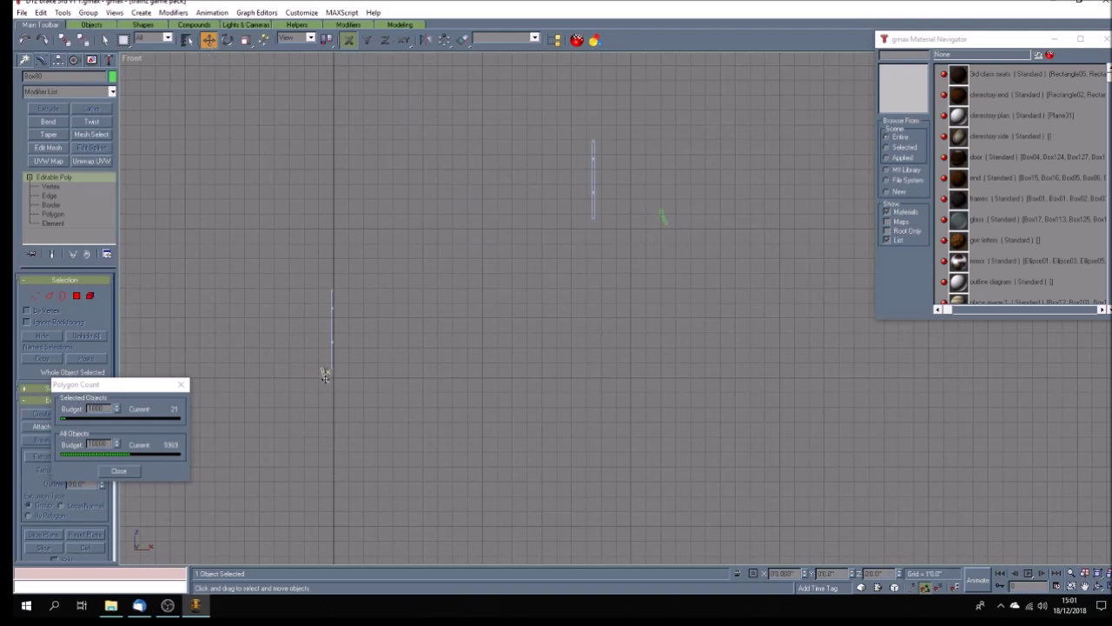
{"action": "scroll", "coordinate": [331, 376], "scroll_direction": "up", "scroll_amount": 4}
{"action": "scroll", "coordinate": [332, 382], "scroll_direction": "up", "scroll_amount": 4}
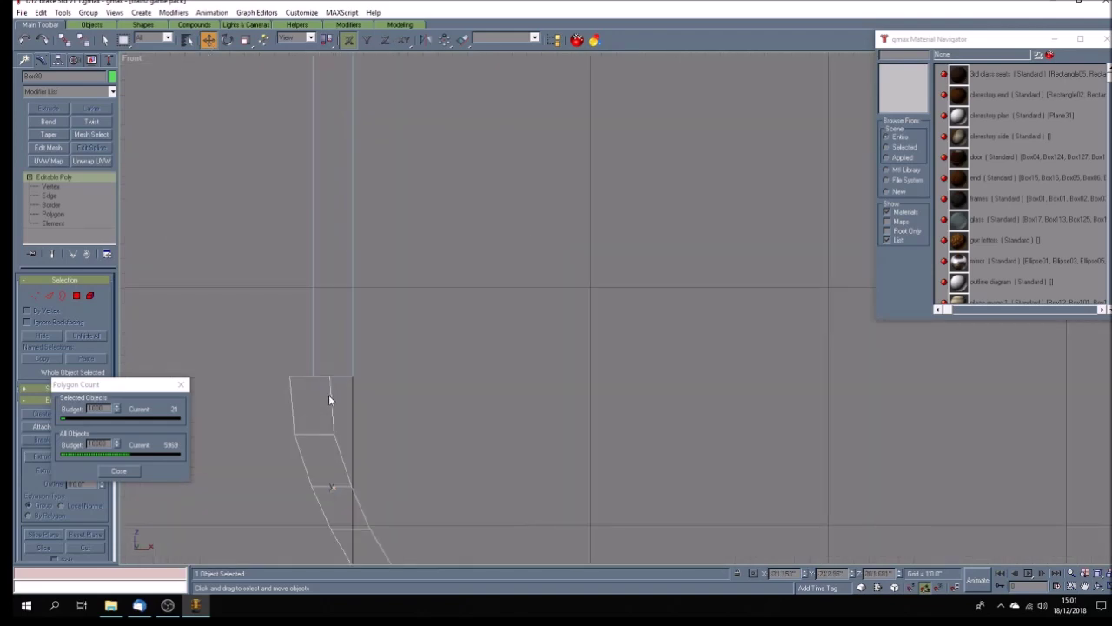
{"action": "left_click_drag", "start_coordinate": [334, 391], "coordinate": [355, 393]}
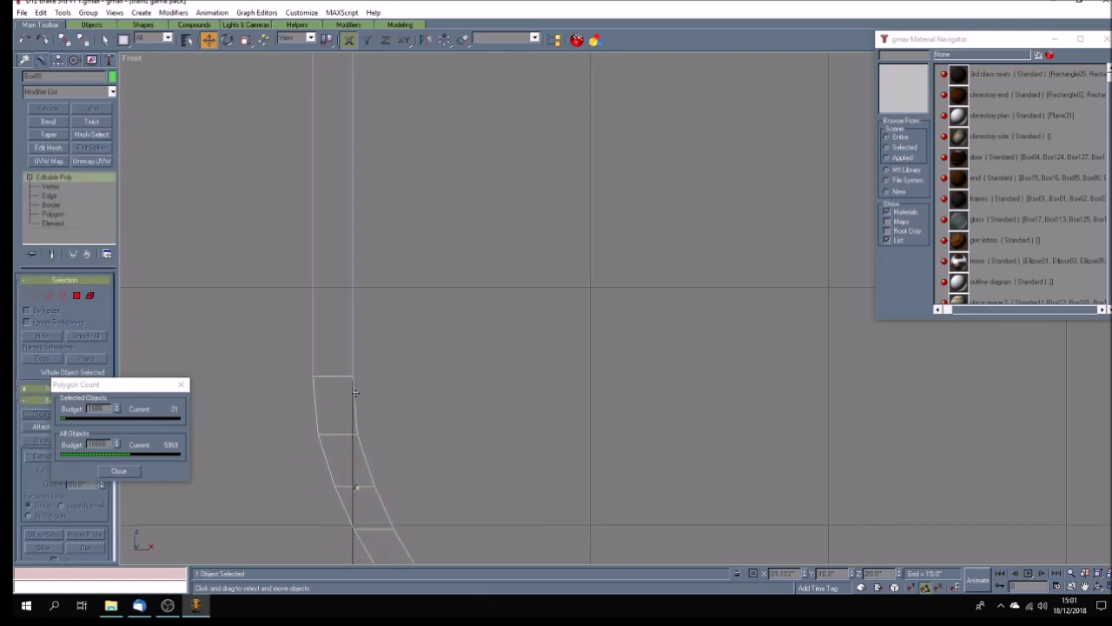
{"action": "scroll", "coordinate": [356, 392], "scroll_direction": "up", "scroll_amount": 3}
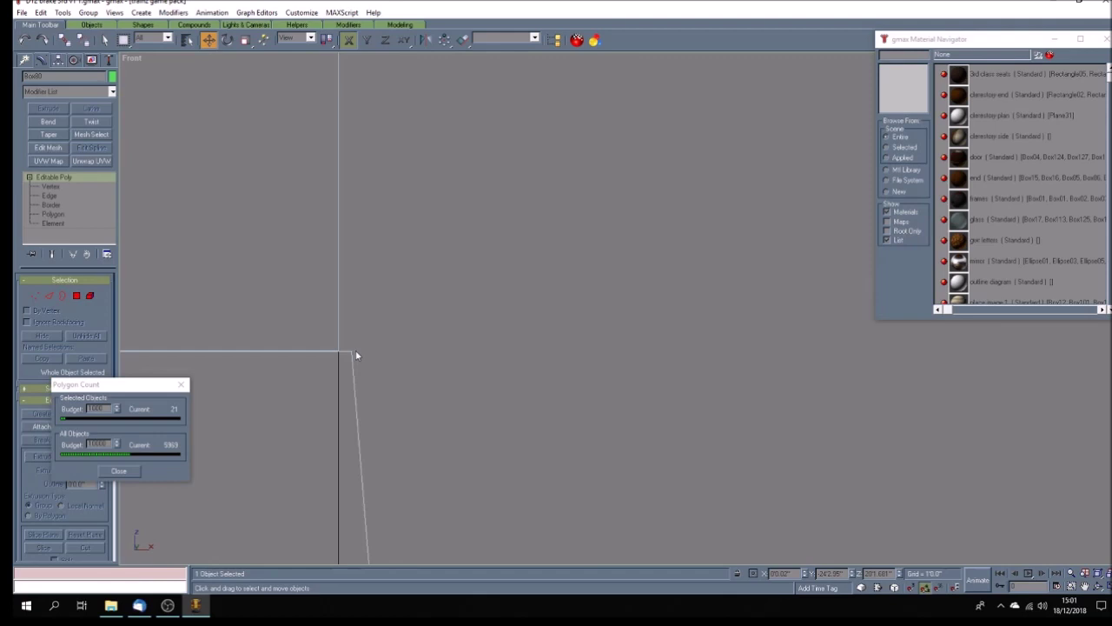
{"action": "left_click_drag", "start_coordinate": [354, 358], "coordinate": [339, 359]}
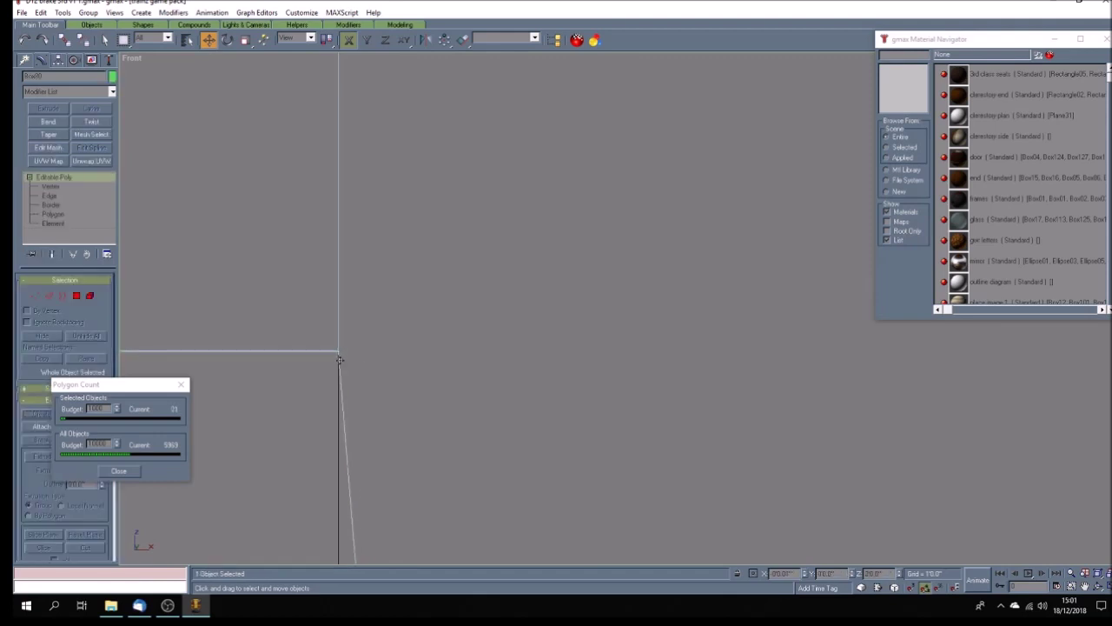
{"action": "left_click", "coordinate": [393, 394]}
{"action": "scroll", "coordinate": [402, 383], "scroll_direction": "down", "scroll_amount": 3}
{"action": "scroll", "coordinate": [403, 382], "scroll_direction": "down", "scroll_amount": 2}
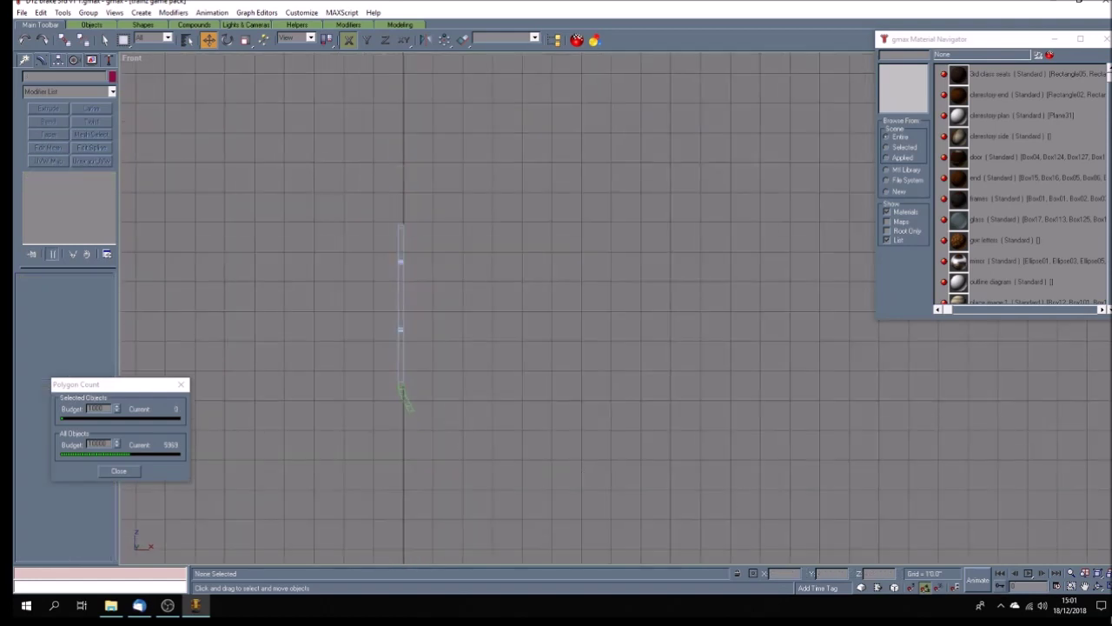
{"action": "left_click", "coordinate": [1107, 586]}
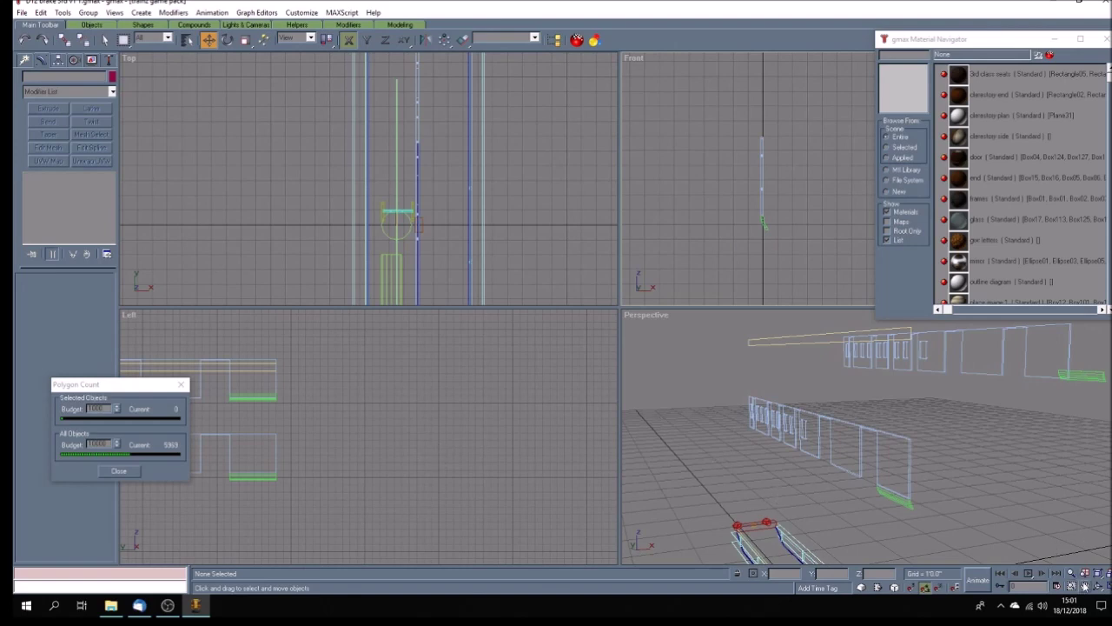
Step: Create a box over the lowest segment of the curved panel in the Front view, about 5.6" long and 5.0" wide
{"action": "left_click", "coordinate": [1084, 586]}
{"action": "left_click_drag", "start_coordinate": [762, 241], "coordinate": [730, 236]}
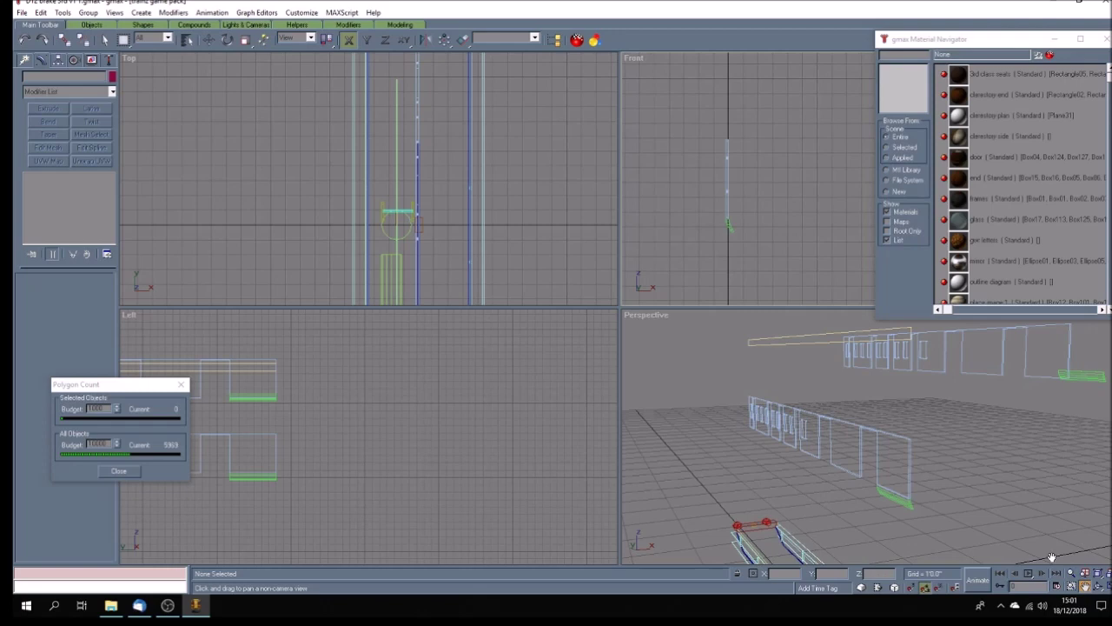
{"action": "left_click", "coordinate": [1107, 584]}
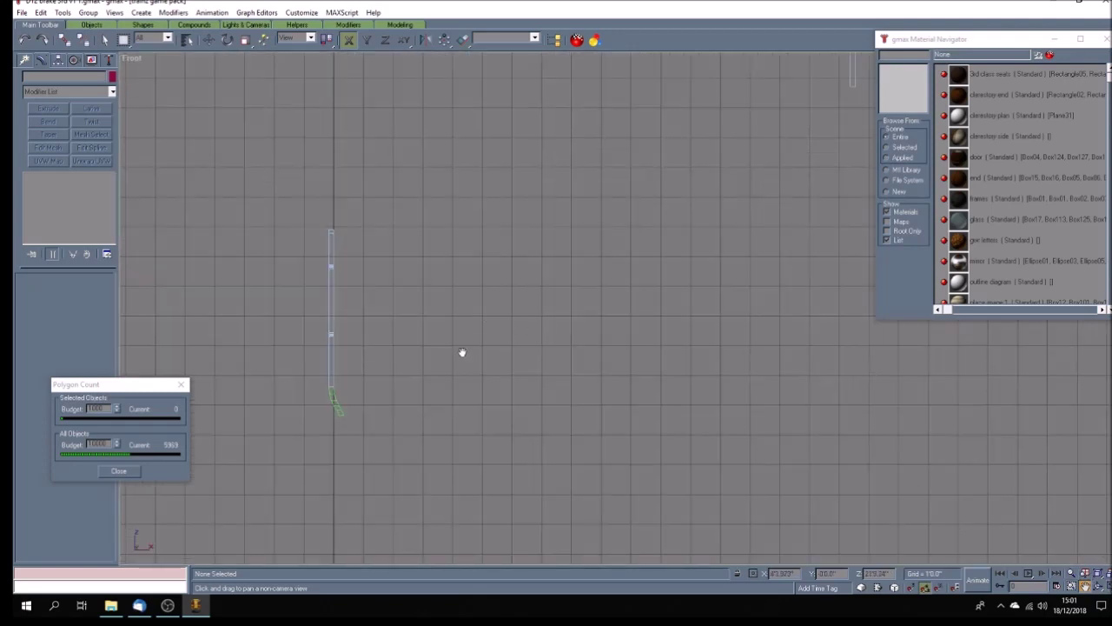
{"action": "left_click_drag", "start_coordinate": [368, 405], "coordinate": [382, 339]}
{"action": "scroll", "coordinate": [386, 333], "scroll_direction": "up", "scroll_amount": 4}
{"action": "scroll", "coordinate": [380, 329], "scroll_direction": "up", "scroll_amount": 1}
{"action": "left_click", "coordinate": [26, 59]}
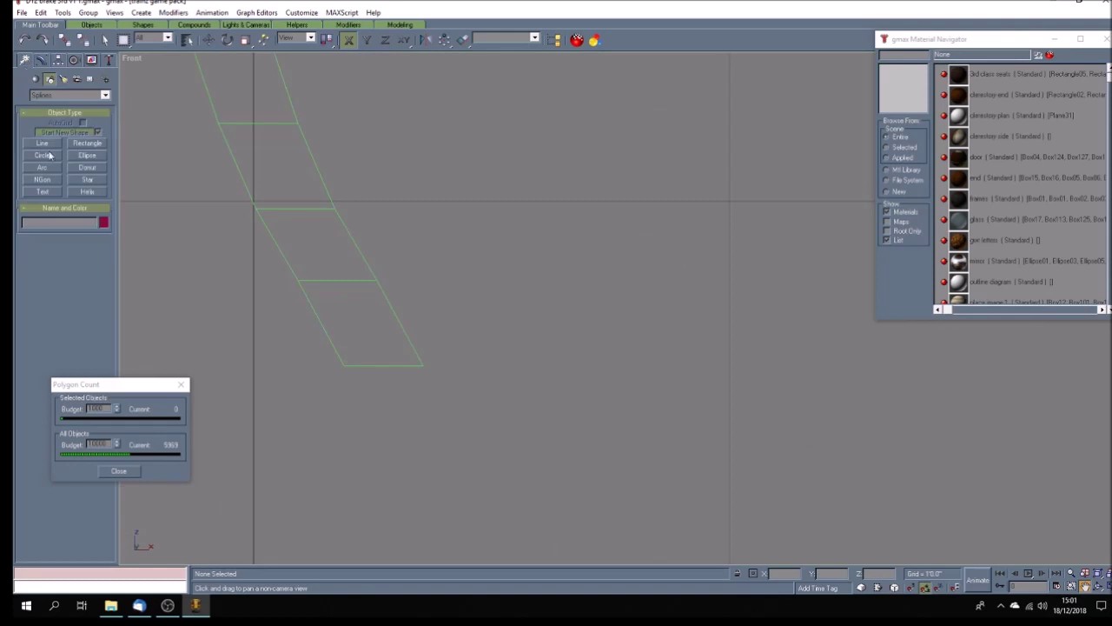
{"action": "left_click", "coordinate": [35, 79]}
{"action": "left_click", "coordinate": [42, 133]}
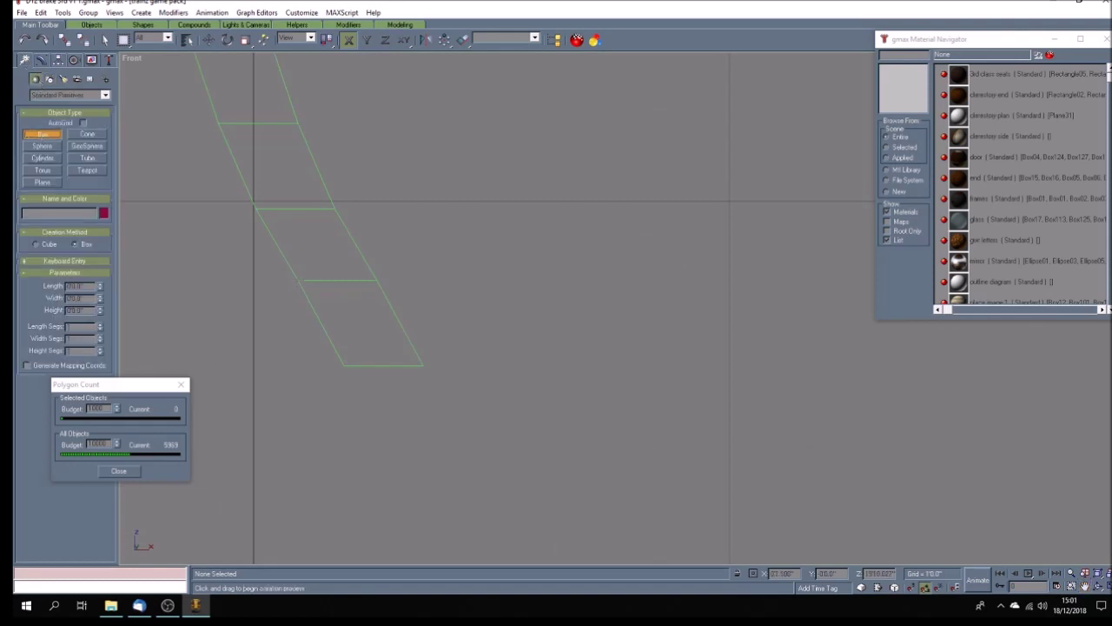
{"action": "left_click_drag", "start_coordinate": [294, 281], "coordinate": [393, 366]}
{"action": "key", "text": "Delete"}
{"action": "left_click_drag", "start_coordinate": [322, 280], "coordinate": [522, 503]}
{"action": "left_click", "coordinate": [623, 311]}
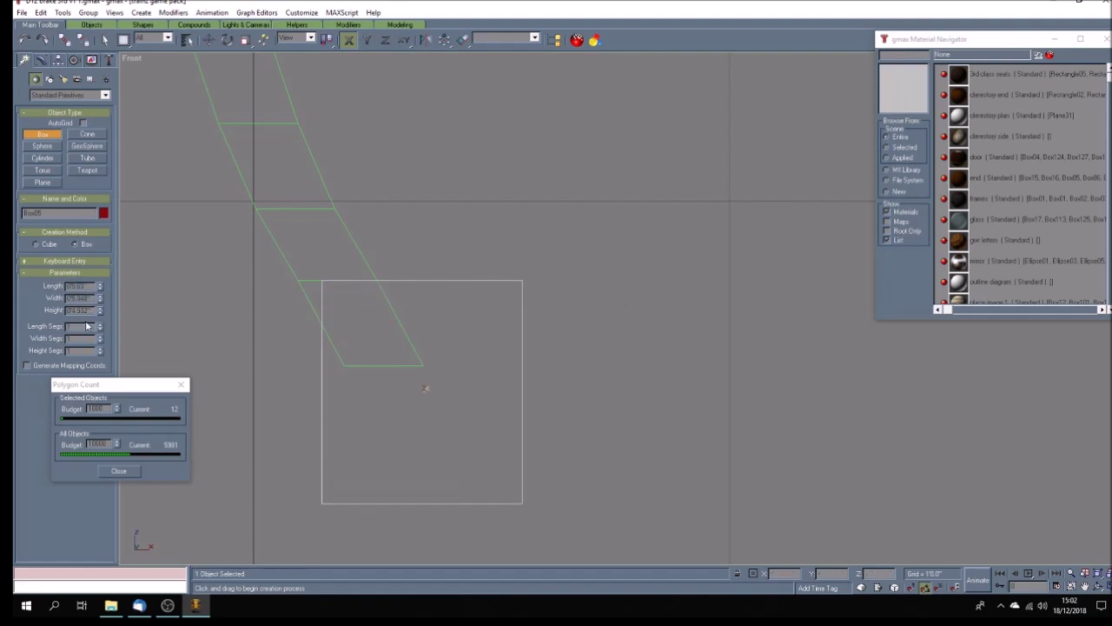
Step: Convert the new box to an Editable Poly
{"action": "left_click", "coordinate": [41, 61]}
{"action": "right_click", "coordinate": [37, 179]}
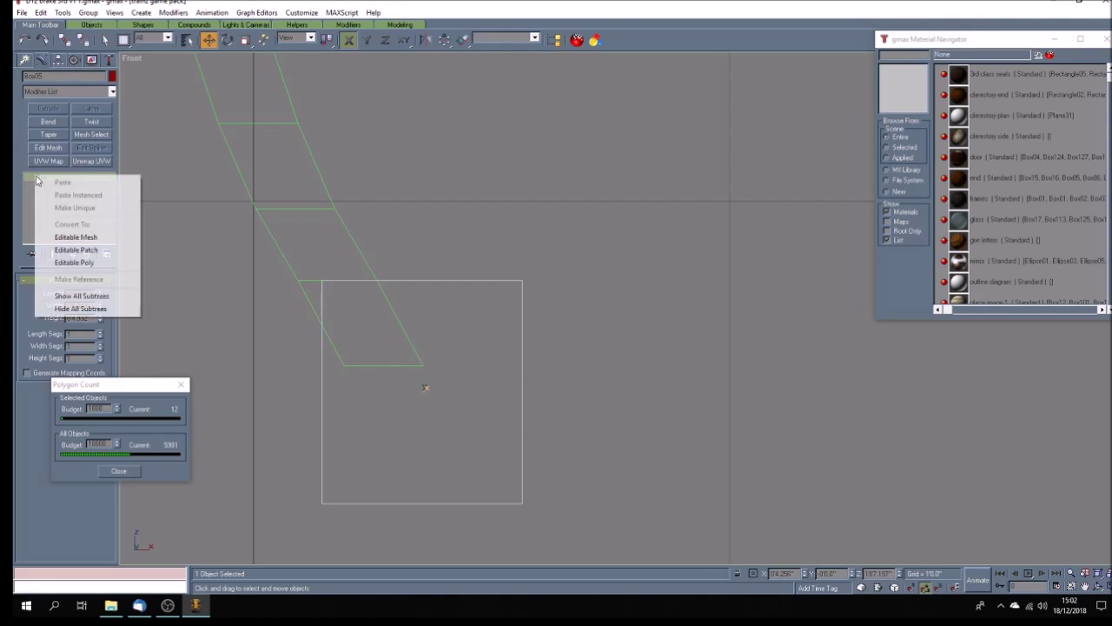
{"action": "left_click", "coordinate": [111, 270]}
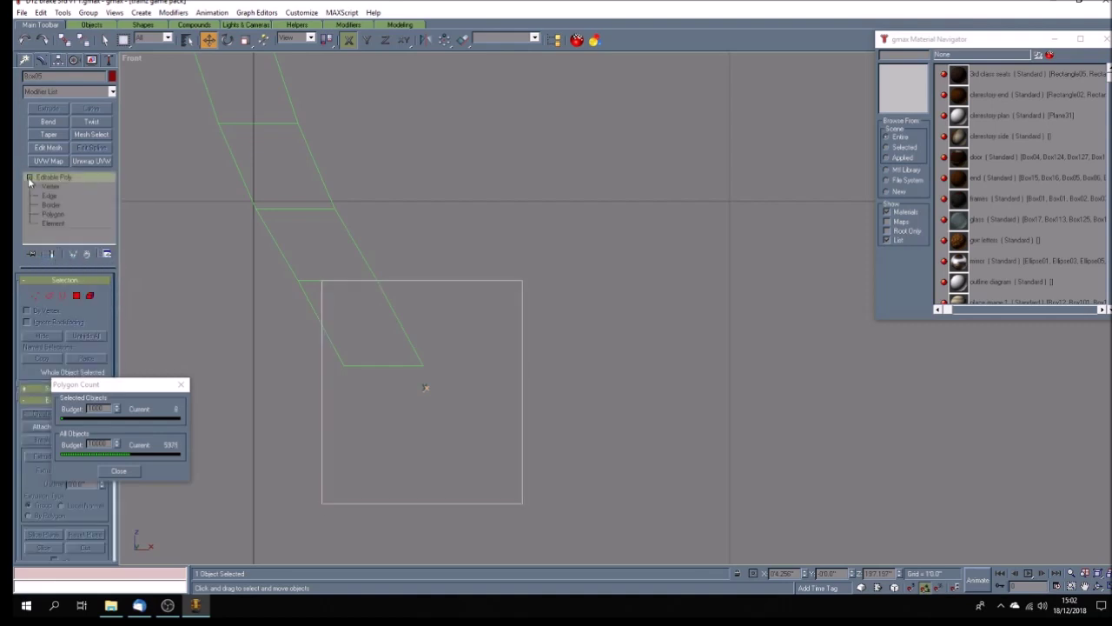
Step: Select the box's four bottom vertices and move them along Y to level with the curved panel's bottom edge
{"action": "left_click", "coordinate": [57, 186]}
{"action": "left_click_drag", "start_coordinate": [556, 491], "coordinate": [319, 519]}
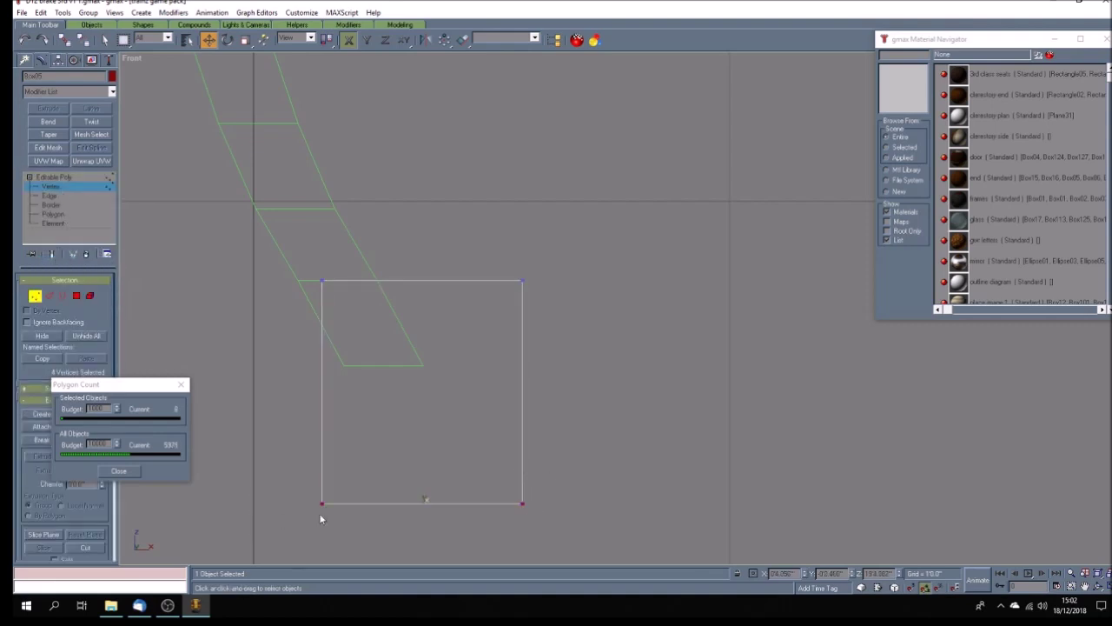
{"action": "left_click_drag", "start_coordinate": [425, 497], "coordinate": [421, 365]}
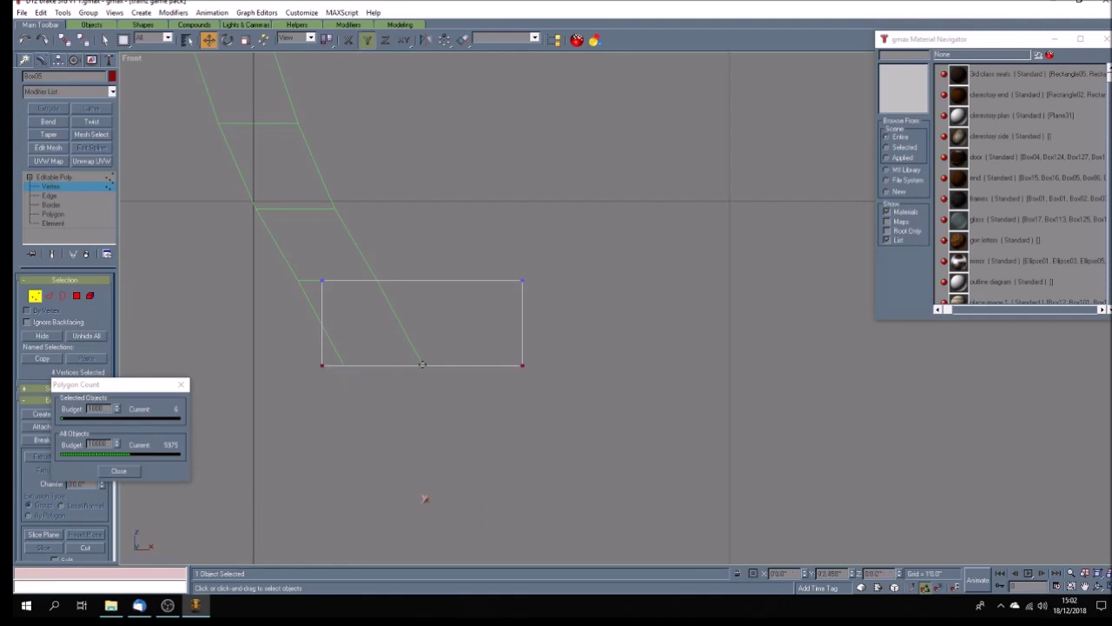
{"action": "scroll", "coordinate": [283, 330], "scroll_direction": "up", "scroll_amount": 5}
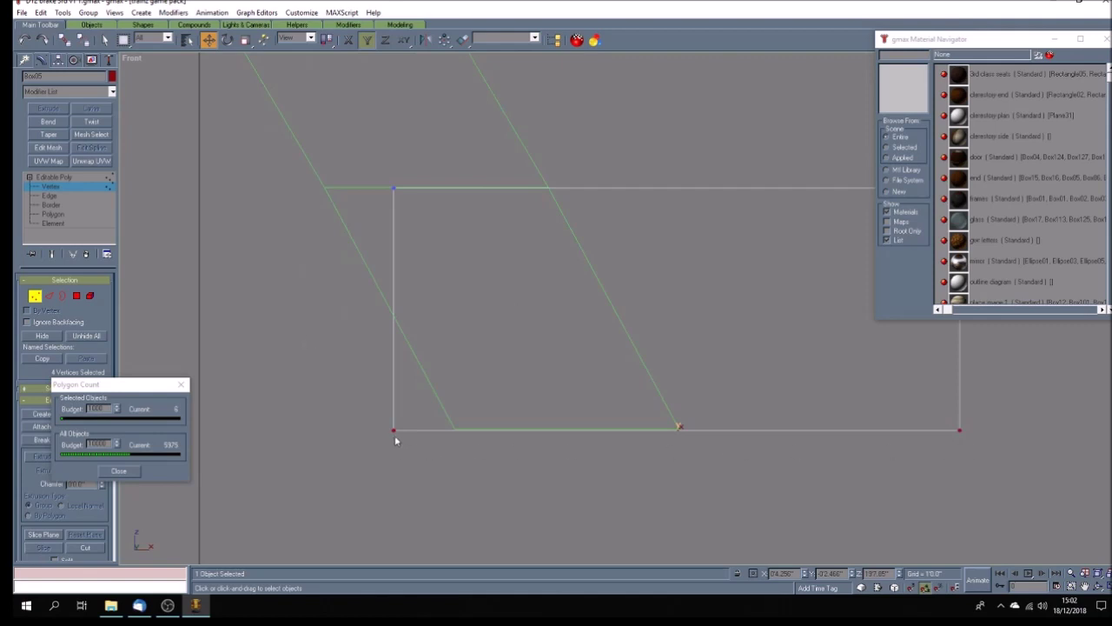
{"action": "left_click_drag", "start_coordinate": [394, 429], "coordinate": [393, 430]}
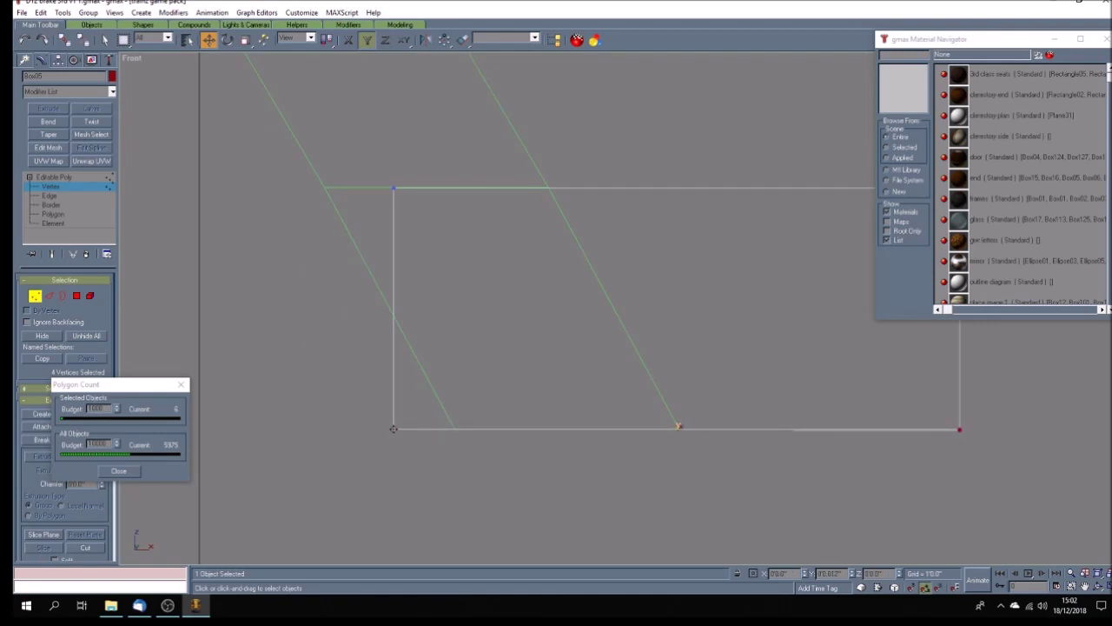
{"action": "scroll", "coordinate": [412, 388], "scroll_direction": "down", "scroll_amount": 3}
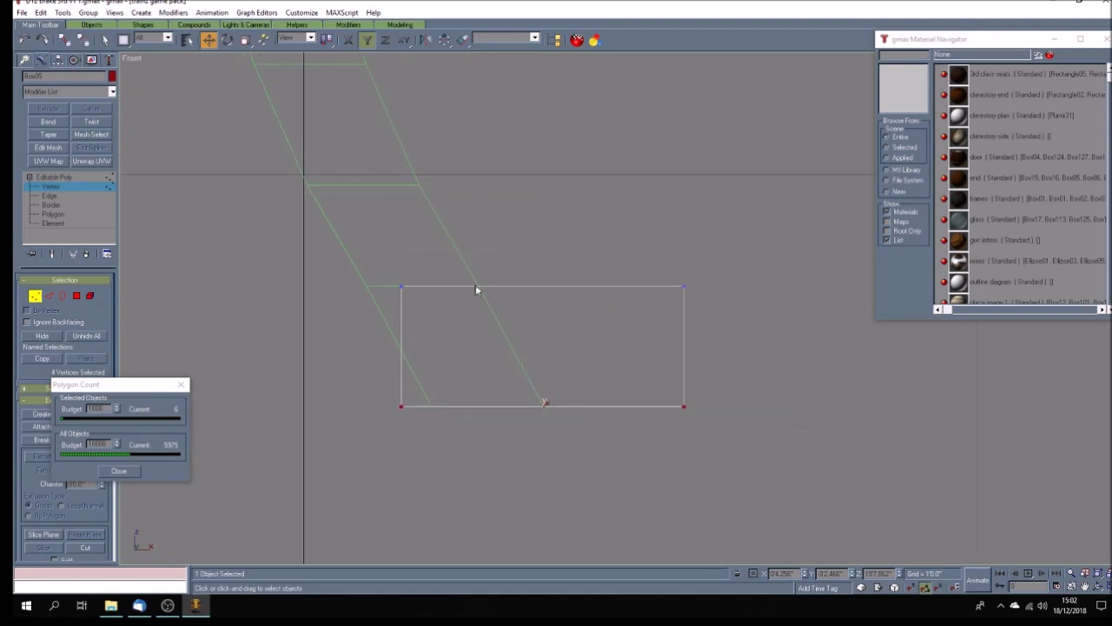
Step: Select the box's four top vertices and move them along Y to level with the top of the curved panel's lowest segment
{"action": "left_click_drag", "start_coordinate": [649, 301], "coordinate": [294, 310]}
{"action": "scroll", "coordinate": [369, 294], "scroll_direction": "up", "scroll_amount": 5}
{"action": "left_click_drag", "start_coordinate": [409, 255], "coordinate": [410, 254]}
{"action": "scroll", "coordinate": [395, 298], "scroll_direction": "down", "scroll_amount": 6}
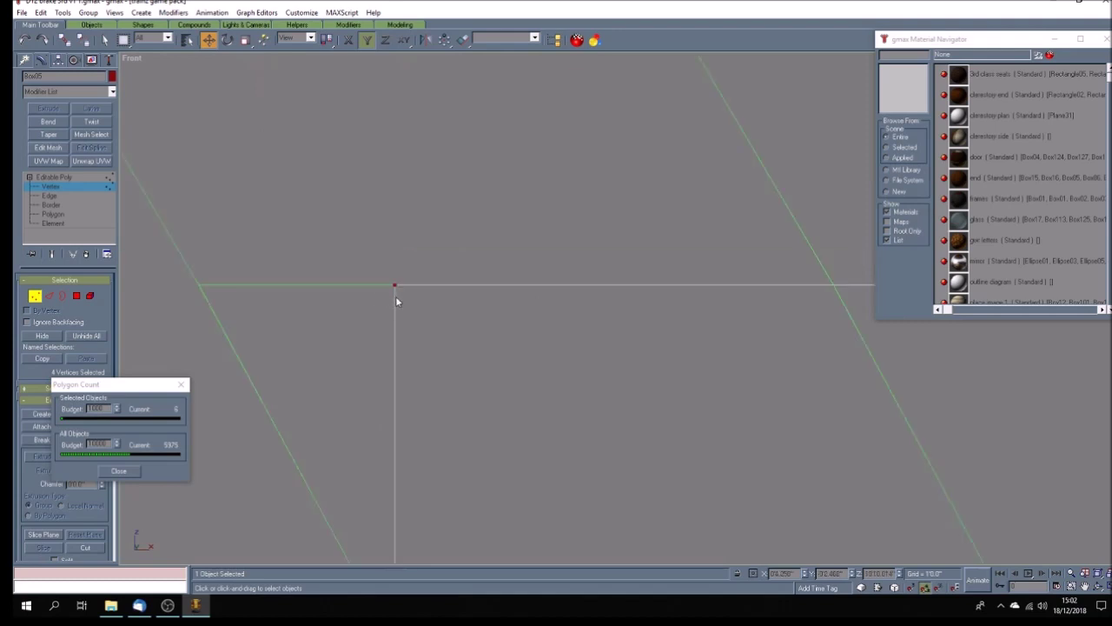
Step: Move the box's top vertices along X so the left corner meets the top left corner of the curved panel's lowest segment
{"action": "scroll", "coordinate": [425, 318], "scroll_direction": "up", "scroll_amount": 2}
{"action": "left_click_drag", "start_coordinate": [822, 263], "coordinate": [261, 329]}
{"action": "left_click_drag", "start_coordinate": [575, 278], "coordinate": [525, 282]}
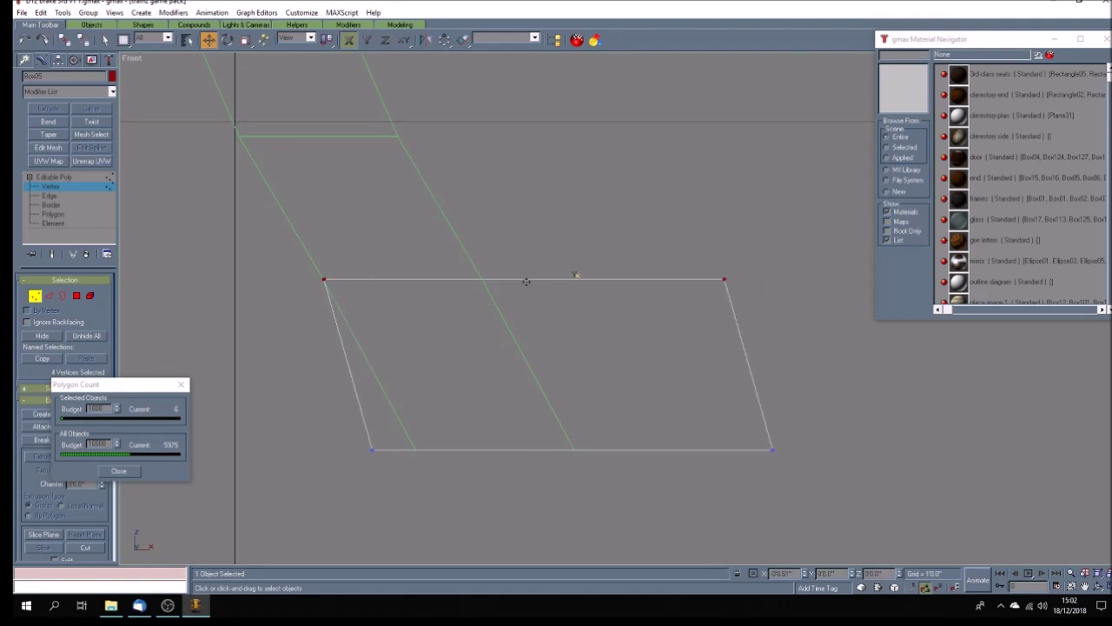
{"action": "scroll", "coordinate": [305, 265], "scroll_direction": "up", "scroll_amount": 5}
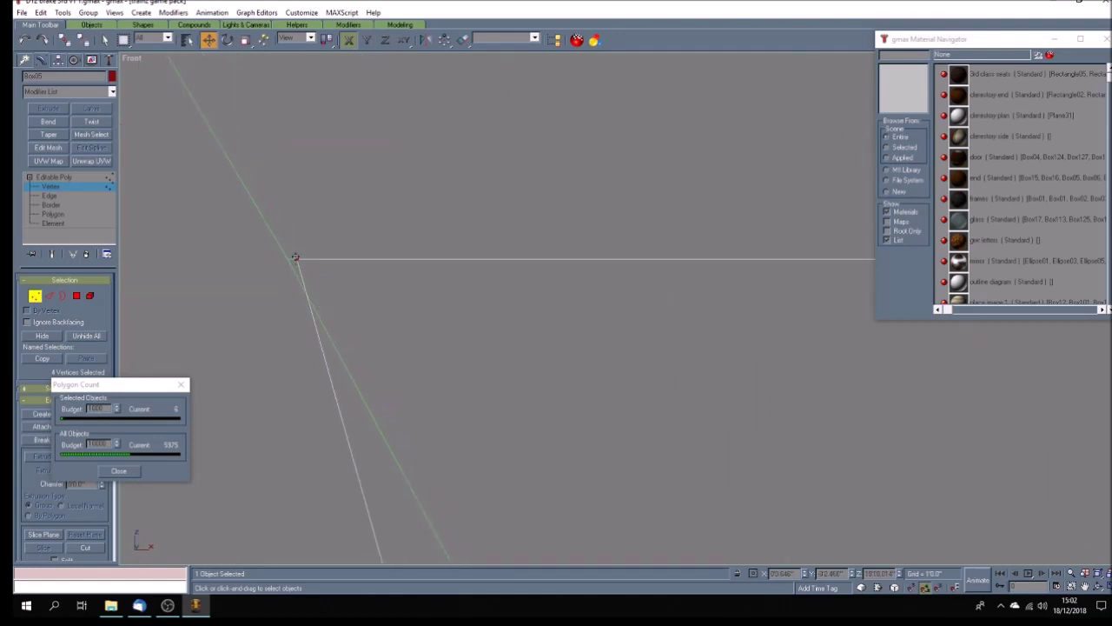
{"action": "left_click_drag", "start_coordinate": [298, 261], "coordinate": [289, 269]}
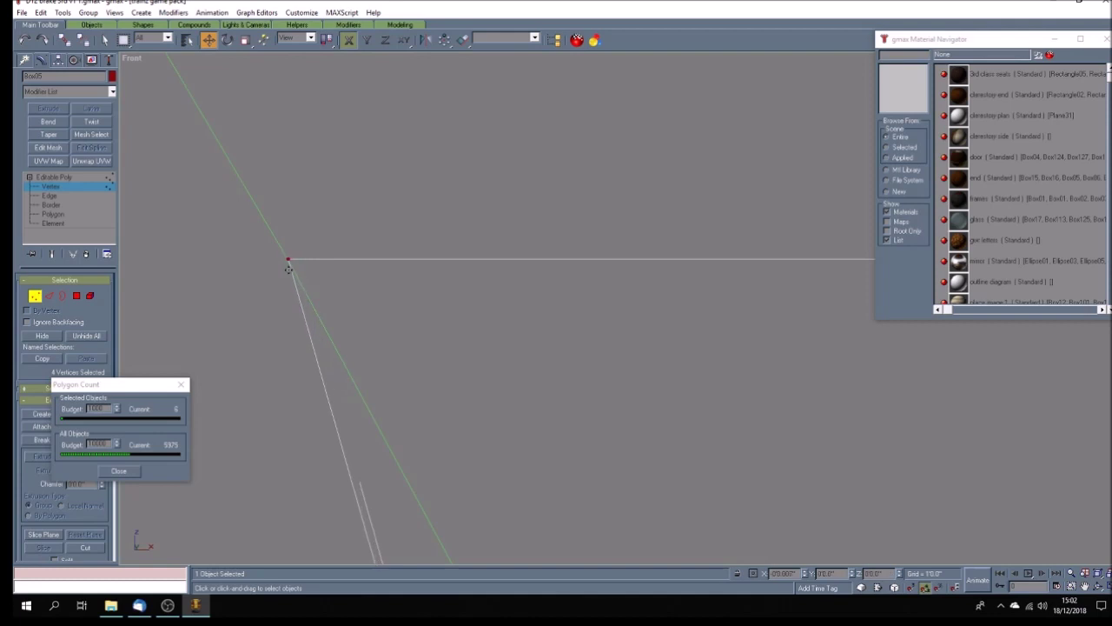
{"action": "scroll", "coordinate": [300, 315], "scroll_direction": "down", "scroll_amount": 5}
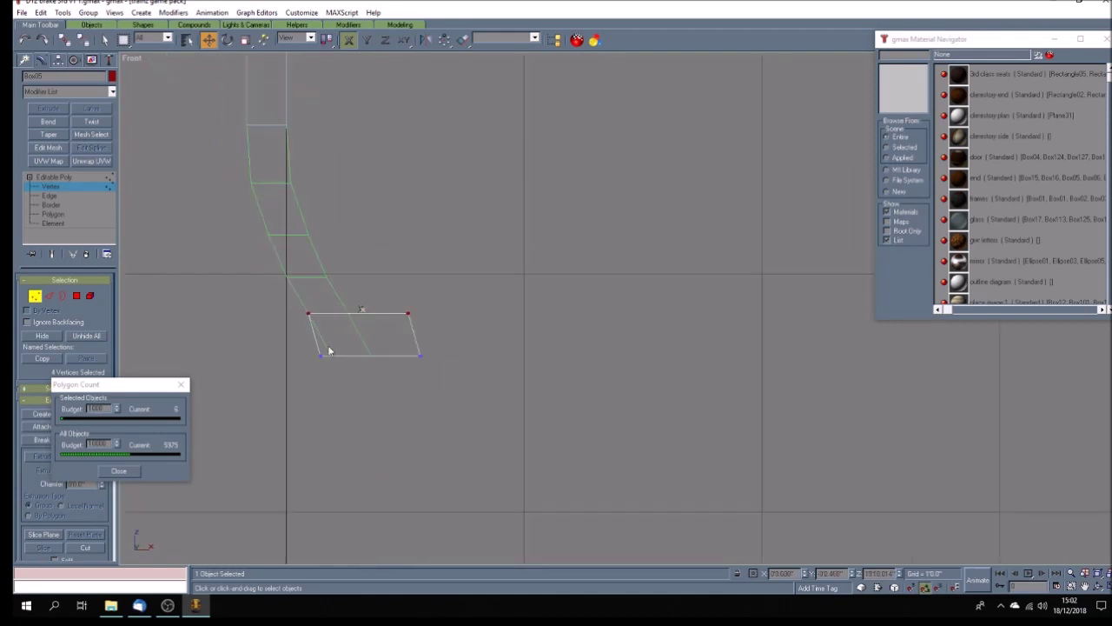
Step: Move the box's bottom vertices along X to the curved panel's bottom left corner and fine-tune their Y position
{"action": "left_click_drag", "start_coordinate": [378, 359], "coordinate": [461, 365]}
{"action": "scroll", "coordinate": [337, 356], "scroll_direction": "up", "scroll_amount": 6}
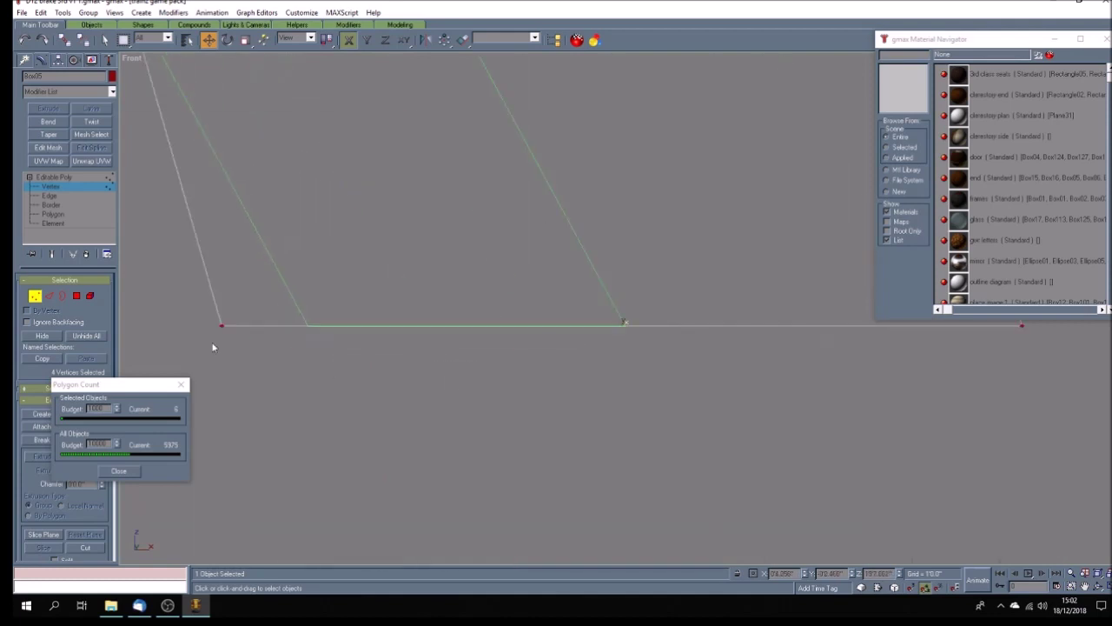
{"action": "left_click_drag", "start_coordinate": [223, 328], "coordinate": [307, 325]}
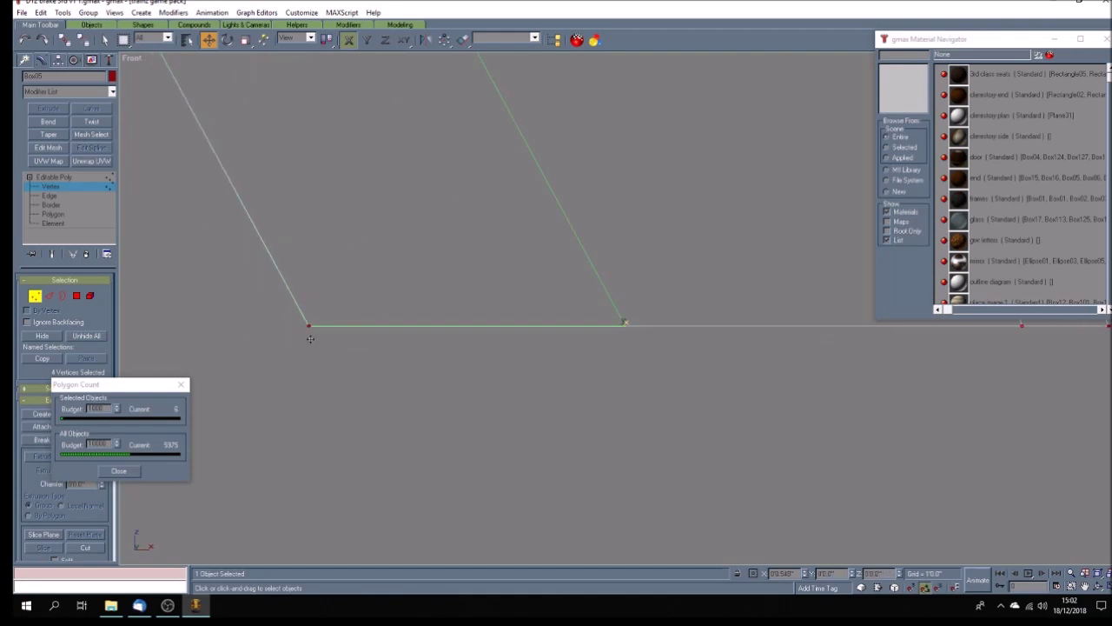
{"action": "scroll", "coordinate": [313, 339], "scroll_direction": "down", "scroll_amount": 5}
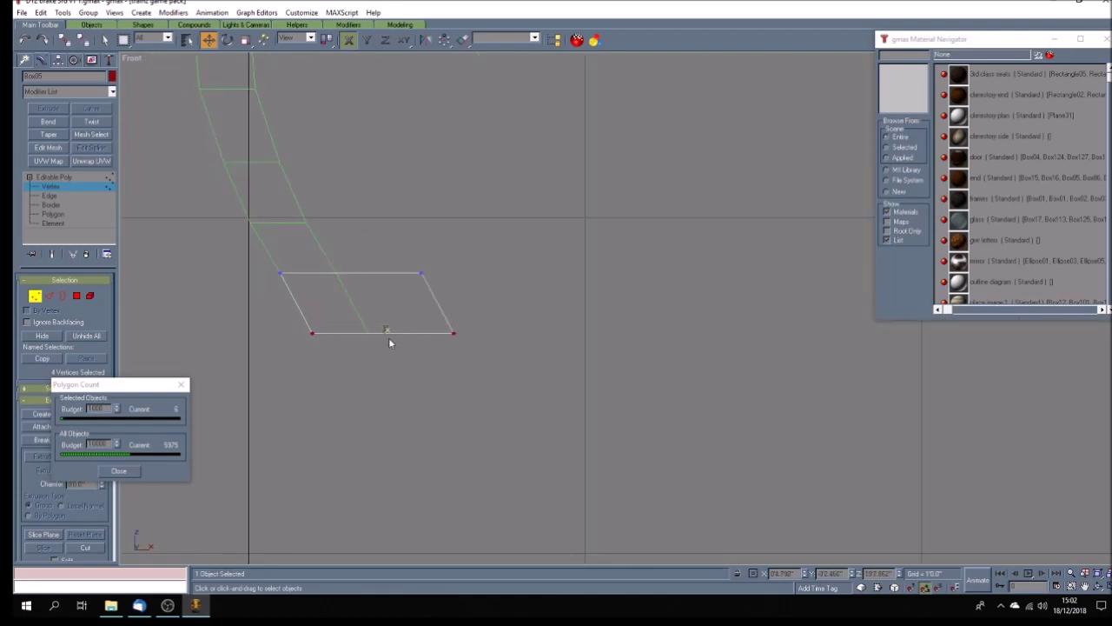
{"action": "key", "text": "F6"}
{"action": "scroll", "coordinate": [351, 333], "scroll_direction": "up", "scroll_amount": 10}
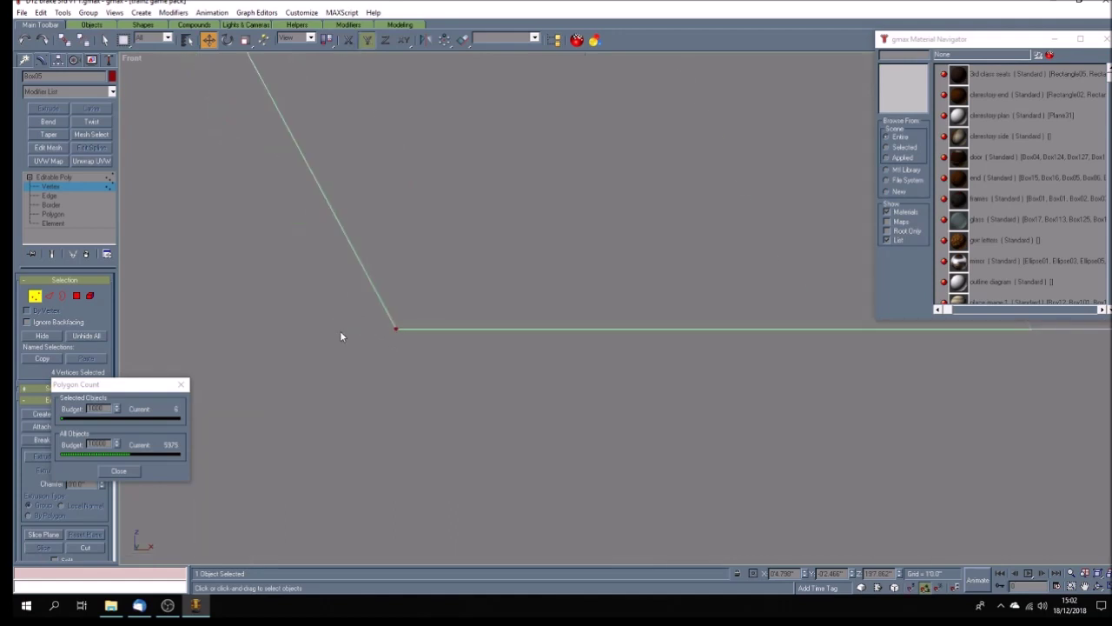
{"action": "left_click_drag", "start_coordinate": [483, 323], "coordinate": [482, 328]}
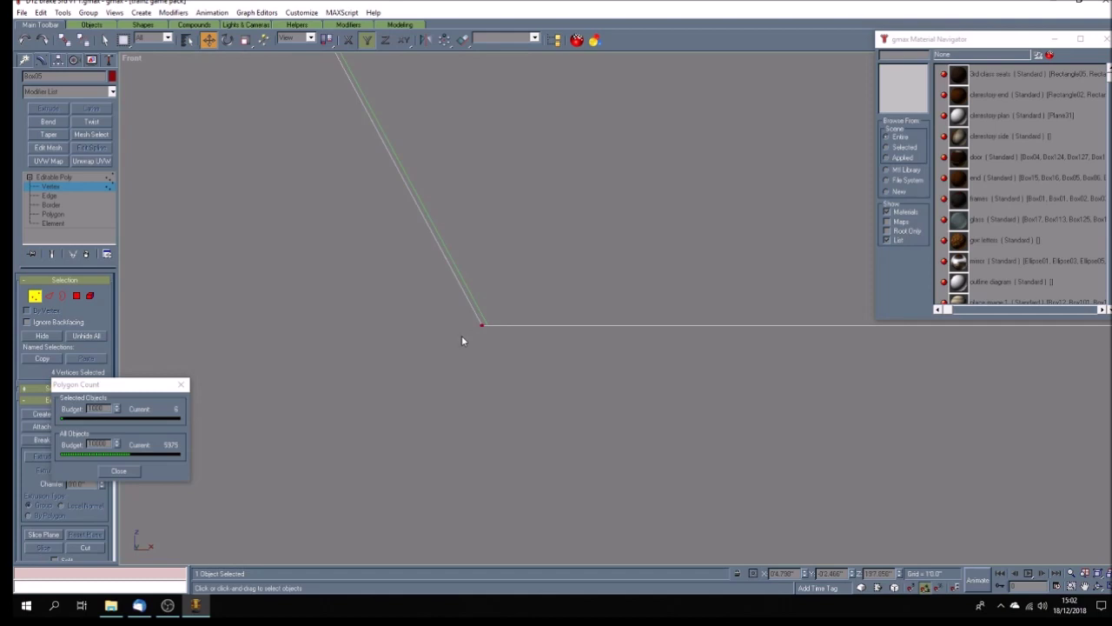
Step: Move the box's bottom vertices along X so the bottom left corner meets the curved panel's bottom left corner
{"action": "scroll", "coordinate": [459, 338], "scroll_direction": "down", "scroll_amount": 3}
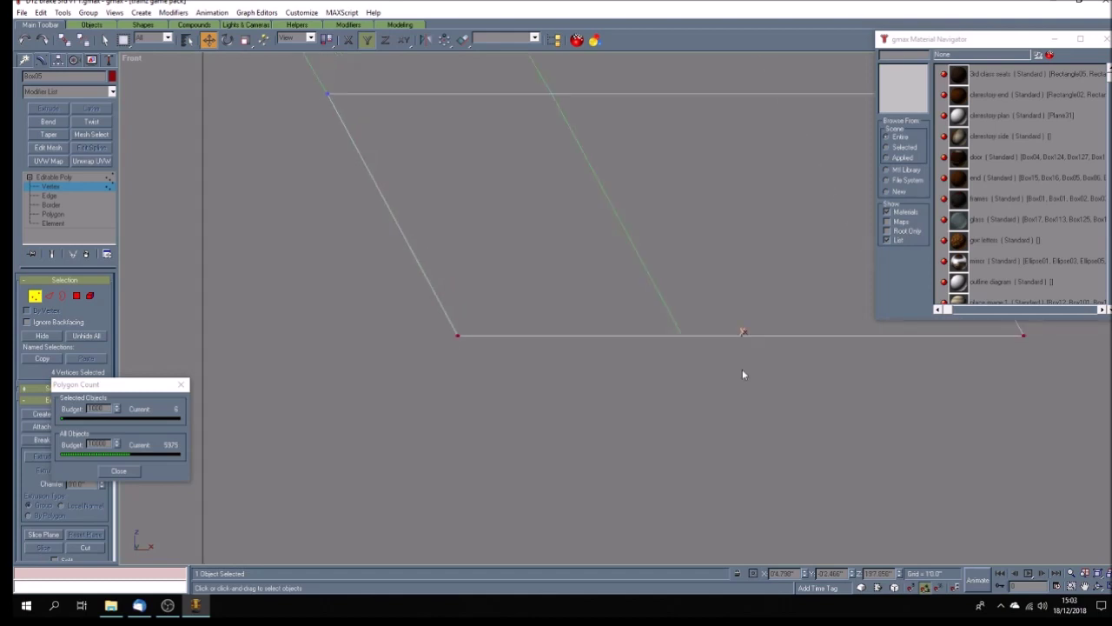
{"action": "key", "text": "F5"}
{"action": "scroll", "coordinate": [461, 343], "scroll_direction": "up", "scroll_amount": 3}
{"action": "left_click_drag", "start_coordinate": [417, 310], "coordinate": [423, 311]}
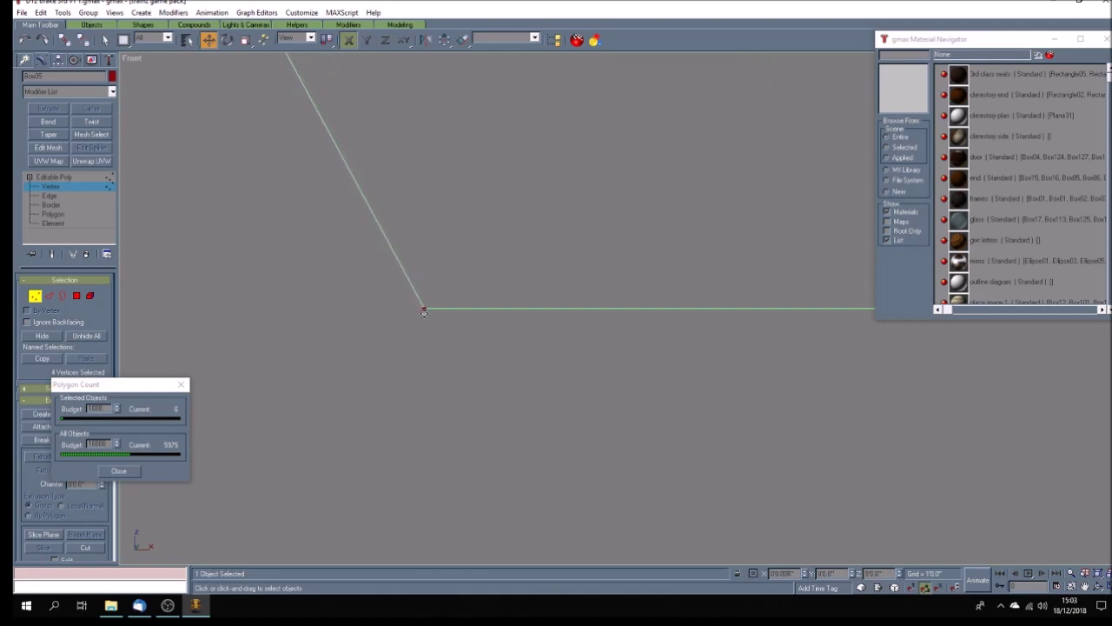
{"action": "scroll", "coordinate": [376, 334], "scroll_direction": "down", "scroll_amount": 2}
{"action": "left_click_drag", "start_coordinate": [788, 325], "coordinate": [313, 367]}
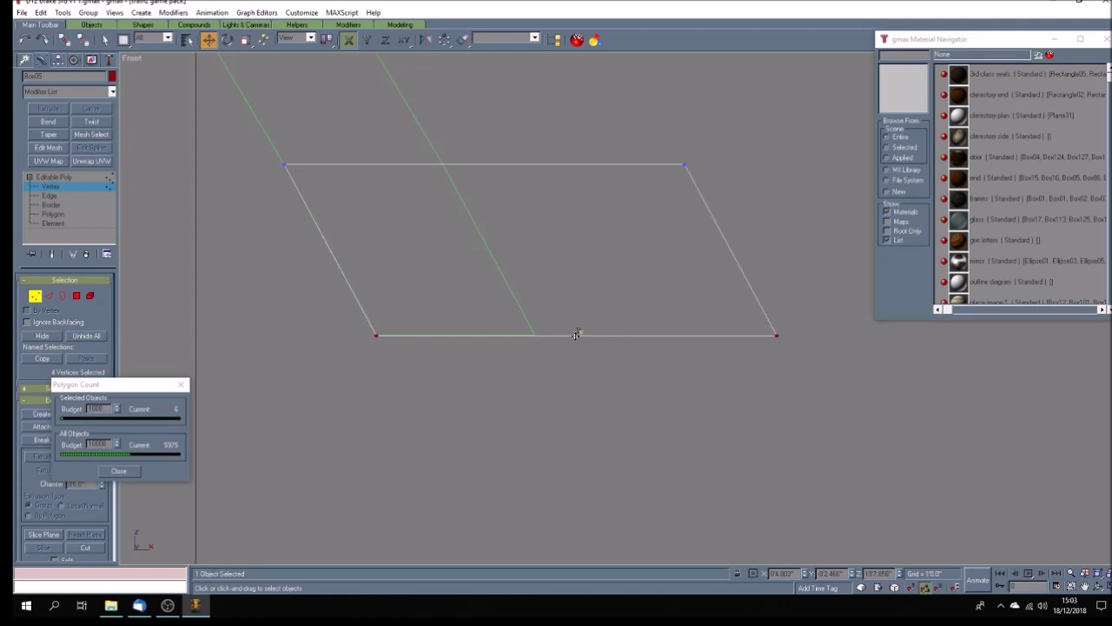
{"action": "scroll", "coordinate": [377, 339], "scroll_direction": "up", "scroll_amount": 3}
{"action": "scroll", "coordinate": [405, 334], "scroll_direction": "up", "scroll_amount": 1}
{"action": "left_click_drag", "start_coordinate": [394, 330], "coordinate": [395, 336]}
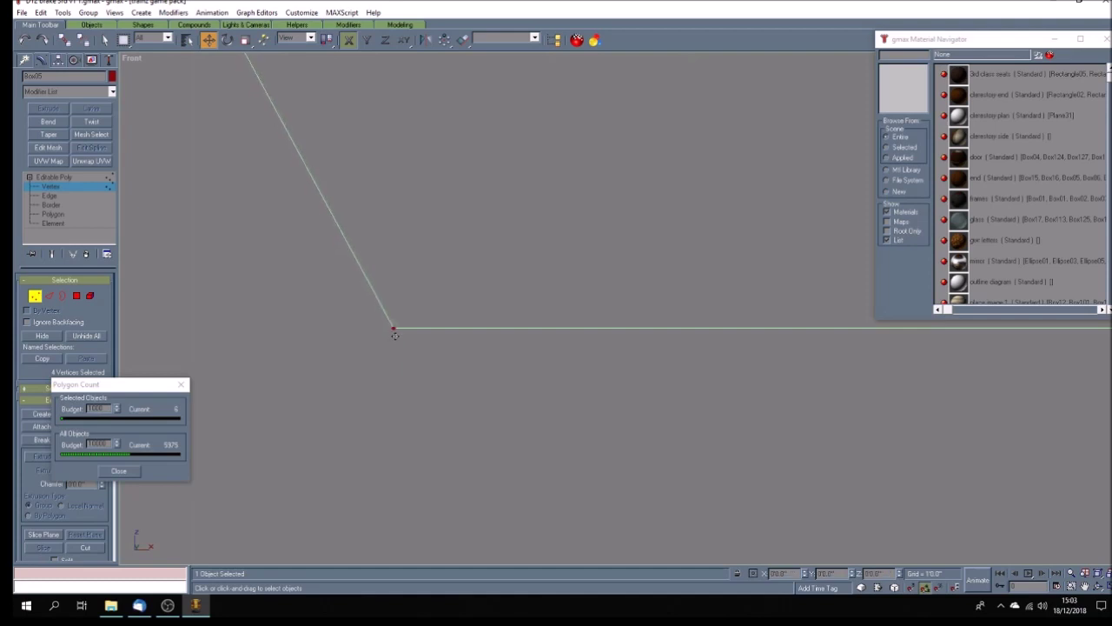
Step: Nudge the bottom vertices along Y onto the panel's bottom edge, and the bottom left pair along X onto its corner
{"action": "left_click", "coordinate": [368, 43]}
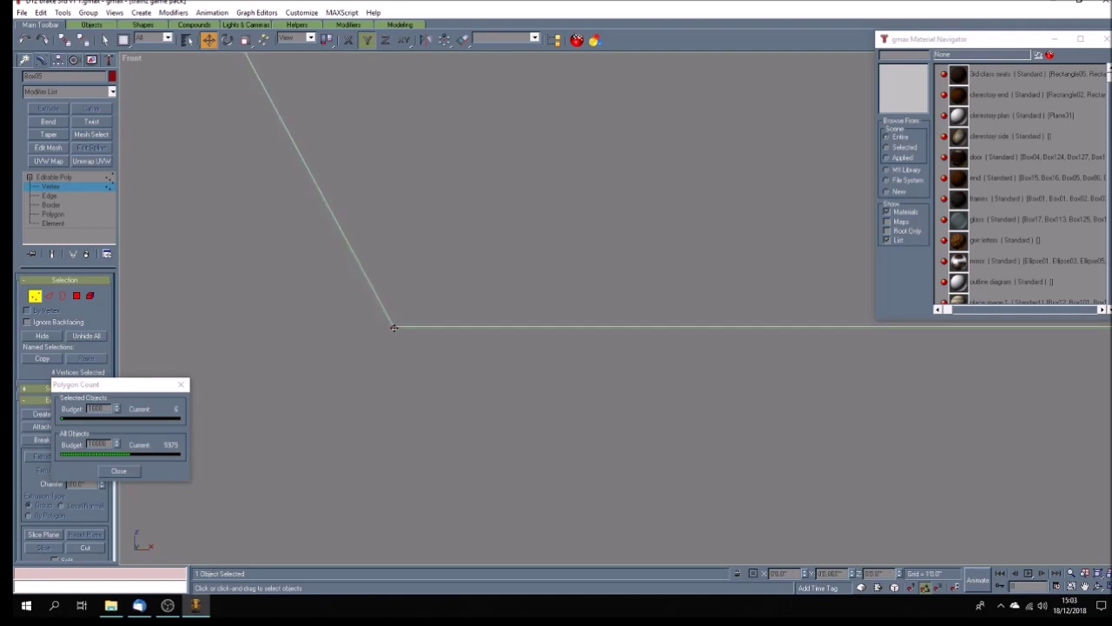
{"action": "left_click", "coordinate": [393, 330]}
{"action": "left_click", "coordinate": [388, 363]}
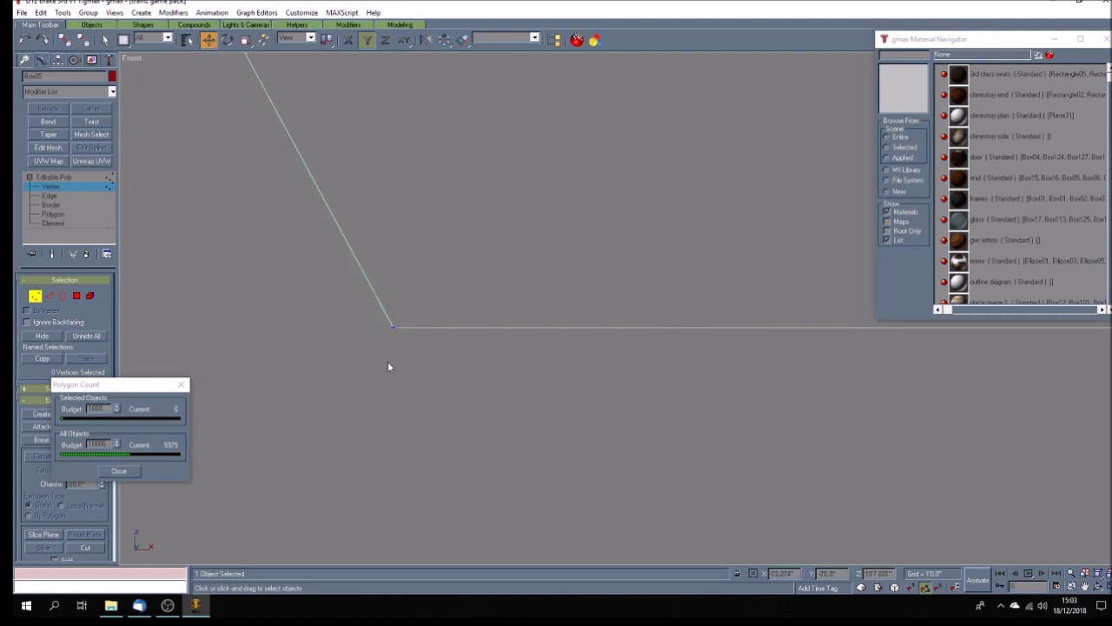
{"action": "left_click_drag", "start_coordinate": [362, 313], "coordinate": [421, 362]}
{"action": "key", "text": "F5"}
{"action": "left_click_drag", "start_coordinate": [394, 326], "coordinate": [393, 329]}
{"action": "scroll", "coordinate": [365, 387], "scroll_direction": "down", "scroll_amount": 5}
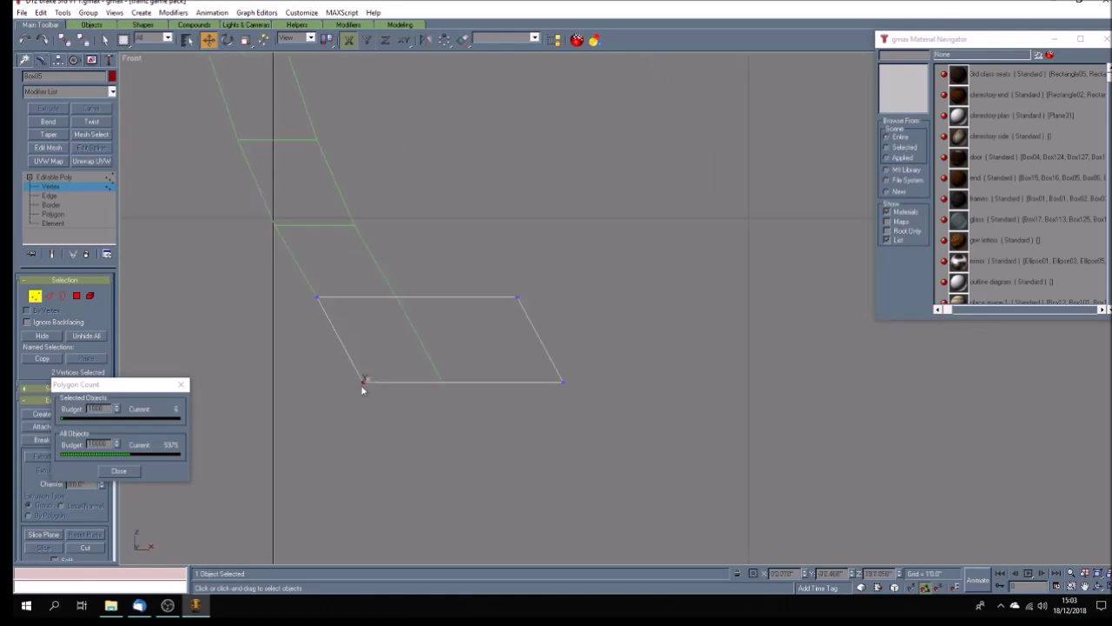
Step: Move the box's bottom right and top right vertex pairs along X onto the inner edge of the curved panel
{"action": "left_click_drag", "start_coordinate": [481, 269], "coordinate": [444, 386]}
{"action": "scroll", "coordinate": [444, 389], "scroll_direction": "up", "scroll_amount": 5}
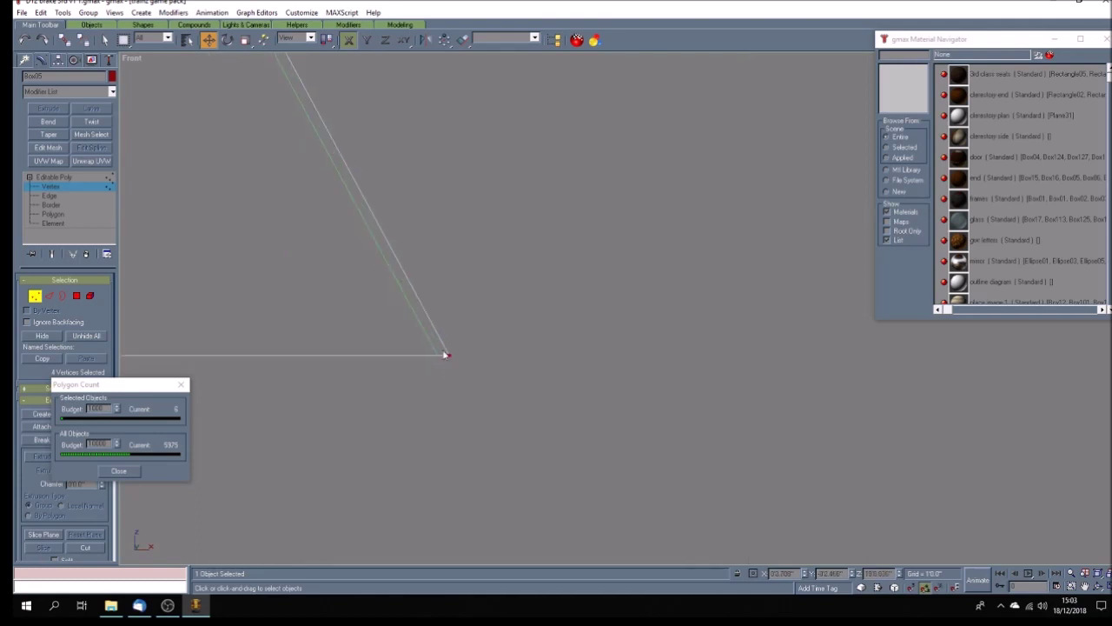
{"action": "left_click_drag", "start_coordinate": [429, 381], "coordinate": [437, 357]}
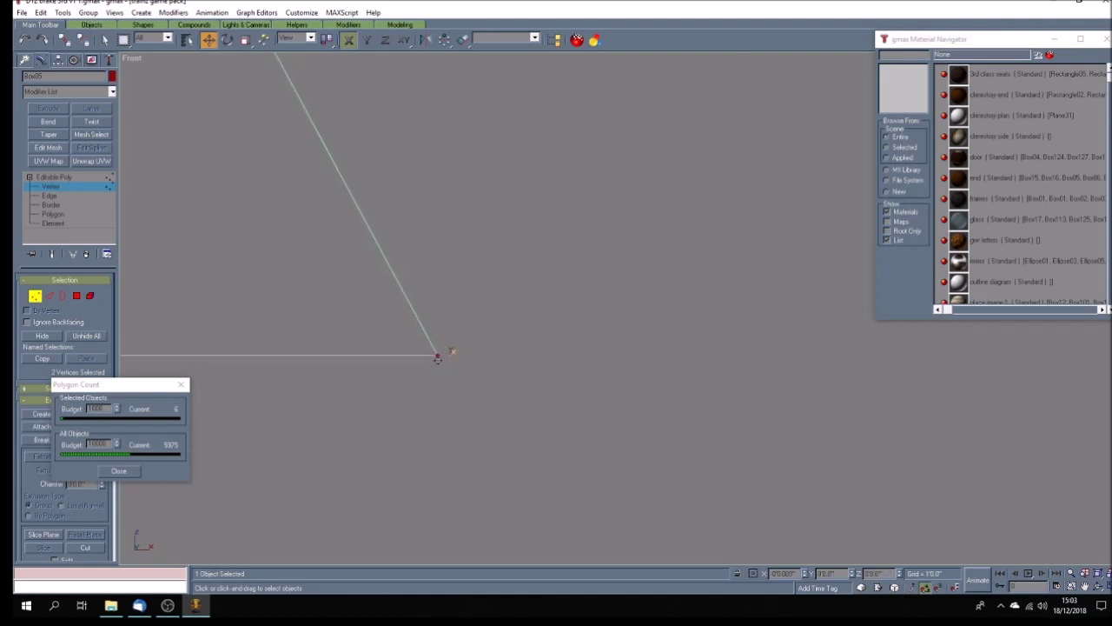
{"action": "scroll", "coordinate": [510, 468], "scroll_direction": "down", "scroll_amount": 3}
{"action": "scroll", "coordinate": [388, 273], "scroll_direction": "up", "scroll_amount": 5}
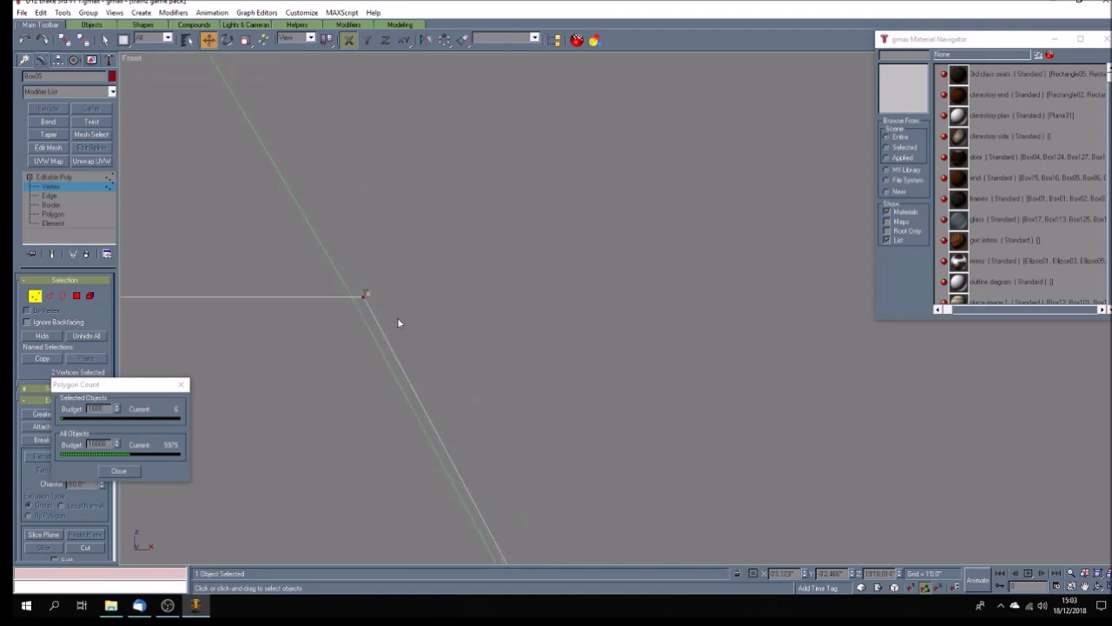
{"action": "left_click_drag", "start_coordinate": [363, 297], "coordinate": [352, 298]}
{"action": "left_click", "coordinate": [430, 339]}
{"action": "scroll", "coordinate": [435, 328], "scroll_direction": "down", "scroll_amount": 6}
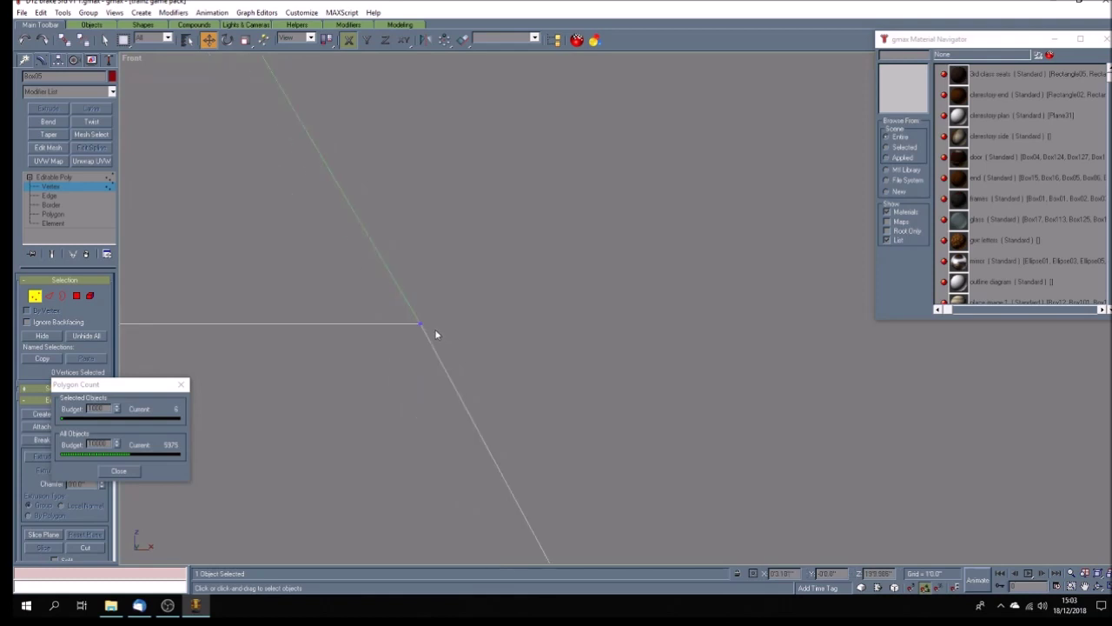
Step: Leave vertex editing and centre the box's pivot on the object, aligned to the world
{"action": "left_click", "coordinate": [69, 178]}
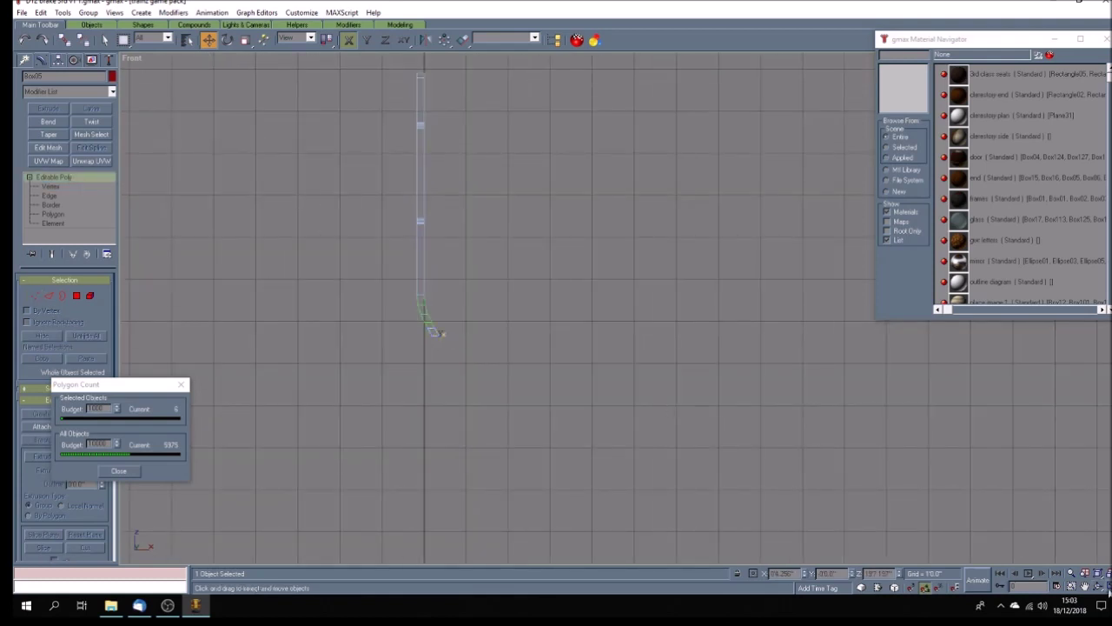
{"action": "left_click", "coordinate": [58, 60]}
{"action": "left_click", "coordinate": [80, 134]}
{"action": "left_click", "coordinate": [75, 193]}
{"action": "left_click", "coordinate": [81, 224]}
{"action": "left_click", "coordinate": [95, 137]}
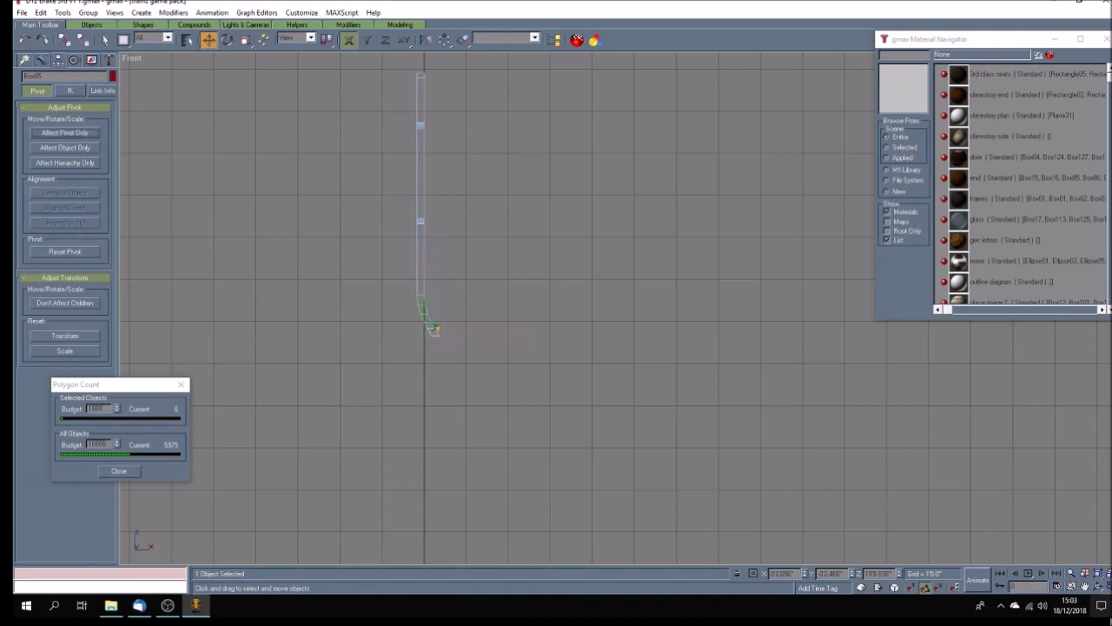
Step: Select the small box in the Left view and move it along X to the left end of the lower side's curved panel
{"action": "left_click", "coordinate": [1097, 587]}
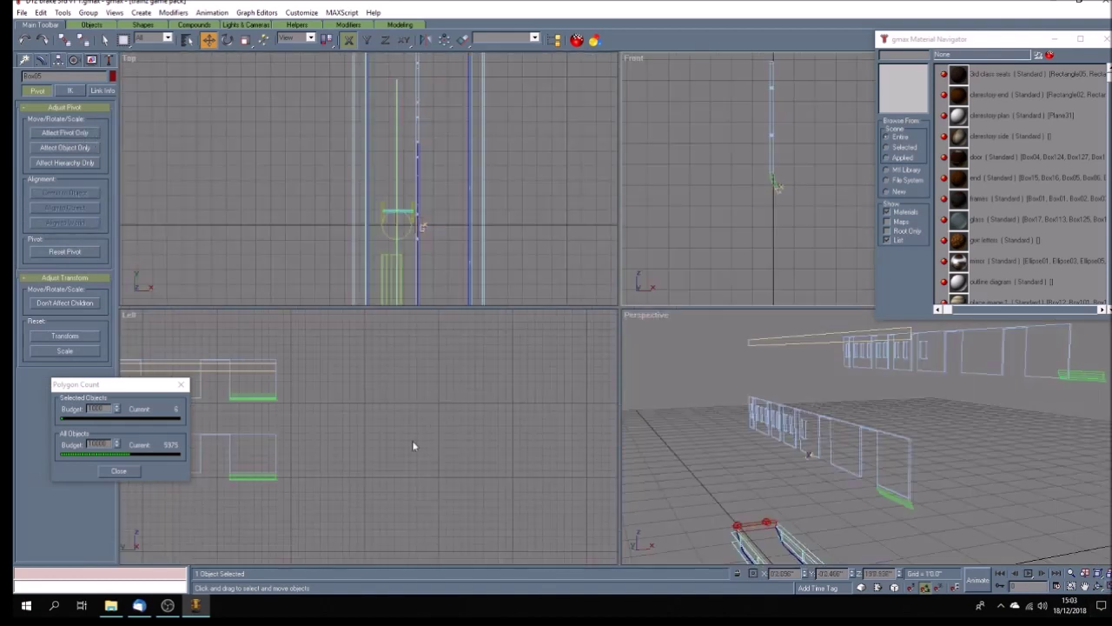
{"action": "left_click", "coordinate": [385, 442]}
{"action": "key", "text": "z"}
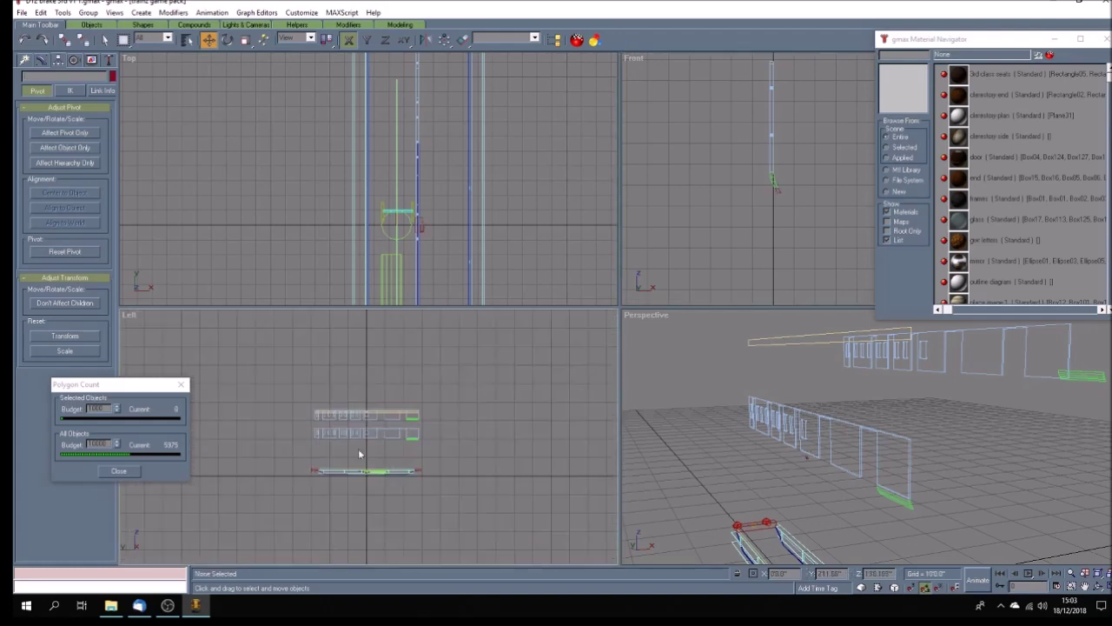
{"action": "scroll", "coordinate": [384, 437], "scroll_direction": "up", "scroll_amount": 5}
{"action": "scroll", "coordinate": [396, 446], "scroll_direction": "up", "scroll_amount": 4}
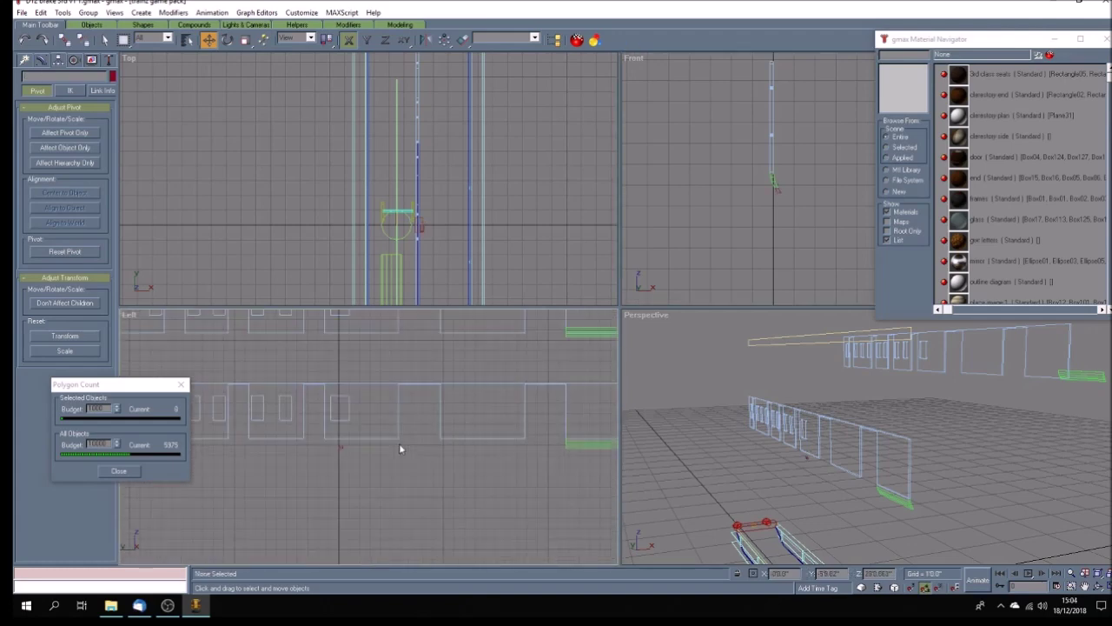
{"action": "left_click", "coordinate": [340, 447]}
{"action": "scroll", "coordinate": [350, 471], "scroll_direction": "up", "scroll_amount": 5}
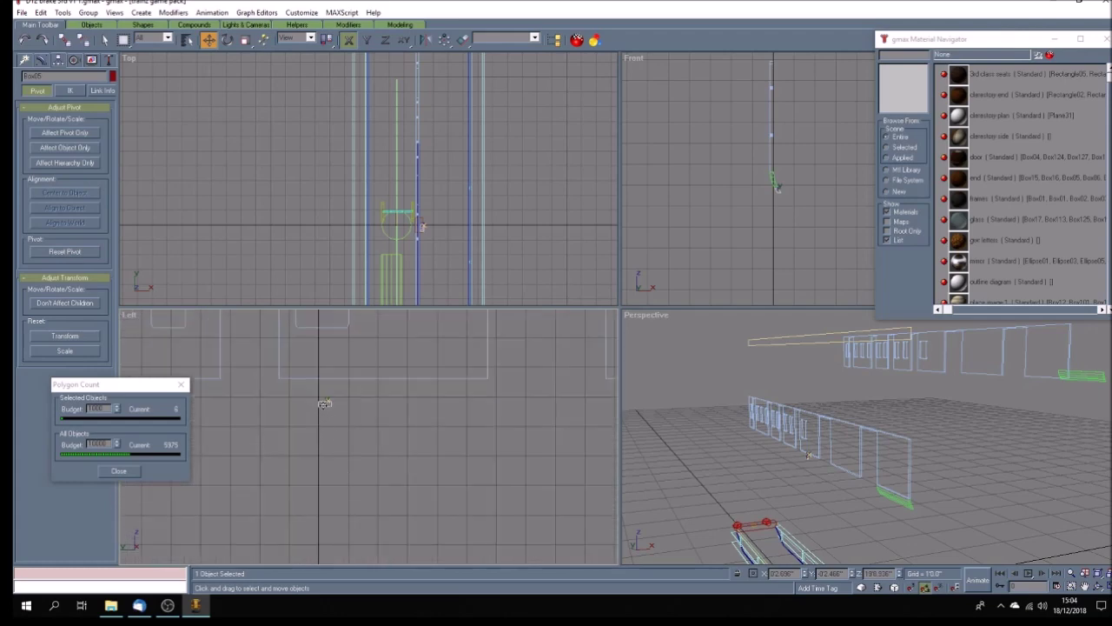
{"action": "scroll", "coordinate": [500, 403], "scroll_direction": "down", "scroll_amount": 4}
{"action": "scroll", "coordinate": [500, 402], "scroll_direction": "down", "scroll_amount": 2}
{"action": "scroll", "coordinate": [504, 399], "scroll_direction": "up", "scroll_amount": 3}
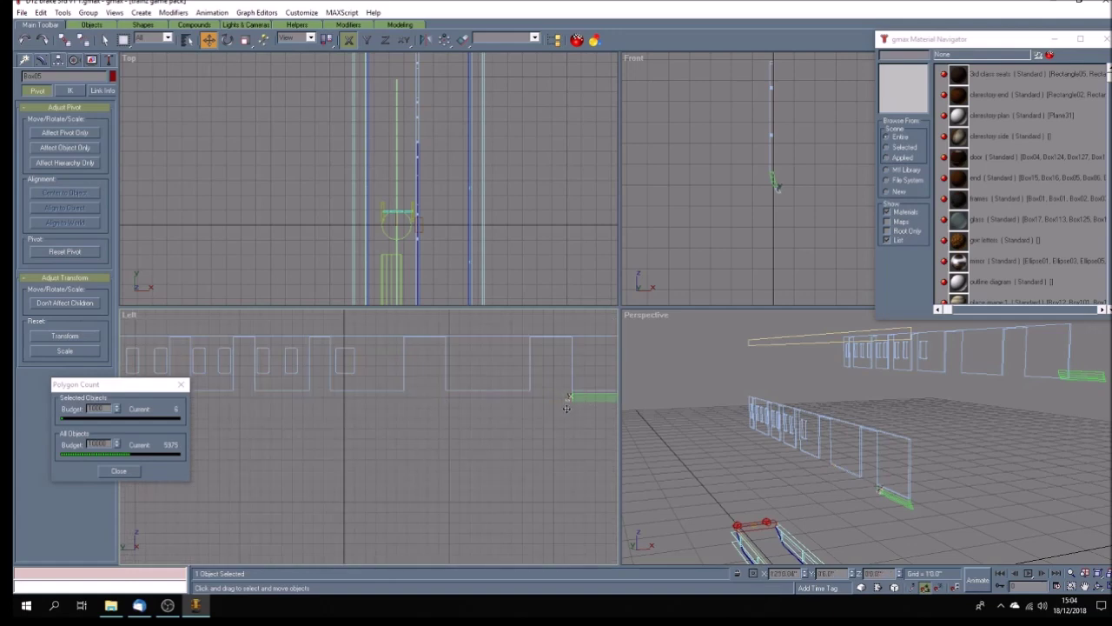
Step: Fine-tune the box along X so its right edge butts against the curved panel's left edge, and save the scene
{"action": "scroll", "coordinate": [582, 406], "scroll_direction": "up", "scroll_amount": 5}
{"action": "left_click", "coordinate": [389, 380]}
{"action": "left_click_drag", "start_coordinate": [390, 378], "coordinate": [394, 380]}
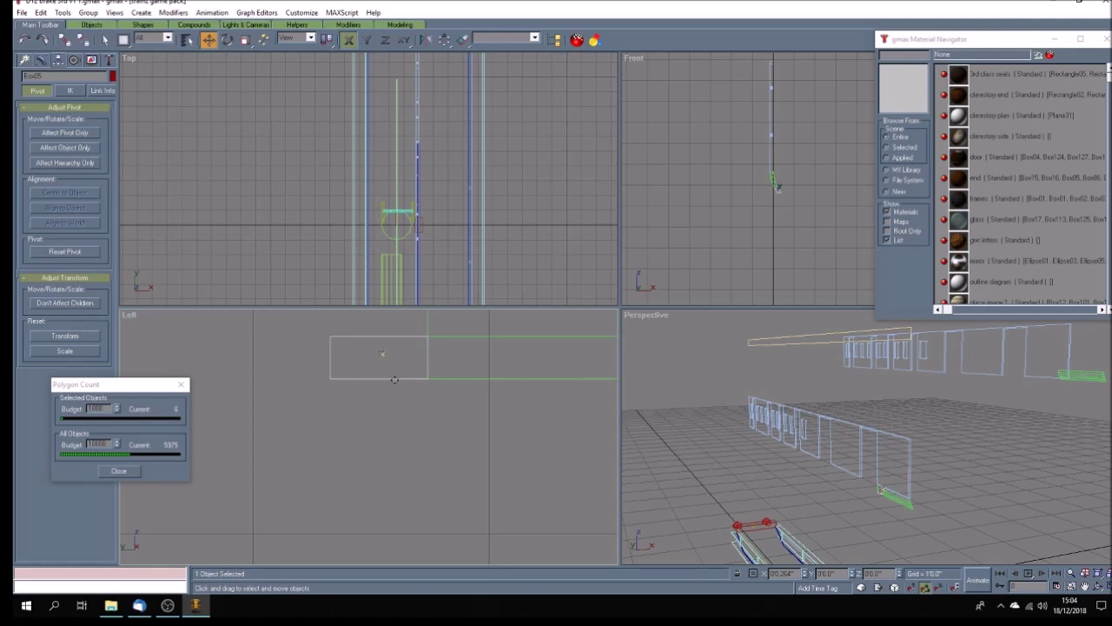
{"action": "scroll", "coordinate": [437, 336], "scroll_direction": "up", "scroll_amount": 5}
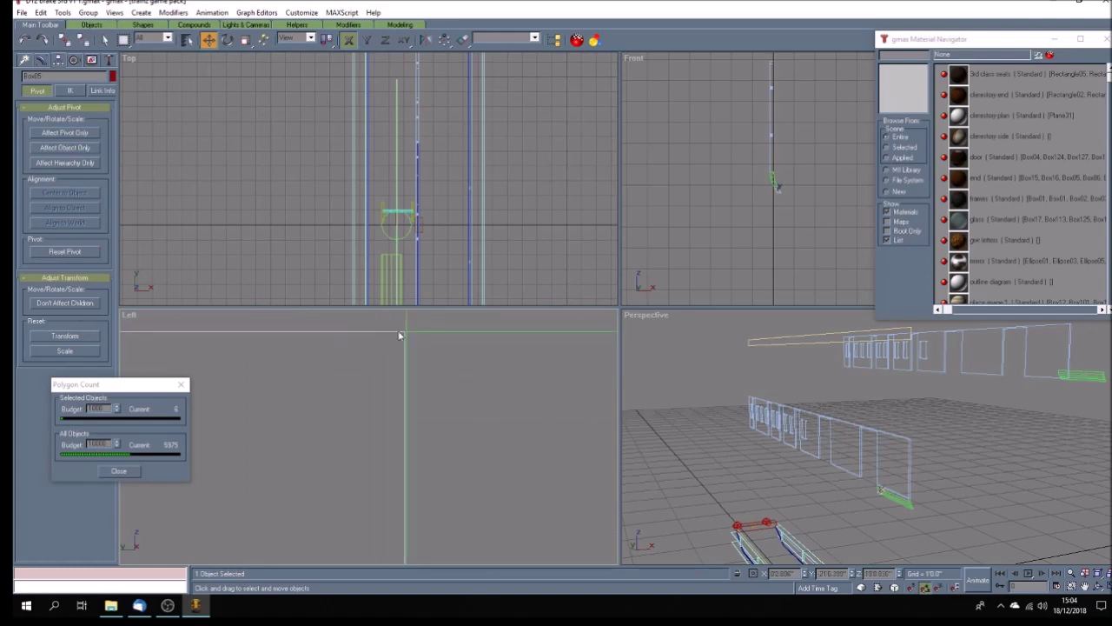
{"action": "left_click_drag", "start_coordinate": [400, 335], "coordinate": [382, 332]}
{"action": "scroll", "coordinate": [463, 378], "scroll_direction": "down", "scroll_amount": 5}
{"action": "scroll", "coordinate": [462, 392], "scroll_direction": "up", "scroll_amount": 4}
{"action": "key", "text": "ctrl+s"}
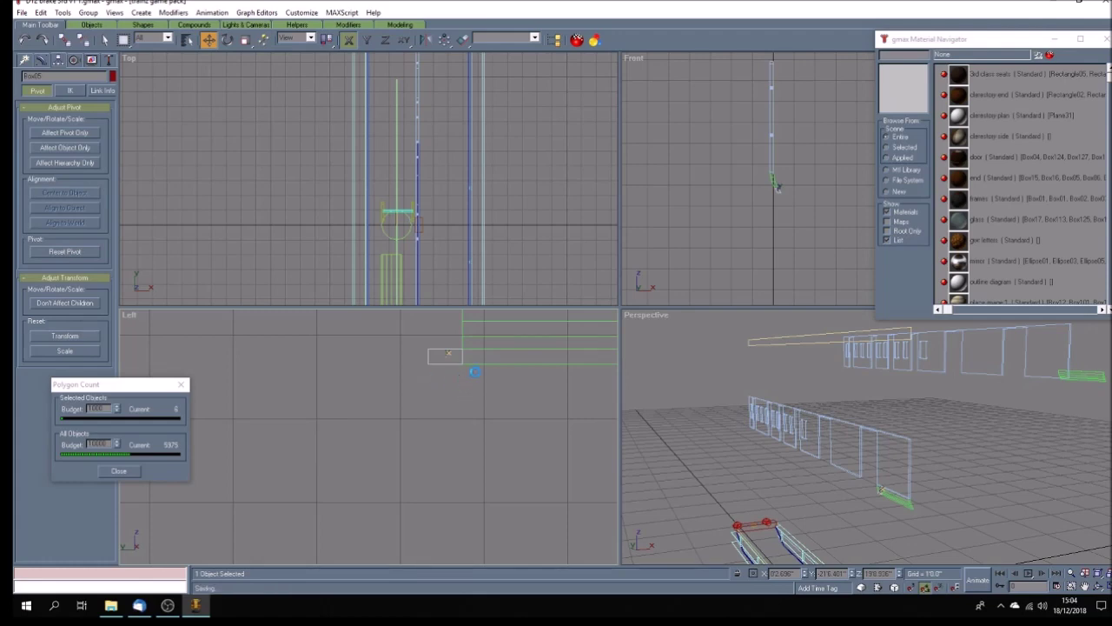
Step: Copy the curved panel along X beneath the adjacent wall section and align its right edge with that section's right edge
{"action": "scroll", "coordinate": [490, 379], "scroll_direction": "down", "scroll_amount": 2}
{"action": "scroll", "coordinate": [490, 373], "scroll_direction": "down", "scroll_amount": 3}
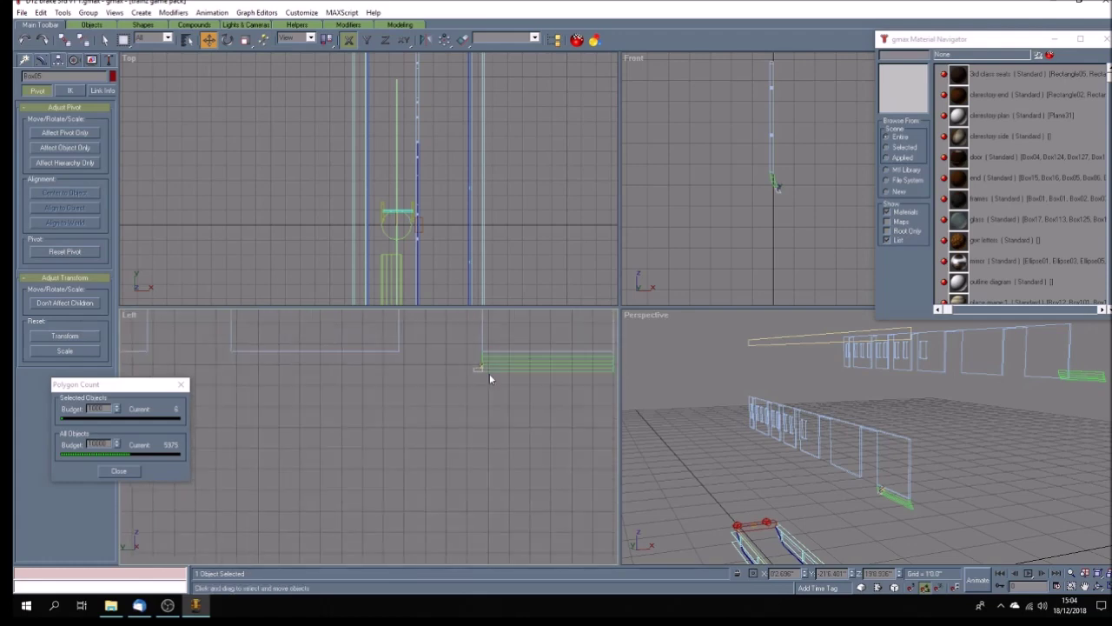
{"action": "left_click", "coordinate": [514, 365]}
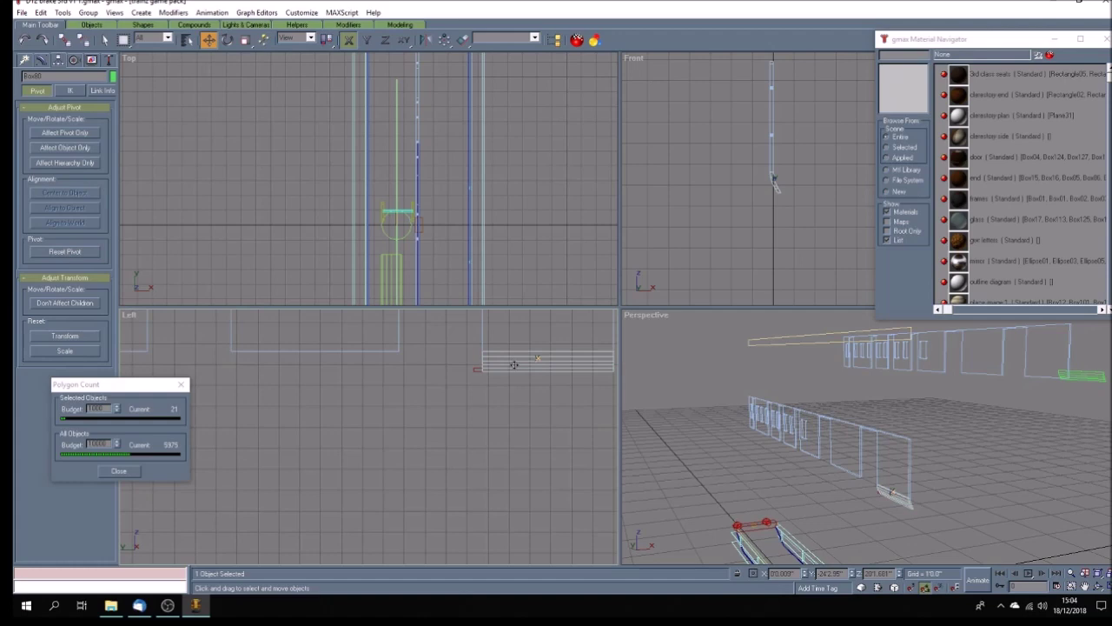
{"action": "left_click_drag", "start_coordinate": [513, 364], "coordinate": [299, 365], "text": "shift"}
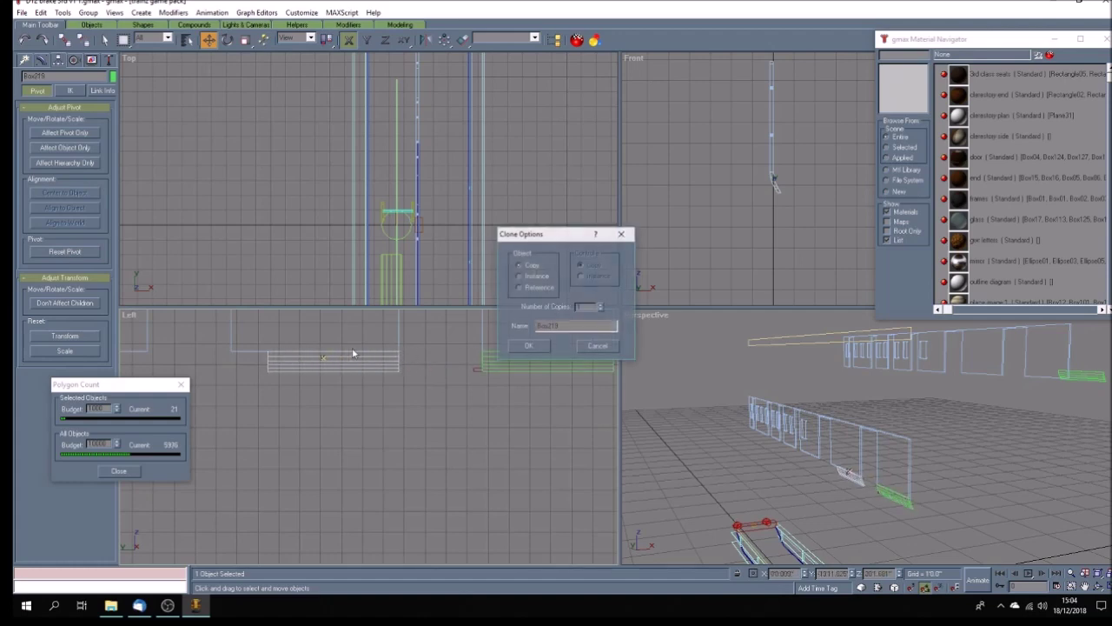
{"action": "left_click", "coordinate": [532, 346]}
{"action": "left_click", "coordinate": [445, 354]}
{"action": "scroll", "coordinate": [395, 347], "scroll_direction": "up", "scroll_amount": 4}
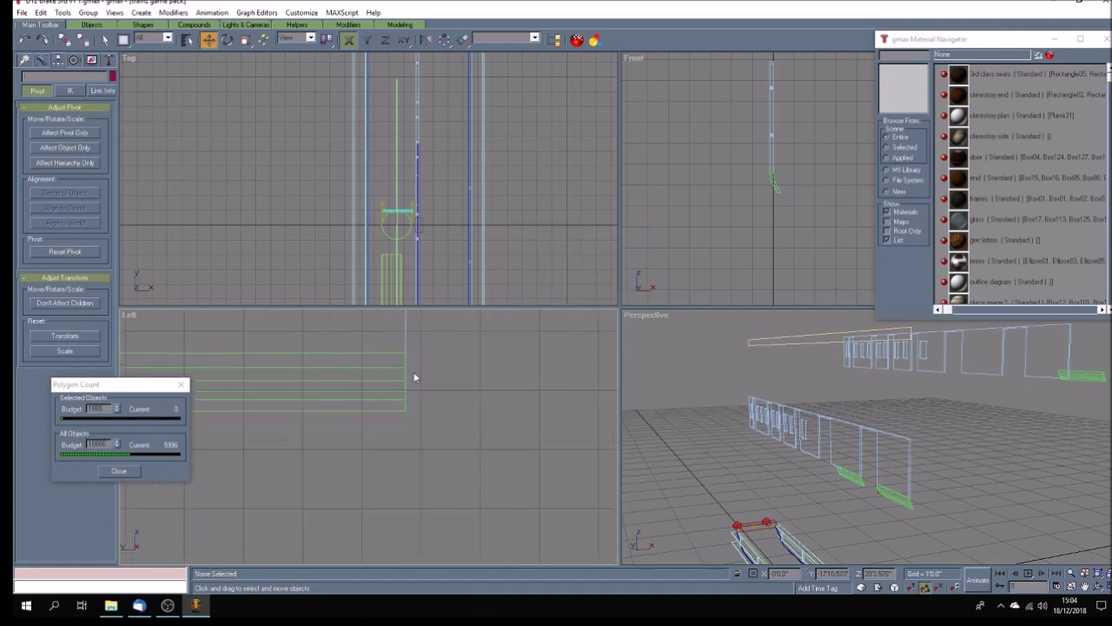
{"action": "scroll", "coordinate": [395, 342], "scroll_direction": "up", "scroll_amount": 5}
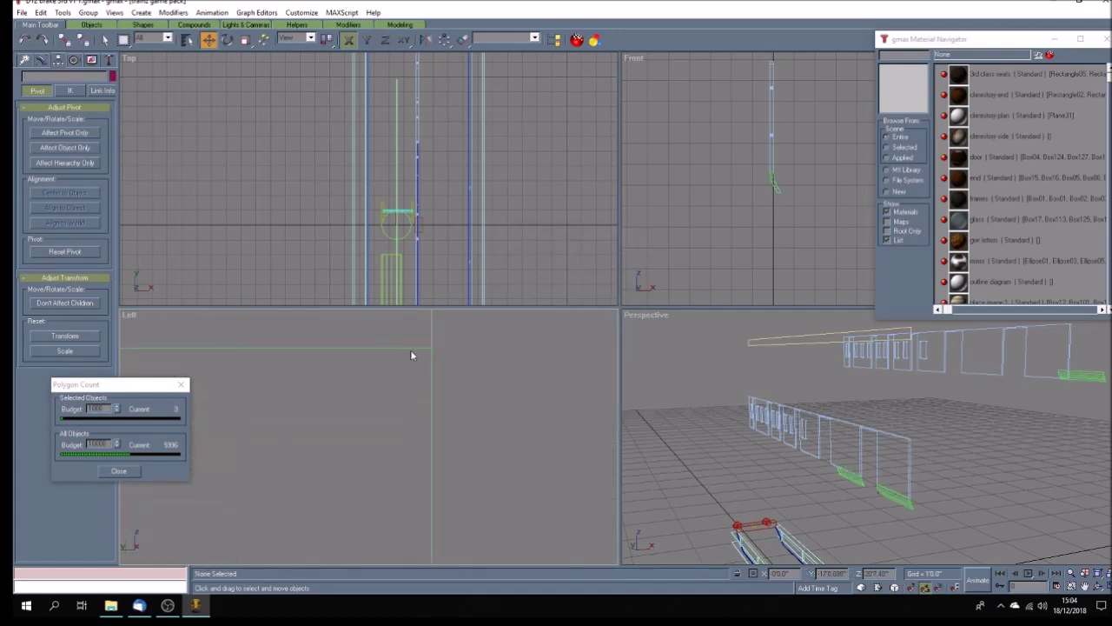
{"action": "left_click", "coordinate": [443, 345]}
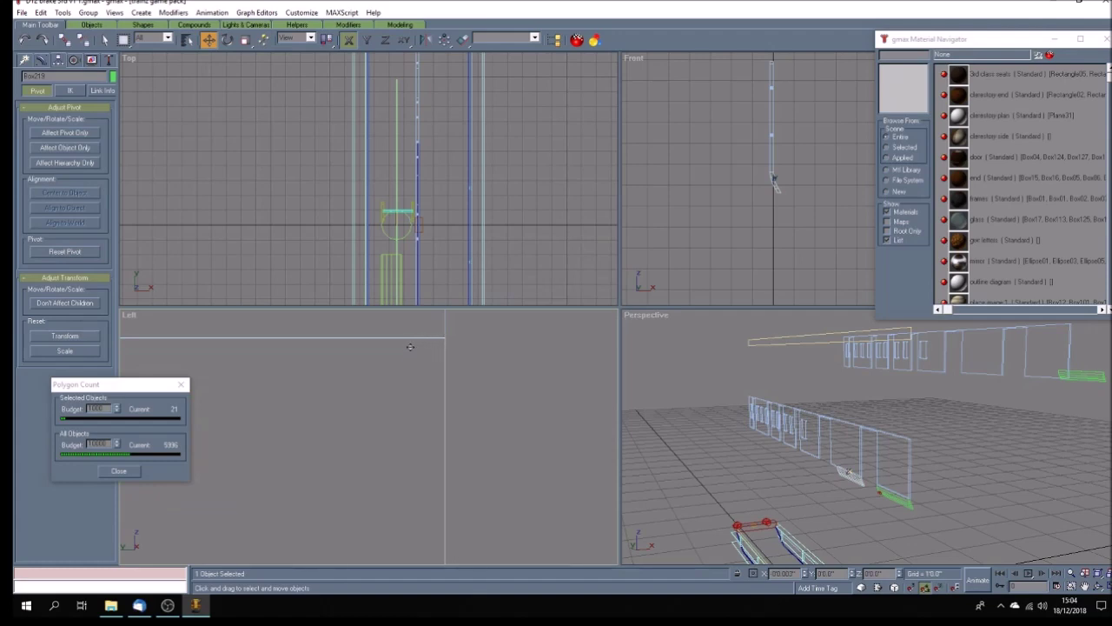
{"action": "scroll", "coordinate": [532, 367], "scroll_direction": "down", "scroll_amount": 5}
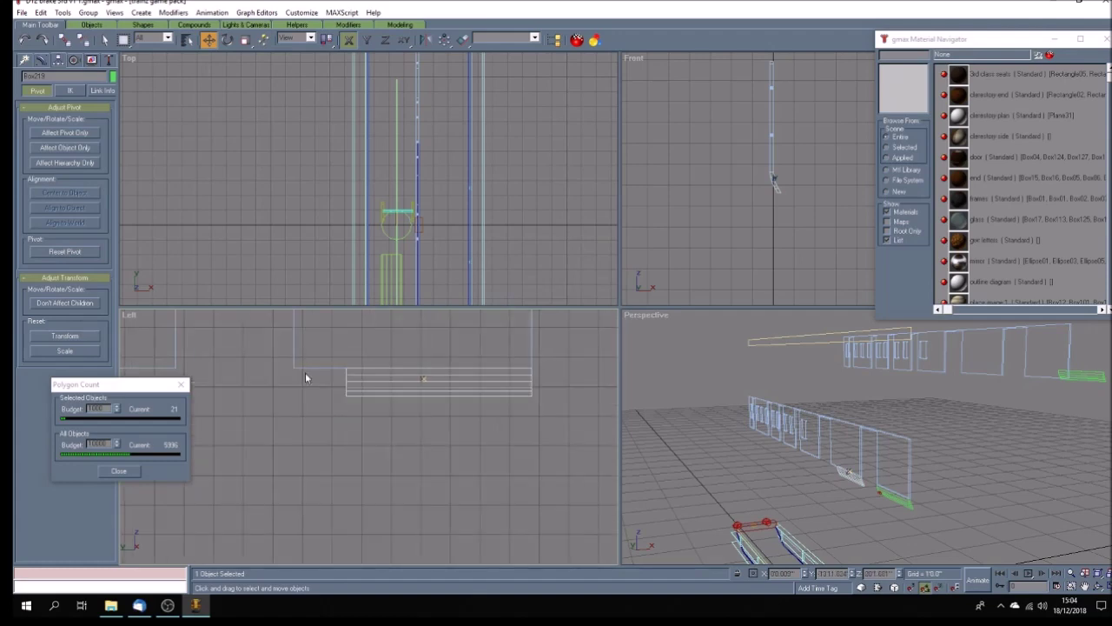
Step: Move the copied panel's 12 left end vertices along X to the wall section's left edge, finishing vertex editing
{"action": "left_click", "coordinate": [41, 59]}
{"action": "left_click", "coordinate": [29, 177]}
{"action": "left_click", "coordinate": [44, 187]}
{"action": "left_click_drag", "start_coordinate": [388, 351], "coordinate": [326, 421]}
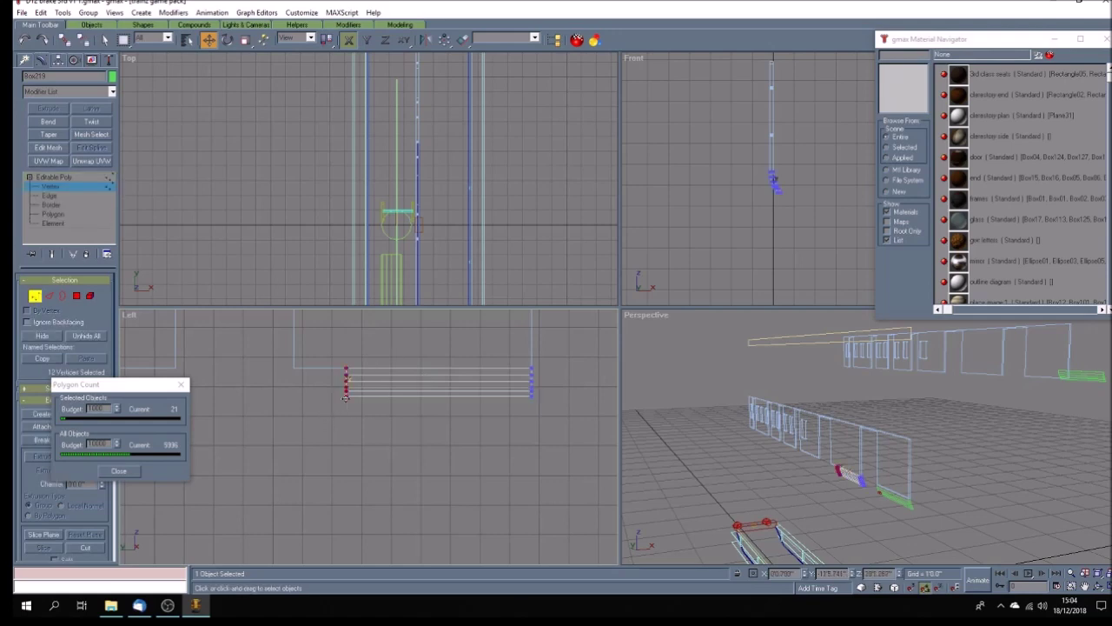
{"action": "scroll", "coordinate": [293, 383], "scroll_direction": "up", "scroll_amount": 10}
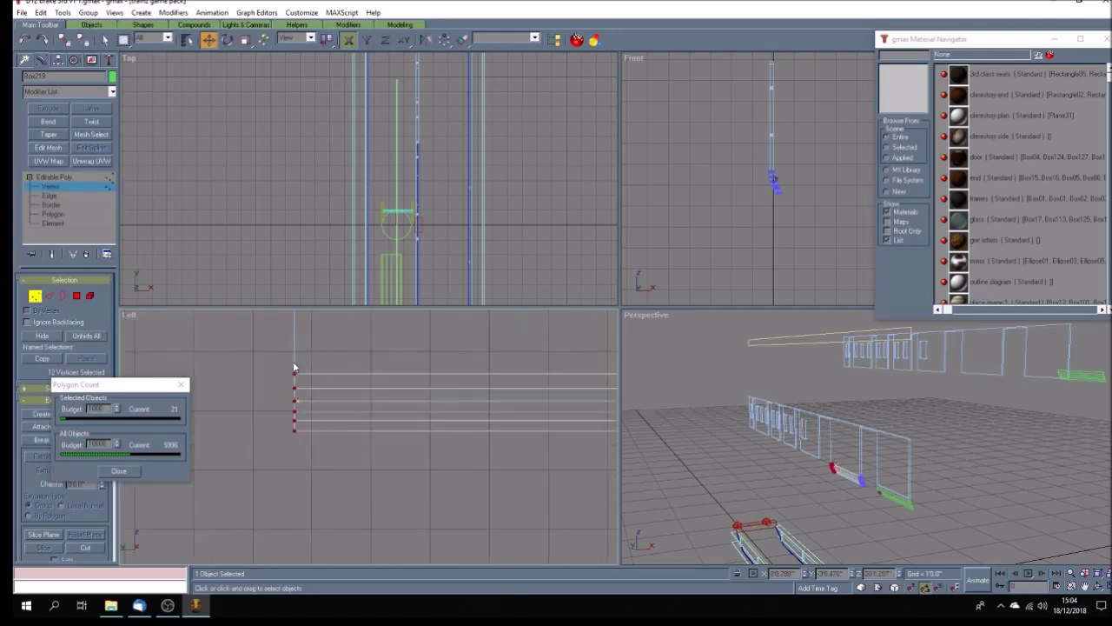
{"action": "scroll", "coordinate": [273, 357], "scroll_direction": "up", "scroll_amount": 5}
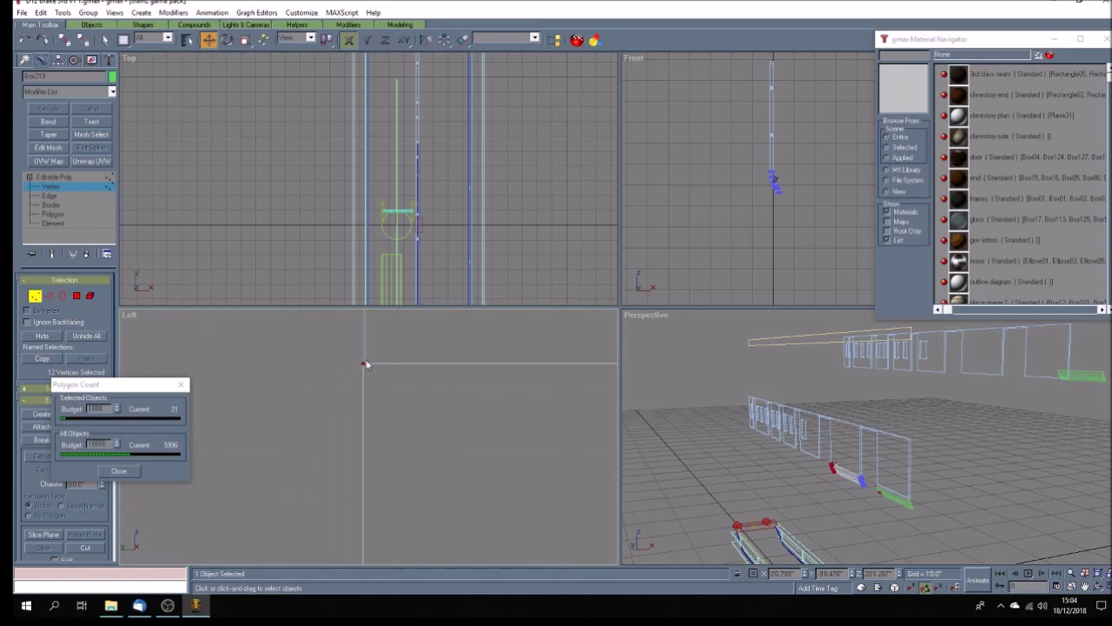
{"action": "left_click", "coordinate": [364, 363]}
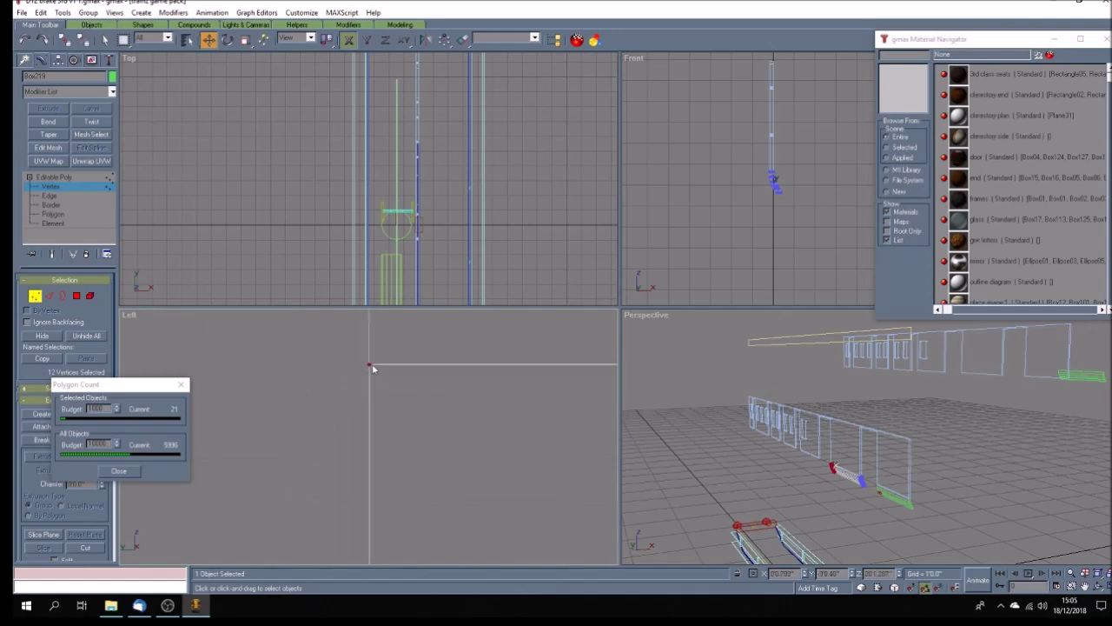
{"action": "scroll", "coordinate": [367, 372], "scroll_direction": "down", "scroll_amount": 5}
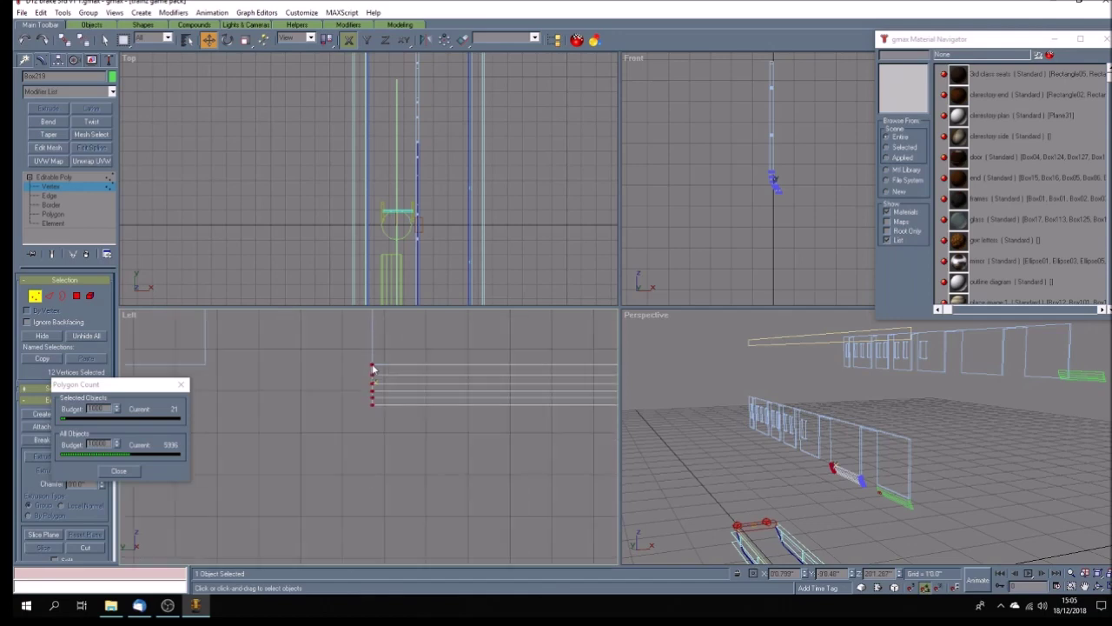
{"action": "left_click", "coordinate": [96, 178]}
Step: Copy the widened panel along X beneath the next wall section with a window and align their right edges
{"action": "left_click_drag", "start_coordinate": [391, 374], "coordinate": [213, 373], "text": "shift"}
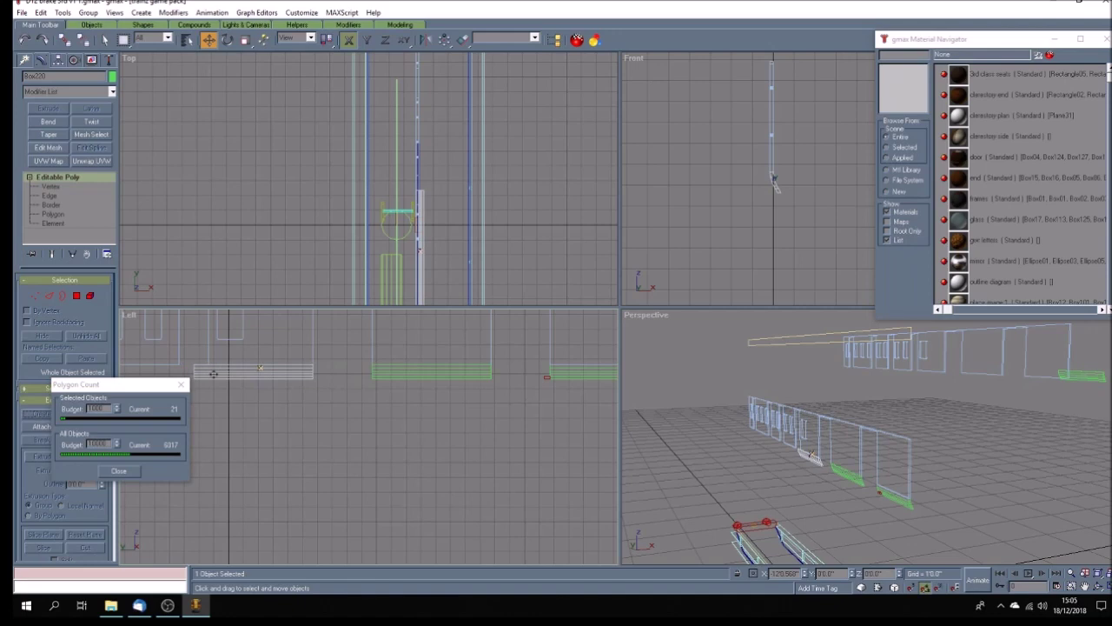
{"action": "left_click", "coordinate": [530, 348]}
{"action": "left_click", "coordinate": [336, 379]}
{"action": "scroll", "coordinate": [330, 374], "scroll_direction": "up", "scroll_amount": 6}
{"action": "scroll", "coordinate": [288, 313], "scroll_direction": "up", "scroll_amount": 4}
{"action": "left_click_drag", "start_coordinate": [309, 451], "coordinate": [478, 417]}
{"action": "scroll", "coordinate": [478, 416], "scroll_direction": "down", "scroll_amount": 3}
{"action": "scroll", "coordinate": [380, 422], "scroll_direction": "up", "scroll_amount": 4}
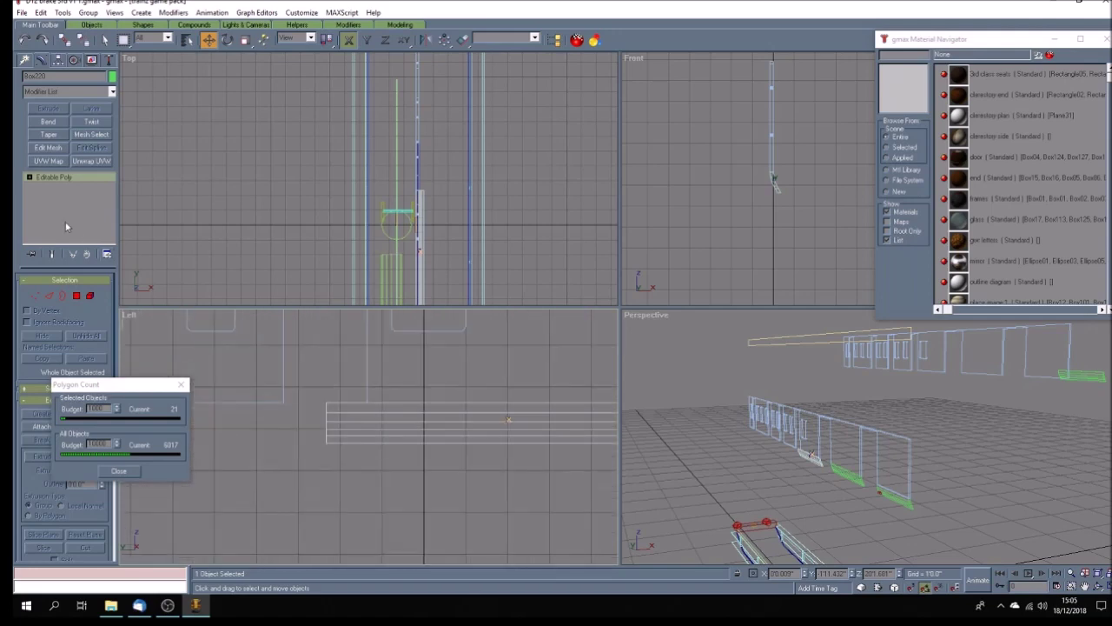
Step: Move the copied panel's 12 left end vertices along X to the left edge of the one-window wall section, finishing vertex editing
{"action": "left_click", "coordinate": [29, 177]}
{"action": "left_click", "coordinate": [51, 186]}
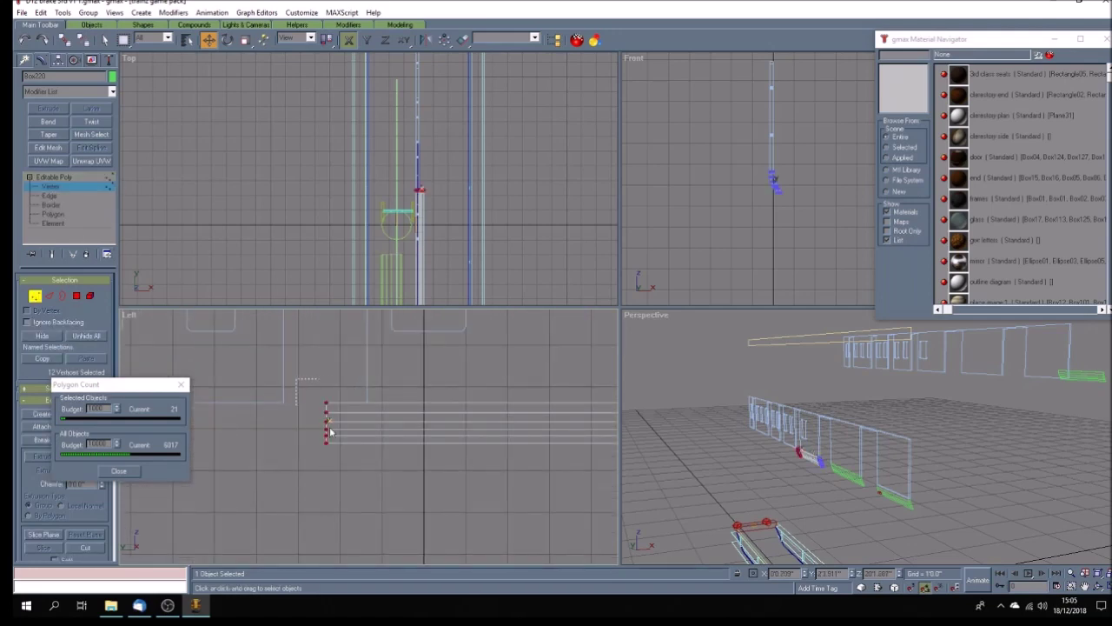
{"action": "scroll", "coordinate": [360, 448], "scroll_direction": "up", "scroll_amount": 4}
{"action": "scroll", "coordinate": [318, 400], "scroll_direction": "down", "scroll_amount": 2}
{"action": "scroll", "coordinate": [334, 337], "scroll_direction": "up", "scroll_amount": 1}
{"action": "left_click_drag", "start_coordinate": [248, 343], "coordinate": [364, 353]}
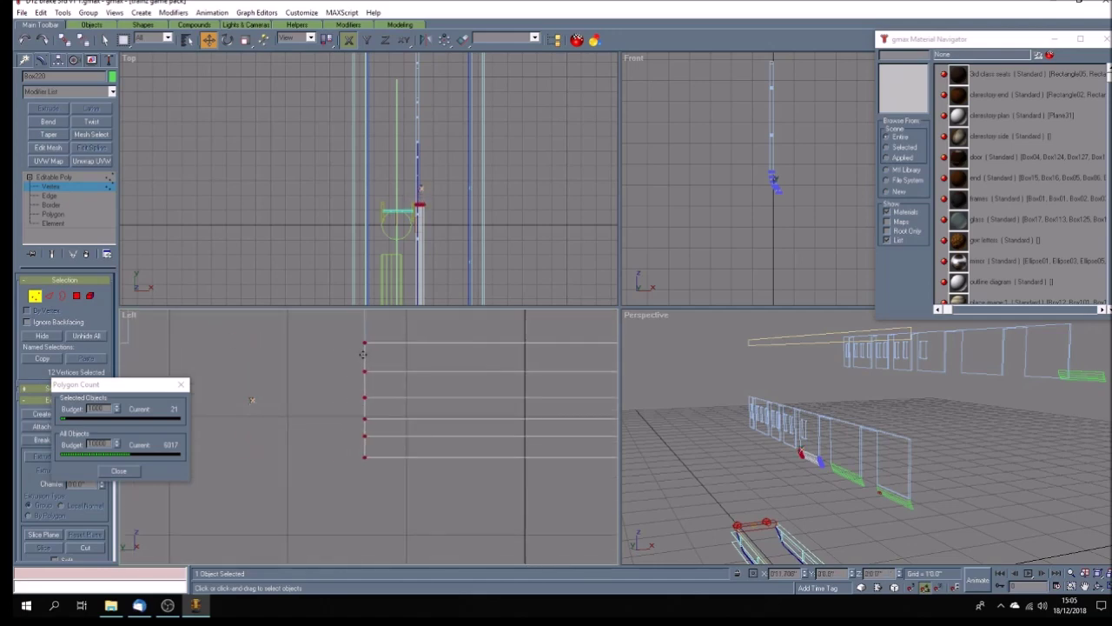
{"action": "scroll", "coordinate": [363, 353], "scroll_direction": "up", "scroll_amount": 8}
{"action": "scroll", "coordinate": [333, 335], "scroll_direction": "up", "scroll_amount": 3}
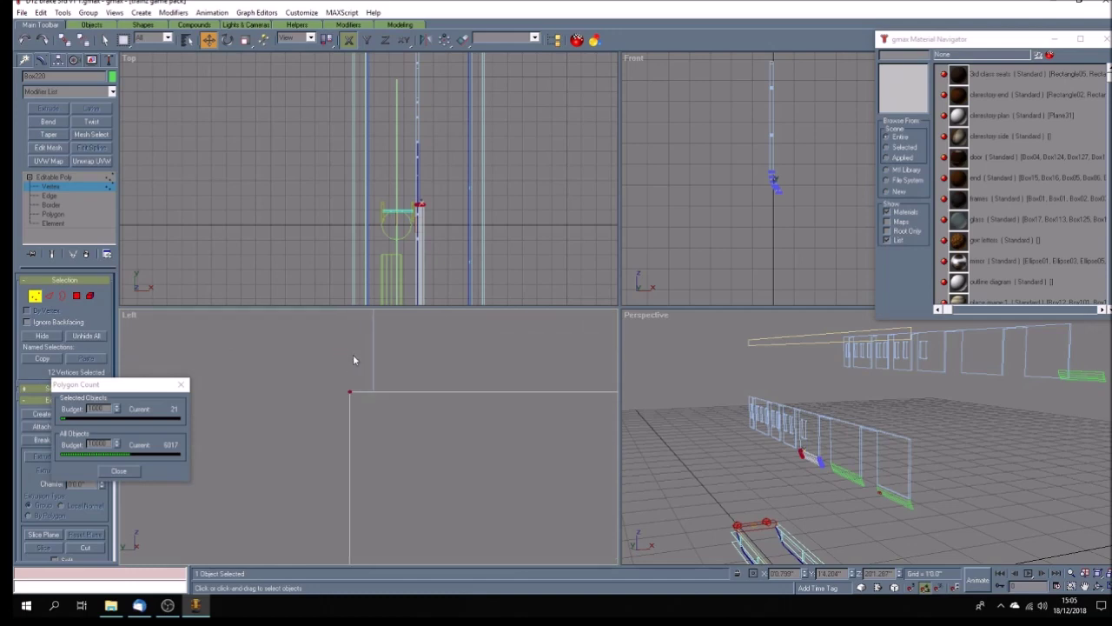
{"action": "left_click_drag", "start_coordinate": [350, 394], "coordinate": [372, 408]}
{"action": "scroll", "coordinate": [365, 393], "scroll_direction": "down", "scroll_amount": 5}
{"action": "scroll", "coordinate": [365, 394], "scroll_direction": "down", "scroll_amount": 3}
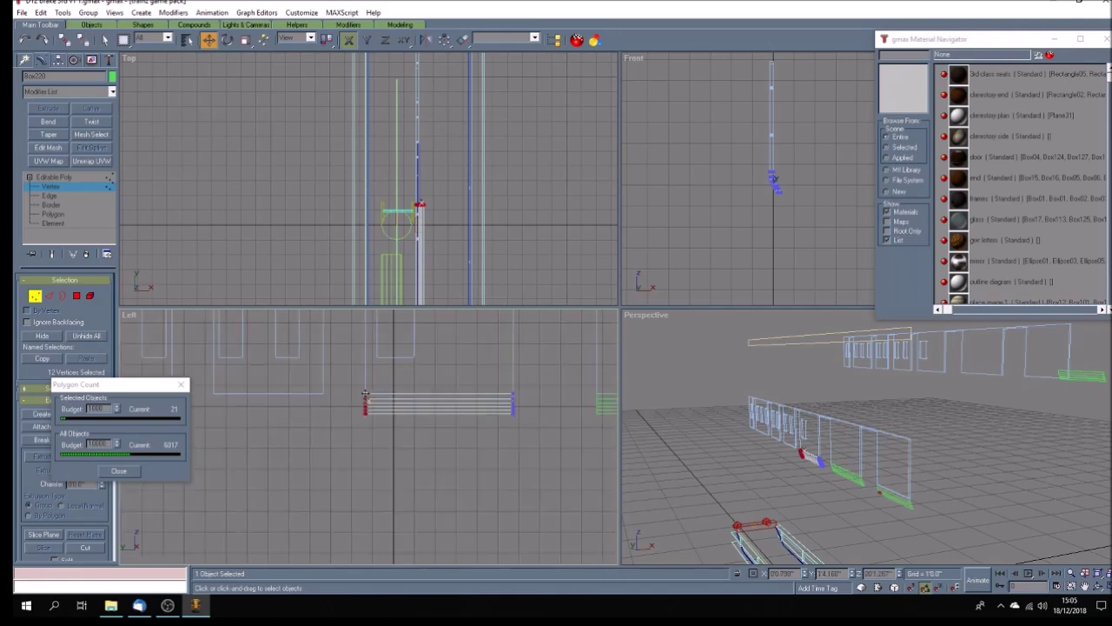
{"action": "left_click", "coordinate": [100, 178]}
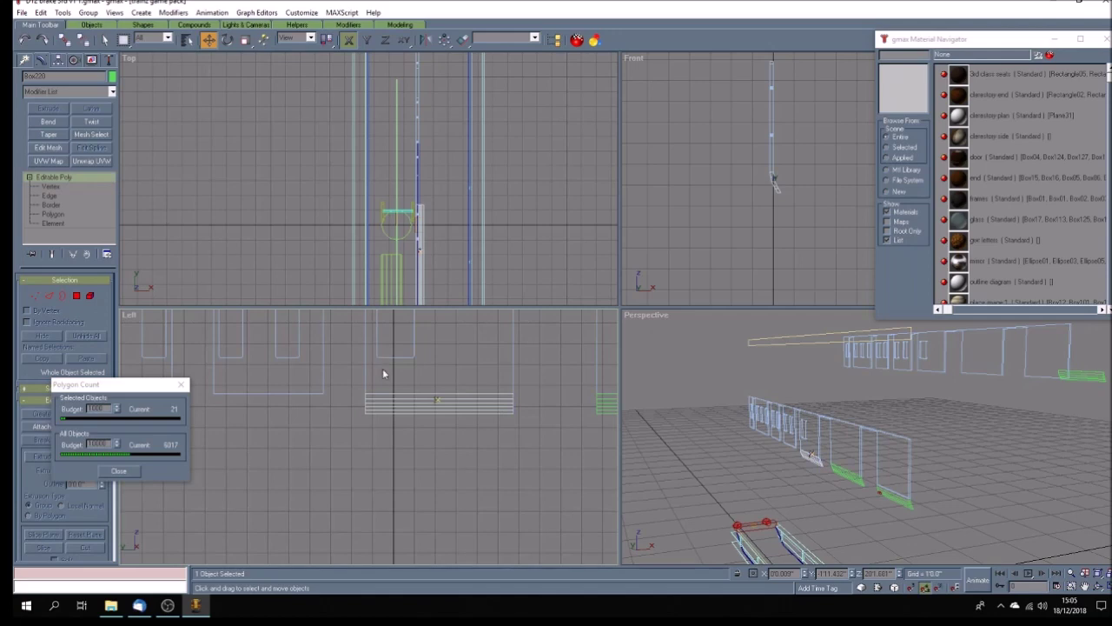
Step: Copy the fitted panel along X beneath the adjacent two-window wall section and align their right edges
{"action": "left_click_drag", "start_coordinate": [401, 405], "coordinate": [213, 404], "text": "shift"}
{"action": "left_click", "coordinate": [530, 346]}
{"action": "left_click", "coordinate": [333, 397]}
{"action": "scroll", "coordinate": [306, 382], "scroll_direction": "up", "scroll_amount": 3}
{"action": "scroll", "coordinate": [317, 395], "scroll_direction": "up", "scroll_amount": 3}
{"action": "left_click_drag", "start_coordinate": [265, 373], "coordinate": [276, 377]}
{"action": "key", "text": "ctrl+z"}
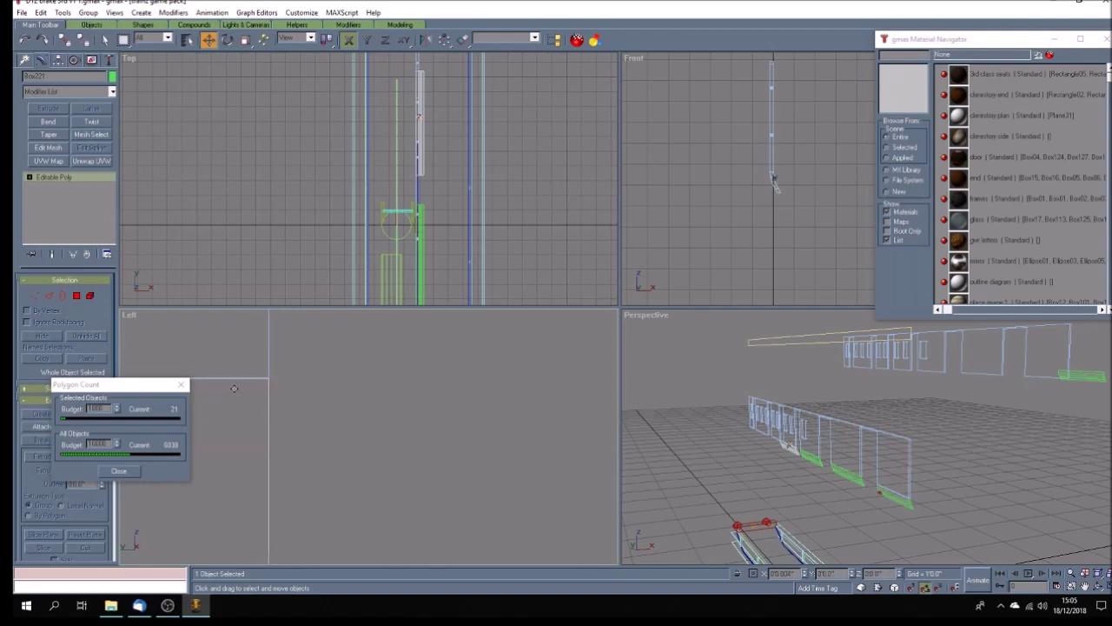
Step: Shorten the copied panel by moving its 12 left end vertices along X to the two-window section's left edge, finishing vertex editing
{"action": "scroll", "coordinate": [419, 392], "scroll_direction": "down", "scroll_amount": 10}
{"action": "scroll", "coordinate": [400, 406], "scroll_direction": "up", "scroll_amount": 4}
{"action": "left_click", "coordinate": [29, 177]}
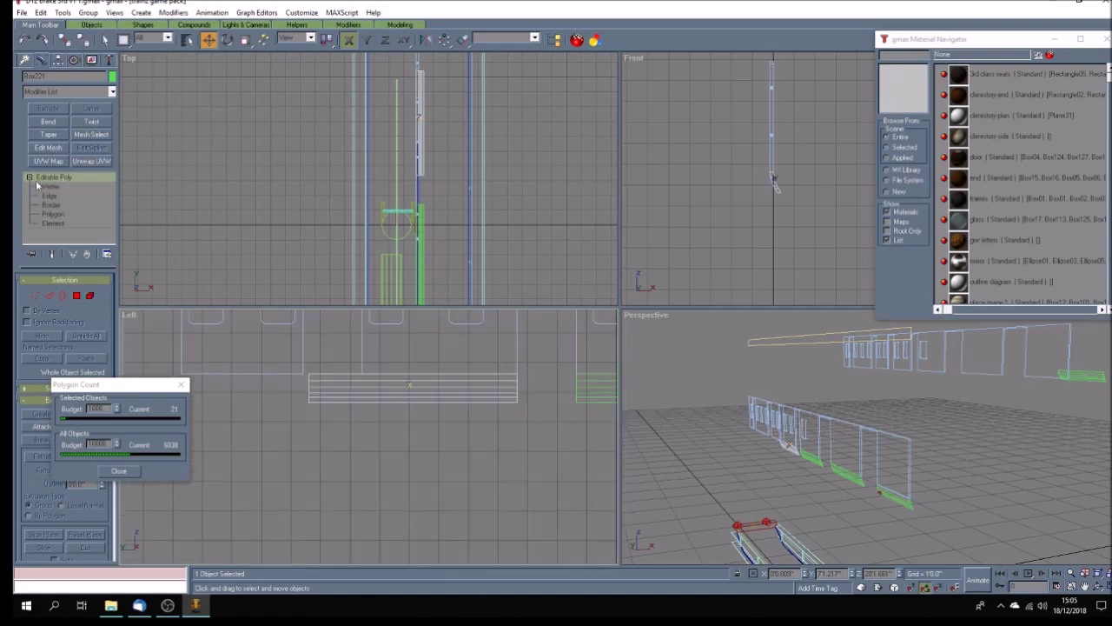
{"action": "left_click", "coordinate": [50, 186]}
{"action": "left_click_drag", "start_coordinate": [299, 344], "coordinate": [326, 426]}
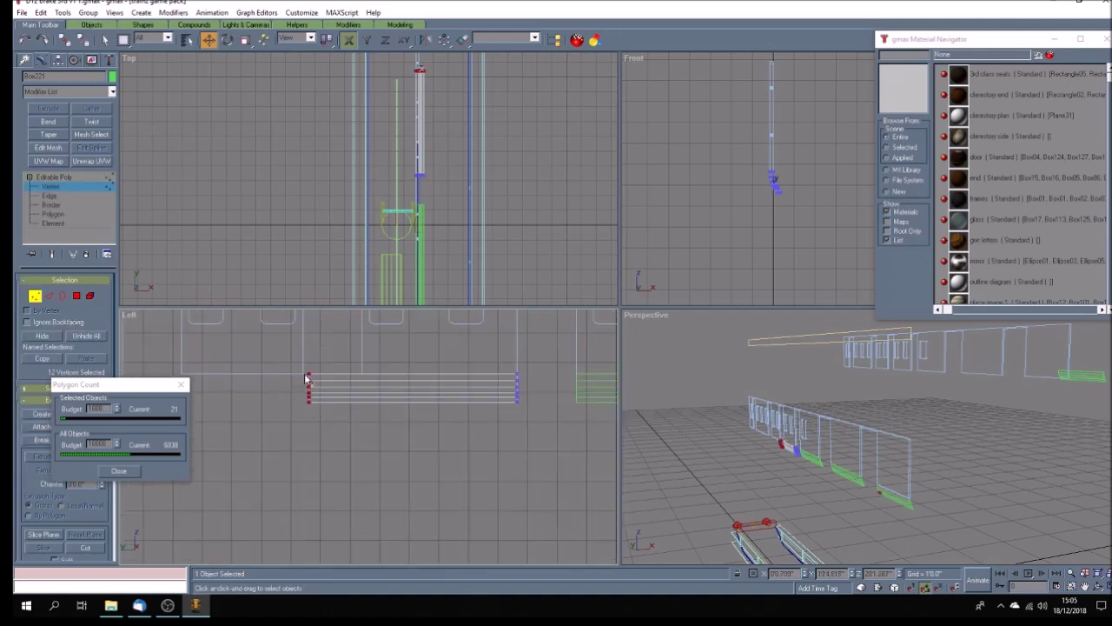
{"action": "left_click_drag", "start_coordinate": [306, 374], "coordinate": [360, 377]}
{"action": "scroll", "coordinate": [360, 378], "scroll_direction": "up", "scroll_amount": 5}
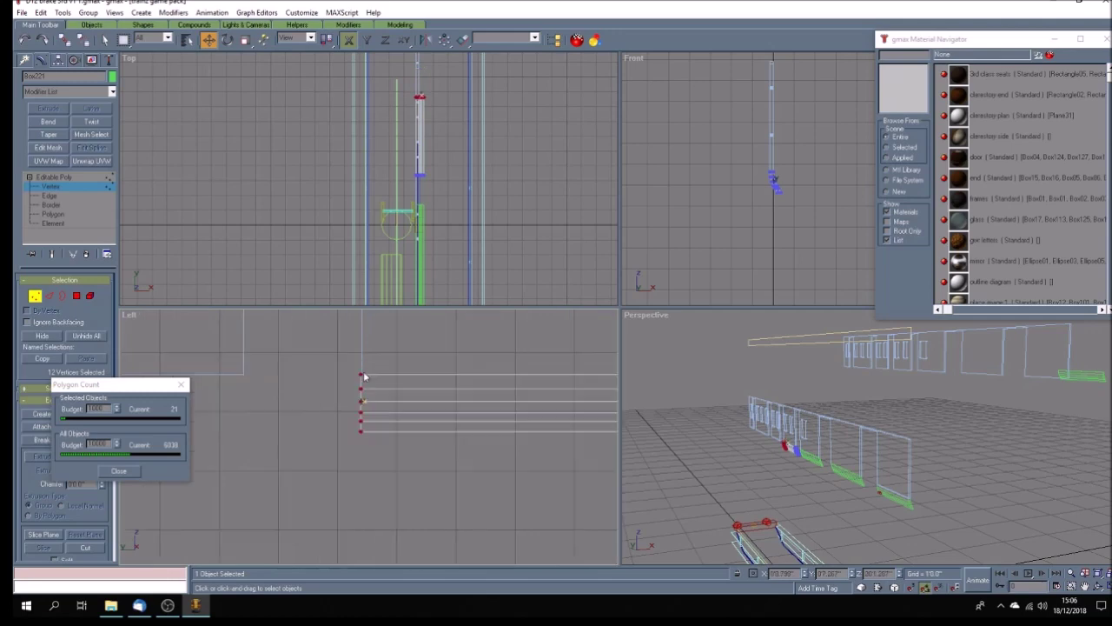
{"action": "scroll", "coordinate": [294, 438], "scroll_direction": "up", "scroll_amount": 3}
{"action": "left_click_drag", "start_coordinate": [264, 416], "coordinate": [317, 414]}
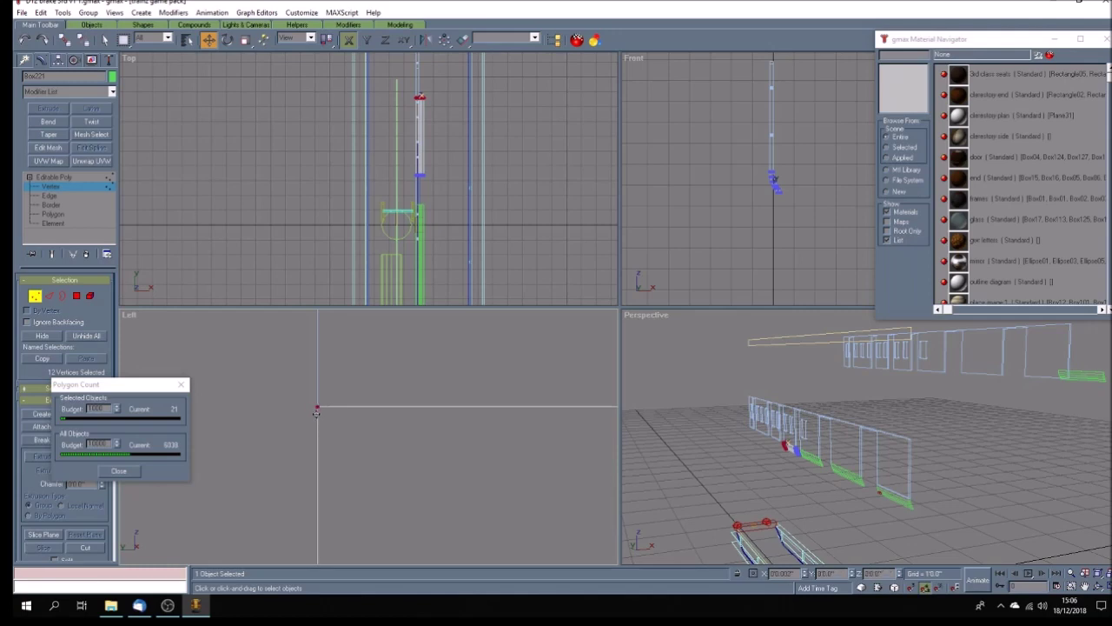
{"action": "left_click_drag", "start_coordinate": [316, 414], "coordinate": [316, 415]}
{"action": "left_click", "coordinate": [336, 413]}
{"action": "scroll", "coordinate": [382, 415], "scroll_direction": "down", "scroll_amount": 6}
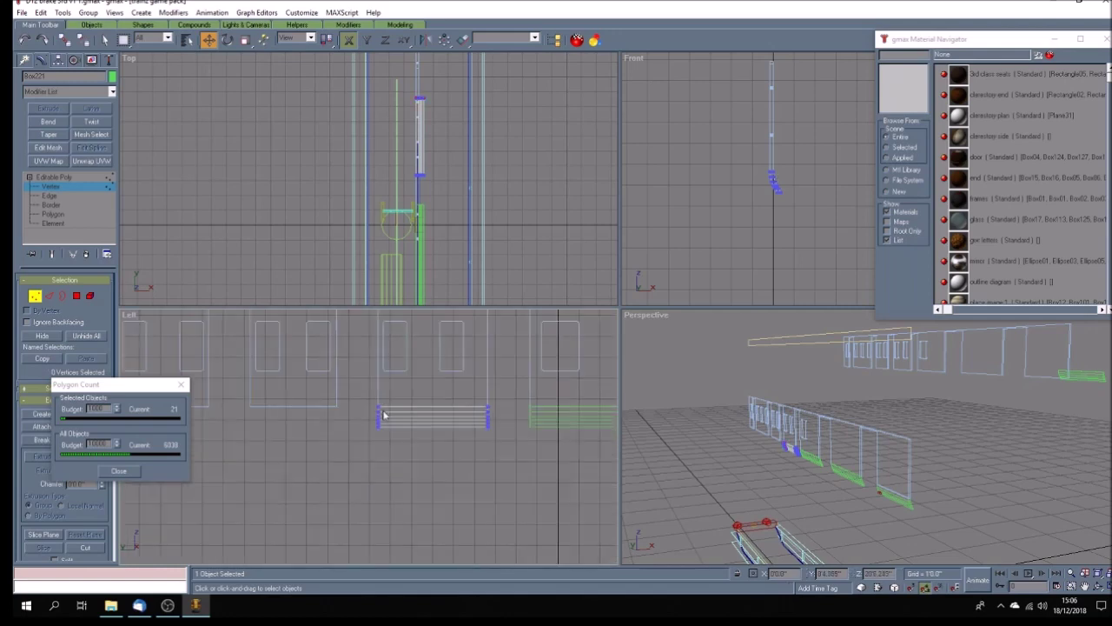
{"action": "left_click", "coordinate": [88, 178]}
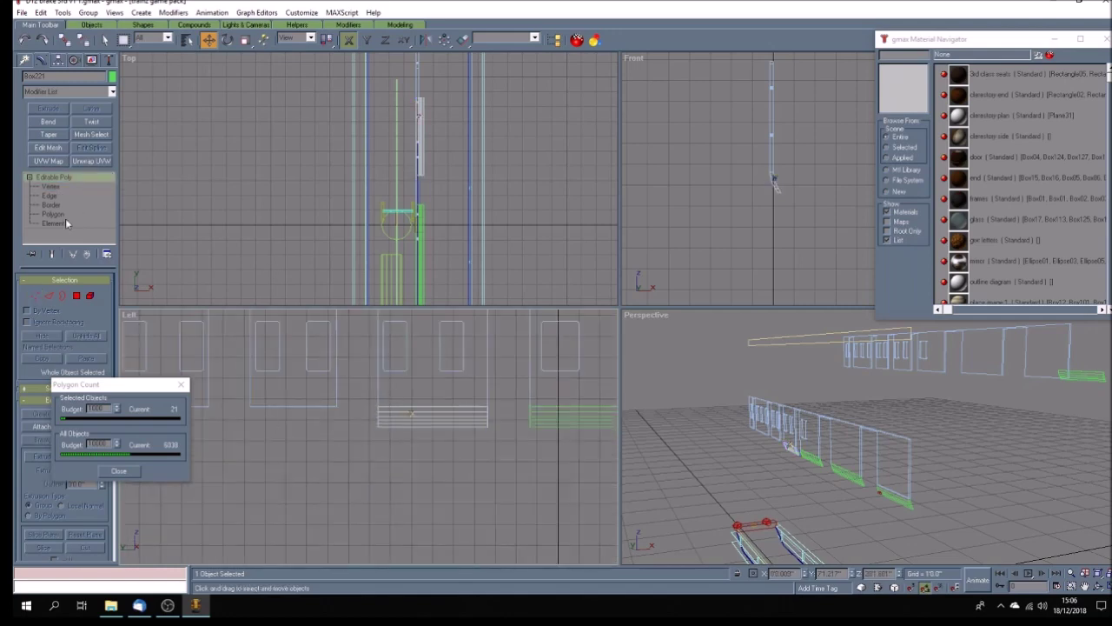
Step: Copy the shortened panel along X beneath the next two-window wall section and align its right edge with that section's right edge
{"action": "left_click_drag", "start_coordinate": [407, 426], "coordinate": [250, 422], "text": "shift"}
{"action": "left_click", "coordinate": [528, 347]}
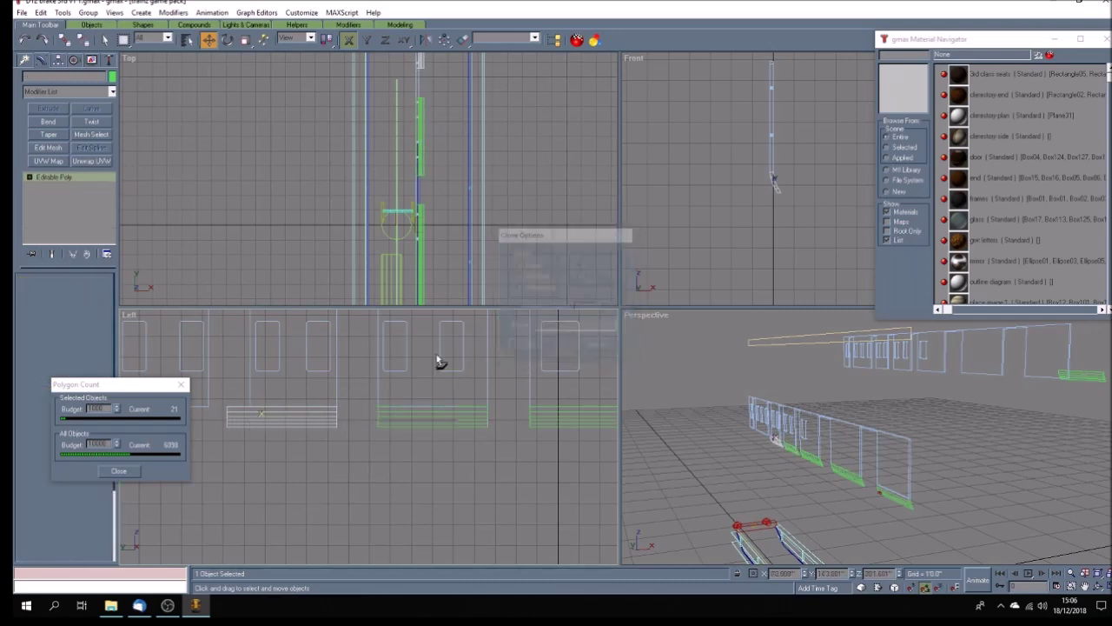
{"action": "left_click", "coordinate": [348, 416]}
{"action": "scroll", "coordinate": [347, 411], "scroll_direction": "up", "scroll_amount": 8}
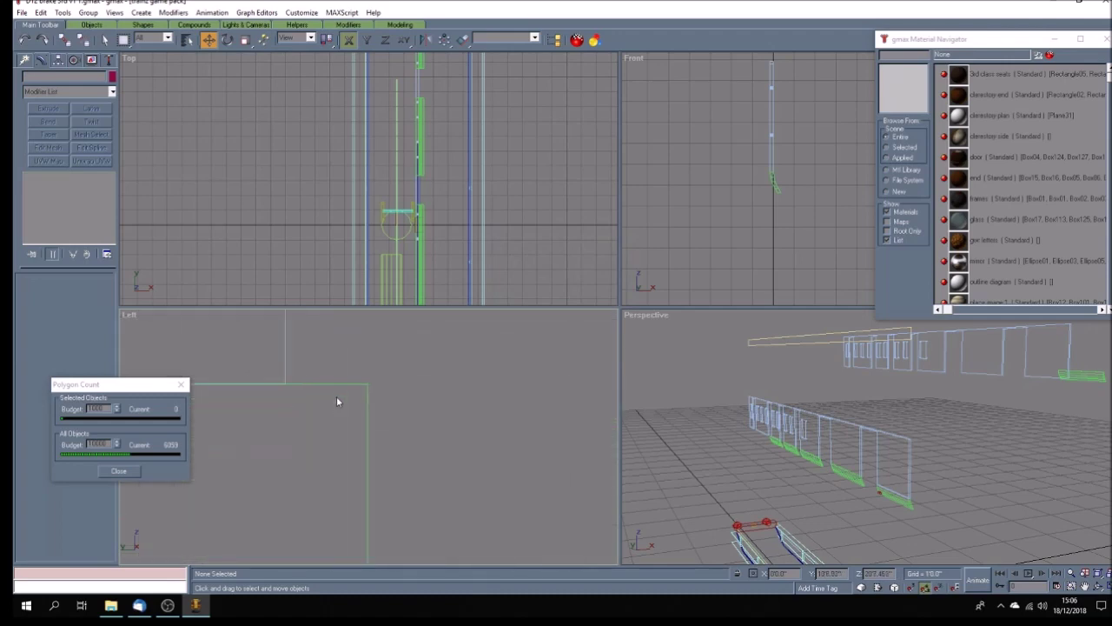
{"action": "left_click_drag", "start_coordinate": [366, 393], "coordinate": [248, 400]}
{"action": "scroll", "coordinate": [417, 397], "scroll_direction": "down", "scroll_amount": 10}
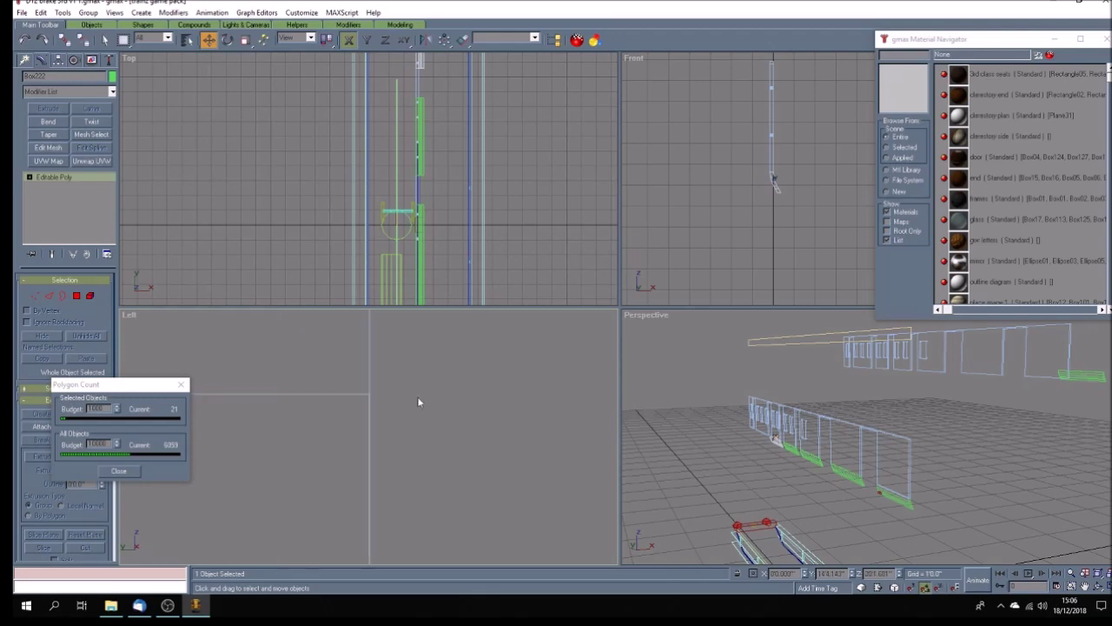
Step: Move the new panel's 12 left end vertices along X to the second two-window section's left edge and leave vertex editing
{"action": "scroll", "coordinate": [403, 398], "scroll_direction": "up", "scroll_amount": 3}
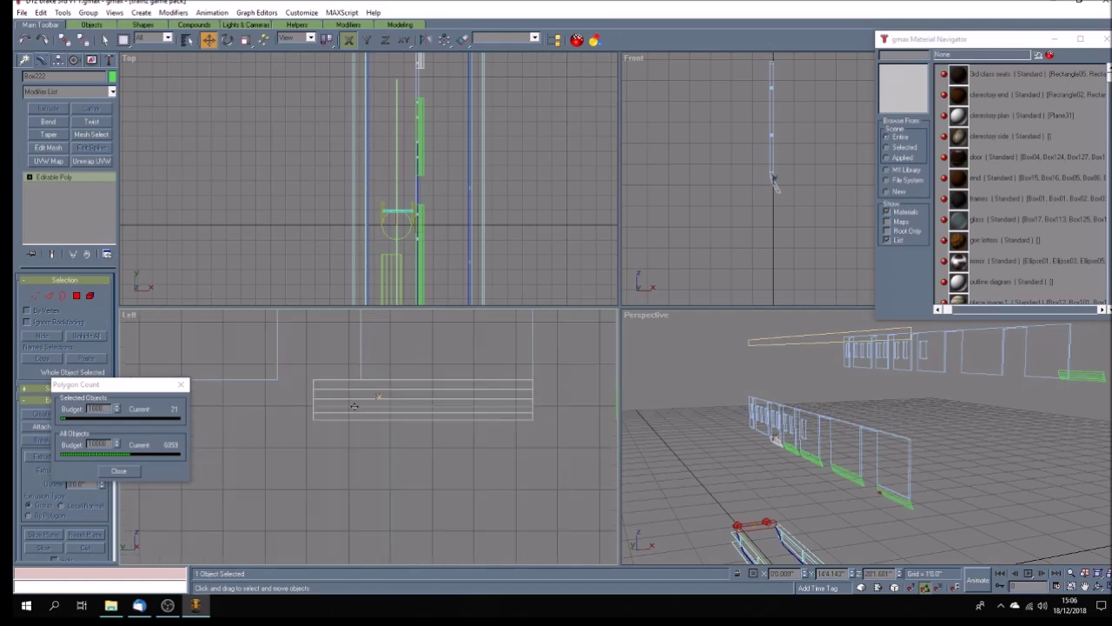
{"action": "left_click", "coordinate": [30, 177]}
{"action": "left_click", "coordinate": [41, 187]}
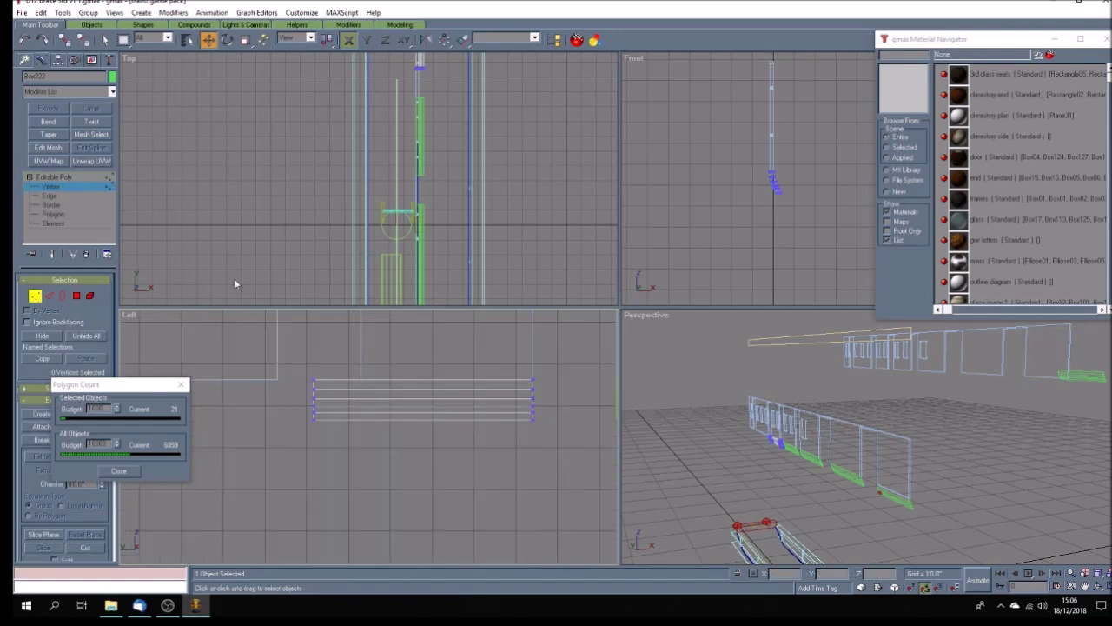
{"action": "left_click_drag", "start_coordinate": [301, 356], "coordinate": [339, 461]}
{"action": "left_click_drag", "start_coordinate": [312, 382], "coordinate": [363, 384]}
{"action": "scroll", "coordinate": [360, 382], "scroll_direction": "up", "scroll_amount": 2}
{"action": "scroll", "coordinate": [259, 402], "scroll_direction": "up", "scroll_amount": 2}
{"action": "scroll", "coordinate": [388, 442], "scroll_direction": "up", "scroll_amount": 5}
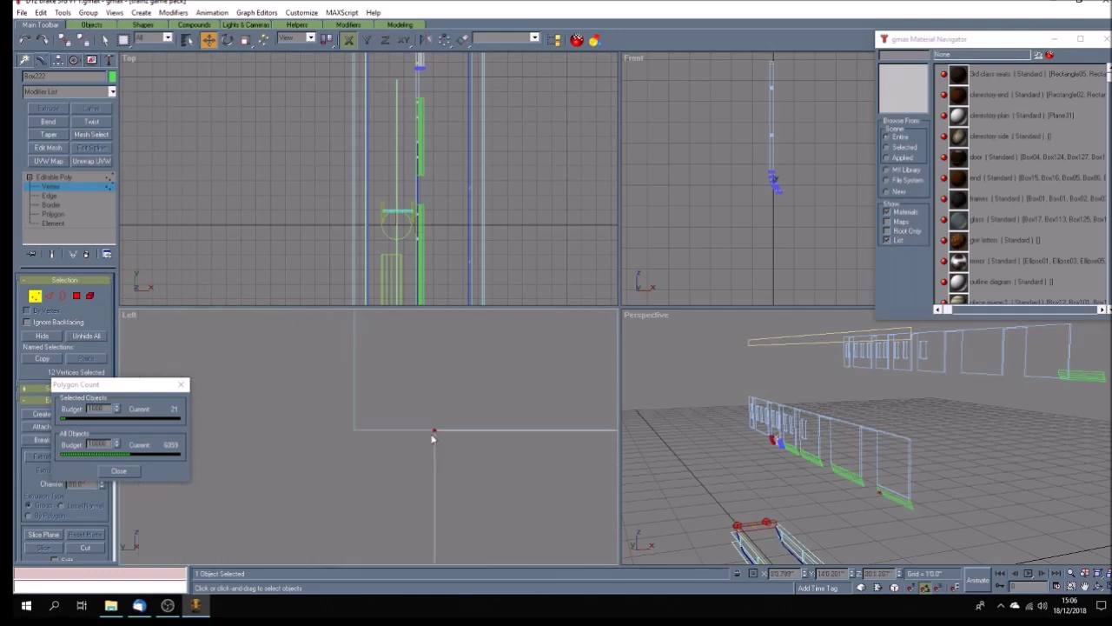
{"action": "left_click_drag", "start_coordinate": [434, 432], "coordinate": [354, 441]}
{"action": "left_click", "coordinate": [336, 436]}
{"action": "scroll", "coordinate": [351, 425], "scroll_direction": "down", "scroll_amount": 3}
{"action": "scroll", "coordinate": [385, 430], "scroll_direction": "down", "scroll_amount": 6}
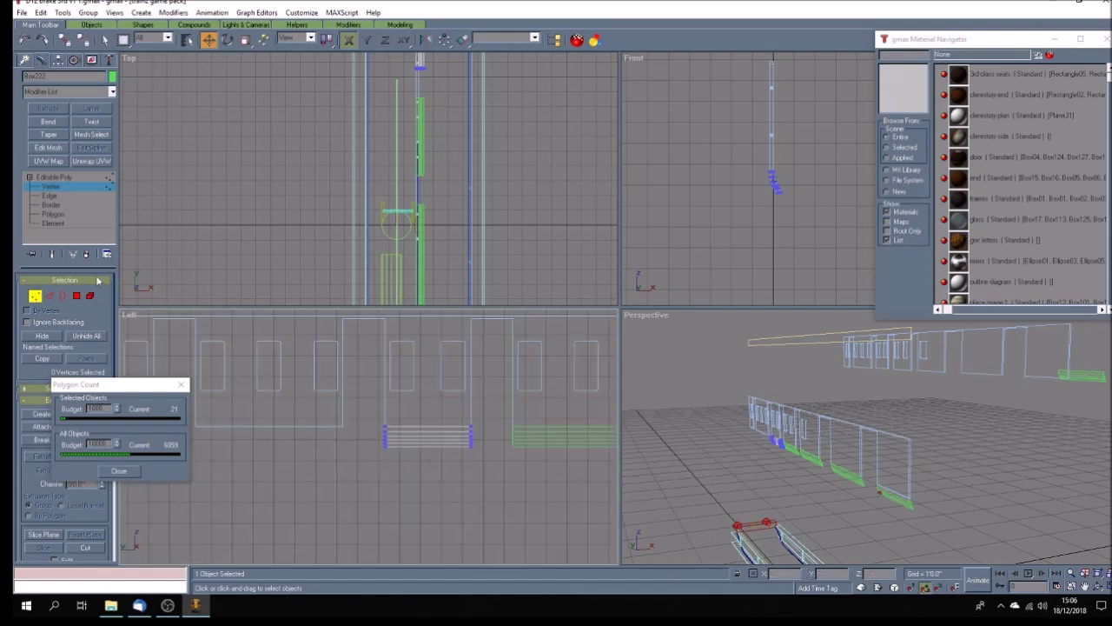
{"action": "left_click", "coordinate": [83, 185]}
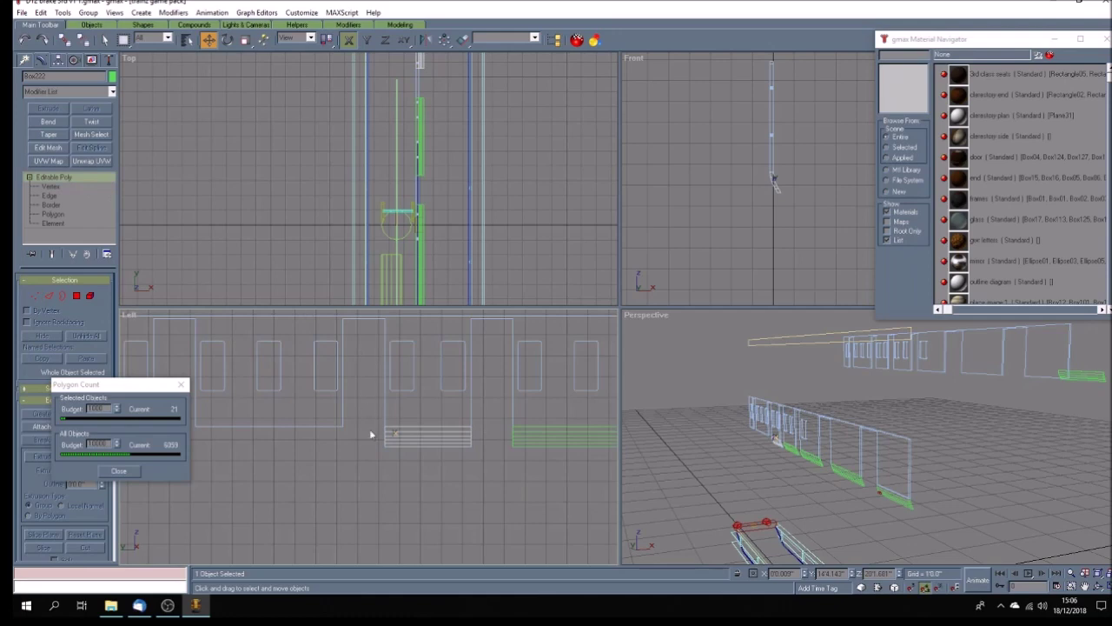
Step: Copy the panel along X beneath the three-window wall section and align their right edges
{"action": "left_click_drag", "start_coordinate": [412, 441], "coordinate": [285, 441]}
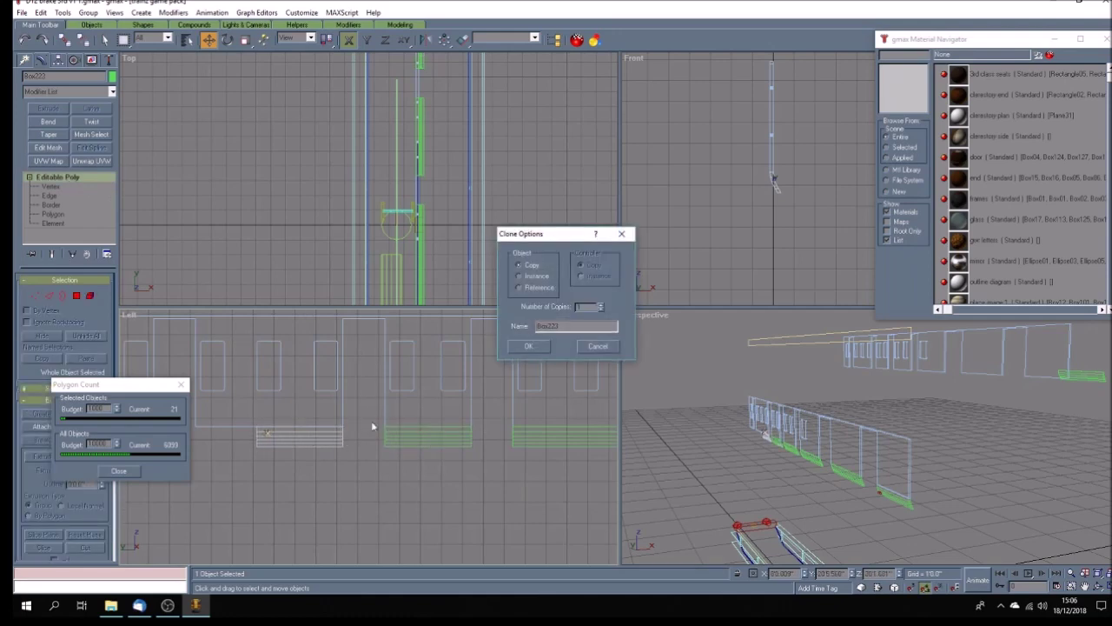
{"action": "left_click", "coordinate": [530, 346]}
{"action": "left_click", "coordinate": [355, 431]}
{"action": "scroll", "coordinate": [327, 428], "scroll_direction": "up", "scroll_amount": 3}
{"action": "scroll", "coordinate": [330, 426], "scroll_direction": "up", "scroll_amount": 2}
{"action": "left_click", "coordinate": [346, 415]}
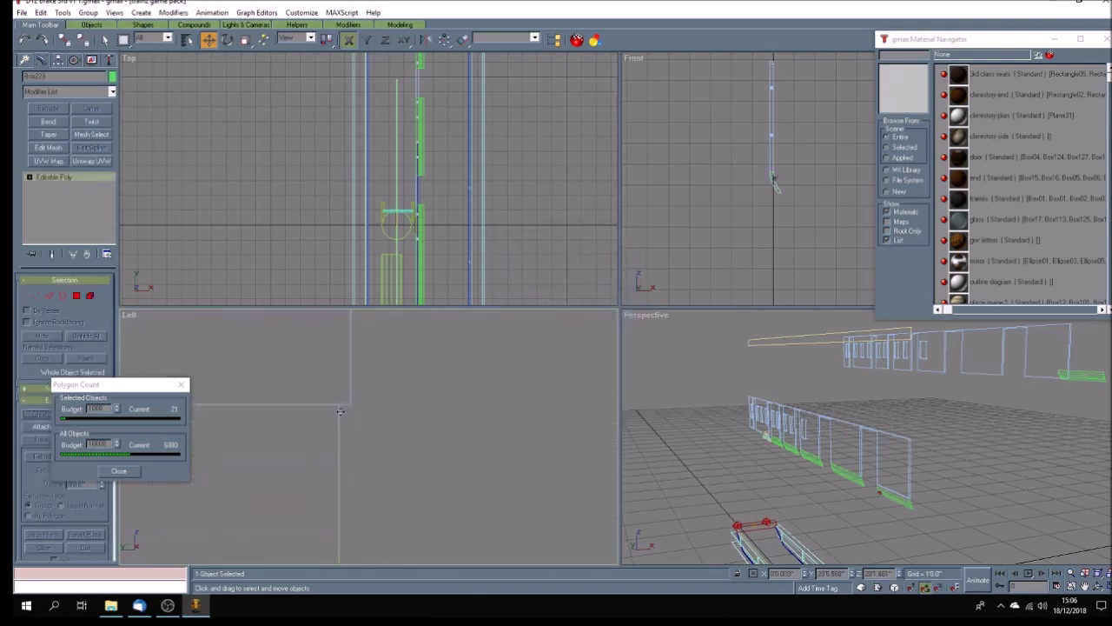
{"action": "left_click_drag", "start_coordinate": [346, 414], "coordinate": [347, 415]}
Step: Widen the copied panel by moving its 12 left end vertices along X to the three-window section's left edge, finishing vertex editing
{"action": "scroll", "coordinate": [346, 414], "scroll_direction": "down", "scroll_amount": 8}
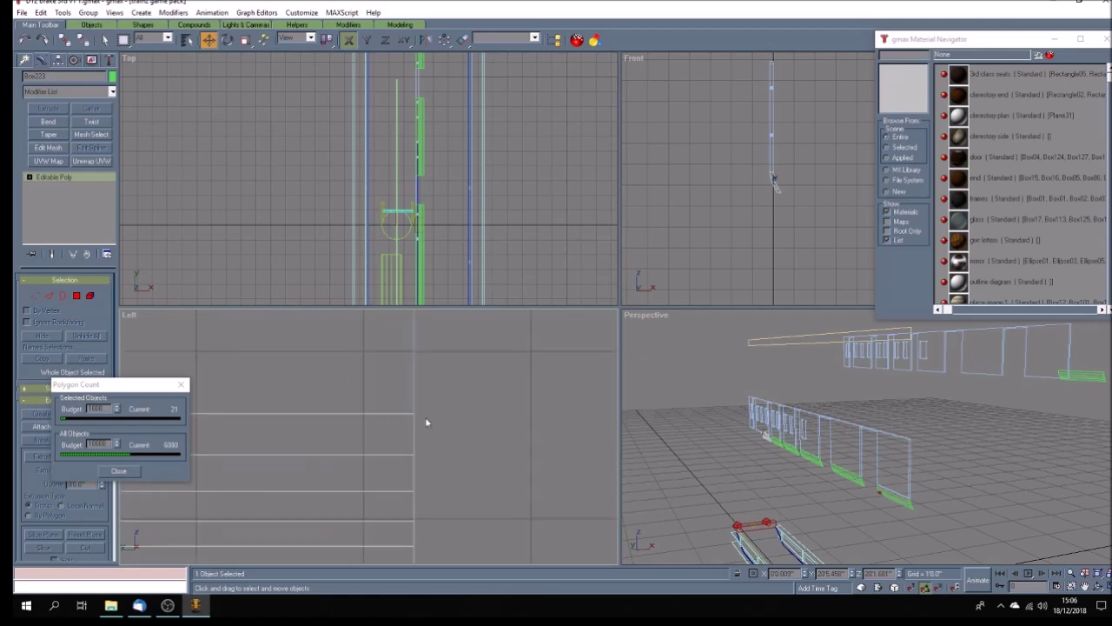
{"action": "left_click", "coordinate": [28, 176]}
{"action": "left_click", "coordinate": [49, 186]}
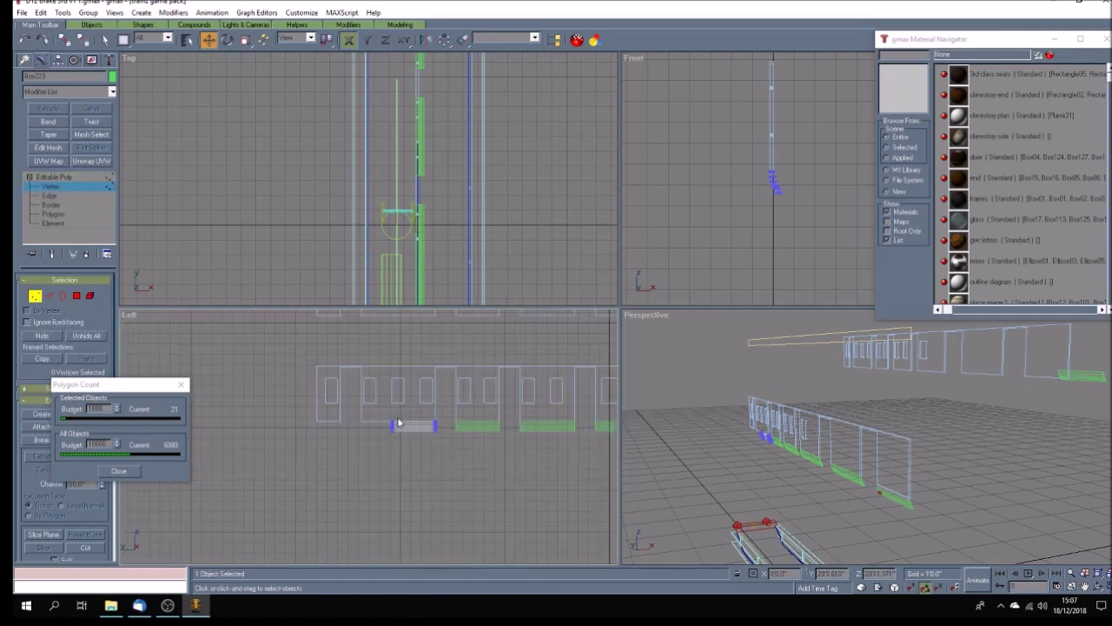
{"action": "left_click_drag", "start_coordinate": [380, 439], "coordinate": [357, 427]}
{"action": "scroll", "coordinate": [372, 431], "scroll_direction": "up", "scroll_amount": 2}
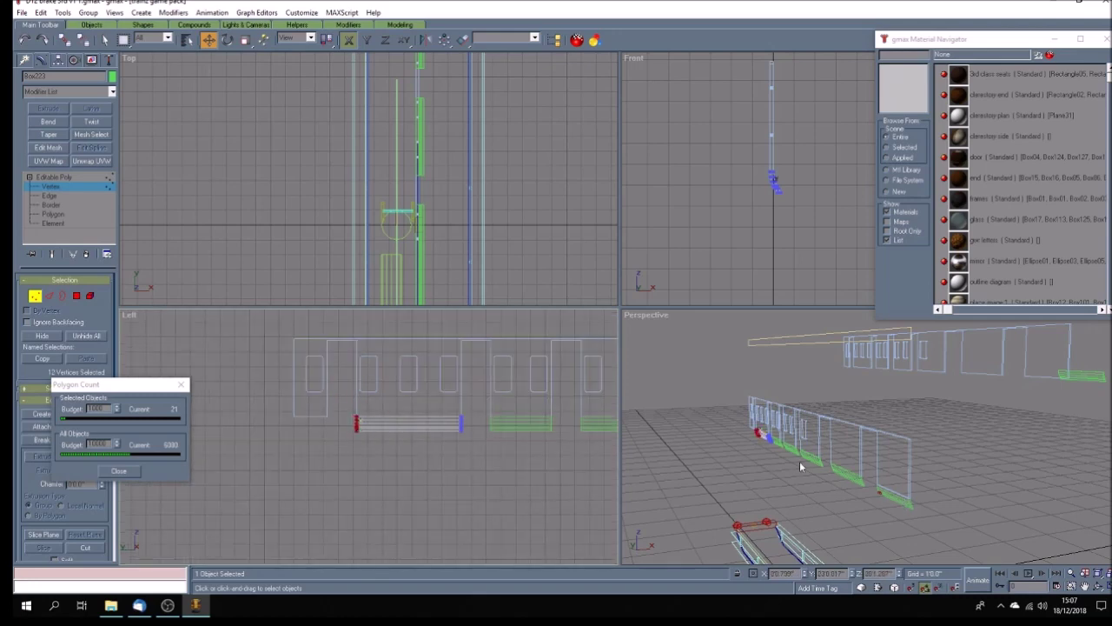
{"action": "scroll", "coordinate": [347, 422], "scroll_direction": "up", "scroll_amount": 6}
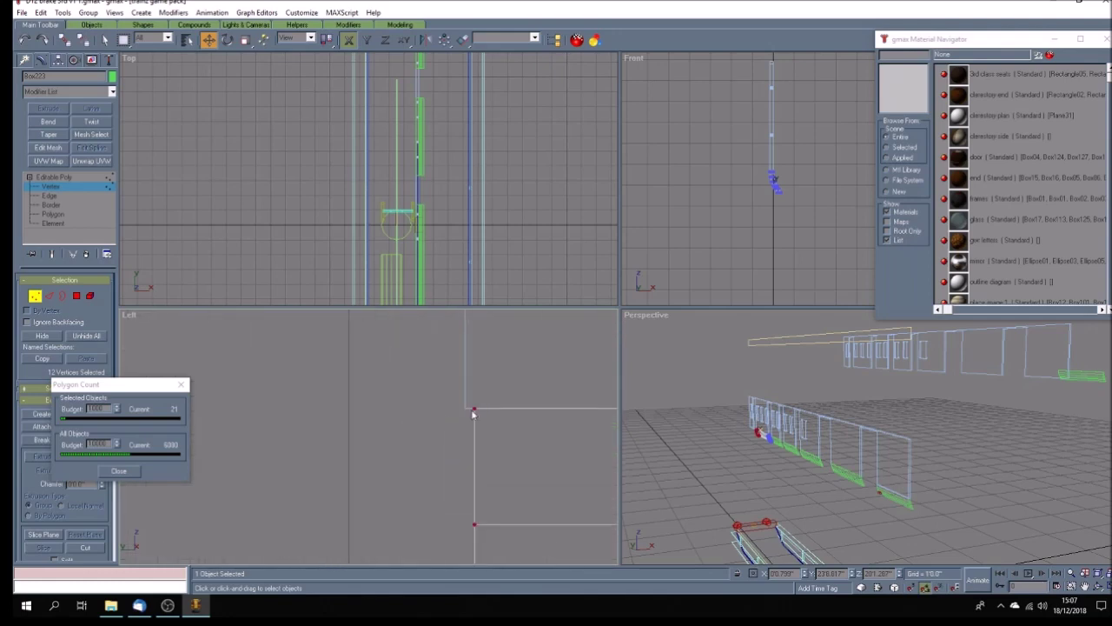
{"action": "left_click_drag", "start_coordinate": [479, 406], "coordinate": [453, 405]}
{"action": "left_click", "coordinate": [397, 418]}
{"action": "scroll", "coordinate": [397, 418], "scroll_direction": "down", "scroll_amount": 5}
{"action": "left_click", "coordinate": [61, 178]}
Step: Copy the widened panel along X beneath the single-window end wall section and align their right edges
{"action": "left_click_drag", "start_coordinate": [437, 432], "coordinate": [301, 425], "text": "shift"}
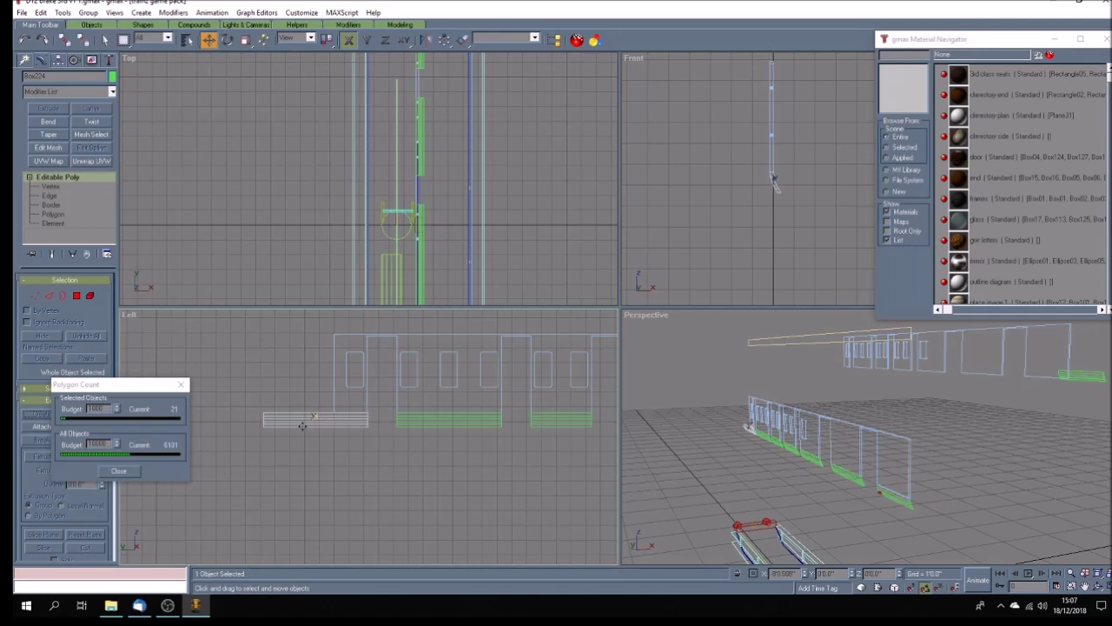
{"action": "left_click", "coordinate": [525, 350]}
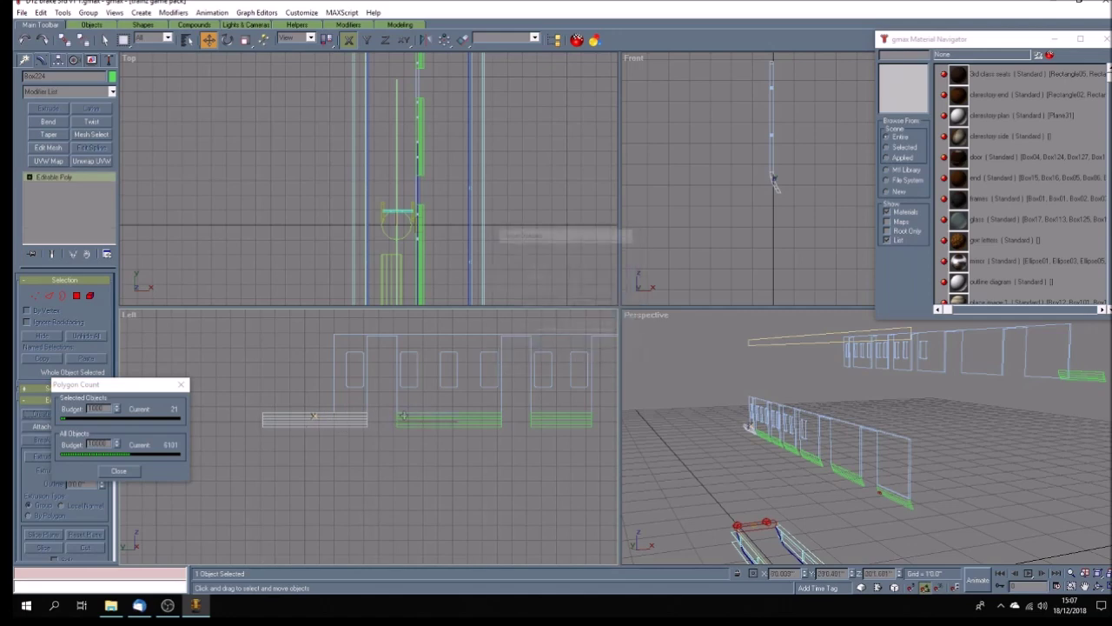
{"action": "left_click", "coordinate": [382, 420]}
{"action": "scroll", "coordinate": [370, 416], "scroll_direction": "up", "scroll_amount": 10}
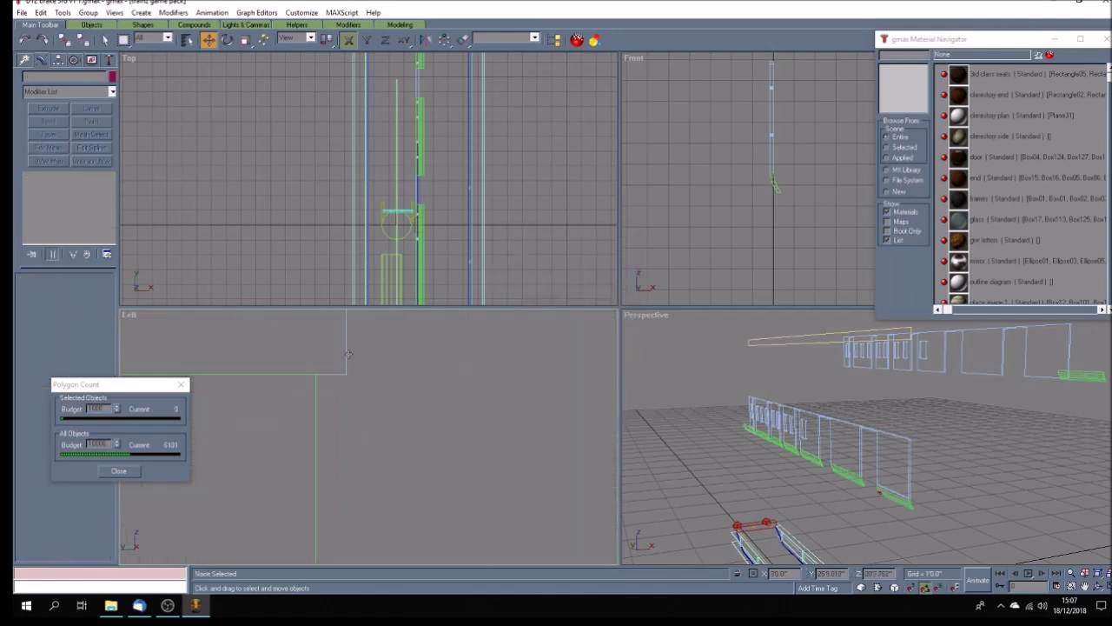
{"action": "left_click_drag", "start_coordinate": [309, 407], "coordinate": [343, 408]}
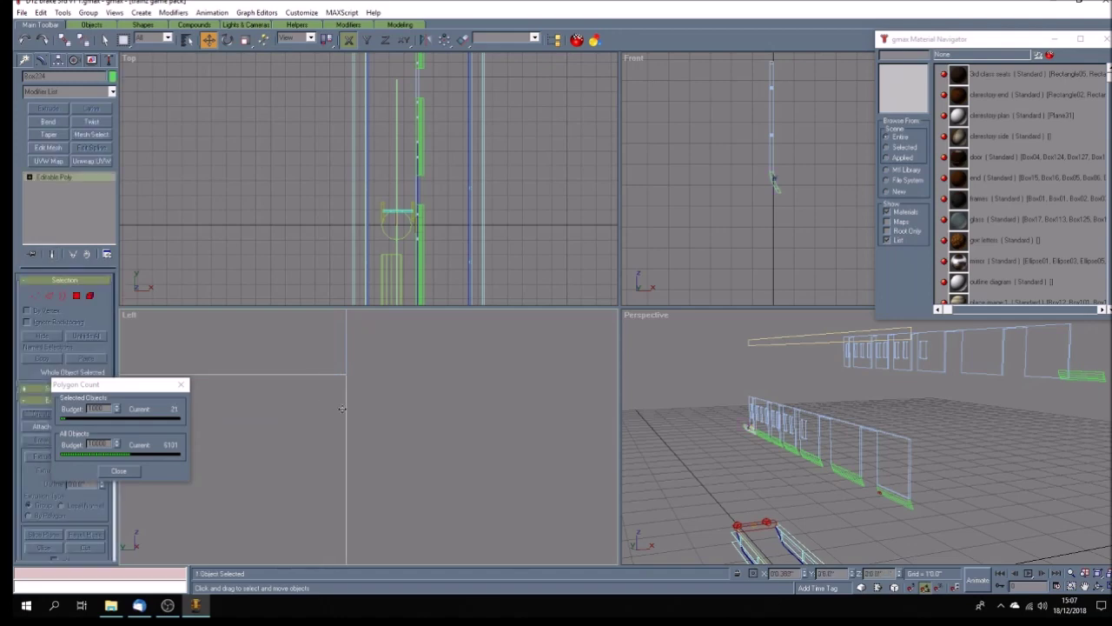
Step: Move the end panel's 12 left vertices along X to the end section's left edge, adjust their Y coordinate, and finish vertex editing
{"action": "scroll", "coordinate": [432, 426], "scroll_direction": "down", "scroll_amount": 8}
{"action": "scroll", "coordinate": [429, 423], "scroll_direction": "up", "scroll_amount": 6}
{"action": "left_click", "coordinate": [30, 177]}
{"action": "left_click", "coordinate": [50, 186]}
{"action": "left_click_drag", "start_coordinate": [278, 451], "coordinate": [380, 451]}
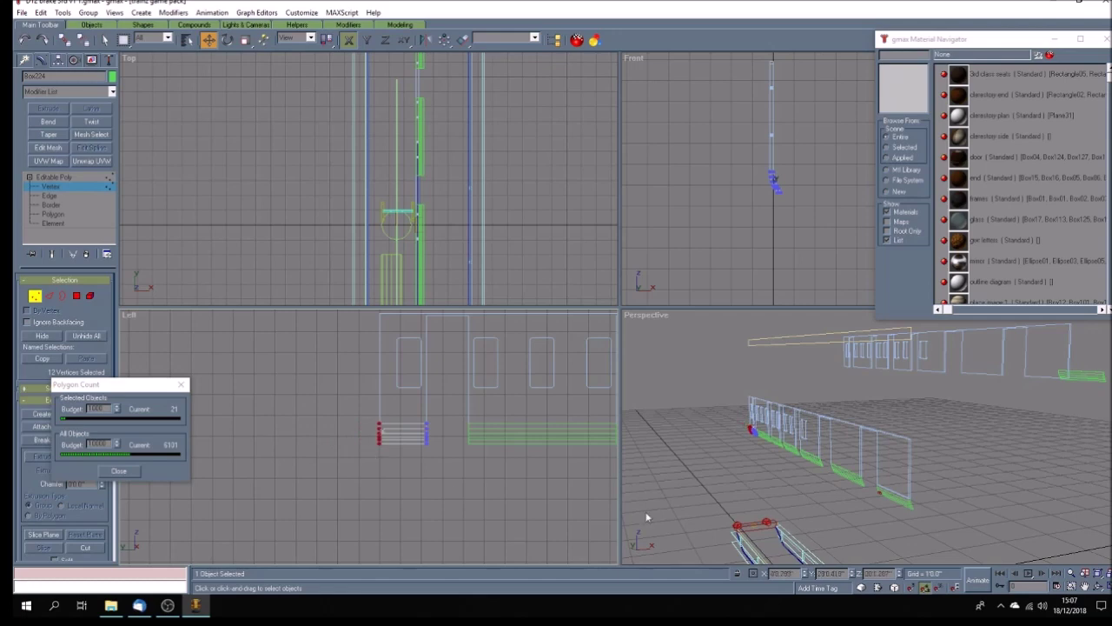
{"action": "double_click", "coordinate": [830, 574]}
{"action": "key", "text": "Delete"}
{"action": "key", "text": "Return"}
{"action": "left_click", "coordinate": [75, 177]}
{"action": "left_click", "coordinate": [298, 385]}
Step: Stretch the small red box across the end door gap by moving its four left vertices along X to the next panel's right edge
{"action": "scroll", "coordinate": [301, 384], "scroll_direction": "down", "scroll_amount": 5}
{"action": "scroll", "coordinate": [301, 383], "scroll_direction": "down", "scroll_amount": 3}
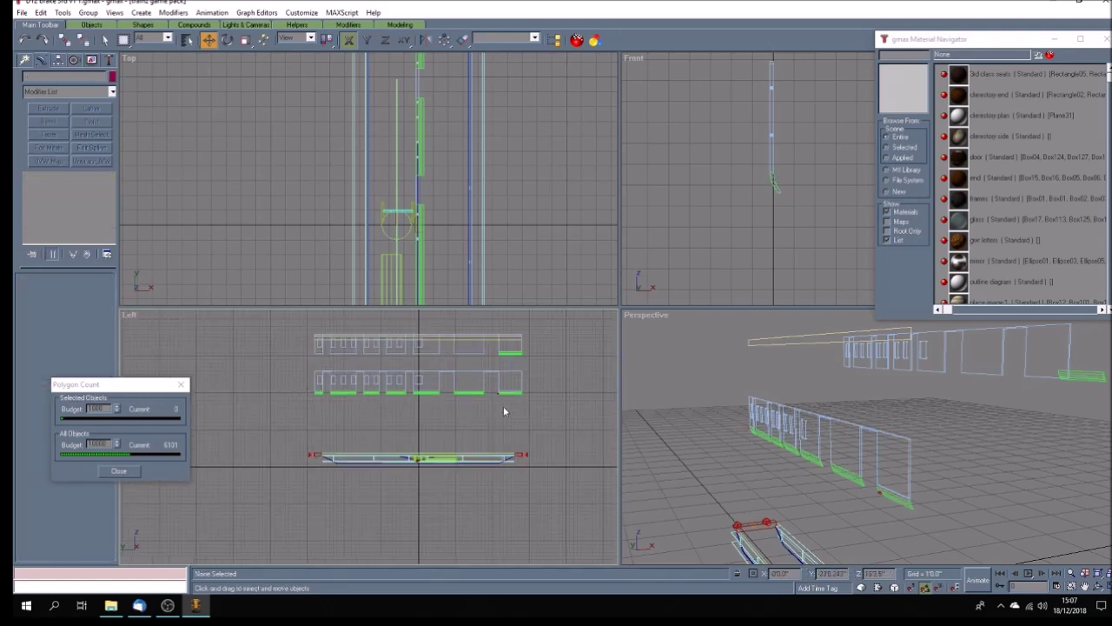
{"action": "scroll", "coordinate": [490, 404], "scroll_direction": "up", "scroll_amount": 6}
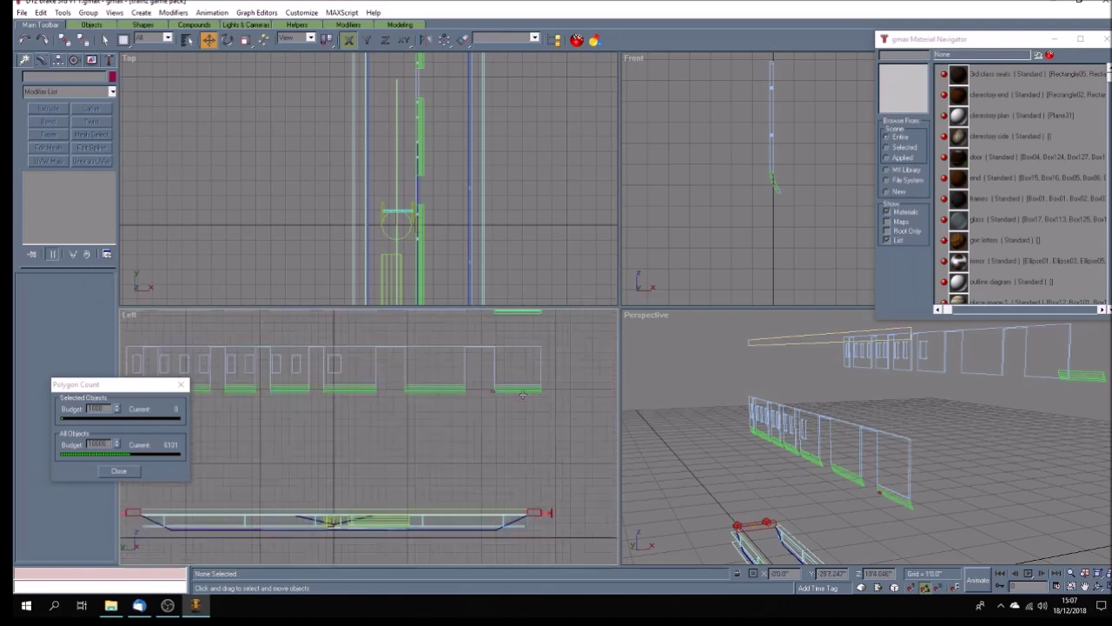
{"action": "scroll", "coordinate": [522, 396], "scroll_direction": "up", "scroll_amount": 3}
{"action": "left_click", "coordinate": [275, 372]}
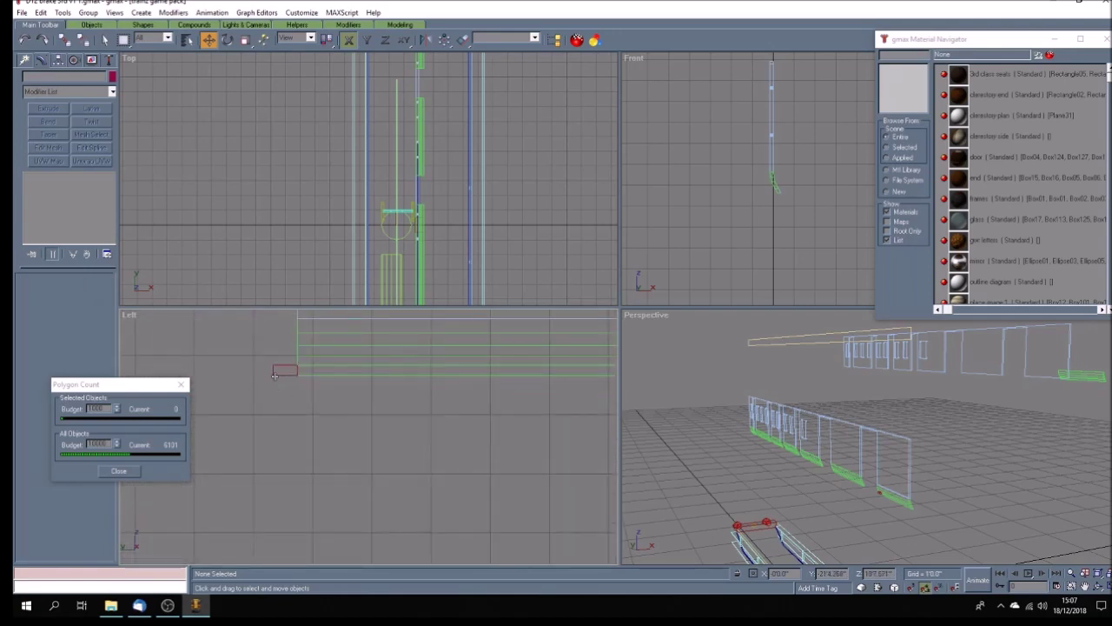
{"action": "left_click", "coordinate": [52, 187]}
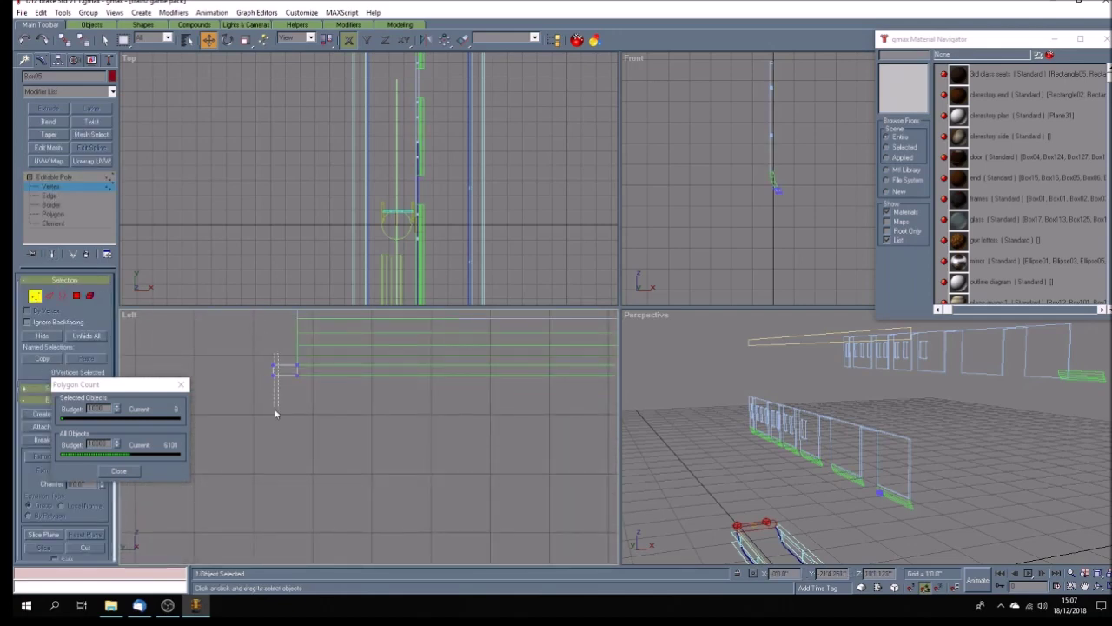
{"action": "scroll", "coordinate": [289, 396], "scroll_direction": "up", "scroll_amount": 4}
{"action": "left_click_drag", "start_coordinate": [509, 400], "coordinate": [297, 401]}
{"action": "scroll", "coordinate": [291, 398], "scroll_direction": "up", "scroll_amount": 10}
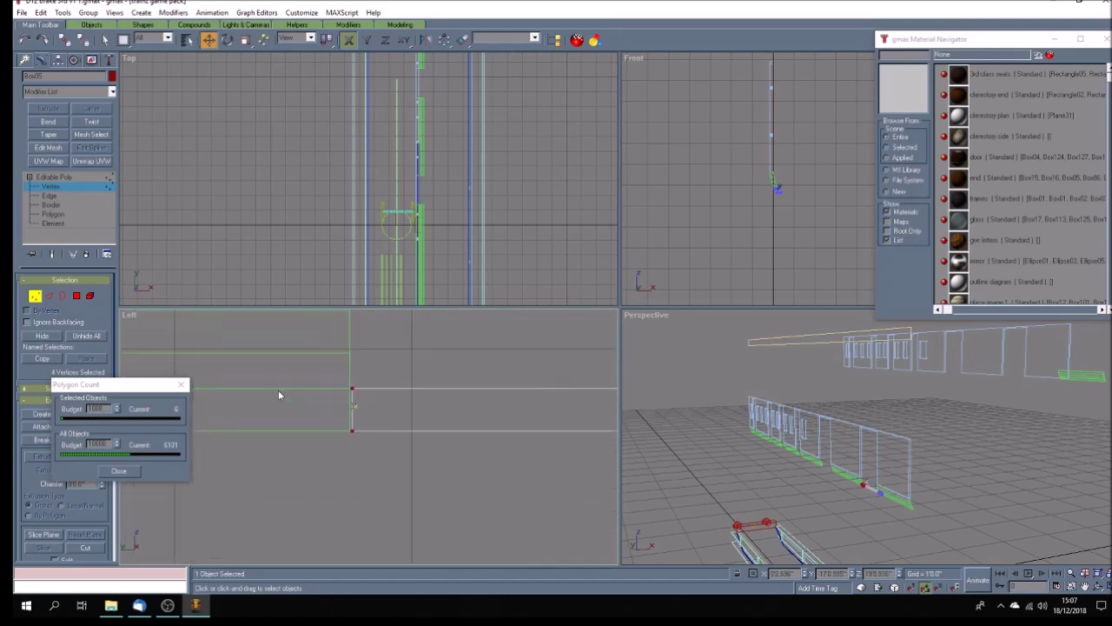
{"action": "left_click_drag", "start_coordinate": [370, 360], "coordinate": [364, 360]}
{"action": "left_click", "coordinate": [317, 405]}
{"action": "scroll", "coordinate": [339, 412], "scroll_direction": "down", "scroll_amount": 10}
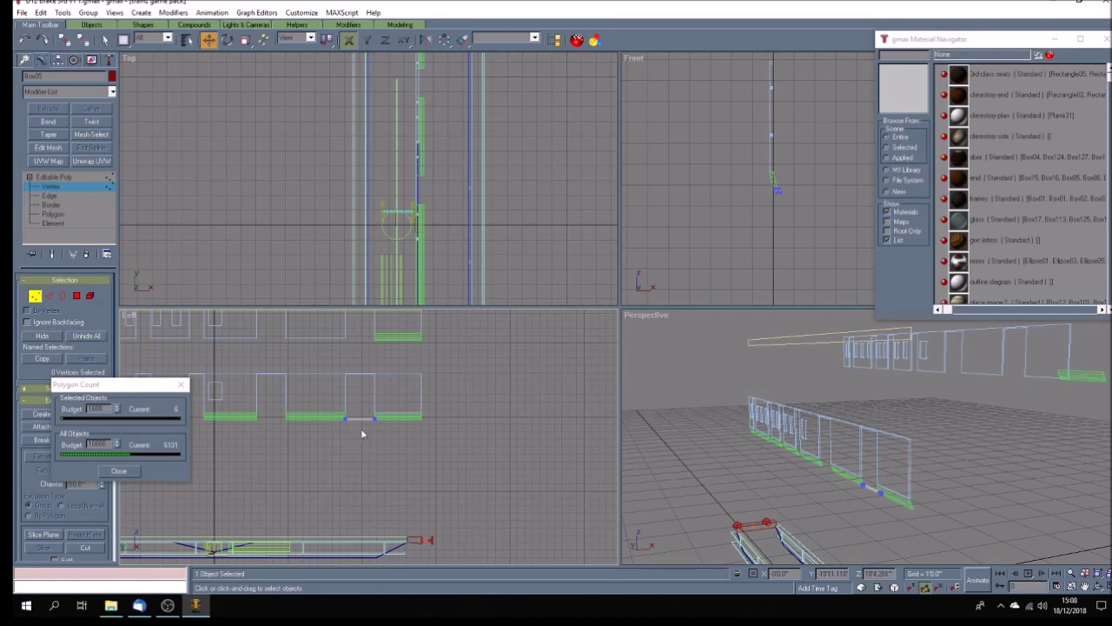
{"action": "left_click", "coordinate": [83, 177]}
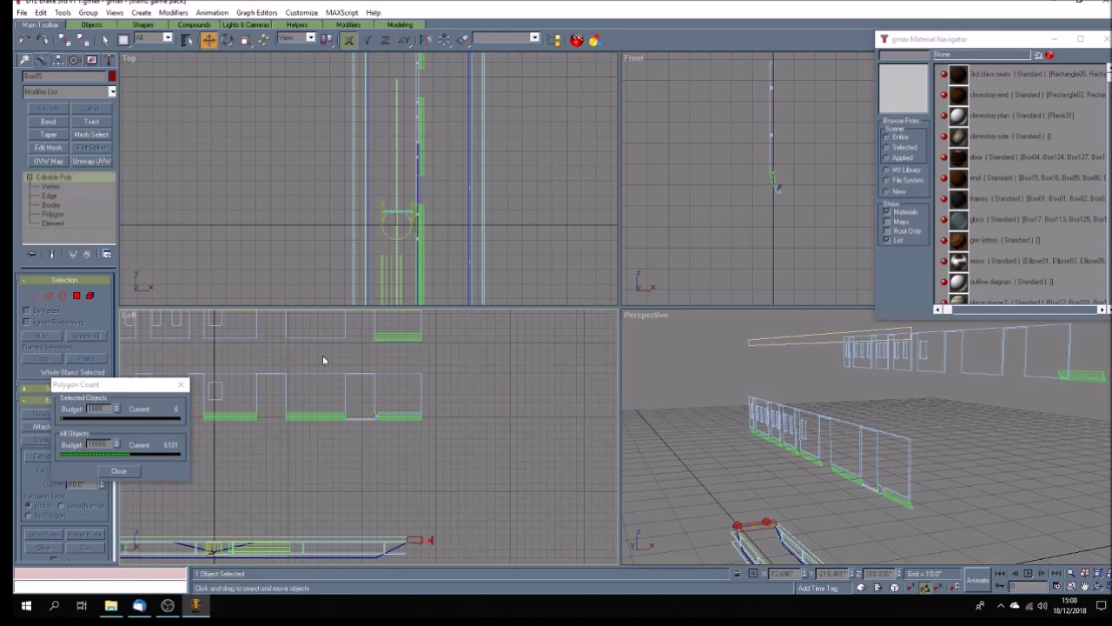
Step: Centre the stretched red box's pivot on the object
{"action": "left_click", "coordinate": [58, 60]}
{"action": "left_click", "coordinate": [69, 133]}
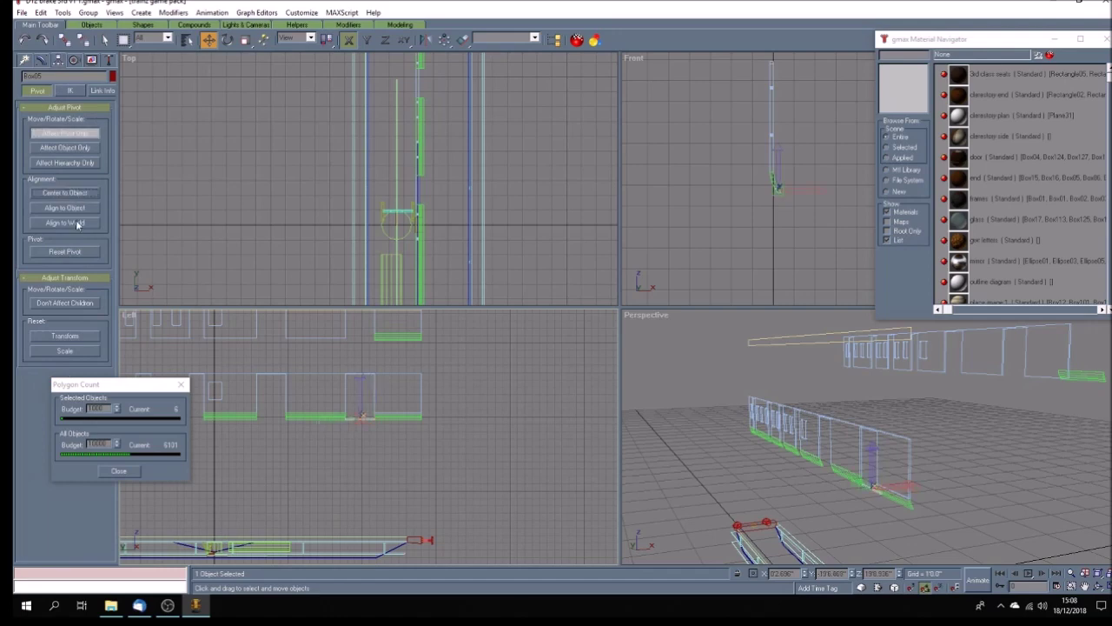
{"action": "left_click", "coordinate": [70, 133]}
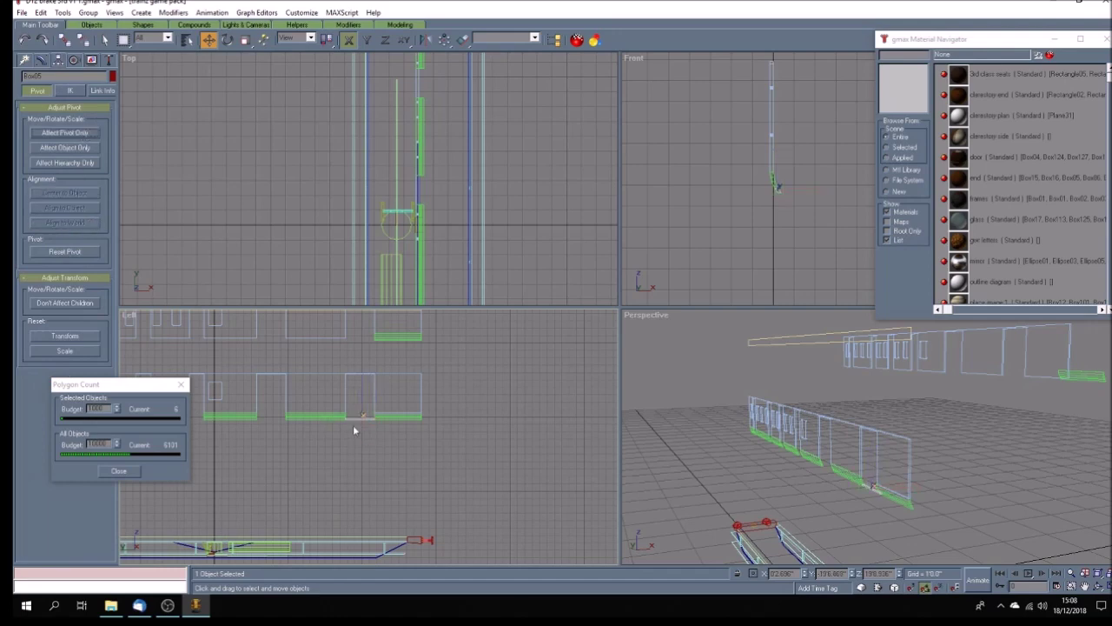
Step: Make one copy of the red box along X into the next door gap and fit it between the neighbouring lower panels
{"action": "mouse_move", "coordinate": [351, 419]}
{"action": "left_mouse_down", "text": "shift"}
{"action": "mouse_move", "coordinate": [258, 421]}
{"action": "mouse_move", "coordinate": [266, 426]}
{"action": "left_mouse_up", "text": "shift"}
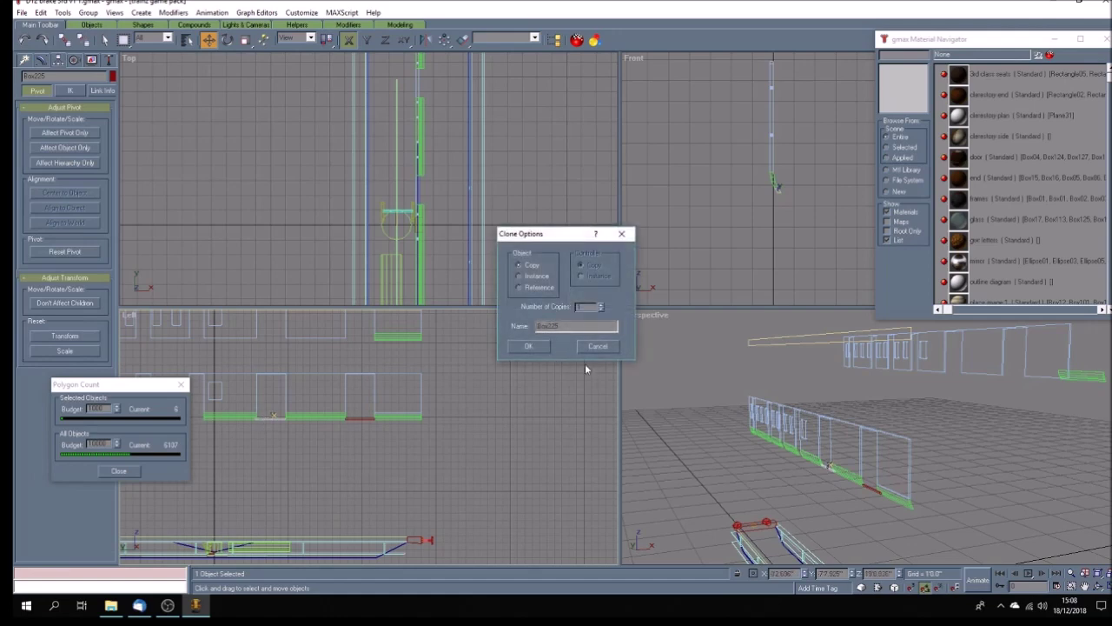
{"action": "left_click", "coordinate": [530, 348]}
{"action": "left_click", "coordinate": [267, 429]}
{"action": "scroll", "coordinate": [274, 431], "scroll_direction": "up", "scroll_amount": 5}
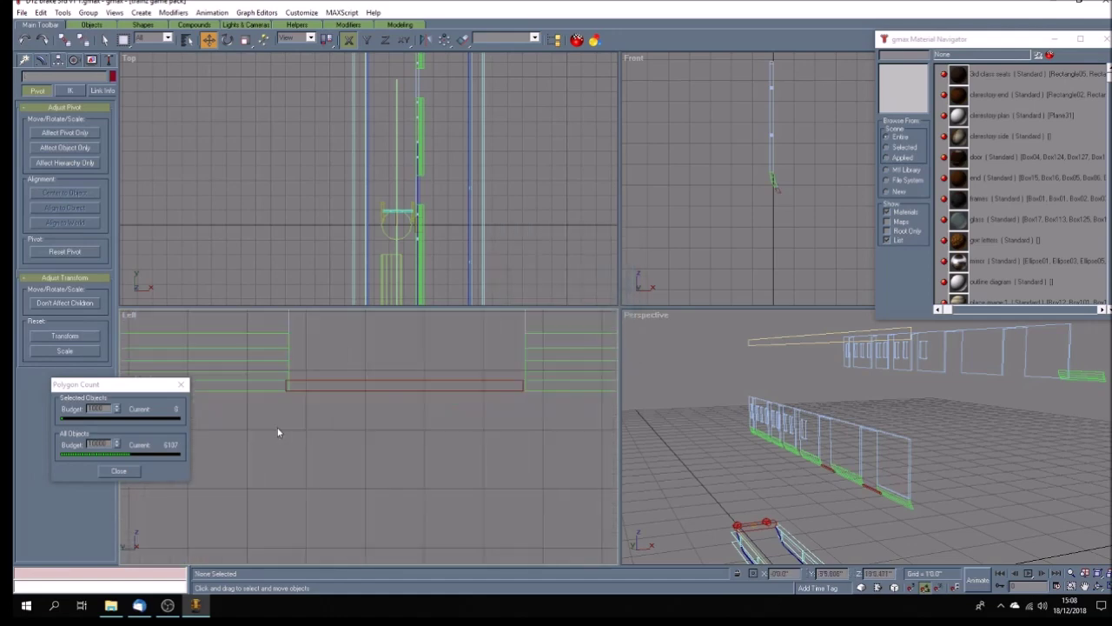
{"action": "left_click_drag", "start_coordinate": [497, 390], "coordinate": [500, 390]}
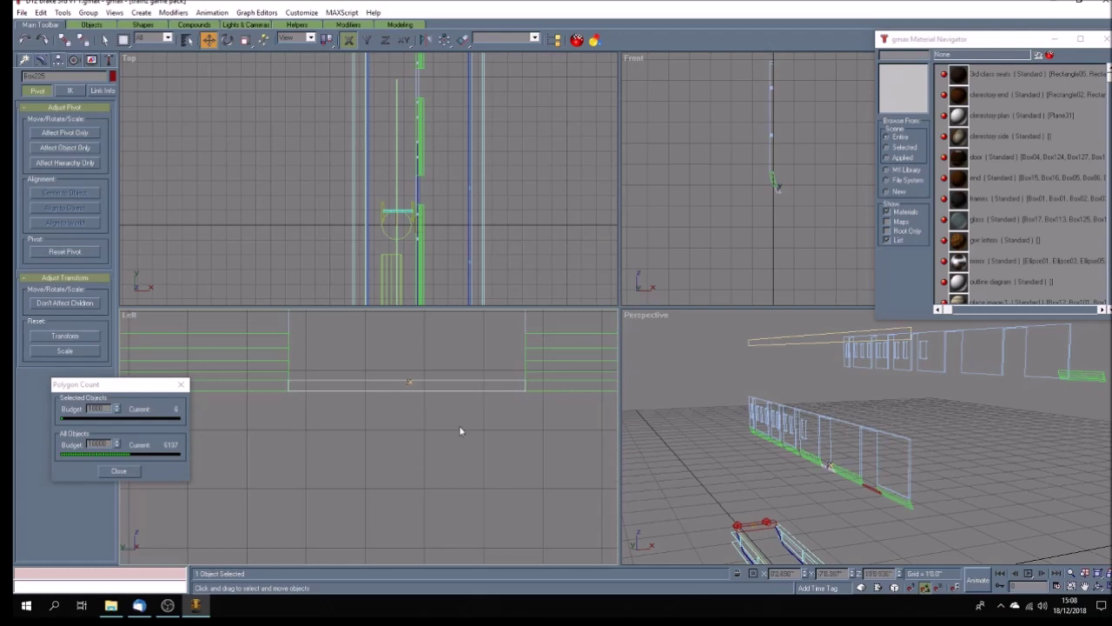
Step: Fine-tune the original red box's left end vertices along X against the adjoining panel's edge, finishing vertex editing
{"action": "scroll", "coordinate": [289, 373], "scroll_direction": "down", "scroll_amount": 2}
{"action": "scroll", "coordinate": [290, 373], "scroll_direction": "down", "scroll_amount": 3}
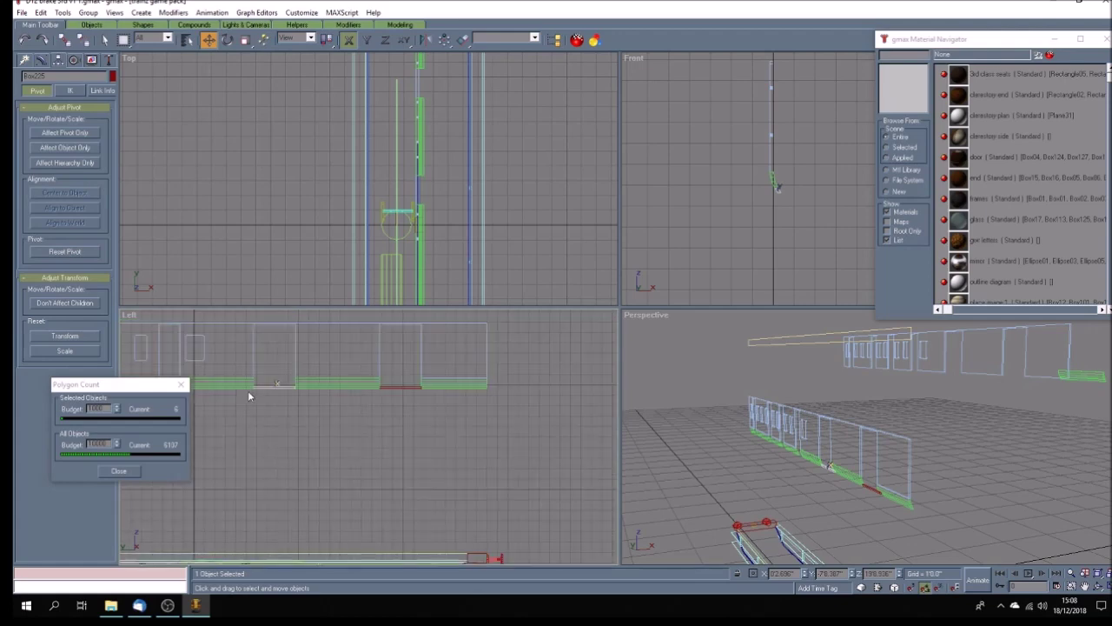
{"action": "scroll", "coordinate": [405, 375], "scroll_direction": "up", "scroll_amount": 4}
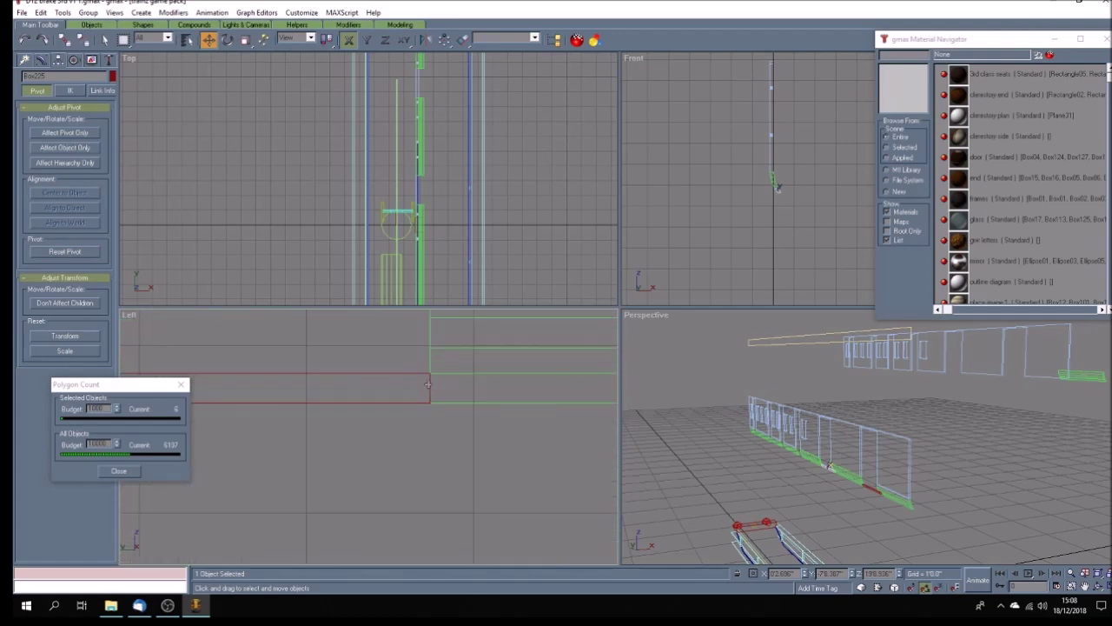
{"action": "scroll", "coordinate": [432, 388], "scroll_direction": "down", "scroll_amount": 6}
{"action": "scroll", "coordinate": [314, 393], "scroll_direction": "up", "scroll_amount": 5}
{"action": "scroll", "coordinate": [323, 391], "scroll_direction": "down", "scroll_amount": 3}
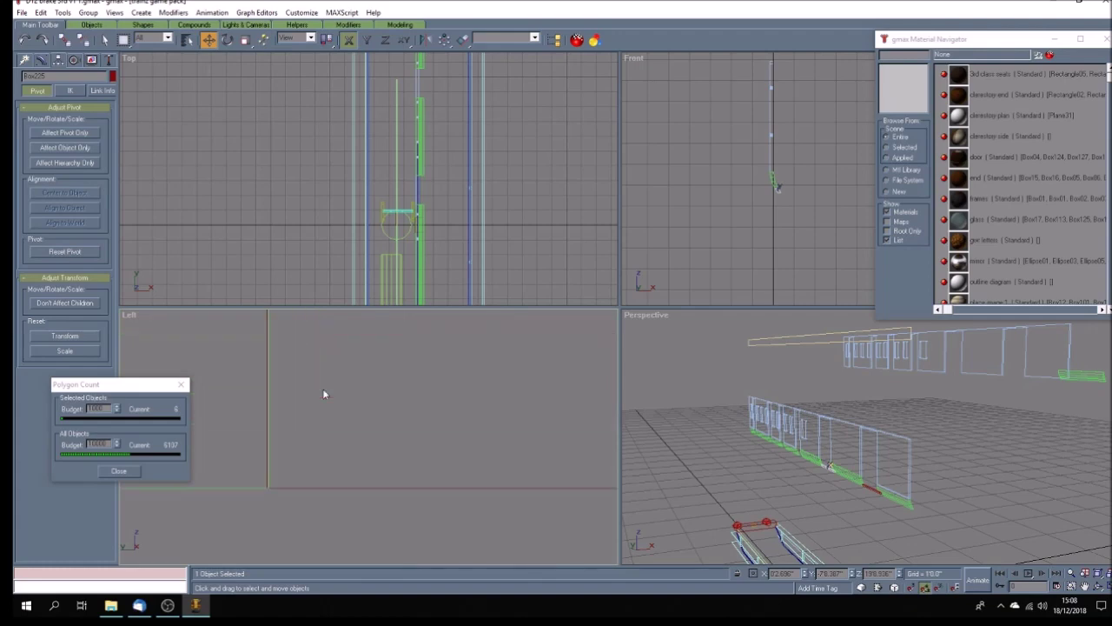
{"action": "scroll", "coordinate": [335, 365], "scroll_direction": "up", "scroll_amount": 3}
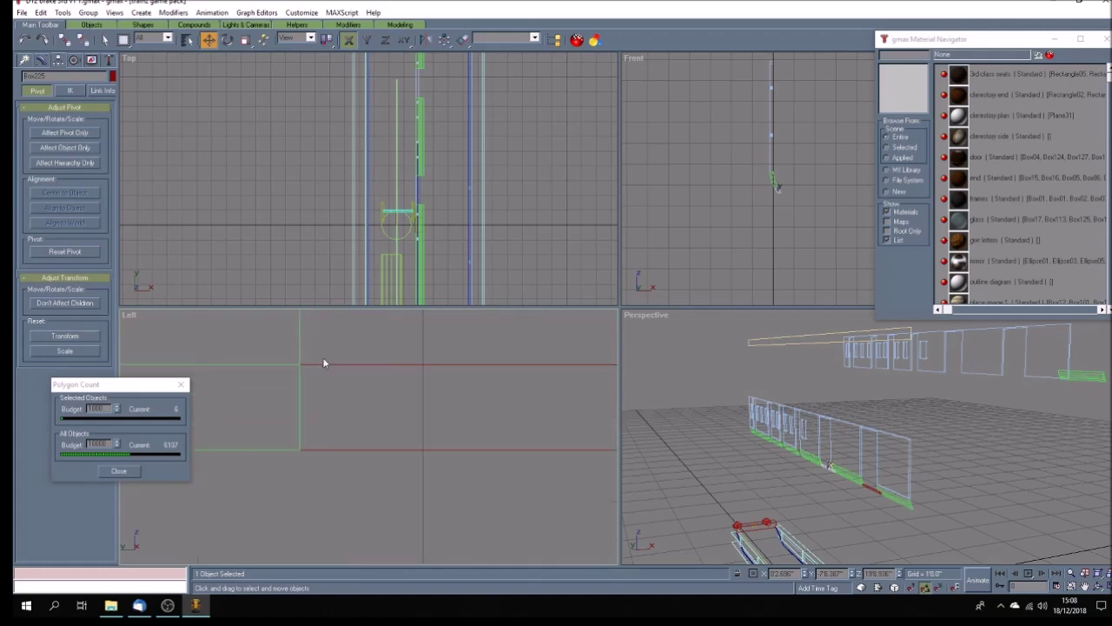
{"action": "left_click", "coordinate": [40, 61]}
{"action": "key", "text": "1"}
{"action": "left_click_drag", "start_coordinate": [289, 395], "coordinate": [328, 516]}
{"action": "scroll", "coordinate": [304, 370], "scroll_direction": "up", "scroll_amount": 3}
{"action": "scroll", "coordinate": [280, 344], "scroll_direction": "up", "scroll_amount": 3}
{"action": "left_click_drag", "start_coordinate": [299, 374], "coordinate": [299, 377]}
{"action": "left_click", "coordinate": [323, 410]}
{"action": "scroll", "coordinate": [334, 403], "scroll_direction": "down", "scroll_amount": 3}
{"action": "scroll", "coordinate": [338, 405], "scroll_direction": "down", "scroll_amount": 3}
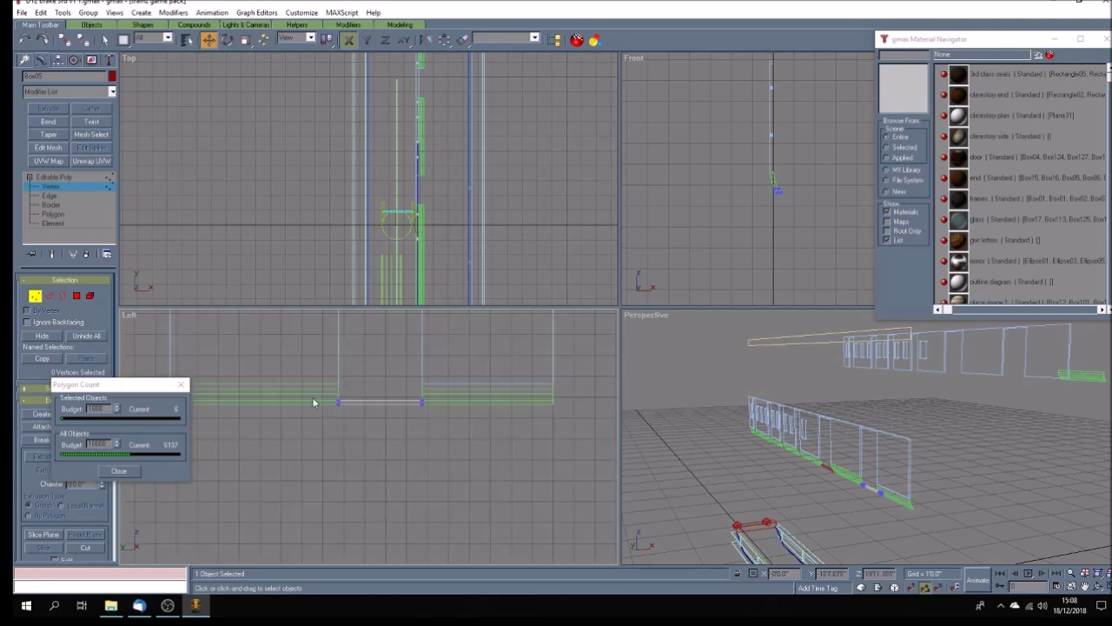
{"action": "scroll", "coordinate": [363, 440], "scroll_direction": "down", "scroll_amount": 3}
{"action": "scroll", "coordinate": [257, 422], "scroll_direction": "up", "scroll_amount": 8}
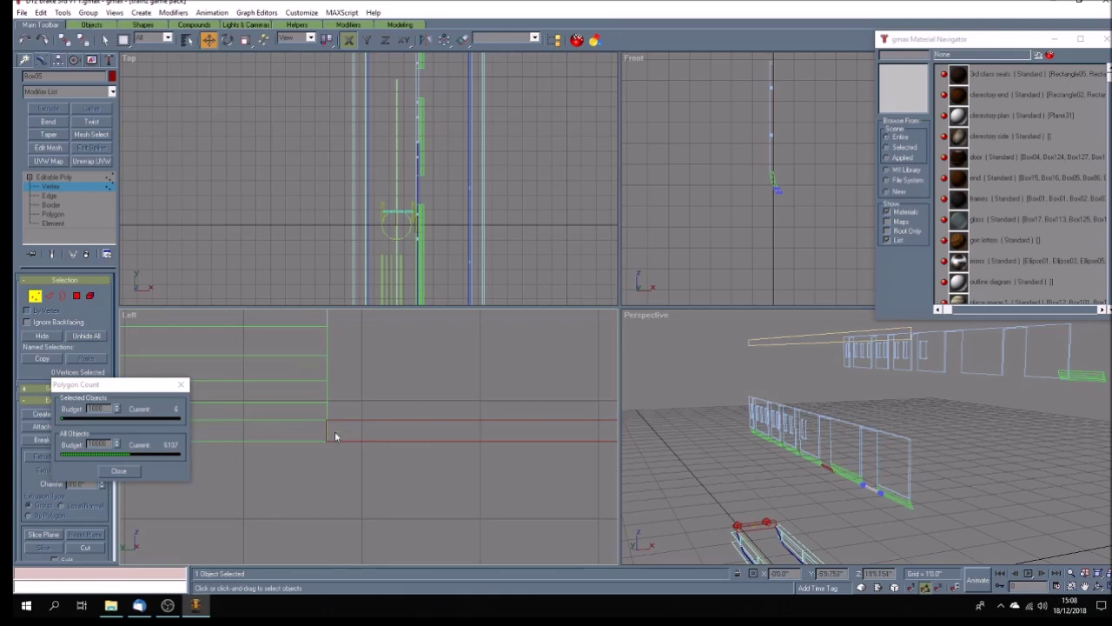
{"action": "left_click", "coordinate": [72, 177]}
Step: Nudge the copied red box along X so its right end meets the adjacent lower panel's left edge
{"action": "left_click", "coordinate": [353, 452]}
{"action": "scroll", "coordinate": [324, 448], "scroll_direction": "down", "scroll_amount": 2}
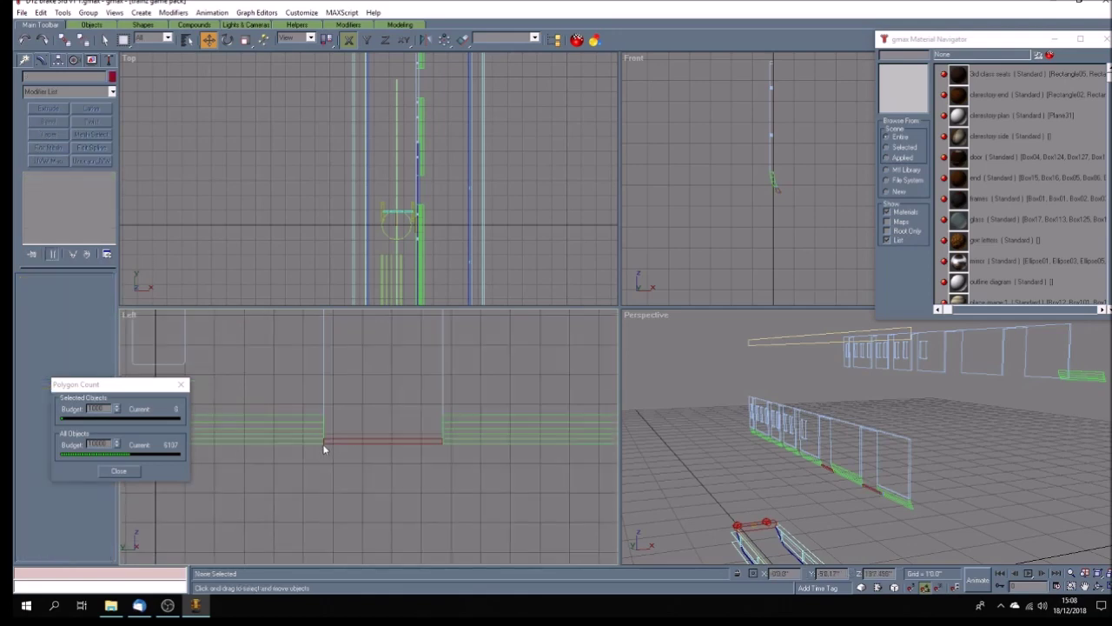
{"action": "scroll", "coordinate": [442, 442], "scroll_direction": "up", "scroll_amount": 3}
{"action": "left_click", "coordinate": [430, 424]}
{"action": "scroll", "coordinate": [435, 425], "scroll_direction": "up", "scroll_amount": 2}
{"action": "left_click", "coordinate": [368, 426]}
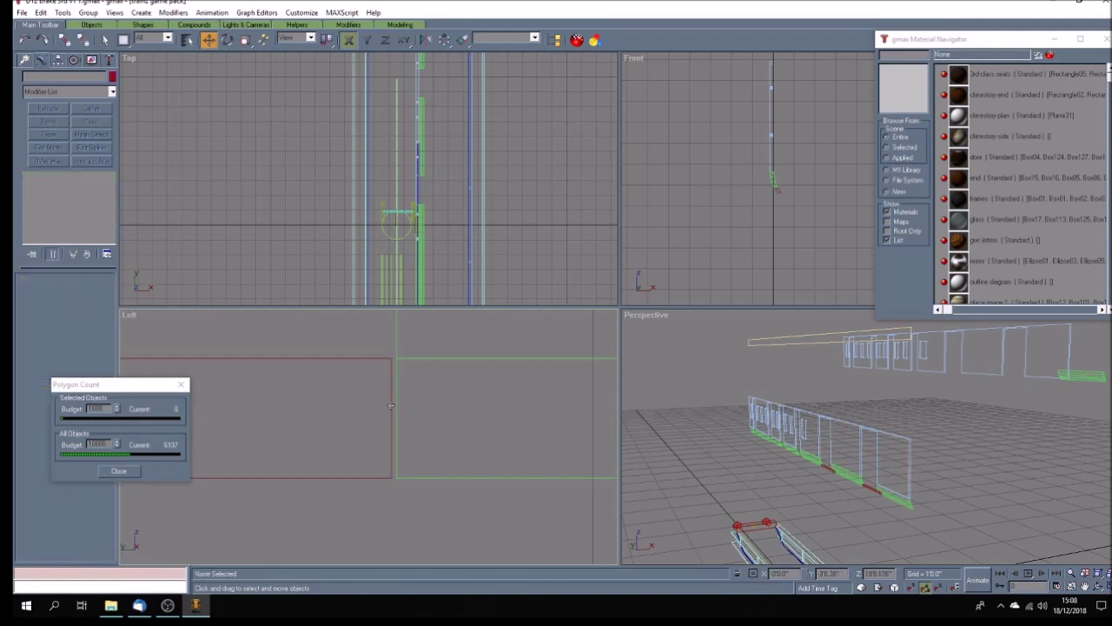
{"action": "left_click", "coordinate": [385, 357]}
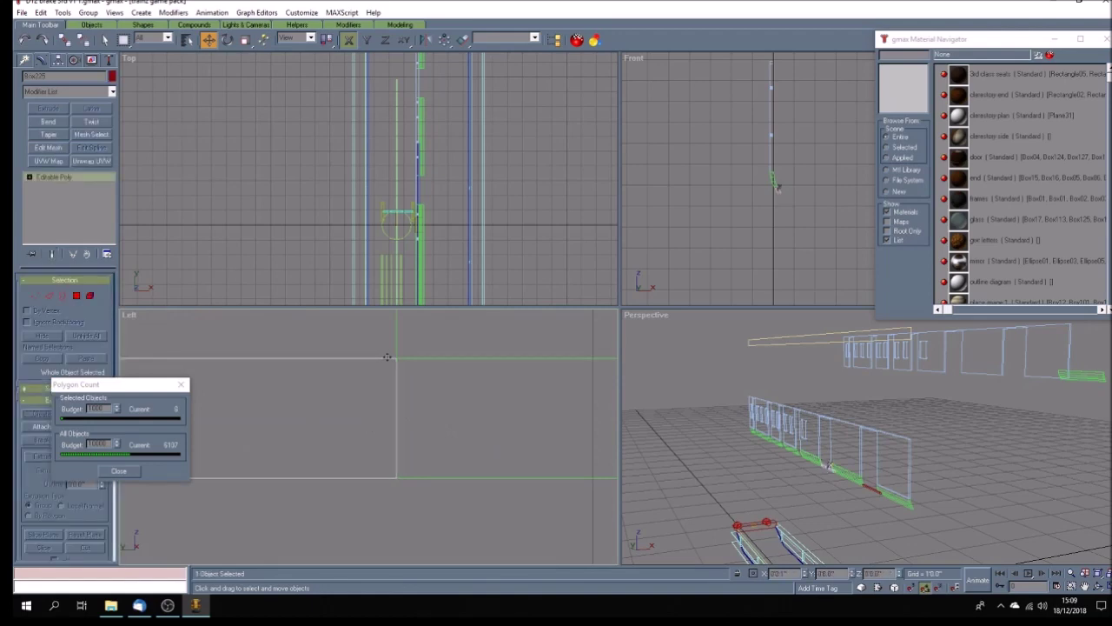
{"action": "scroll", "coordinate": [480, 435], "scroll_direction": "down", "scroll_amount": 3}
{"action": "scroll", "coordinate": [481, 435], "scroll_direction": "up", "scroll_amount": 8}
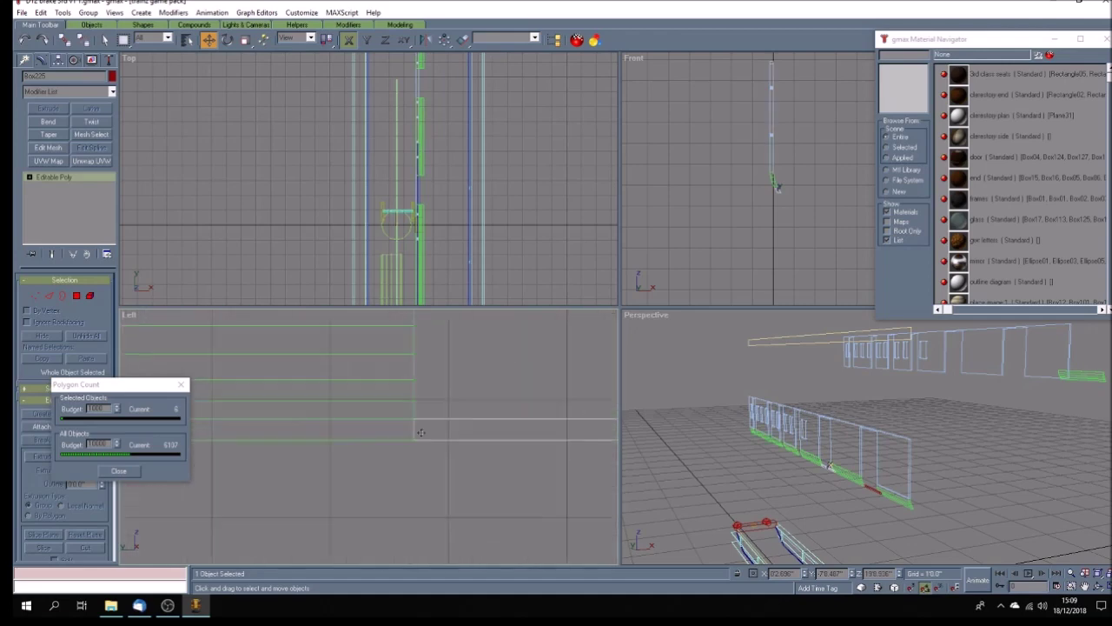
{"action": "scroll", "coordinate": [413, 424], "scroll_direction": "down", "scroll_amount": 5}
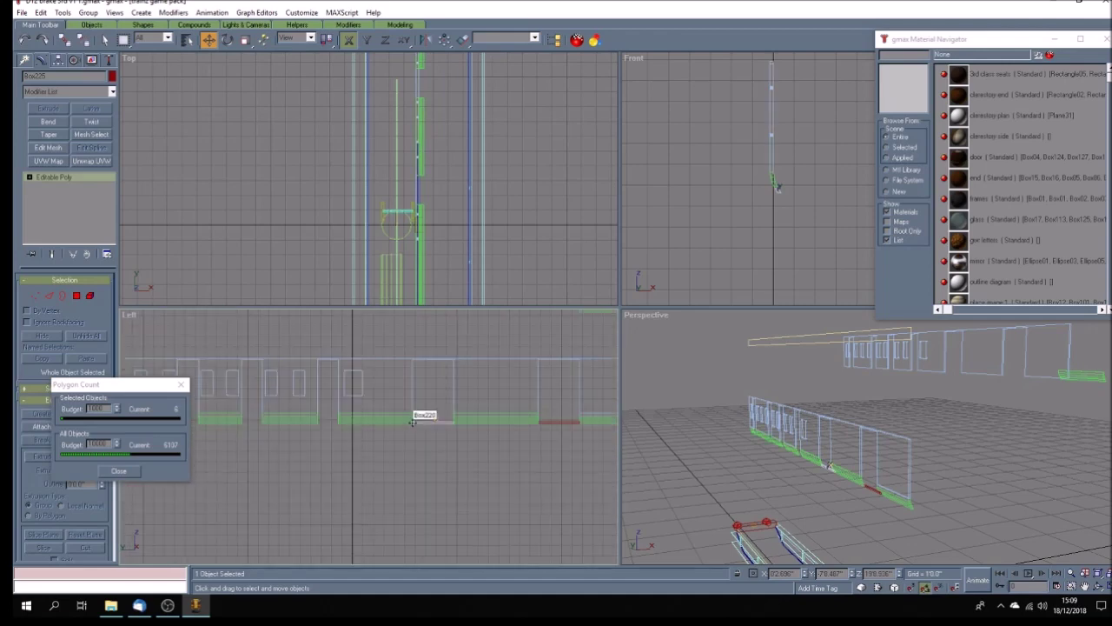
Step: Copy the red box along X beneath the narrower door gap beside the two-window section and align their right edges
{"action": "left_click_drag", "start_coordinate": [424, 421], "coordinate": [308, 422], "text": "shift"}
{"action": "left_click", "coordinate": [528, 345]}
{"action": "left_click", "coordinate": [310, 434]}
{"action": "scroll", "coordinate": [369, 427], "scroll_direction": "up", "scroll_amount": 8}
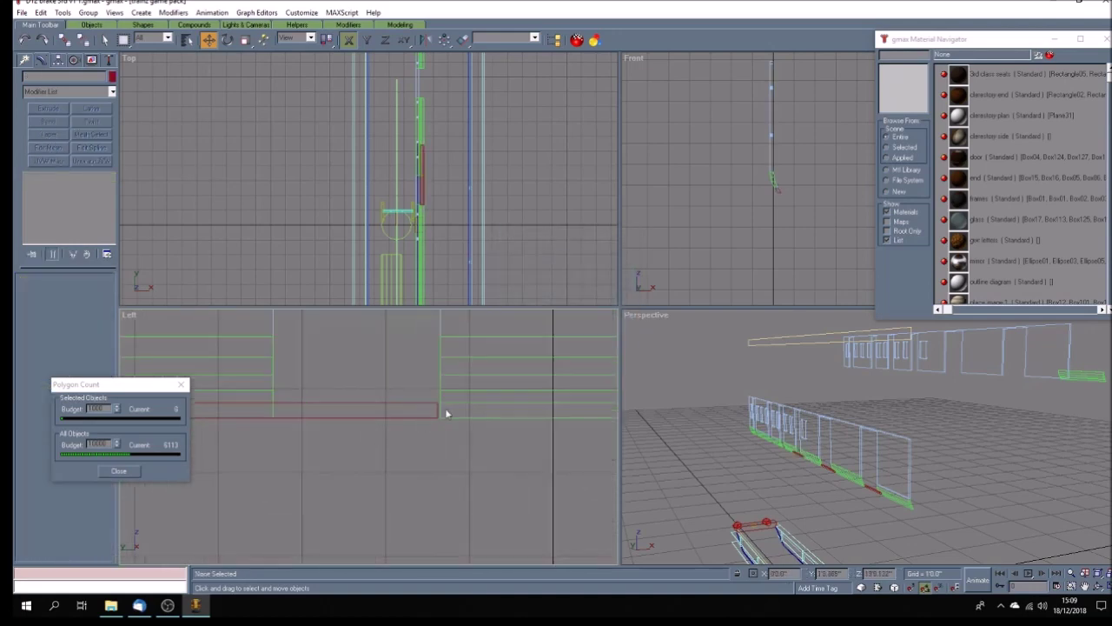
{"action": "left_click_drag", "start_coordinate": [339, 437], "coordinate": [372, 465]}
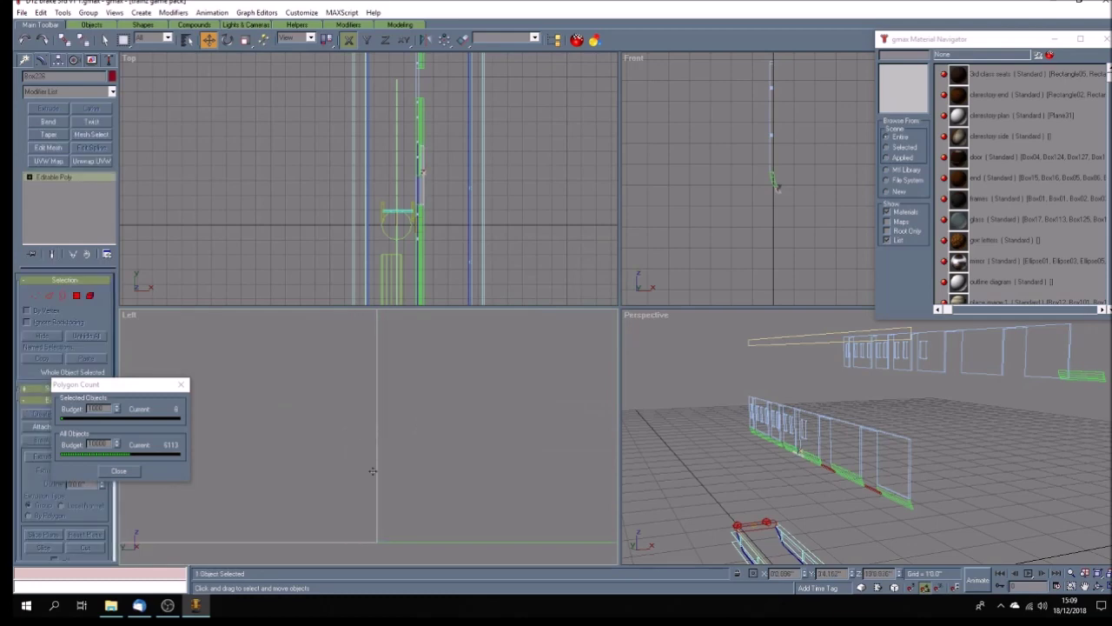
{"action": "left_click_drag", "start_coordinate": [380, 551], "coordinate": [335, 524]}
{"action": "scroll", "coordinate": [455, 461], "scroll_direction": "down", "scroll_amount": 4}
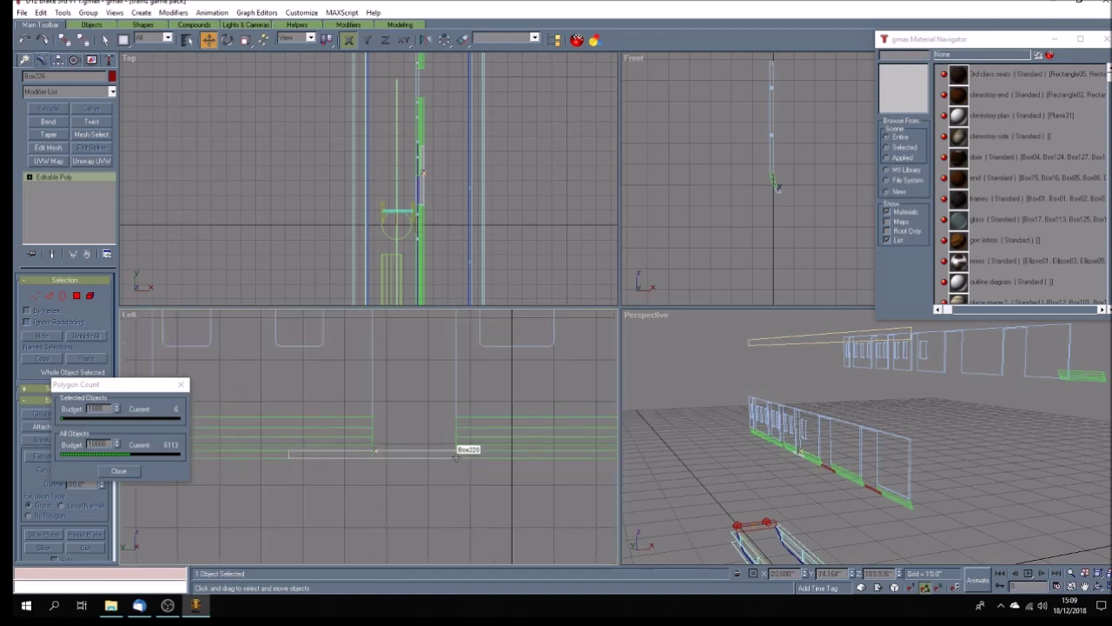
Step: Shorten the new copy by moving its four left vertices along X to the adjacent panel's right edge, save the scene, and finish vertex editing
{"action": "key", "text": "1"}
{"action": "left_click_drag", "start_coordinate": [268, 438], "coordinate": [372, 455]}
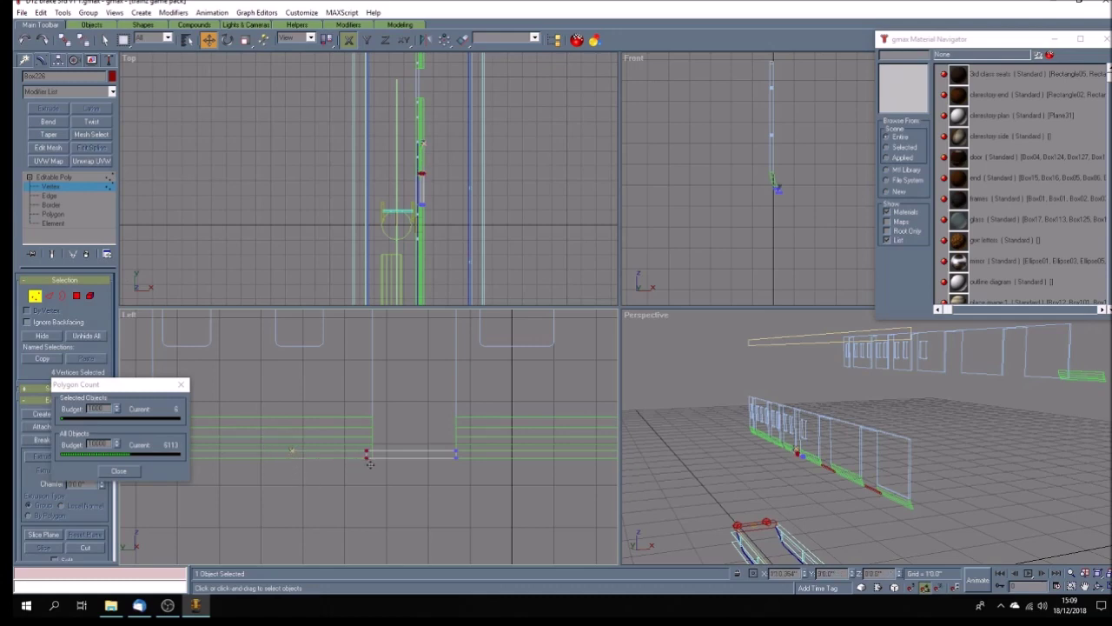
{"action": "scroll", "coordinate": [374, 464], "scroll_direction": "up", "scroll_amount": 3}
{"action": "scroll", "coordinate": [370, 450], "scroll_direction": "up", "scroll_amount": 4}
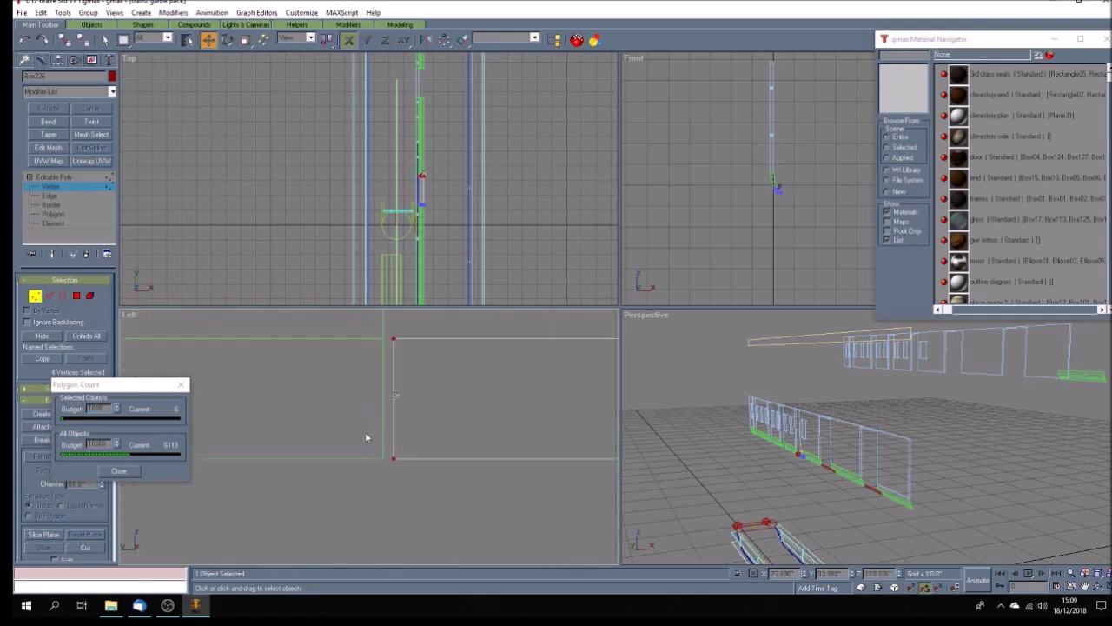
{"action": "left_click_drag", "start_coordinate": [394, 336], "coordinate": [383, 335]}
{"action": "scroll", "coordinate": [383, 336], "scroll_direction": "up", "scroll_amount": 3}
{"action": "scroll", "coordinate": [391, 359], "scroll_direction": "up", "scroll_amount": 3}
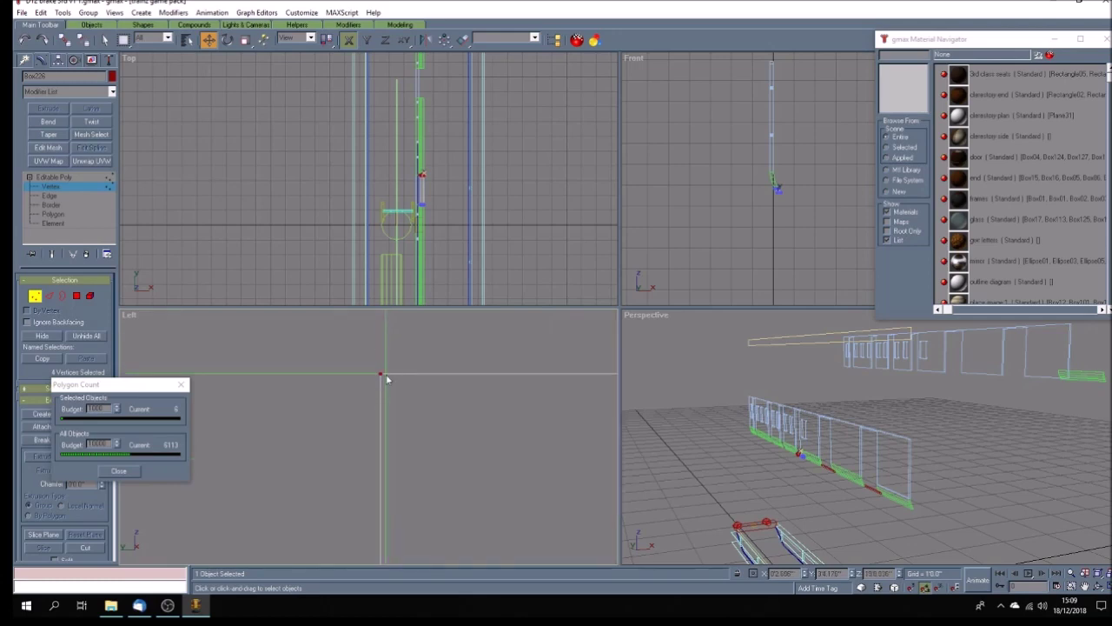
{"action": "key", "text": "ctrl+s"}
{"action": "scroll", "coordinate": [400, 385], "scroll_direction": "down", "scroll_amount": 4}
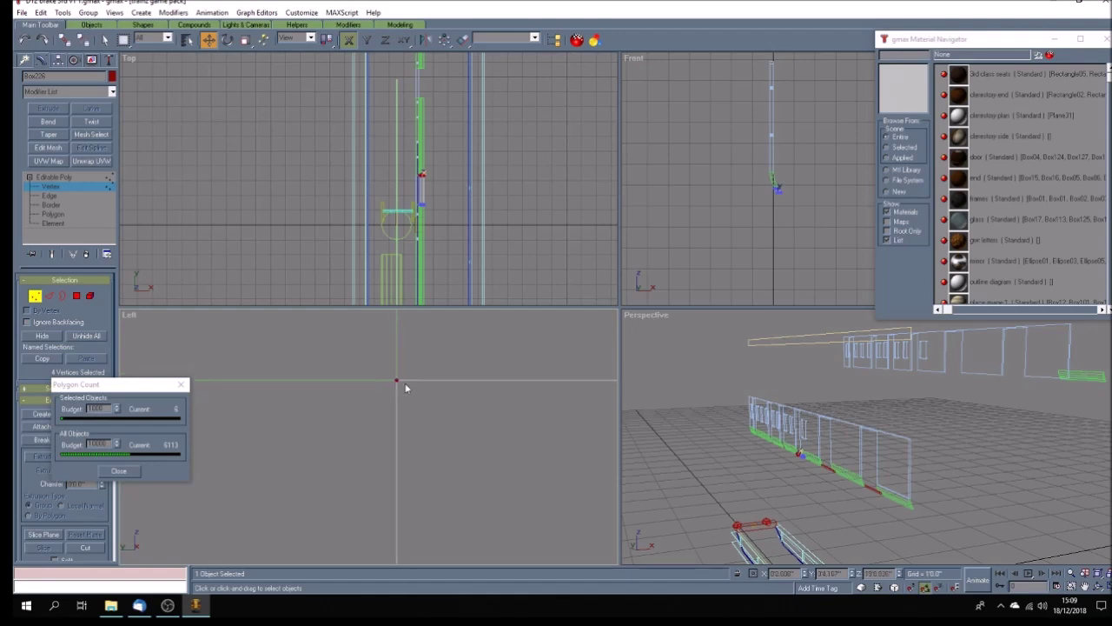
{"action": "left_click", "coordinate": [62, 191]}
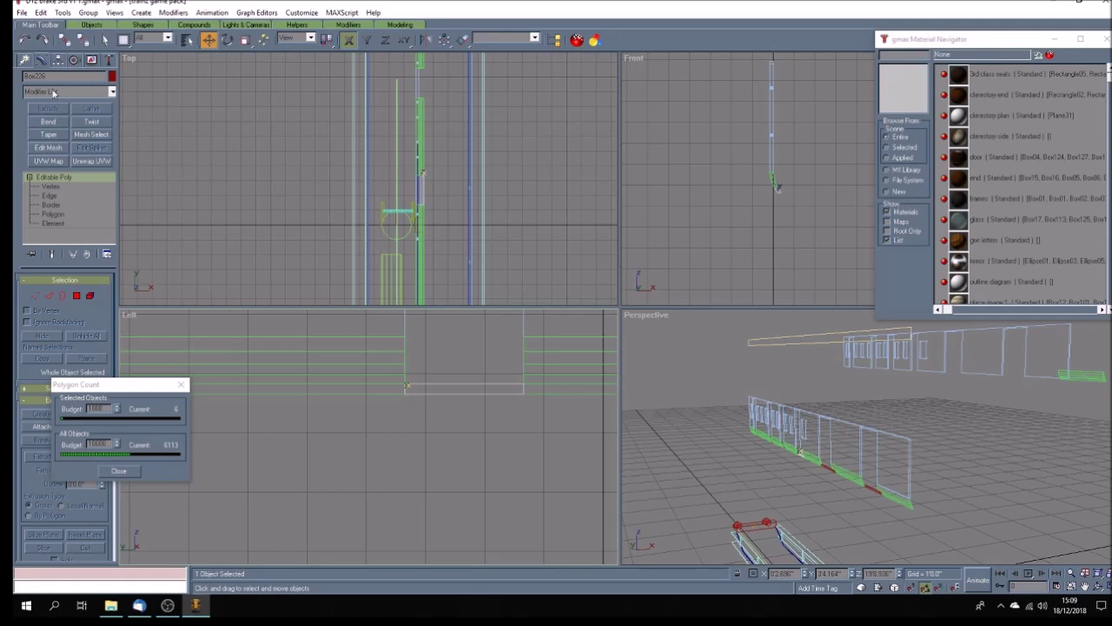
Step: Centre the shortened red box's pivot on the object
{"action": "left_click", "coordinate": [60, 60]}
{"action": "left_click", "coordinate": [68, 137]}
{"action": "left_click", "coordinate": [78, 194]}
{"action": "left_click", "coordinate": [83, 133]}
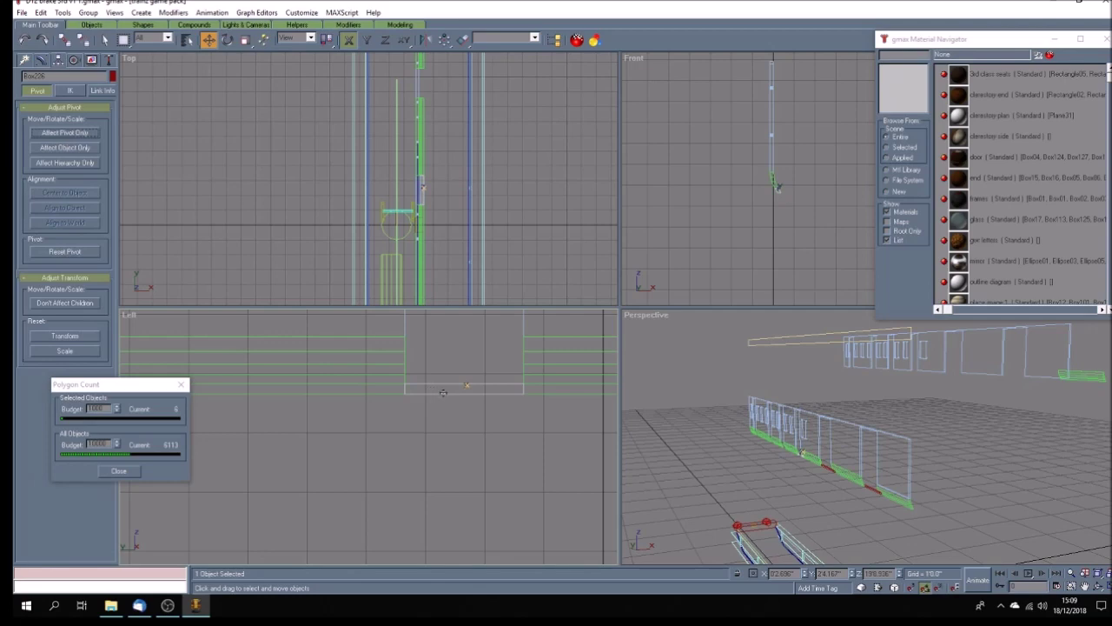
Step: Make one copy of the shortened red box and move it along X to fit the next door gap between the two-window sections
{"action": "left_click_drag", "start_coordinate": [444, 394], "coordinate": [206, 393], "text": "shift"}
{"action": "left_click", "coordinate": [527, 345]}
{"action": "left_click", "coordinate": [1085, 587]}
{"action": "left_click_drag", "start_coordinate": [269, 467], "coordinate": [525, 469]}
{"action": "scroll", "coordinate": [512, 460], "scroll_direction": "down", "scroll_amount": 1}
{"action": "scroll", "coordinate": [428, 445], "scroll_direction": "down", "scroll_amount": 1}
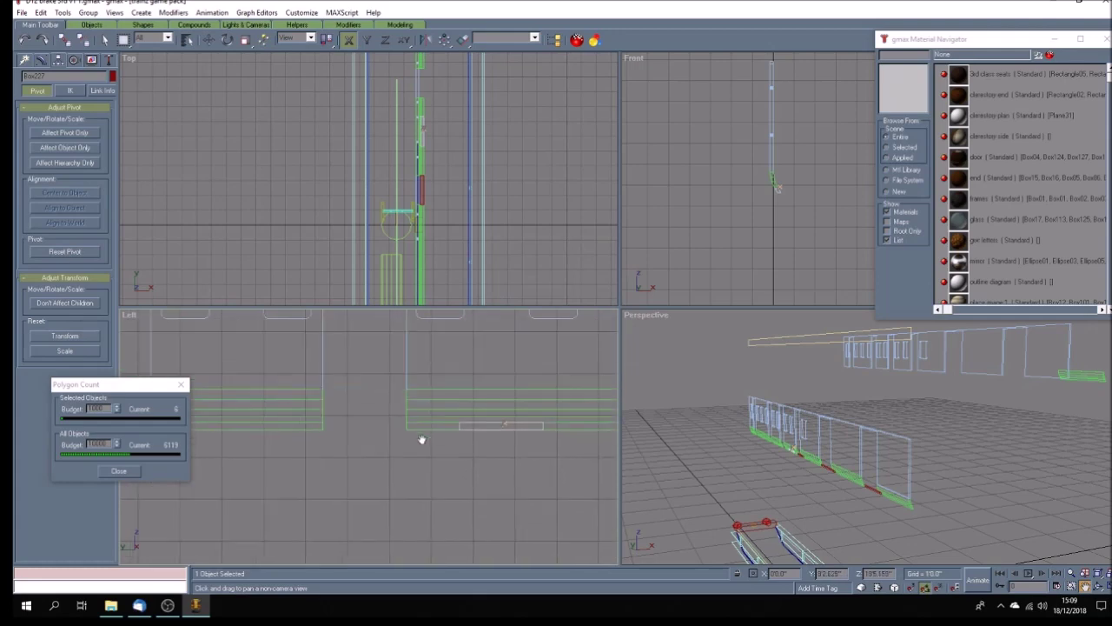
{"action": "left_click", "coordinate": [209, 39]}
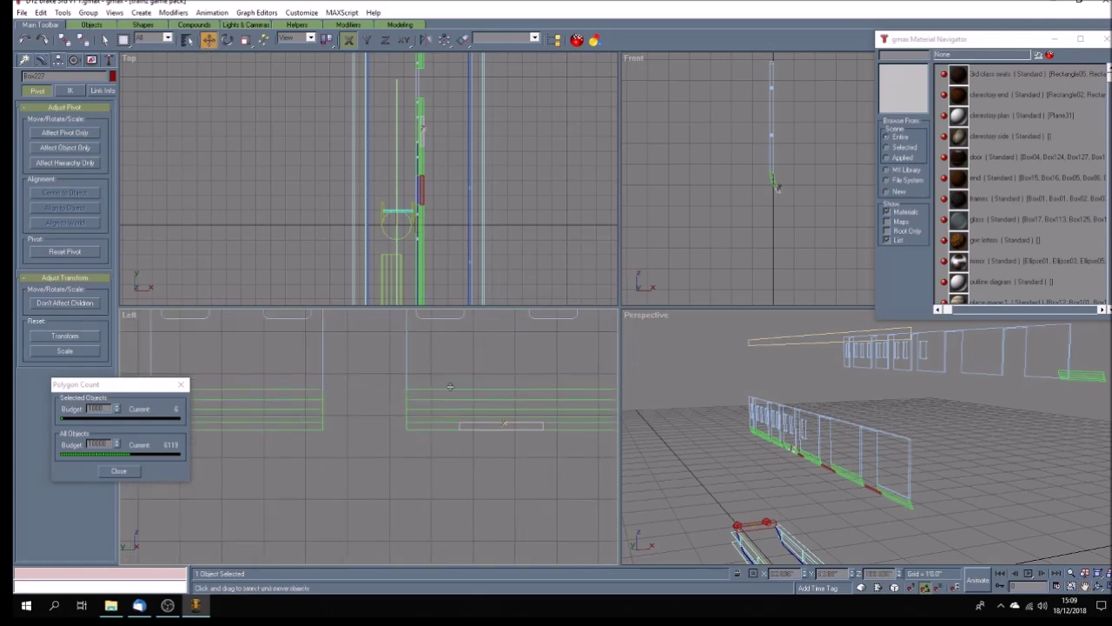
{"action": "left_click_drag", "start_coordinate": [463, 428], "coordinate": [324, 427]}
{"action": "scroll", "coordinate": [391, 442], "scroll_direction": "down", "scroll_amount": 3}
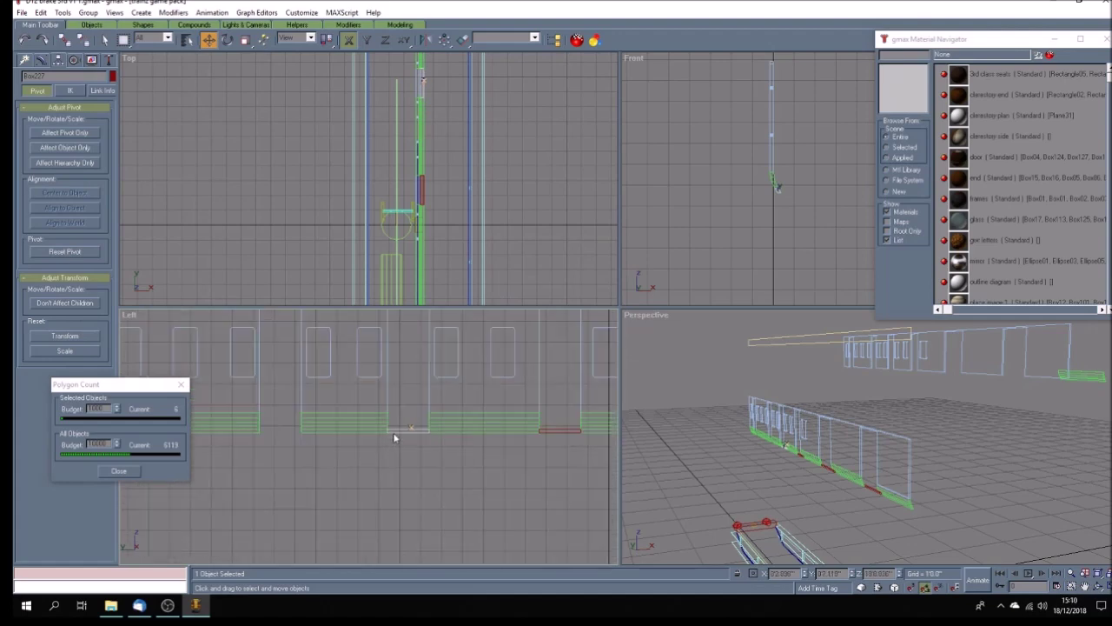
Step: Make two more copies of the shortened red box along X, one beneath each remaining narrow door gap towards the coach end
{"action": "left_click_drag", "start_coordinate": [394, 431], "coordinate": [266, 431], "text": "shift"}
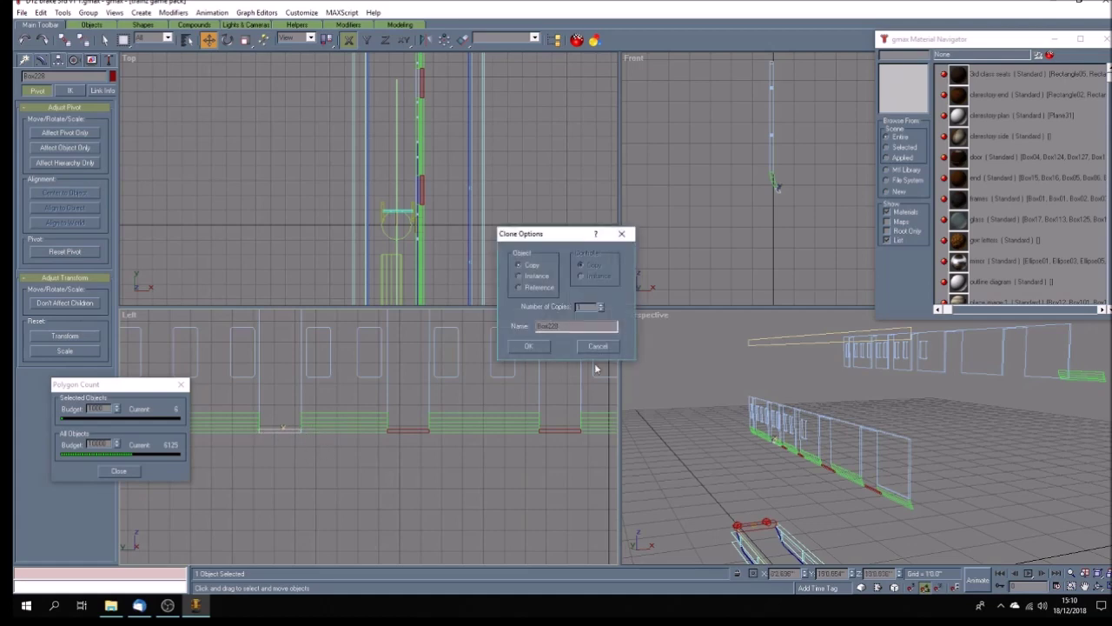
{"action": "left_click", "coordinate": [529, 344]}
{"action": "left_click", "coordinate": [329, 472]}
{"action": "scroll", "coordinate": [330, 464], "scroll_direction": "down", "scroll_amount": 2}
{"action": "left_click", "coordinate": [439, 453]}
{"action": "left_click_drag", "start_coordinate": [438, 456], "coordinate": [303, 458], "text": "shift"}
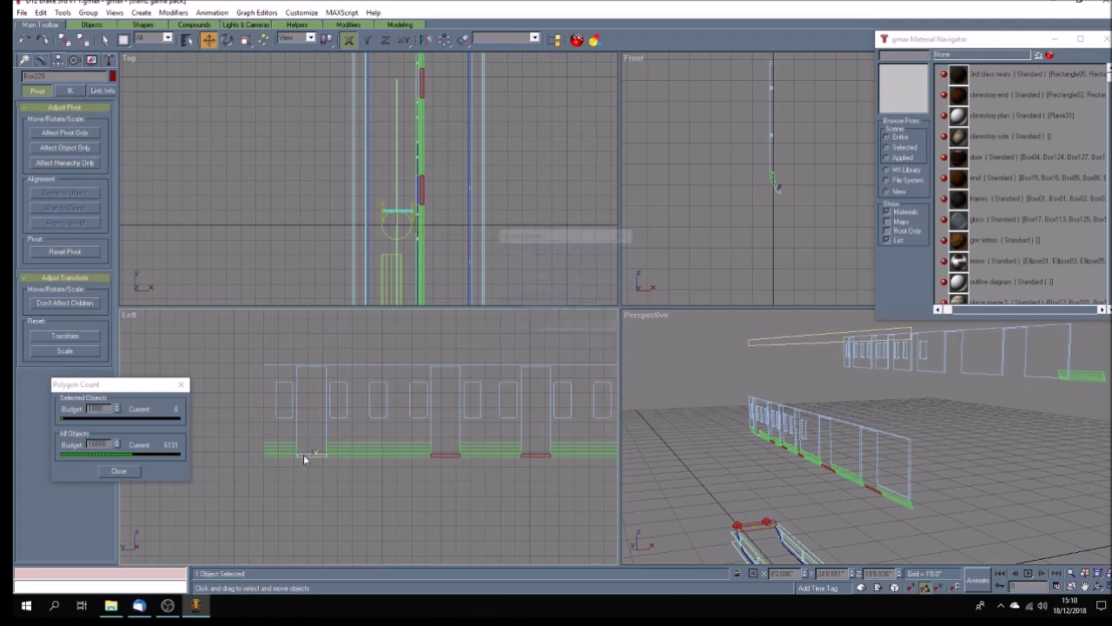
{"action": "left_click", "coordinate": [529, 345]}
Step: Nudge the two new red boxes along X so their ends meet the adjoining lower panels
{"action": "left_click", "coordinate": [285, 491]}
{"action": "scroll", "coordinate": [299, 458], "scroll_direction": "up", "scroll_amount": 6}
{"action": "left_click_drag", "start_coordinate": [274, 447], "coordinate": [260, 457]}
{"action": "scroll", "coordinate": [260, 457], "scroll_direction": "down", "scroll_amount": 5}
{"action": "scroll", "coordinate": [447, 465], "scroll_direction": "up", "scroll_amount": 6}
{"action": "left_click", "coordinate": [398, 449]}
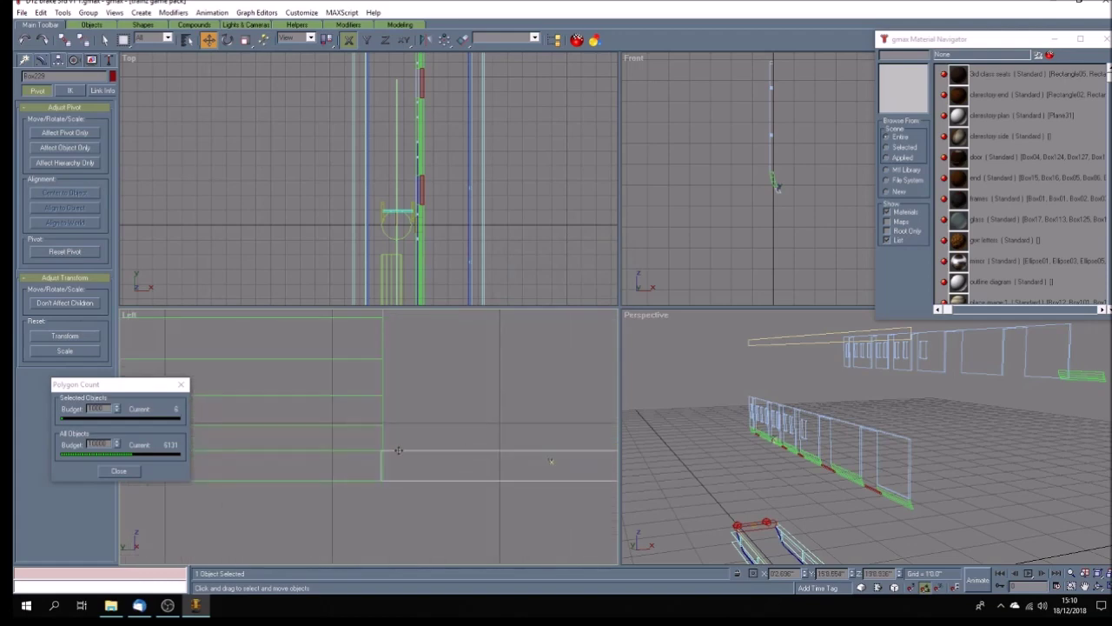
{"action": "scroll", "coordinate": [549, 459], "scroll_direction": "down", "scroll_amount": 5}
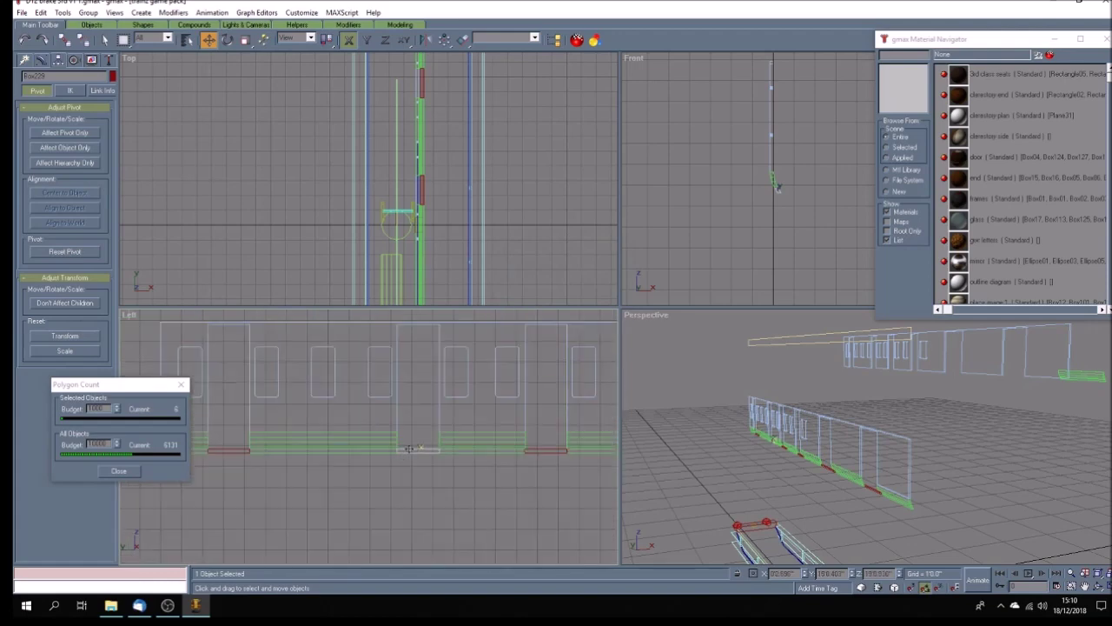
Step: Adjust the red box beneath the gap between the two-window sections along X and check its fit at both ends
{"action": "scroll", "coordinate": [548, 460], "scroll_direction": "up", "scroll_amount": 3}
{"action": "left_click", "coordinate": [509, 445]}
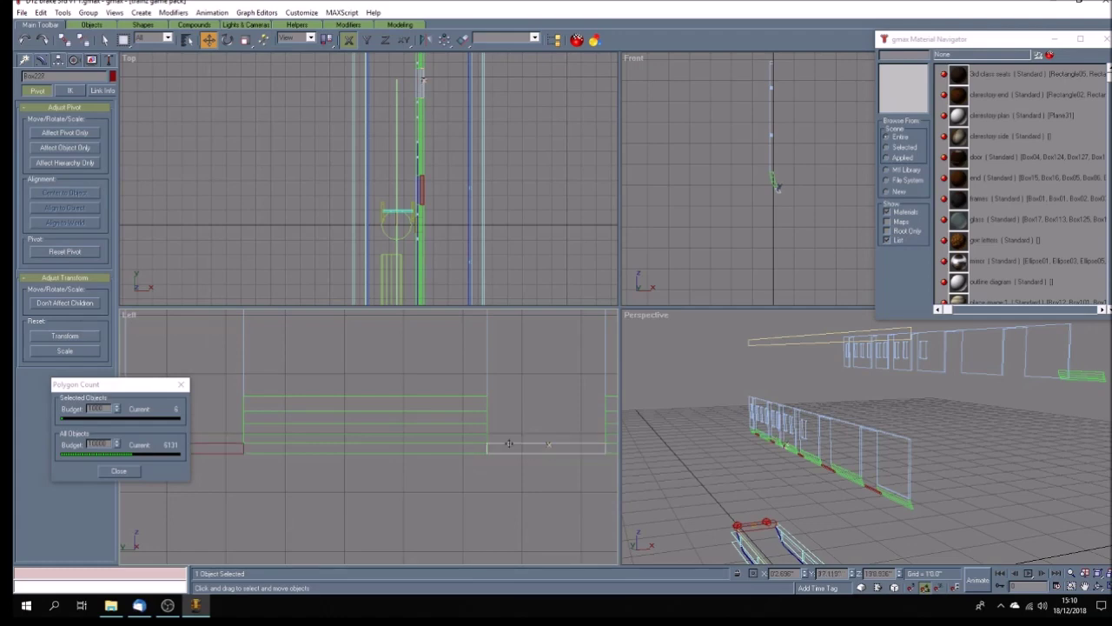
{"action": "scroll", "coordinate": [509, 444], "scroll_direction": "down", "scroll_amount": 4}
{"action": "left_click", "coordinate": [500, 454]}
{"action": "scroll", "coordinate": [511, 443], "scroll_direction": "up", "scroll_amount": 3}
{"action": "scroll", "coordinate": [511, 441], "scroll_direction": "up", "scroll_amount": 1}
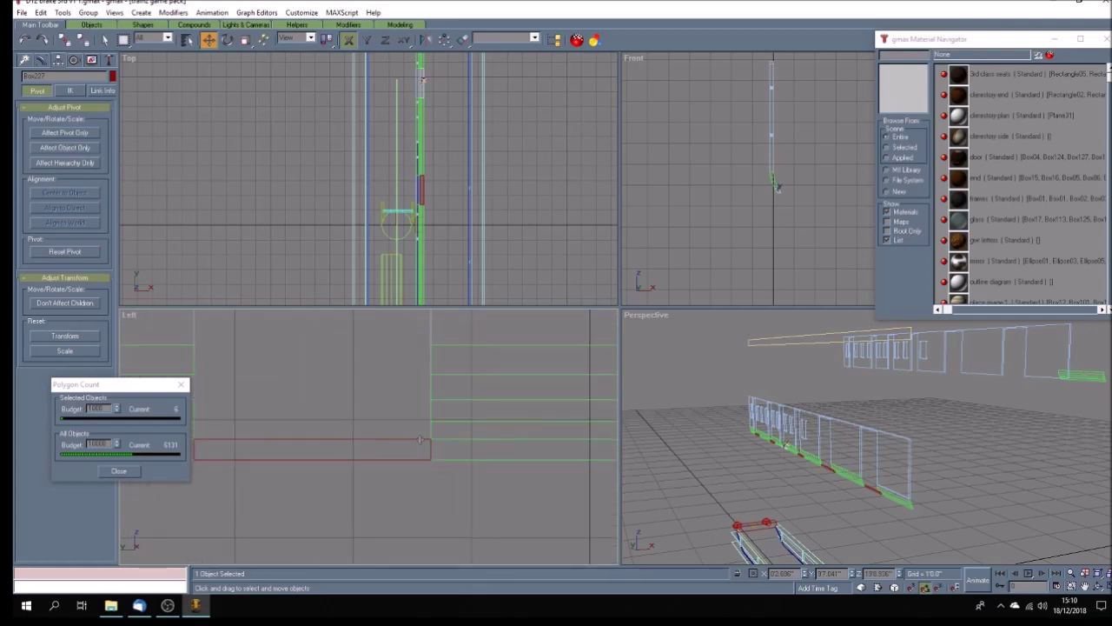
{"action": "scroll", "coordinate": [464, 449], "scroll_direction": "down", "scroll_amount": 1}
{"action": "scroll", "coordinate": [464, 449], "scroll_direction": "down", "scroll_amount": 4}
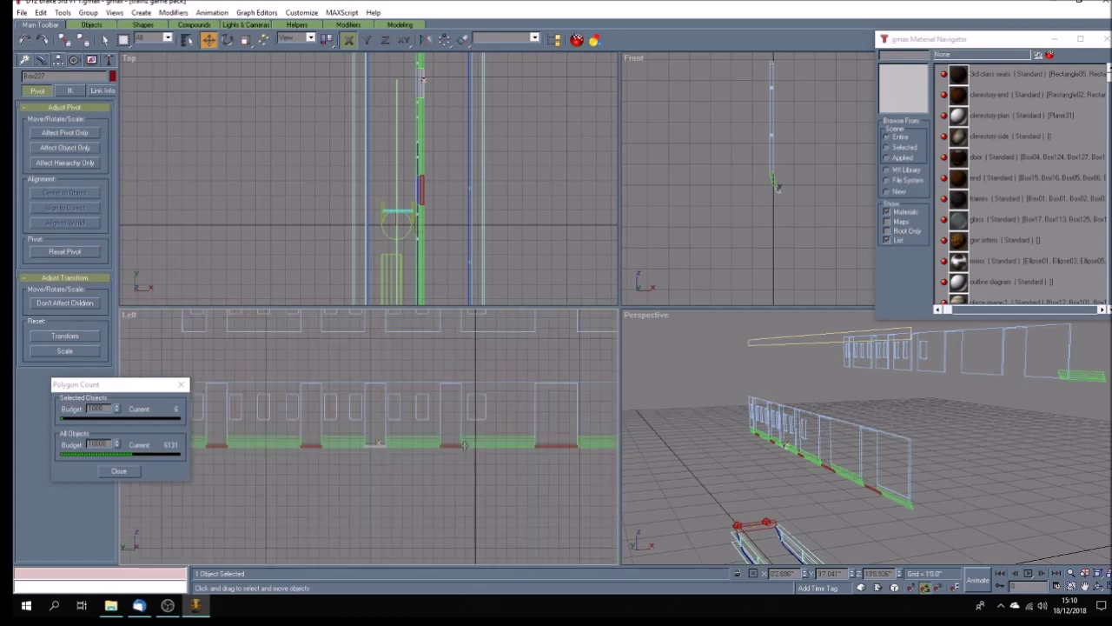
Step: Maximize the perspective view and frame the row of small red boxes beneath the door gaps
{"action": "left_click", "coordinate": [840, 498]}
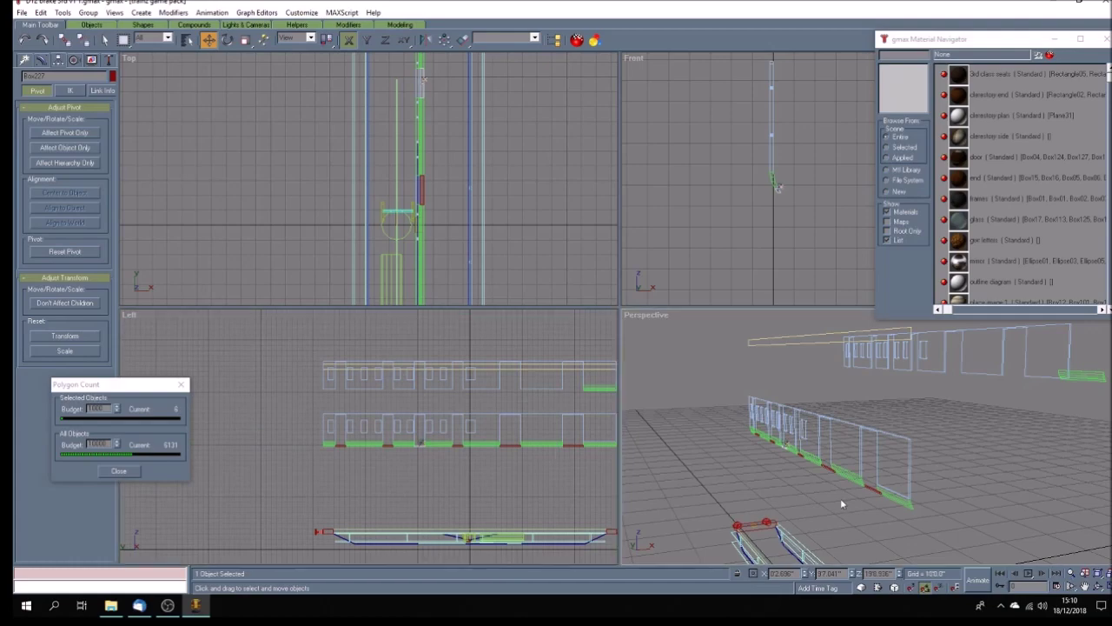
{"action": "left_click", "coordinate": [1107, 577]}
{"action": "left_click", "coordinate": [1084, 586]}
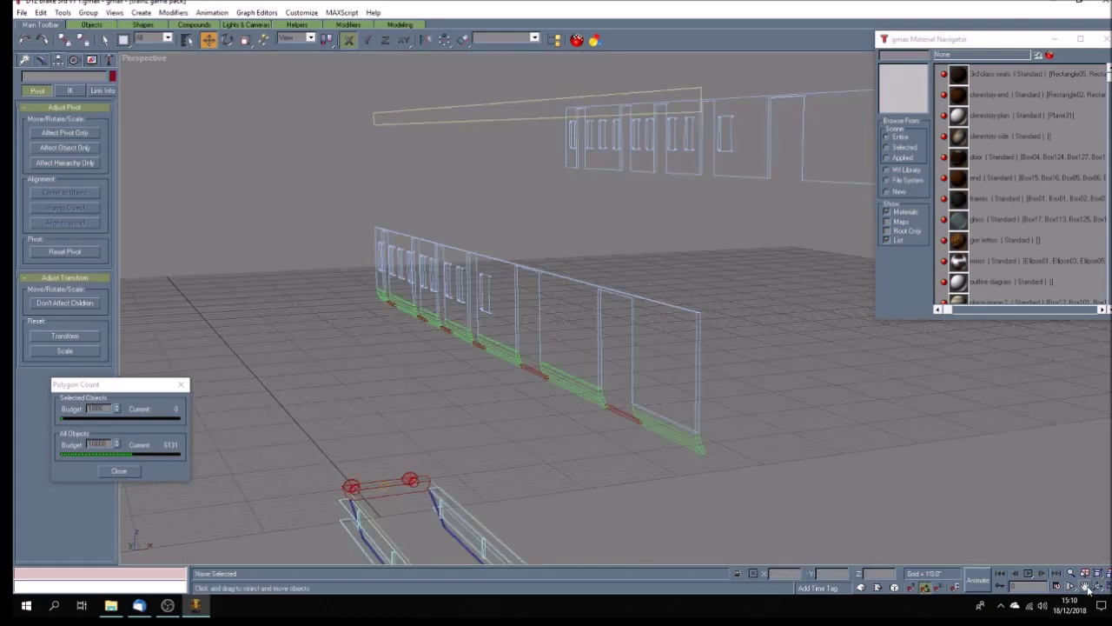
{"action": "left_click_drag", "start_coordinate": [516, 409], "coordinate": [469, 369]}
{"action": "left_click_drag", "start_coordinate": [416, 331], "coordinate": [538, 391]}
{"action": "scroll", "coordinate": [467, 339], "scroll_direction": "up", "scroll_amount": 2}
{"action": "scroll", "coordinate": [450, 351], "scroll_direction": "down", "scroll_amount": 2}
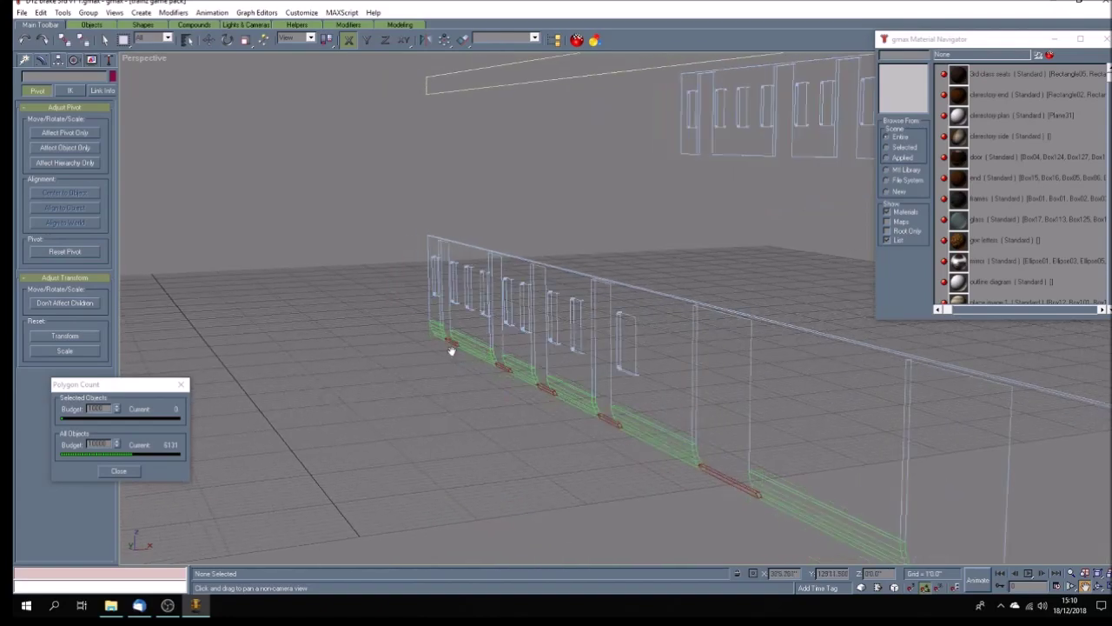
{"action": "scroll", "coordinate": [430, 359], "scroll_direction": "down", "scroll_amount": 5}
{"action": "scroll", "coordinate": [469, 348], "scroll_direction": "down", "scroll_amount": 2}
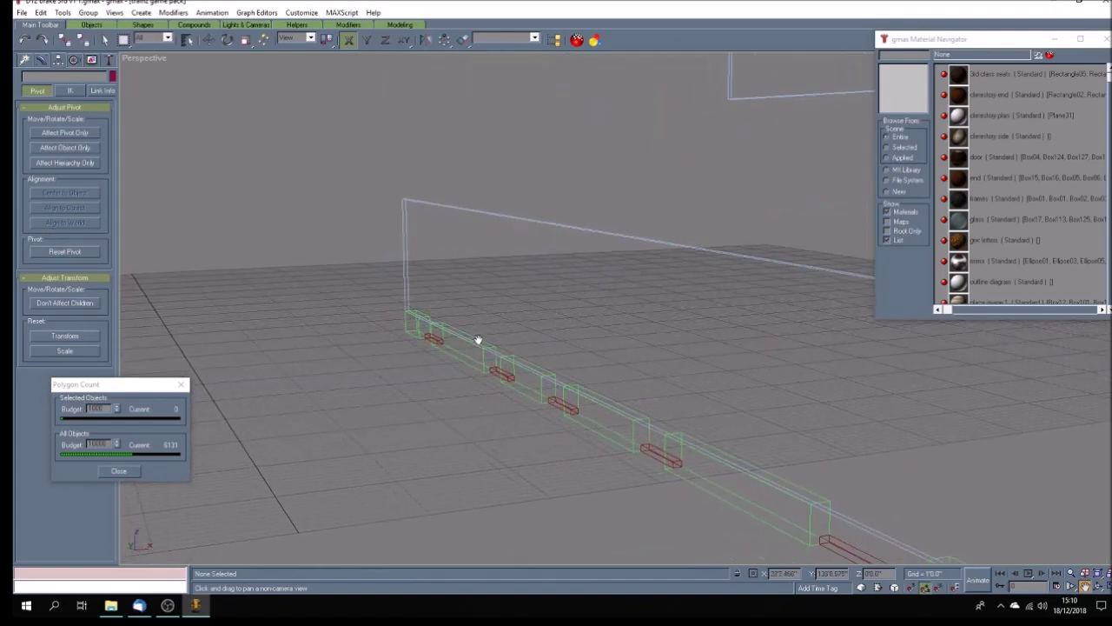
{"action": "scroll", "coordinate": [479, 340], "scroll_direction": "up", "scroll_amount": 2}
{"action": "right_click", "coordinate": [448, 365]}
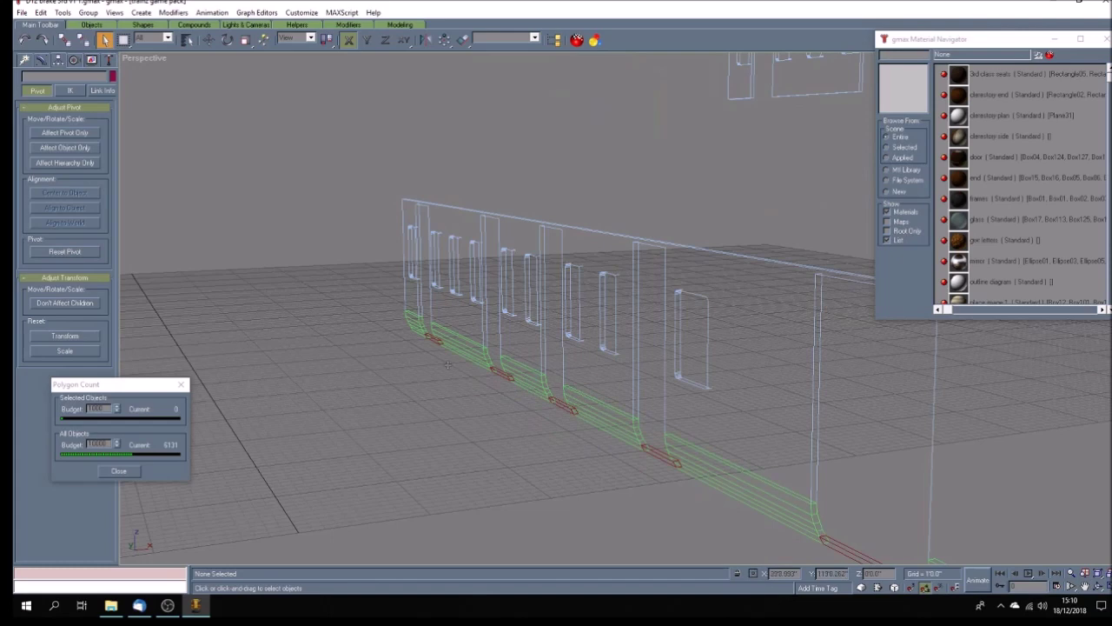
Step: Delete the near end polygon of the red box beneath the door gap closest to the windowed coach end
{"action": "left_click", "coordinate": [428, 340]}
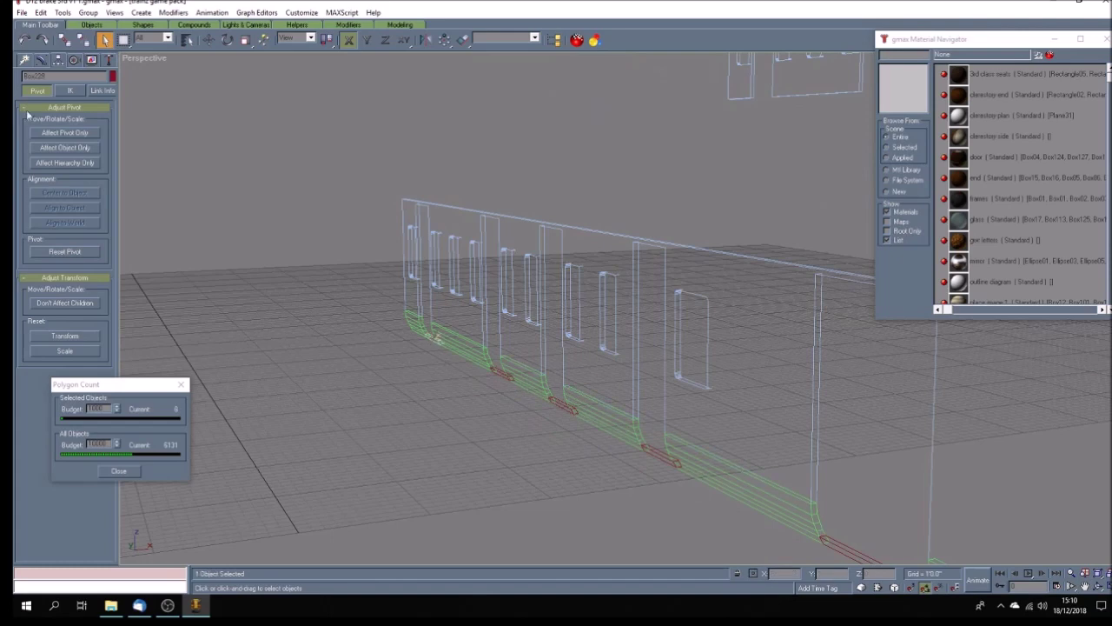
{"action": "left_click", "coordinate": [41, 60]}
{"action": "left_click", "coordinate": [29, 176]}
{"action": "left_click", "coordinate": [49, 213]}
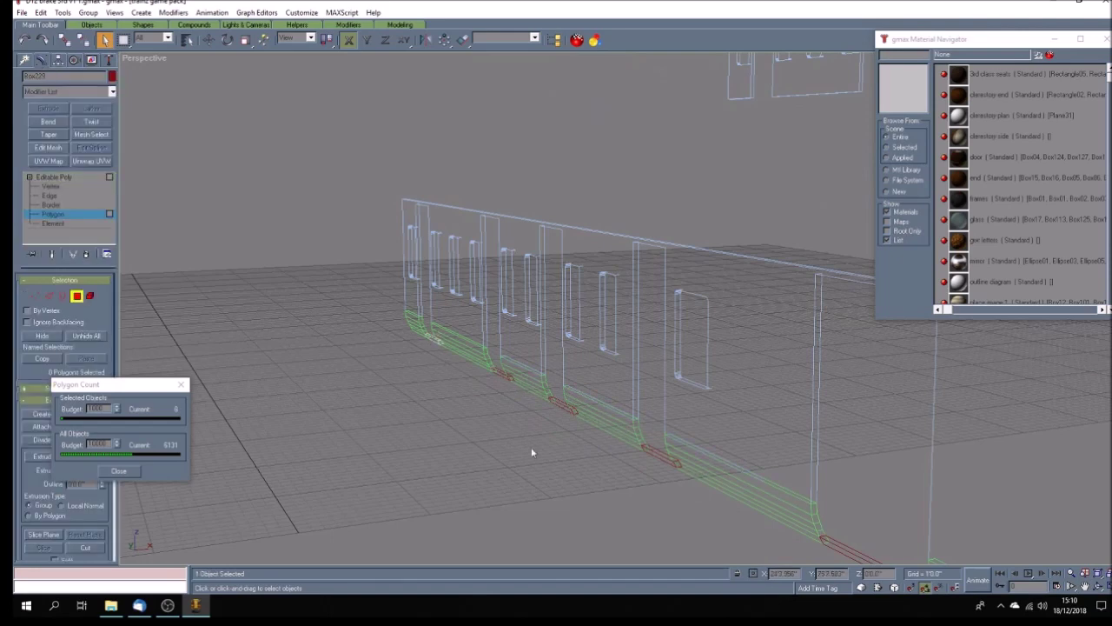
{"action": "left_click", "coordinate": [440, 341]}
{"action": "left_click", "coordinate": [465, 390]}
Step: Delete the opposite end polygon of the same red box and finish polygon editing
{"action": "left_click", "coordinate": [1097, 586]}
{"action": "left_click_drag", "start_coordinate": [590, 437], "coordinate": [606, 403]}
{"action": "scroll", "coordinate": [606, 403], "scroll_direction": "up", "scroll_amount": 3}
{"action": "left_click", "coordinate": [105, 39]}
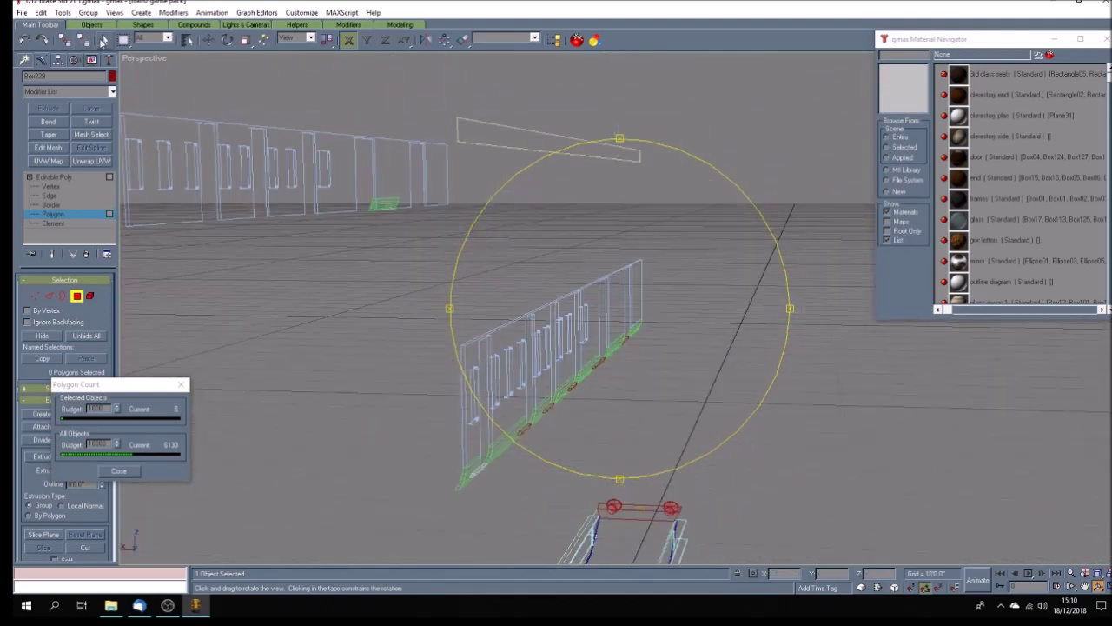
{"action": "left_click", "coordinate": [470, 475]}
{"action": "key", "text": "Delete"}
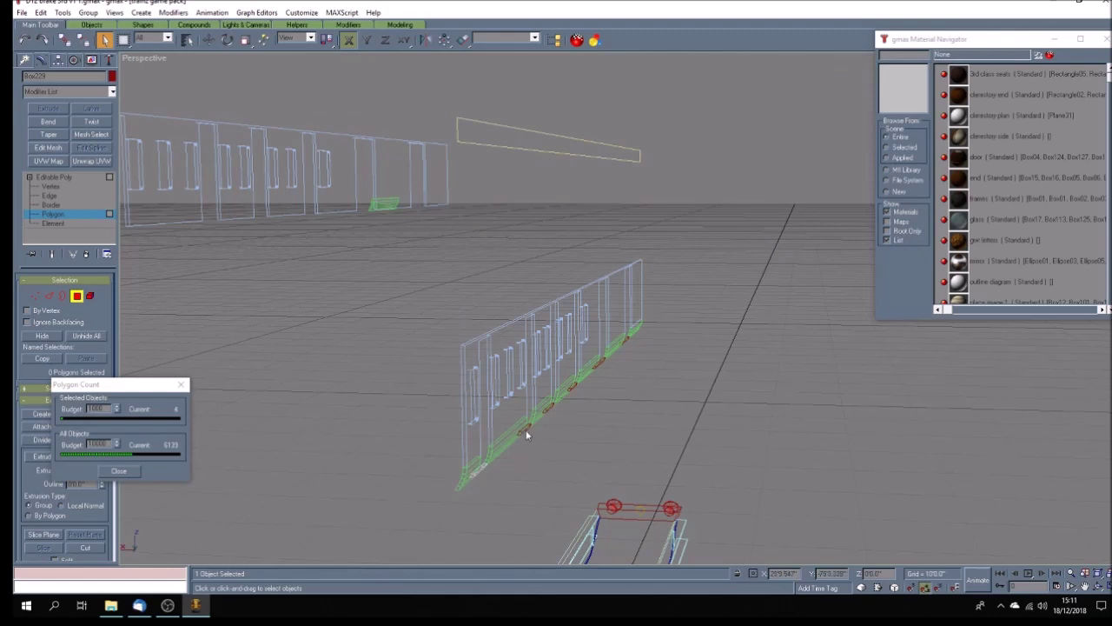
{"action": "left_click", "coordinate": [68, 177]}
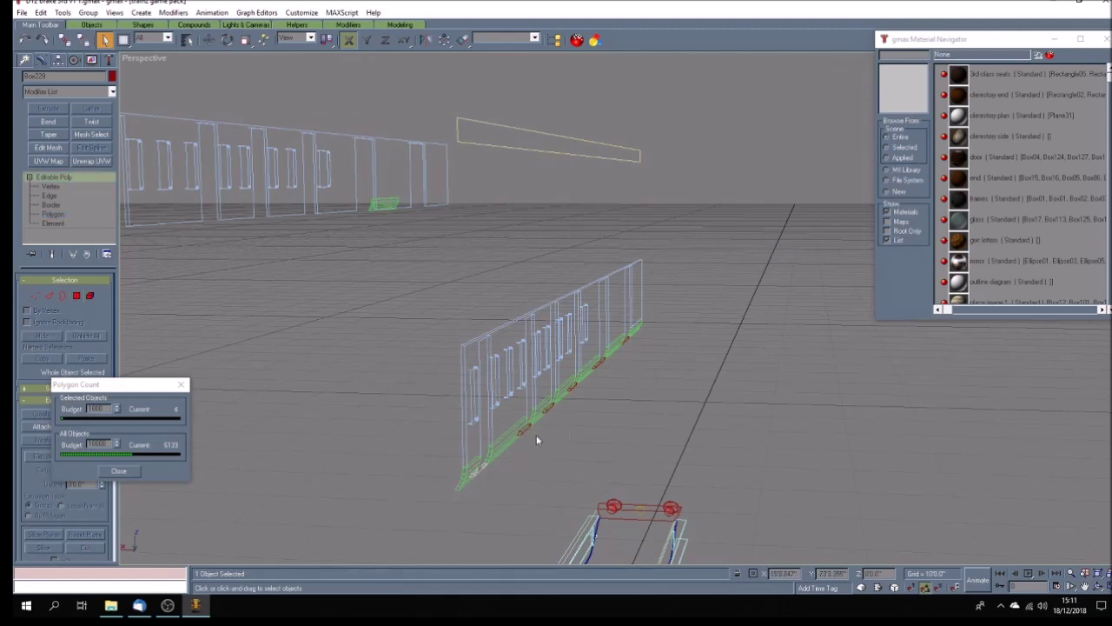
Step: Delete both end polygons of the second red box from the windowed coach end and finish polygon editing
{"action": "left_click", "coordinate": [30, 177]}
{"action": "left_click", "coordinate": [30, 177]}
{"action": "left_click", "coordinate": [52, 214]}
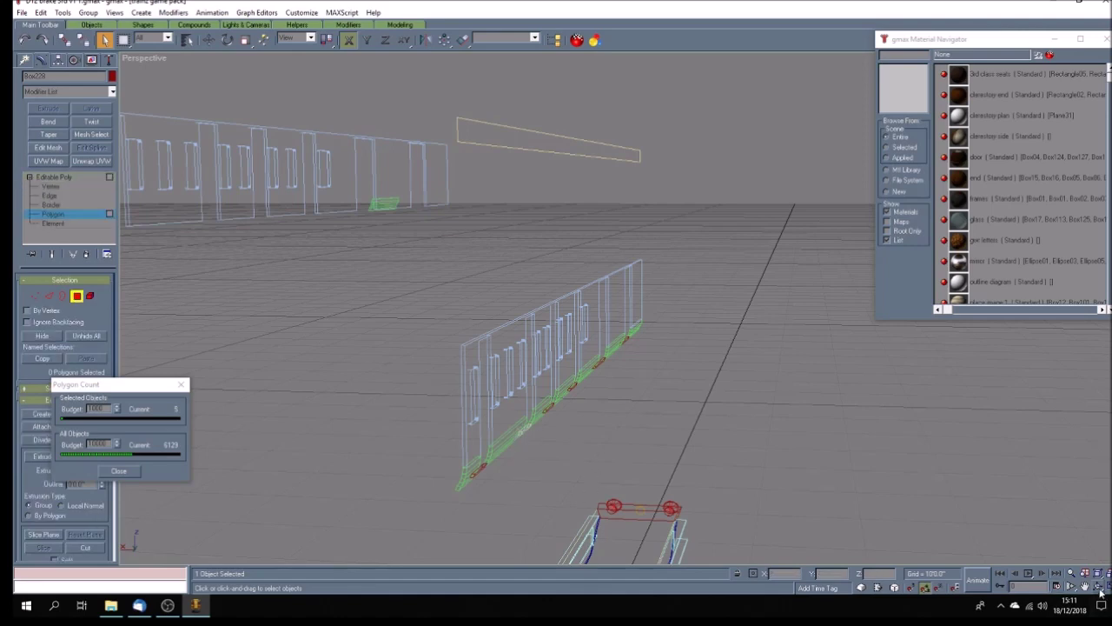
{"action": "key", "text": "ctrl+r"}
{"action": "left_click_drag", "start_coordinate": [650, 419], "coordinate": [573, 355]}
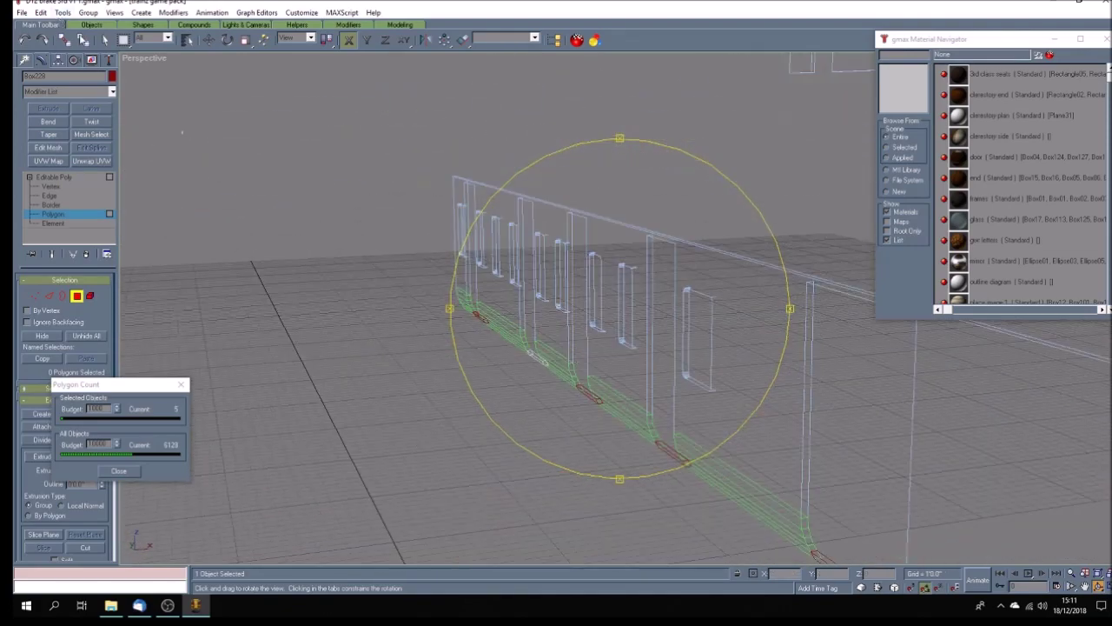
{"action": "left_click", "coordinate": [99, 42]}
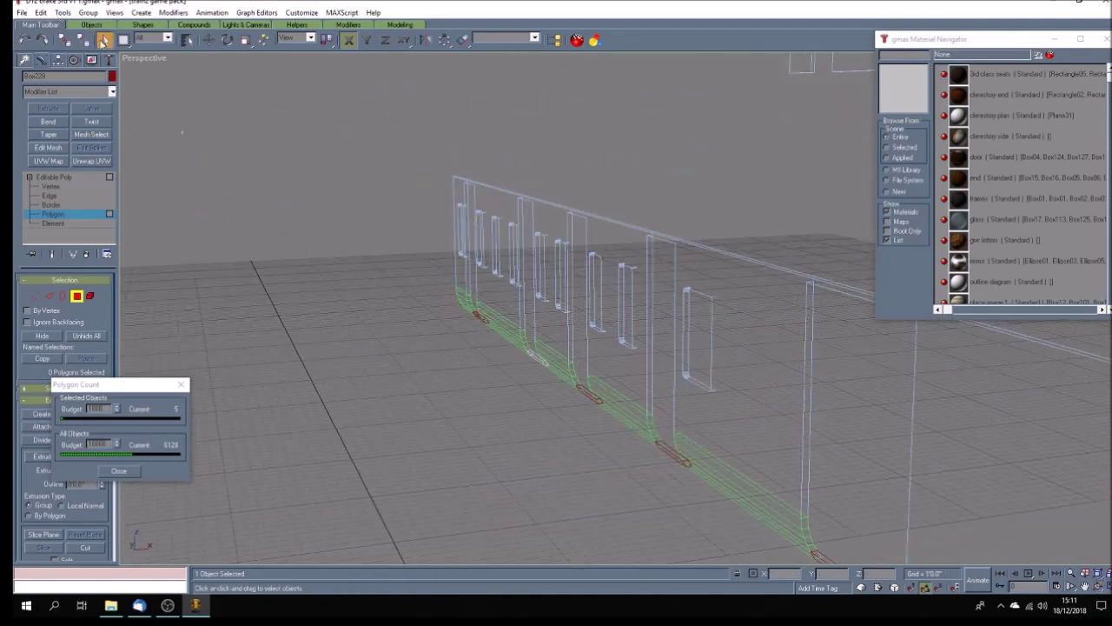
{"action": "left_click", "coordinate": [545, 364]}
{"action": "key", "text": "Delete"}
{"action": "left_click", "coordinate": [49, 177]}
Step: Delete both end polygons of the third red box, between the two-window sections, and finish polygon editing
{"action": "left_click", "coordinate": [584, 392]}
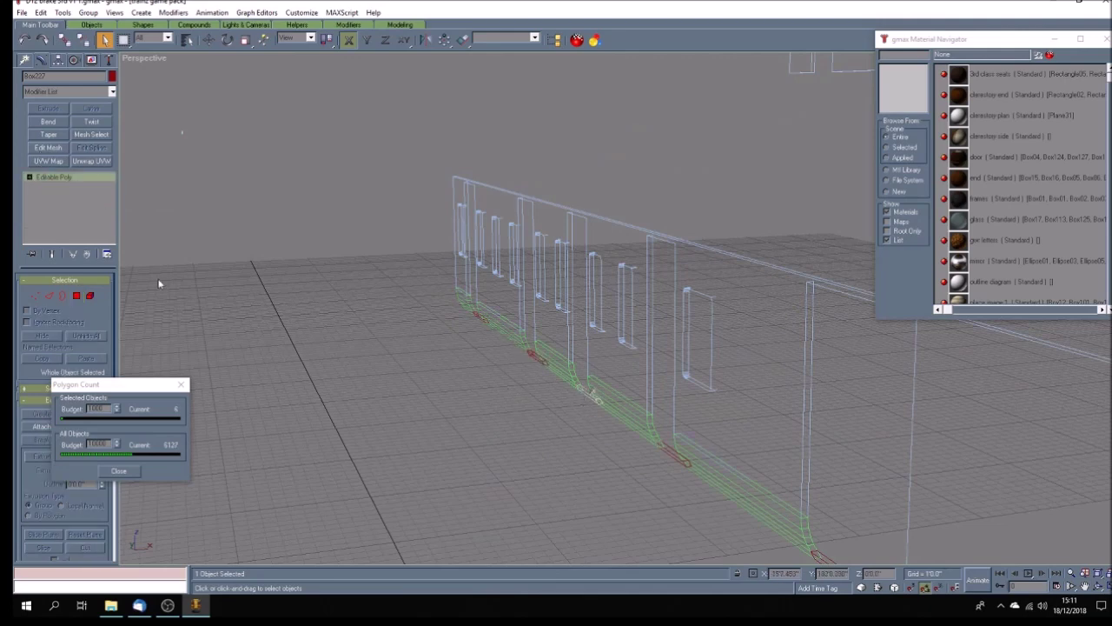
{"action": "left_click", "coordinate": [53, 213]}
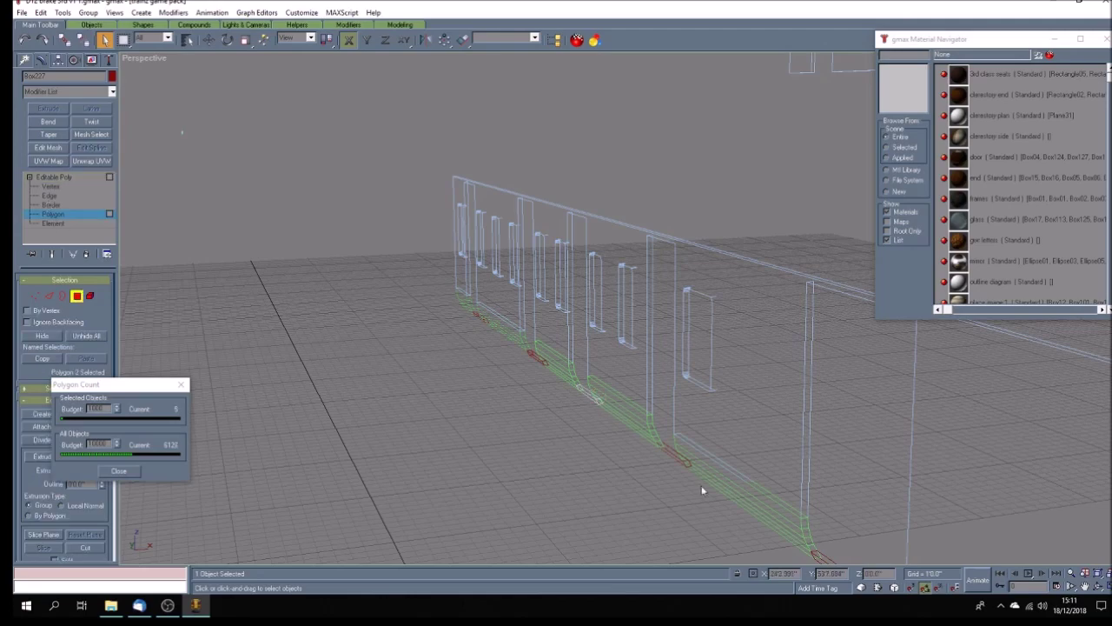
{"action": "key", "text": "ctrl+r"}
{"action": "left_click_drag", "start_coordinate": [593, 437], "coordinate": [572, 410]}
{"action": "left_click", "coordinate": [104, 40]}
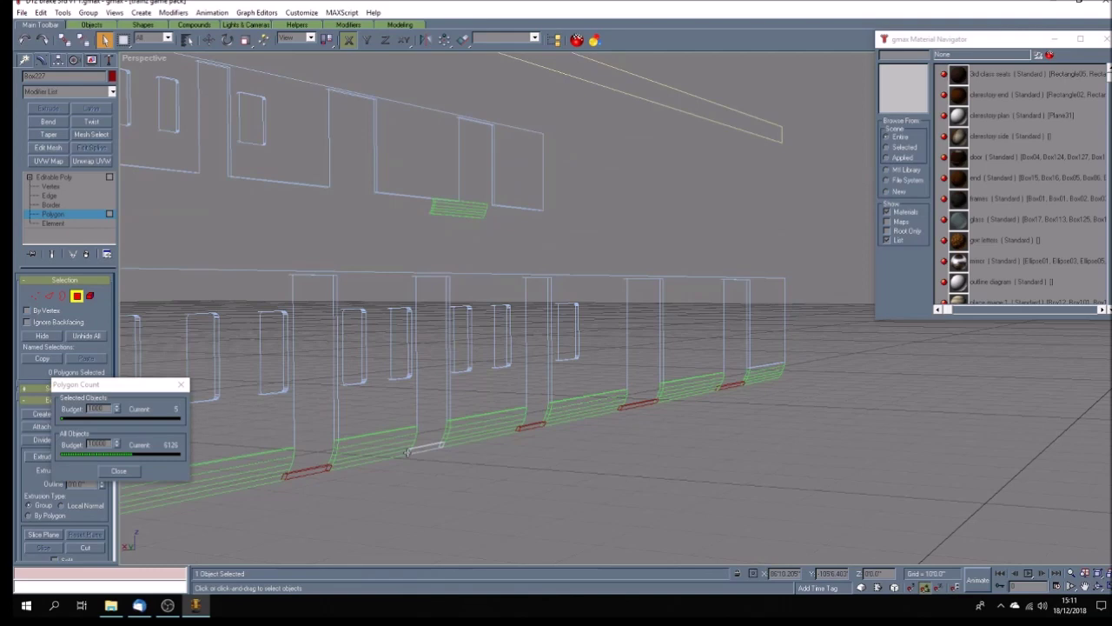
{"action": "left_click", "coordinate": [58, 177]}
Step: Change the object colour of the open-ended box between the two-window sections to yellow
{"action": "left_click", "coordinate": [112, 77]}
{"action": "left_click", "coordinate": [505, 274]}
{"action": "left_click", "coordinate": [624, 362]}
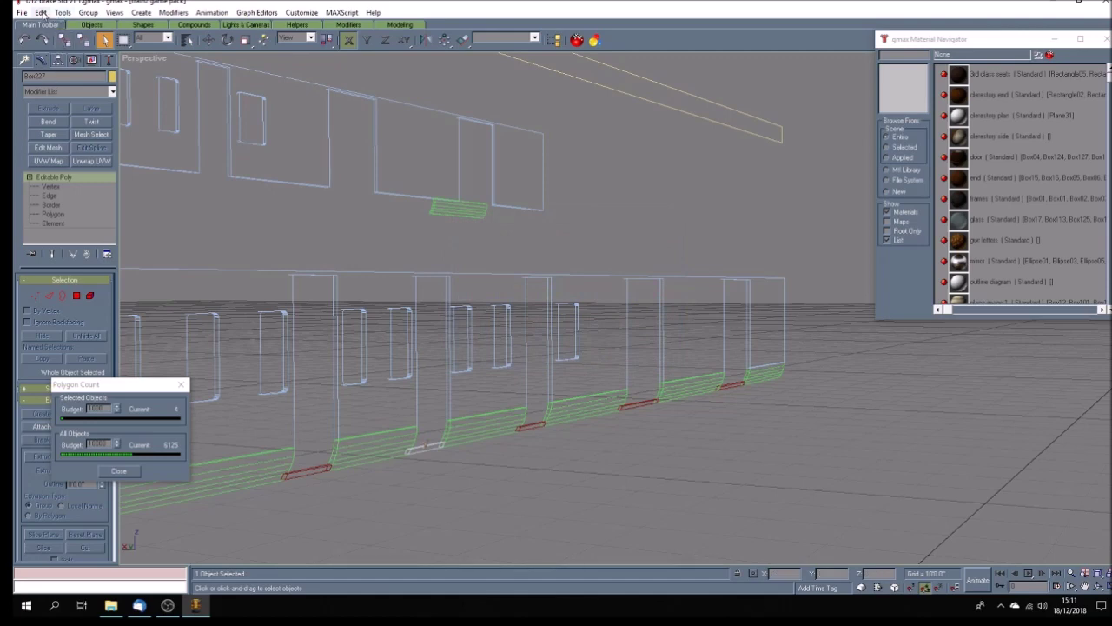
Step: Replace the neighbouring small red box by cloning the yellow open-ended box, aligning the clone to its centre and deleting the red original
{"action": "left_click", "coordinate": [41, 15]}
{"action": "left_click", "coordinate": [69, 98]}
{"action": "left_click", "coordinate": [532, 338]}
{"action": "left_click", "coordinate": [463, 40]}
{"action": "left_click", "coordinate": [537, 429]}
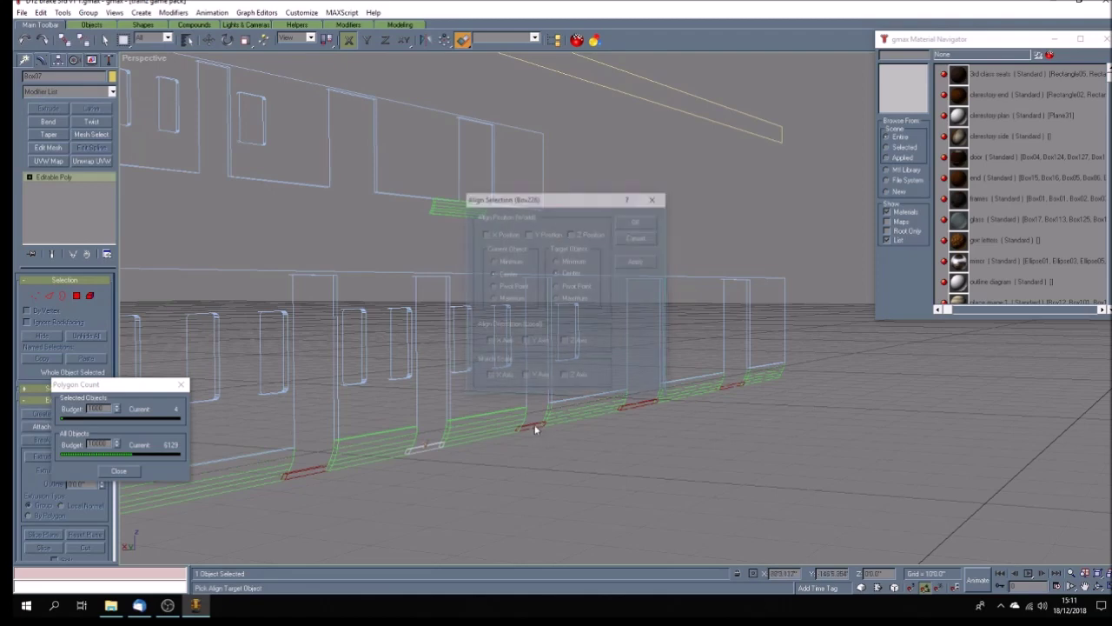
{"action": "left_click", "coordinate": [513, 235]}
{"action": "left_click", "coordinate": [554, 235]}
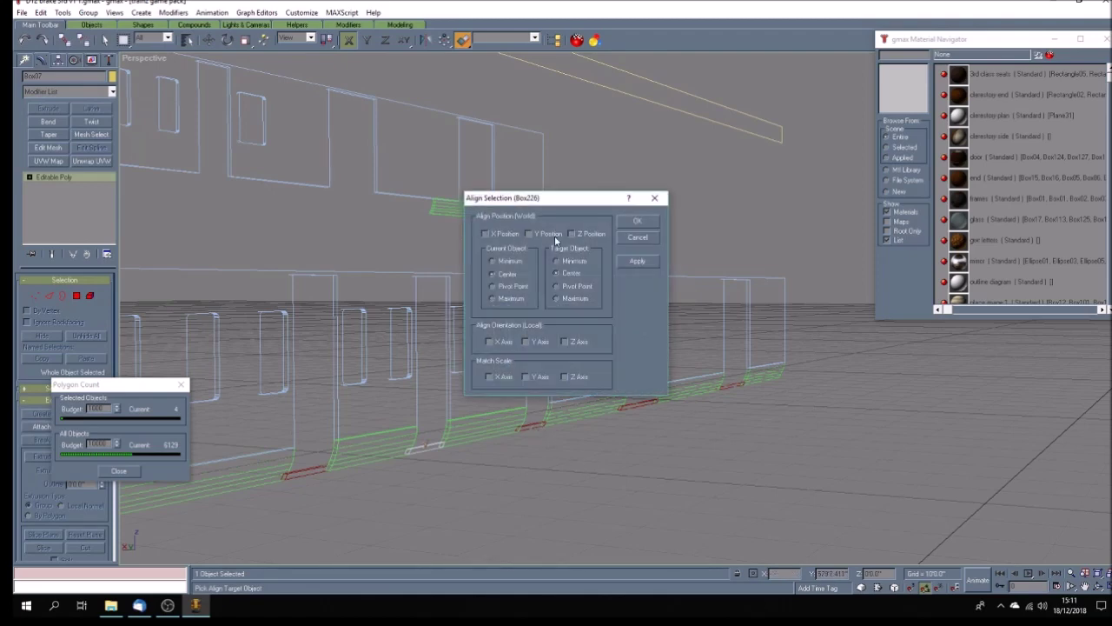
{"action": "left_click", "coordinate": [638, 224]}
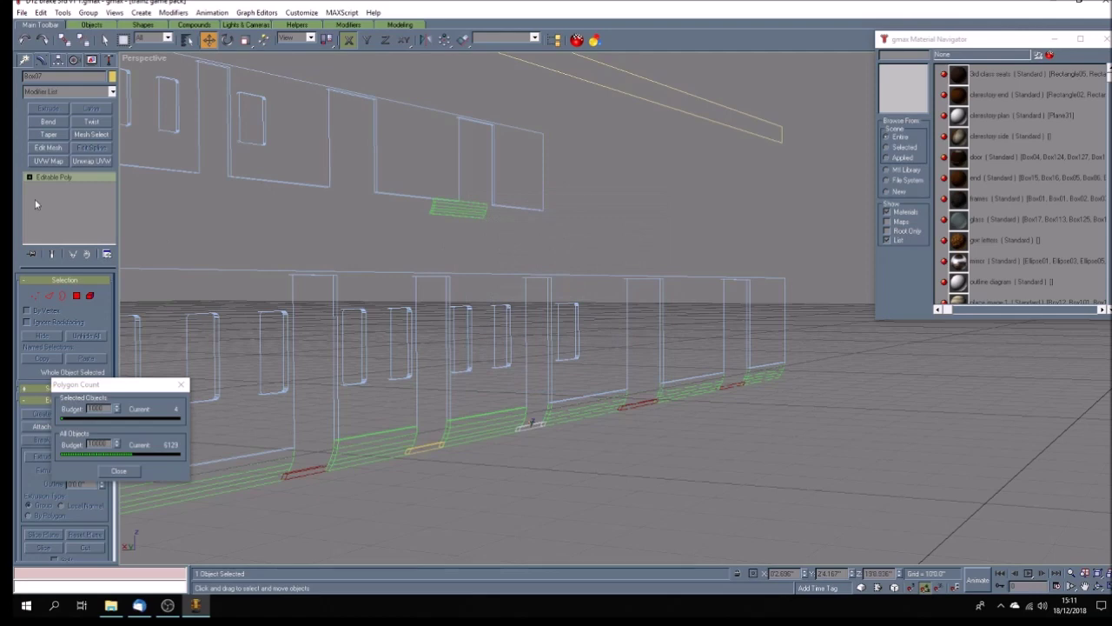
{"action": "left_click", "coordinate": [525, 430]}
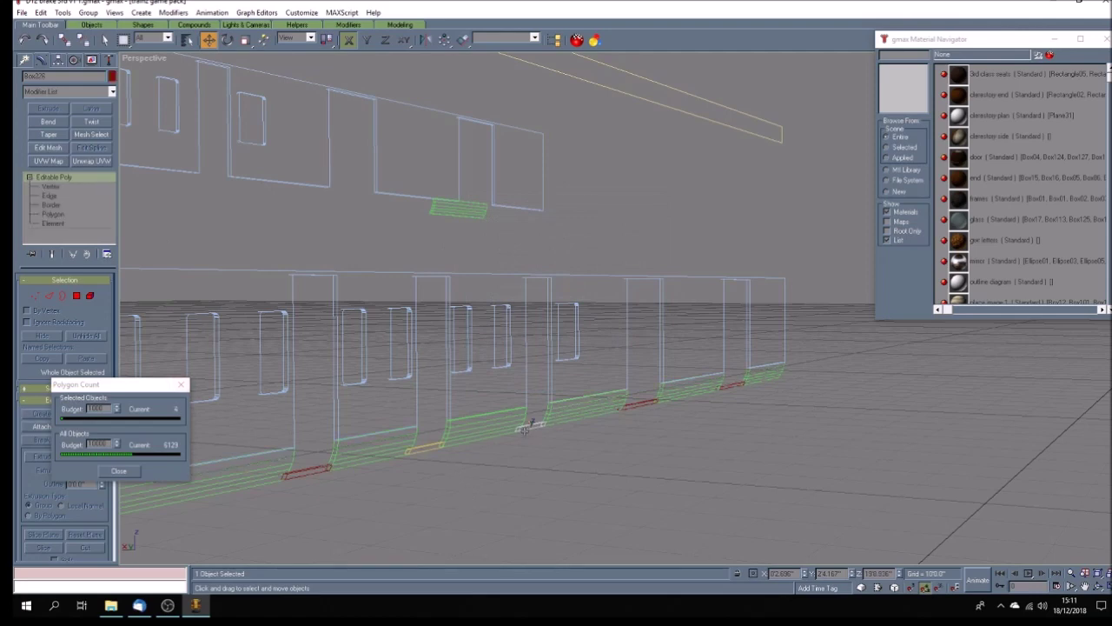
{"action": "key", "text": "Delete"}
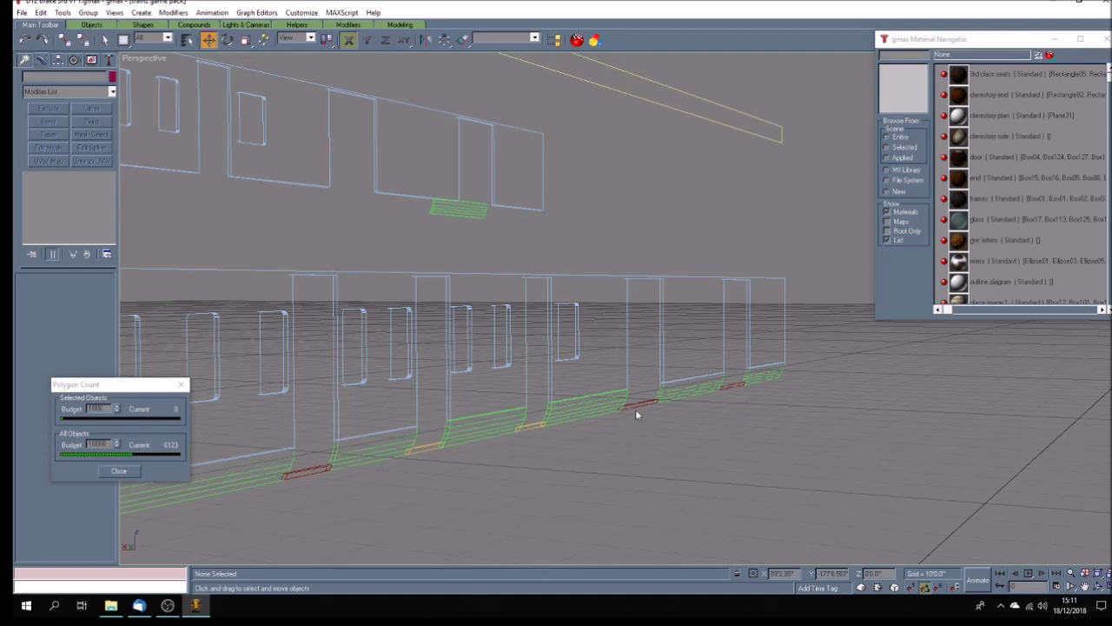
Step: Delete one end polygon of the longer red box beneath the first wide door gap
{"action": "left_click", "coordinate": [640, 404]}
{"action": "key", "text": "z"}
{"action": "scroll", "coordinate": [656, 403], "scroll_direction": "down", "scroll_amount": 5}
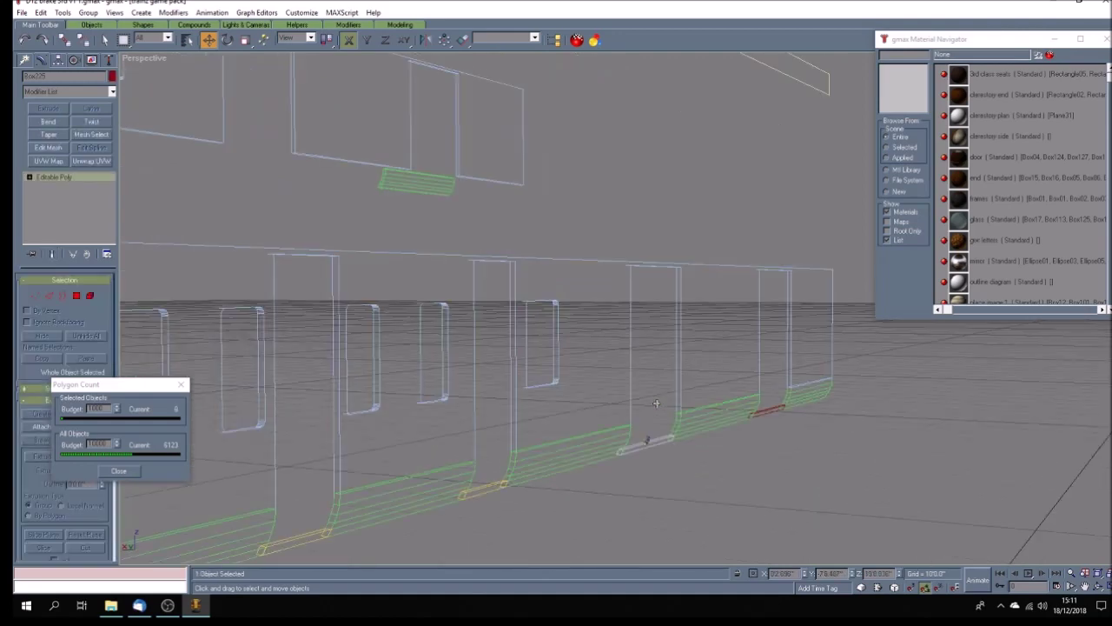
{"action": "left_click", "coordinate": [30, 177]}
{"action": "left_click", "coordinate": [53, 214]}
{"action": "left_click", "coordinate": [620, 452]}
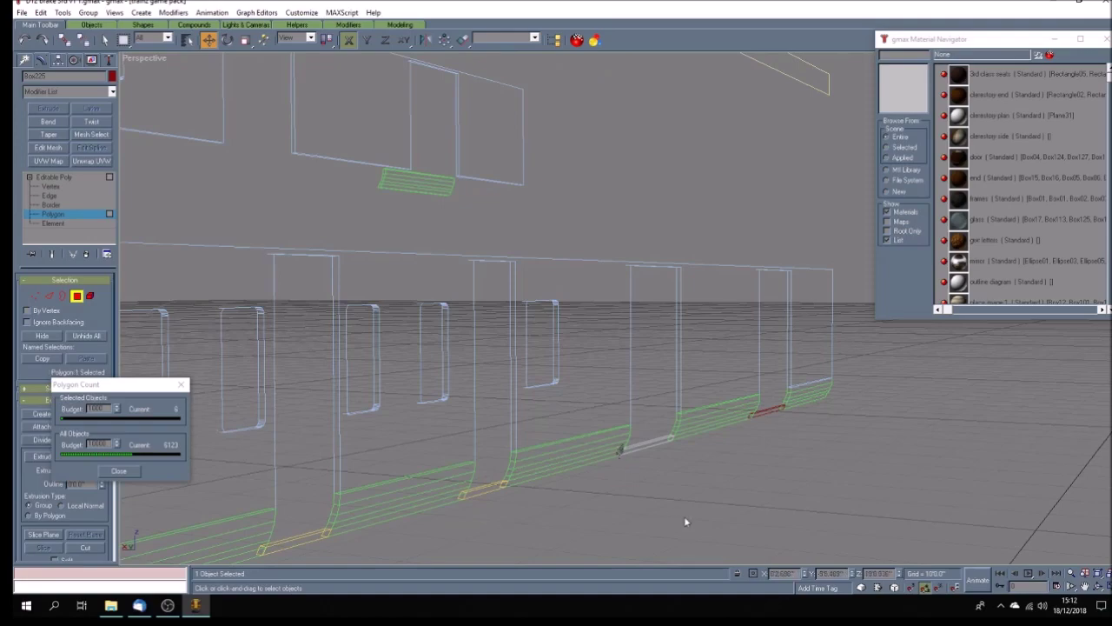
{"action": "key", "text": "Delete"}
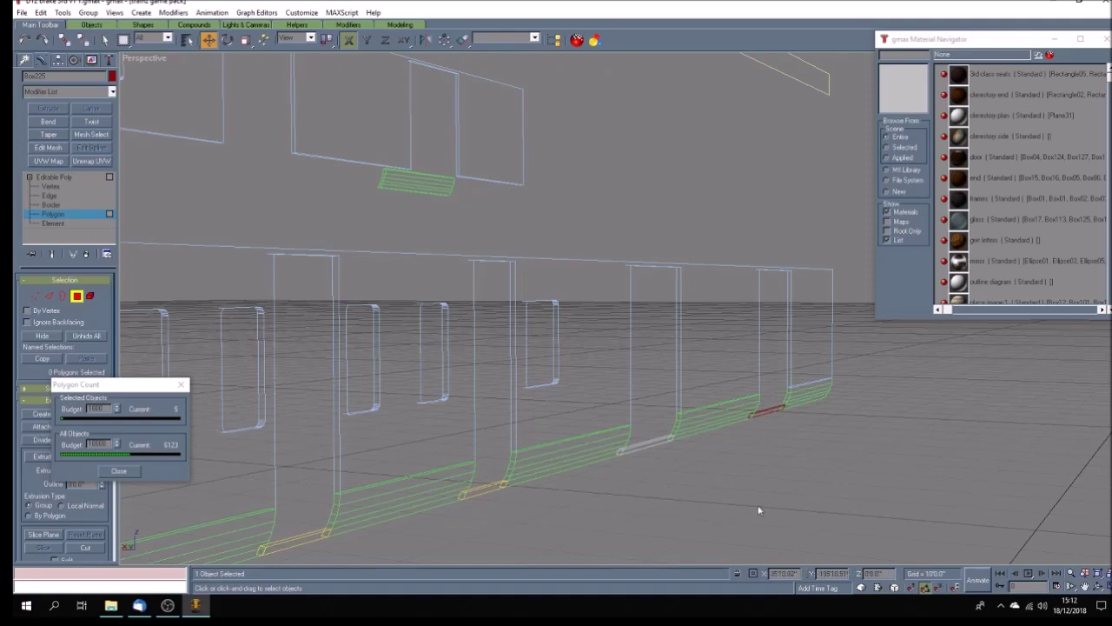
Step: Delete the opposite end polygon of the longer red box beneath the first wide door gap
{"action": "left_click", "coordinate": [1098, 586]}
{"action": "left_click_drag", "start_coordinate": [674, 421], "coordinate": [547, 423]}
{"action": "left_click", "coordinate": [104, 39]}
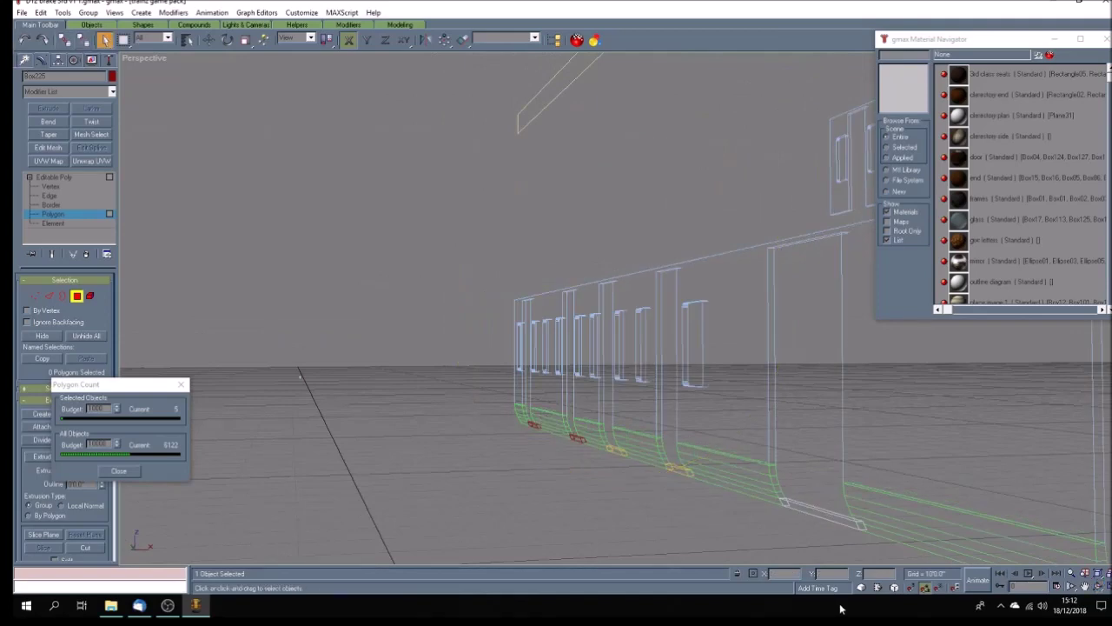
{"action": "left_click", "coordinate": [854, 548]}
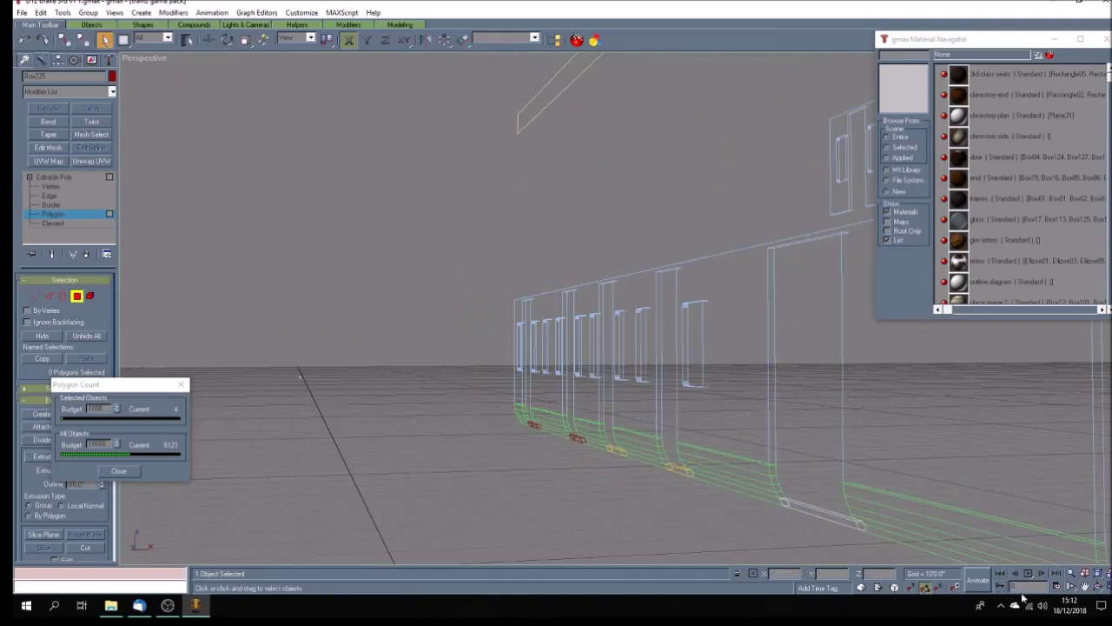
{"action": "left_click", "coordinate": [1097, 587]}
{"action": "left_click_drag", "start_coordinate": [580, 429], "coordinate": [745, 442]}
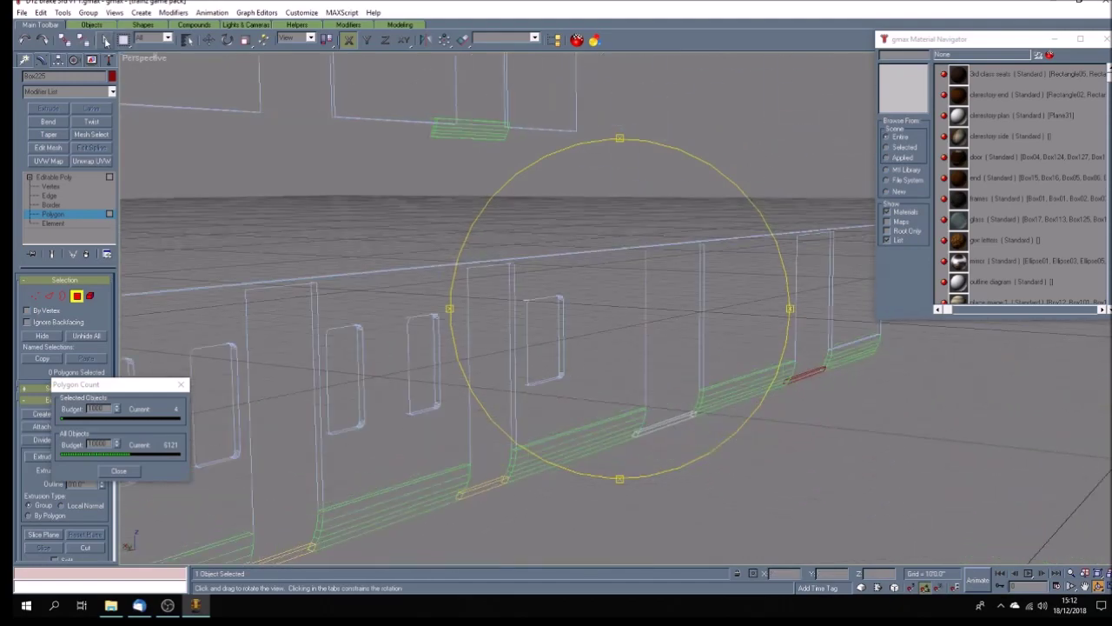
Step: Delete one end polygon of the longer red box beneath the second wide door gap
{"action": "left_click", "coordinate": [104, 40]}
{"action": "left_click", "coordinate": [96, 179]}
{"action": "left_click", "coordinate": [665, 423]}
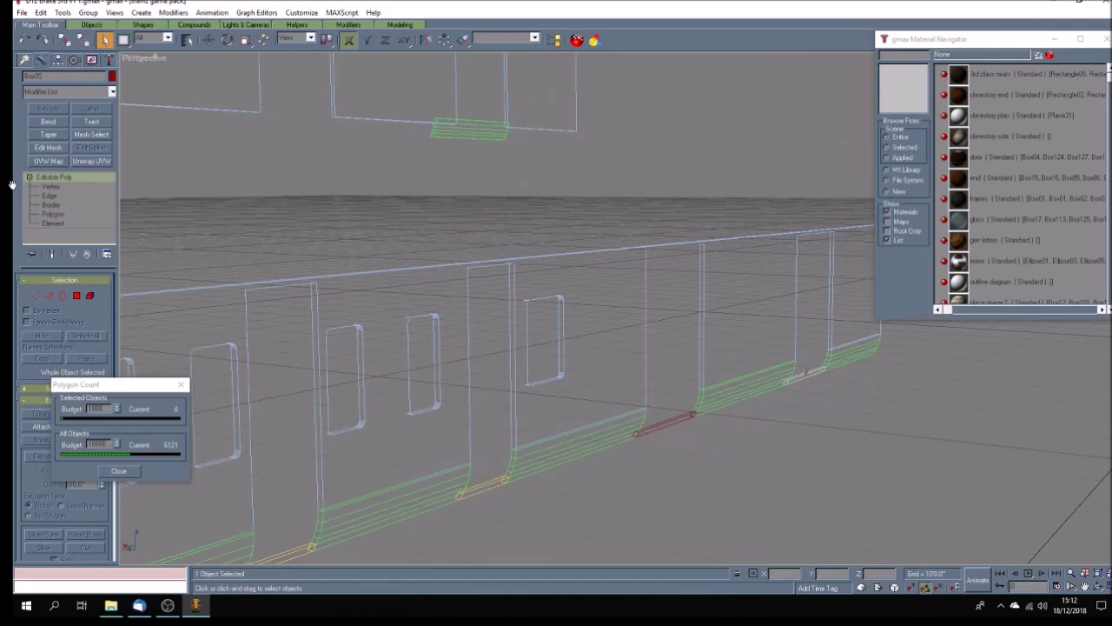
{"action": "left_click", "coordinate": [54, 214]}
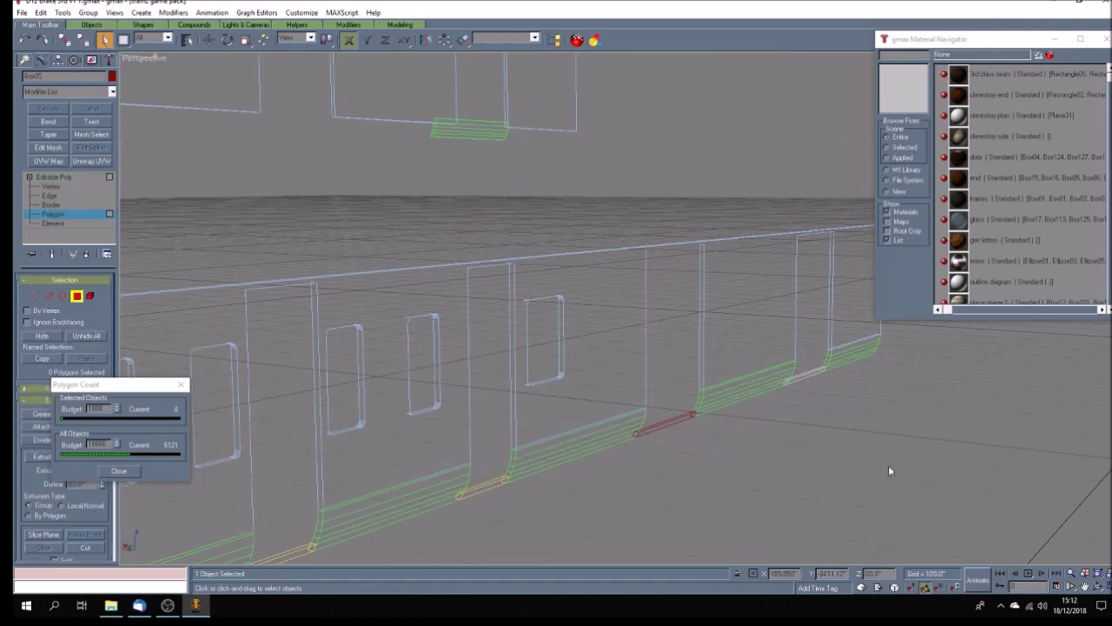
{"action": "left_click", "coordinate": [787, 383]}
Step: Delete the opposite end polygon of the longer red box beneath the second wide door gap
{"action": "left_click", "coordinate": [1099, 587]}
{"action": "left_click_drag", "start_coordinate": [695, 378], "coordinate": [745, 385]}
{"action": "scroll", "coordinate": [745, 385], "scroll_direction": "up", "scroll_amount": 2}
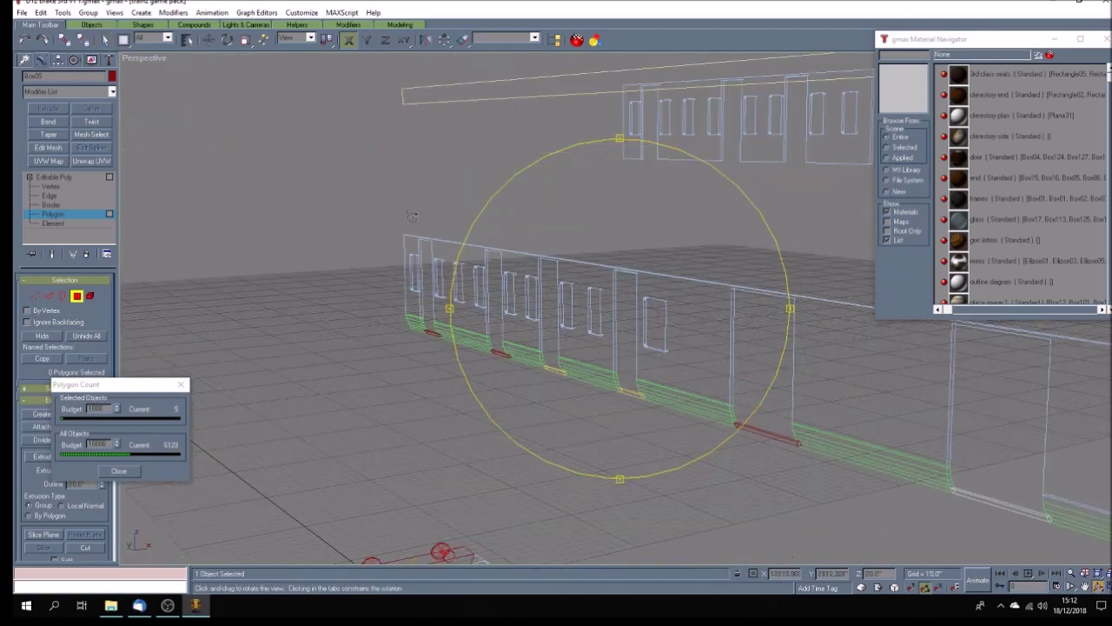
{"action": "left_click", "coordinate": [106, 40]}
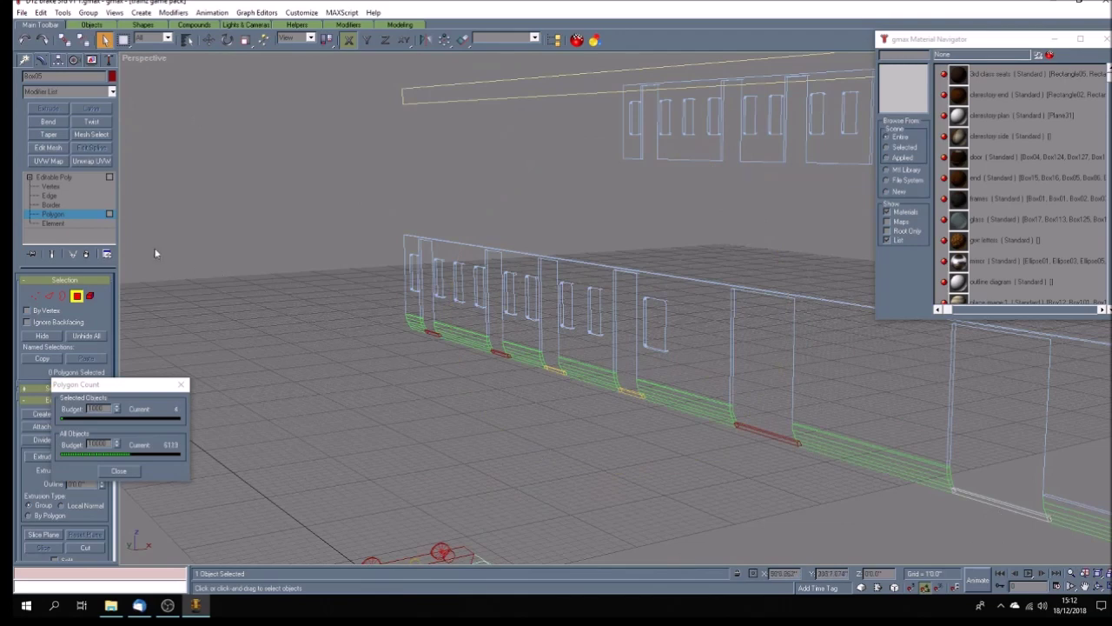
{"action": "left_click", "coordinate": [74, 178]}
Step: Delete the end polygon facing the first narrow door gap on the green lower strip of the single-window end section
{"action": "left_click", "coordinate": [429, 395]}
{"action": "scroll", "coordinate": [413, 351], "scroll_direction": "up", "scroll_amount": 2}
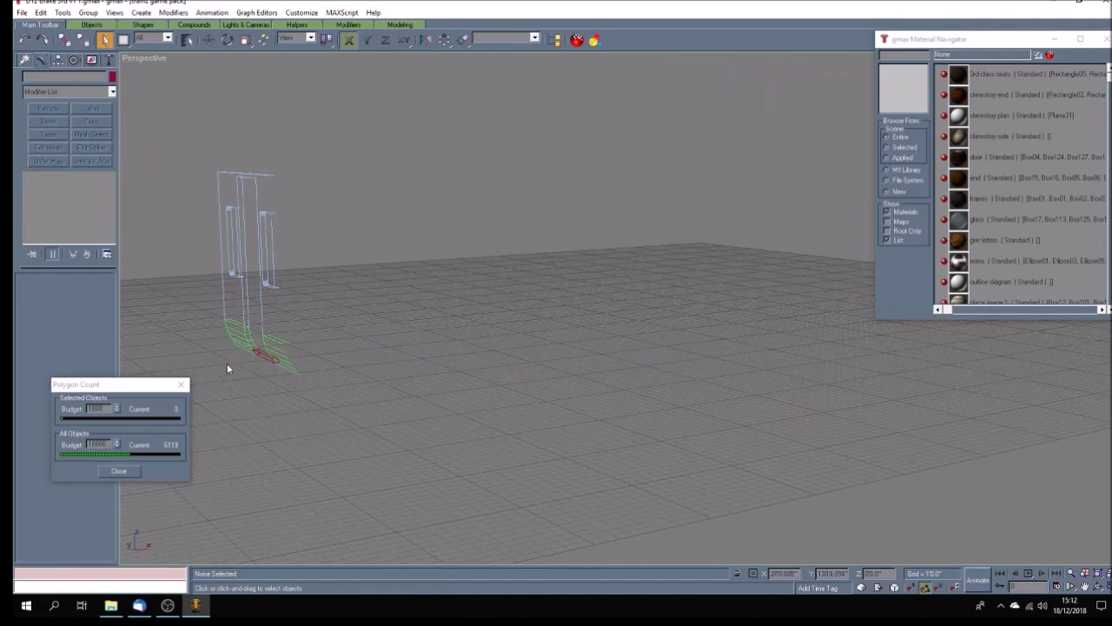
{"action": "left_click", "coordinate": [244, 339]}
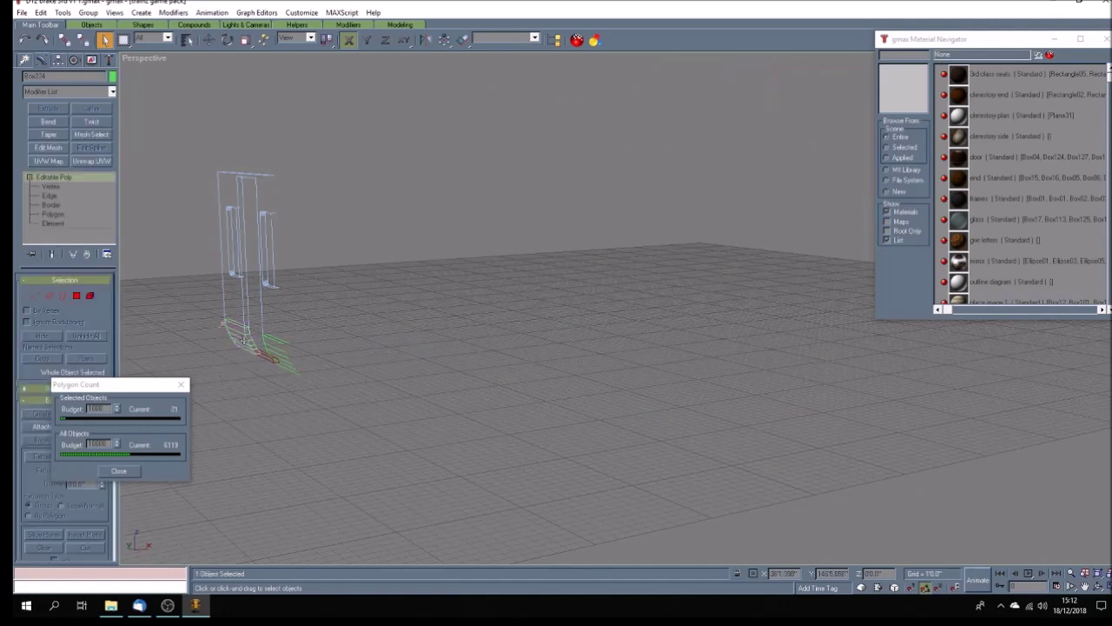
{"action": "left_click", "coordinate": [53, 214]}
{"action": "left_click", "coordinate": [254, 353]}
{"action": "left_click", "coordinate": [257, 352]}
{"action": "key", "text": "Delete"}
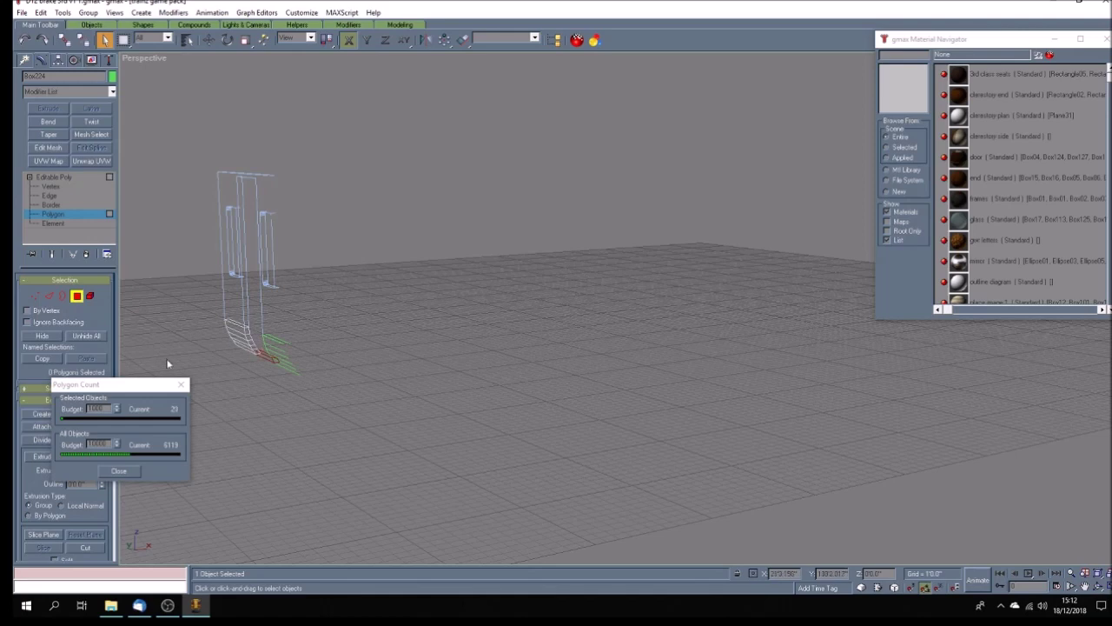
Step: Delete the end polygon facing the first narrow door gap on the green lower strip of the three-window section
{"action": "left_click", "coordinate": [1097, 587]}
{"action": "left_click_drag", "start_coordinate": [504, 345], "coordinate": [640, 373]}
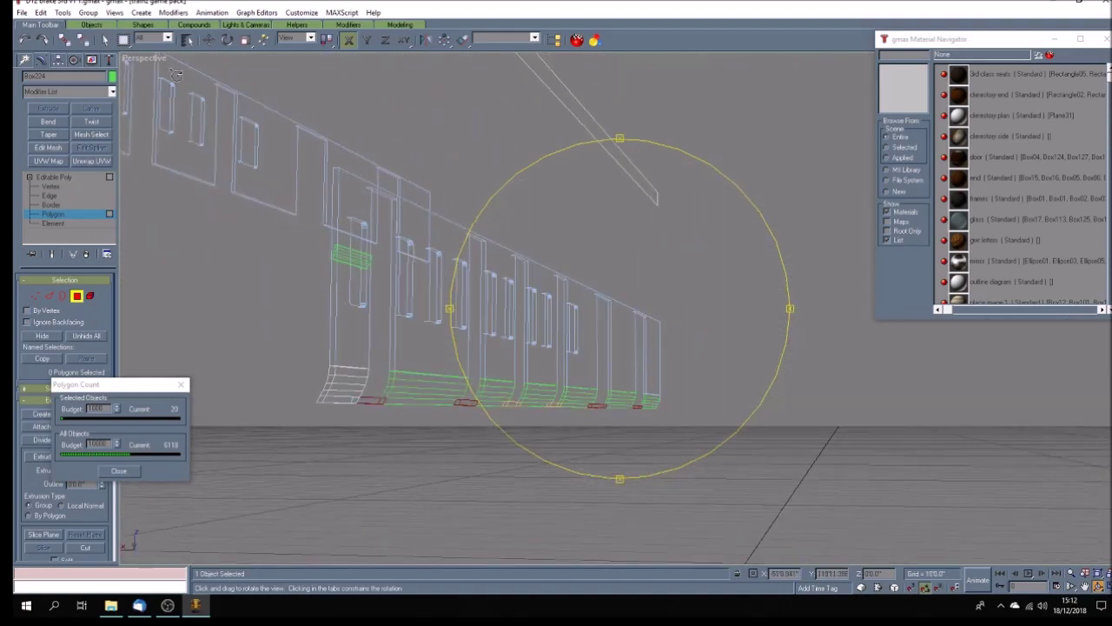
{"action": "left_click", "coordinate": [105, 41]}
{"action": "left_click", "coordinate": [83, 177]}
{"action": "left_click", "coordinate": [413, 387]}
{"action": "left_click", "coordinate": [51, 214]}
{"action": "left_click", "coordinate": [381, 402]}
{"action": "key", "text": "Delete"}
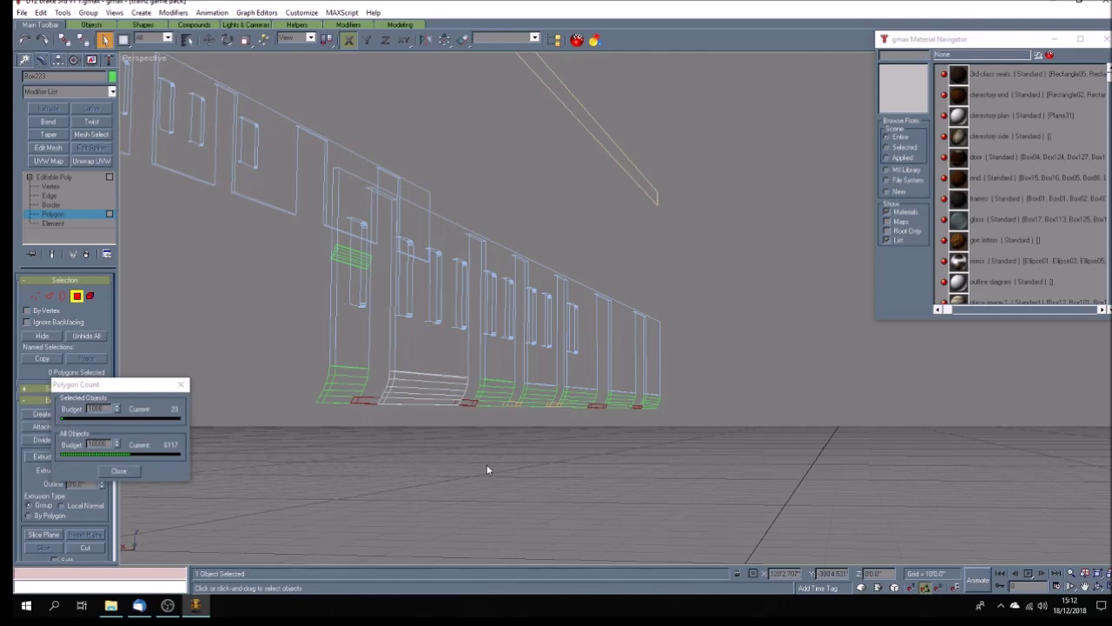
Step: Delete the opposite end polygon of the three-window section's green lower strip, at the second door gap
{"action": "left_click", "coordinate": [1104, 591]}
{"action": "left_click_drag", "start_coordinate": [622, 379], "coordinate": [550, 366]}
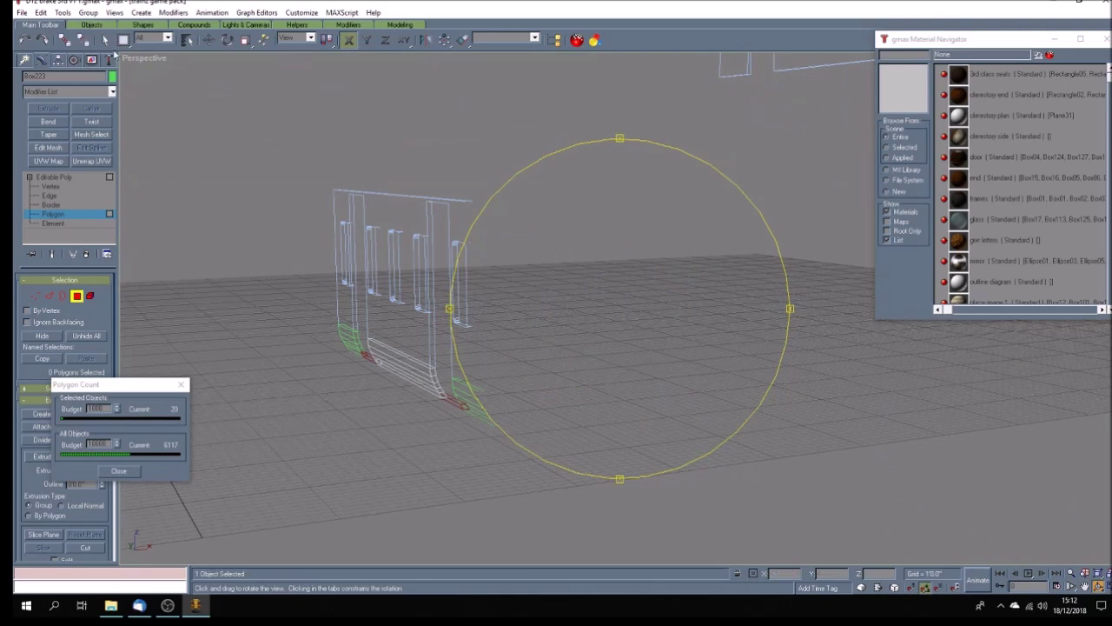
{"action": "left_click", "coordinate": [105, 40]}
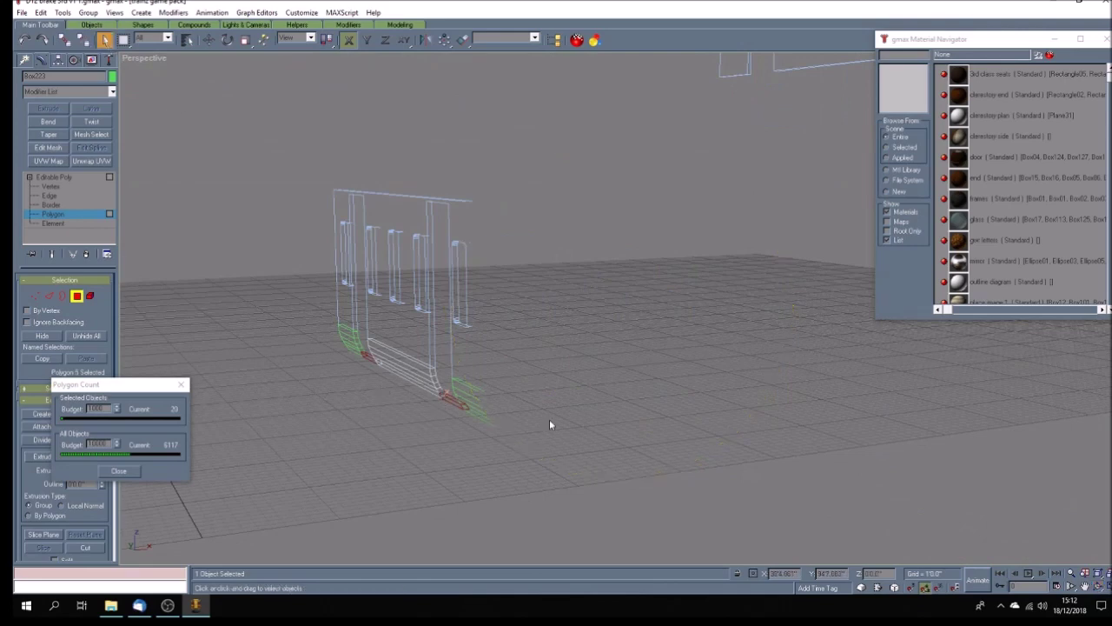
{"action": "left_click", "coordinate": [76, 177]}
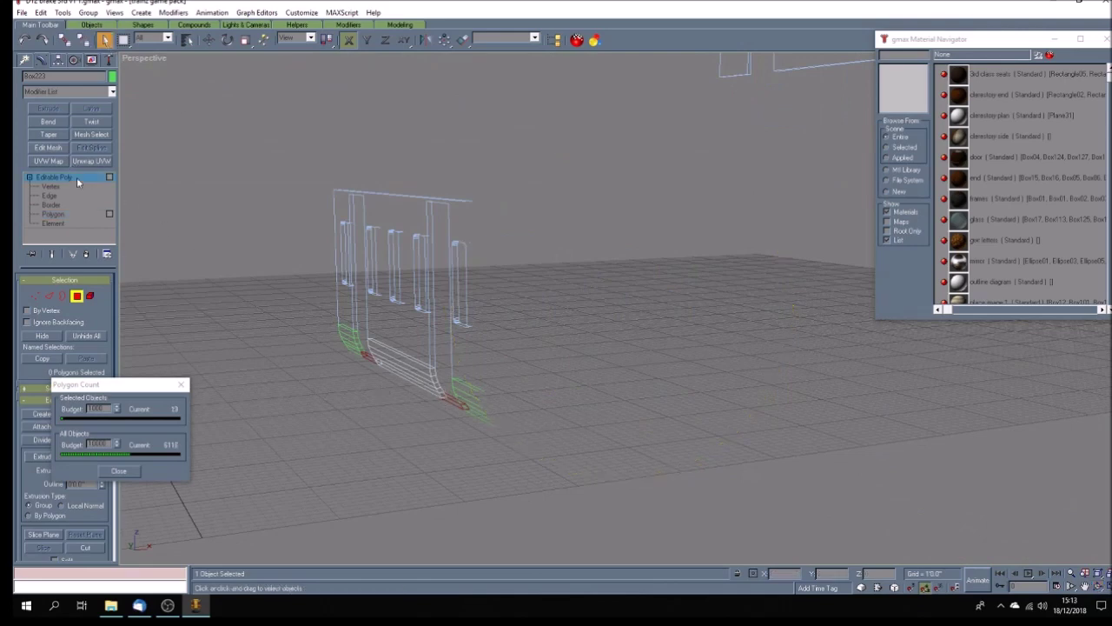
Step: Delete the end polygon facing the three-window section on the green lower strip of the first two-window section
{"action": "left_click", "coordinate": [474, 411]}
{"action": "scroll", "coordinate": [504, 404], "scroll_direction": "down", "scroll_amount": 3}
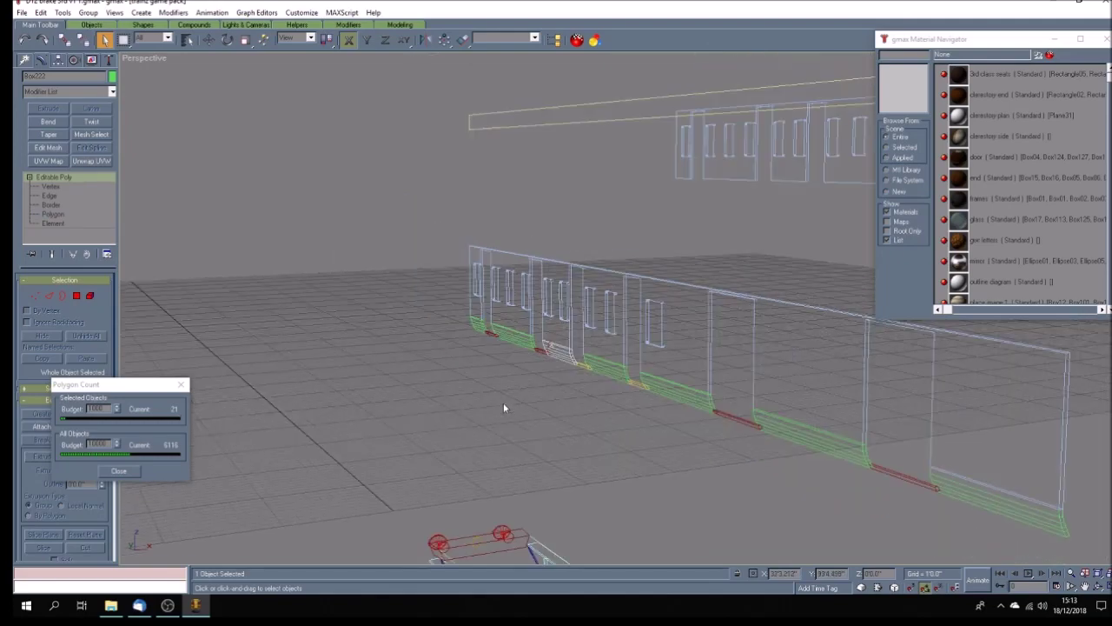
{"action": "left_click", "coordinate": [1099, 586]}
{"action": "left_click_drag", "start_coordinate": [530, 443], "coordinate": [589, 422]}
{"action": "left_click", "coordinate": [52, 213]}
{"action": "left_click", "coordinate": [461, 423]}
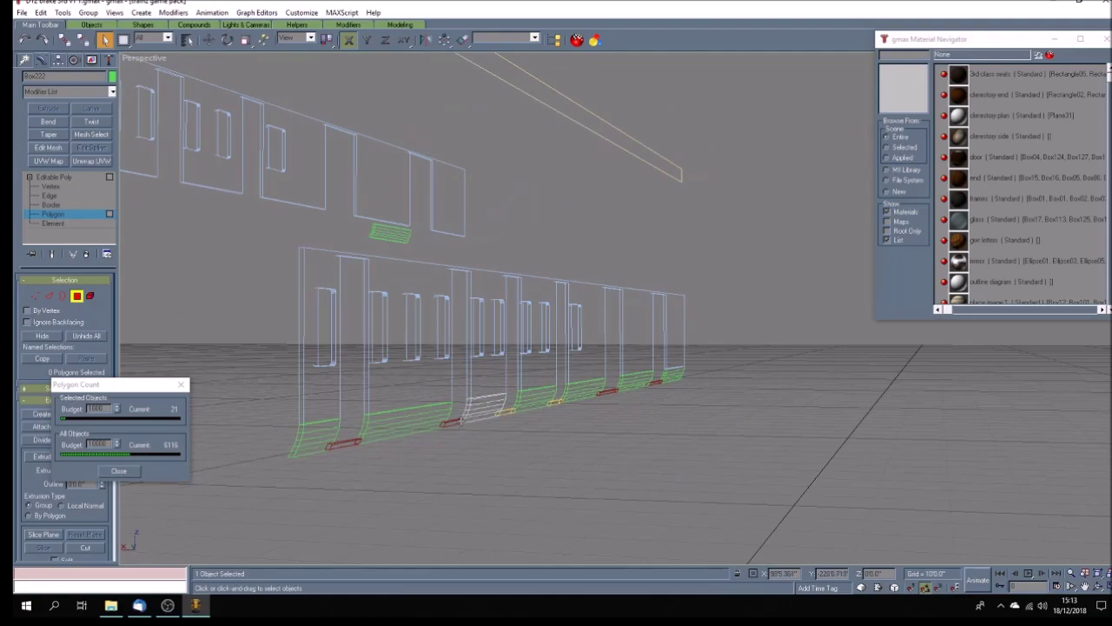
{"action": "left_click", "coordinate": [533, 448]}
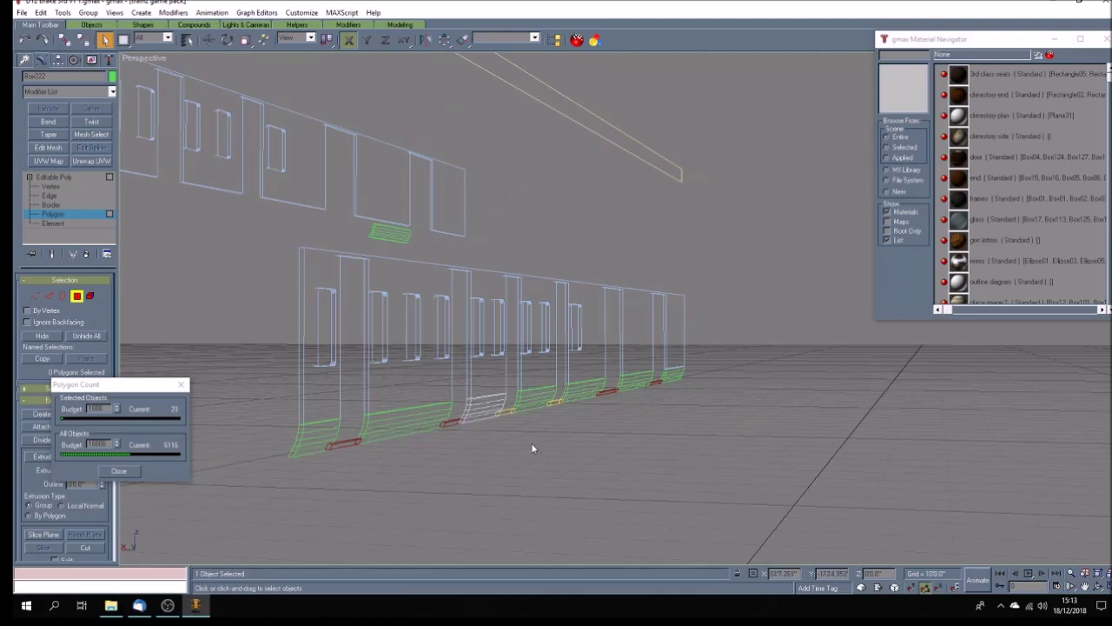
Step: Delete the opposite end polygon of the first two-window section's green lower strip, next to the yellow box
{"action": "left_click", "coordinate": [1099, 587]}
{"action": "left_click_drag", "start_coordinate": [594, 397], "coordinate": [447, 408]}
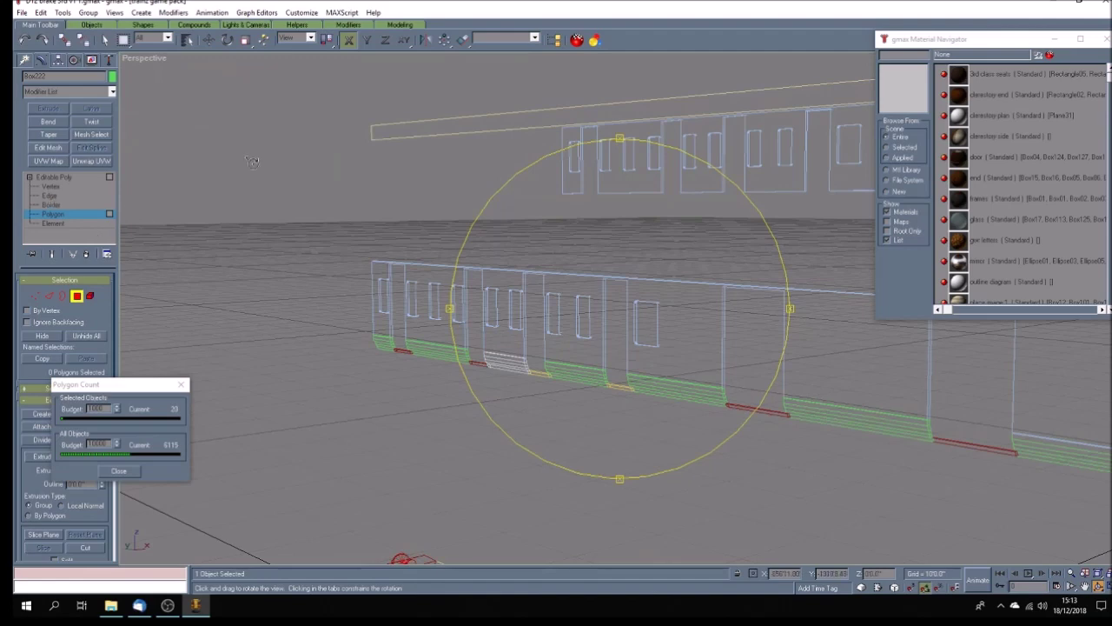
{"action": "left_click", "coordinate": [105, 40]}
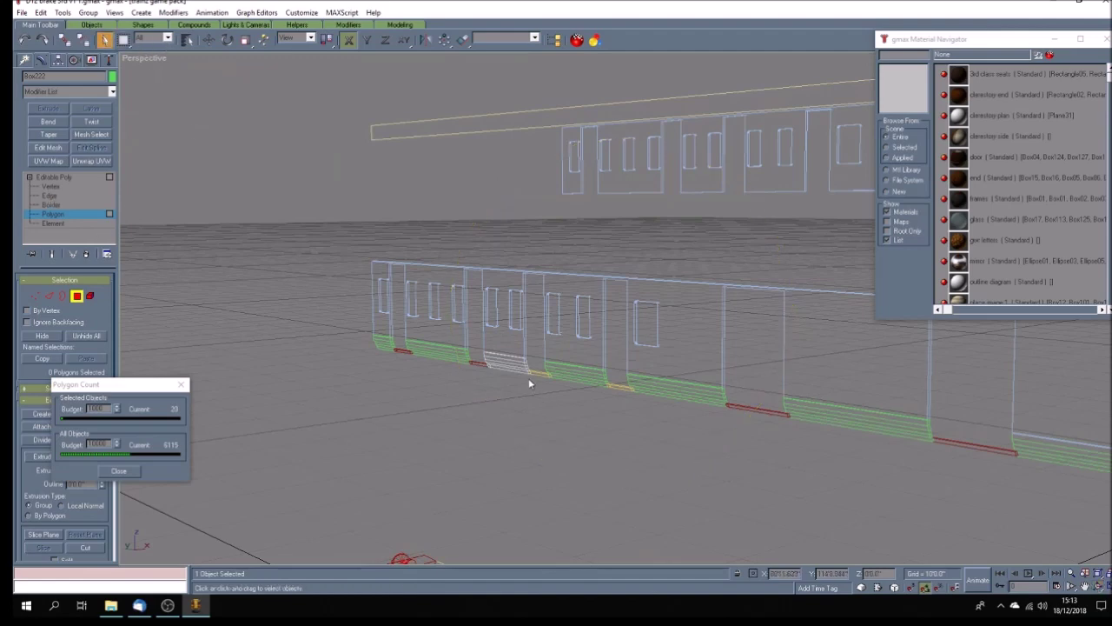
{"action": "left_click", "coordinate": [528, 372]}
{"action": "left_click", "coordinate": [65, 177]}
Step: Select the green lower strip of the second two-window section and open its polygons for editing
{"action": "left_click", "coordinate": [558, 377]}
{"action": "left_click", "coordinate": [1099, 587]}
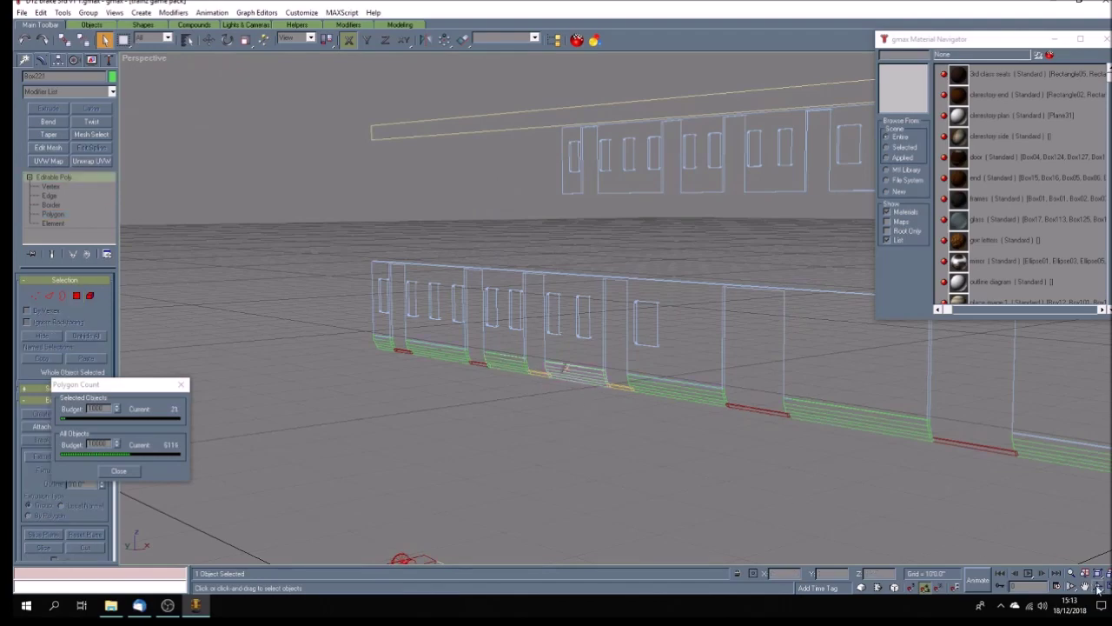
{"action": "left_click_drag", "start_coordinate": [641, 418], "coordinate": [611, 411]}
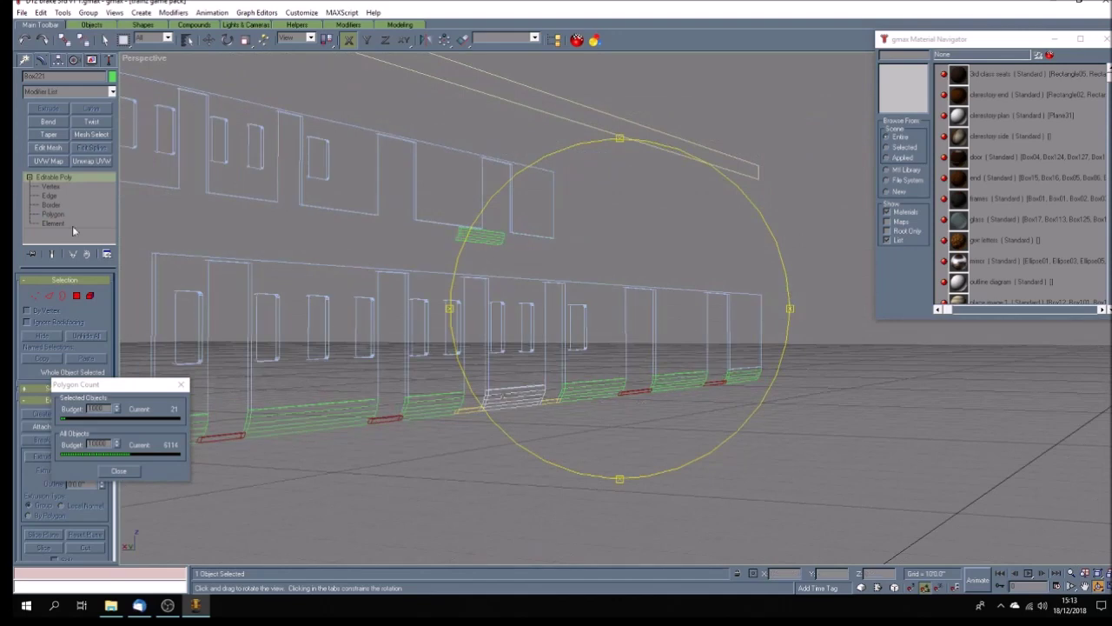
{"action": "left_click", "coordinate": [37, 215]}
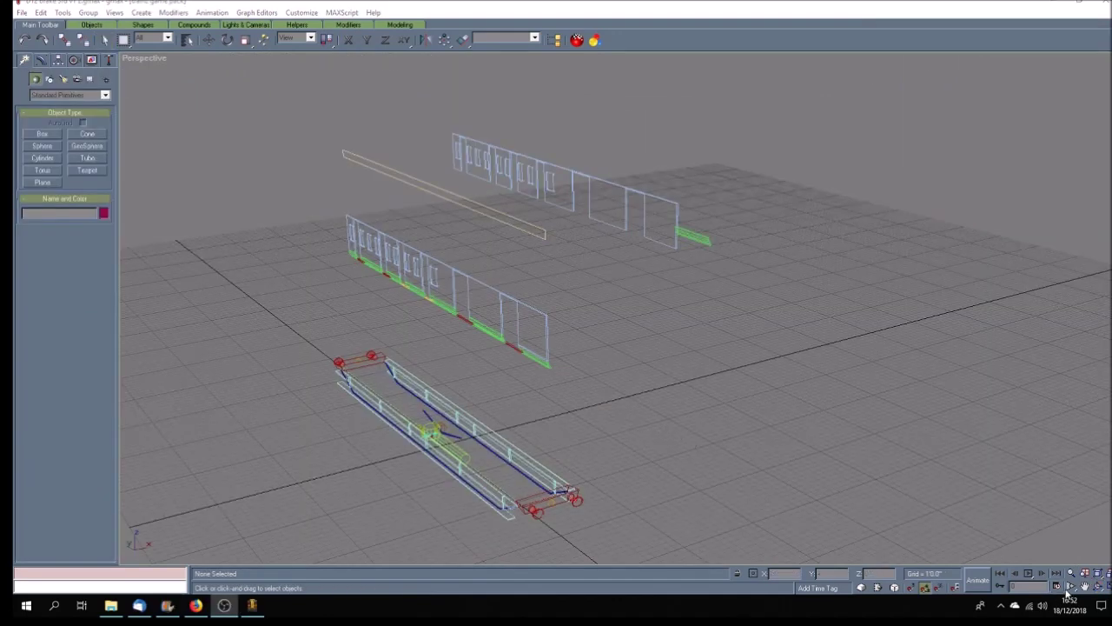
Step: Switch the Perspective view from wireframe to smooth shaded display, showing both coach sides and the underframe
{"action": "left_click", "coordinate": [1099, 588]}
{"action": "left_click_drag", "start_coordinate": [591, 396], "coordinate": [549, 380]}
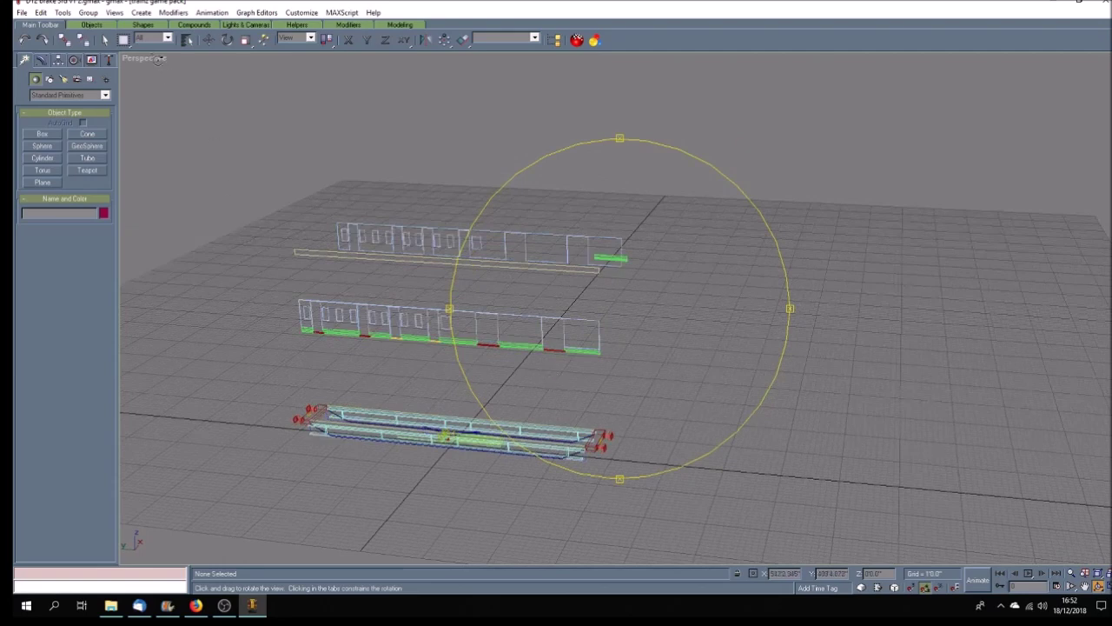
{"action": "right_click", "coordinate": [159, 61]}
{"action": "left_click", "coordinate": [206, 65]}
{"action": "mouse_move", "coordinate": [551, 397]}
{"action": "left_mouse_down"}
{"action": "mouse_move", "coordinate": [563, 387]}
{"action": "mouse_move", "coordinate": [508, 360]}
{"action": "left_mouse_up"}
{"action": "left_click", "coordinate": [104, 39]}
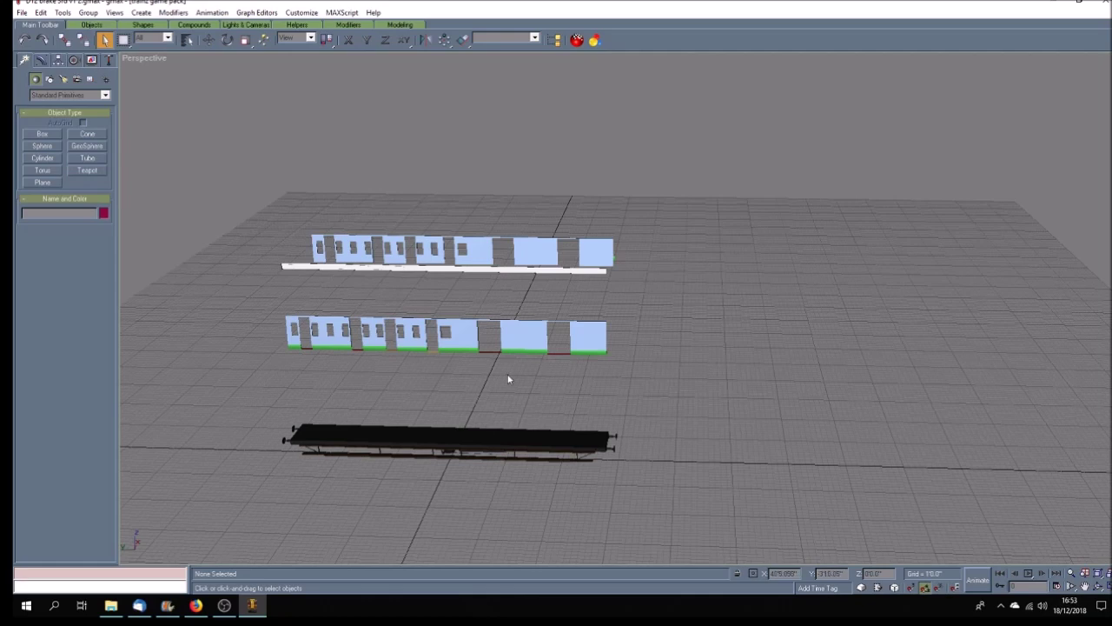
Step: Examine the shaded coach sides and underframe from several angles and distances
{"action": "scroll", "coordinate": [513, 377], "scroll_direction": "down", "scroll_amount": 5}
{"action": "scroll", "coordinate": [521, 368], "scroll_direction": "up", "scroll_amount": 5}
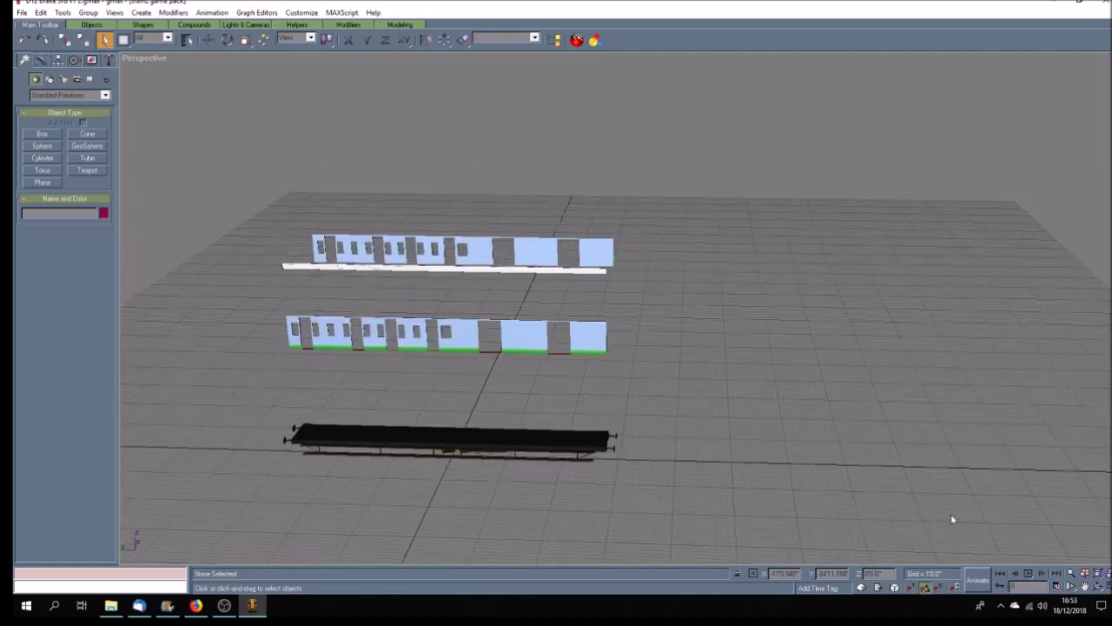
{"action": "left_click", "coordinate": [1097, 587]}
{"action": "left_click_drag", "start_coordinate": [660, 365], "coordinate": [592, 377]}
{"action": "key", "text": "F3"}
{"action": "scroll", "coordinate": [621, 368], "scroll_direction": "up", "scroll_amount": 4}
{"action": "scroll", "coordinate": [623, 367], "scroll_direction": "down", "scroll_amount": 3}
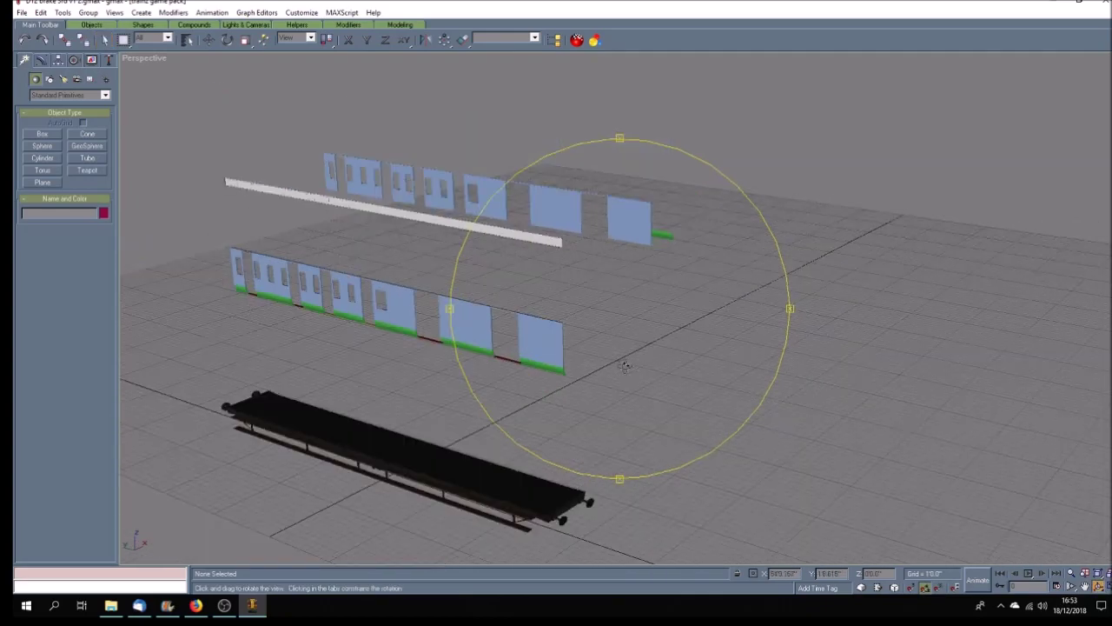
{"action": "scroll", "coordinate": [626, 364], "scroll_direction": "down", "scroll_amount": 2}
{"action": "mouse_move", "coordinate": [626, 363]}
{"action": "left_mouse_down"}
{"action": "mouse_move", "coordinate": [728, 360]}
{"action": "mouse_move", "coordinate": [655, 365]}
{"action": "mouse_move", "coordinate": [612, 353]}
{"action": "mouse_move", "coordinate": [637, 355]}
{"action": "mouse_move", "coordinate": [618, 381]}
{"action": "mouse_move", "coordinate": [638, 355]}
{"action": "mouse_move", "coordinate": [629, 347]}
{"action": "mouse_move", "coordinate": [690, 368]}
{"action": "mouse_move", "coordinate": [701, 342]}
{"action": "left_mouse_up"}
{"action": "scroll", "coordinate": [629, 347], "scroll_direction": "down", "scroll_amount": 2}
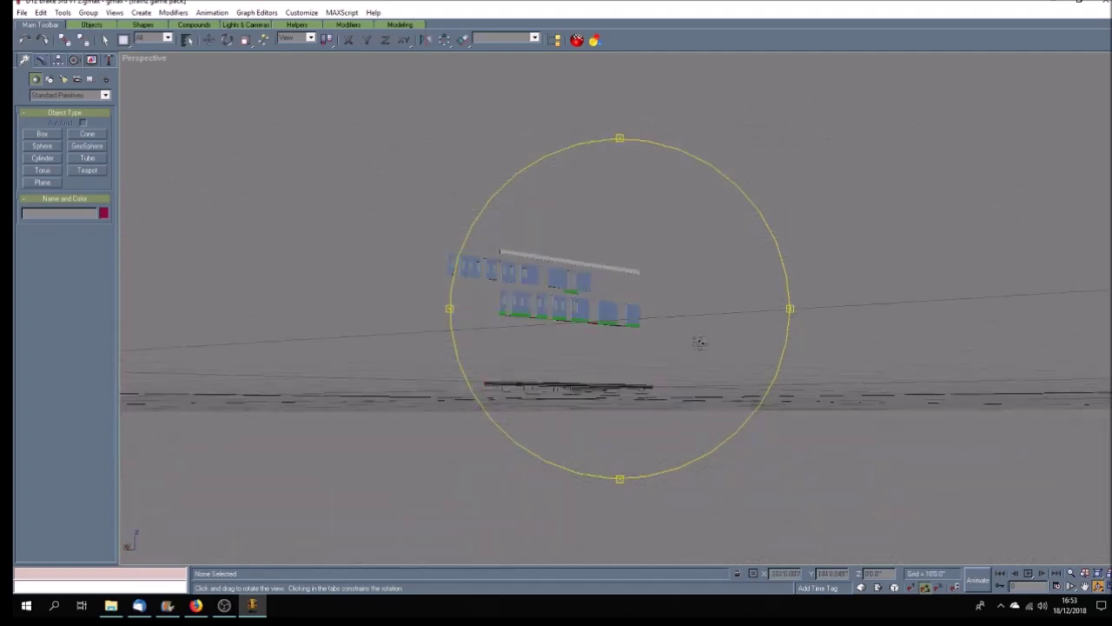